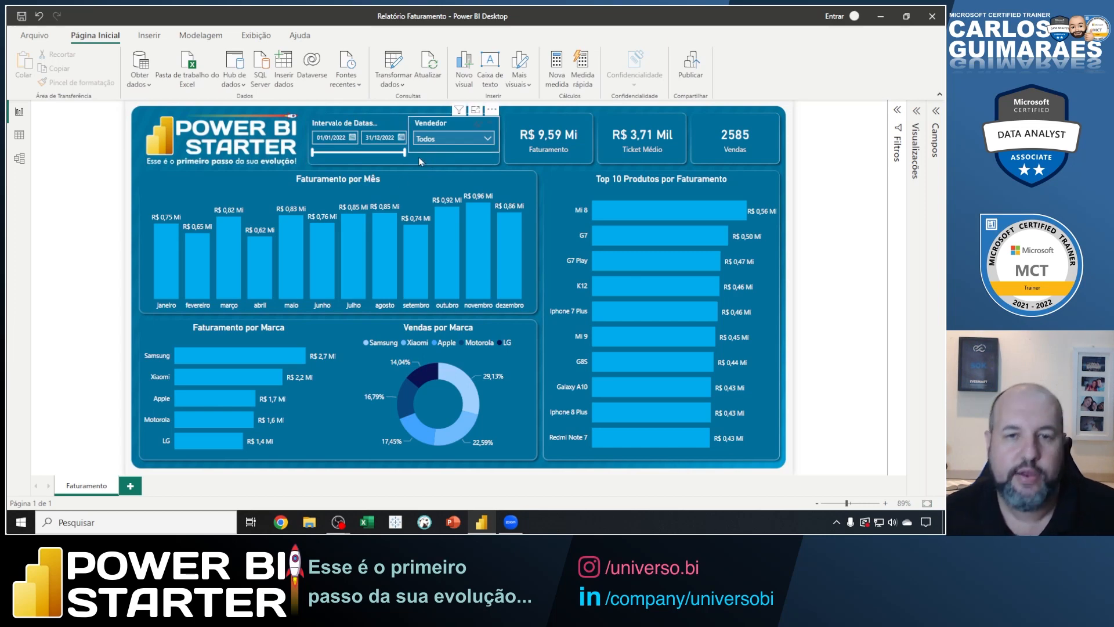
# Close the Relatório Faturamento report without saving the changes.
pyautogui.click(932, 17)
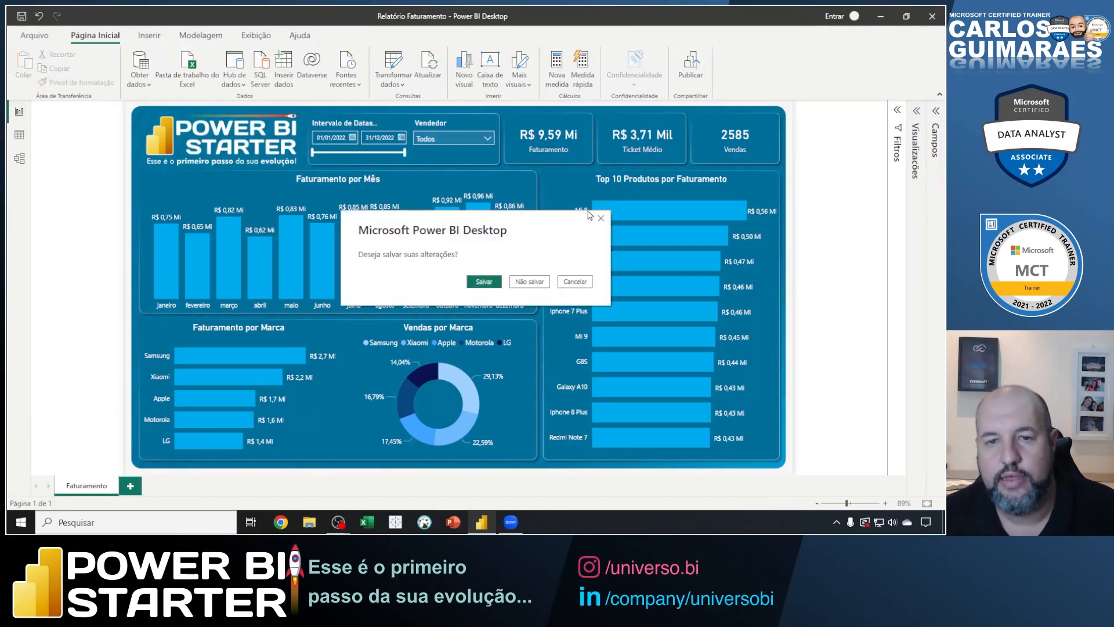
pyautogui.click(527, 280)
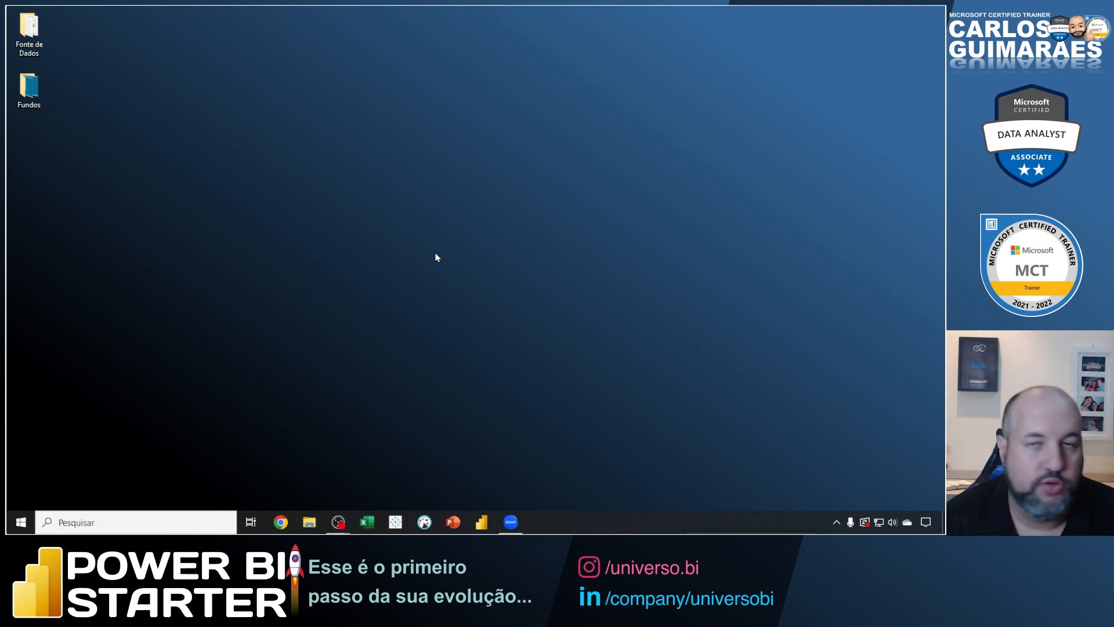
# Open the Microsoft Store, marking its Start tile with arrows on a zoomed view beforehand.
pyautogui.click(23, 518)
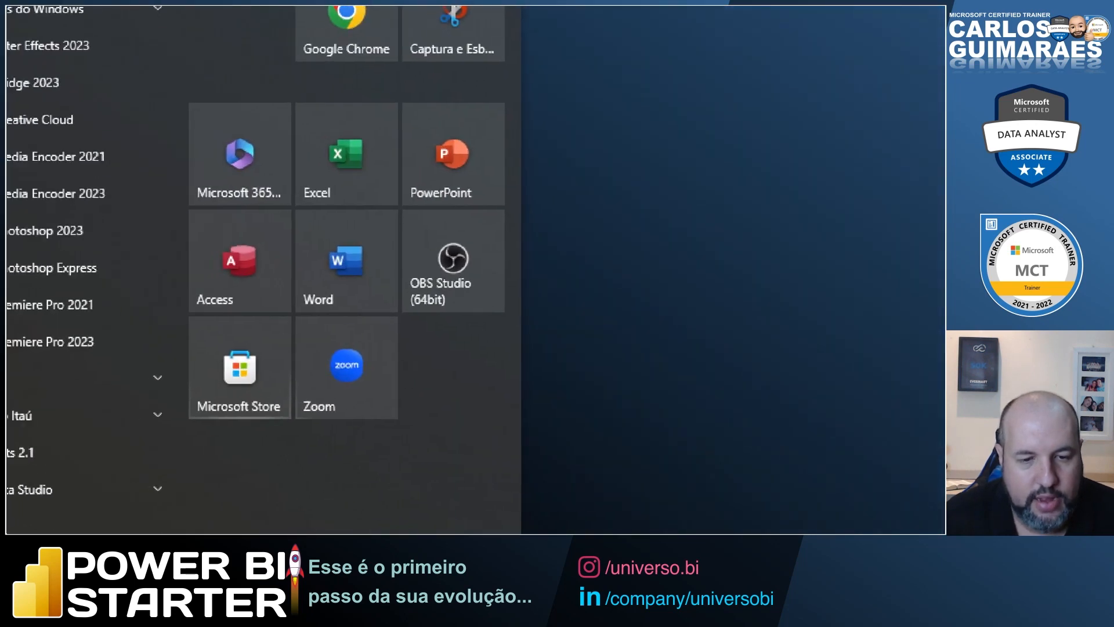
pyautogui.press('y')
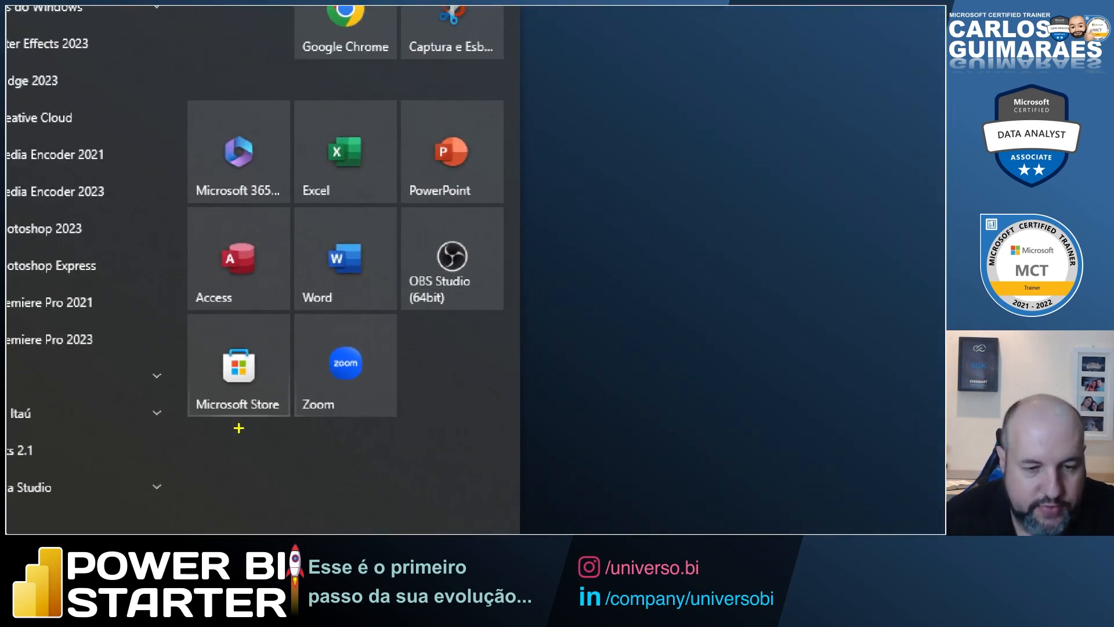
pyautogui.moveTo(245, 427); pyautogui.dragTo(251, 470)
pyautogui.moveTo(299, 378); pyautogui.dragTo(385, 419)
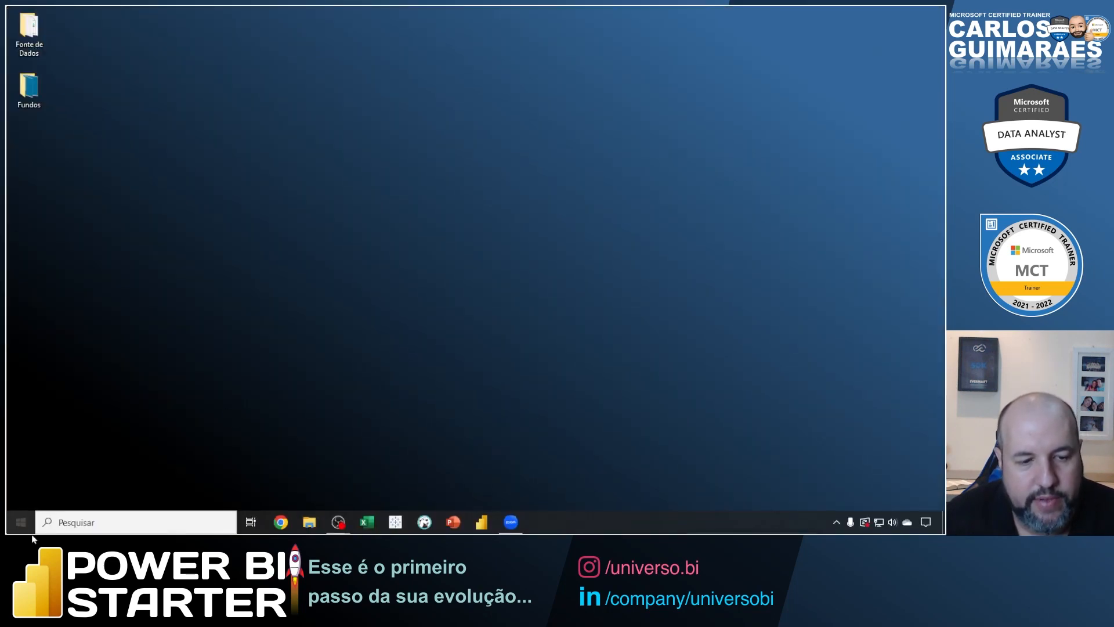
pyautogui.click(21, 521)
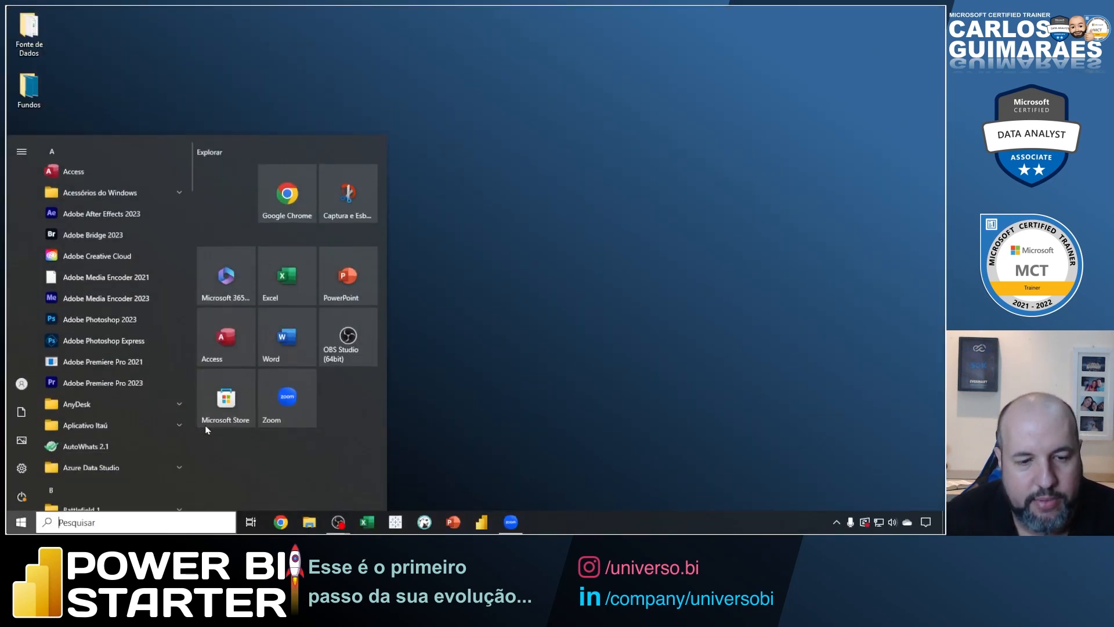
pyautogui.click(219, 418)
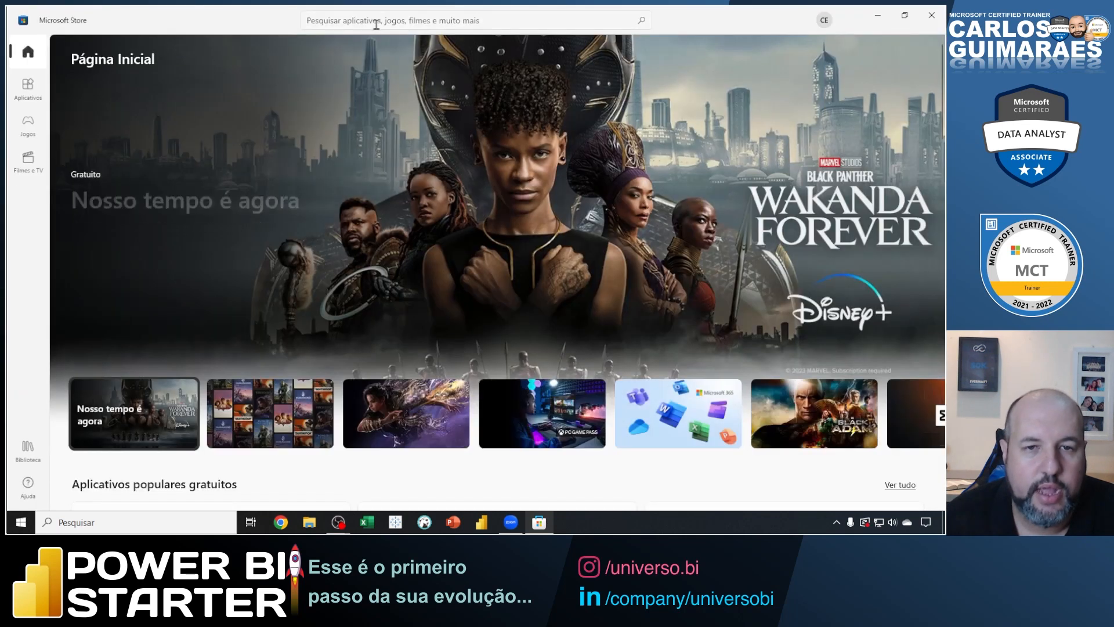
# Search the store for "Power BI d", inspect the Power BI Desktop app page and its install option, and close the store.
pyautogui.click(380, 20)
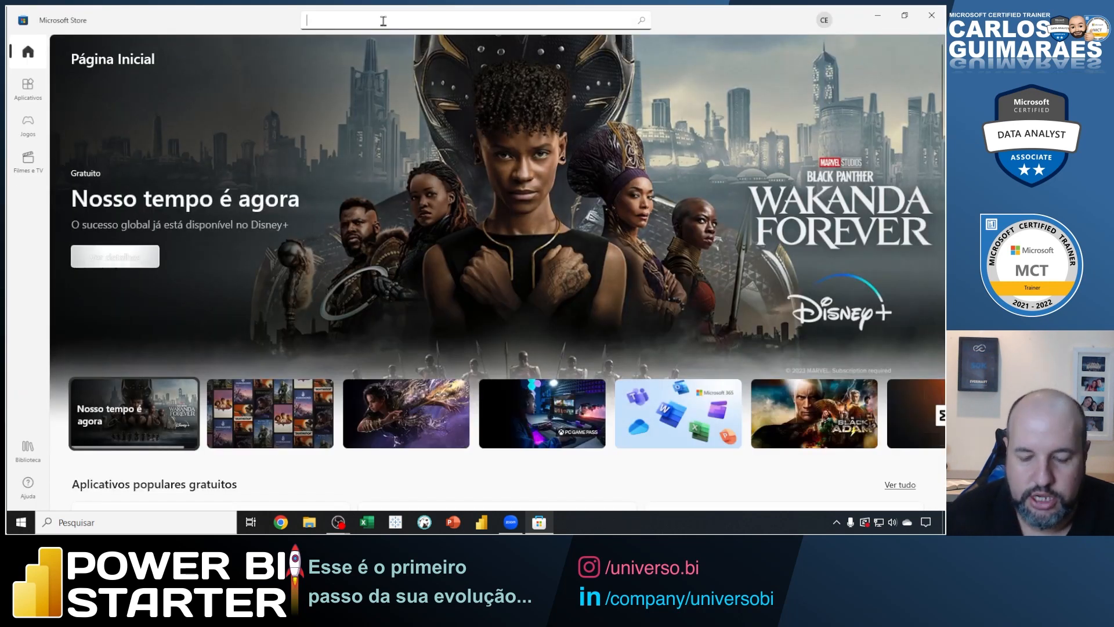
pyautogui.write('Power BI d')
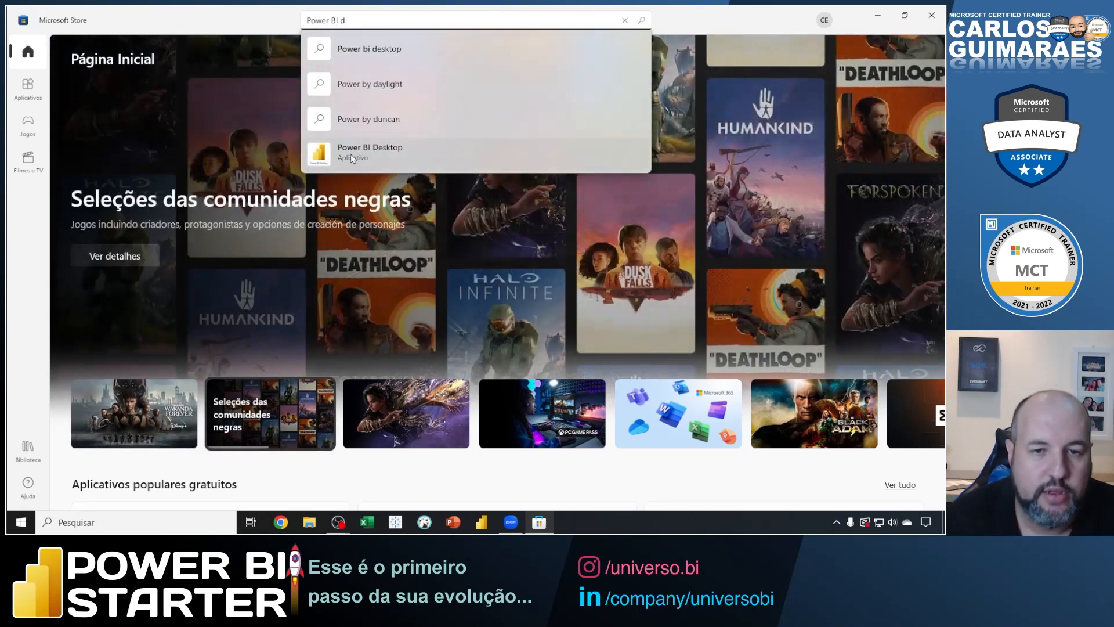
pyautogui.click(352, 154)
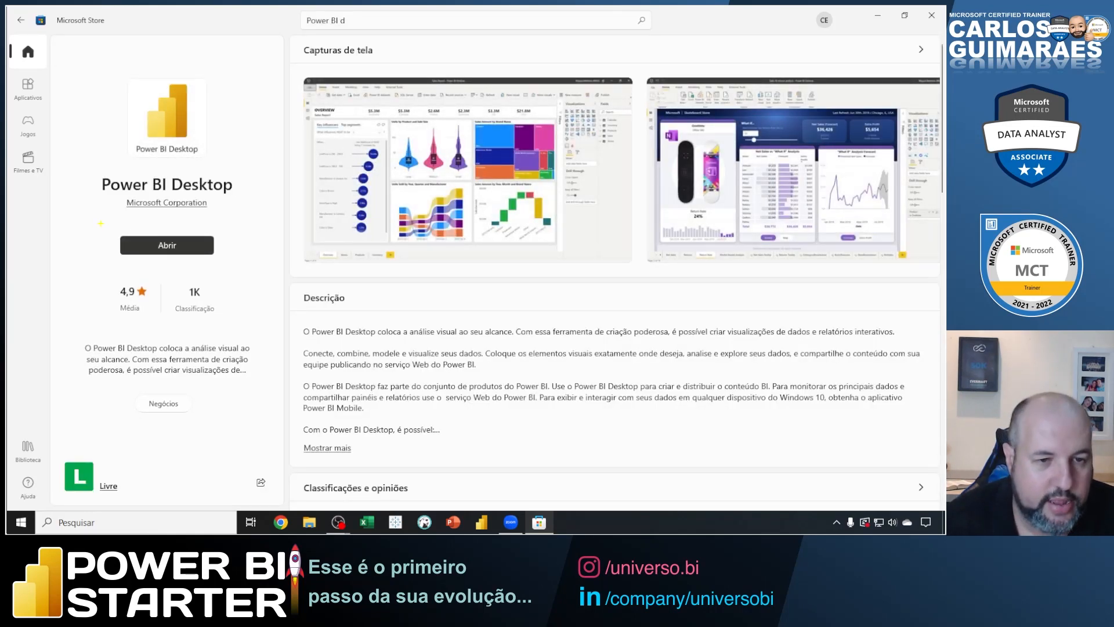
pyautogui.moveTo(102, 223); pyautogui.dragTo(233, 265)
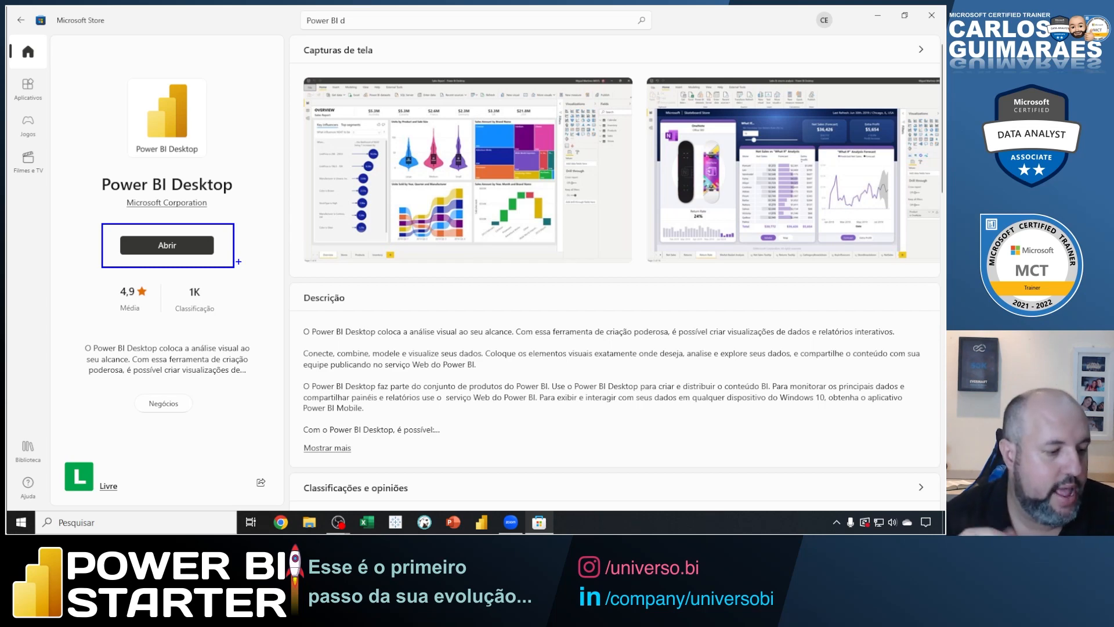
pyautogui.press('Escape')
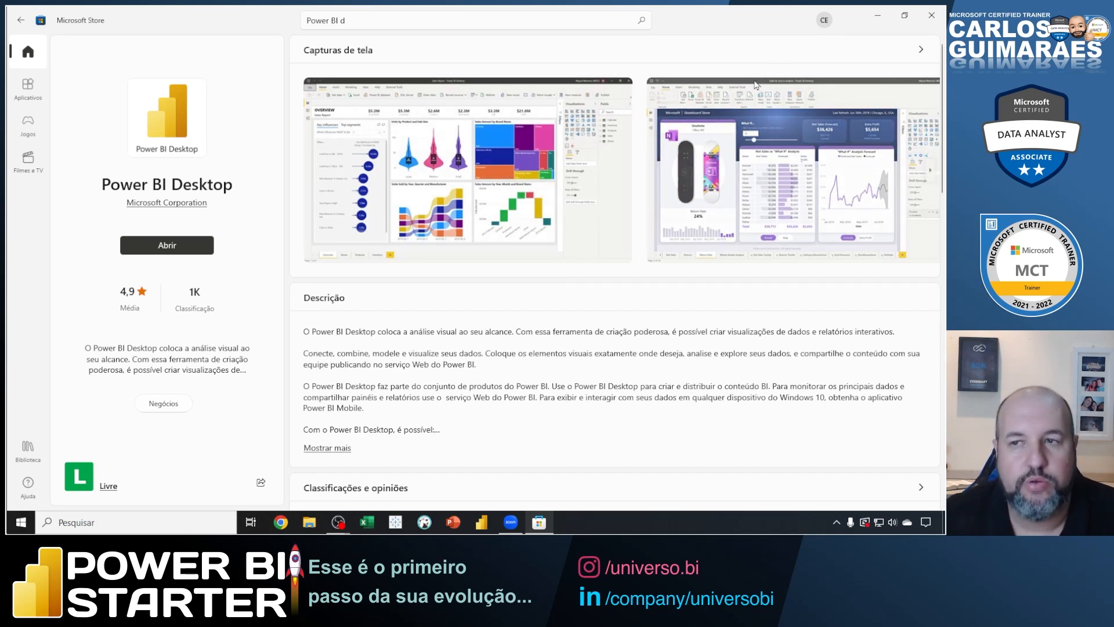
pyautogui.click(919, 24)
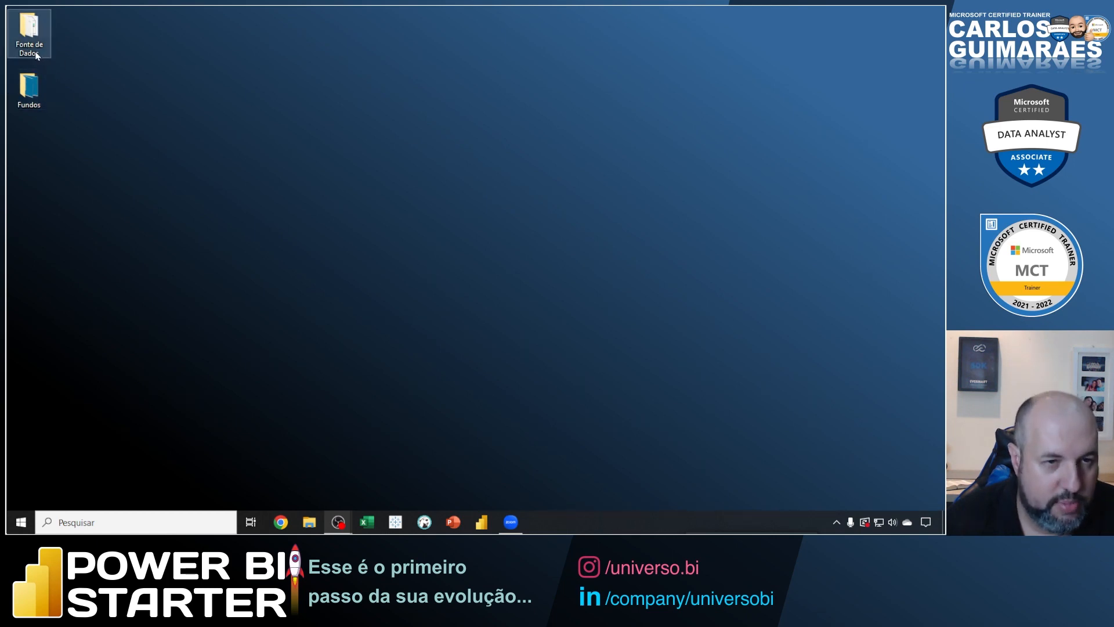
# Open the Fonte de Dados folder and review the contents of Dados Aparelhos.txt and Dados Vendedores.txt.
pyautogui.doubleClick(29, 34)
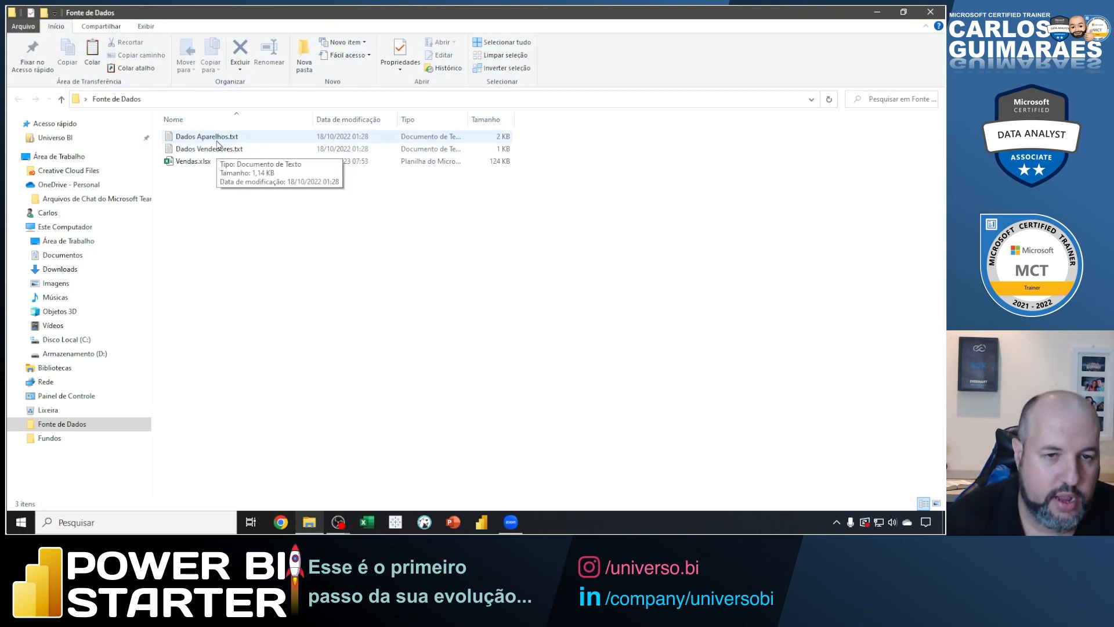
pyautogui.doubleClick(197, 137)
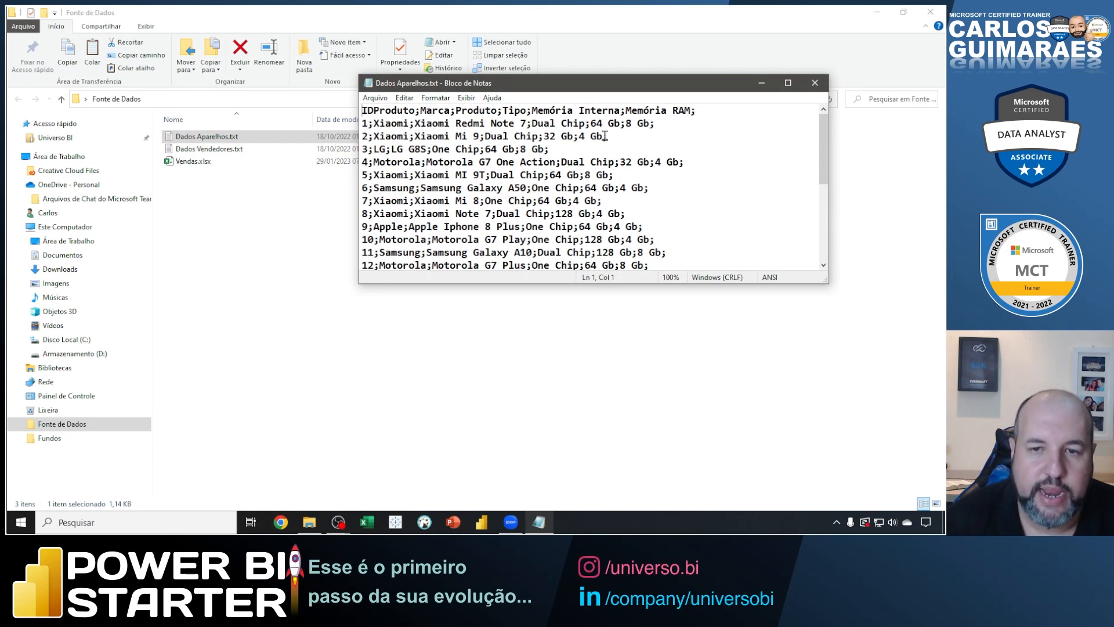
pyautogui.click(815, 85)
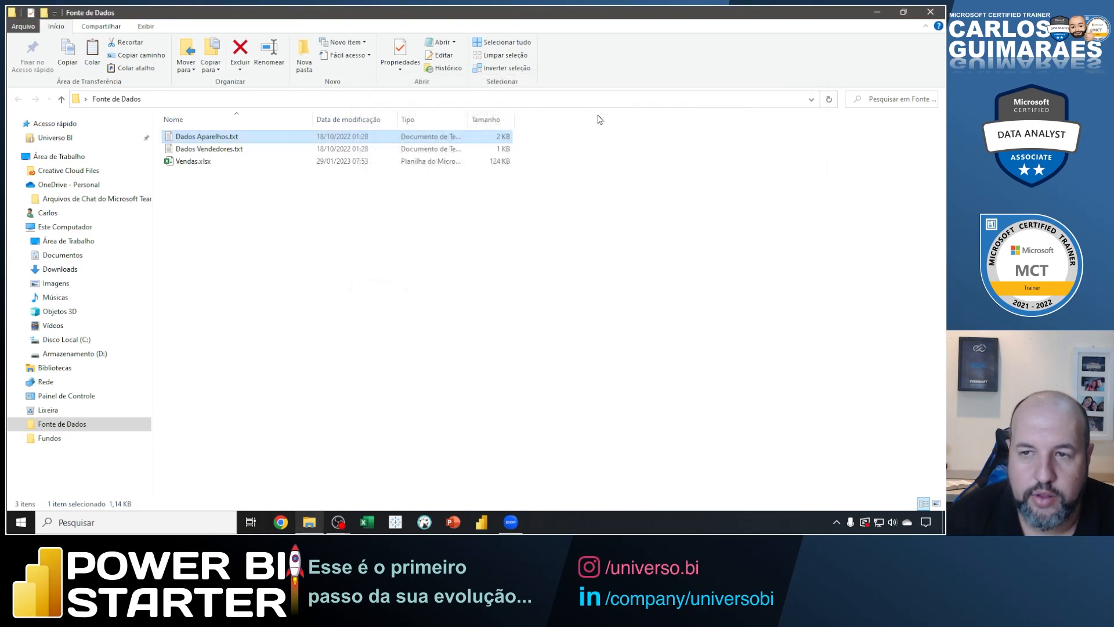
pyautogui.doubleClick(225, 152)
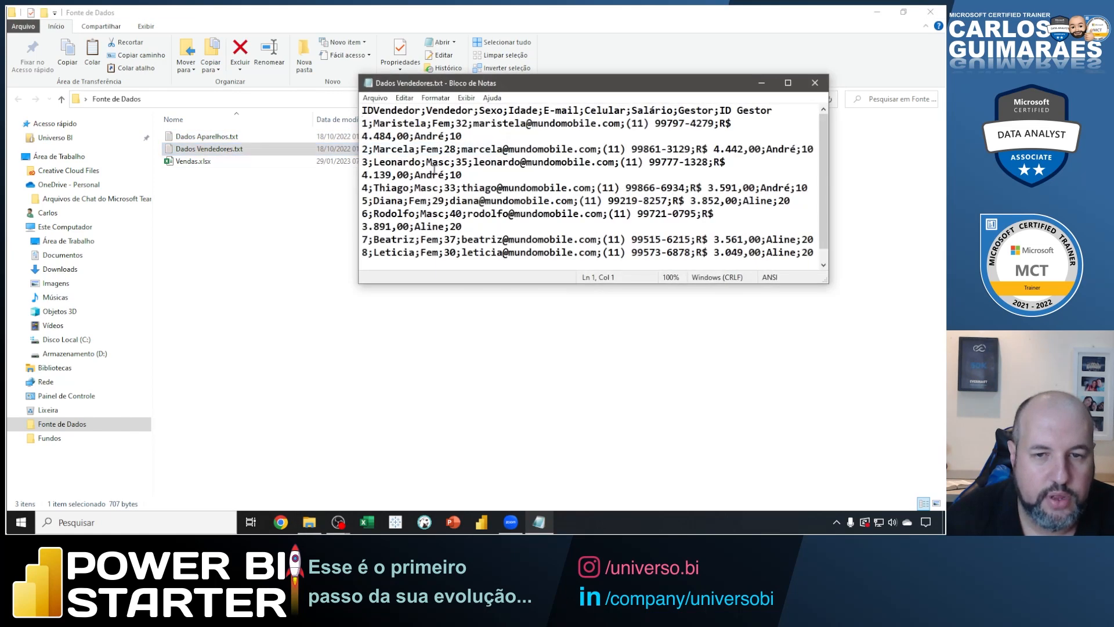
pyautogui.doubleClick(465, 84)
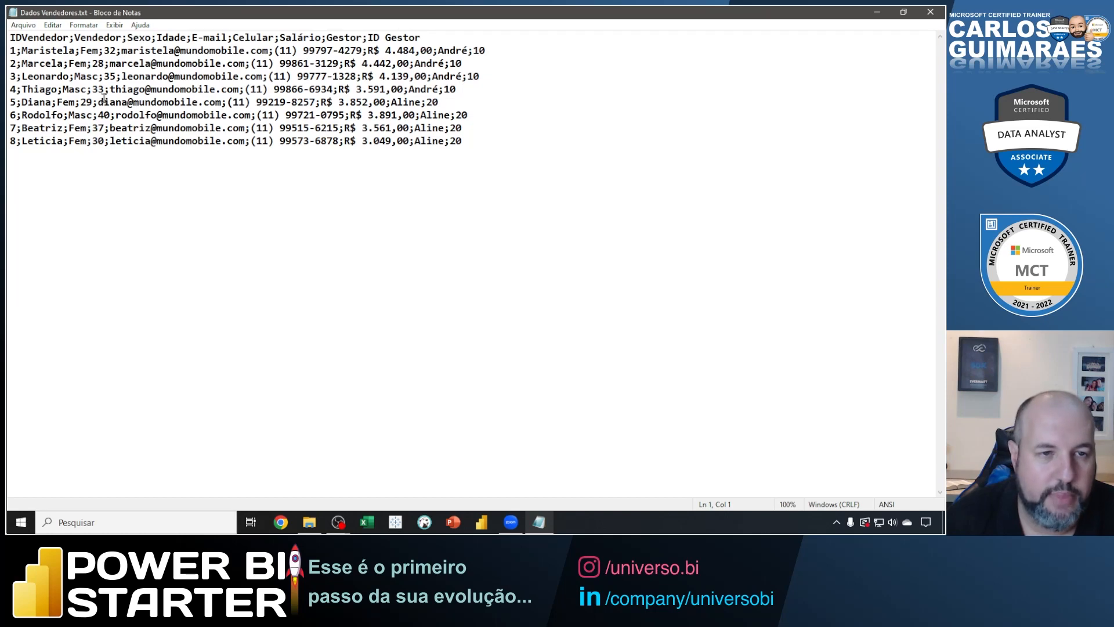
pyautogui.click(930, 12)
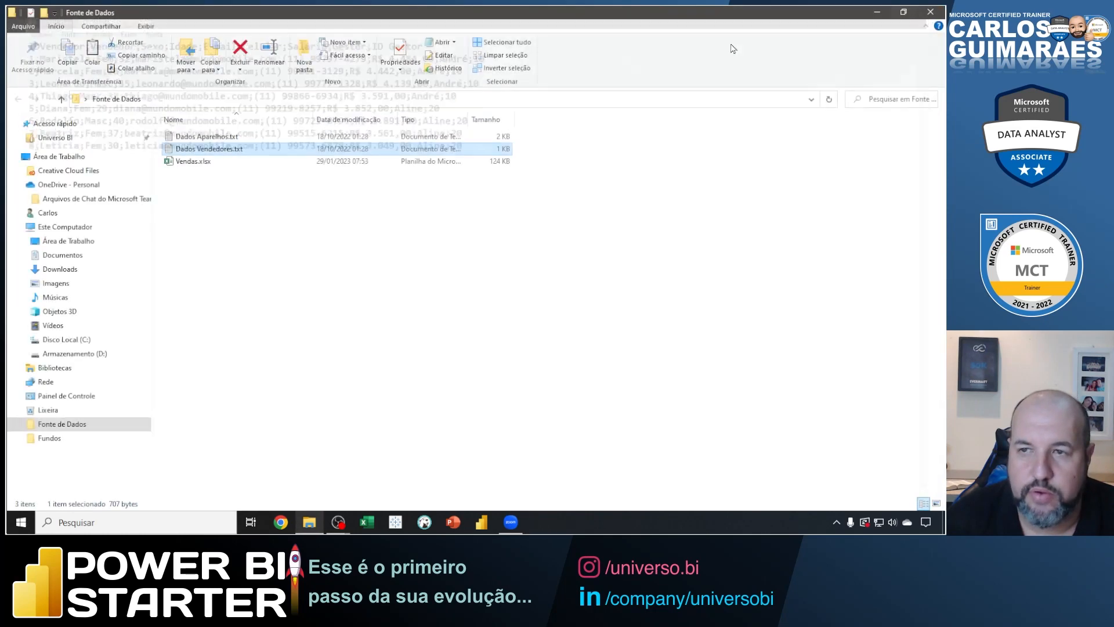
# Review the sales data in Vendas.xlsx, closing the workbook and the Fonte de Dados folder when done.
pyautogui.doubleClick(197, 161)
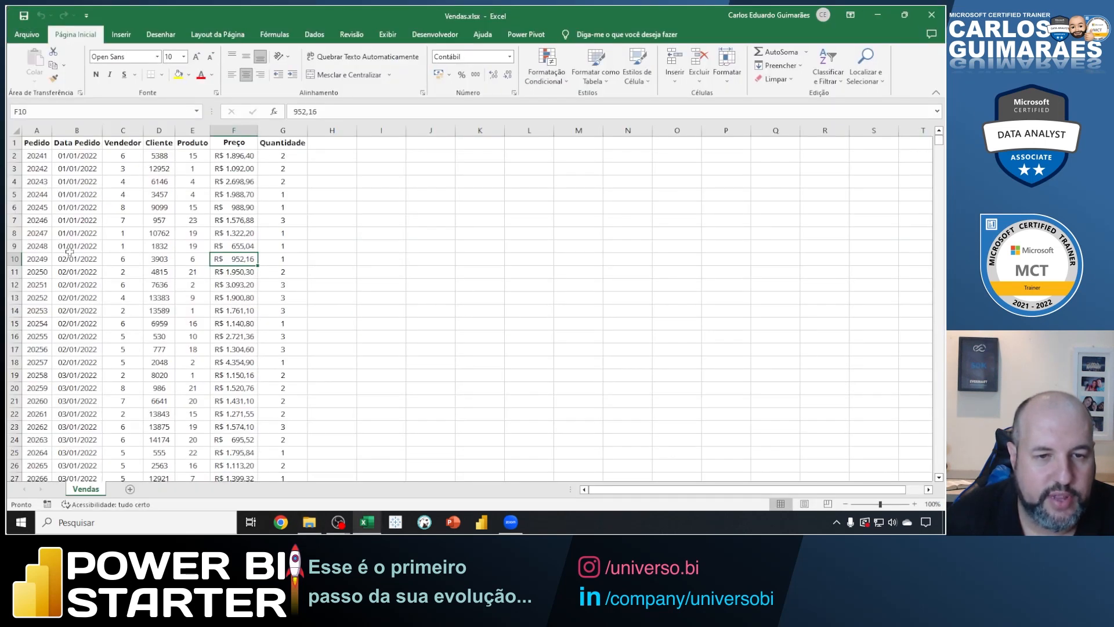
pyautogui.click(931, 15)
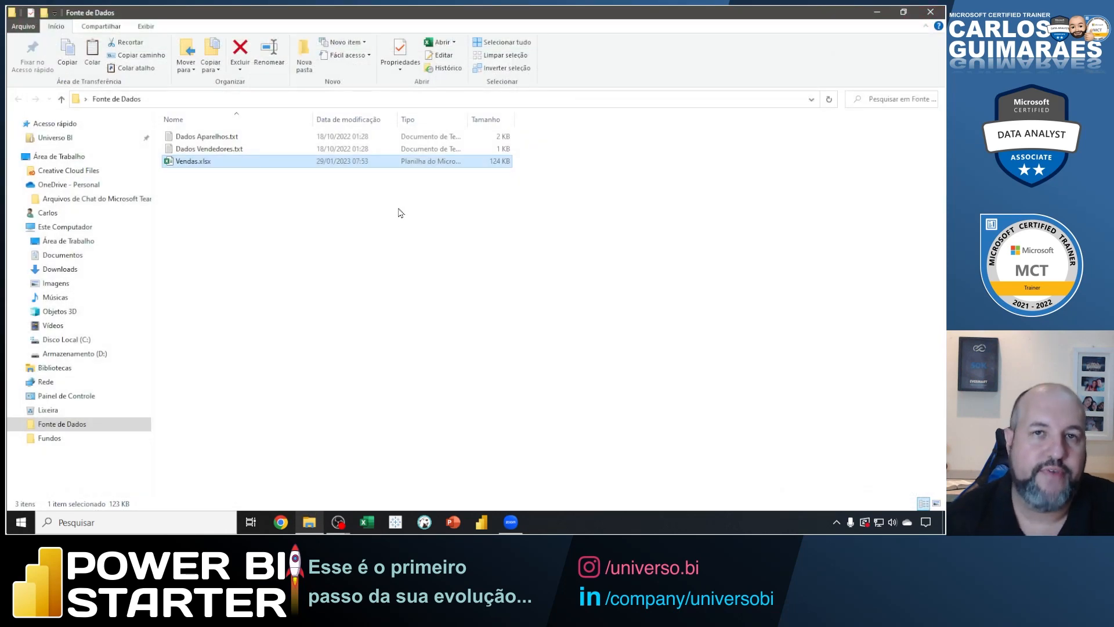
pyautogui.click(930, 13)
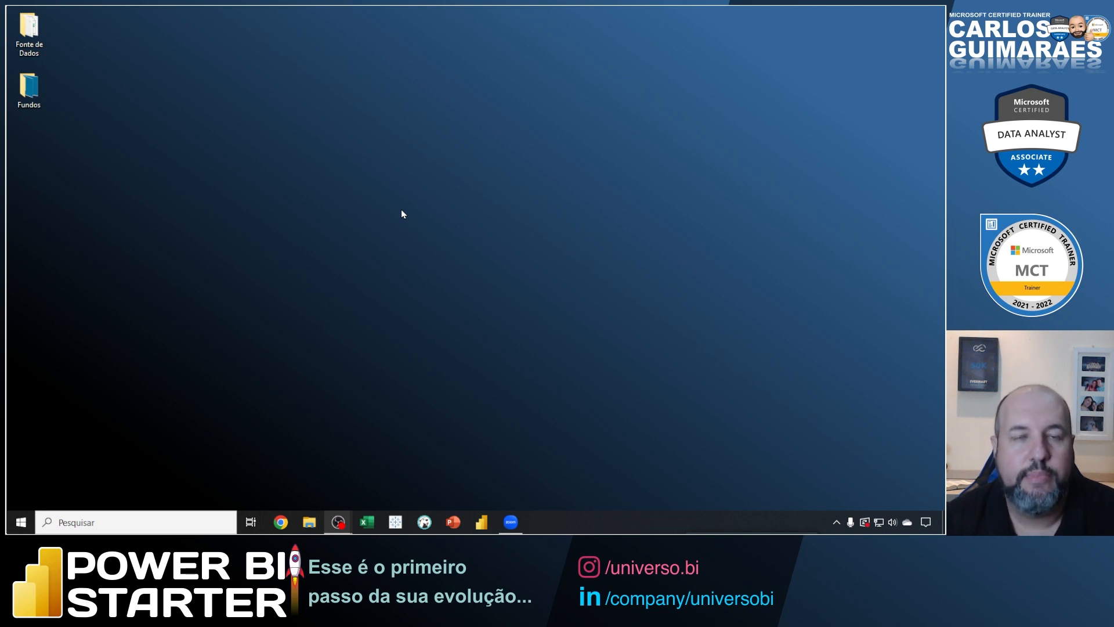
# Launch Power BI Desktop and dismiss its welcome screen to reach the blank report.
pyautogui.click(481, 523)
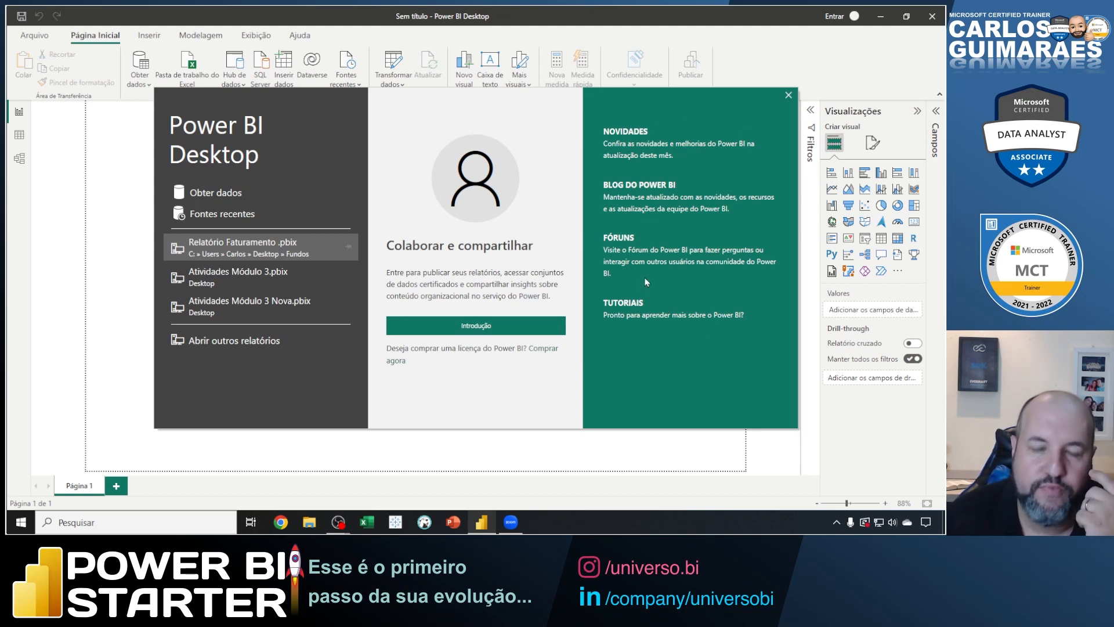
pyautogui.moveTo(792, 87); pyautogui.dragTo(832, 41)
pyautogui.moveTo(779, 87); pyautogui.dragTo(797, 103)
pyautogui.press('Escape')
pyautogui.click(789, 95)
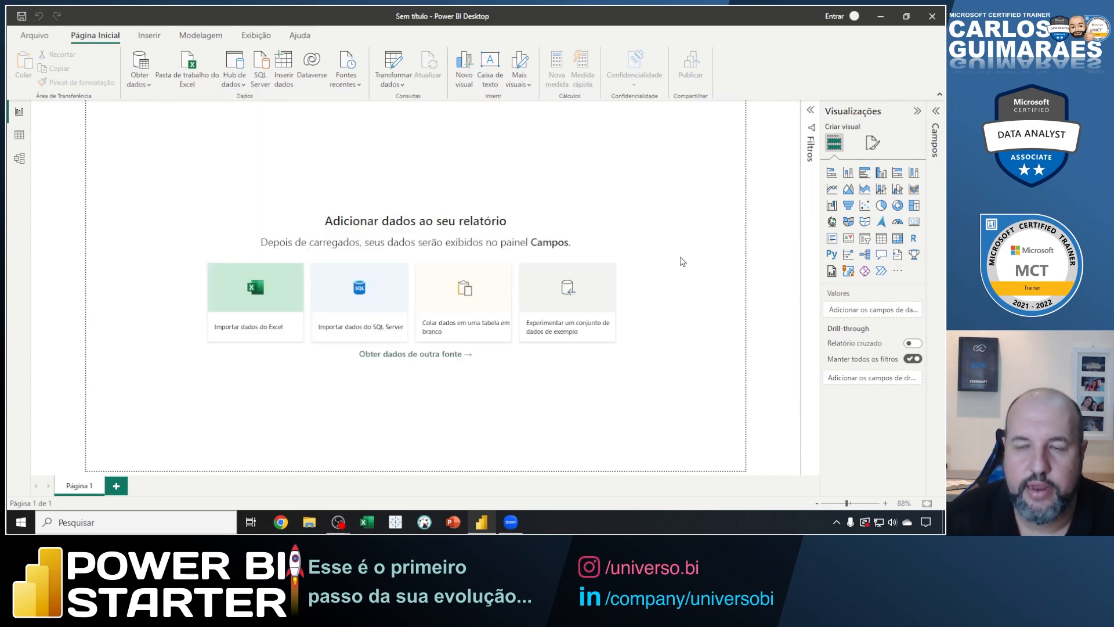
# Expand the collapsed Filtros and Campos panes beside the report canvas.
pyautogui.click(814, 119)
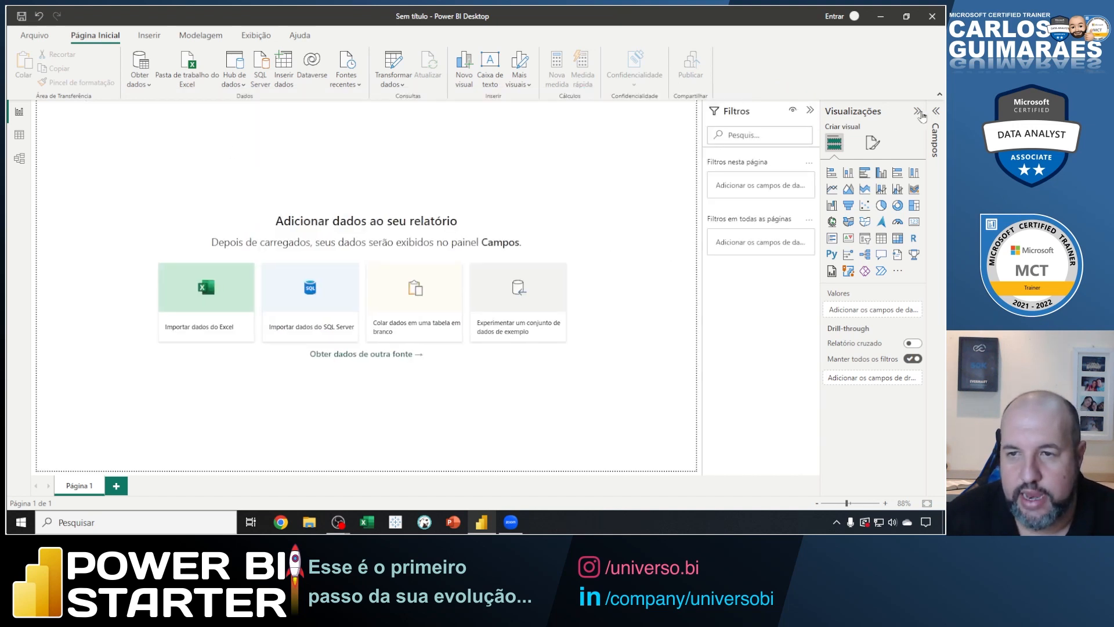
pyautogui.click(936, 113)
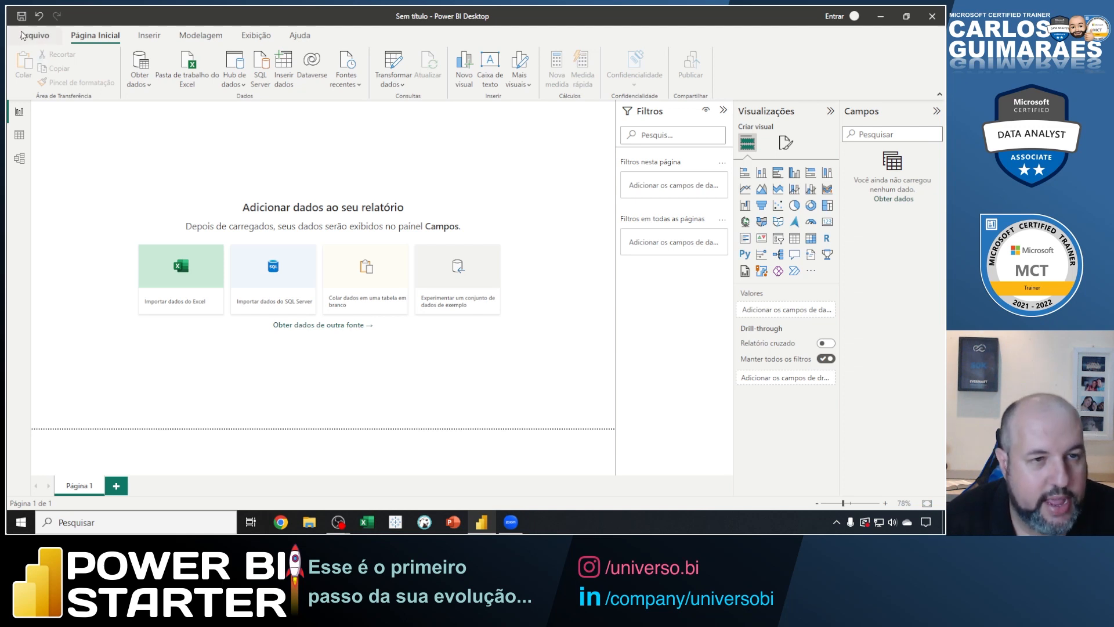
# Examine the ribbon, outlining its categories and commands, and browse the Inserir, Modelagem and Exibição commands before returning to Página Inicial.
pyautogui.moveTo(10, 25)
pyautogui.mouseDown()
pyautogui.moveTo(167, 53)
pyautogui.moveTo(311, 50)
pyautogui.moveTo(340, 34)
pyautogui.mouseUp()
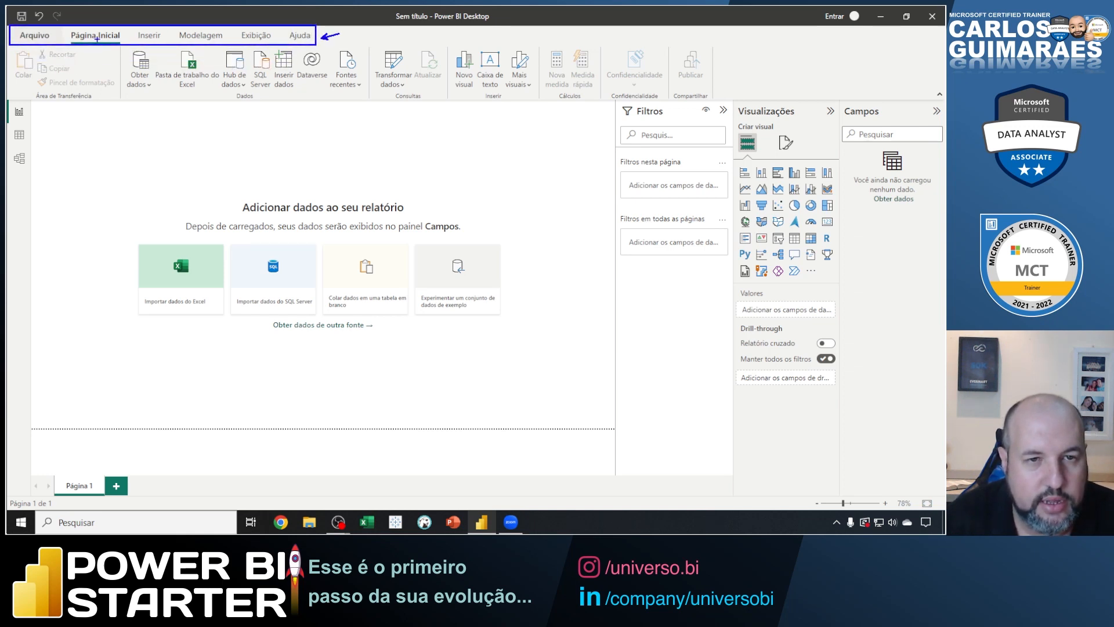
pyautogui.moveTo(9, 45)
pyautogui.mouseDown()
pyautogui.moveTo(388, 115)
pyautogui.moveTo(720, 111)
pyautogui.moveTo(713, 101)
pyautogui.moveTo(757, 68)
pyautogui.mouseUp()
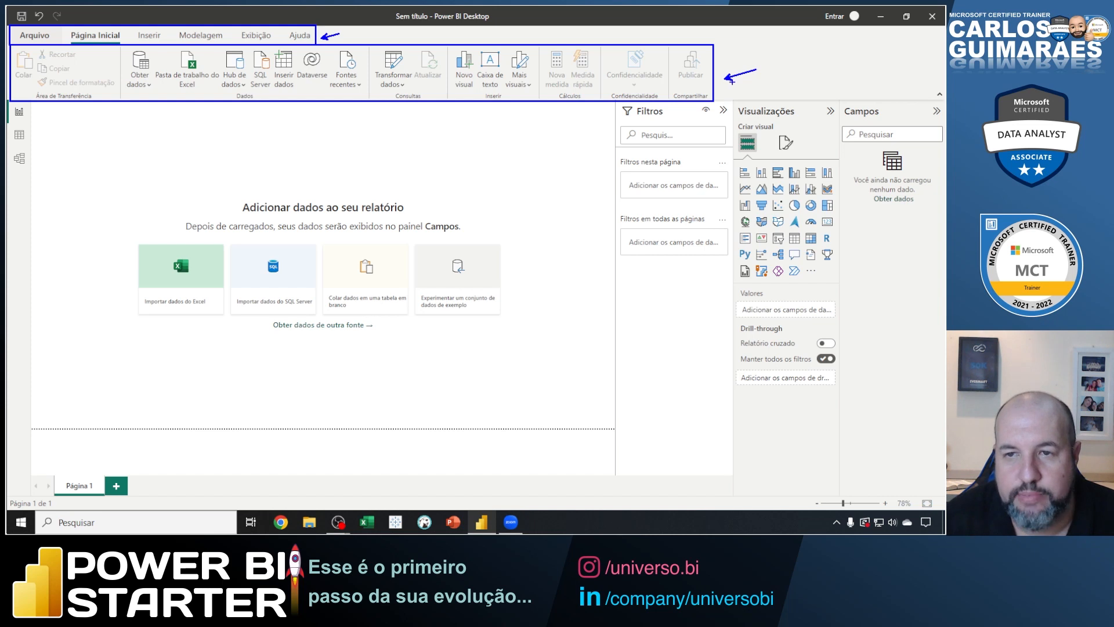
pyautogui.press('Escape')
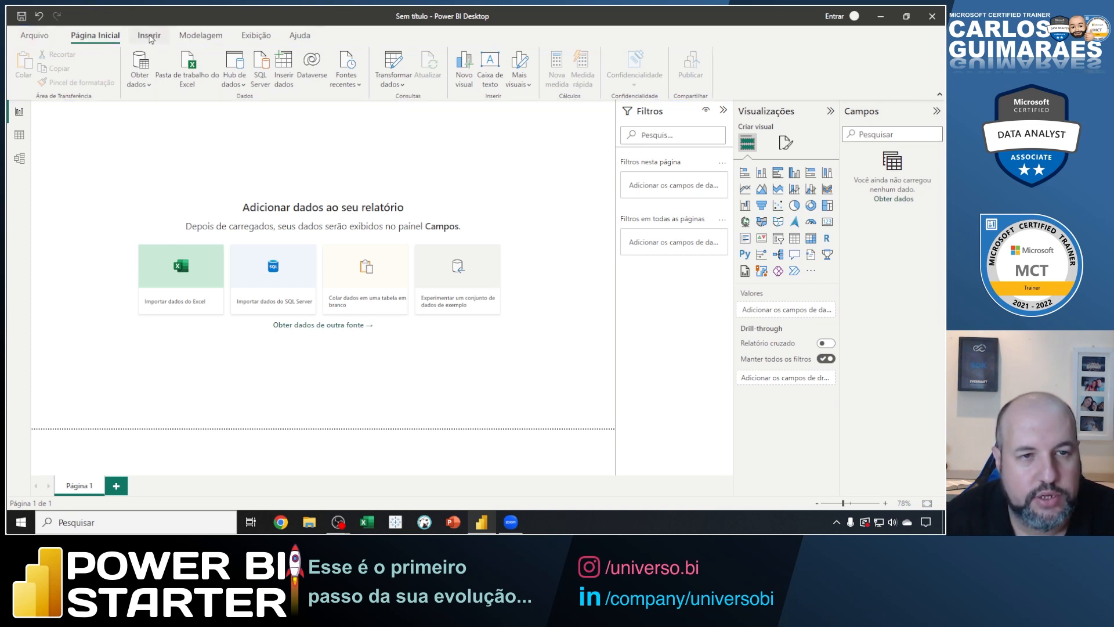
pyautogui.click(149, 36)
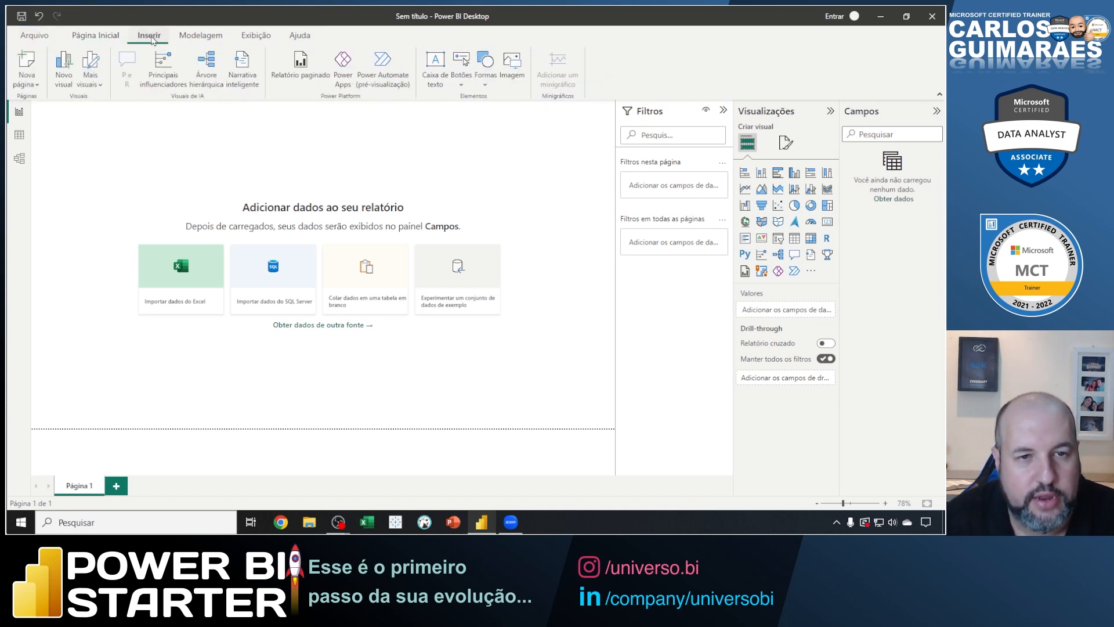
pyautogui.click(191, 38)
pyautogui.click(258, 37)
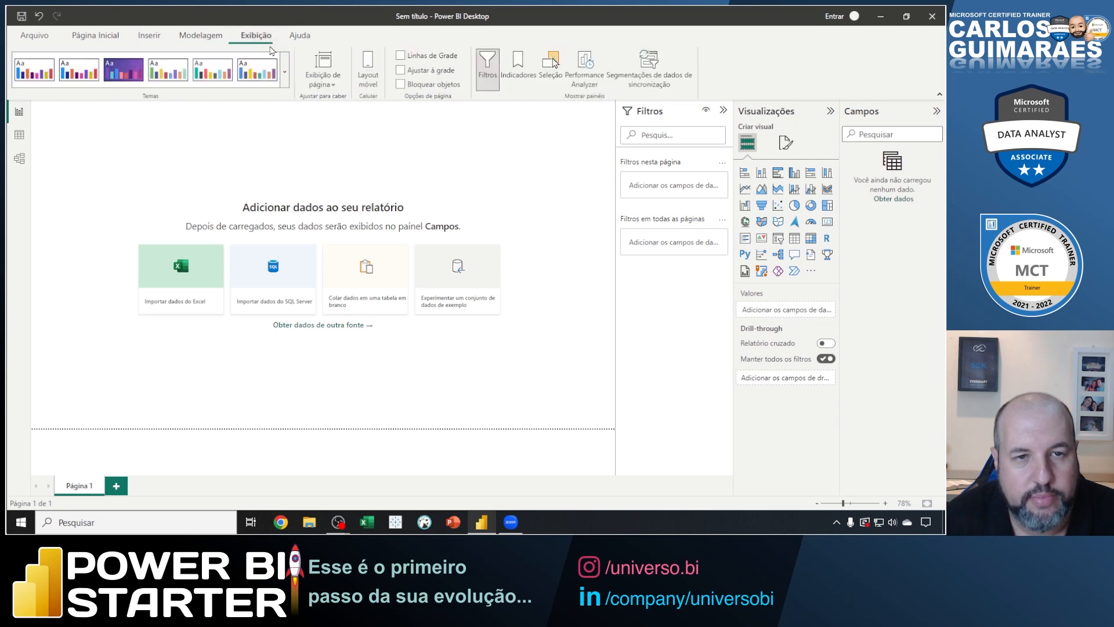
pyautogui.click(103, 38)
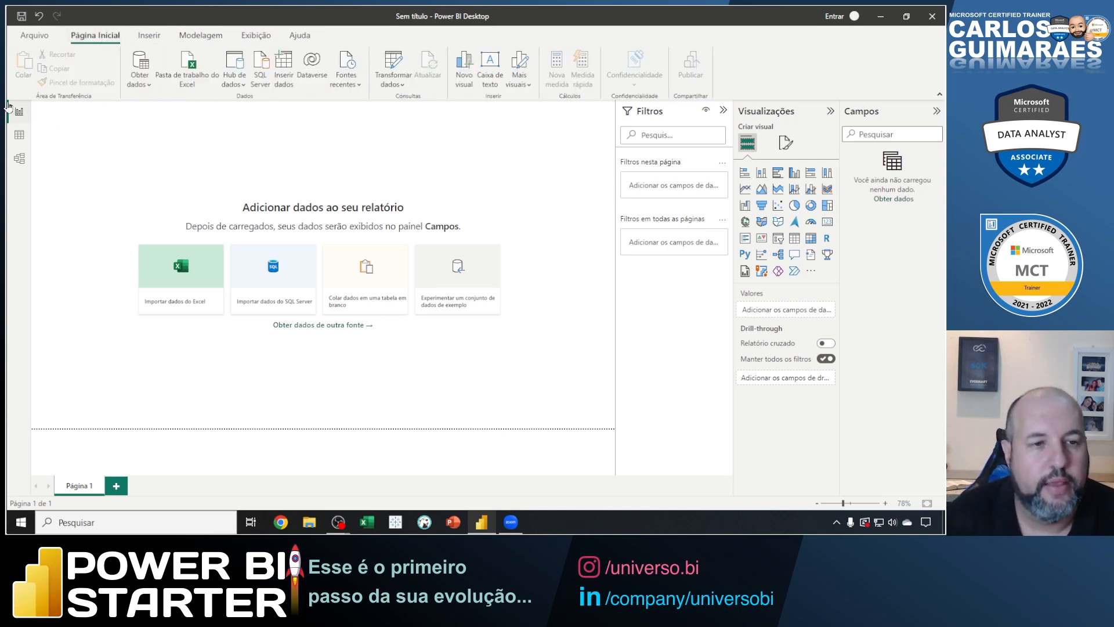
# Mark the report, data and model view switches and the page navigation area with on-screen outlines and arrows.
pyautogui.moveTo(10, 119); pyautogui.dragTo(33, 172)
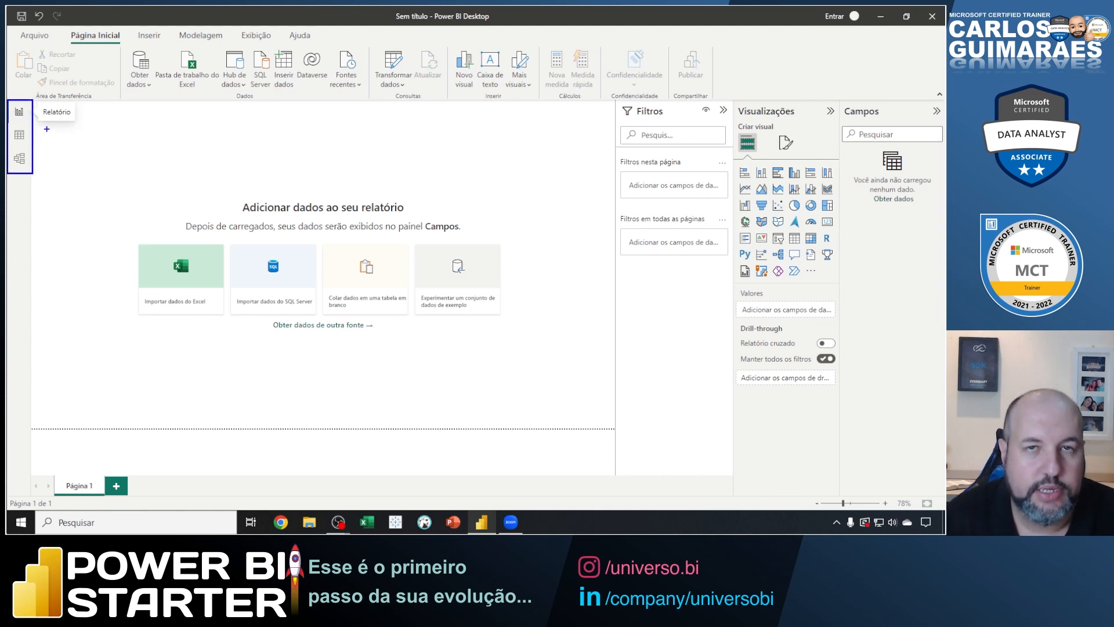
pyautogui.moveTo(29, 110)
pyautogui.mouseDown()
pyautogui.moveTo(53, 126)
pyautogui.moveTo(42, 144)
pyautogui.moveTo(51, 175)
pyautogui.mouseUp()
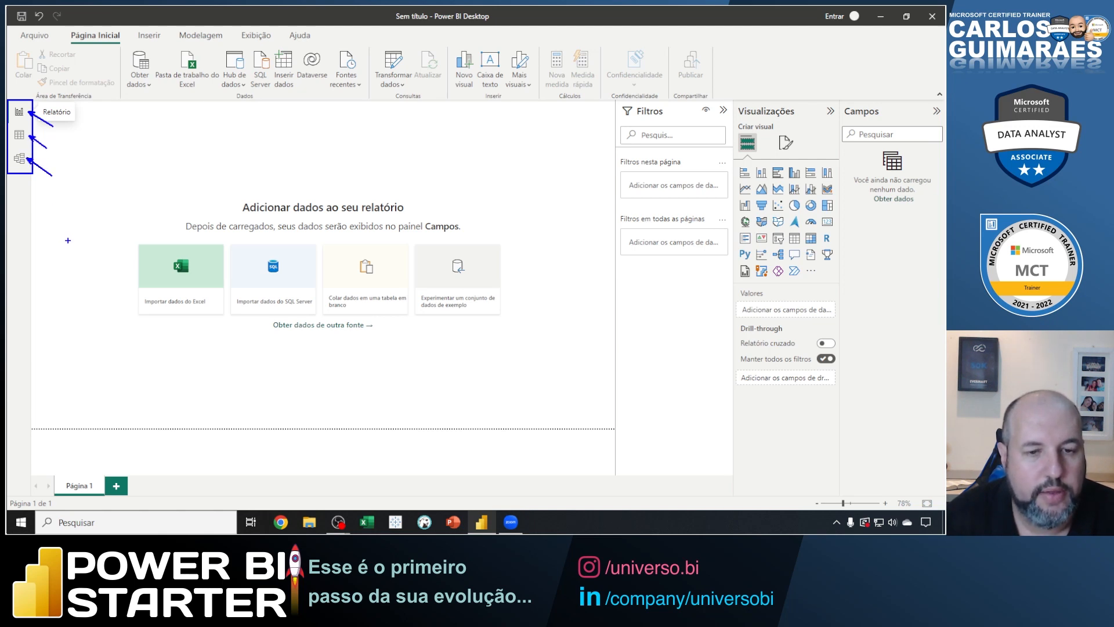
pyautogui.moveTo(29, 470)
pyautogui.mouseDown()
pyautogui.moveTo(145, 502)
pyautogui.moveTo(171, 451)
pyautogui.mouseUp()
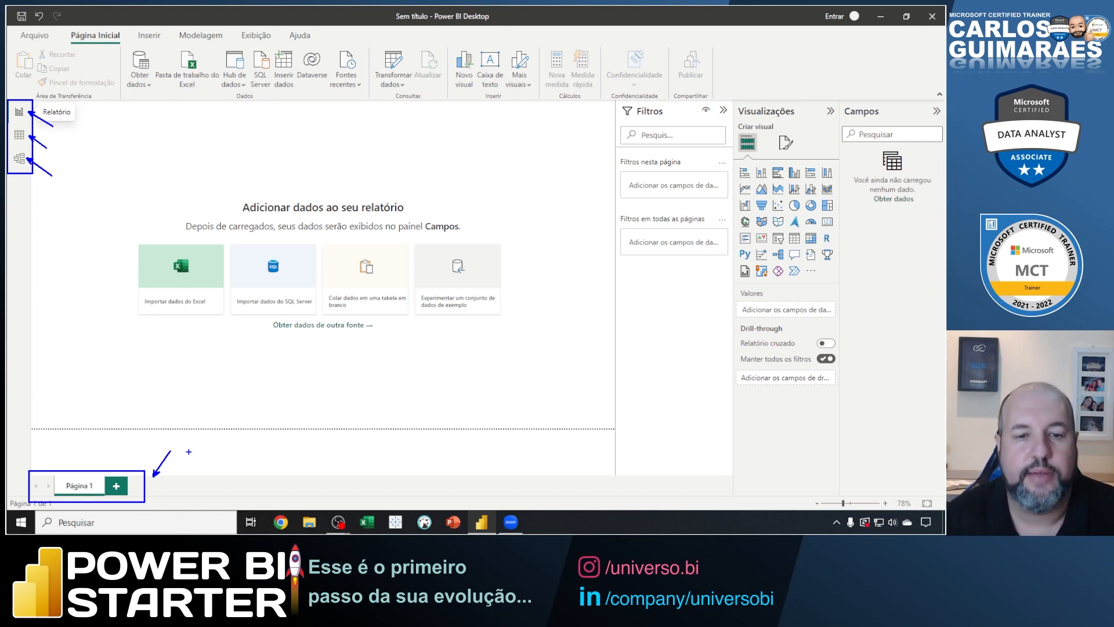
# Outline the Filtros, Visualizações and Campos panes with an on-screen box and point an arrow at each pane's title.
pyautogui.press('Escape')
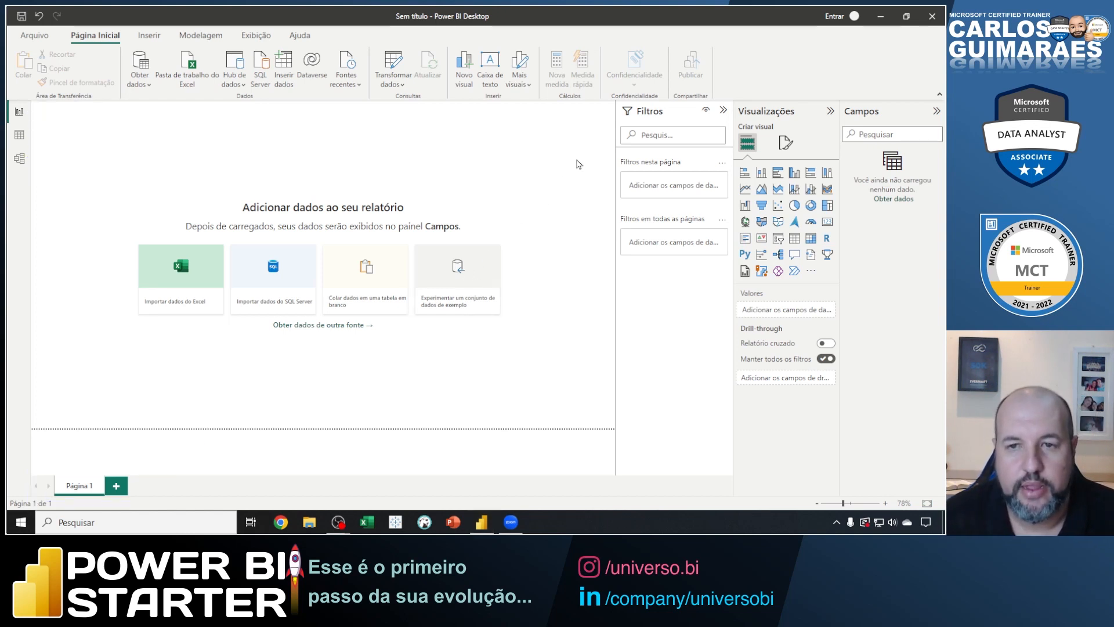
pyautogui.hotkey('ctrl', '2')
pyautogui.moveTo(613, 98)
pyautogui.mouseDown()
pyautogui.moveTo(811, 240)
pyautogui.moveTo(890, 467)
pyautogui.moveTo(945, 497)
pyautogui.mouseUp()
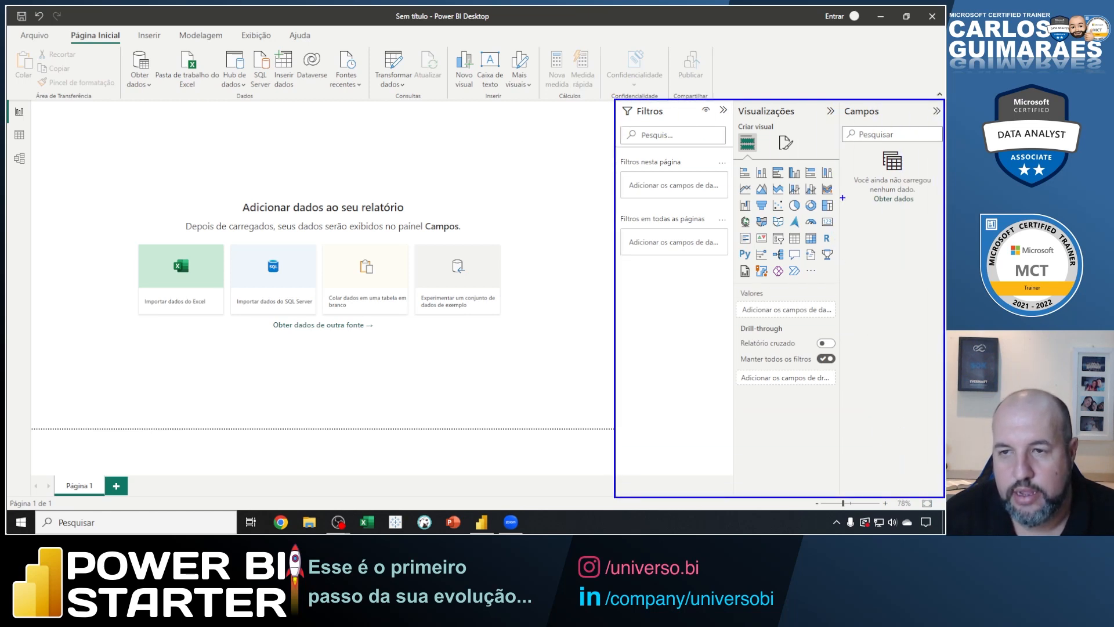
pyautogui.moveTo(864, 105); pyautogui.dragTo(895, 65)
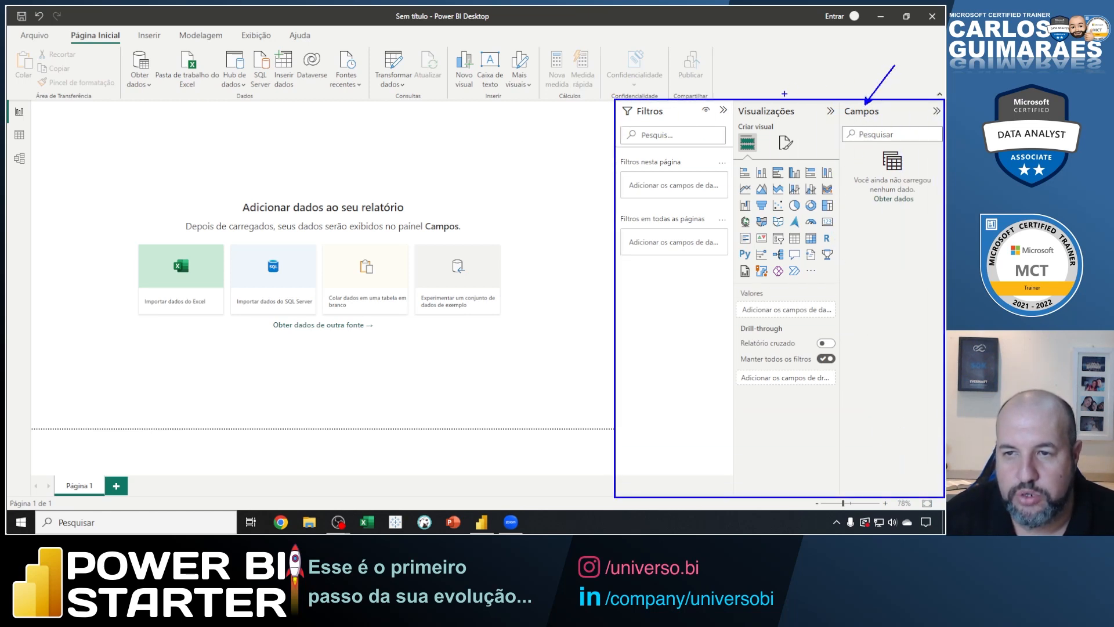
pyautogui.moveTo(773, 105); pyautogui.dragTo(804, 74)
pyautogui.moveTo(657, 96); pyautogui.dragTo(689, 63)
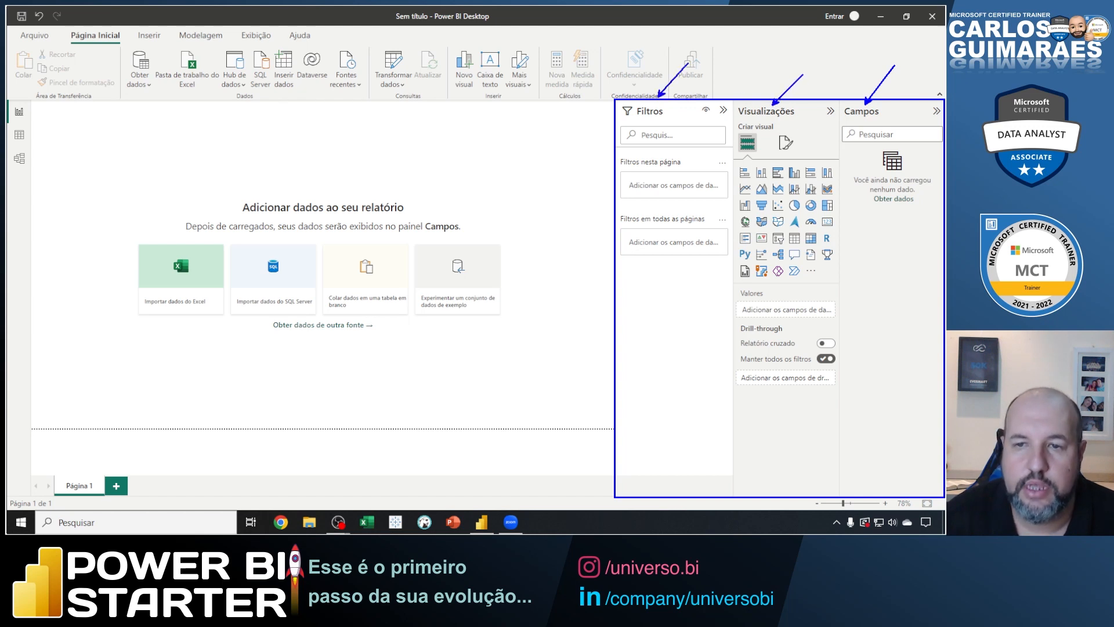
pyautogui.press('Escape')
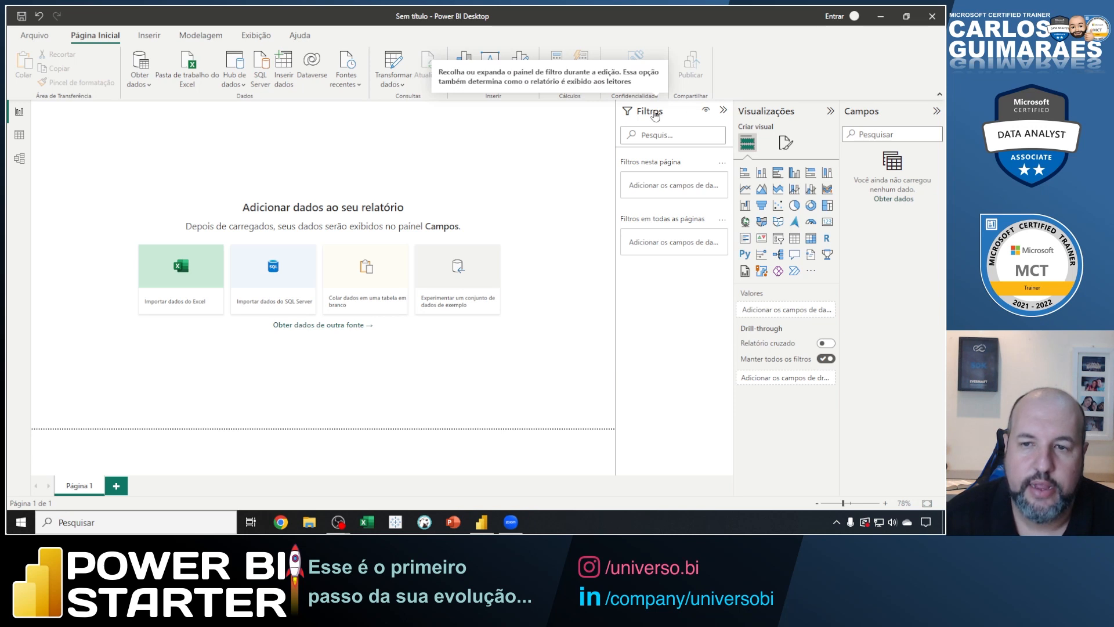
# Collapse the Filtros, Visualizações and Campos panes and outline the report page area with an on-screen box.
pyautogui.click(723, 110)
pyautogui.click(784, 119)
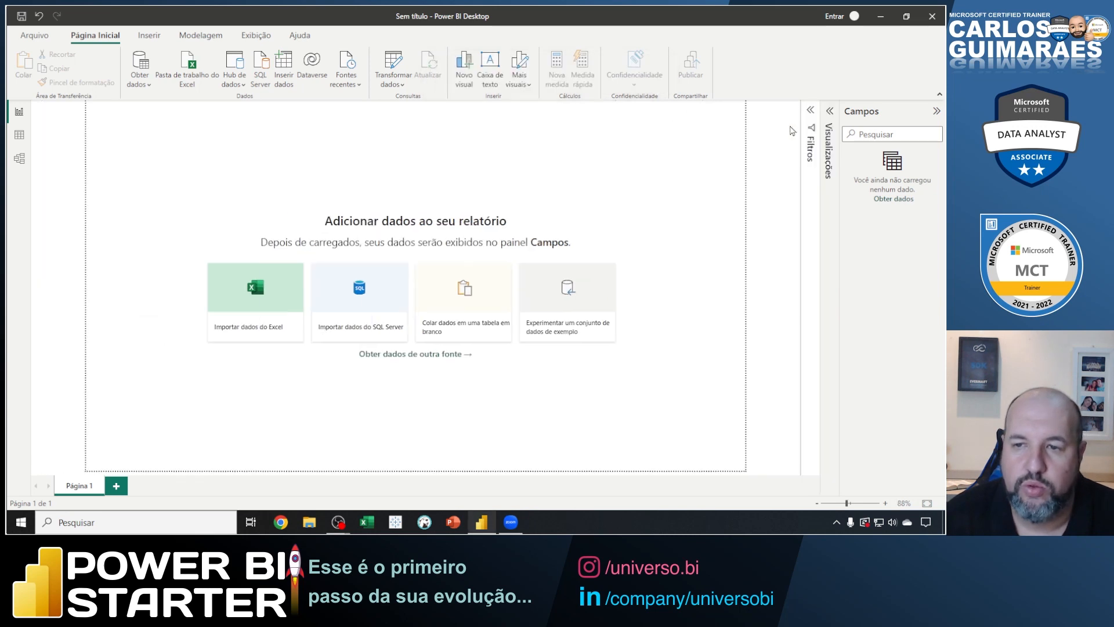
pyautogui.click(864, 113)
pyautogui.moveTo(127, 100)
pyautogui.mouseDown()
pyautogui.moveTo(311, 261)
pyautogui.moveTo(793, 462)
pyautogui.moveTo(789, 471)
pyautogui.mouseUp()
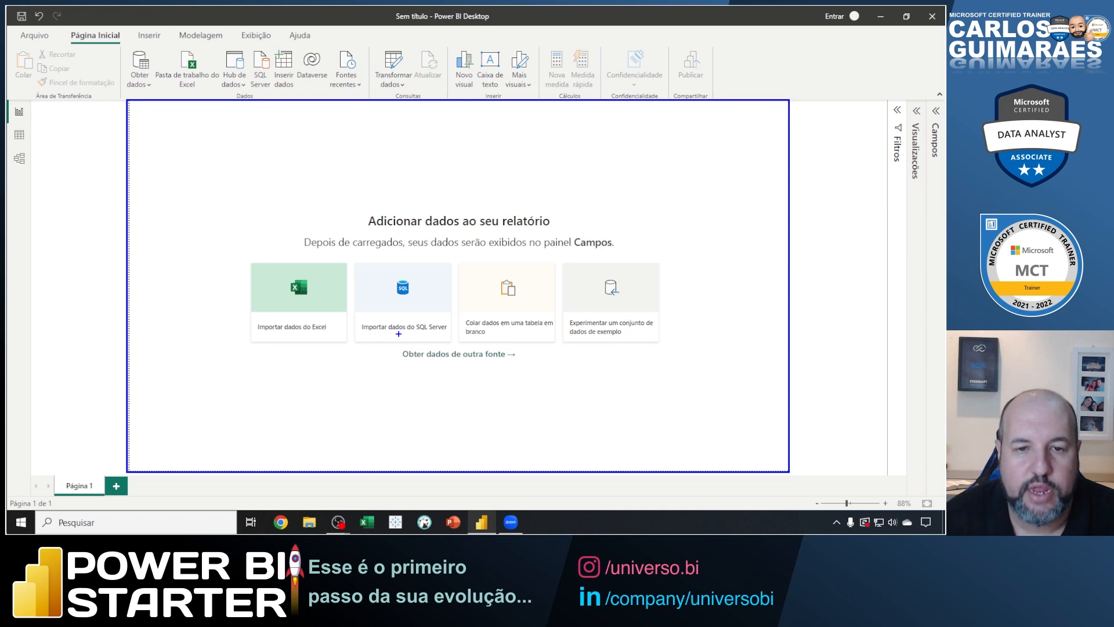
pyautogui.press('Escape')
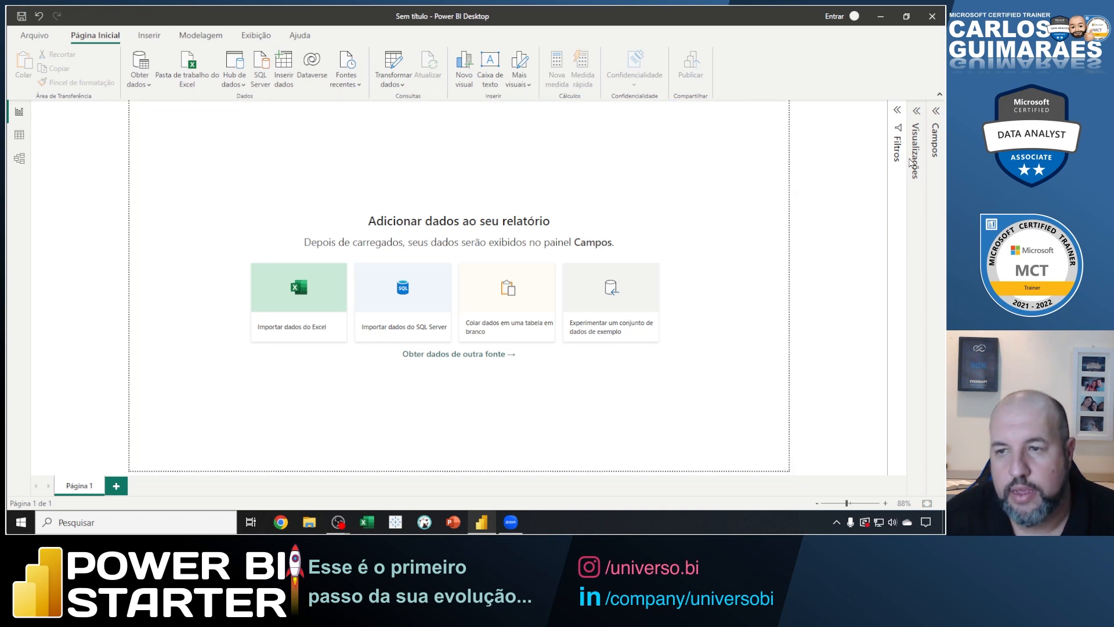
# Expand the Campos pane and mark its Obter dados area with an on-screen box and arrow.
pyautogui.click(937, 112)
pyautogui.hotkey('ctrl', '2')
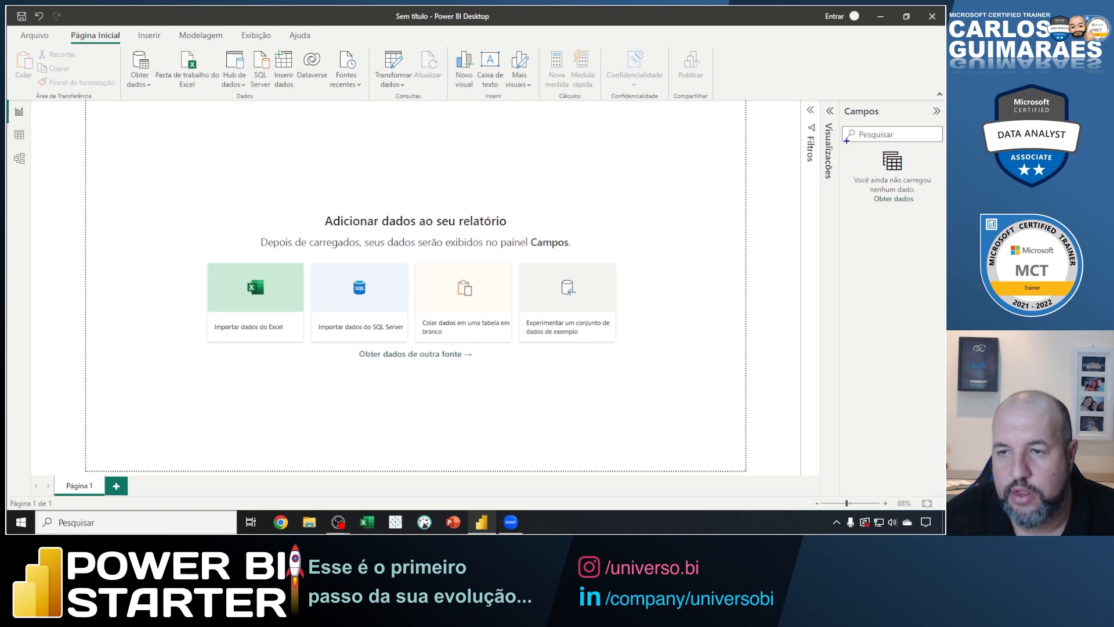
pyautogui.moveTo(846, 141)
pyautogui.mouseDown()
pyautogui.moveTo(944, 209)
pyautogui.moveTo(880, 251)
pyautogui.moveTo(875, 277)
pyautogui.mouseUp()
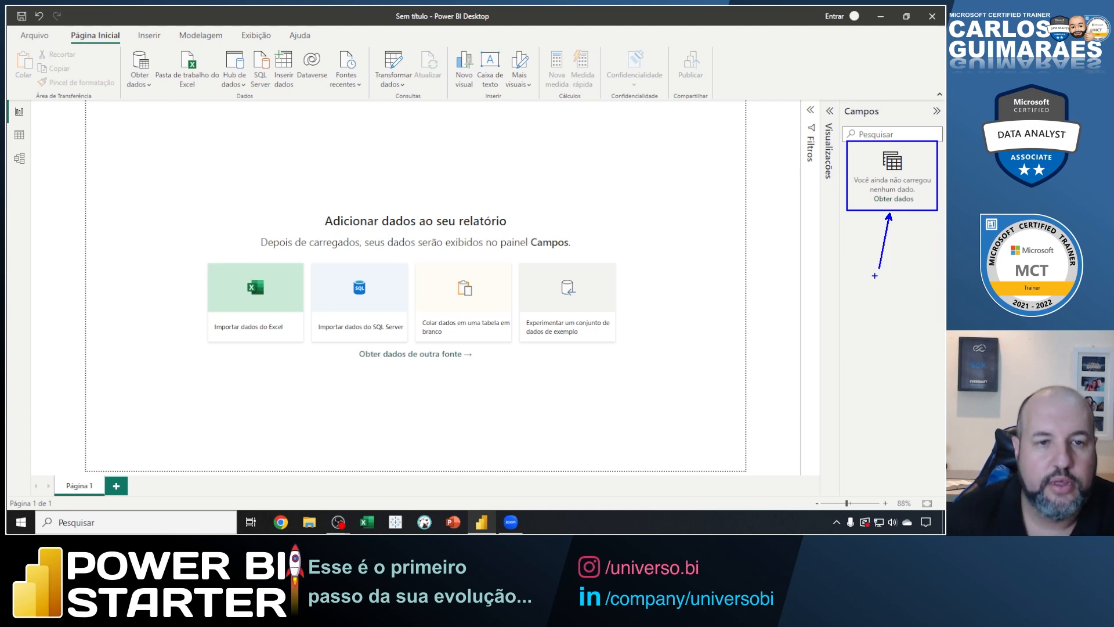
pyautogui.press('Escape')
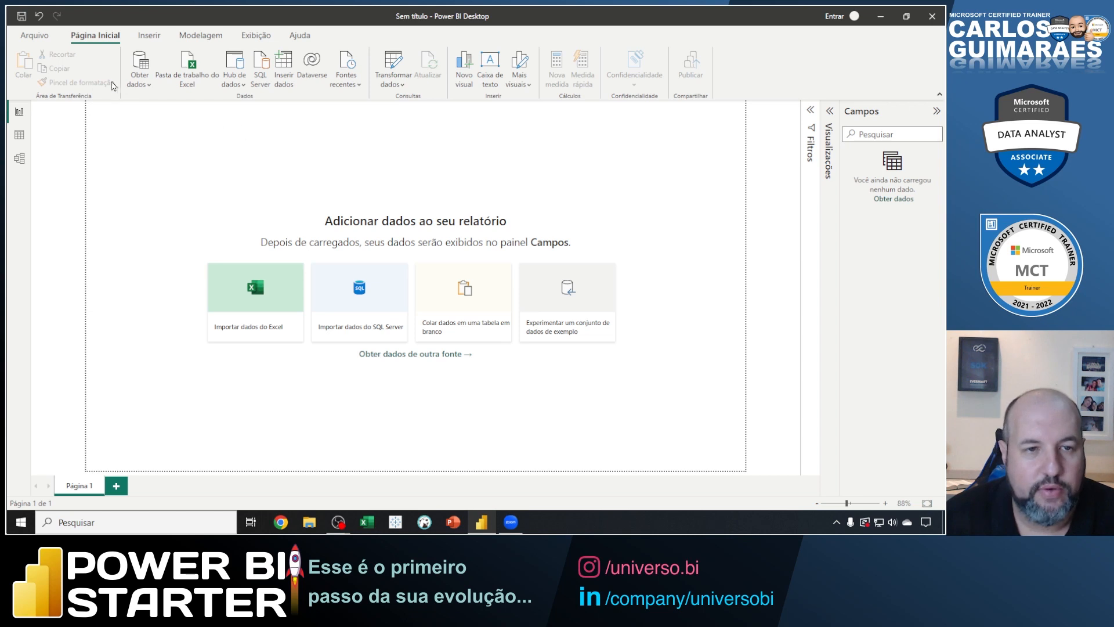
# Outline Página Inicial and its Dados command group on screen, marking Obter dados and Fontes recentes.
pyautogui.moveTo(62, 25)
pyautogui.mouseDown()
pyautogui.moveTo(127, 44)
pyautogui.moveTo(142, 87)
pyautogui.moveTo(369, 102)
pyautogui.mouseUp()
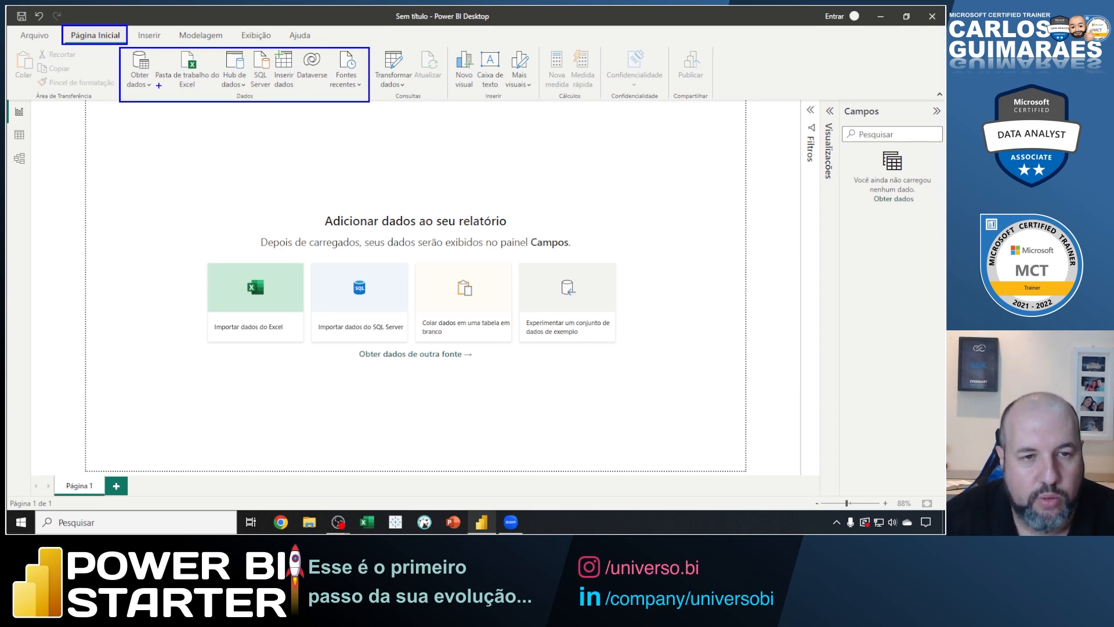
pyautogui.moveTo(163, 94); pyautogui.dragTo(167, 100)
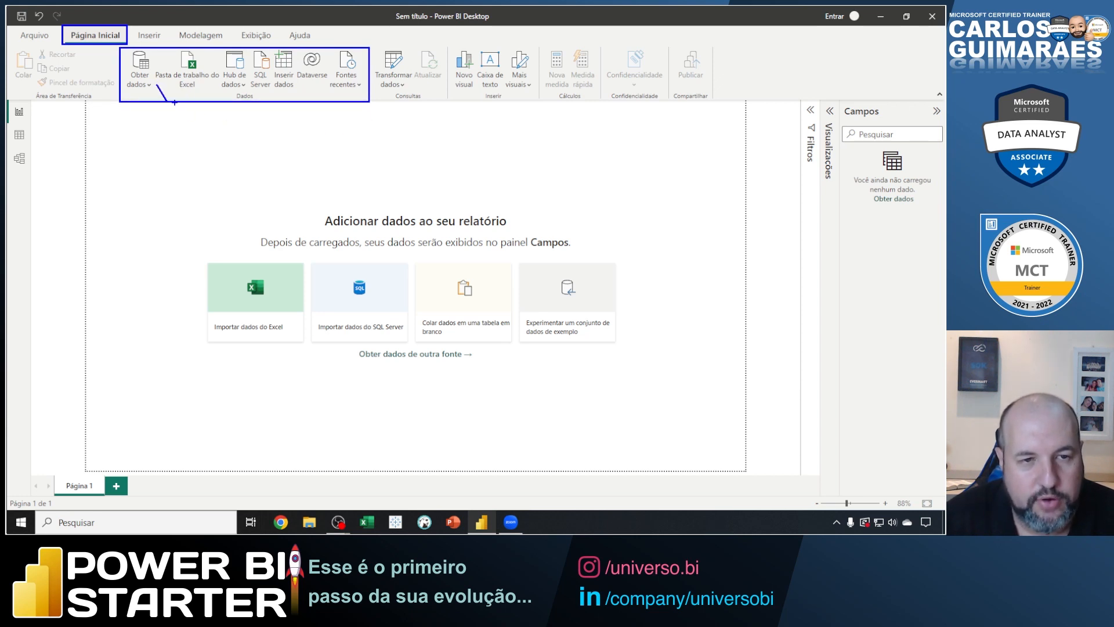
pyautogui.moveTo(369, 82); pyautogui.dragTo(355, 101)
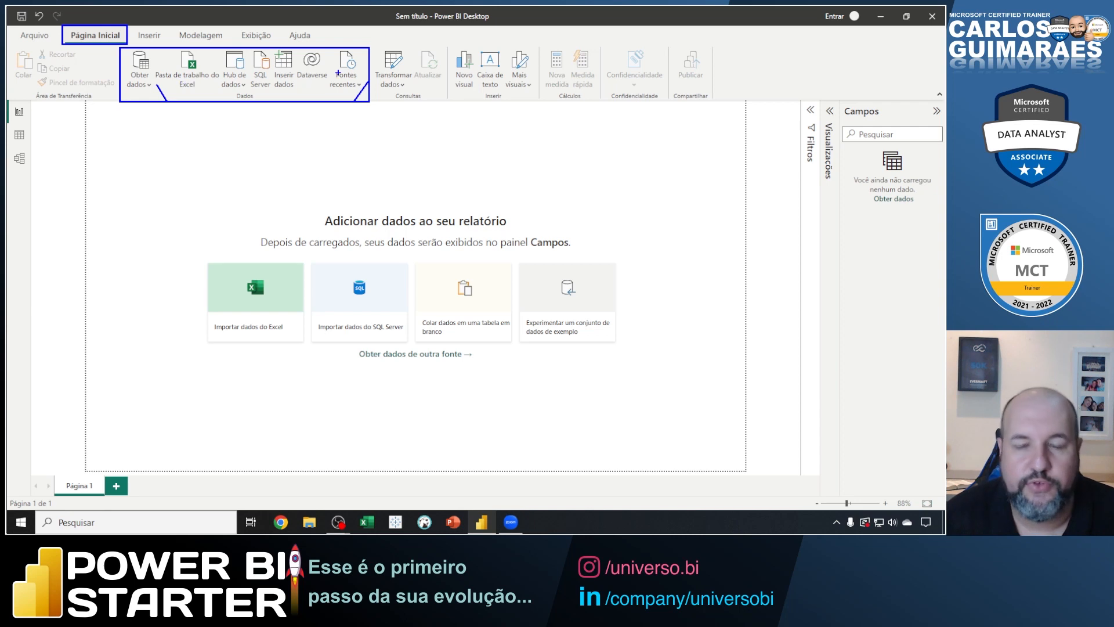
pyautogui.press('Escape')
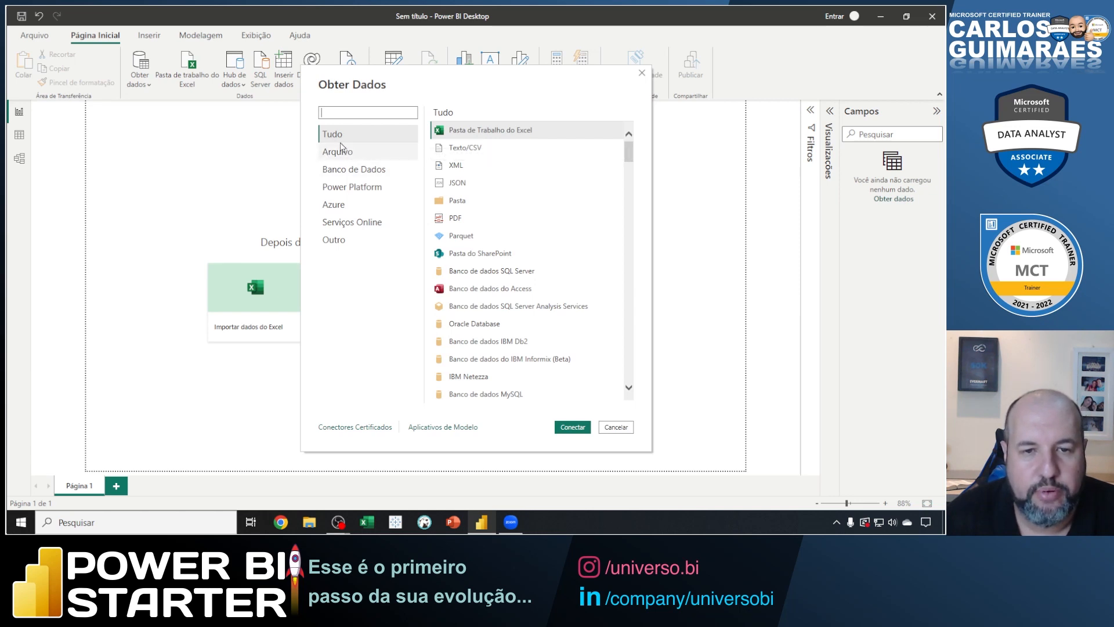
# In Obter Dados, outline the Excel workbook and Texto/CSV connectors and connect with Texto/CSV.
pyautogui.moveTo(629, 152); pyautogui.dragTo(655, 149)
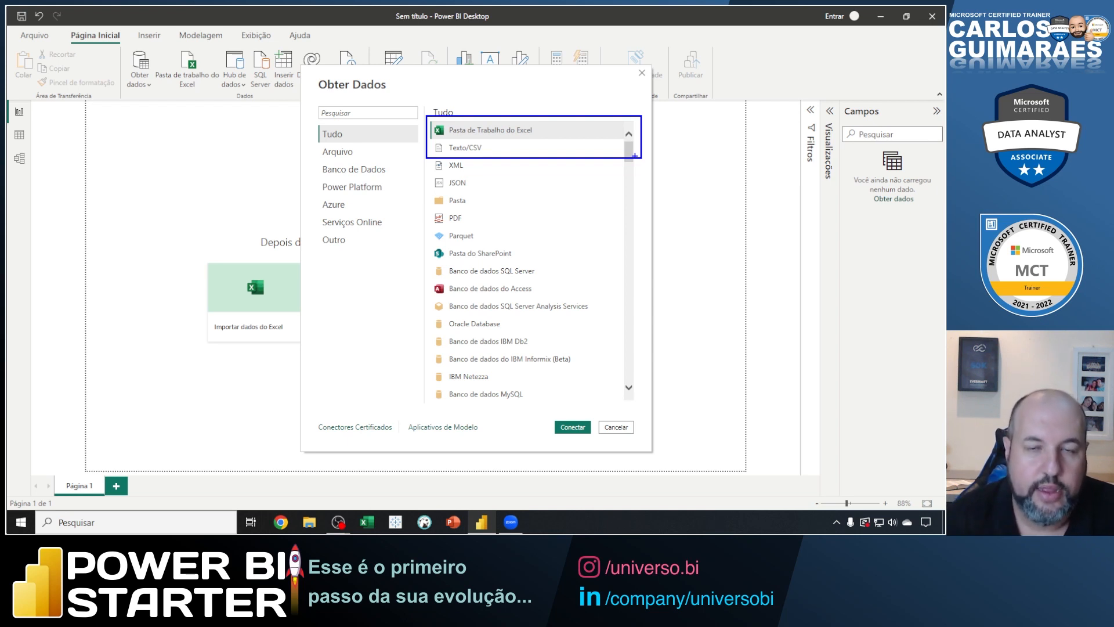
pyautogui.press('Escape')
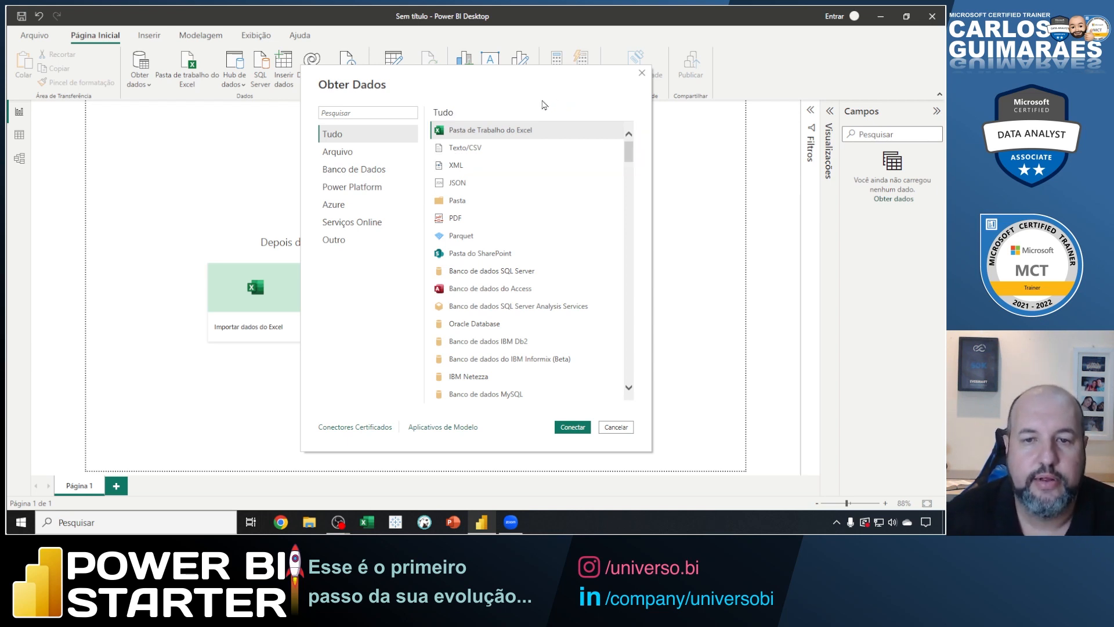
pyautogui.click(472, 154)
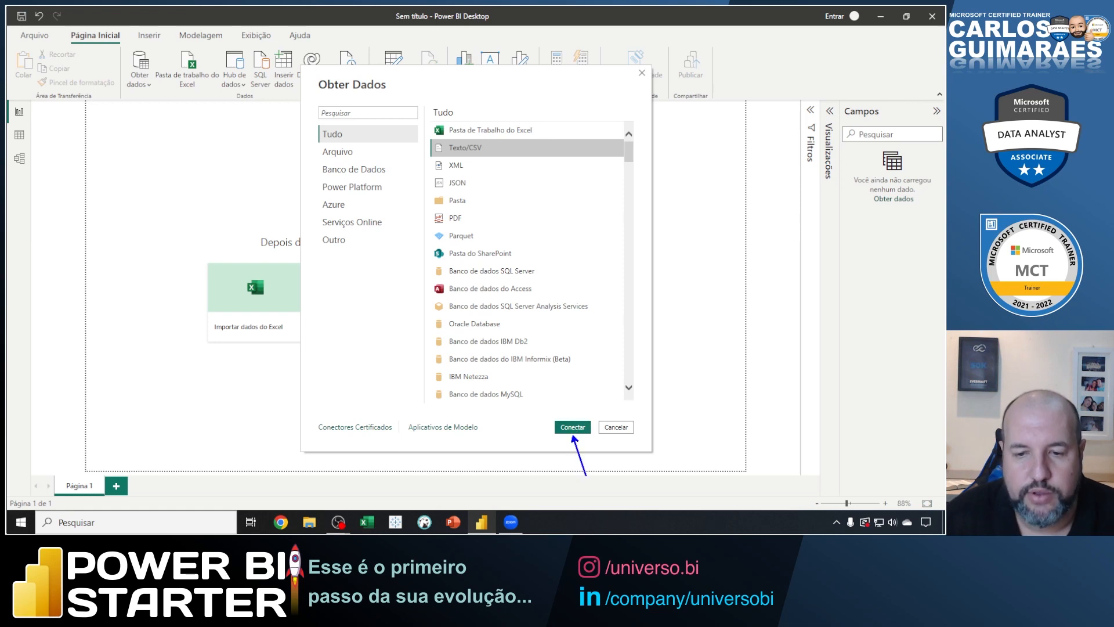
pyautogui.click(575, 436)
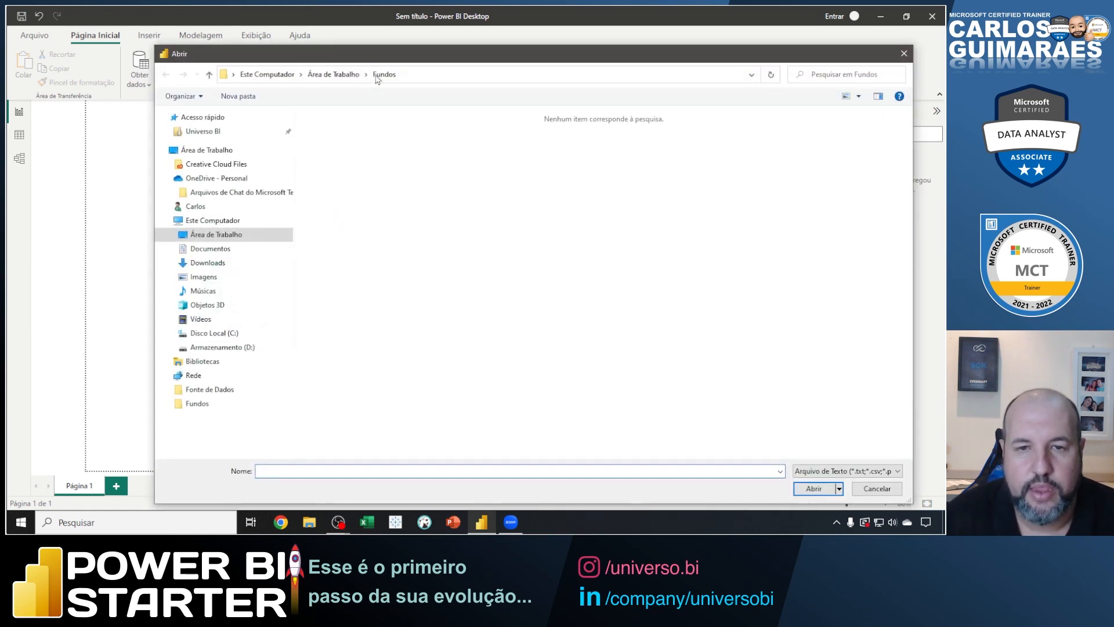
# Browse to the Fonte de Dados folder in Área de Trabalho in the file selection dialog.
pyautogui.moveTo(369, 56); pyautogui.dragTo(346, 43)
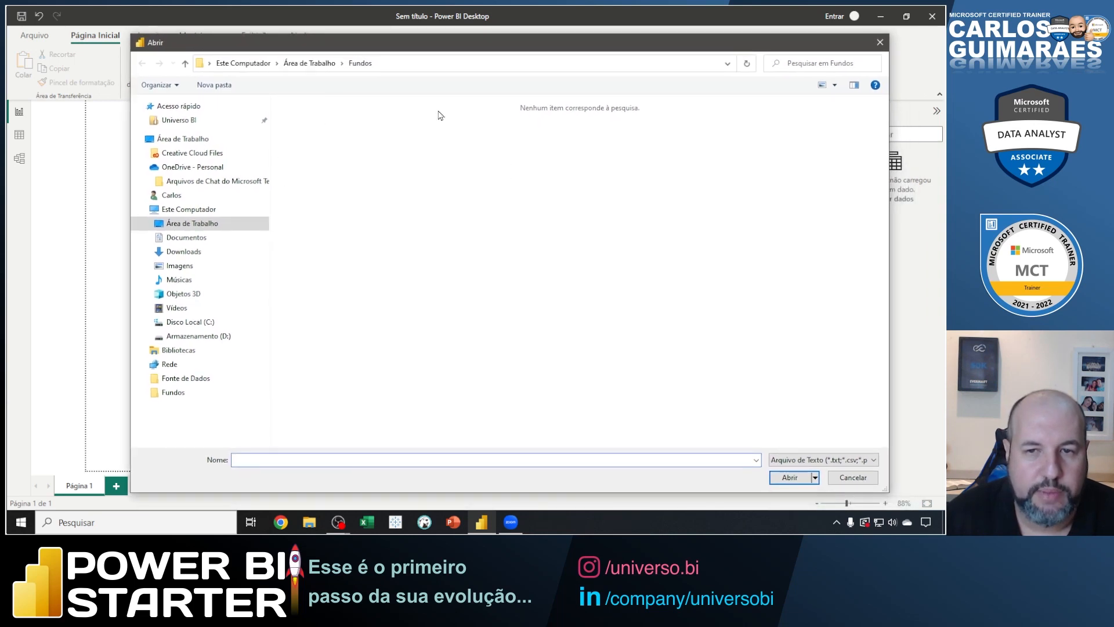
pyautogui.click(197, 138)
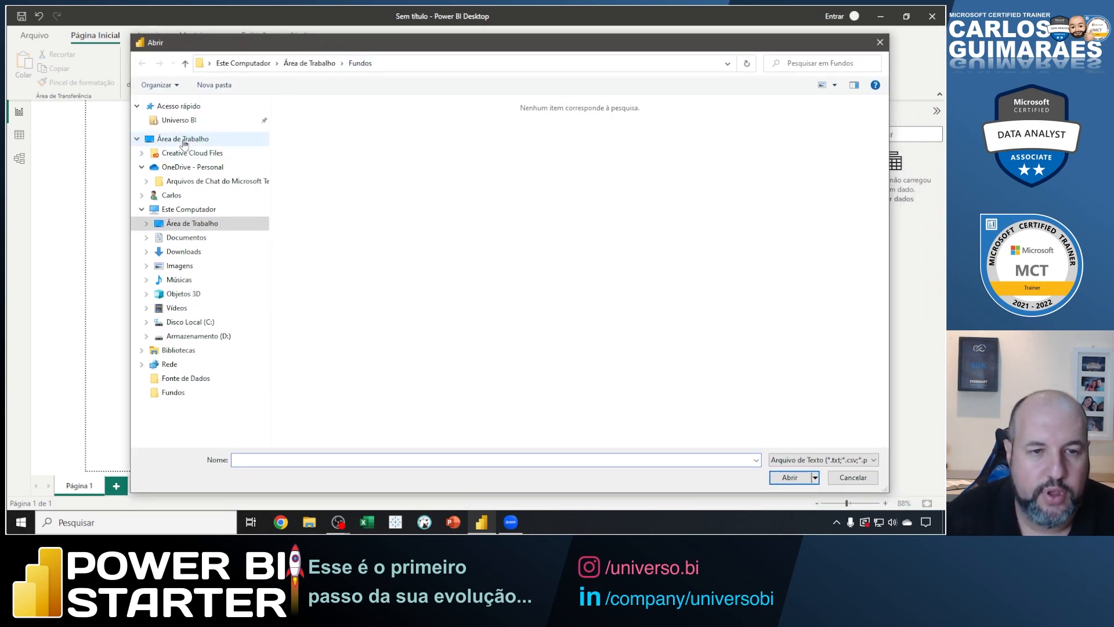
pyautogui.scroll(-2, 398, 238)
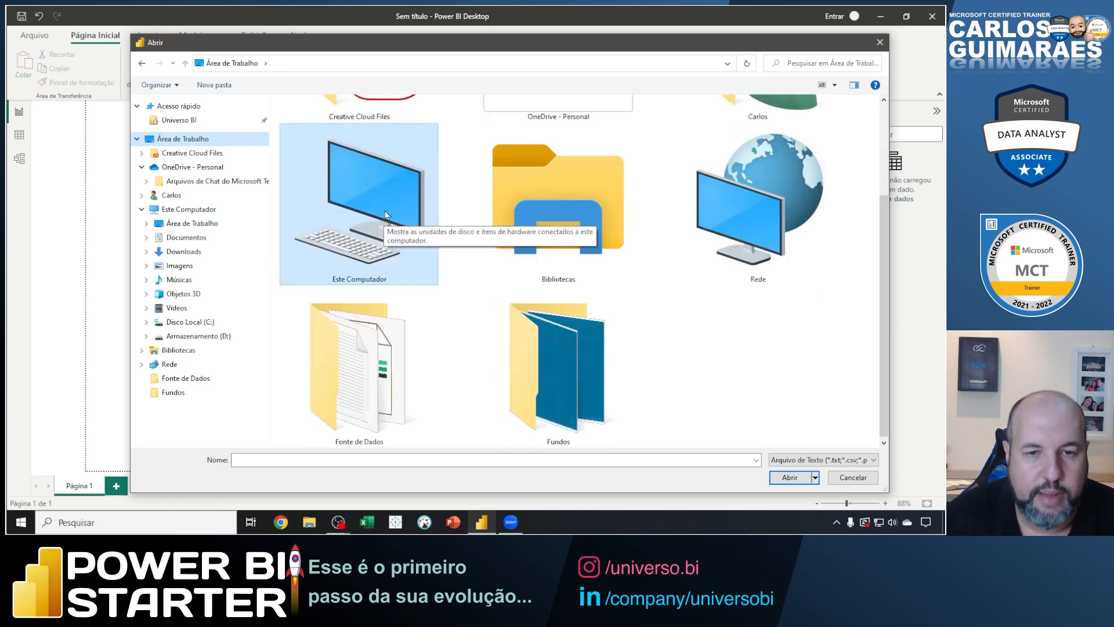
pyautogui.doubleClick(356, 372)
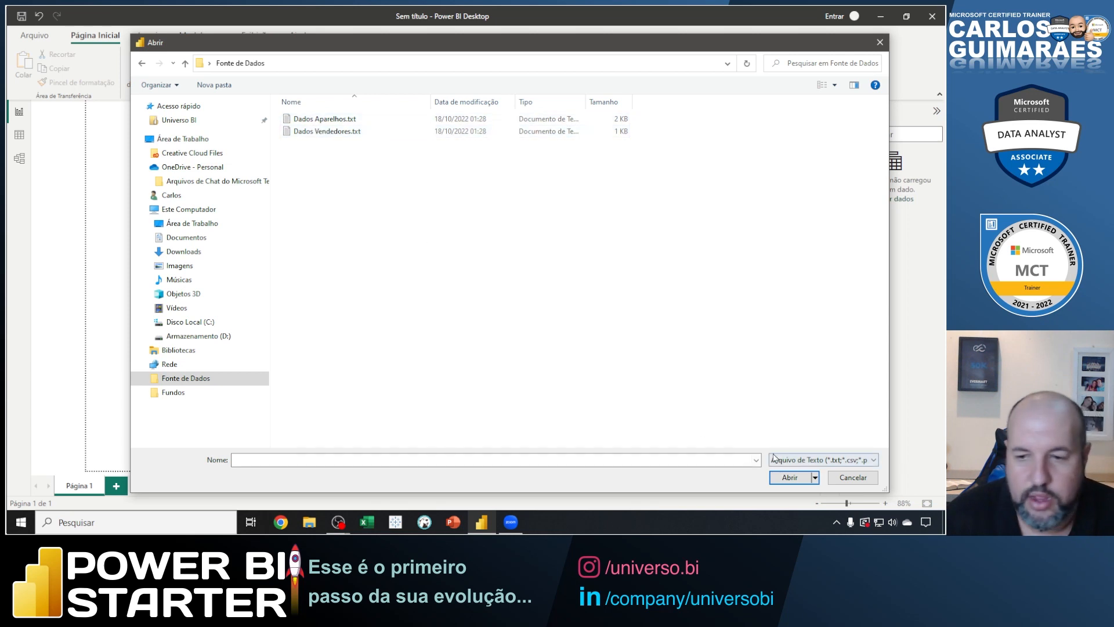
# Mark the text file type filter and the .txt extensions on screen, and open Dados Aparelhos.txt.
pyautogui.moveTo(762, 444); pyautogui.dragTo(880, 471)
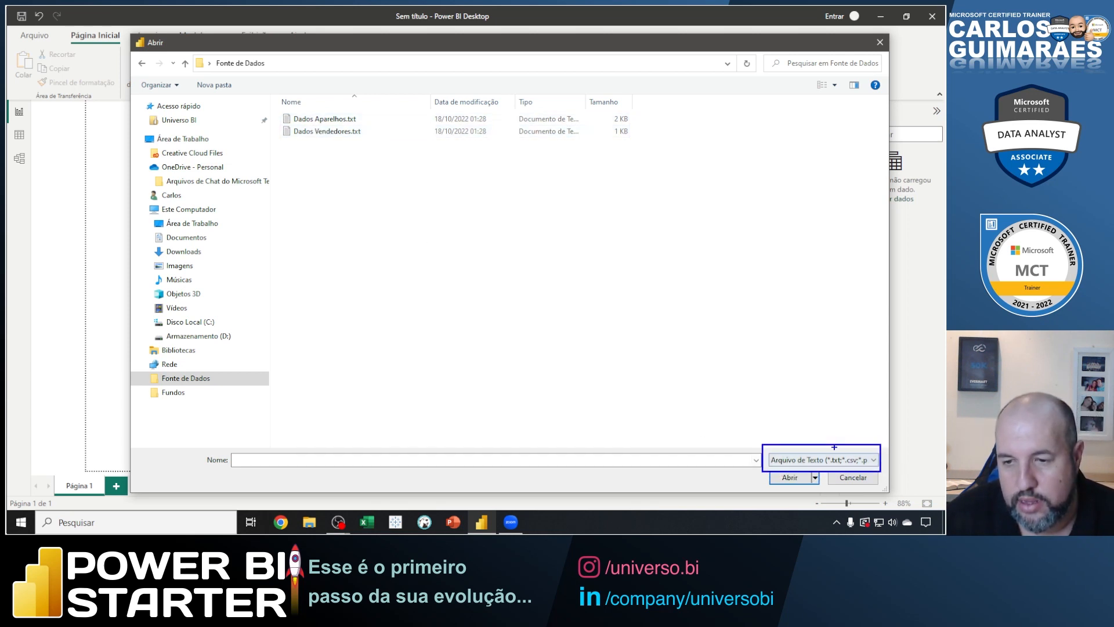
pyautogui.moveTo(833, 442); pyautogui.dragTo(853, 377)
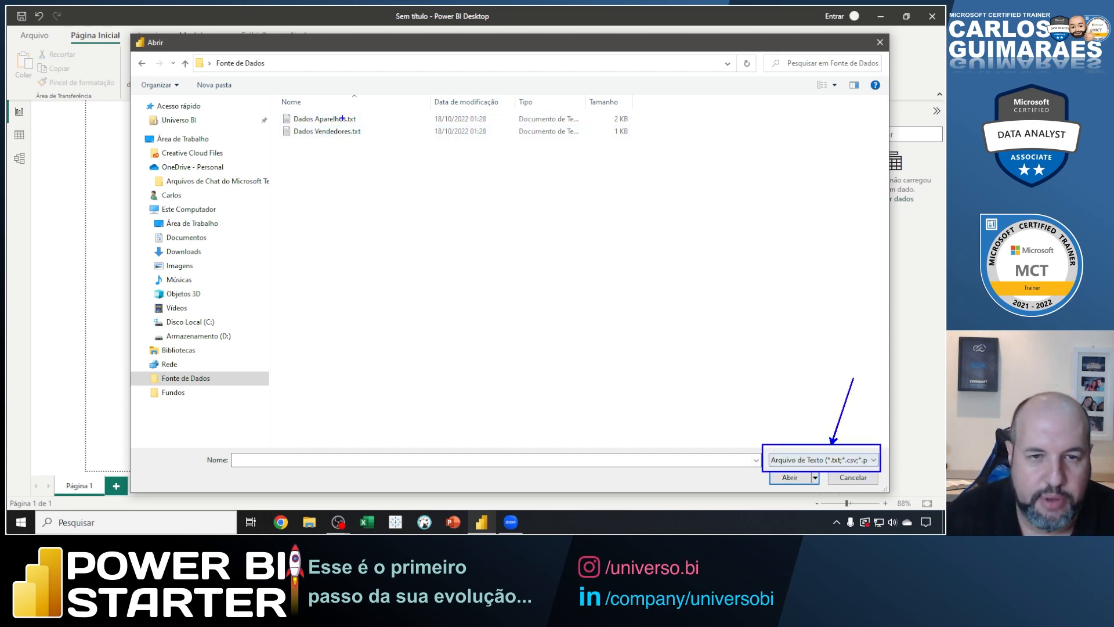
pyautogui.moveTo(340, 109); pyautogui.dragTo(368, 140)
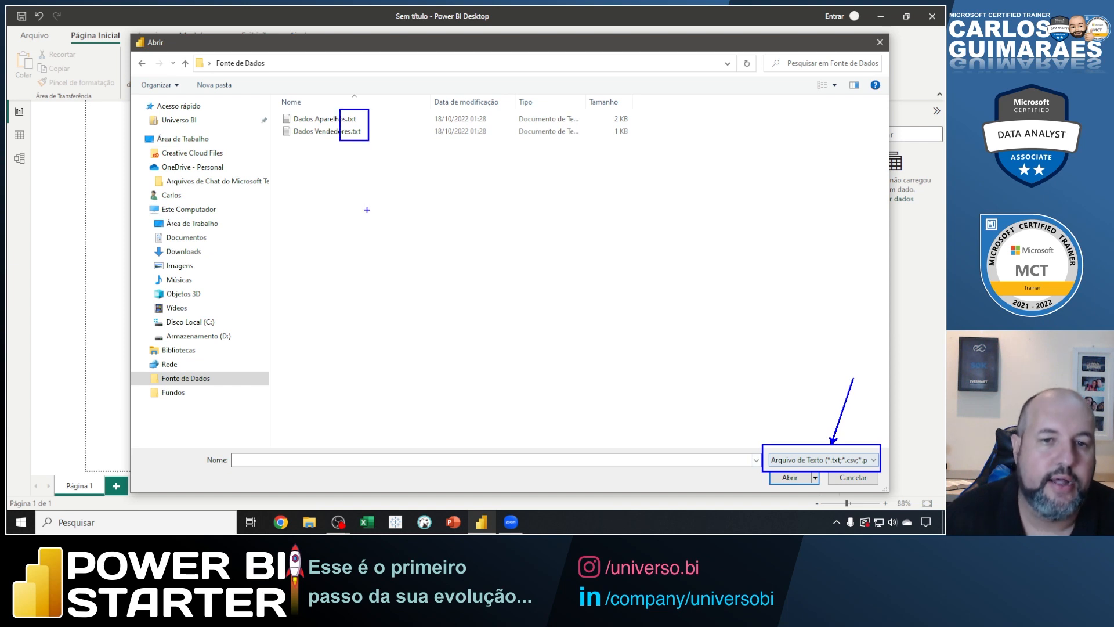
pyautogui.press('Escape')
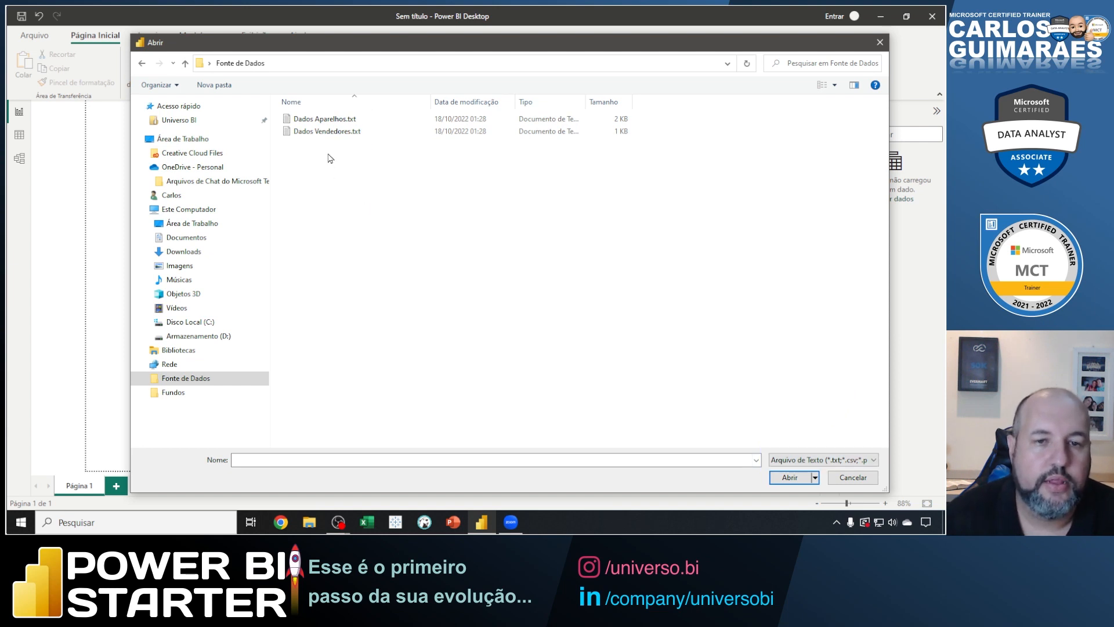
pyautogui.click(317, 120)
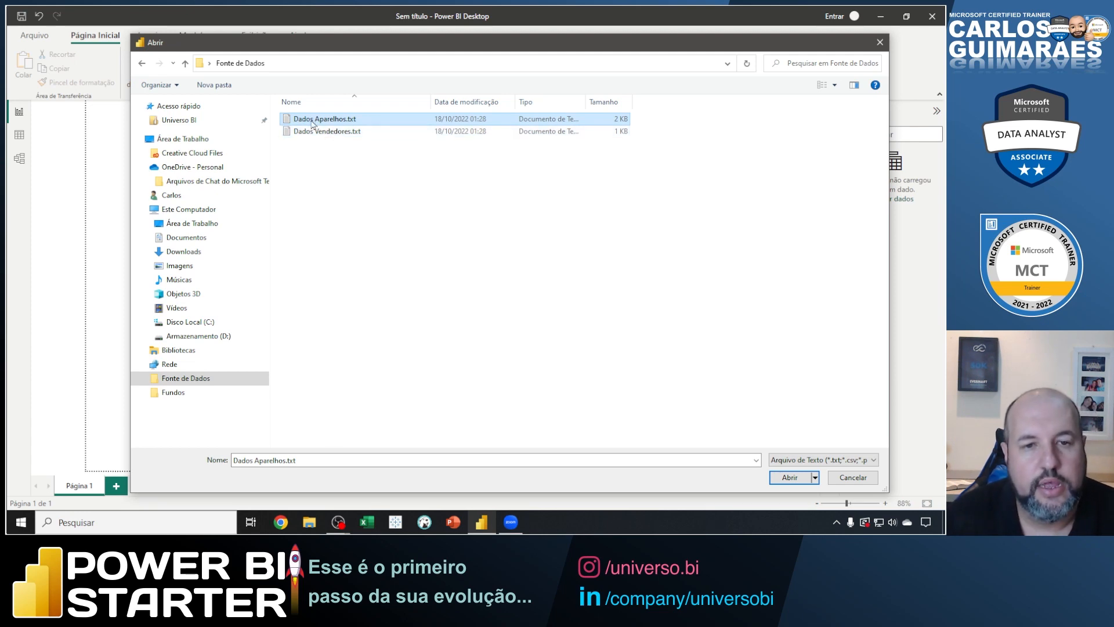
pyautogui.click(790, 477)
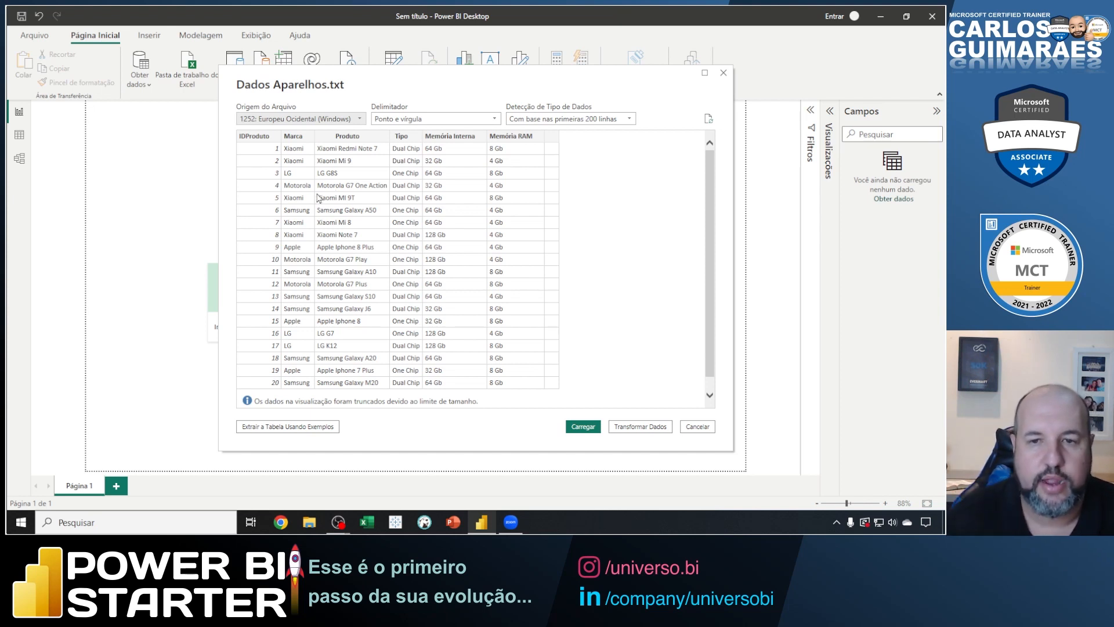
# Mark the data type detection, preview table, delimiter, Carregar and Transformar Dados on screen with boxes and arrows.
pyautogui.moveTo(498, 99)
pyautogui.mouseDown()
pyautogui.moveTo(557, 127)
pyautogui.moveTo(637, 128)
pyautogui.mouseUp()
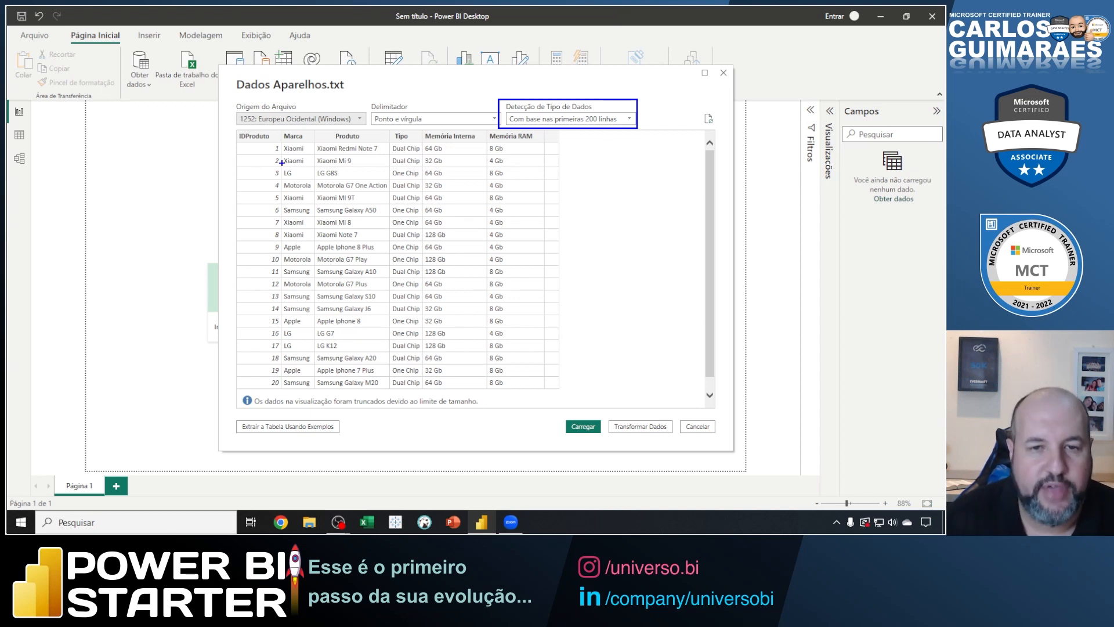
pyautogui.moveTo(238, 130); pyautogui.dragTo(562, 391)
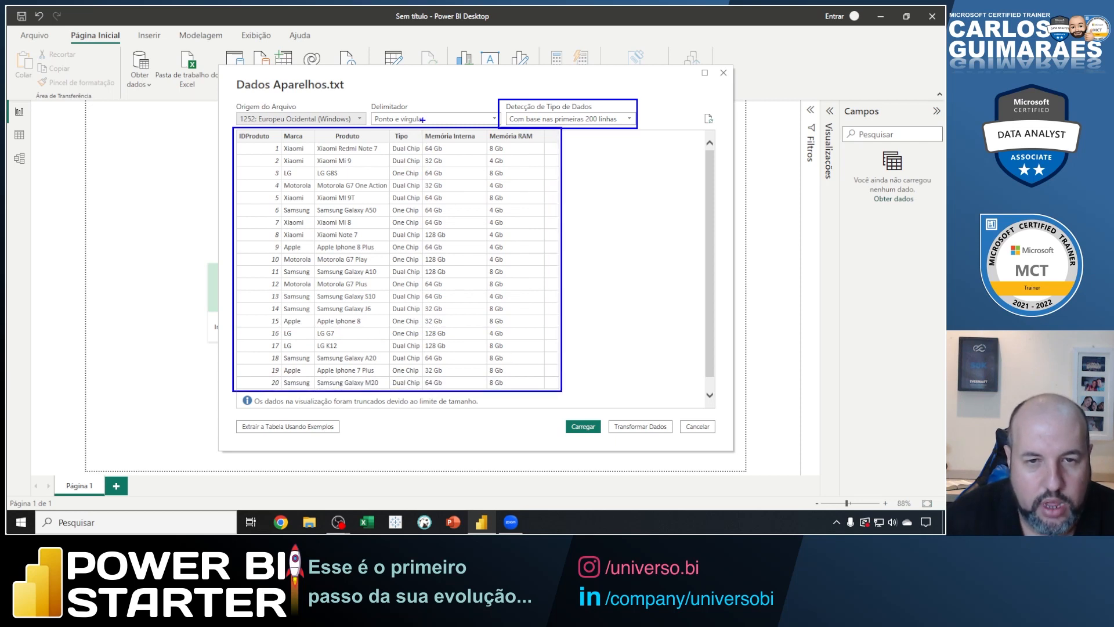
pyautogui.moveTo(428, 117); pyautogui.dragTo(456, 99)
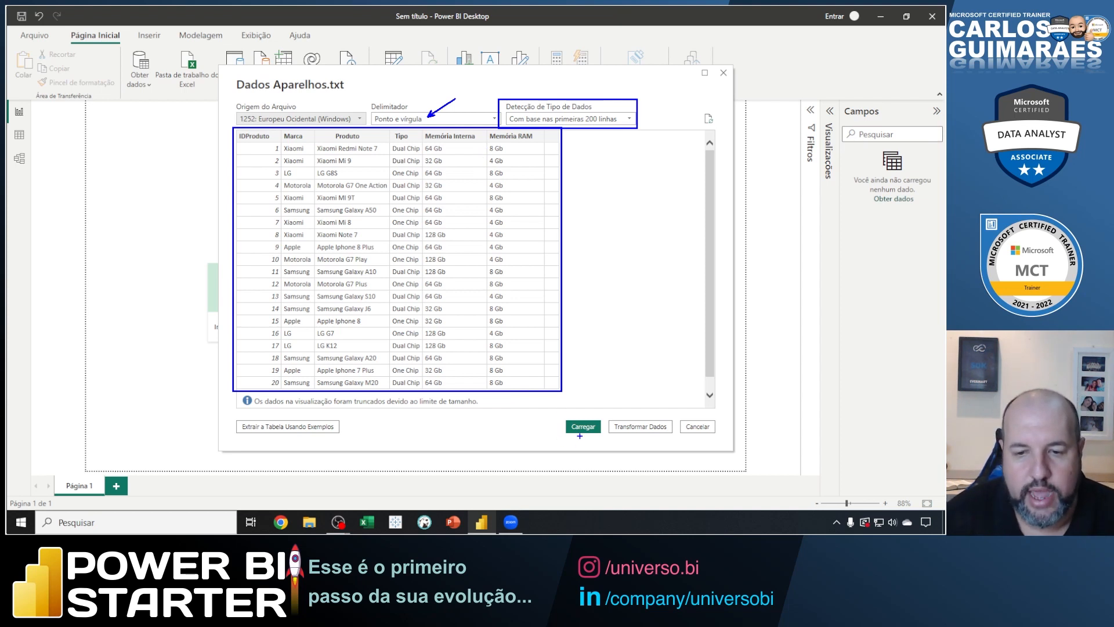
pyautogui.moveTo(581, 436); pyautogui.dragTo(558, 461)
pyautogui.moveTo(639, 419); pyautogui.dragTo(659, 381)
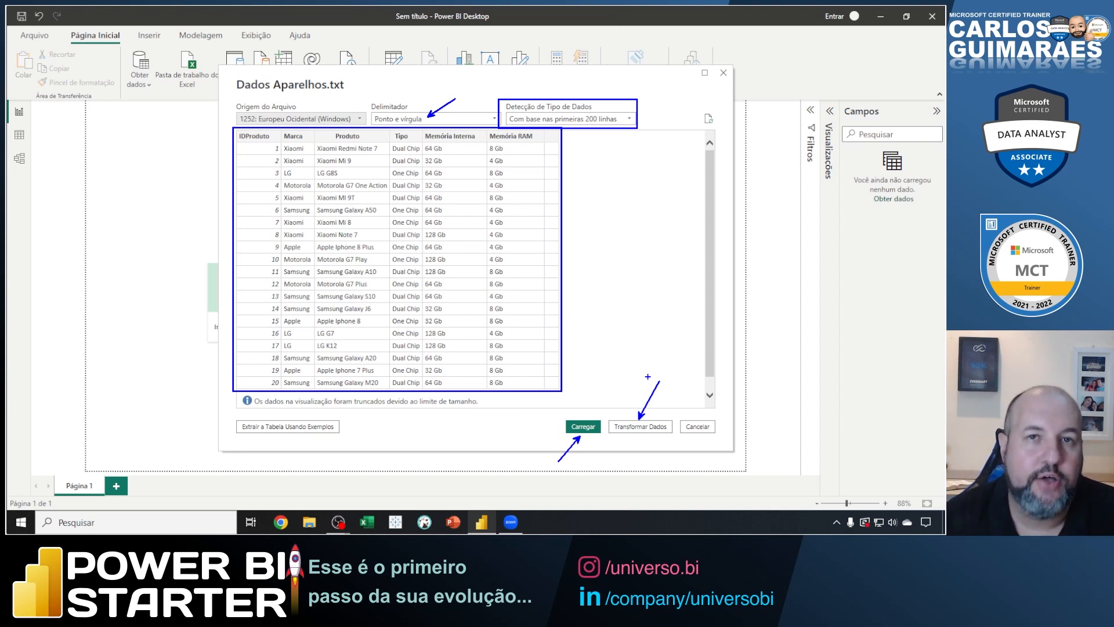
# Clear the screen marks and write the note "Transform (power query)" above Transformar Dados.
pyautogui.press('e')
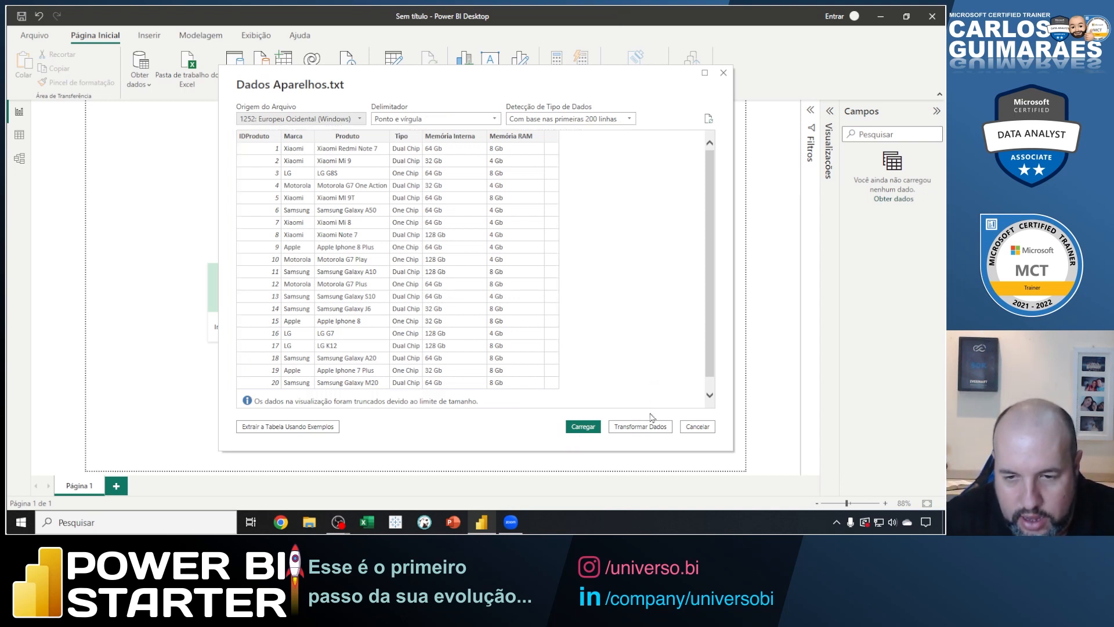
pyautogui.press('t')
pyautogui.scroll(-4, 628, 408)
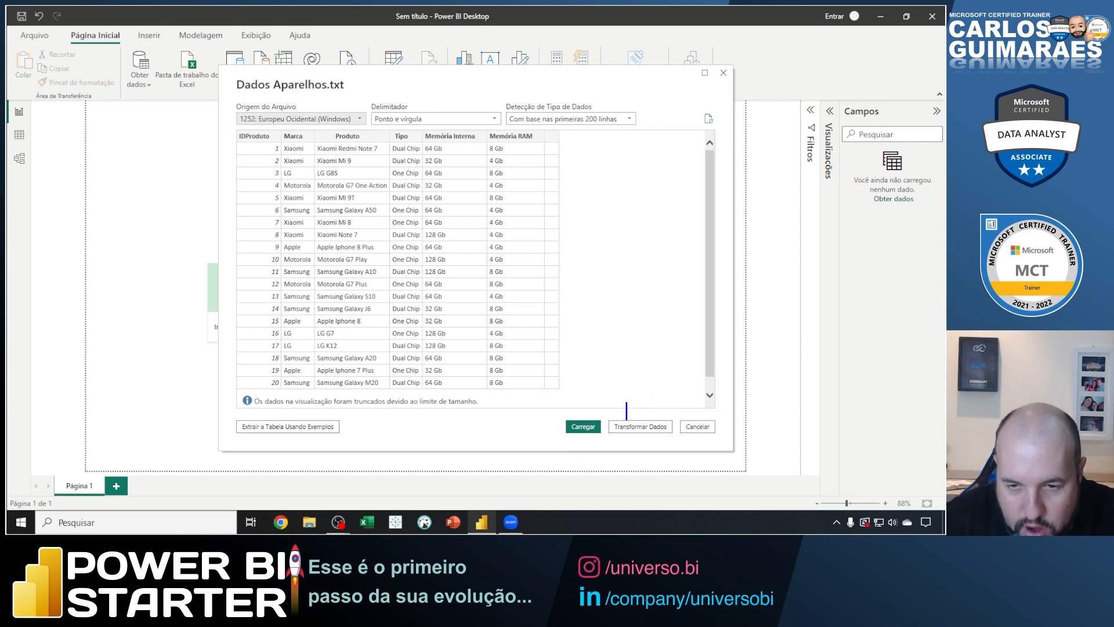
pyautogui.write('Transfo')
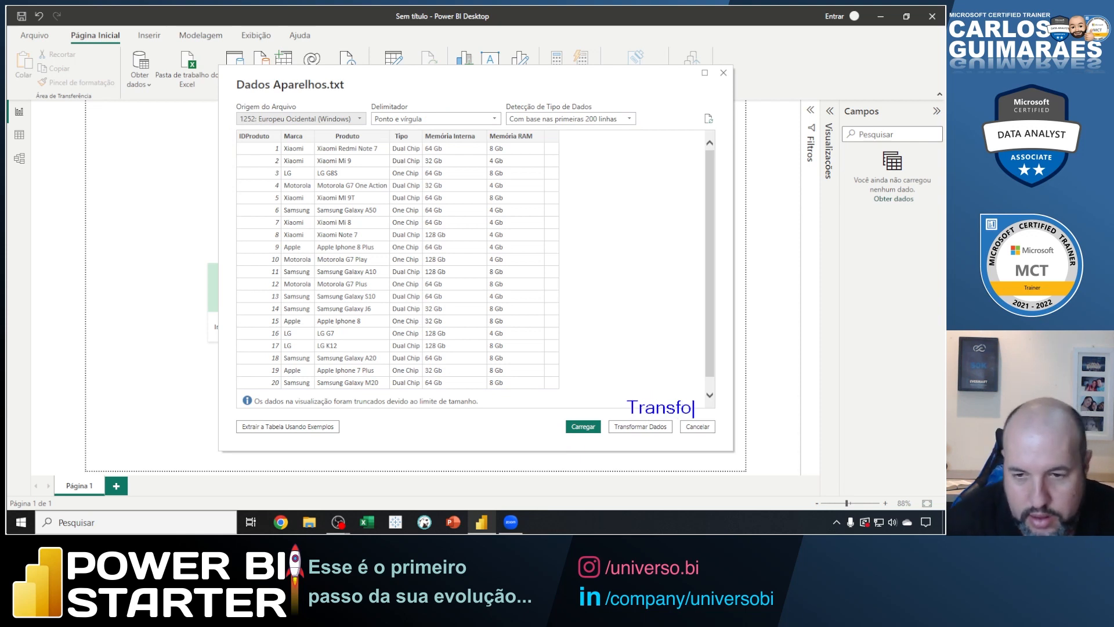
pyautogui.write('rm (power')
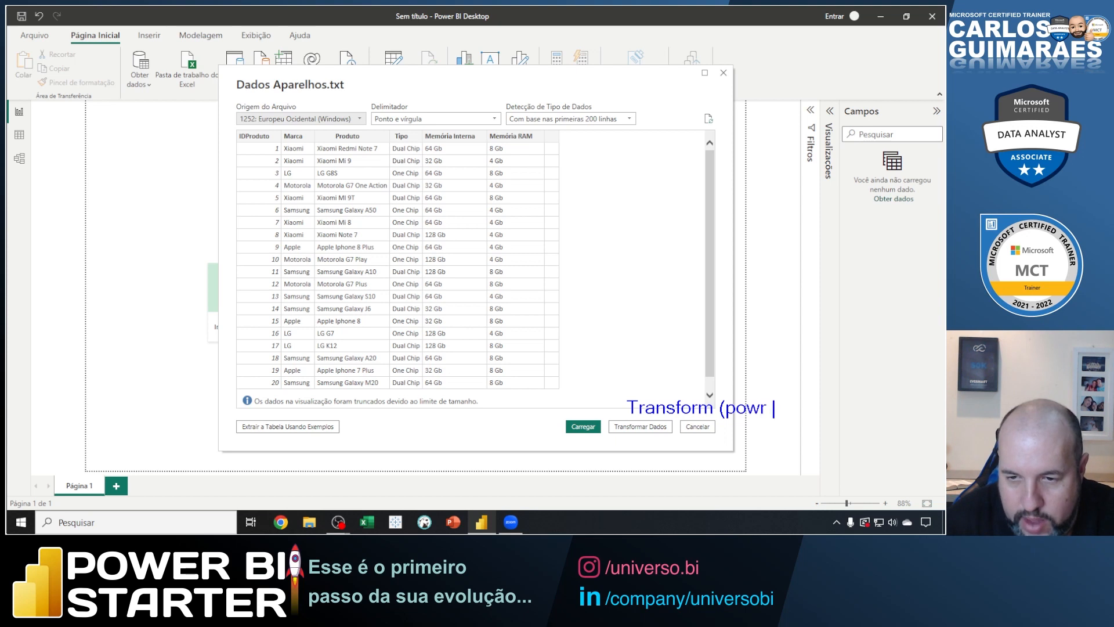
pyautogui.press('BackSpace')
pyautogui.press('BackSpace')
pyautogui.write('er query')
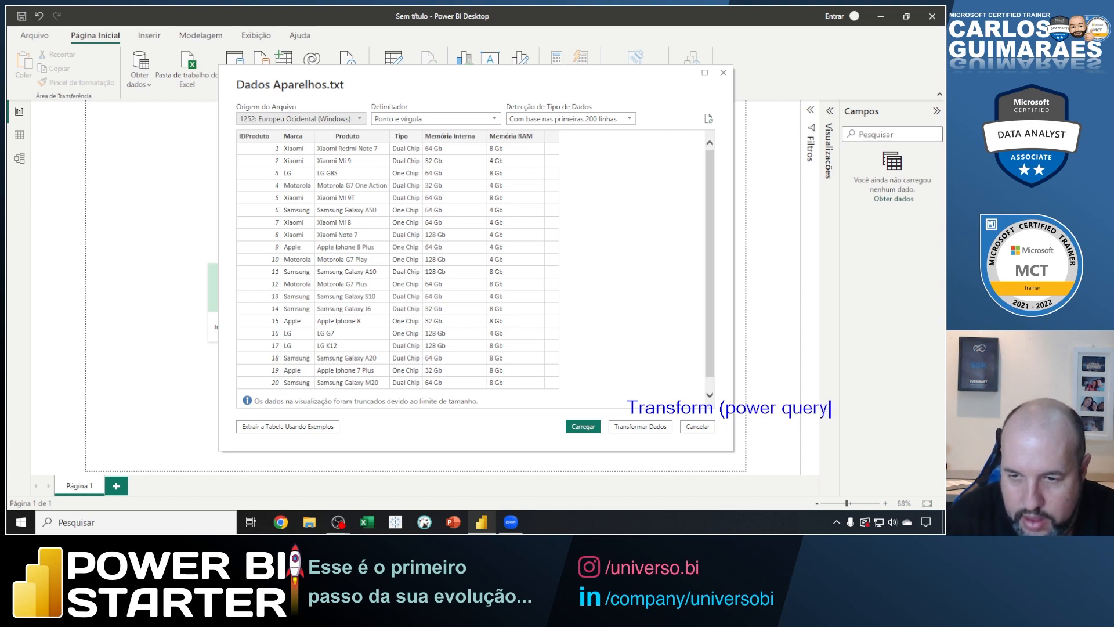
pyautogui.write(')')
pyautogui.press('Escape')
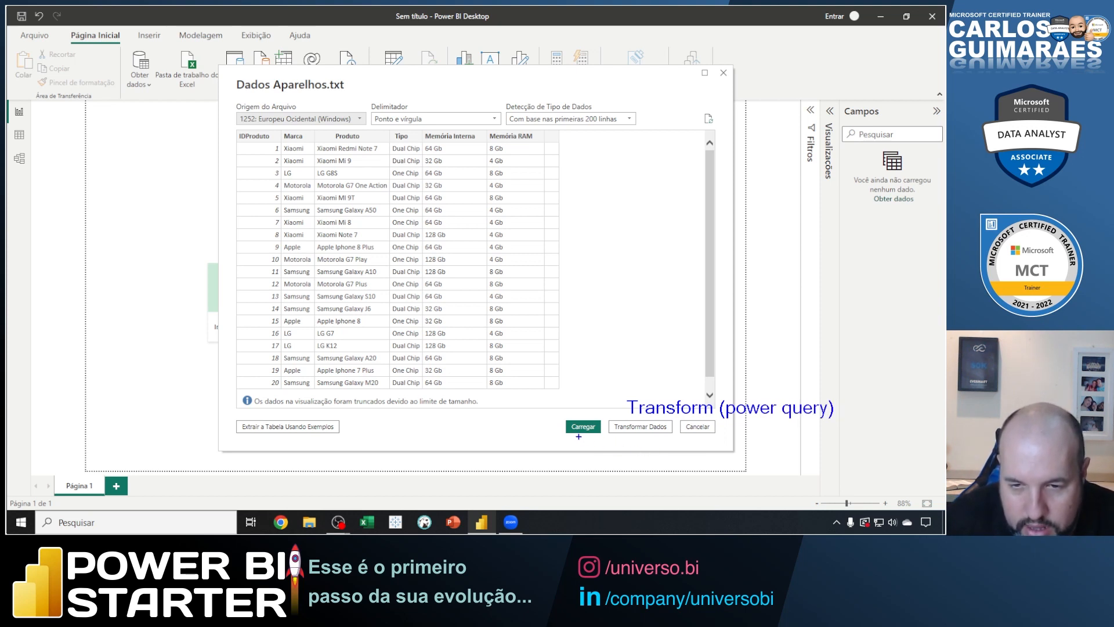
# Draw an arrow to Carregar, annotate it "Load (carregar) power bi desktop", and clear the annotations.
pyautogui.moveTo(578, 437); pyautogui.dragTo(602, 471)
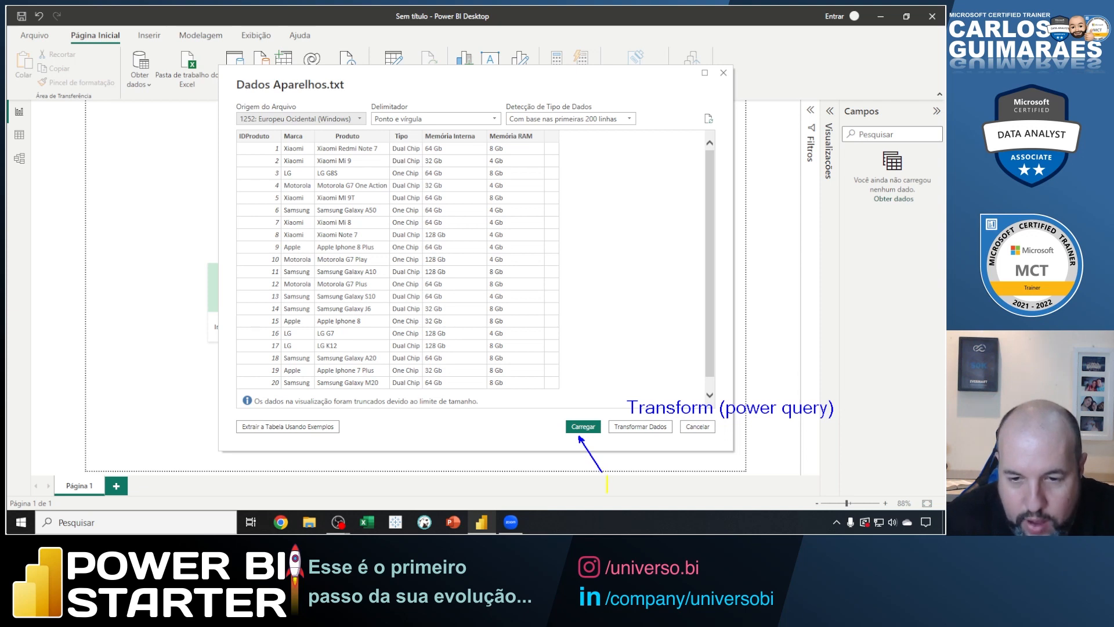
pyautogui.write('t')
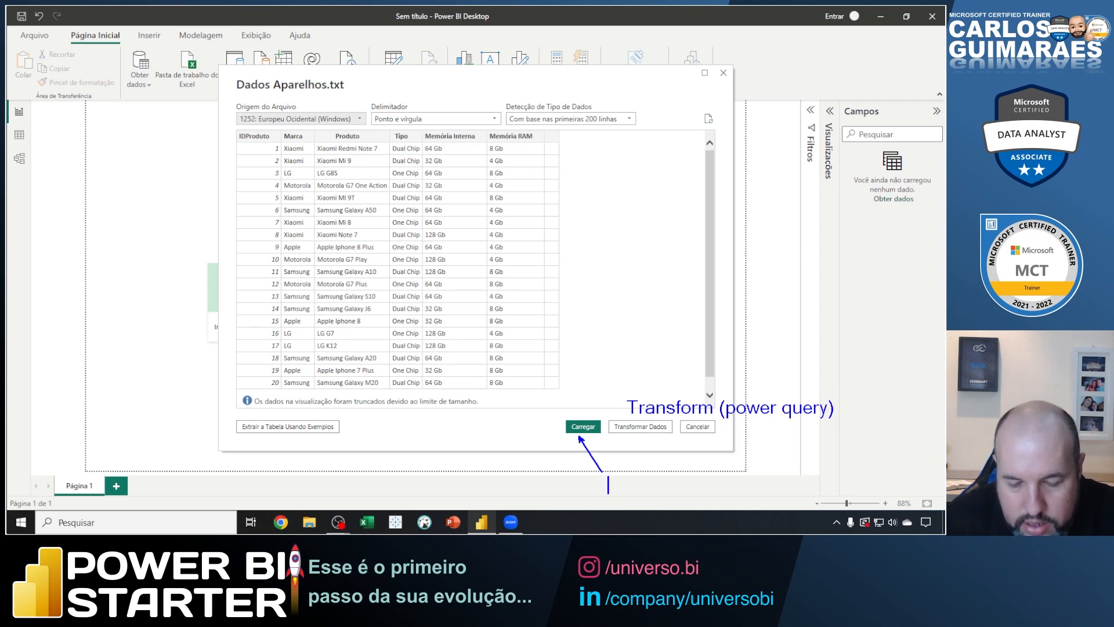
pyautogui.write('Load ')
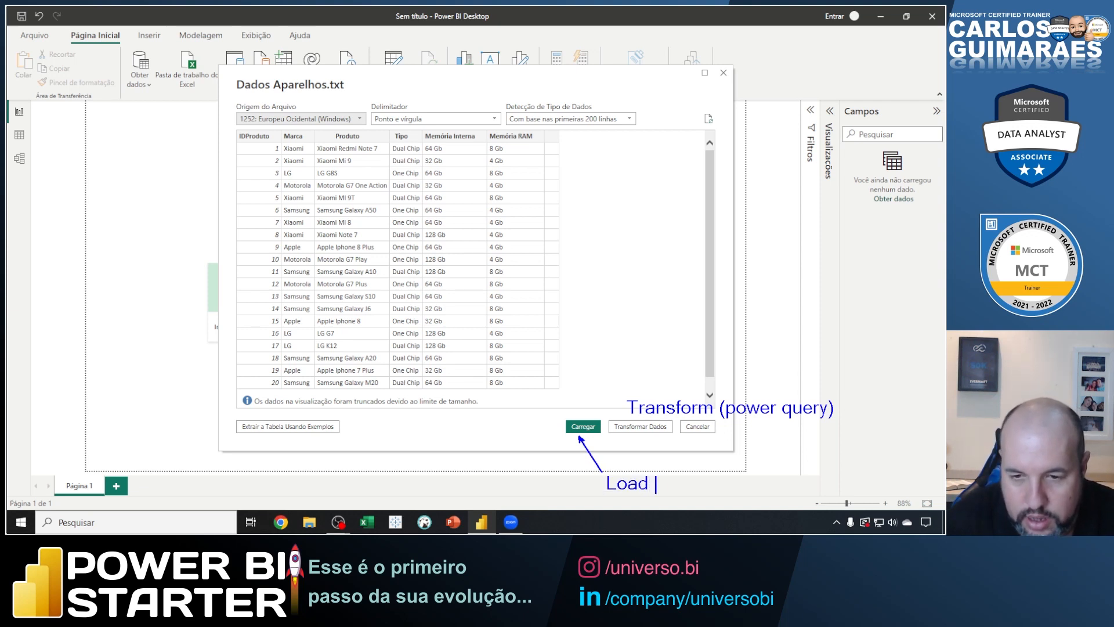
pyautogui.write('(carregar')
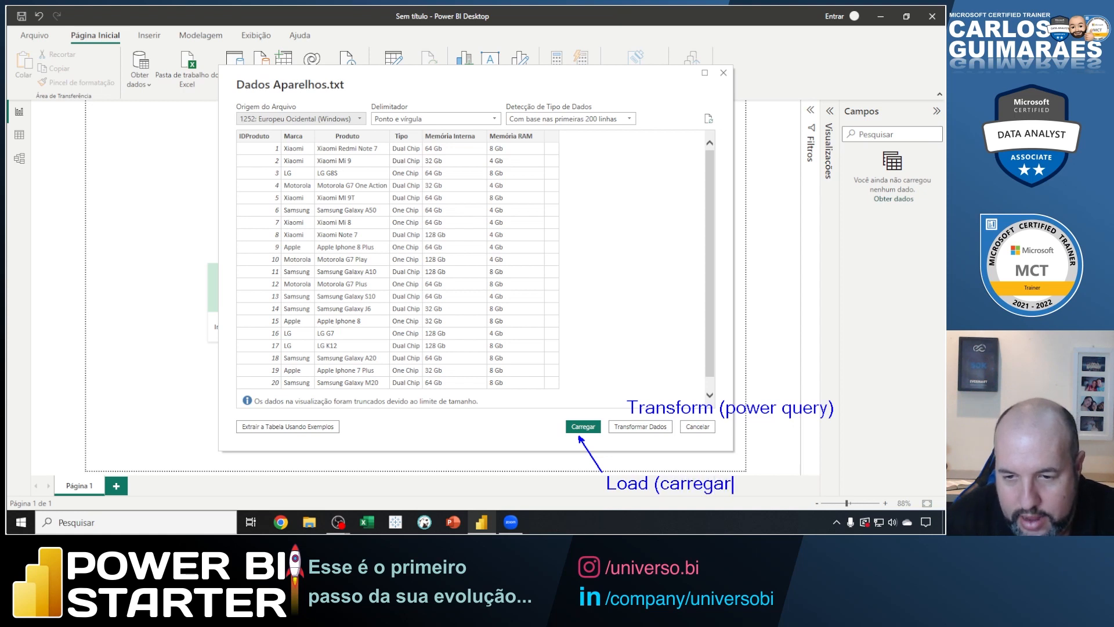
pyautogui.press('BackSpace')
pyautogui.write(') pow')
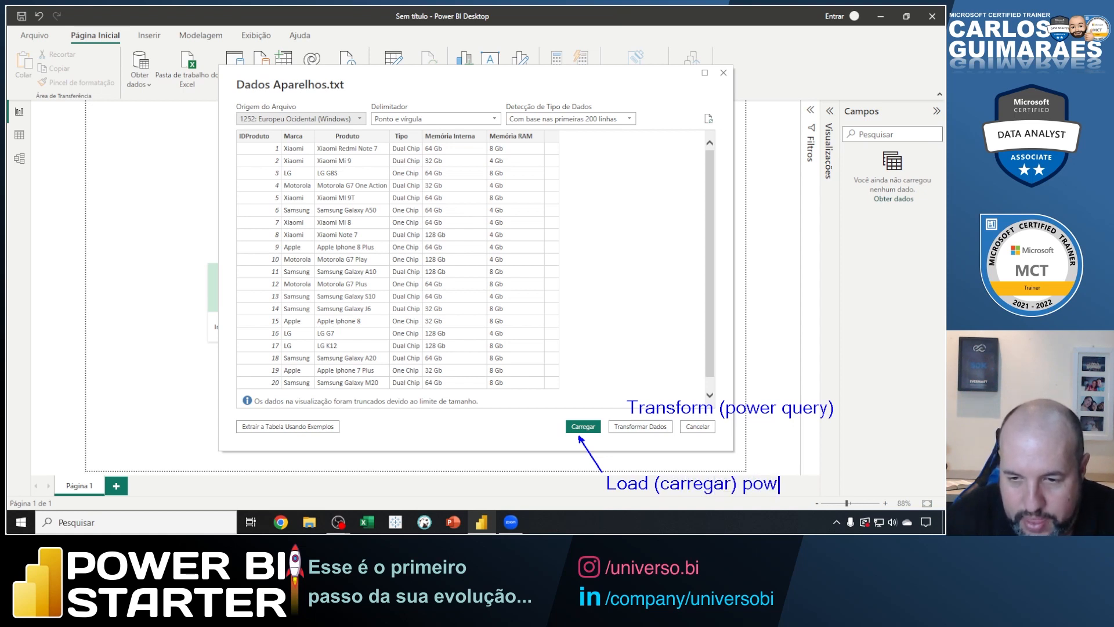
pyautogui.write('er bi desktop')
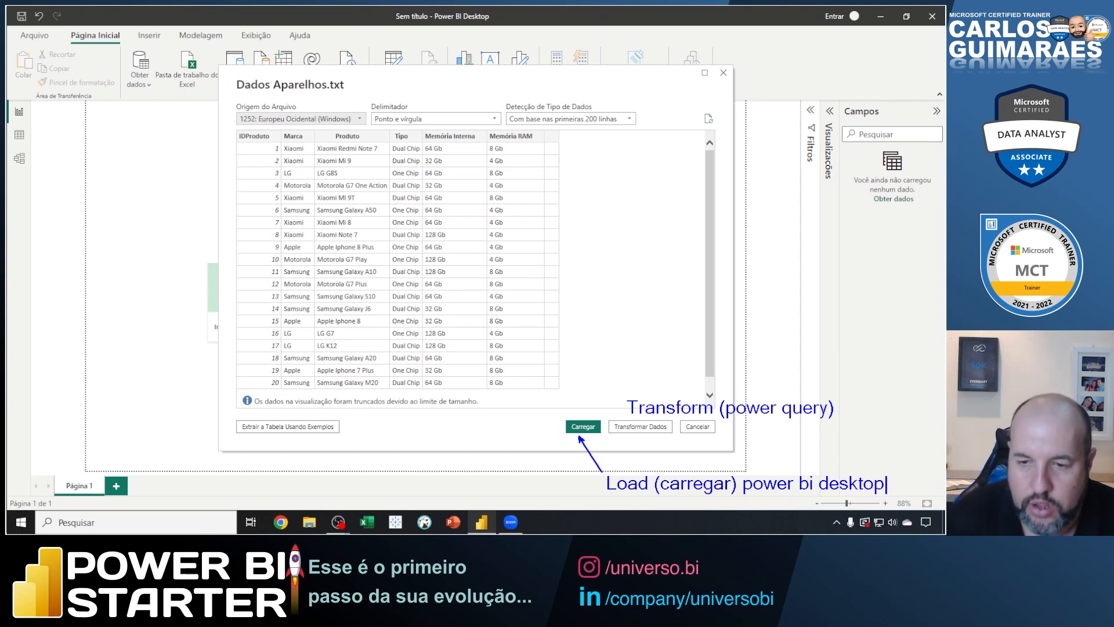
pyautogui.press('Escape')
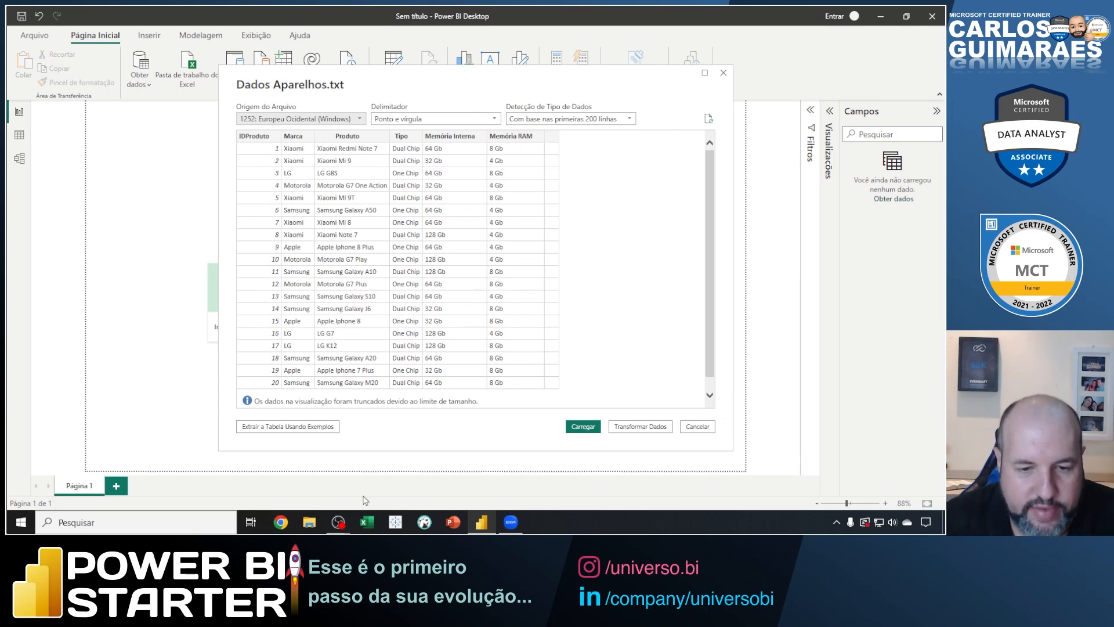
# Switch to File Explorer and open Dados Aparelhos.txt from the Fonte de Dados folder in Área de Trabalho.
pyautogui.click(312, 525)
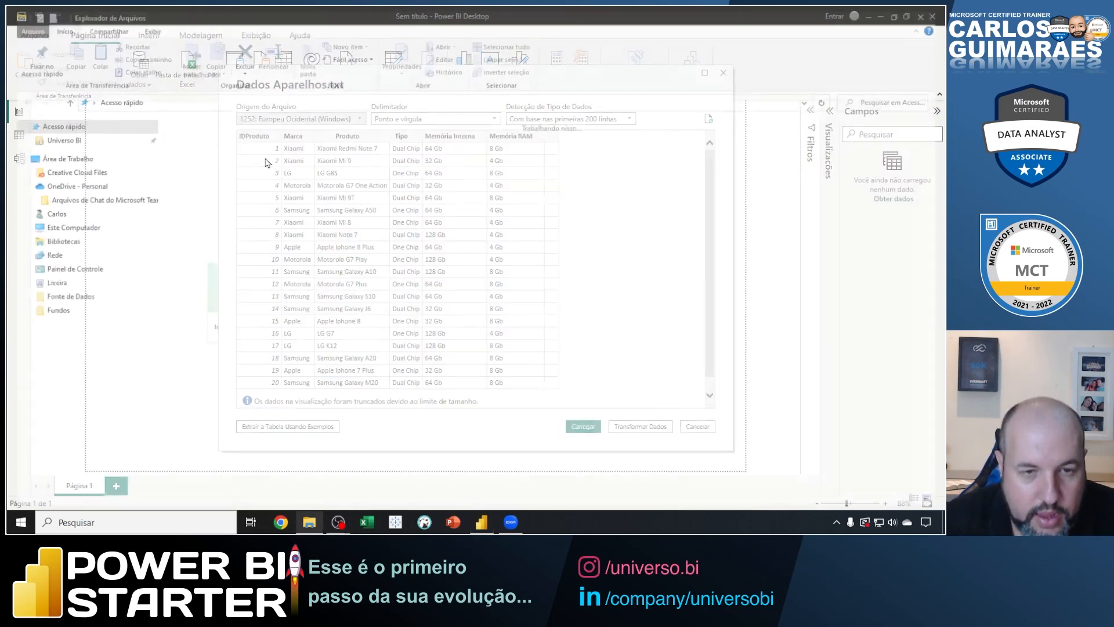
pyautogui.click(69, 156)
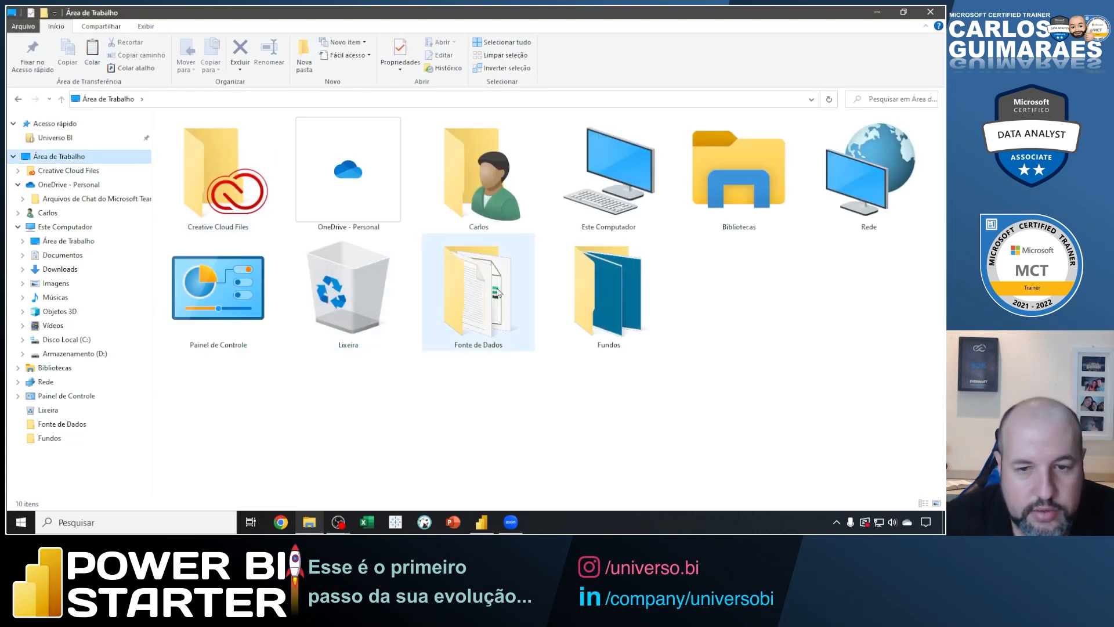
pyautogui.doubleClick(477, 299)
pyautogui.click(198, 148)
pyautogui.doubleClick(203, 137)
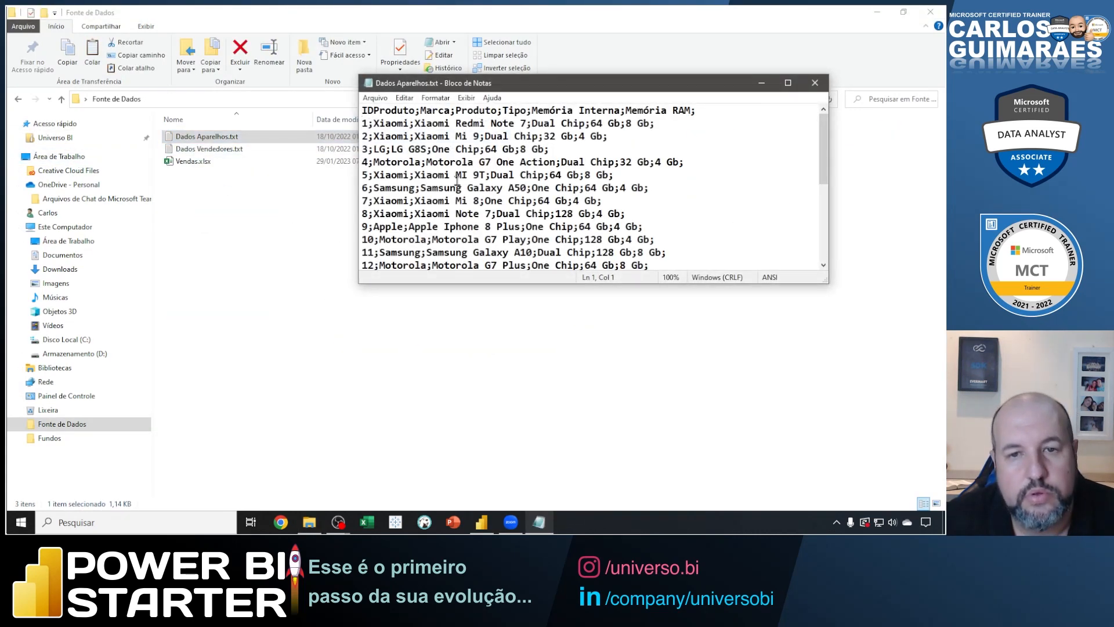
# Examine the separators between the fields of Dados Aparelhos.txt in the maximized text window, and return to the import preview in Power BI Desktop.
pyautogui.doubleClick(467, 83)
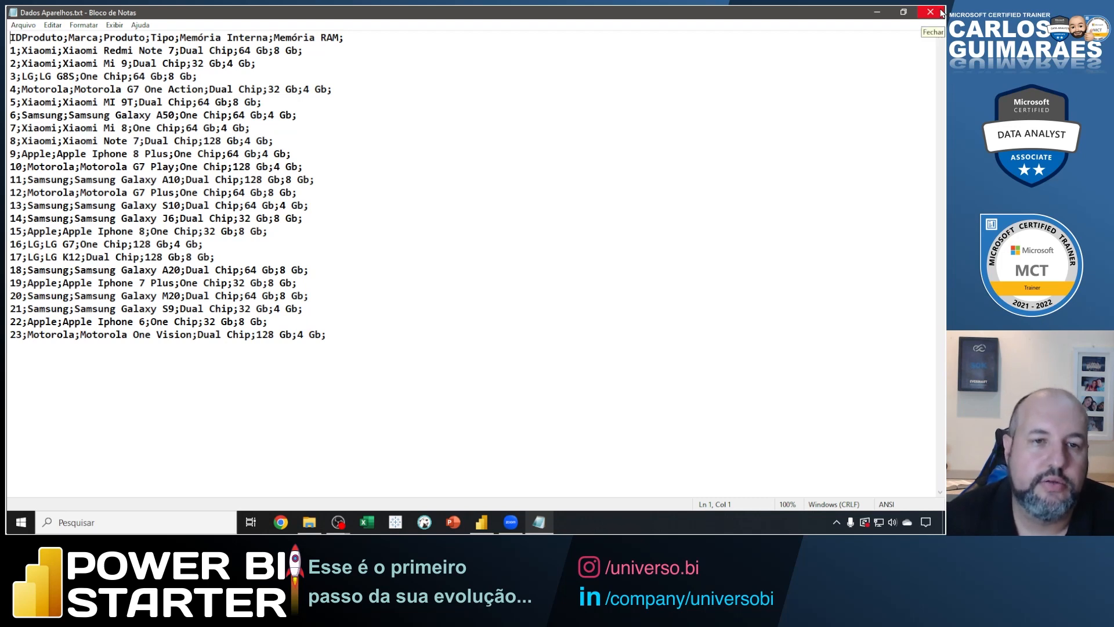
pyautogui.click(66, 37)
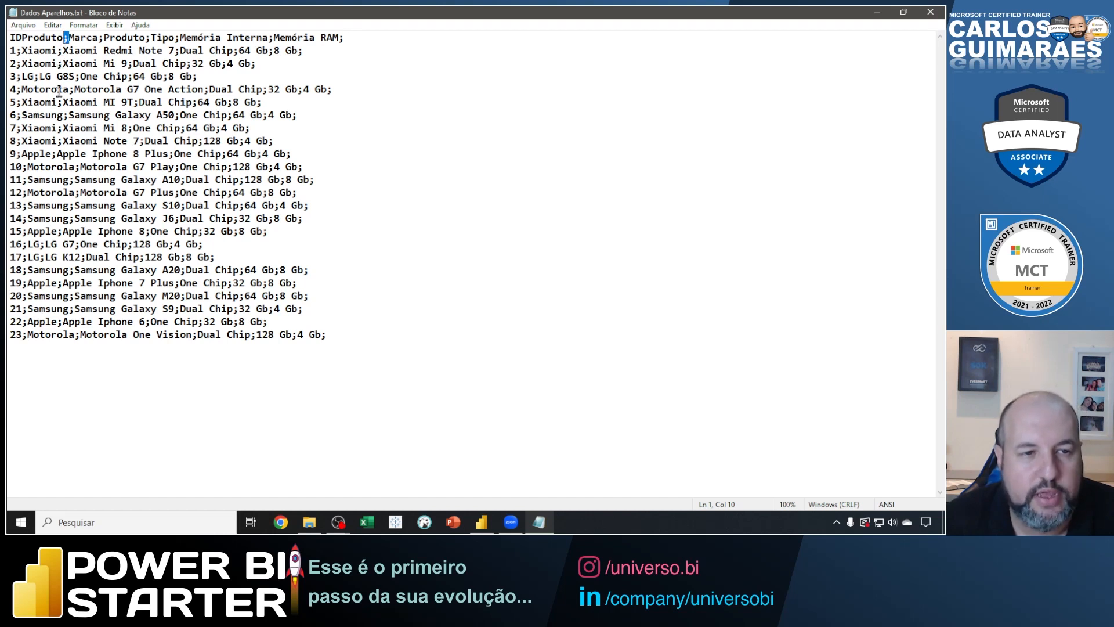
pyautogui.moveTo(27, 51); pyautogui.dragTo(41, 102)
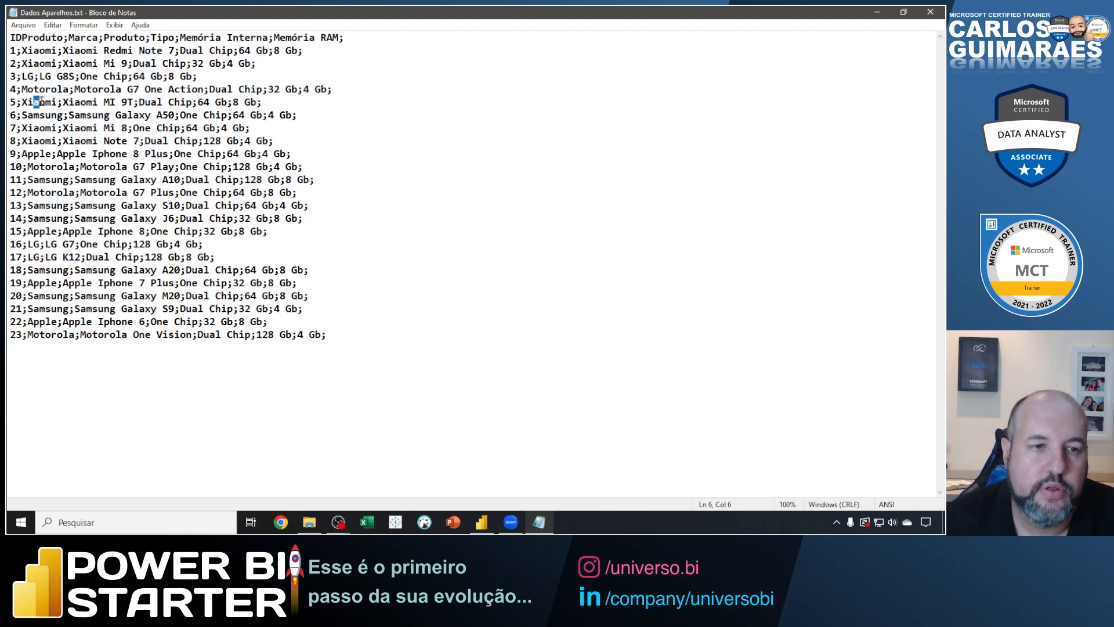
pyautogui.click(930, 11)
pyautogui.click(540, 227)
pyautogui.click(929, 12)
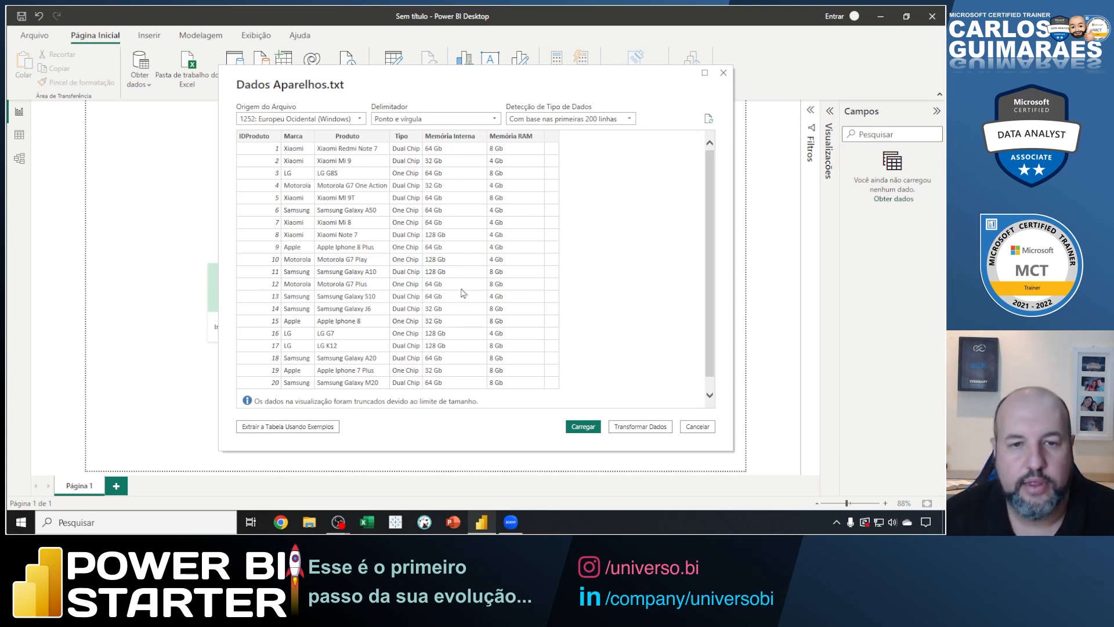
# Try Sinal de Igualdade as the delimiter in the import preview, and set it back to Ponto e vírgula.
pyautogui.click(446, 118)
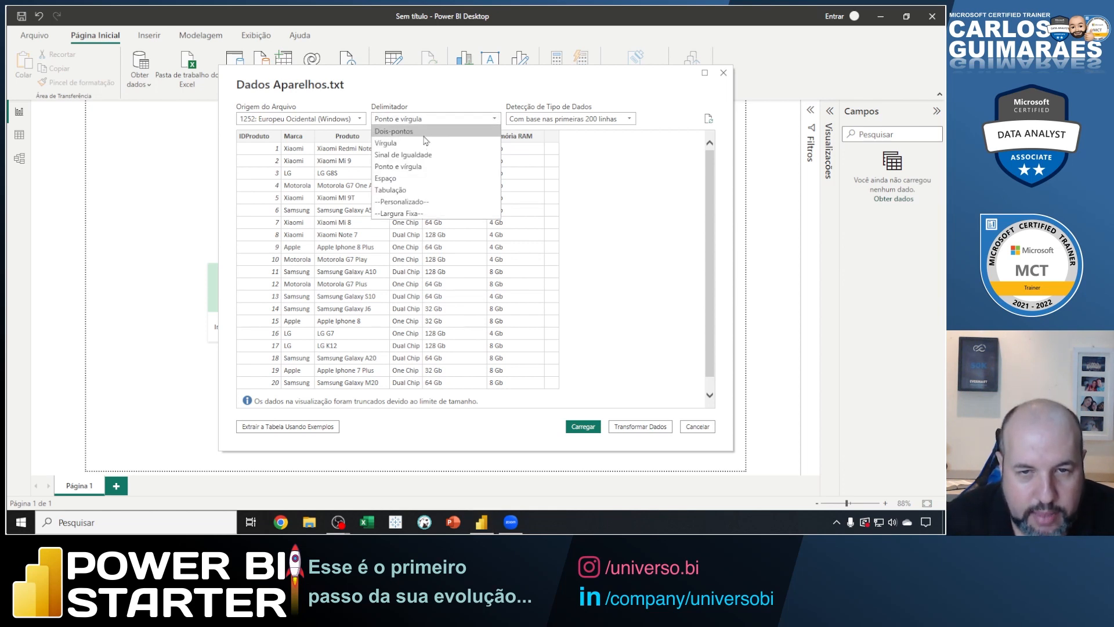
pyautogui.click(420, 155)
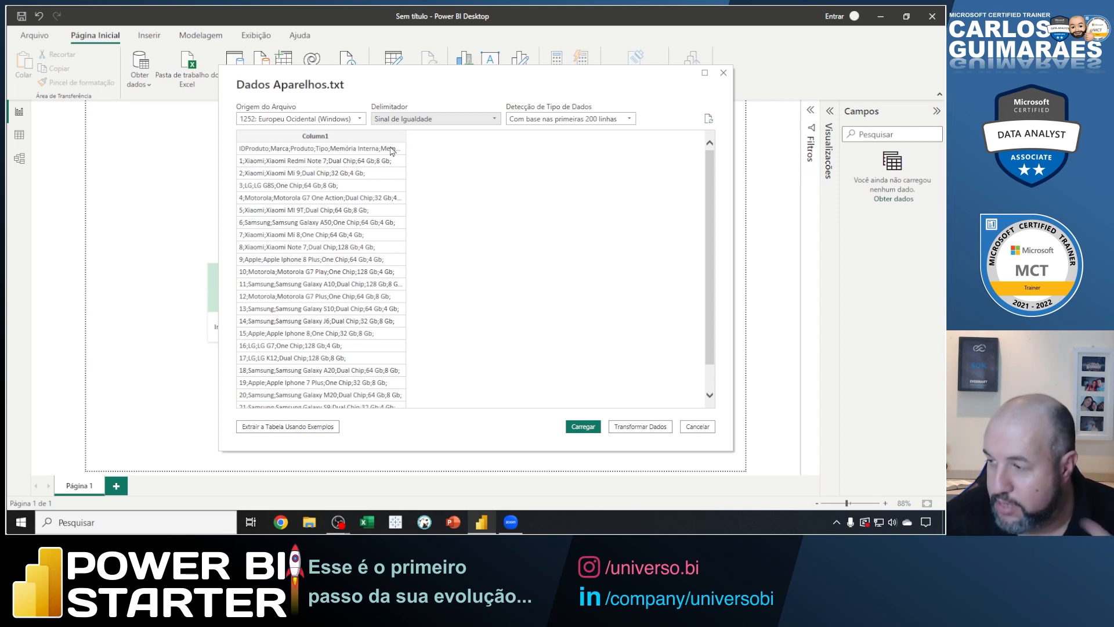
pyautogui.click(423, 120)
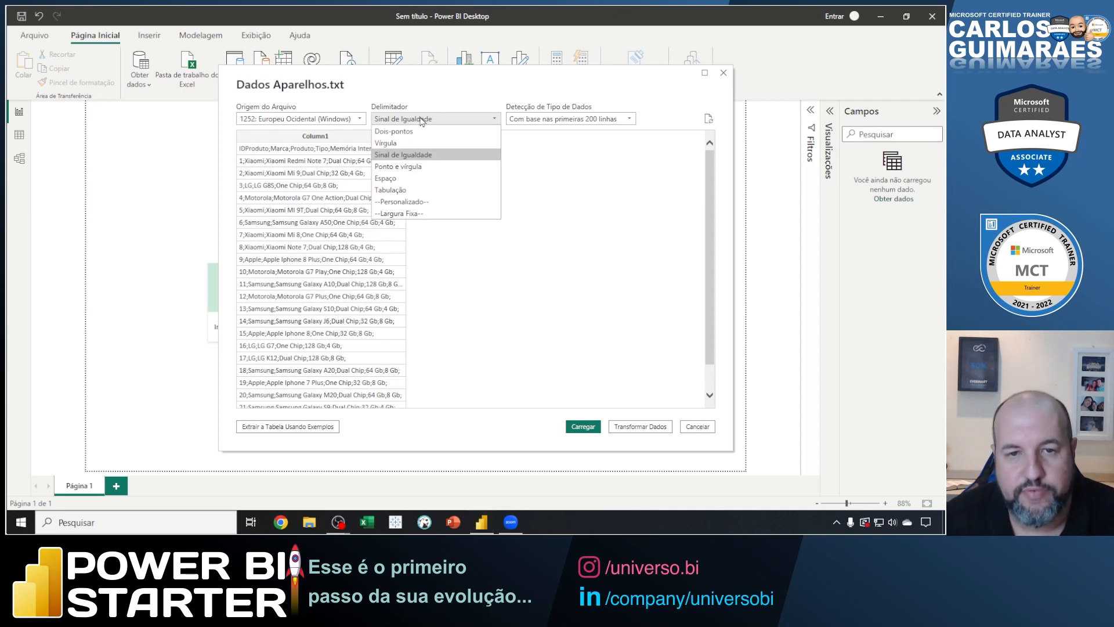
pyautogui.click(422, 168)
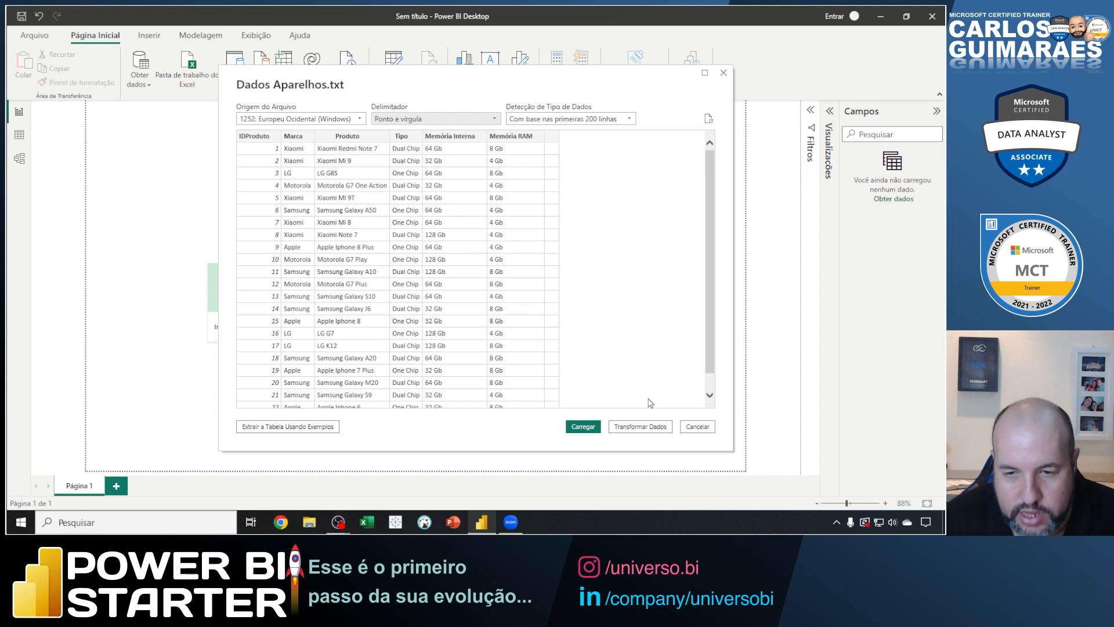
# Send the Dados Aparelhos data to the Power Query Editor for transformation, compare its window with the main one, and maximize it.
pyautogui.click(639, 429)
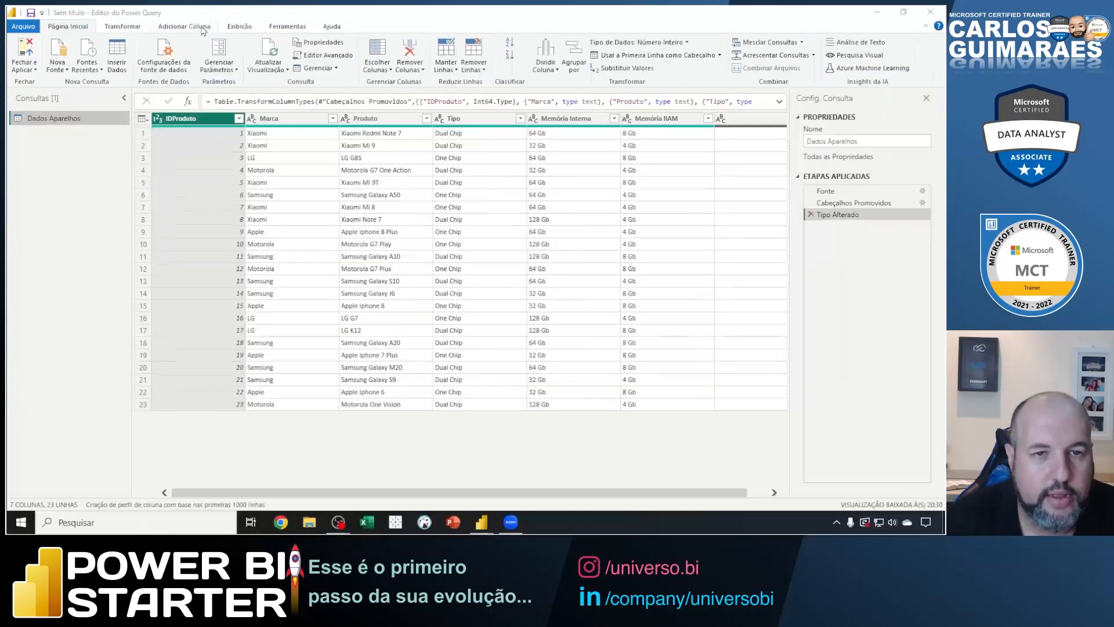
pyautogui.moveTo(202, 13); pyautogui.dragTo(285, 108)
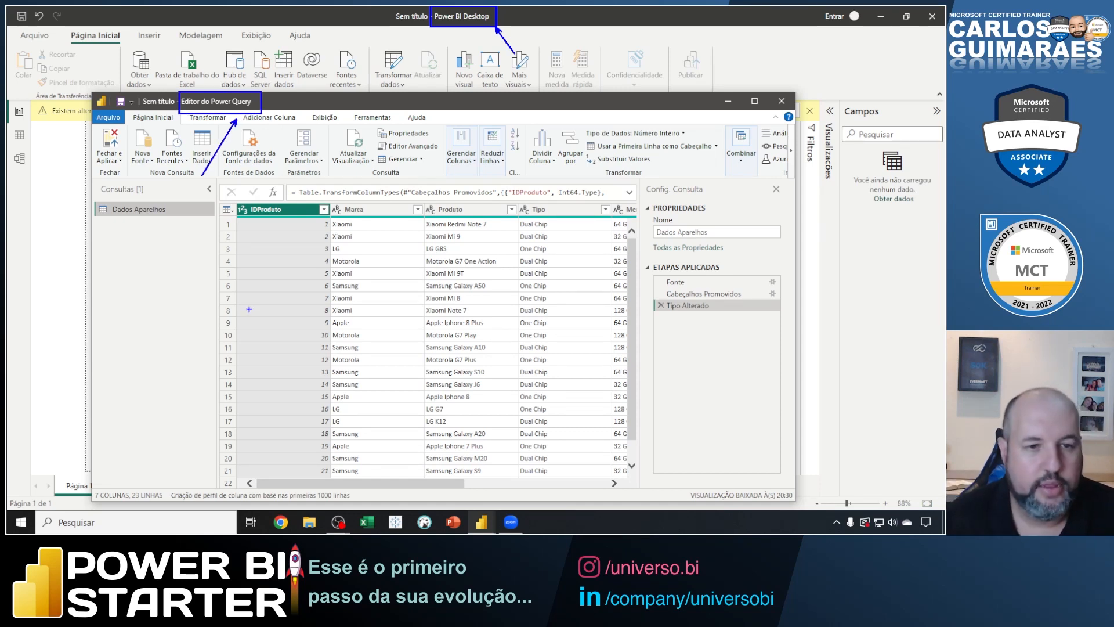
pyautogui.doubleClick(228, 105)
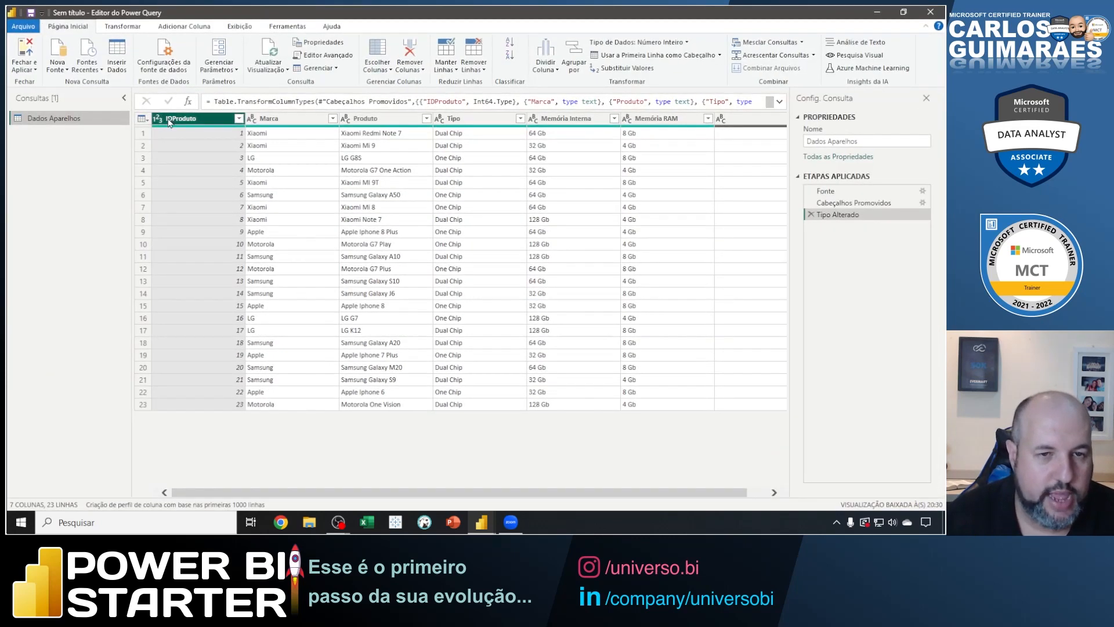
# Outline the Dados Aparelhos query, point an arrow at the Consultas heading, and clear both marks.
pyautogui.moveTo(8, 105); pyautogui.dragTo(129, 130)
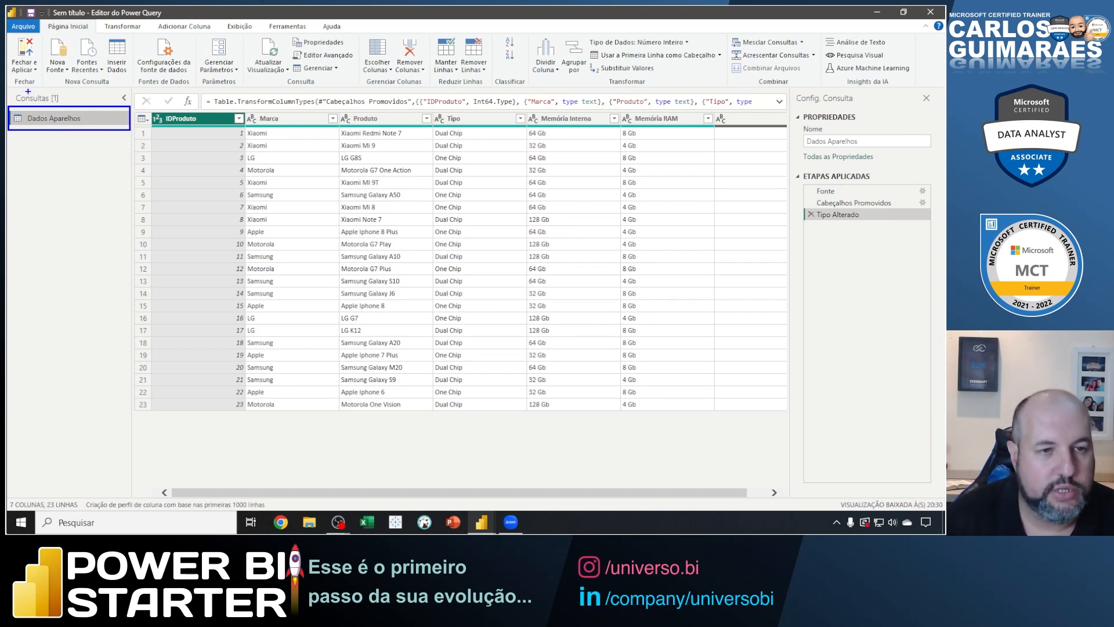
pyautogui.moveTo(31, 91); pyautogui.dragTo(48, 74)
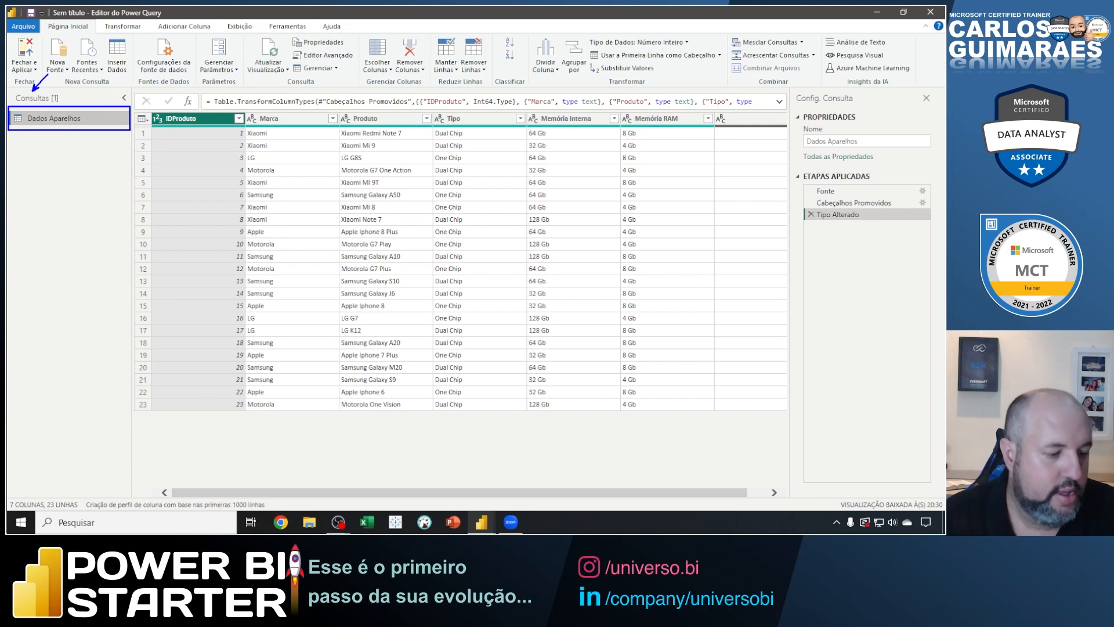
pyautogui.press('Escape')
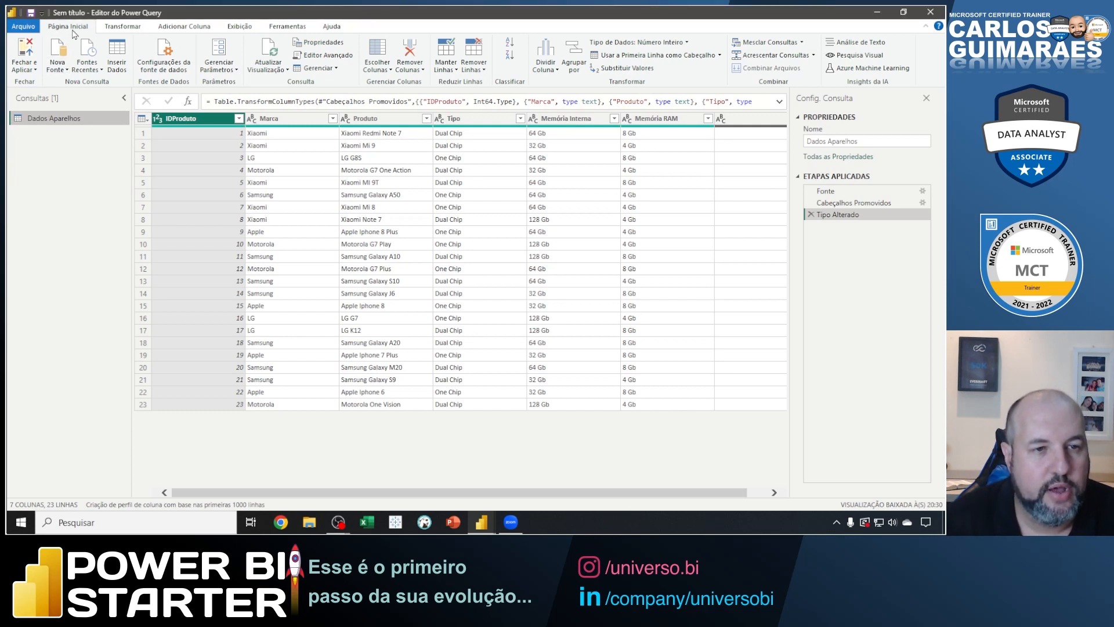
# Add a new Texto/CSV source to the query editor and open Dados Vendedores.txt from the Fonte de Dados folder.
pyautogui.click(64, 70)
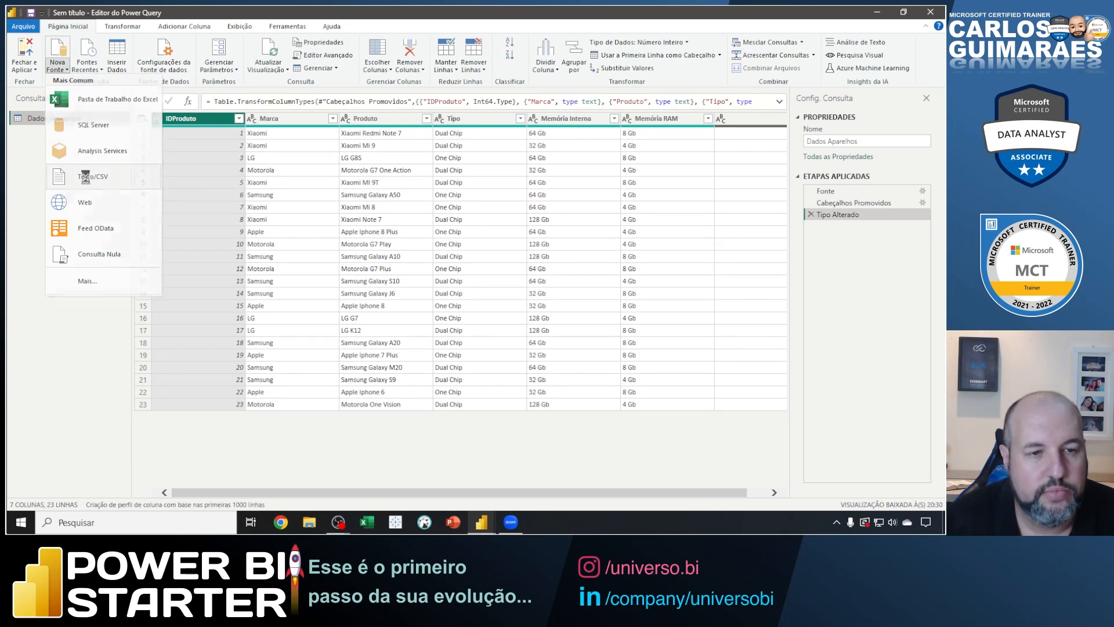
pyautogui.click(87, 178)
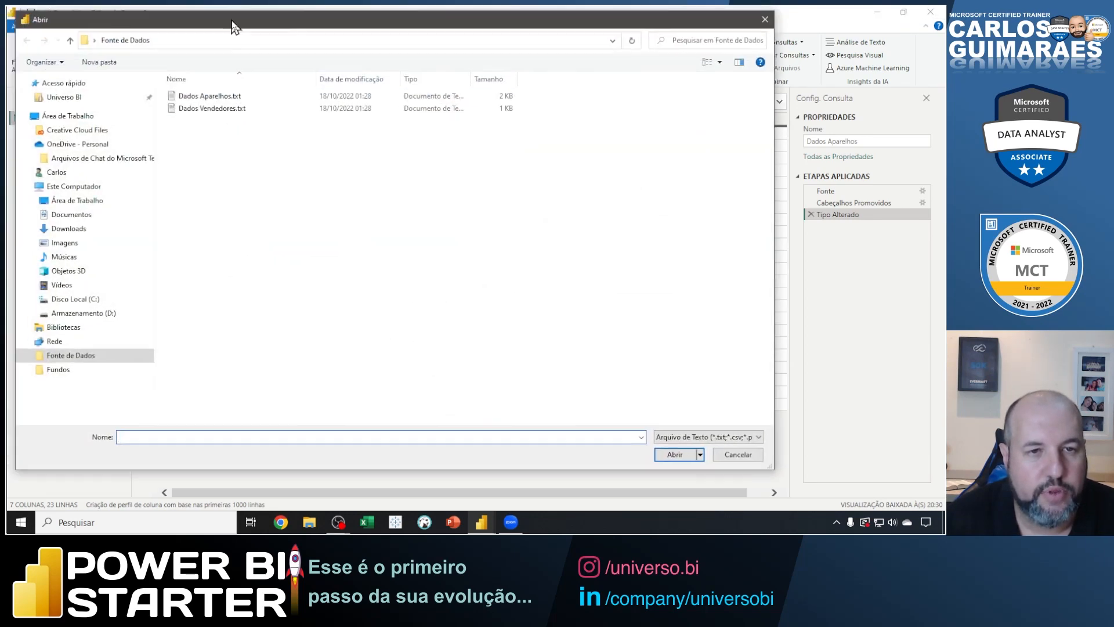
pyautogui.moveTo(235, 14); pyautogui.dragTo(323, 53)
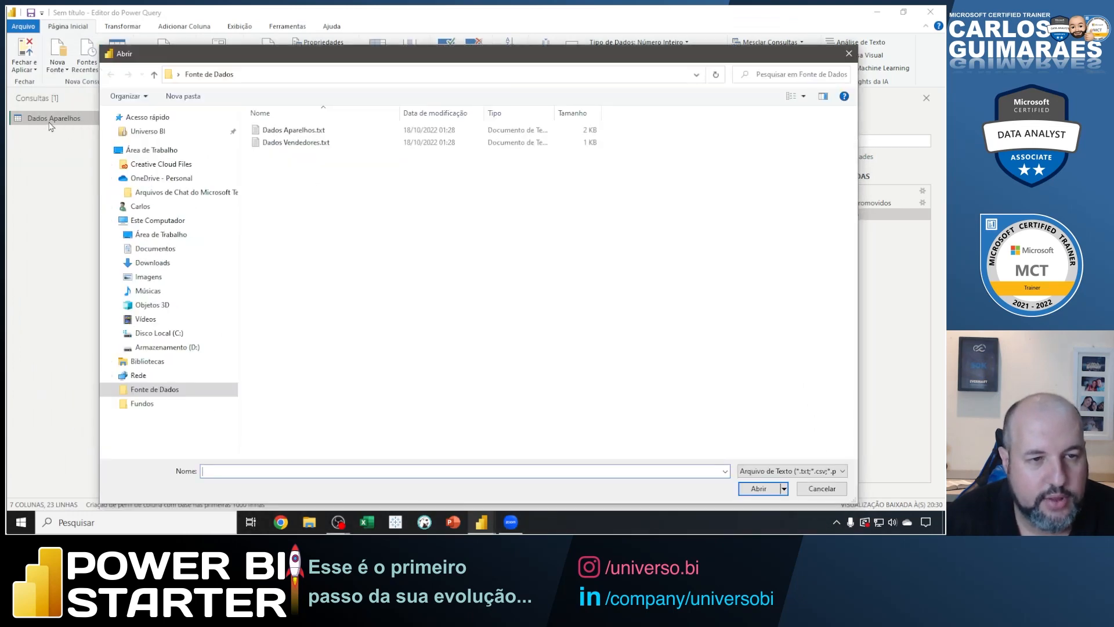
pyautogui.click(296, 143)
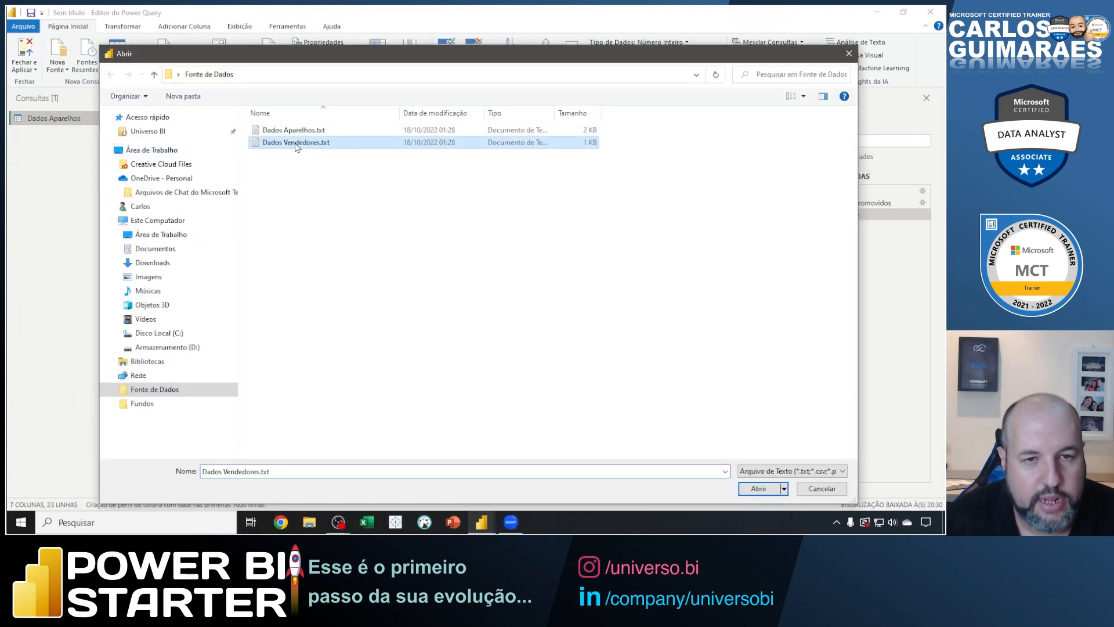
pyautogui.click(760, 488)
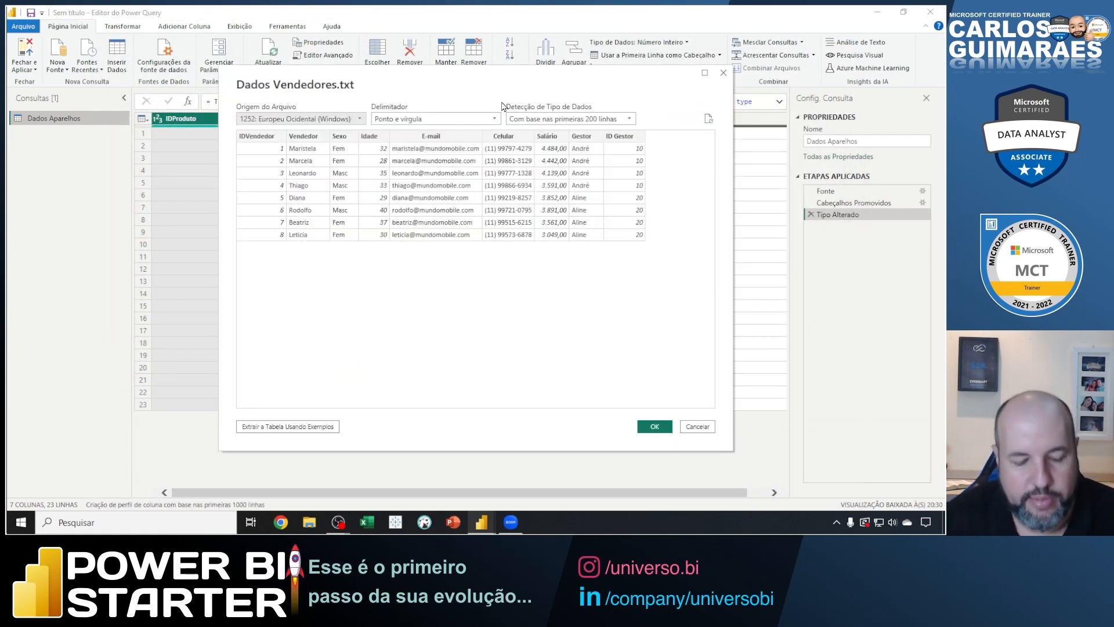
# Outline the data type detection setting, point an arrow at the delimiter setting, and clear both marks.
pyautogui.moveTo(504, 98)
pyautogui.mouseDown()
pyautogui.moveTo(619, 142)
pyautogui.moveTo(637, 129)
pyautogui.mouseUp()
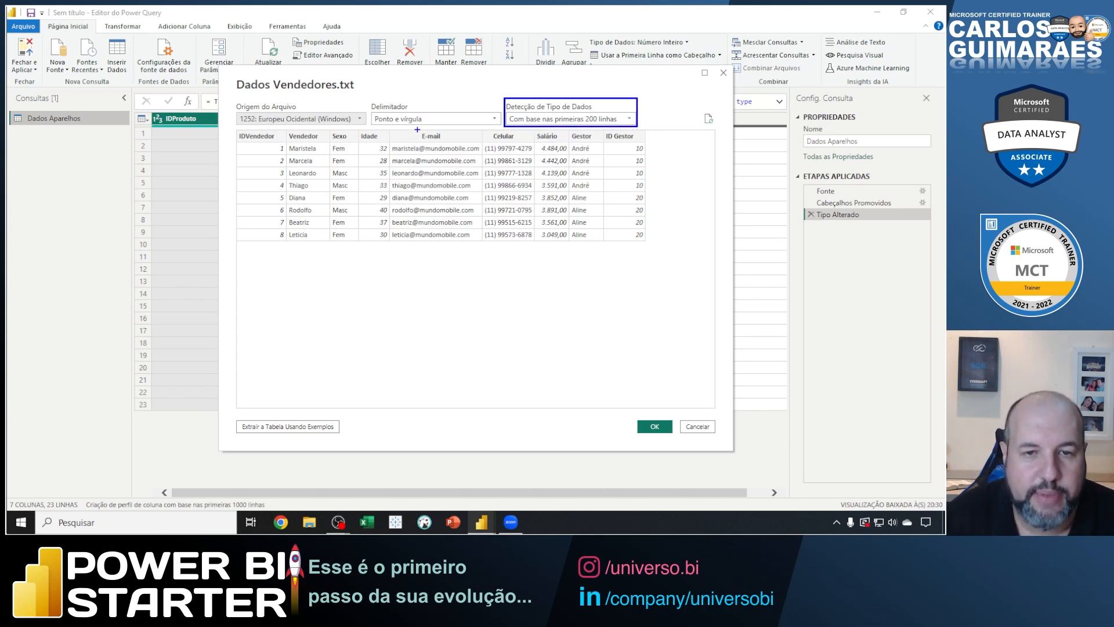
pyautogui.moveTo(427, 121); pyautogui.dragTo(445, 105)
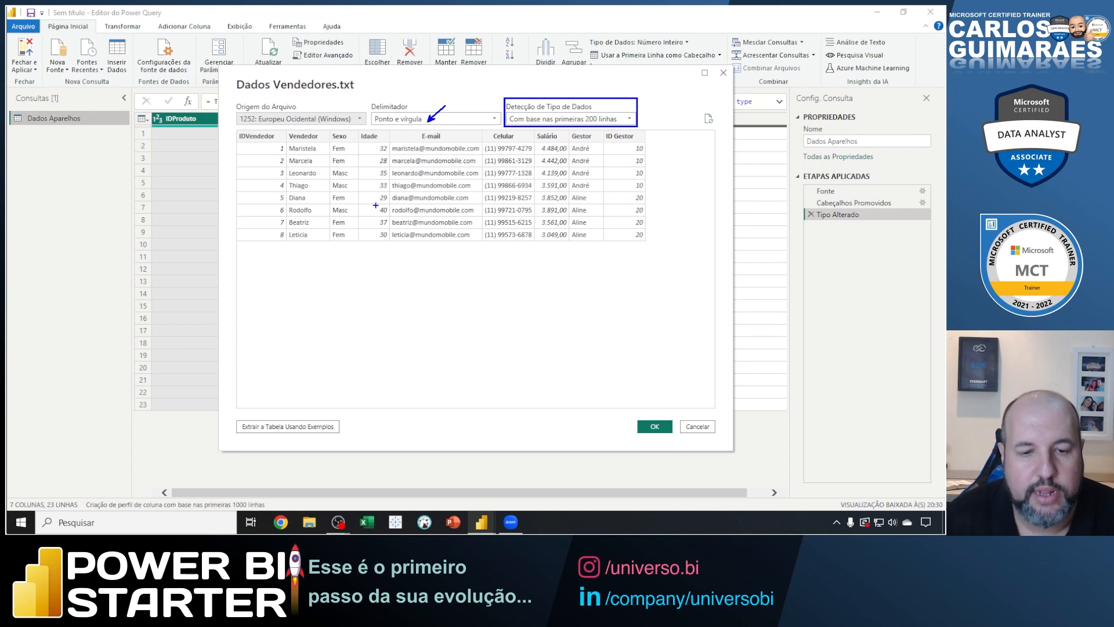
pyautogui.press('Escape')
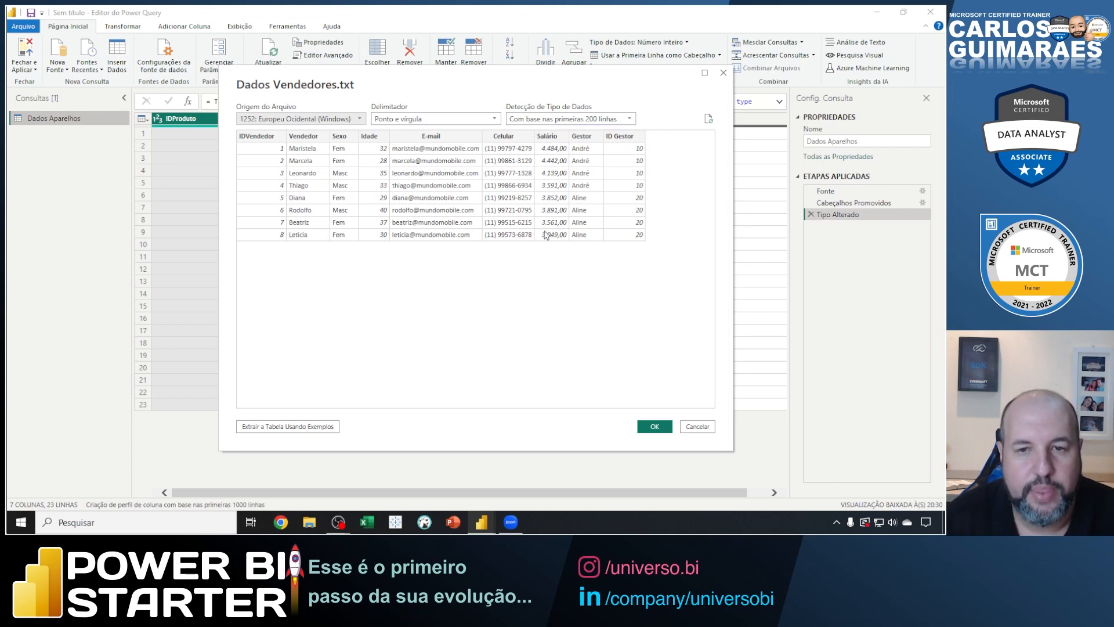
# Load Dados Vendedores.txt into the query editor and view the Dados Aparelhos and Dados Vendedores queries.
pyautogui.click(654, 427)
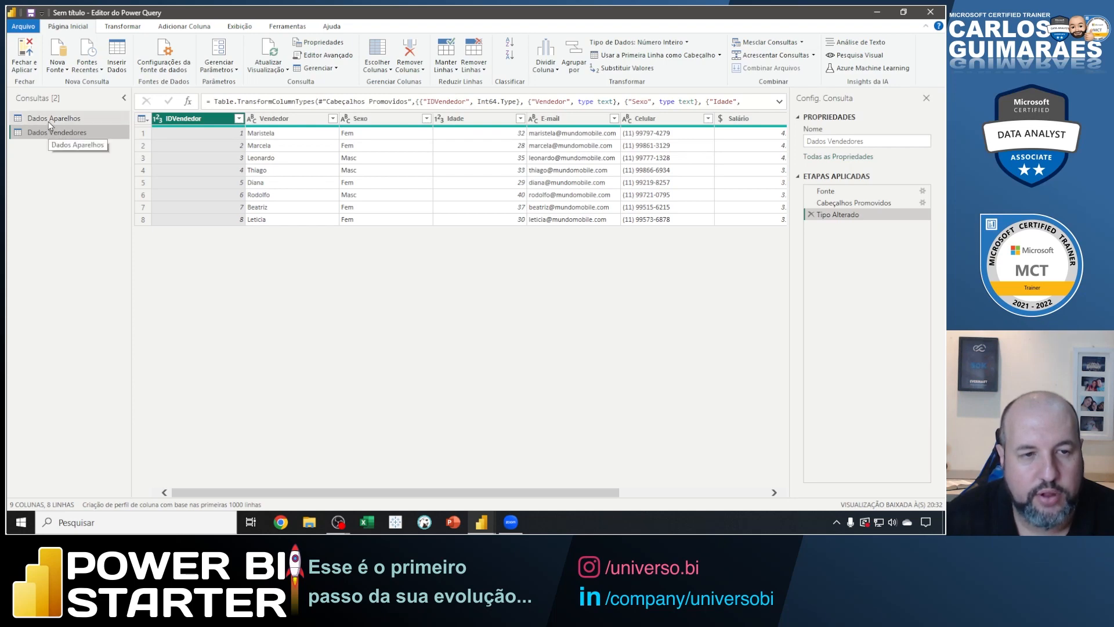
pyautogui.click(50, 121)
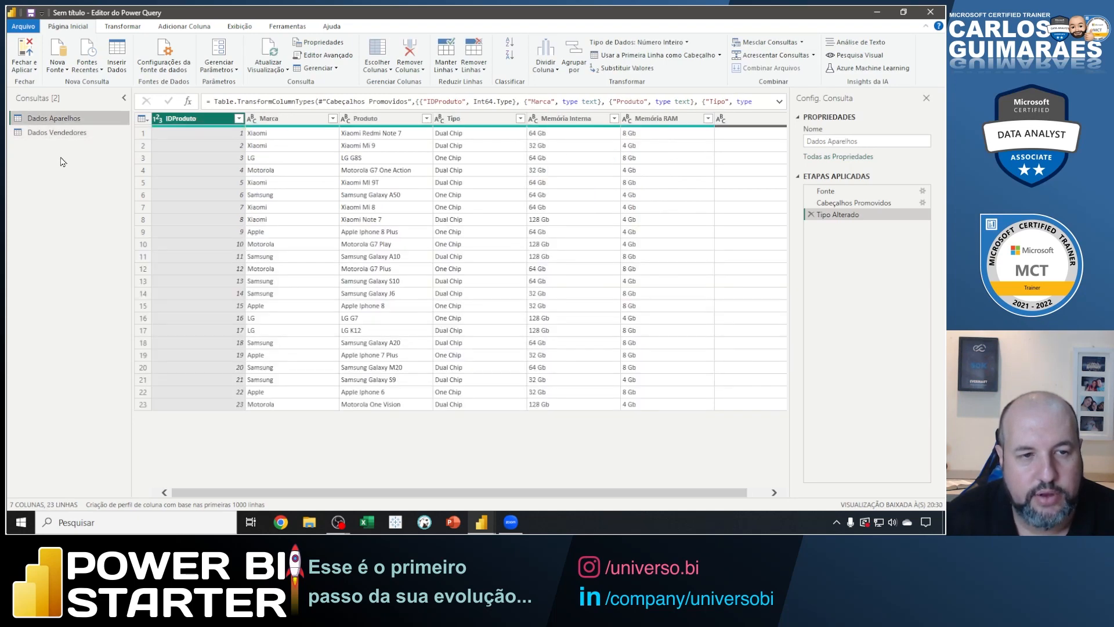
pyautogui.click(58, 133)
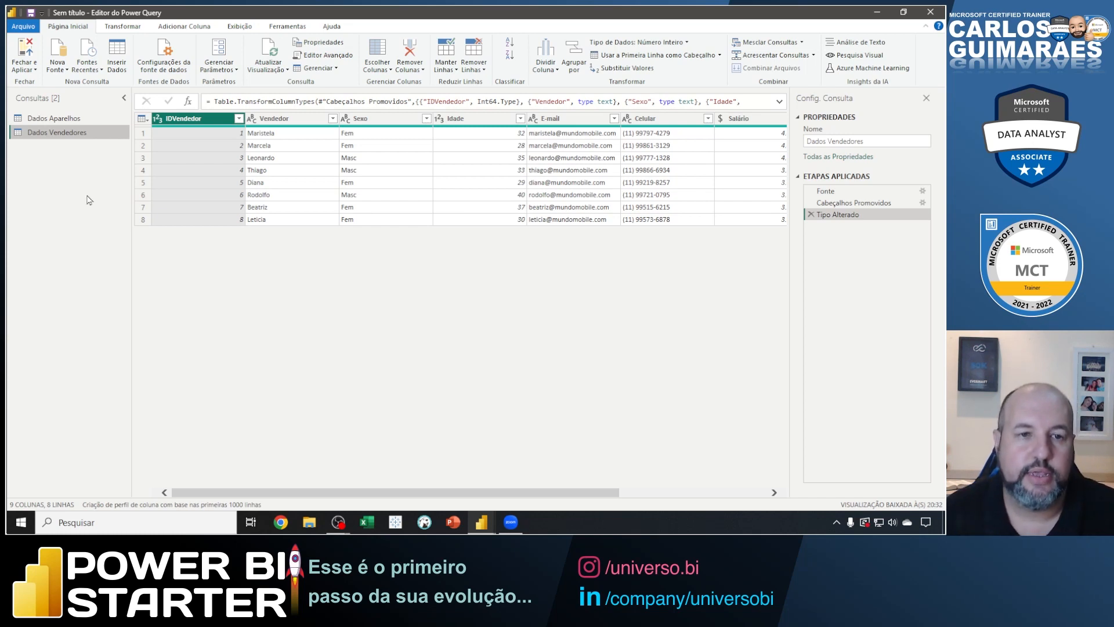
# Add a new Excel workbook source and open Vendas.xlsx from the Fonte de Dados folder.
pyautogui.click(65, 66)
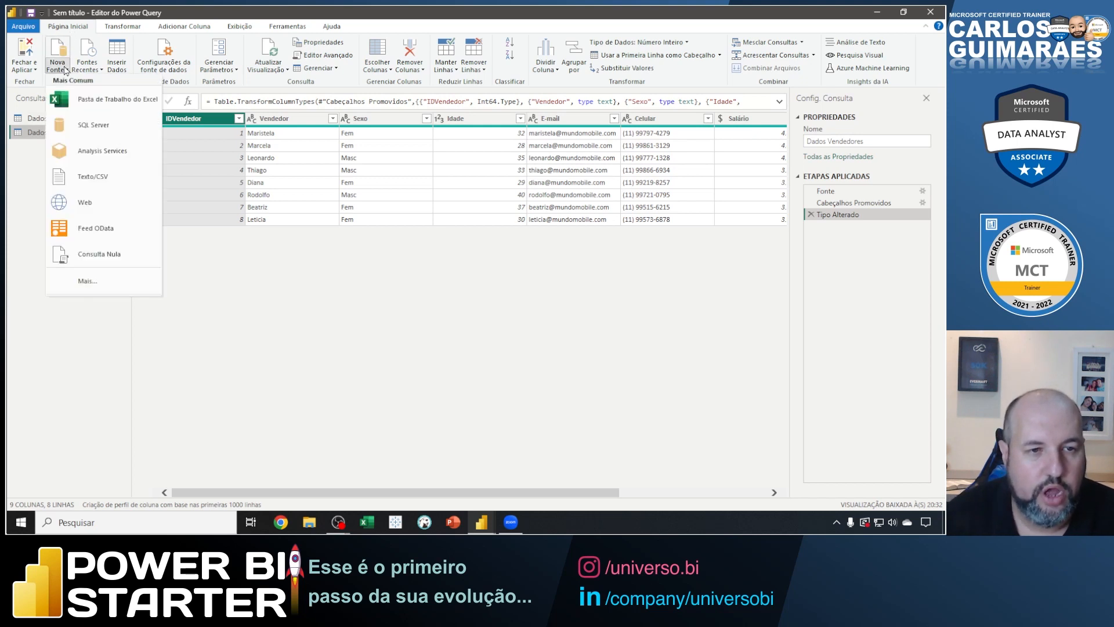
pyautogui.click(86, 109)
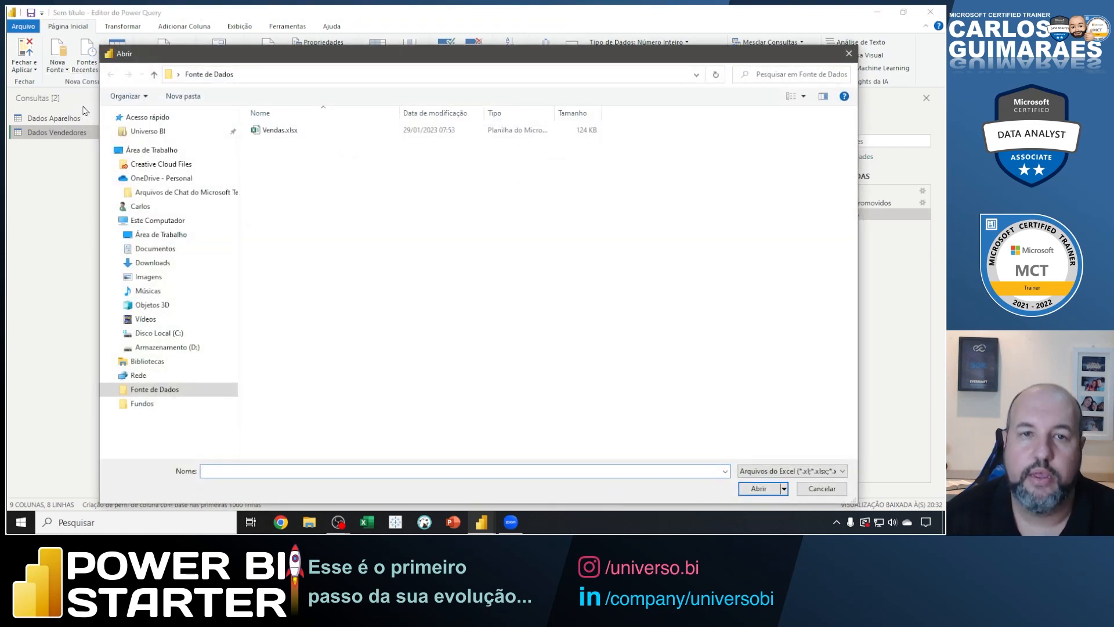
pyautogui.click(259, 133)
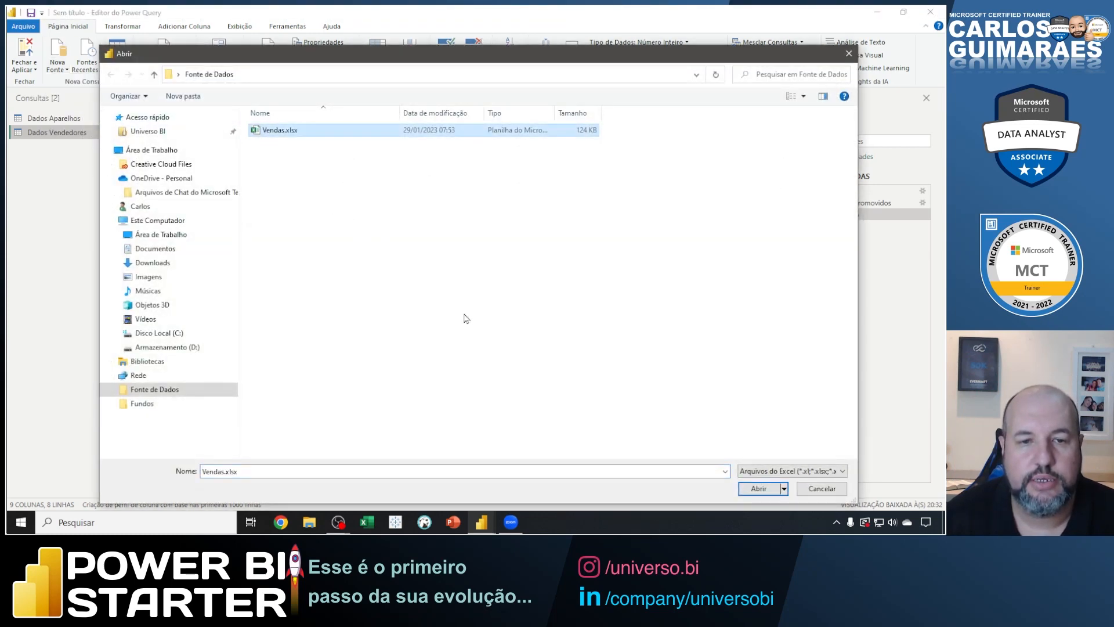
pyautogui.click(757, 489)
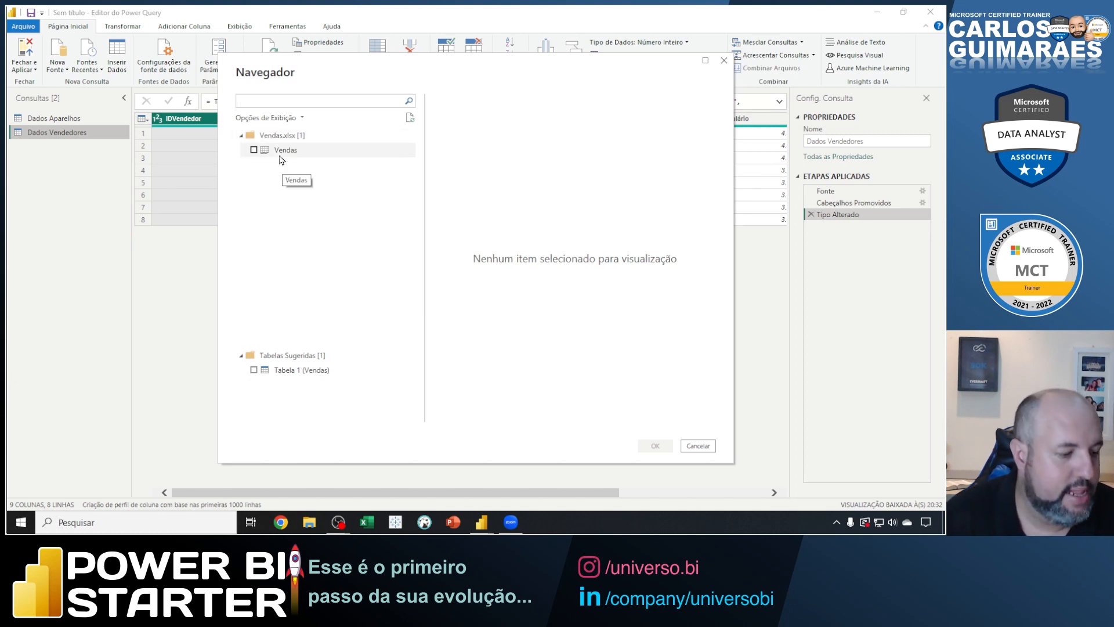
# Outline the sheet list in the Navegador, underline Vendas.xlsx with an arrow at its item count, and clear the marks.
pyautogui.hotkey('ctrl', '2')
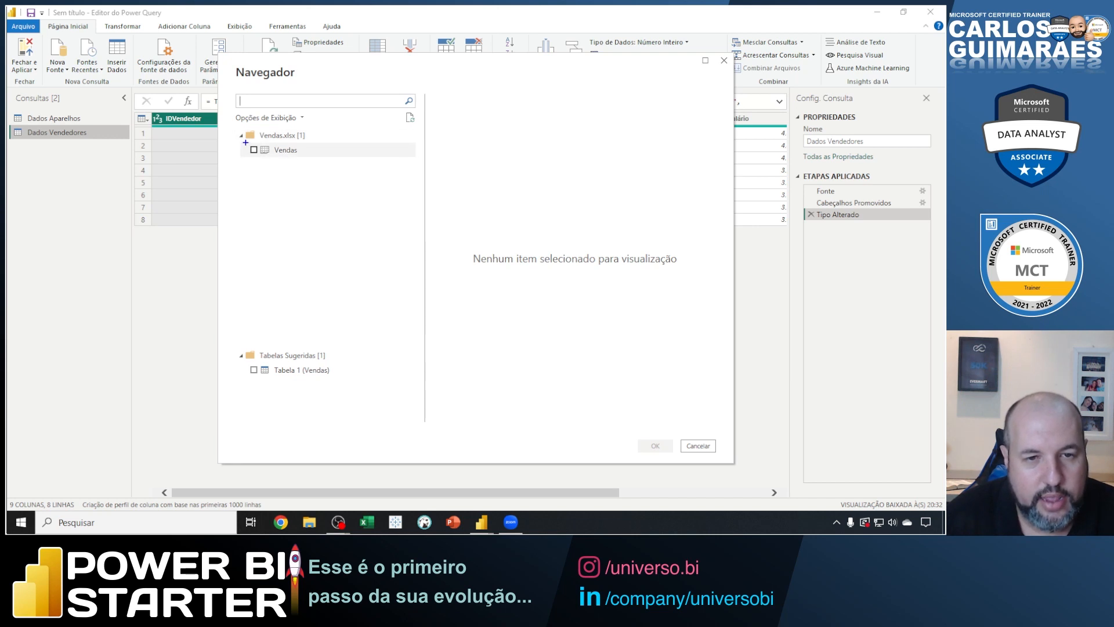
pyautogui.moveTo(246, 143)
pyautogui.mouseDown()
pyautogui.moveTo(321, 285)
pyautogui.moveTo(332, 341)
pyautogui.mouseUp()
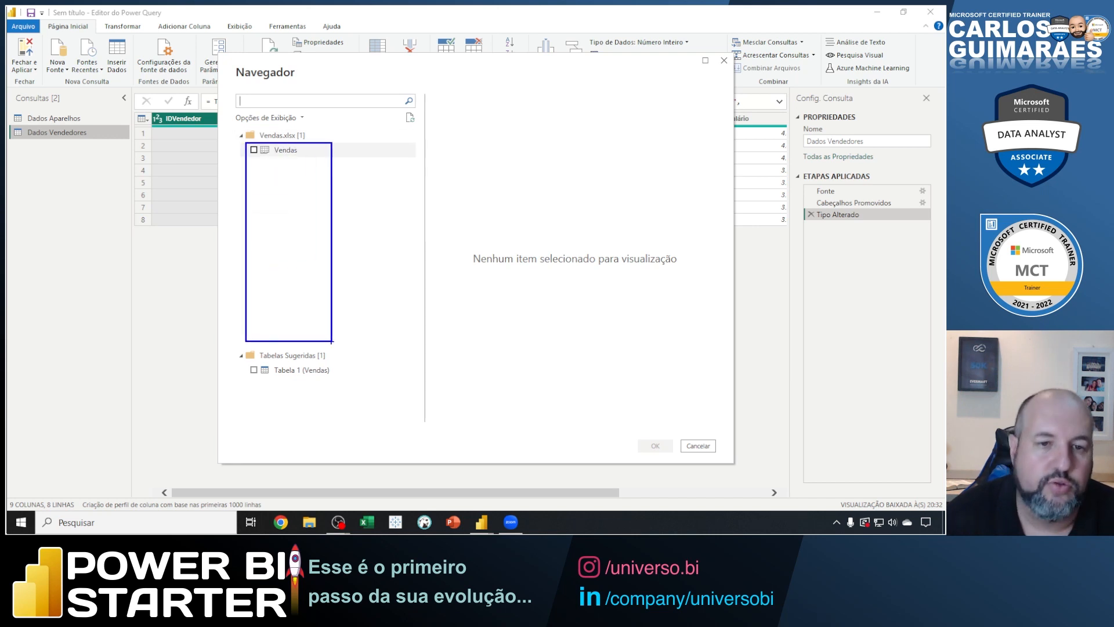
pyautogui.press('Escape')
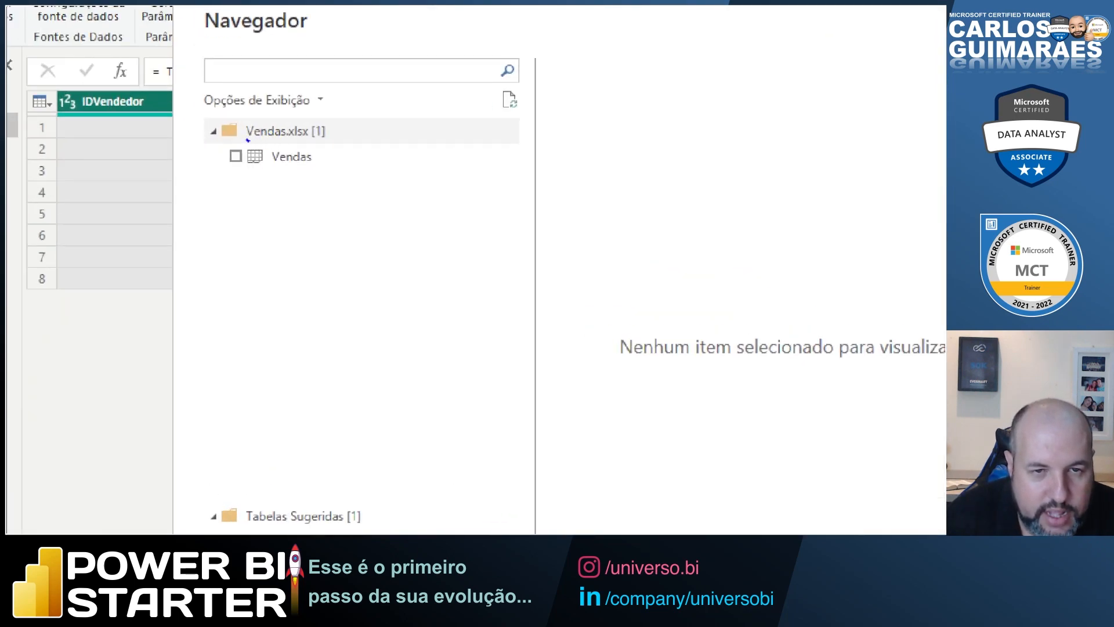
pyautogui.moveTo(246, 139)
pyautogui.mouseDown()
pyautogui.moveTo(302, 139)
pyautogui.moveTo(328, 102)
pyautogui.mouseUp()
pyautogui.press('Escape')
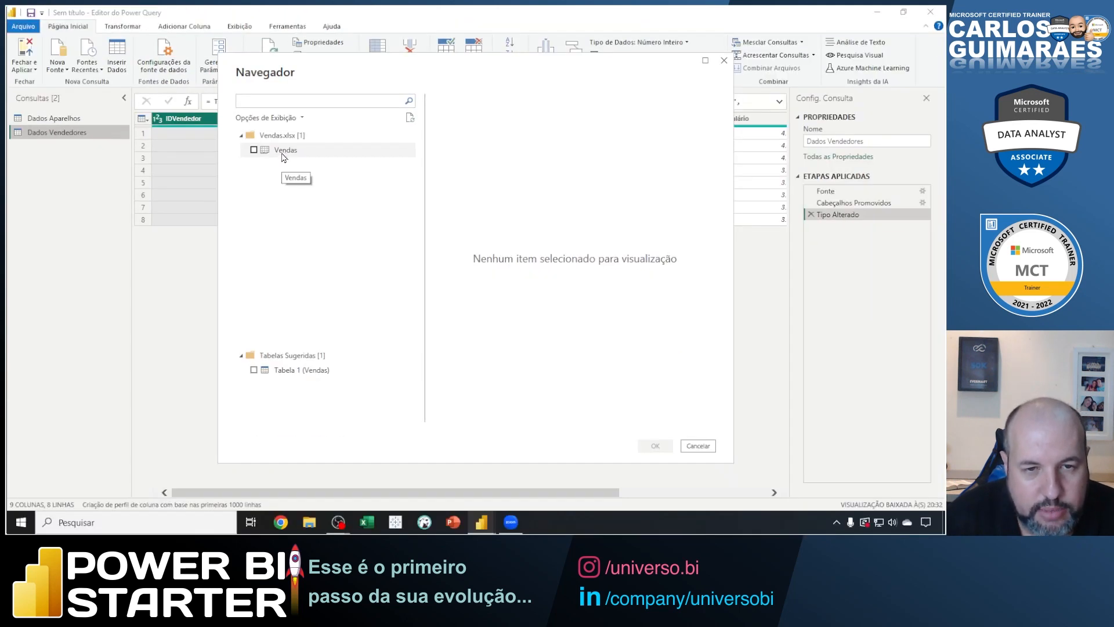
# Preview the Vendas sheet of the workbook and outline its data preview.
pyautogui.click(283, 153)
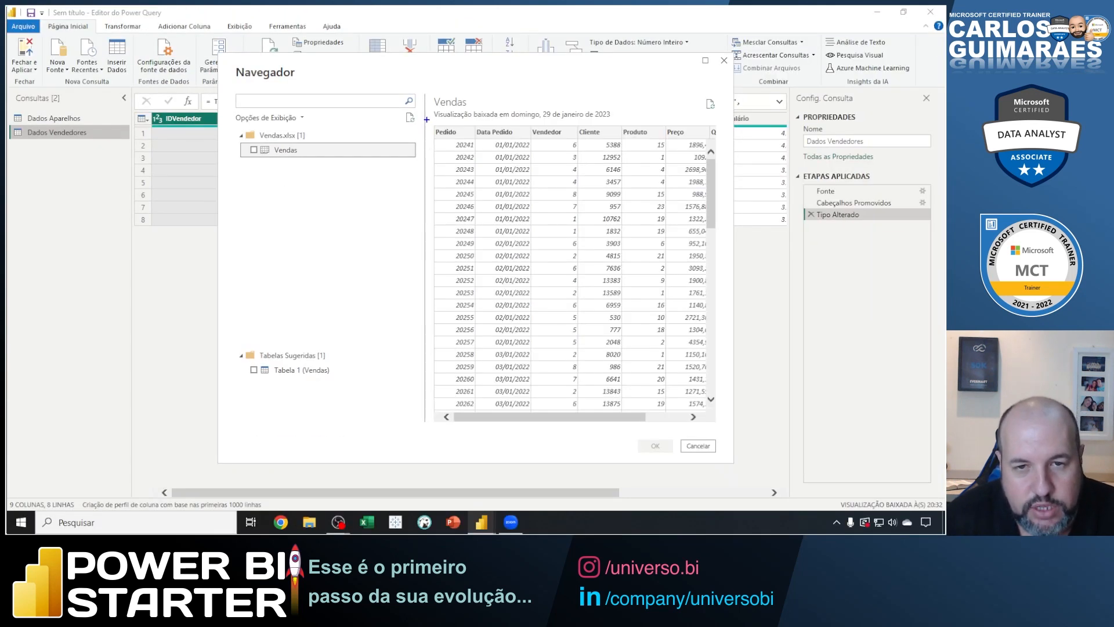
pyautogui.moveTo(427, 120)
pyautogui.mouseDown()
pyautogui.moveTo(563, 266)
pyautogui.moveTo(721, 405)
pyautogui.moveTo(723, 422)
pyautogui.mouseUp()
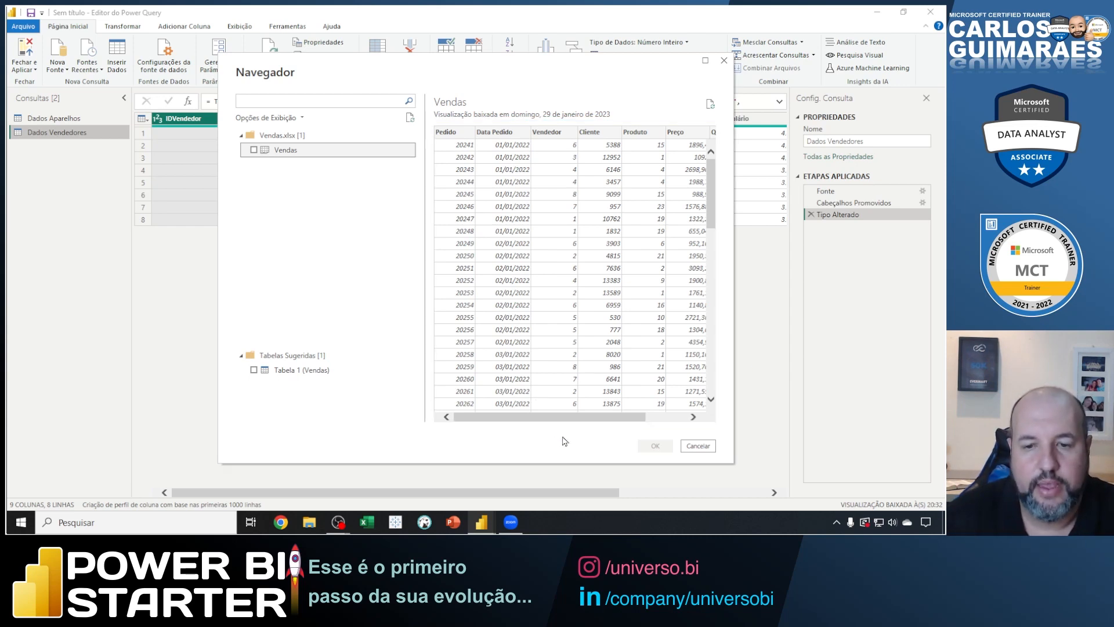
pyautogui.moveTo(560, 417)
pyautogui.mouseDown()
pyautogui.moveTo(604, 418)
pyautogui.moveTo(538, 420)
pyautogui.moveTo(612, 424)
pyautogui.moveTo(548, 424)
pyautogui.mouseUp()
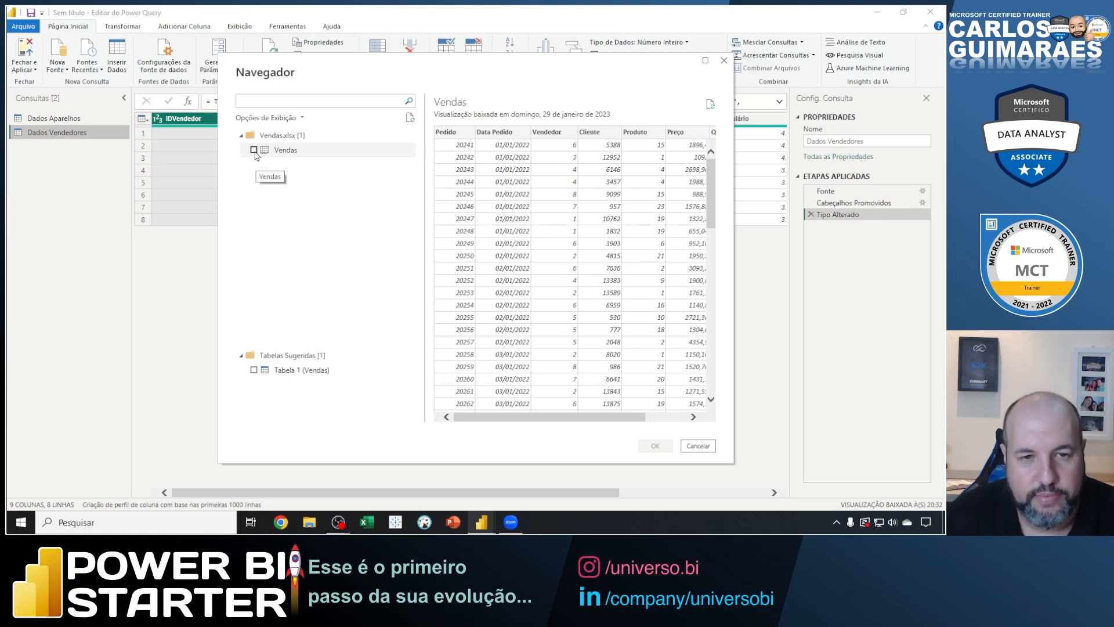
# Tick the Vendas sheet, point arrows at its checkbox and the confirmation, clear them, and load it as a query.
pyautogui.click(254, 151)
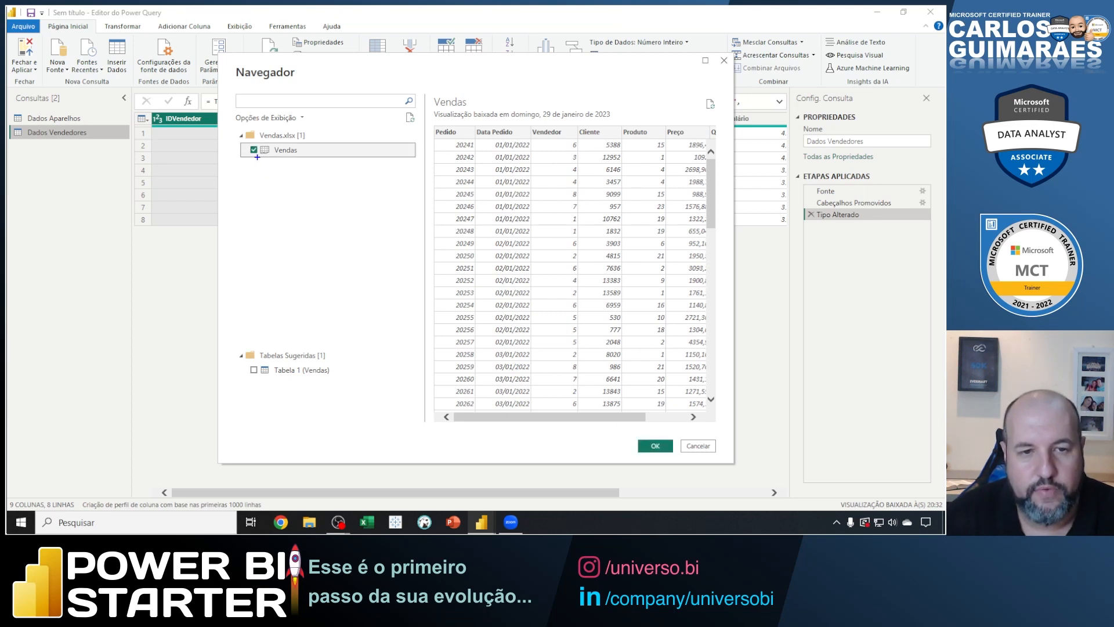
pyautogui.moveTo(257, 157); pyautogui.dragTo(273, 180)
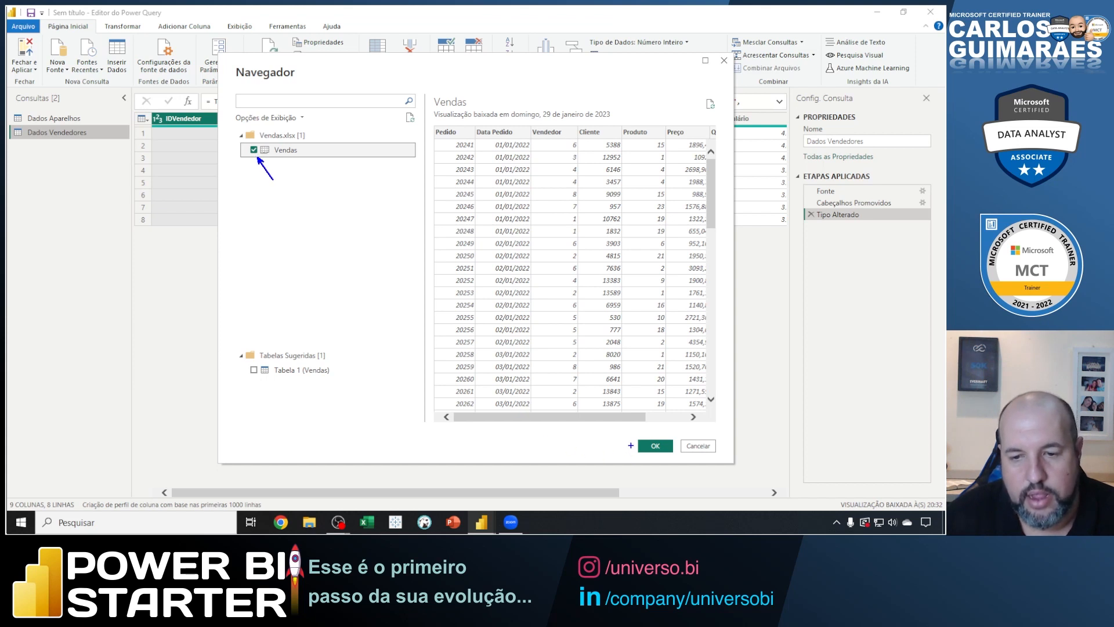
pyautogui.moveTo(632, 445); pyautogui.dragTo(598, 435)
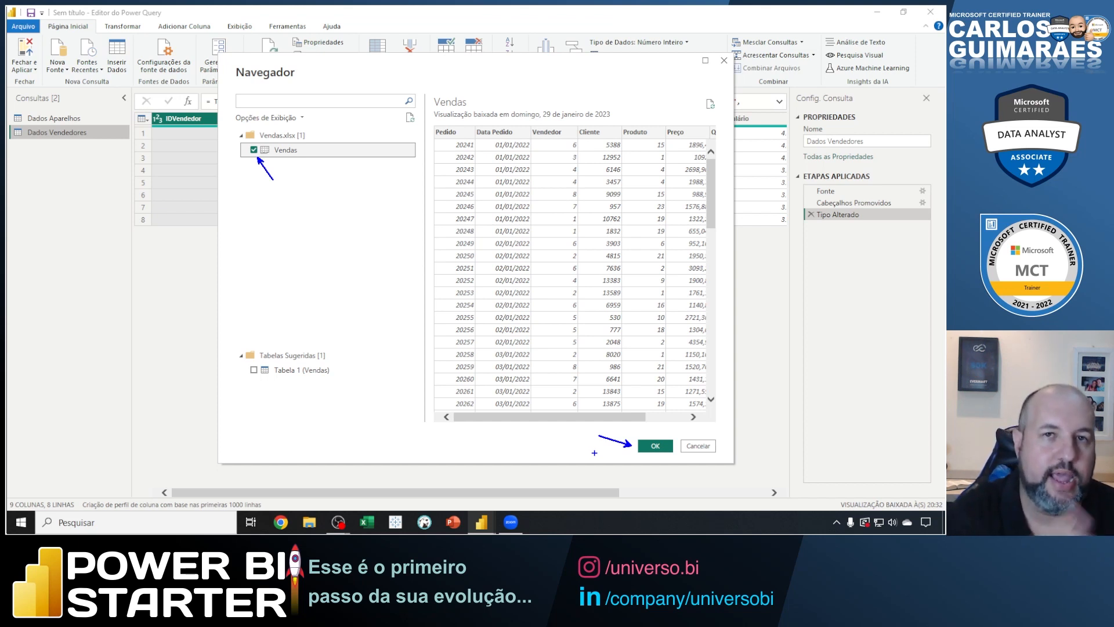
pyautogui.press('Escape')
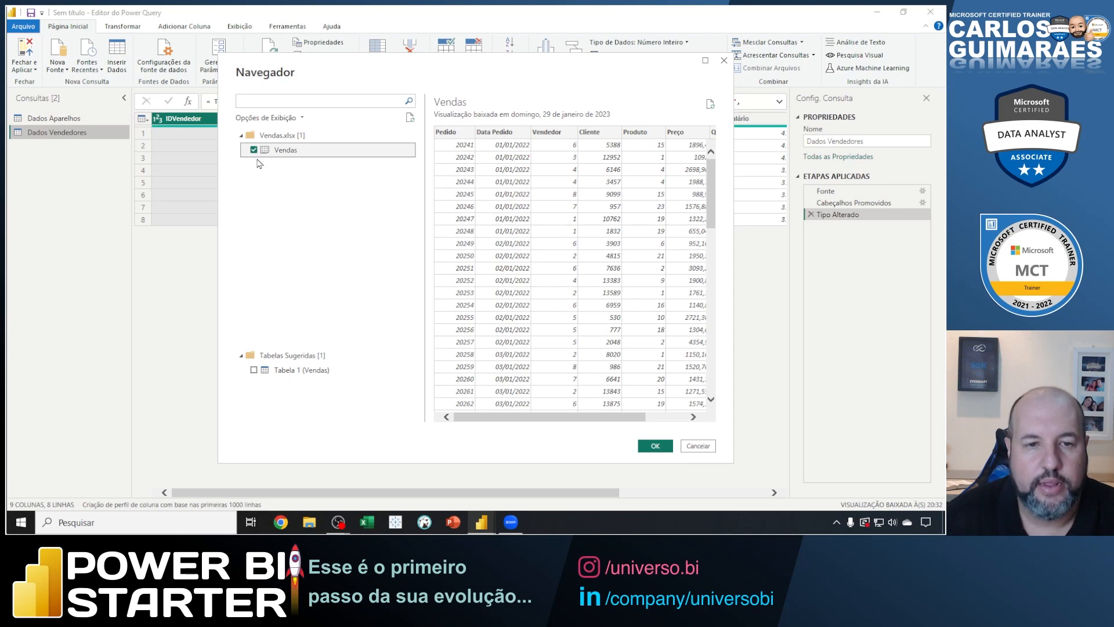
pyautogui.click(655, 445)
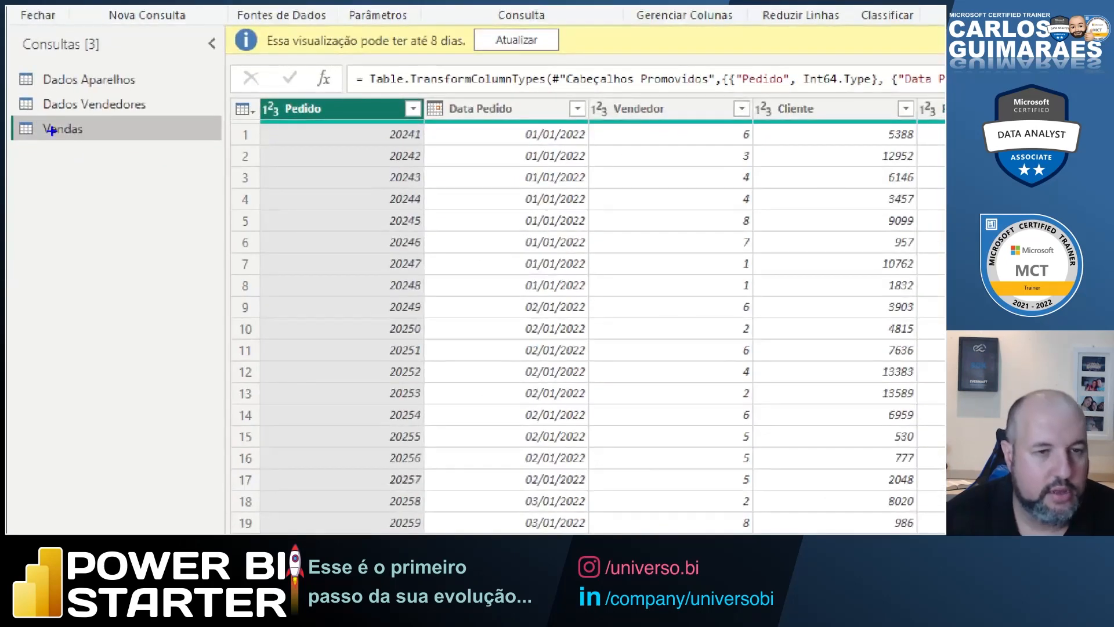
# Outline the list of three queries, point an arrow at Vendas, and refresh the Vendas preview.
pyautogui.moveTo(10, 64)
pyautogui.mouseDown()
pyautogui.moveTo(148, 143)
pyautogui.moveTo(226, 145)
pyautogui.mouseUp()
pyautogui.moveTo(58, 146); pyautogui.dragTo(98, 220)
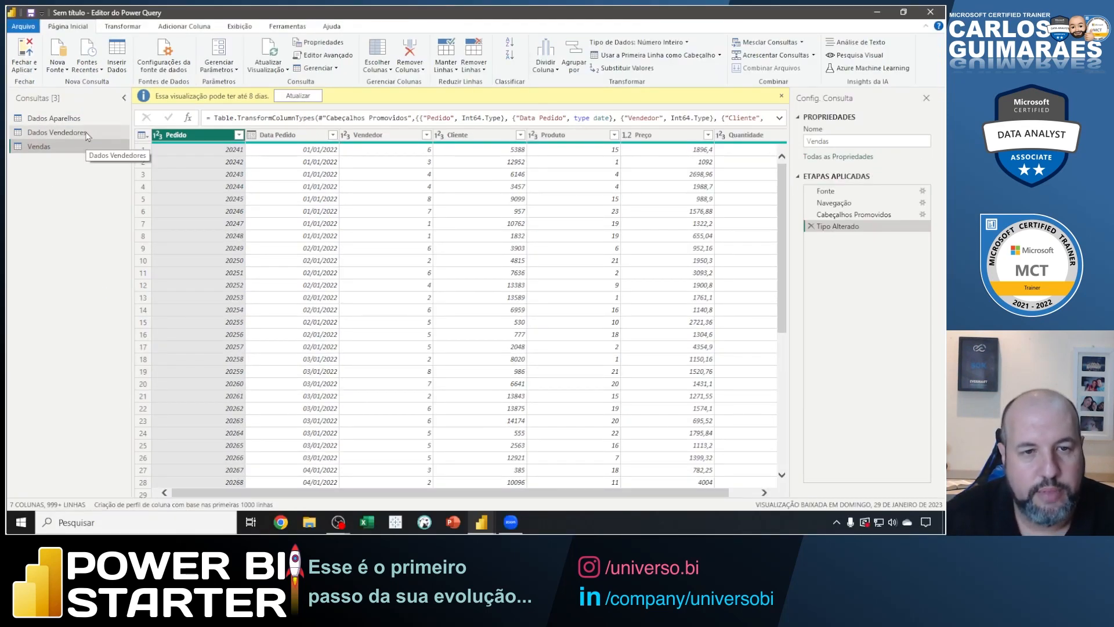
pyautogui.click(267, 69)
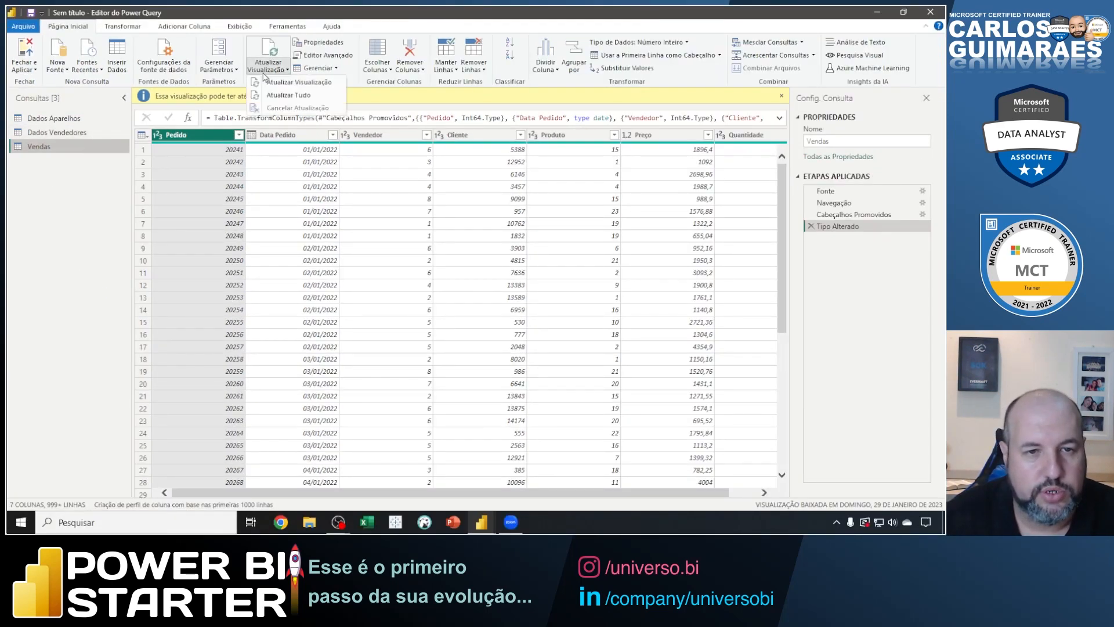
pyautogui.click(279, 82)
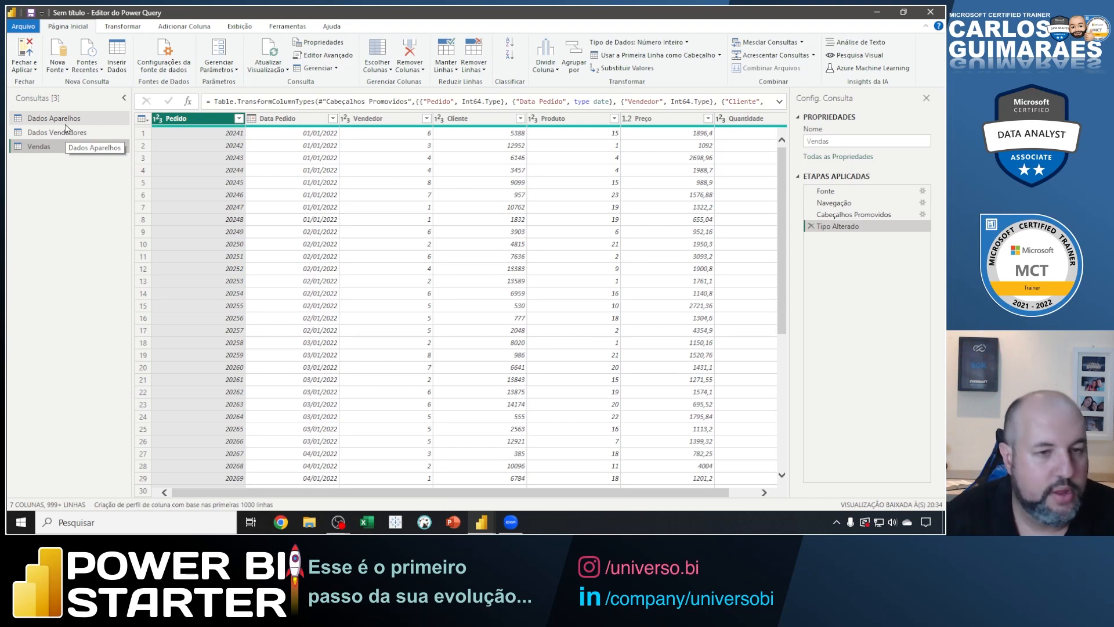
# Open the Dados Aparelhos query, outline its query settings and the Fonte applied step with an arrow, and clear the marks.
pyautogui.click(65, 122)
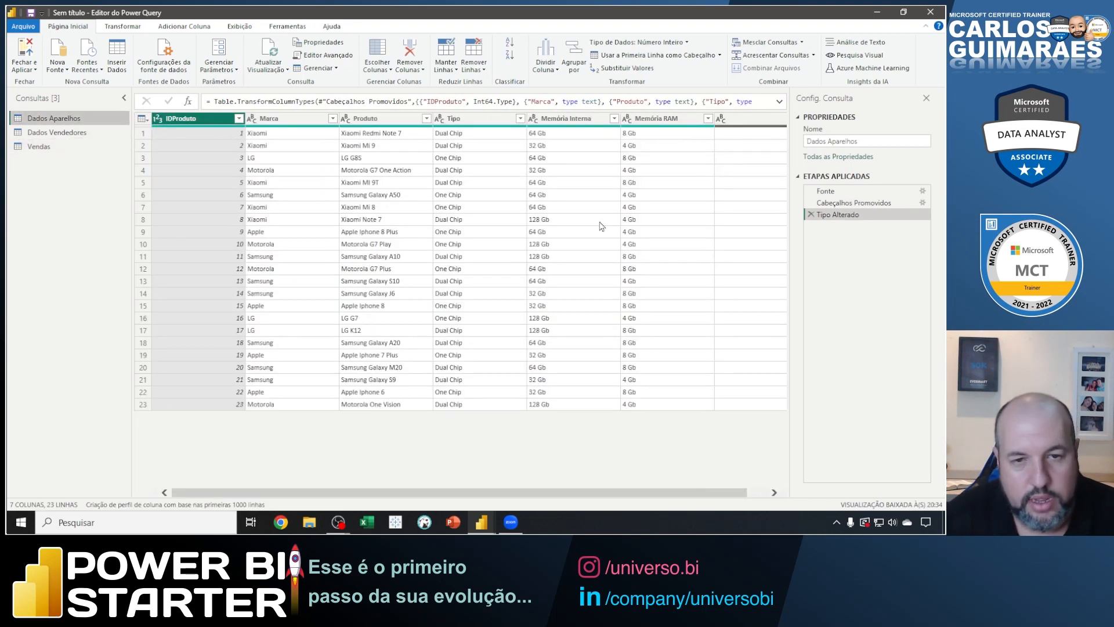
pyautogui.moveTo(790, 91); pyautogui.dragTo(945, 497)
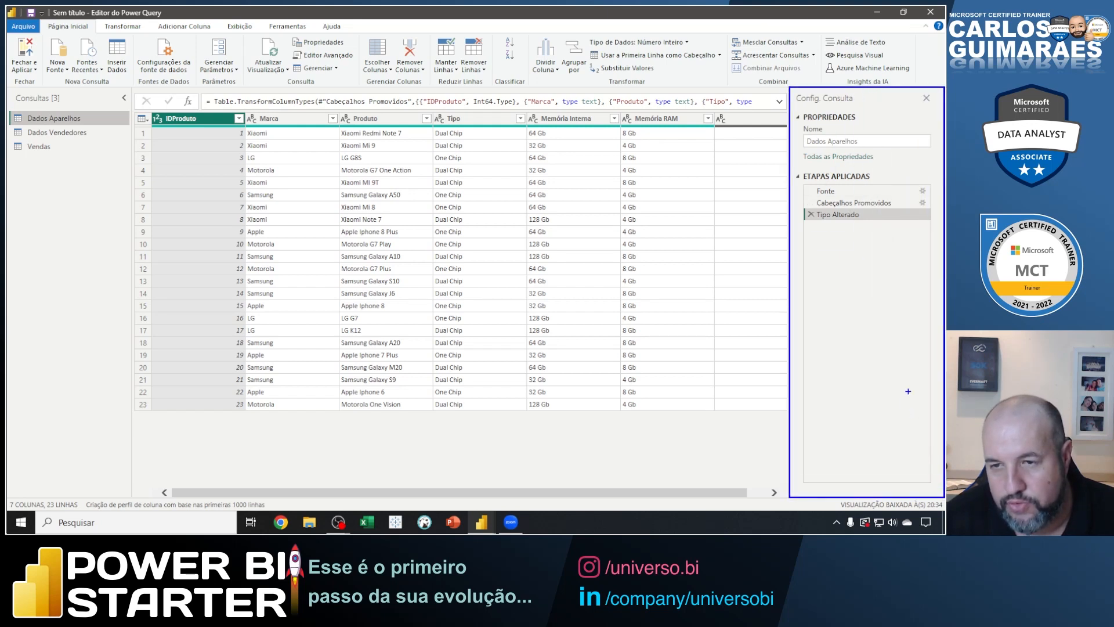
pyautogui.moveTo(814, 185); pyautogui.dragTo(844, 196)
pyautogui.moveTo(836, 196); pyautogui.dragTo(881, 271)
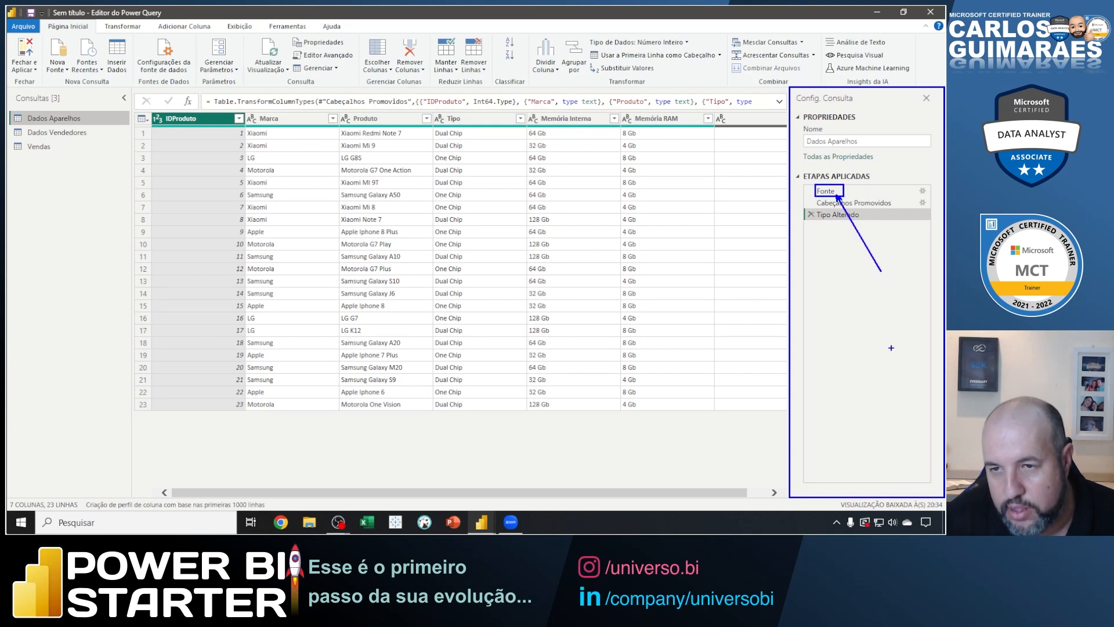
pyautogui.press('Escape')
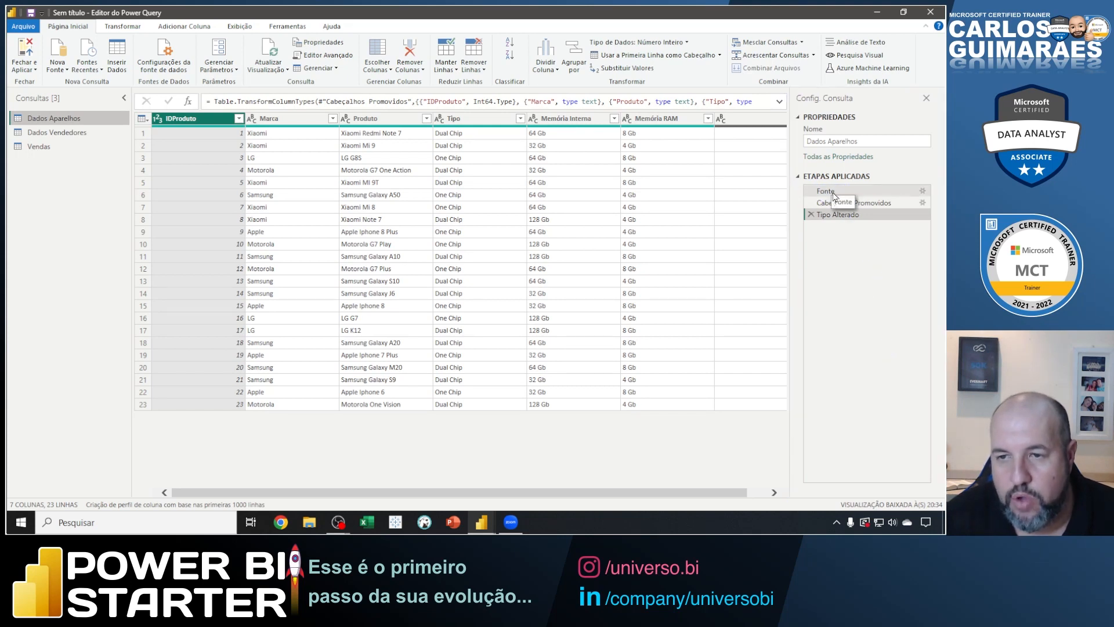
# Examine the full formula of the Fonte step in Dados Aparelhos, mark its file path, and clear the marks.
pyautogui.click(827, 191)
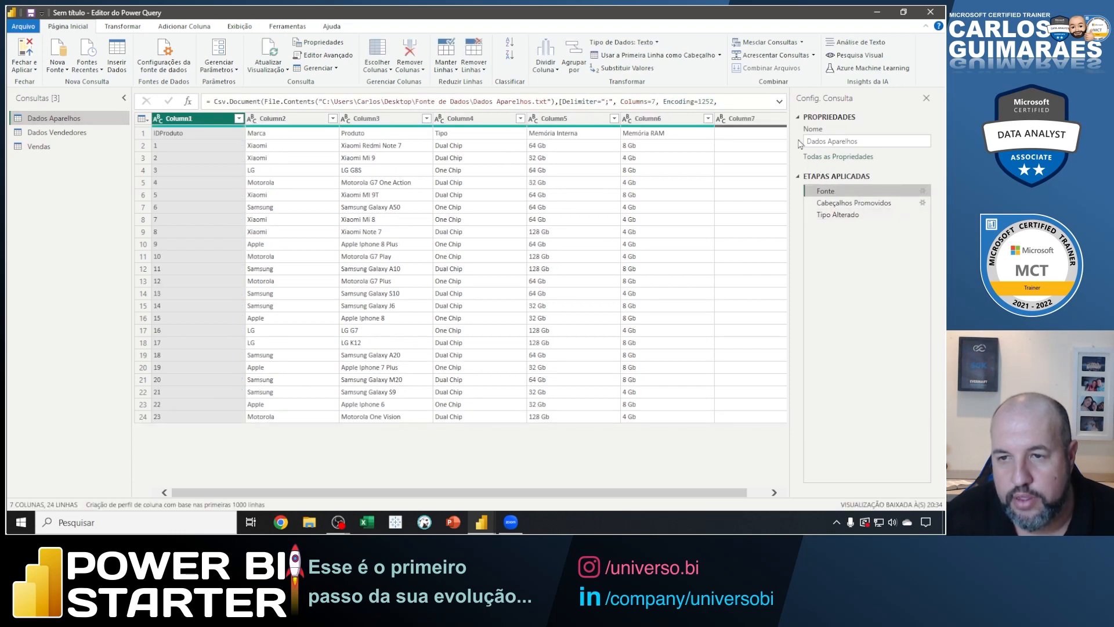
pyautogui.click(779, 103)
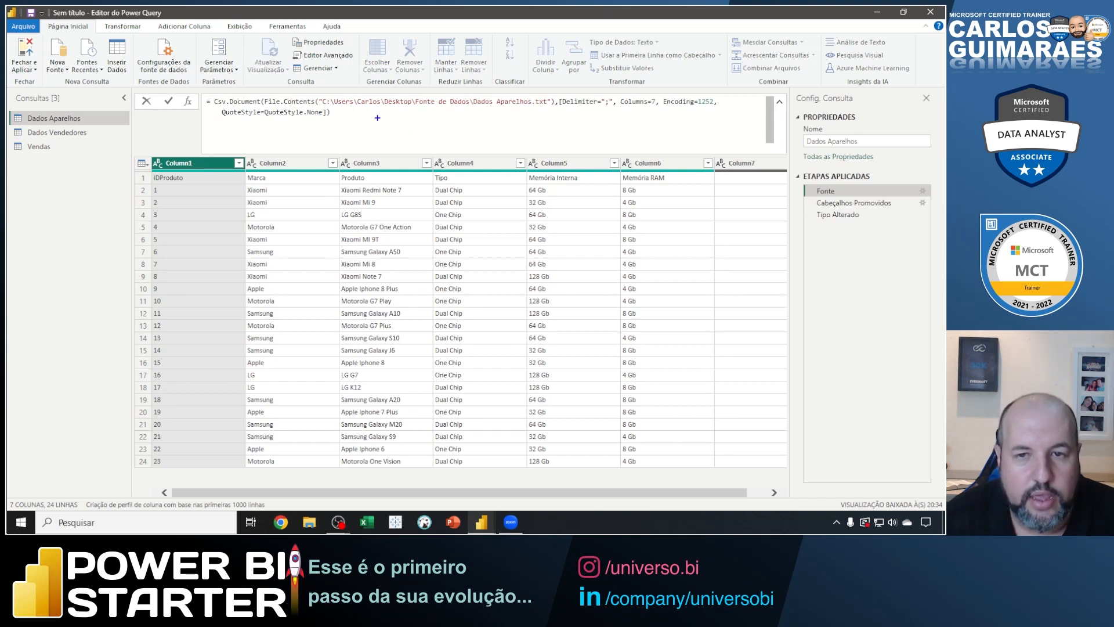
pyautogui.moveTo(322, 106)
pyautogui.mouseDown()
pyautogui.moveTo(550, 107)
pyautogui.moveTo(534, 127)
pyautogui.mouseUp()
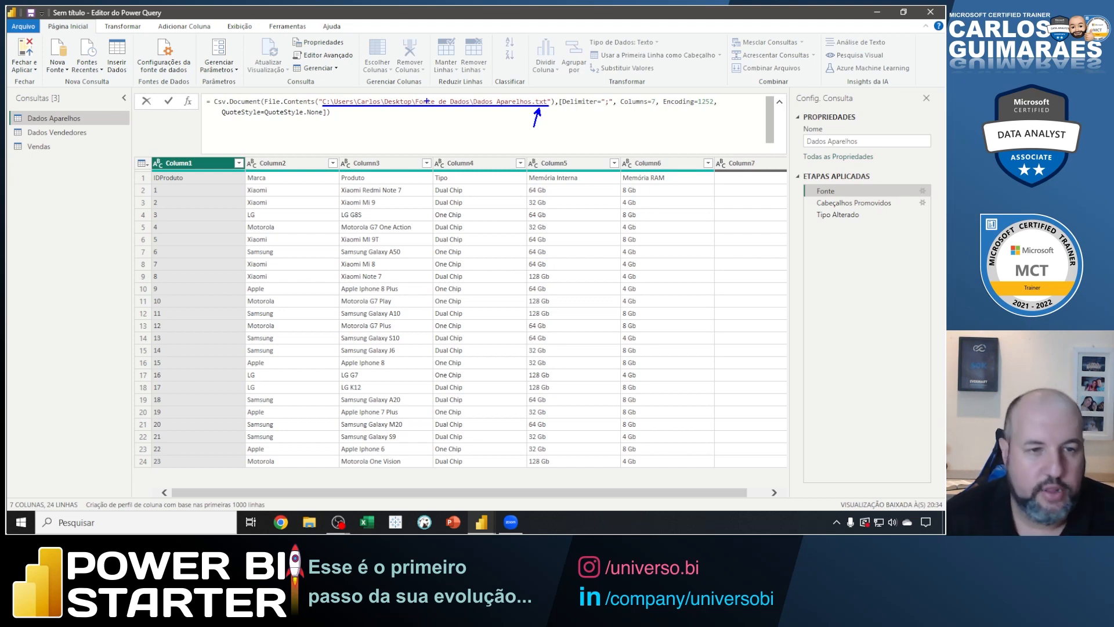
pyautogui.press('Escape')
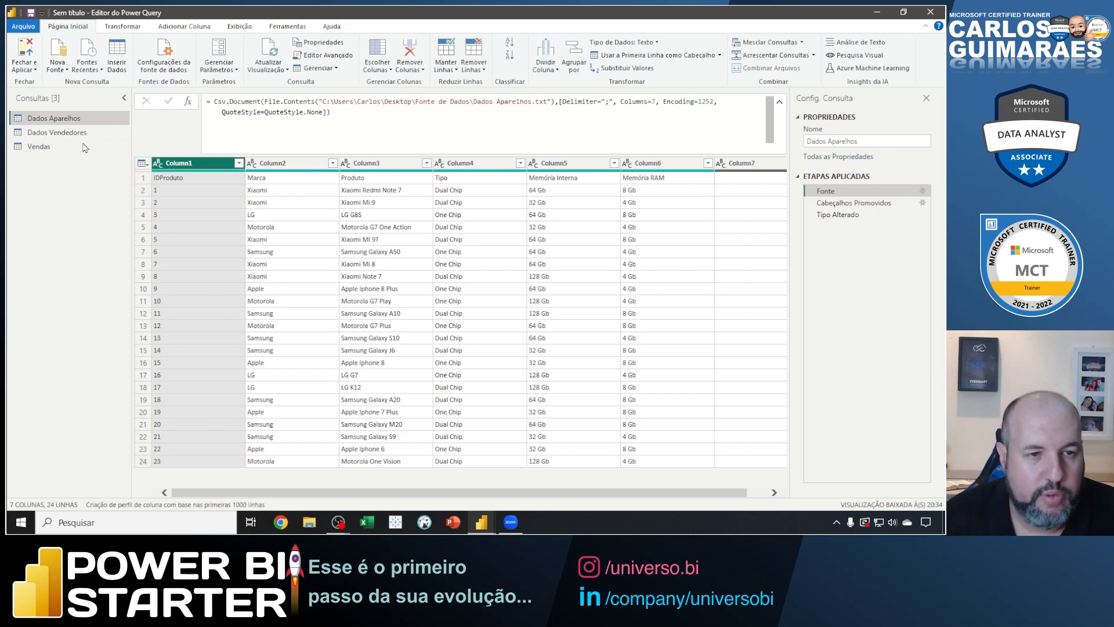
# View the Fonte step of the Vendas query to examine its Excel file path.
pyautogui.click(48, 153)
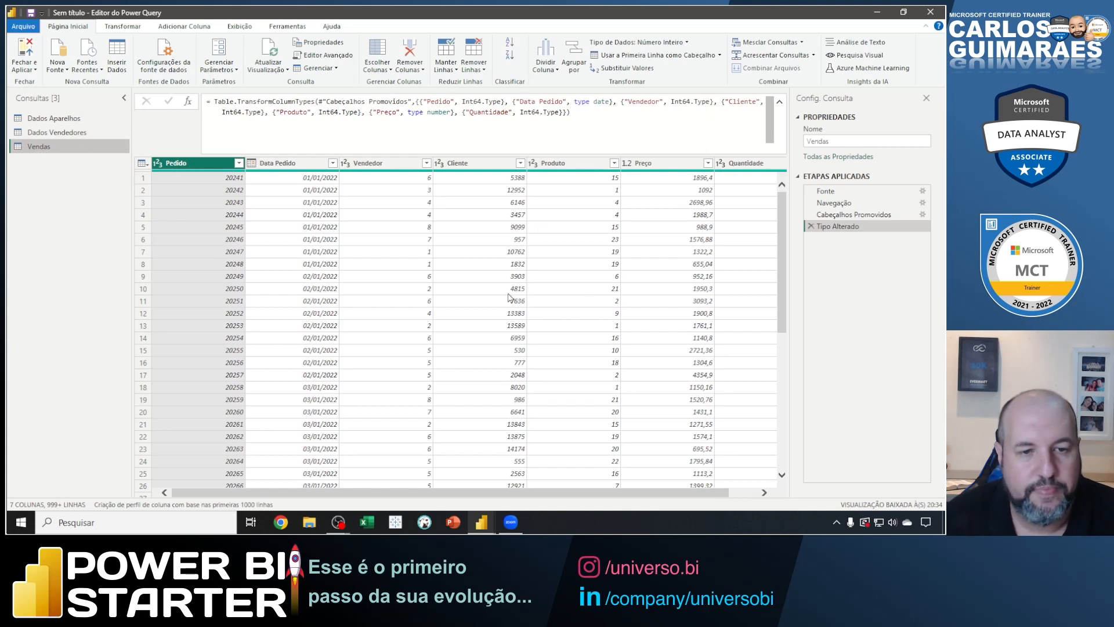
pyautogui.click(826, 191)
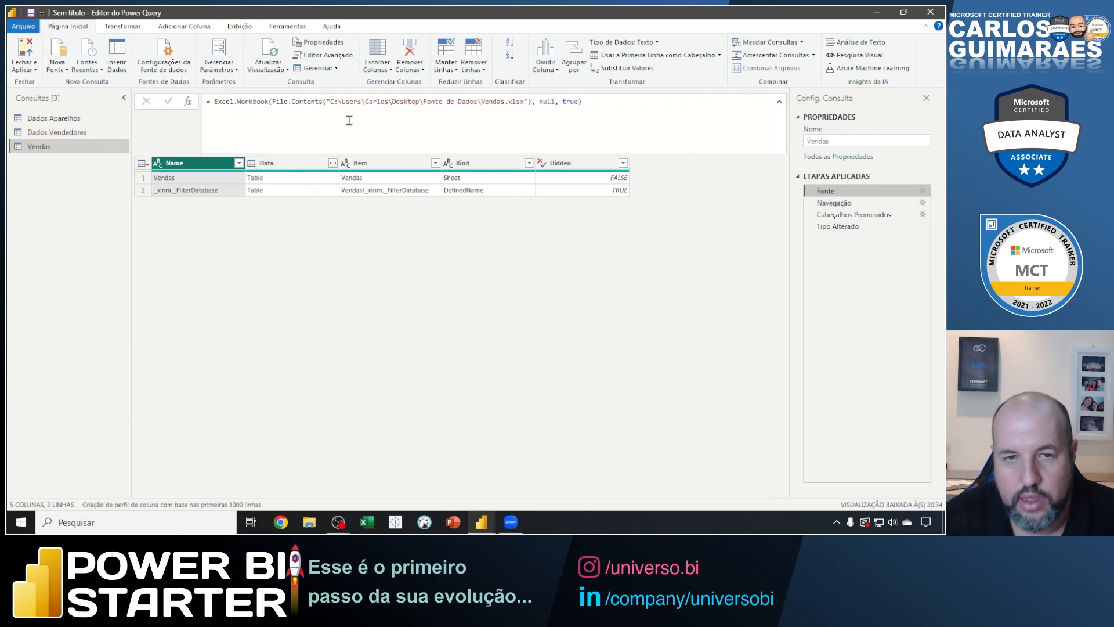
# Underline the Vendas.xlsx file path in the Fonte formula of Vendas, point an arrow at its extension, and clear the marks.
pyautogui.moveTo(329, 108)
pyautogui.mouseDown()
pyautogui.moveTo(526, 107)
pyautogui.moveTo(507, 129)
pyautogui.mouseUp()
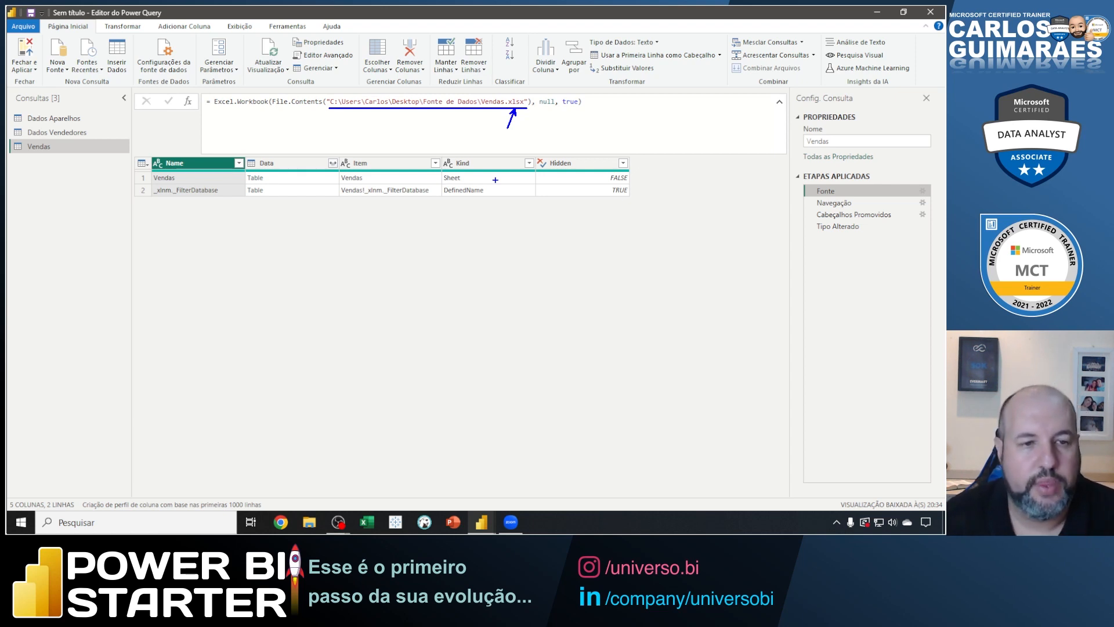
pyautogui.press('Escape')
# Look through the Dados Aparelhos, Dados Vendedores and Vendas queries in turn.
pyautogui.click(54, 119)
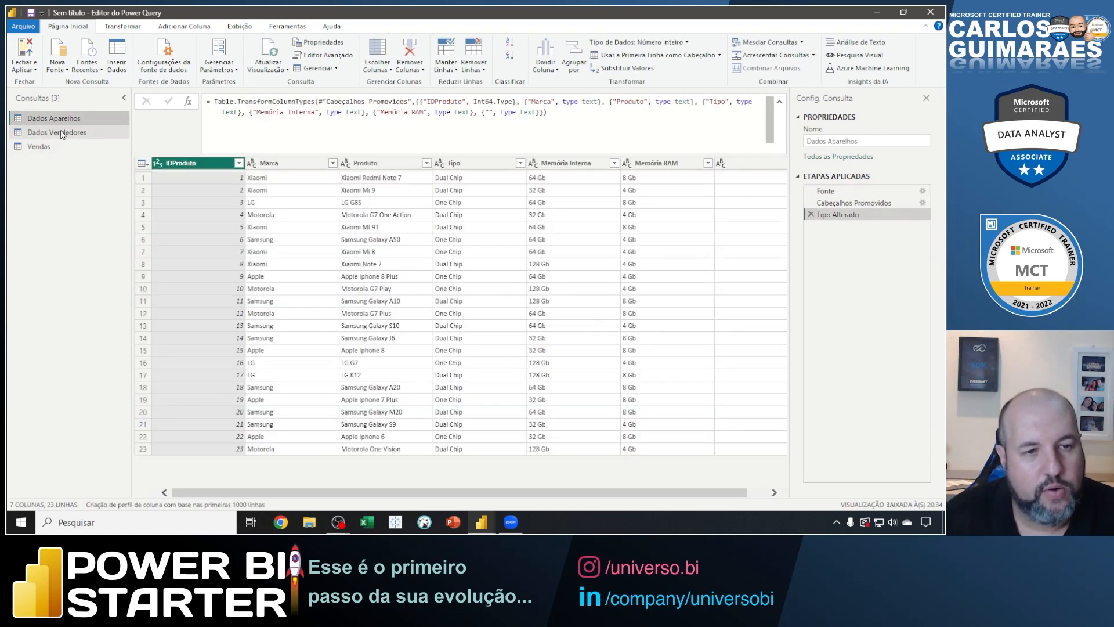
pyautogui.click(61, 133)
pyautogui.click(70, 145)
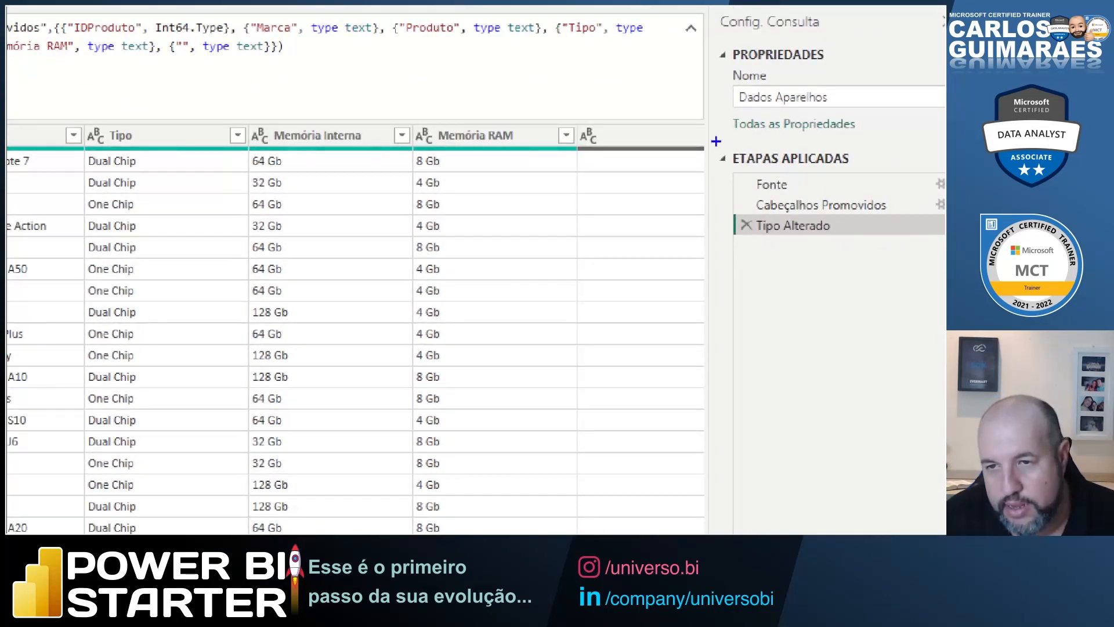
# Outline the applied steps of Dados Aparelhos, mark their order from Fonte down to Tipo Alterado with an arrow, and clear the marks.
pyautogui.moveTo(716, 141)
pyautogui.mouseDown()
pyautogui.moveTo(794, 227)
pyautogui.moveTo(931, 270)
pyautogui.moveTo(944, 262)
pyautogui.mouseUp()
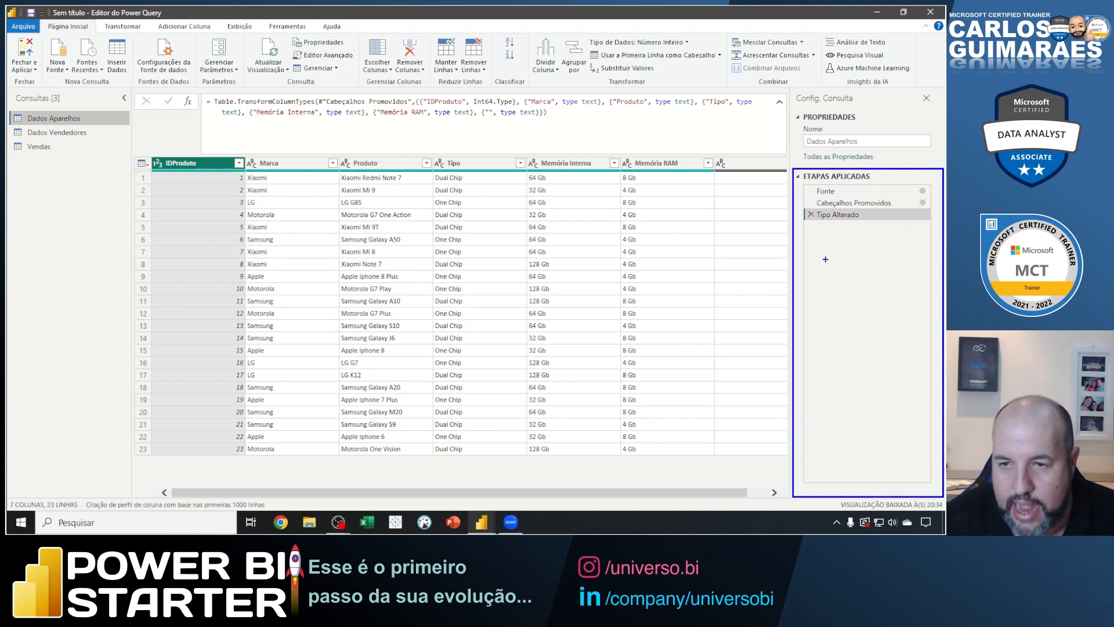
pyautogui.moveTo(809, 222); pyautogui.dragTo(810, 186)
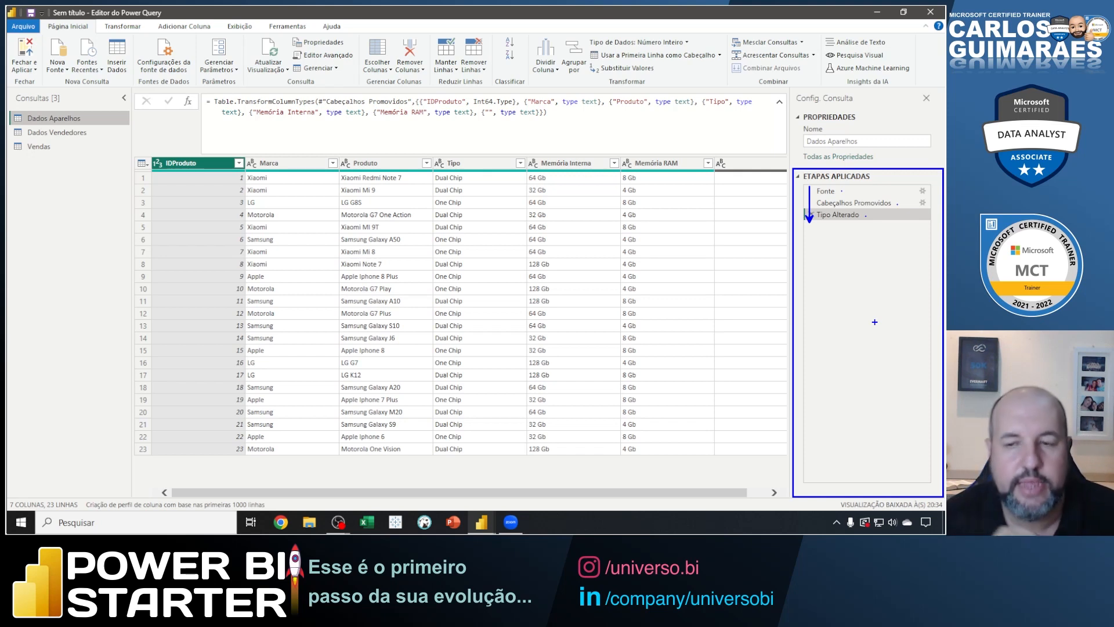
pyautogui.press('Escape')
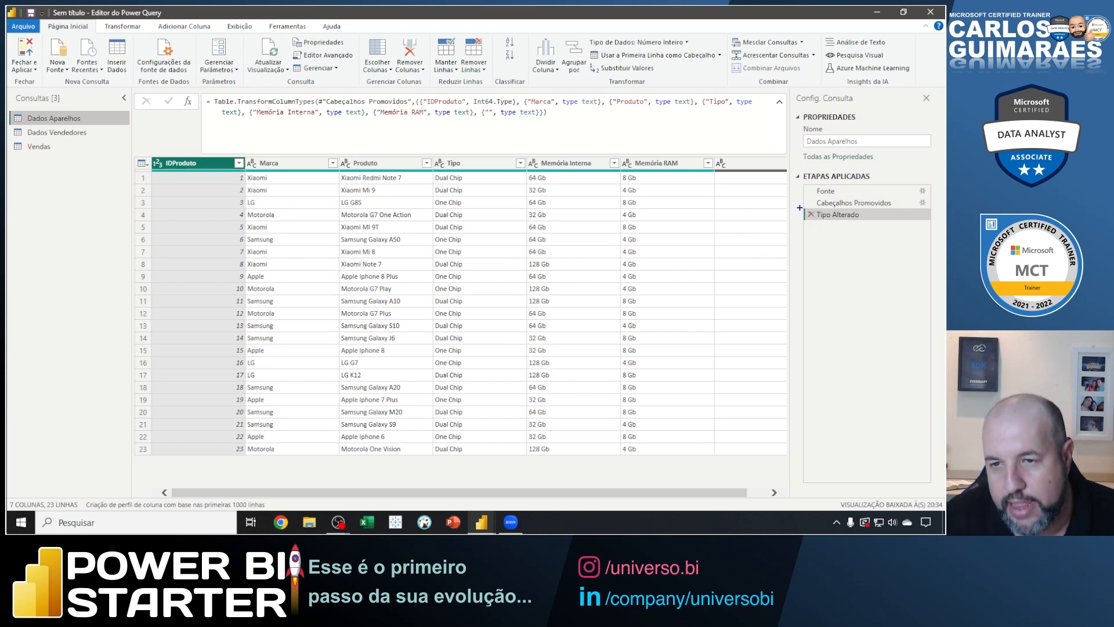
# Outline the Tipo Alterado step of Dados Aparelhos, point an arrow at its delete marker, and clear the marks.
pyautogui.moveTo(799, 207); pyautogui.dragTo(933, 221)
pyautogui.moveTo(809, 221); pyautogui.dragTo(825, 245)
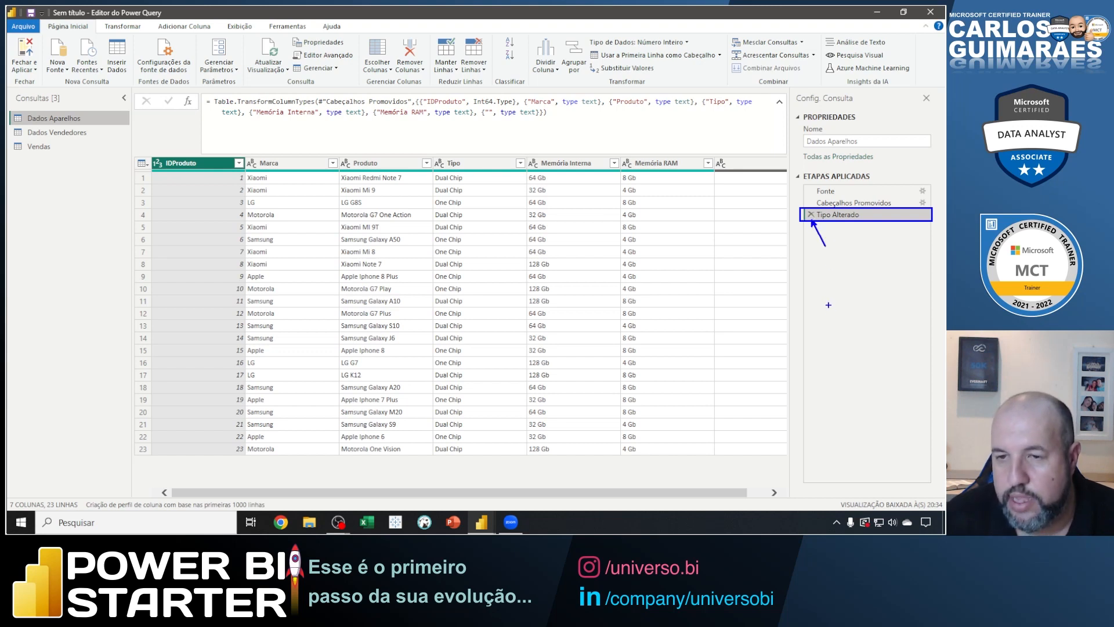
pyautogui.press('Escape')
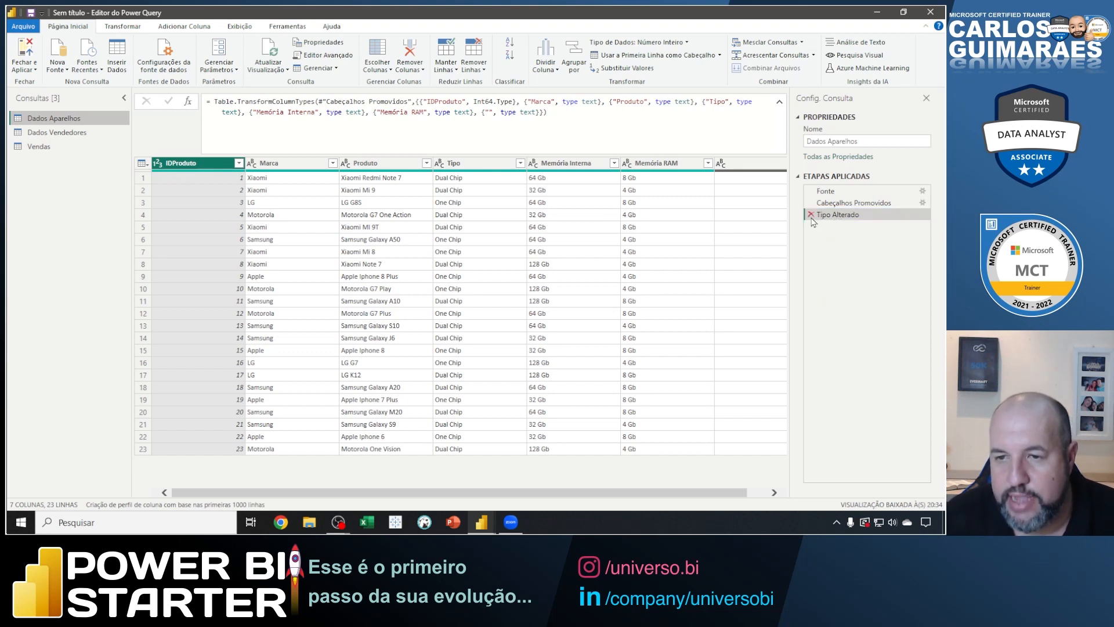
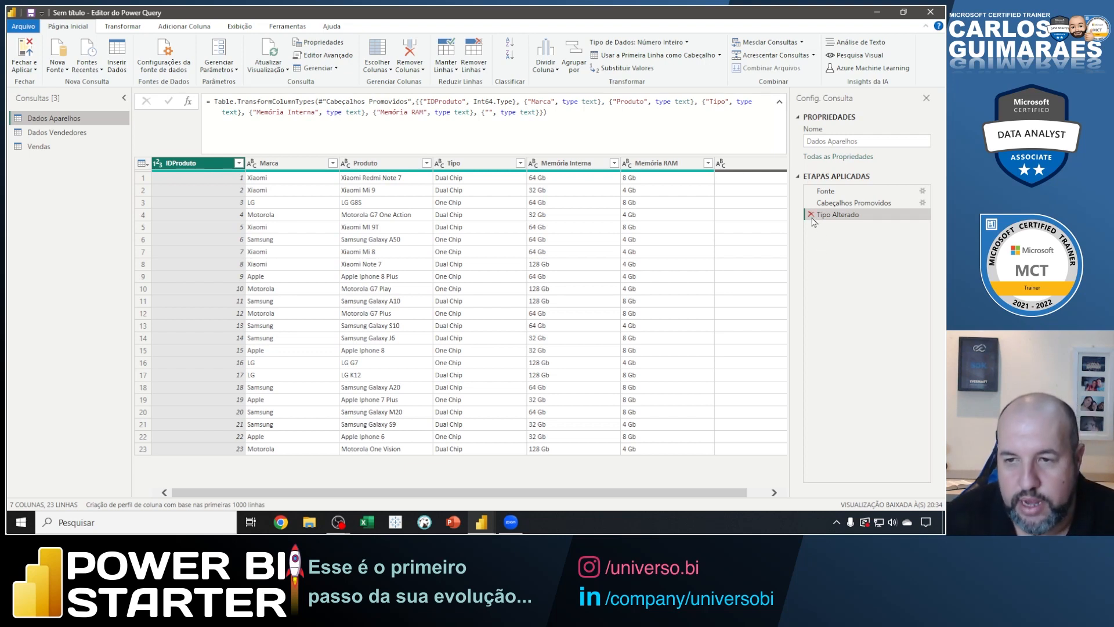
# Delete the Tipo Alterado and Cabeçalhos Promovidos steps from the Dados Aparelhos query.
pyautogui.click(811, 214)
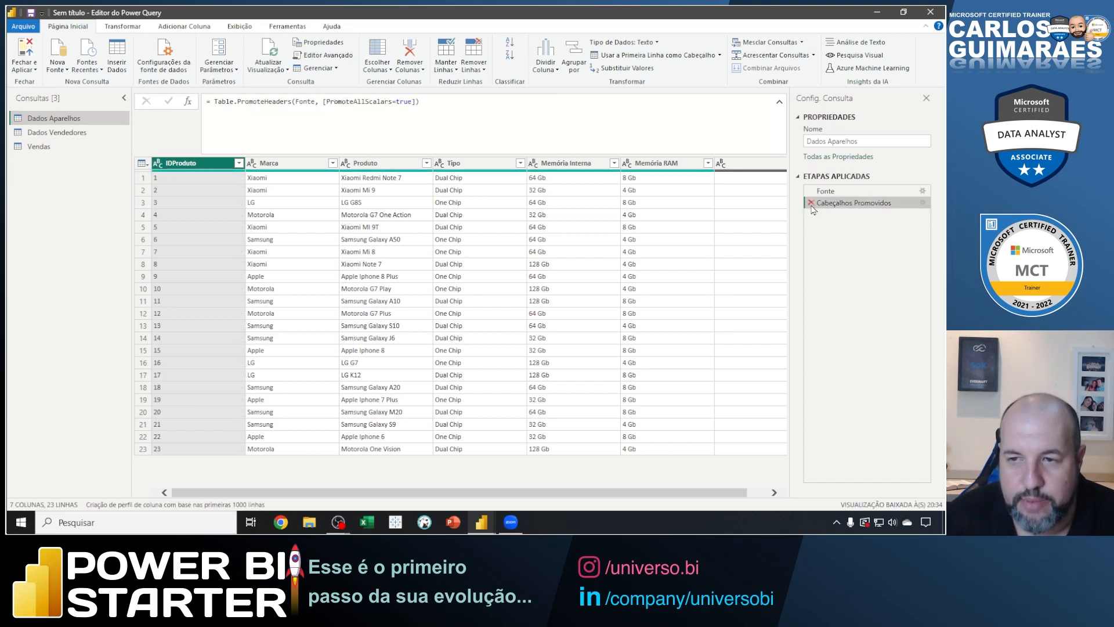
pyautogui.click(811, 204)
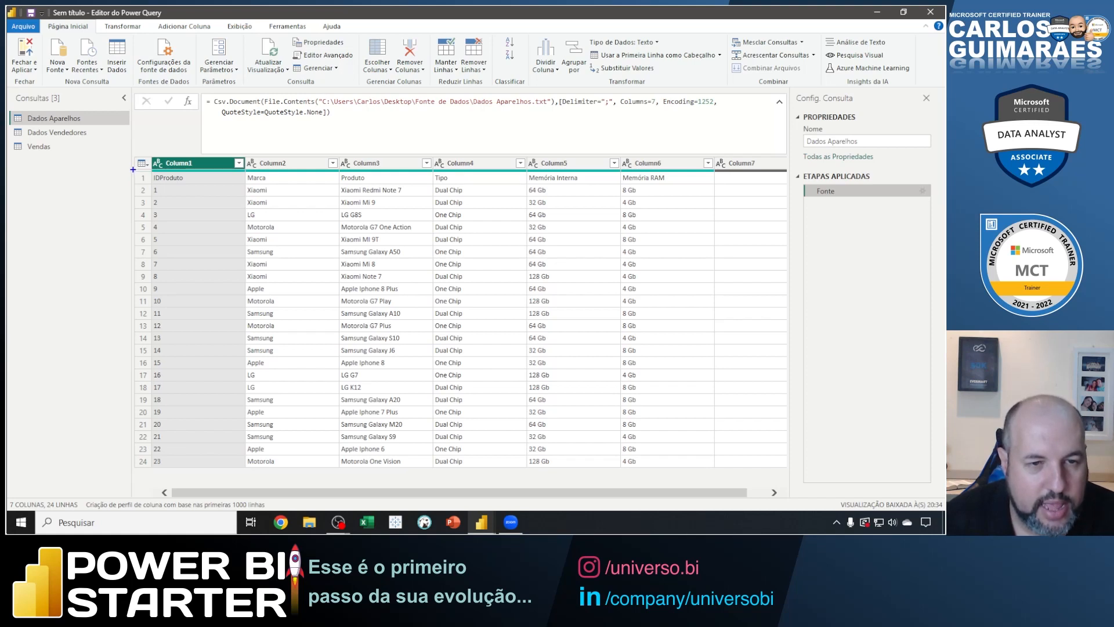
# Outline the data rows, point an arrow at row 1, underline its column names, outline the generic column headers, and clear the marks.
pyautogui.moveTo(133, 170)
pyautogui.mouseDown()
pyautogui.moveTo(199, 224)
pyautogui.moveTo(387, 307)
pyautogui.moveTo(653, 393)
pyautogui.moveTo(788, 469)
pyautogui.mouseUp()
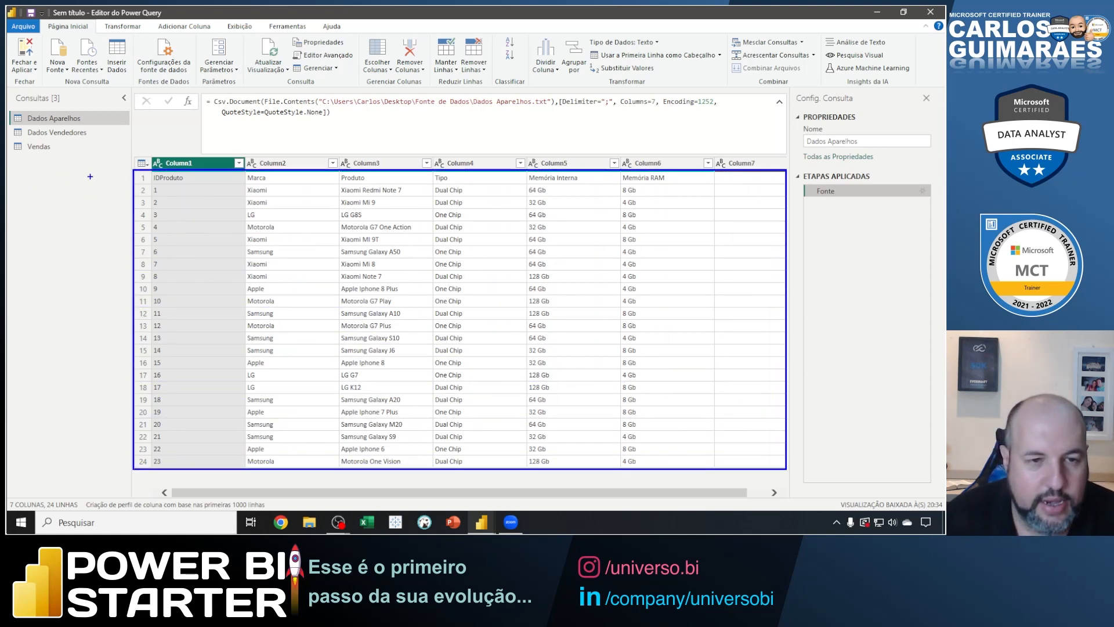
pyautogui.moveTo(137, 180); pyautogui.dragTo(79, 222)
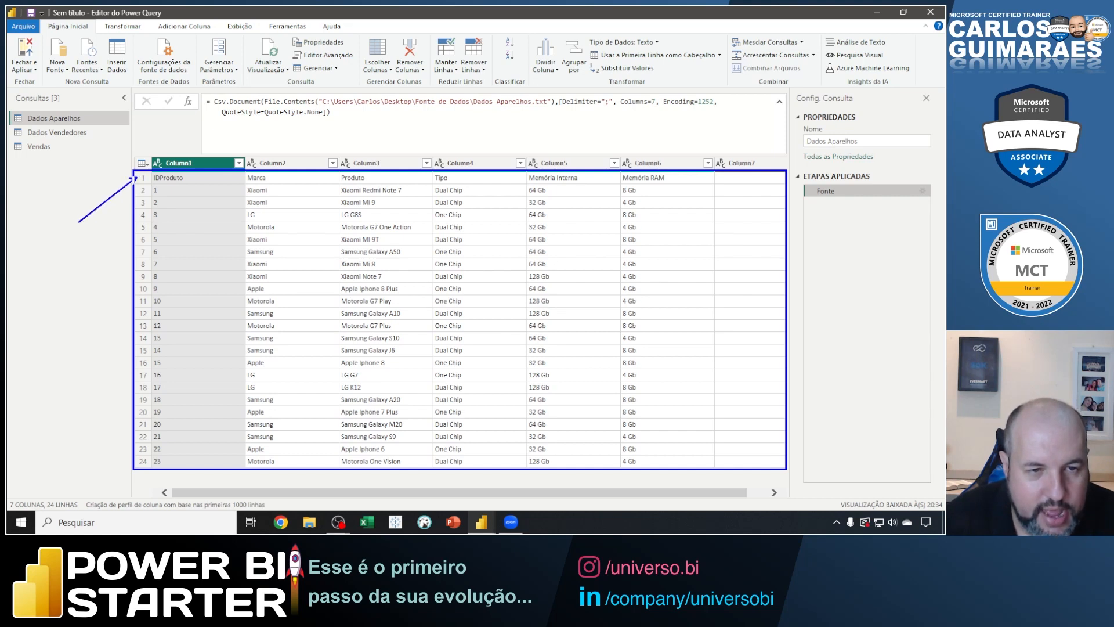
pyautogui.moveTo(153, 182); pyautogui.dragTo(183, 181)
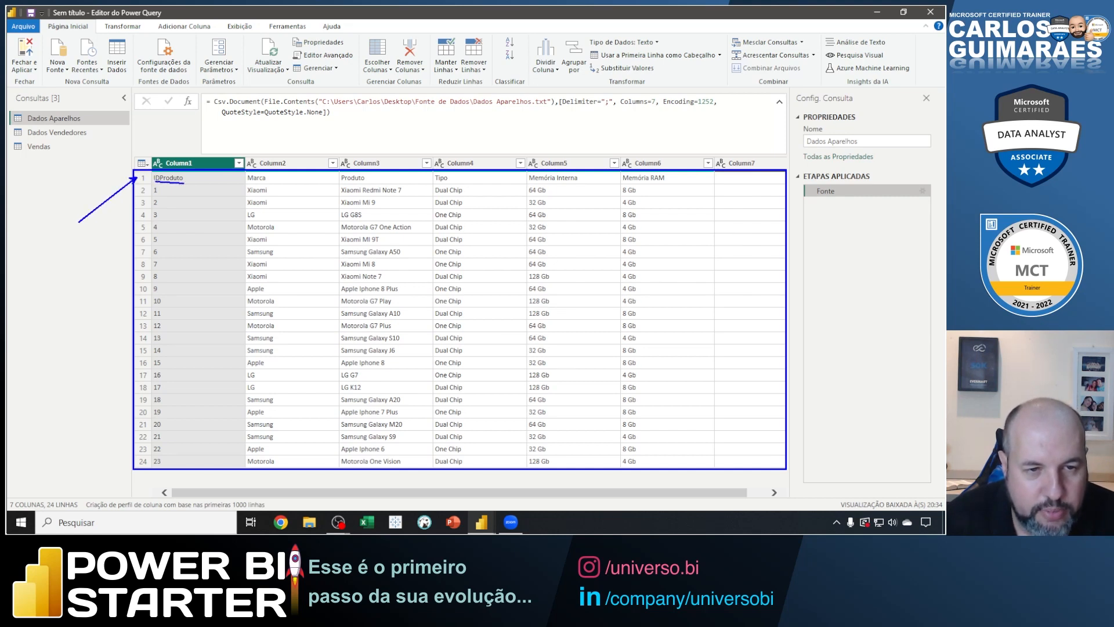
pyautogui.moveTo(253, 182); pyautogui.dragTo(267, 182)
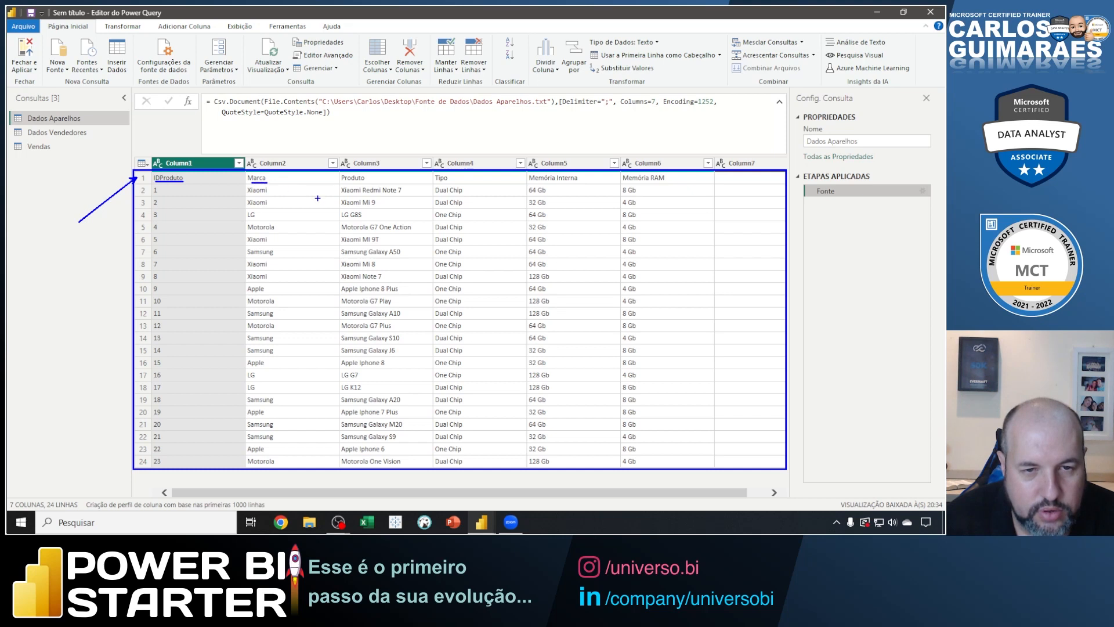
pyautogui.moveTo(342, 182); pyautogui.dragTo(364, 182)
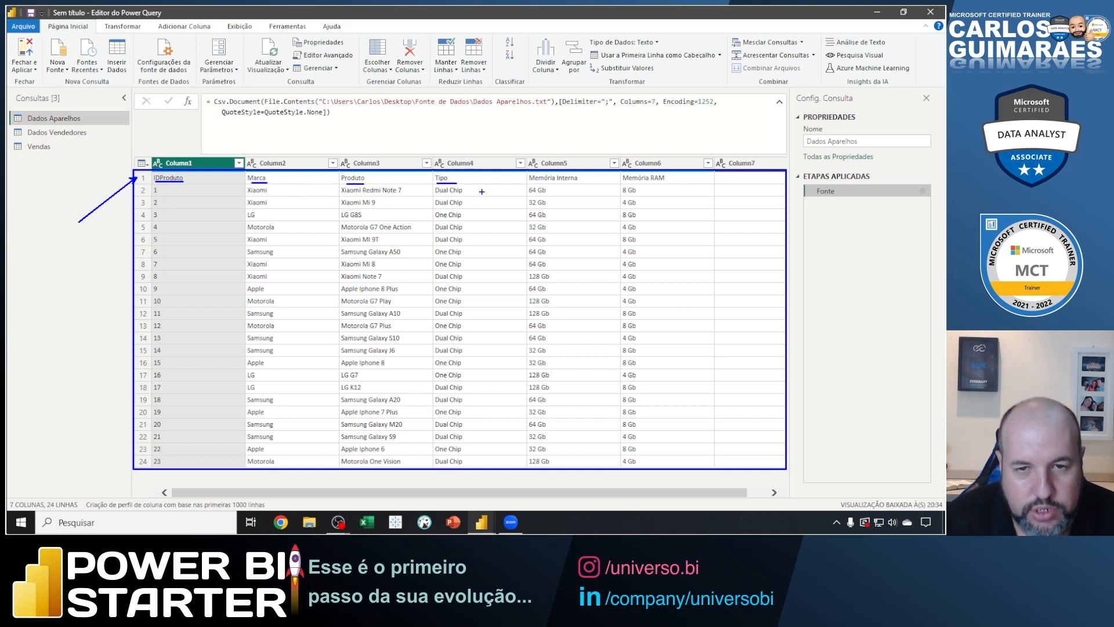
pyautogui.moveTo(537, 182); pyautogui.dragTo(576, 182)
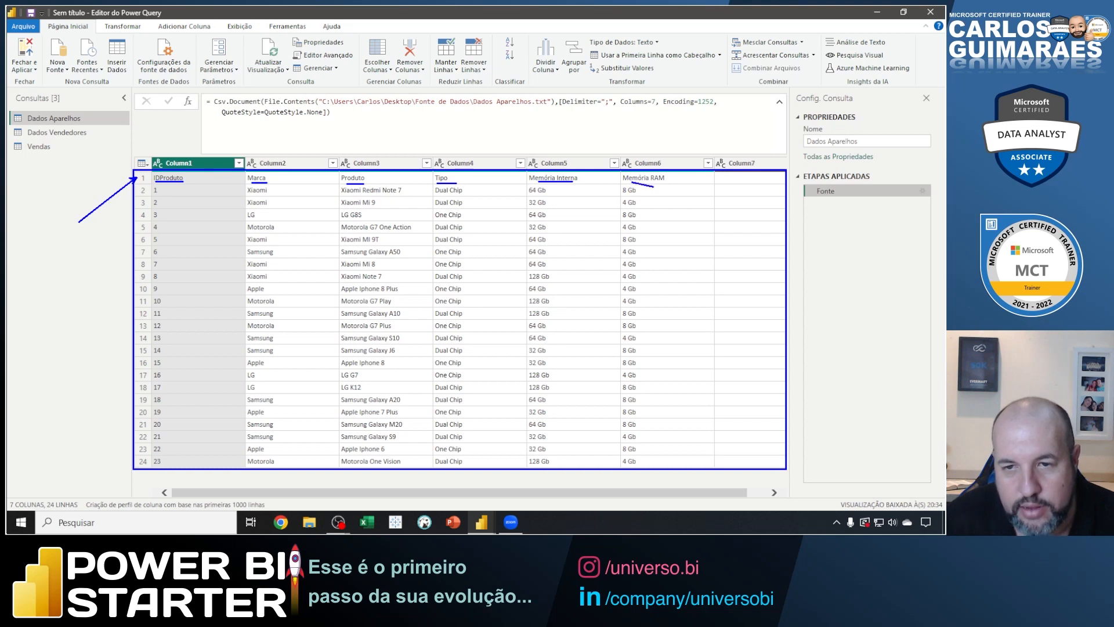
pyautogui.moveTo(623, 183); pyautogui.dragTo(660, 182)
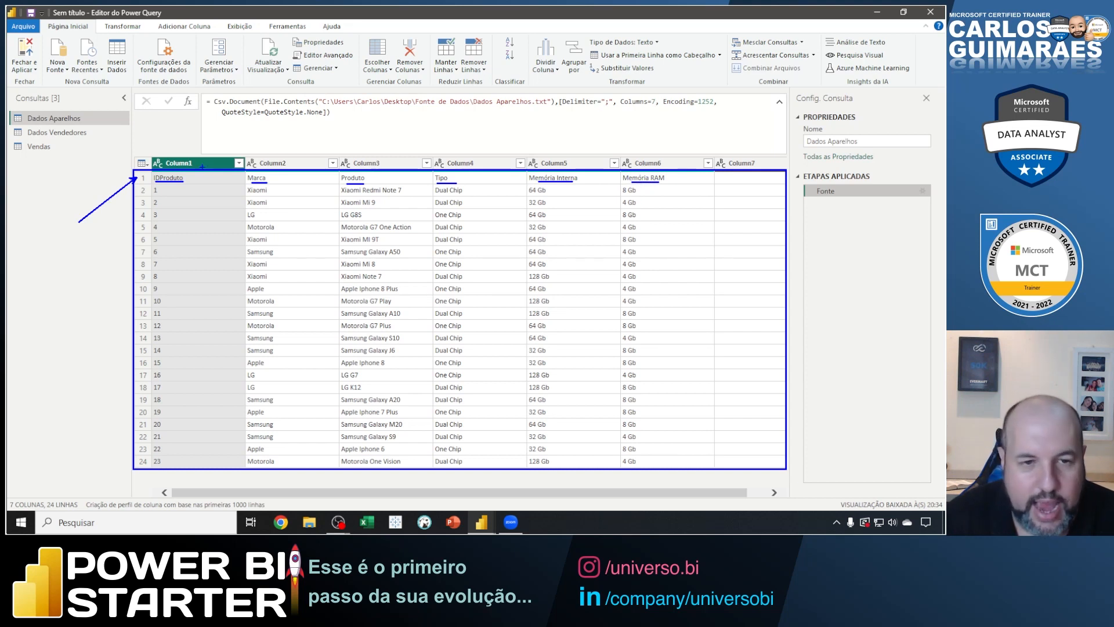
pyautogui.moveTo(130, 153)
pyautogui.mouseDown()
pyautogui.moveTo(751, 185)
pyautogui.moveTo(787, 169)
pyautogui.mouseUp()
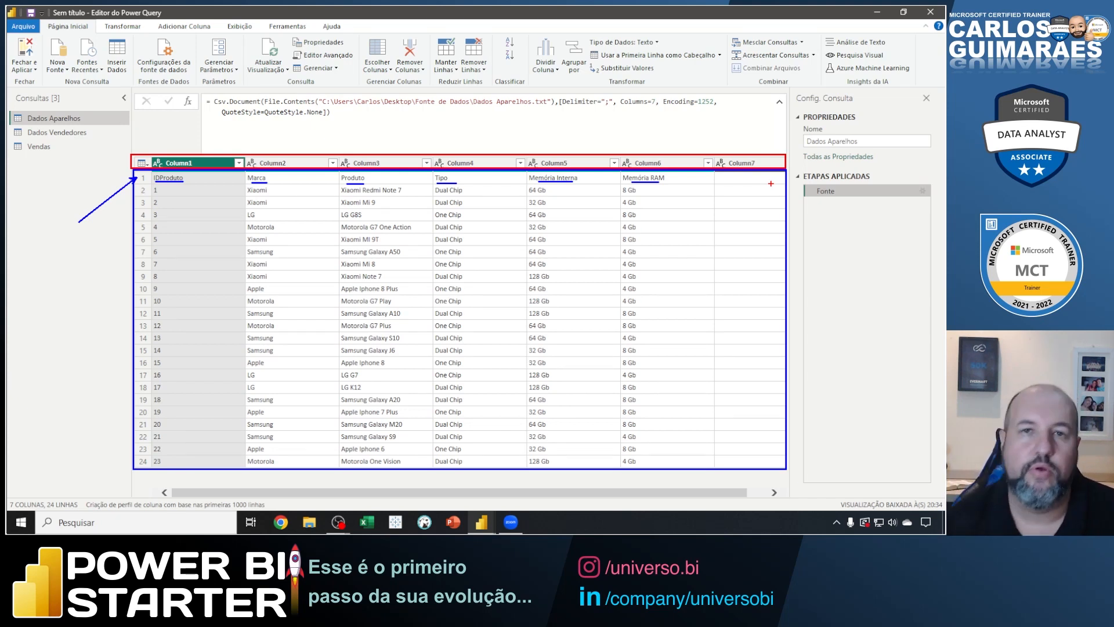
pyautogui.press('Escape')
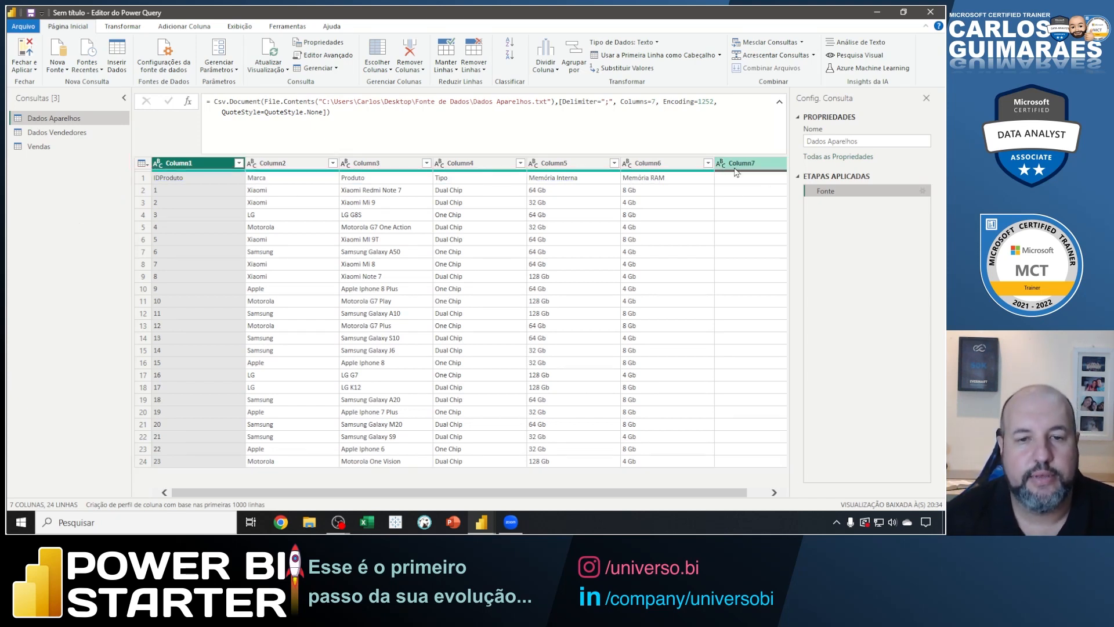
# Point an arrow at the table icon beside Column1, clear it, and use the first row of Dados Aparelhos as headers.
pyautogui.click(168, 180)
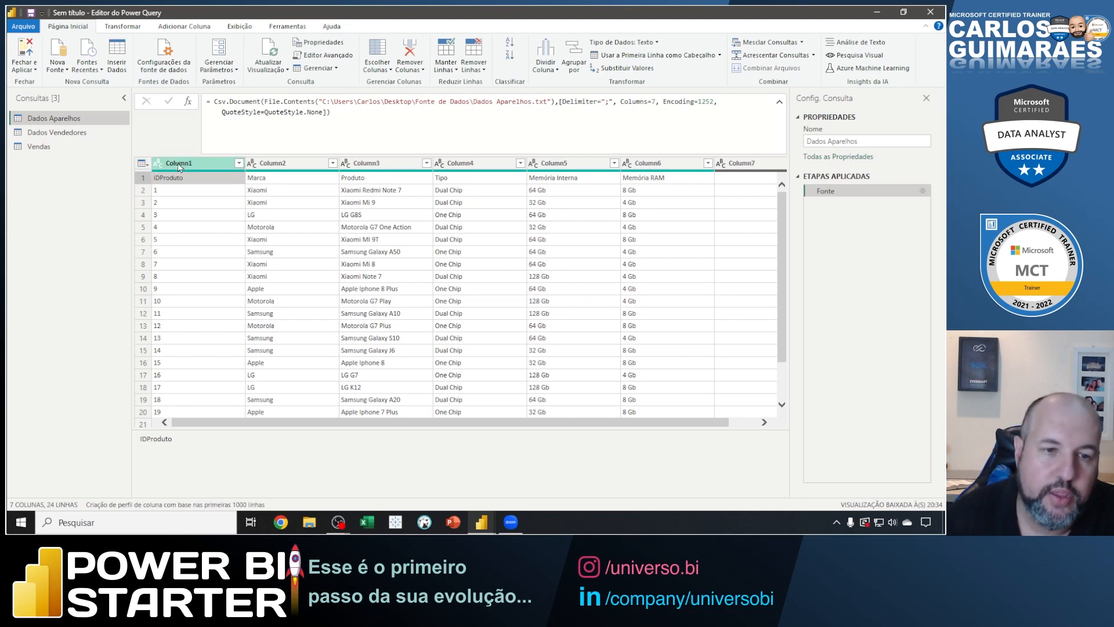
pyautogui.click(158, 165)
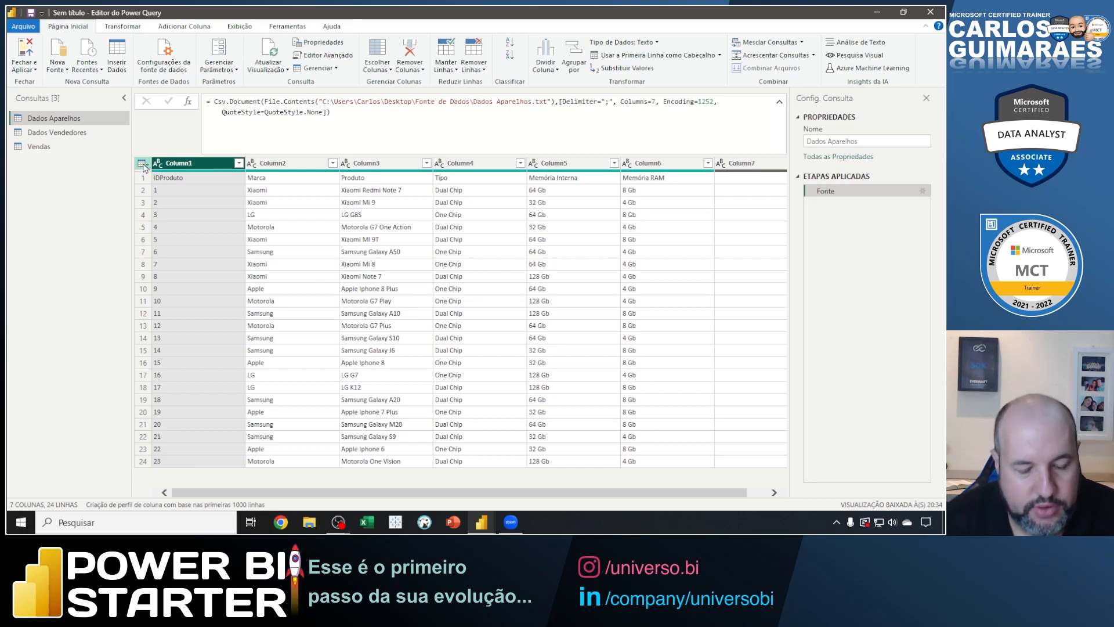
pyautogui.moveTo(134, 164); pyautogui.dragTo(90, 198)
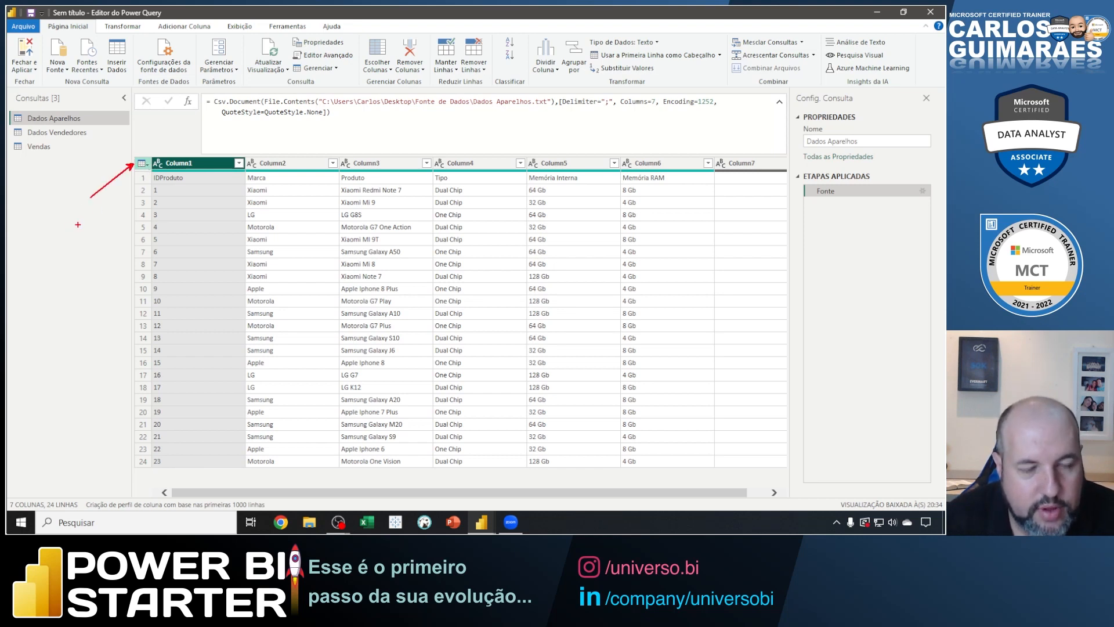
pyautogui.press('Escape')
pyautogui.click(142, 163)
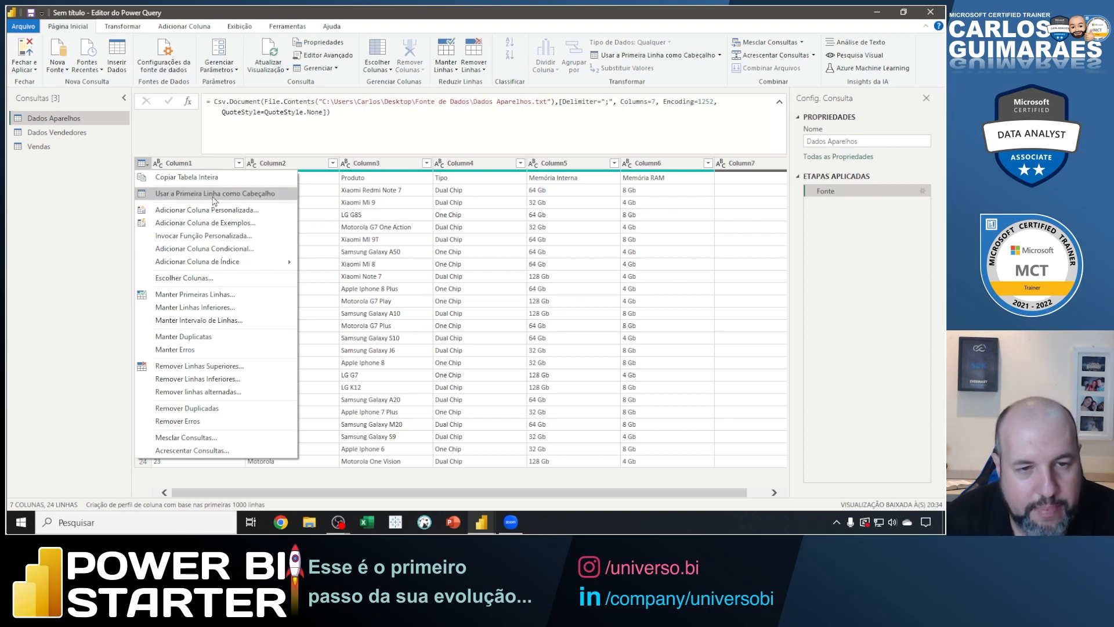
pyautogui.click(262, 199)
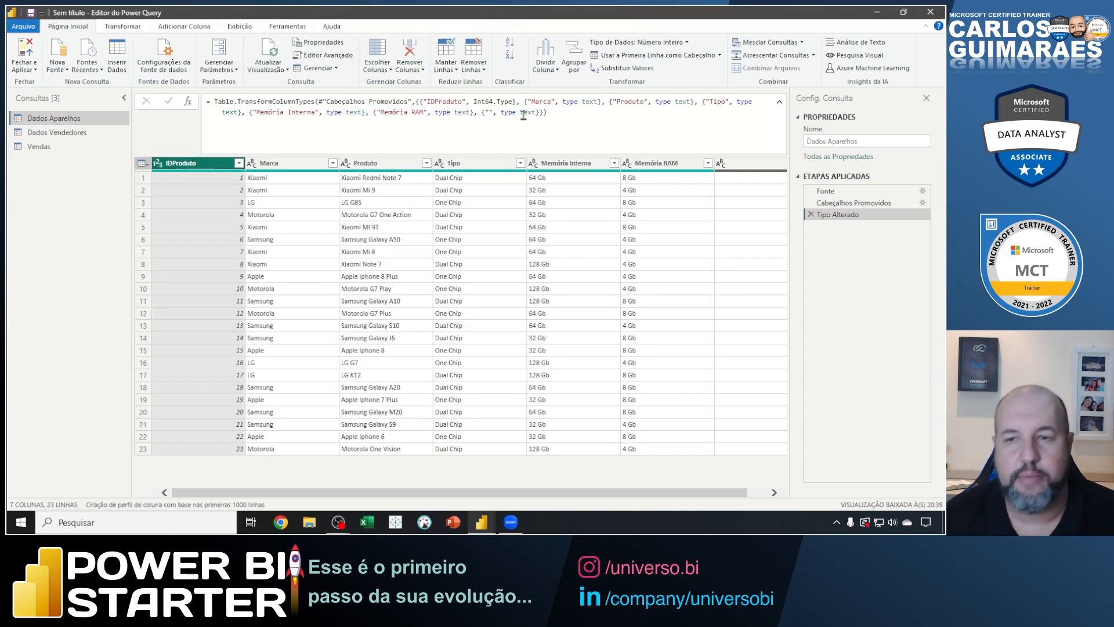
# Delete Tipo Alterado and Cabeçalhos Promovidos once more, reapply the first row as headers, and show the Tipo Alterado step.
pyautogui.click(811, 215)
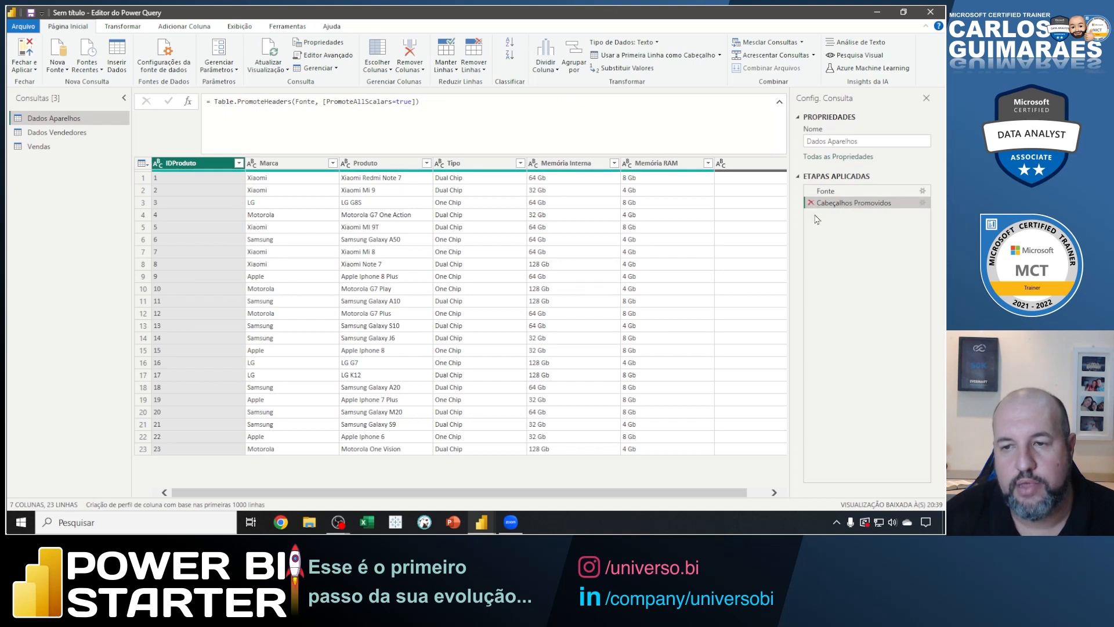
pyautogui.click(811, 203)
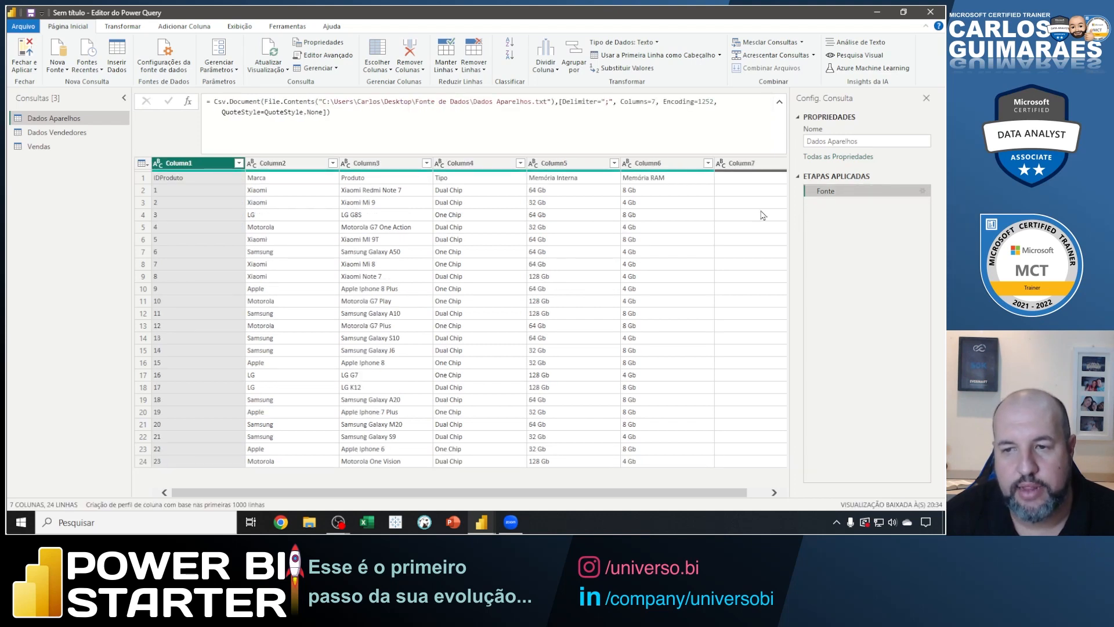
pyautogui.click(145, 165)
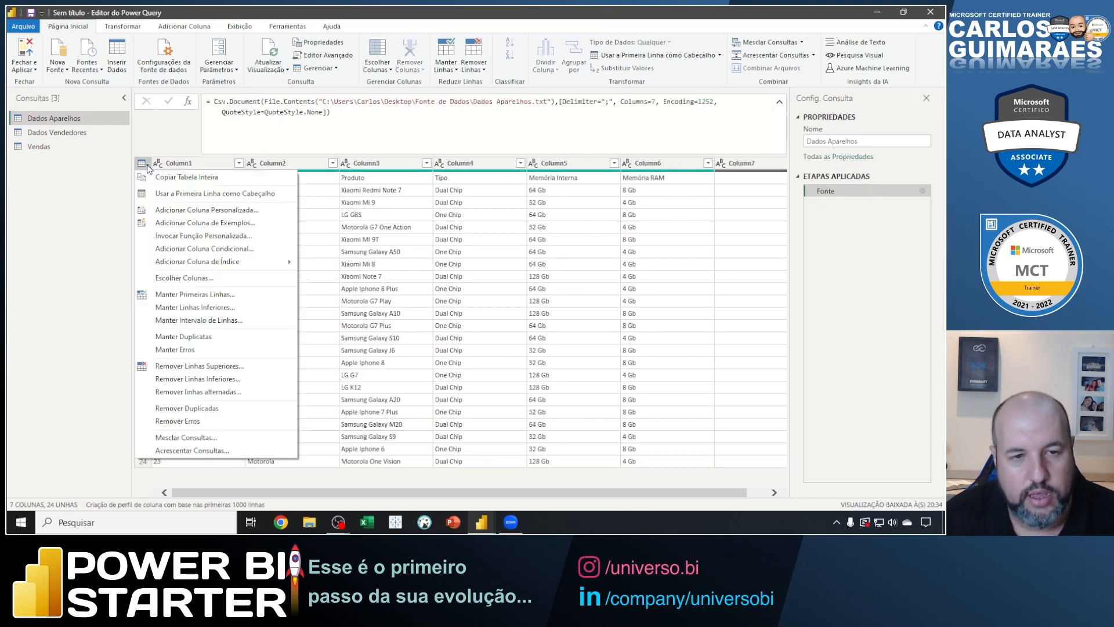
pyautogui.click(158, 197)
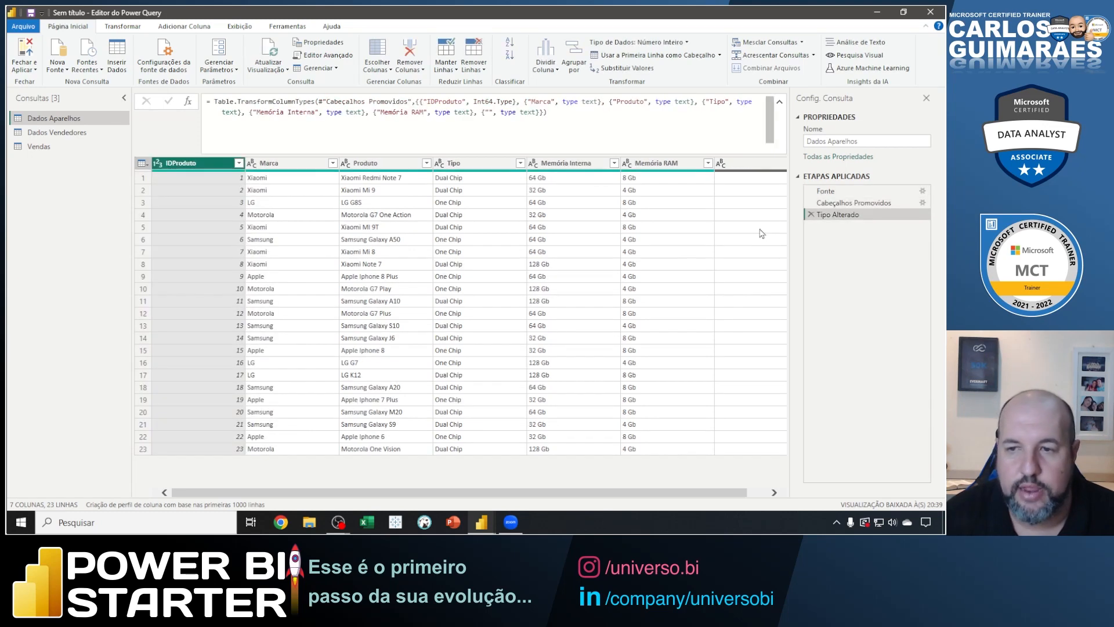
pyautogui.click(842, 216)
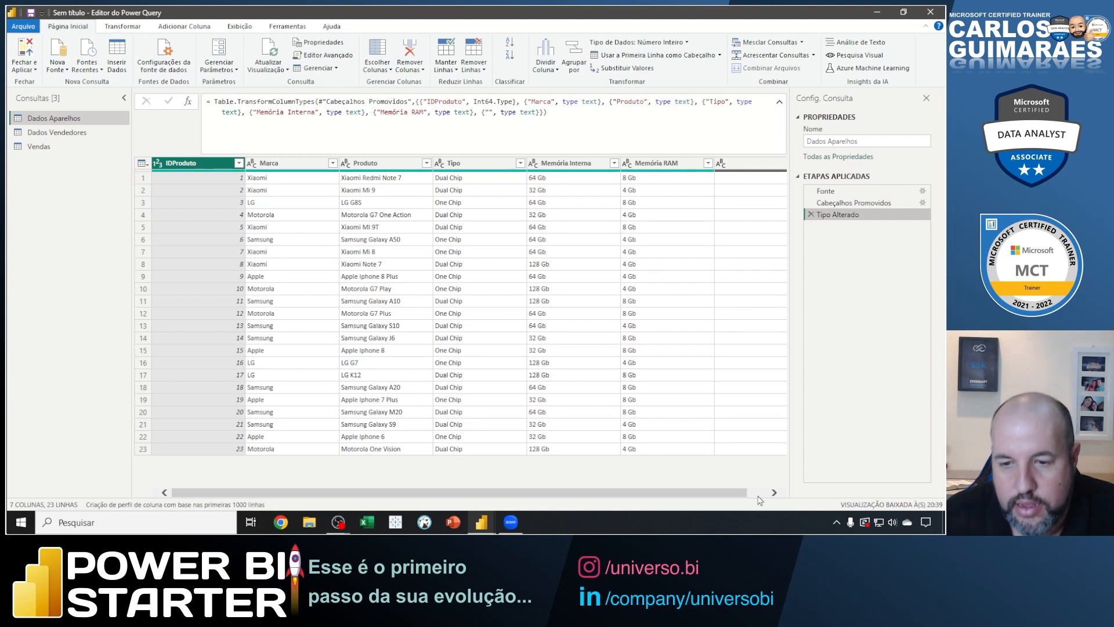
# Remove the unnamed empty column after Memória RAM and the Tipo column from Dados Aparelhos.
pyautogui.hscroll(2, 761, 499)
pyautogui.click(721, 173)
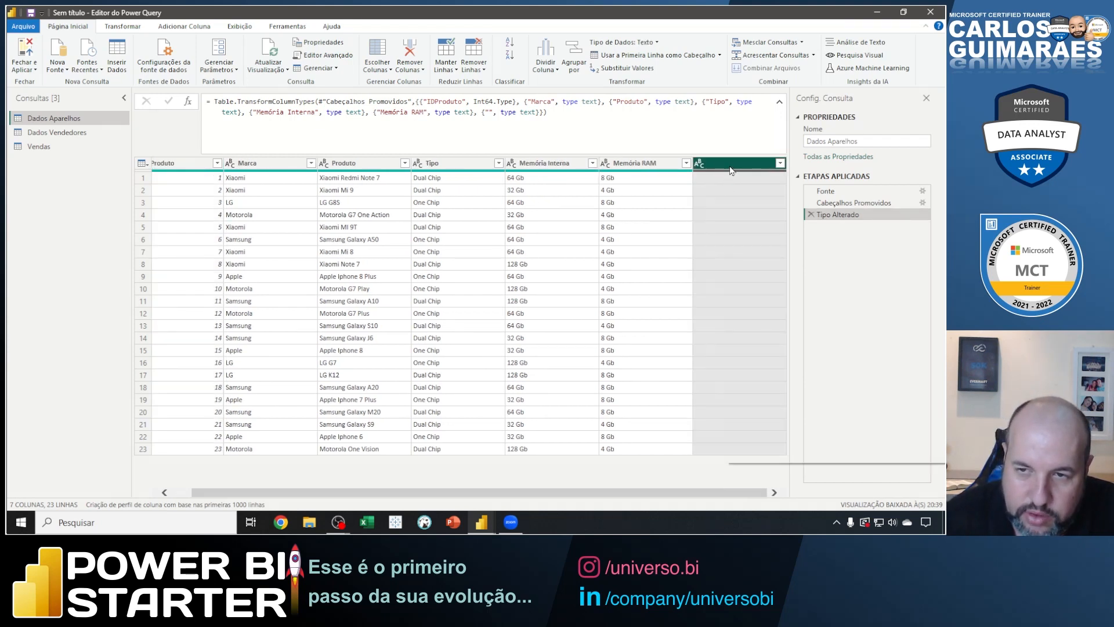
pyautogui.rightClick(730, 170)
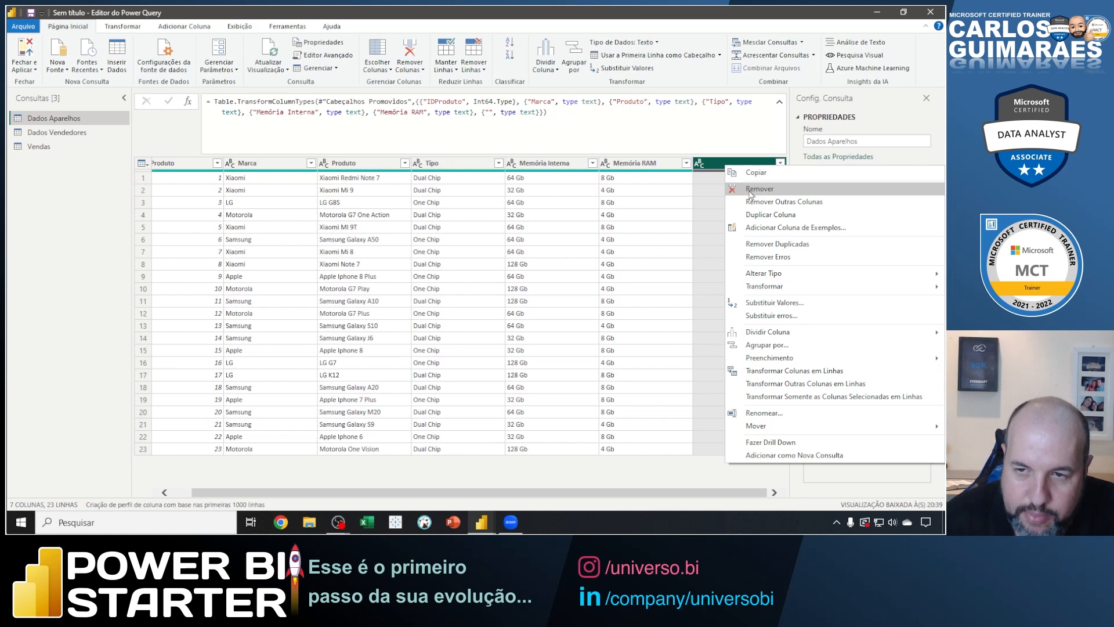
pyautogui.click(718, 203)
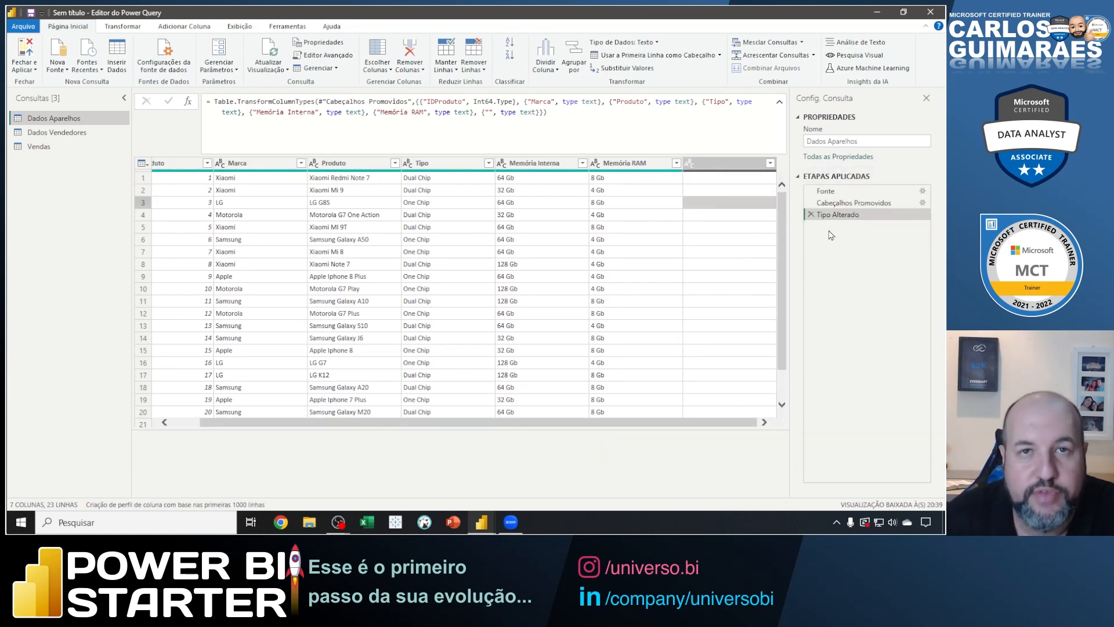
pyautogui.rightClick(732, 169)
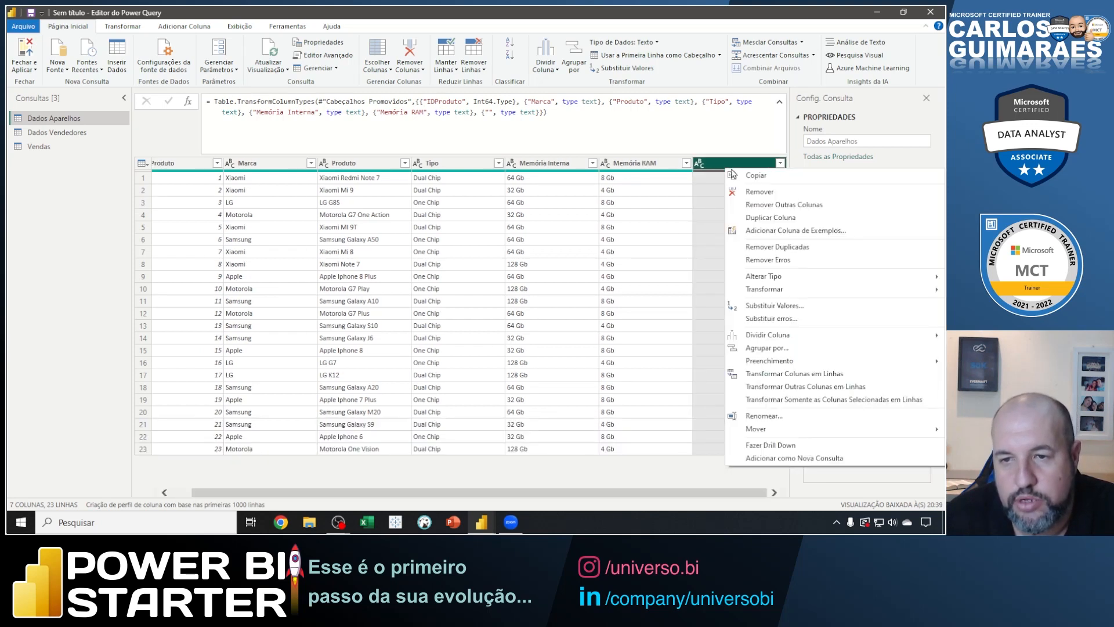
pyautogui.click(749, 192)
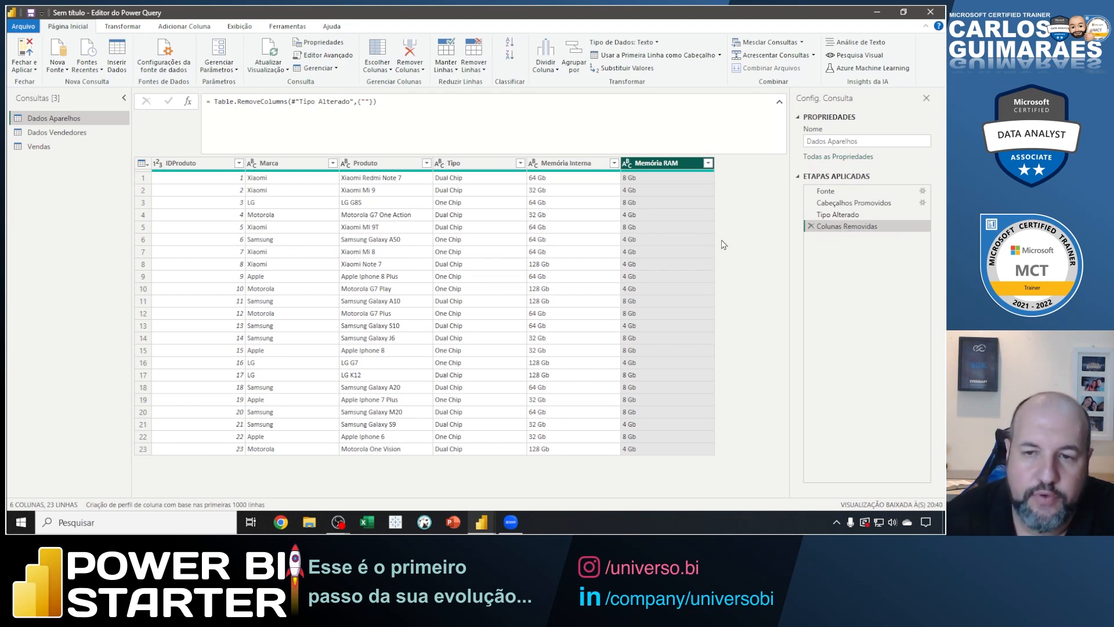
pyautogui.rightClick(463, 166)
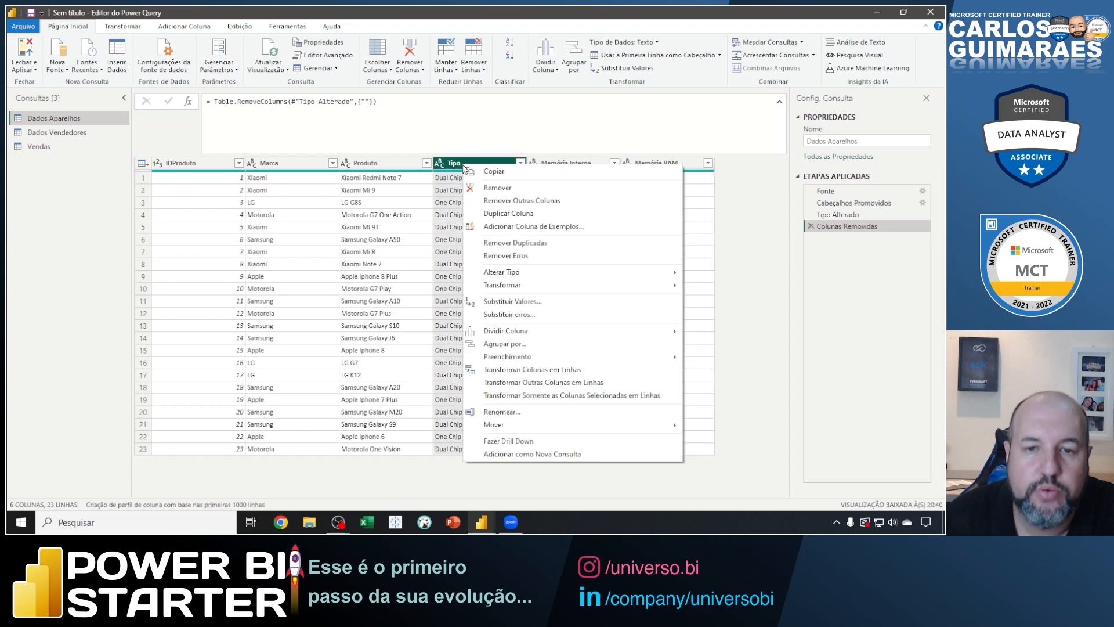
pyautogui.click(482, 188)
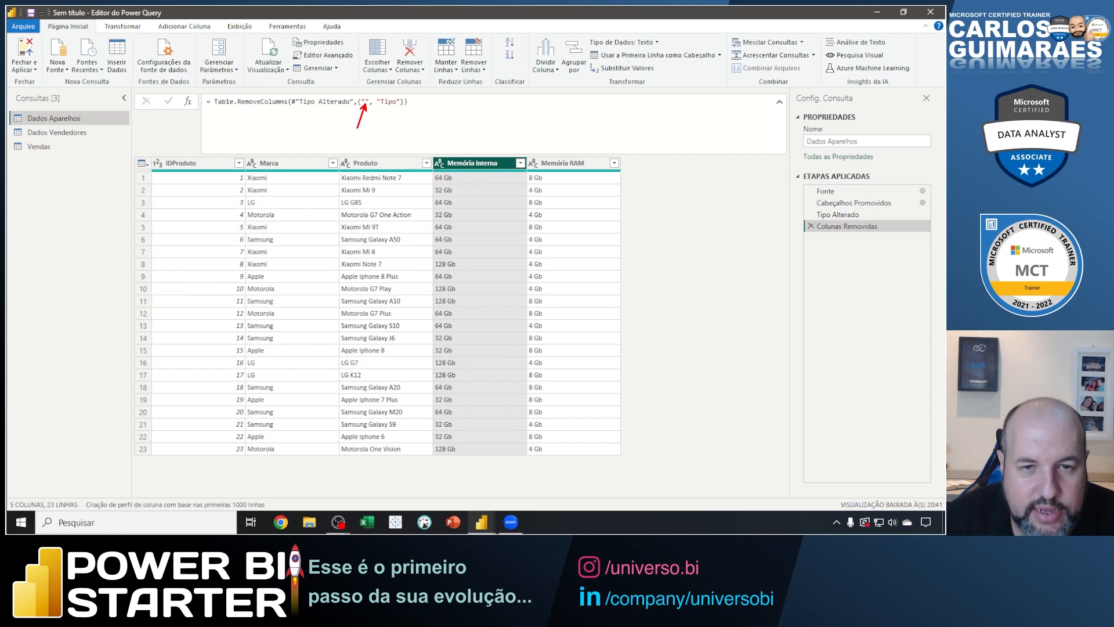
# Point arrows at the removed column names in the Table.RemoveColumns formula and down the applied steps, and clear the marks.
pyautogui.moveTo(387, 106); pyautogui.dragTo(400, 135)
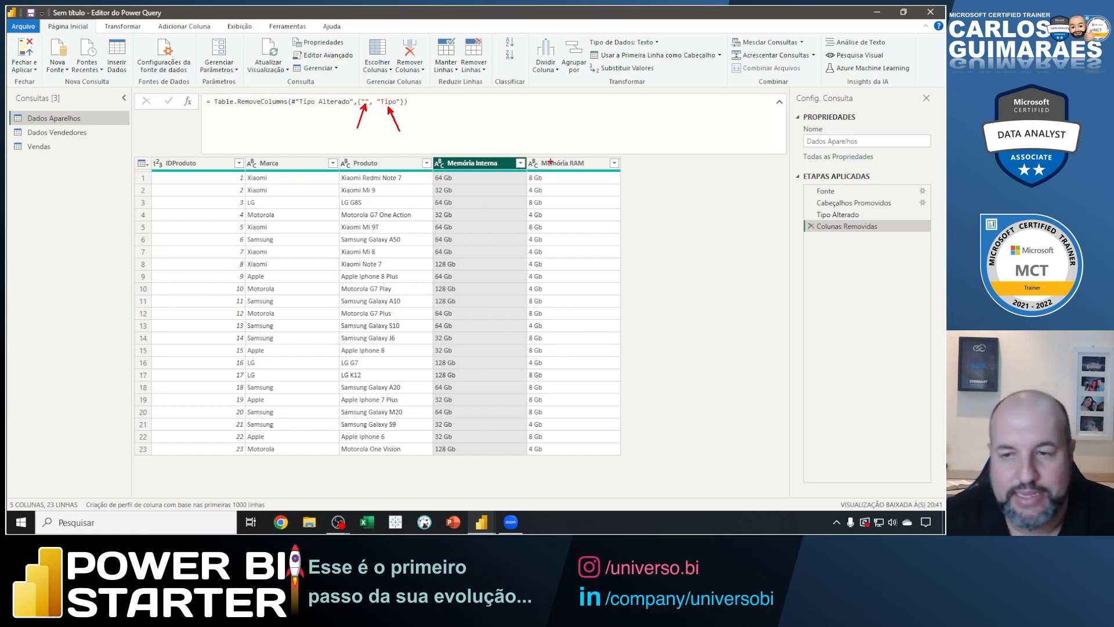
pyautogui.moveTo(792, 146)
pyautogui.mouseDown()
pyautogui.moveTo(847, 211)
pyautogui.moveTo(848, 259)
pyautogui.moveTo(860, 246)
pyautogui.moveTo(839, 245)
pyautogui.mouseUp()
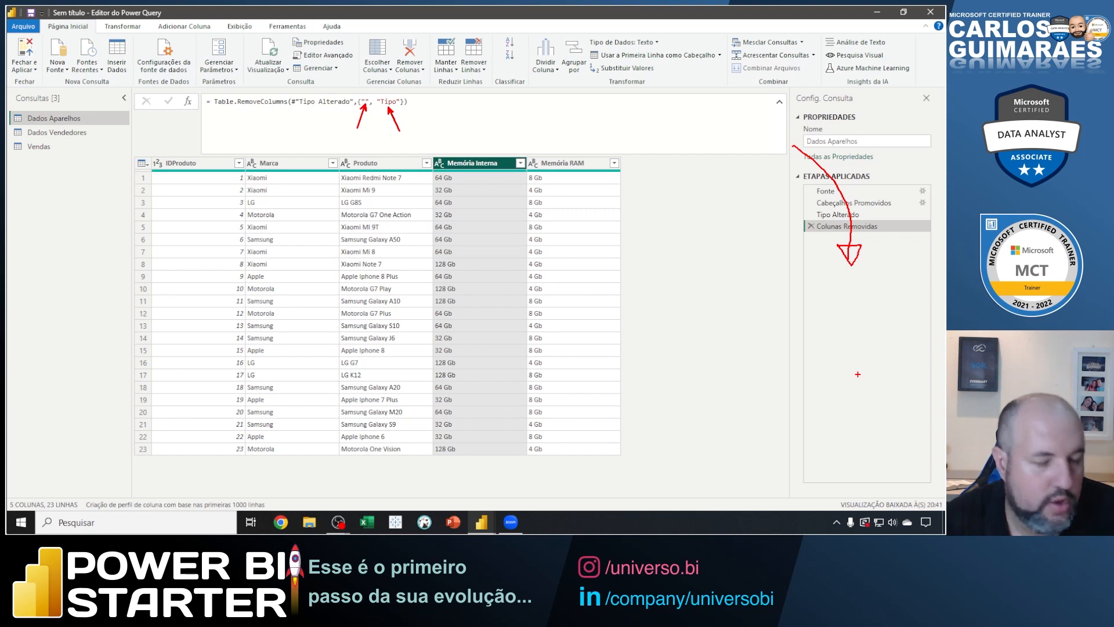
pyautogui.press('Escape')
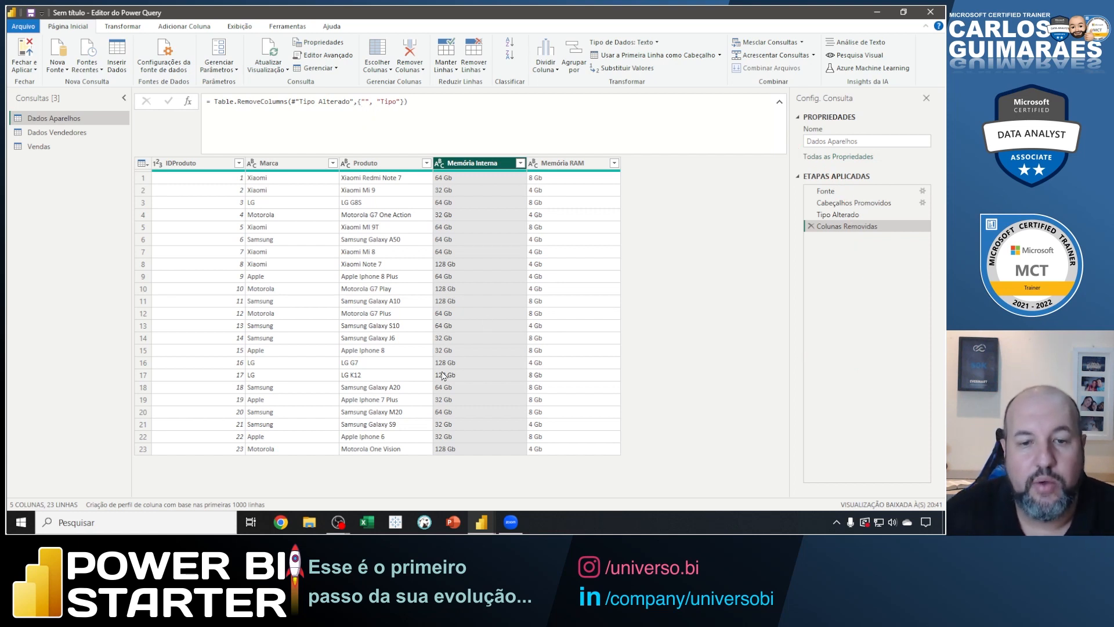
# Switch to File Explorer and open the Fonte de Dados folder from the desktop.
pyautogui.click(366, 521)
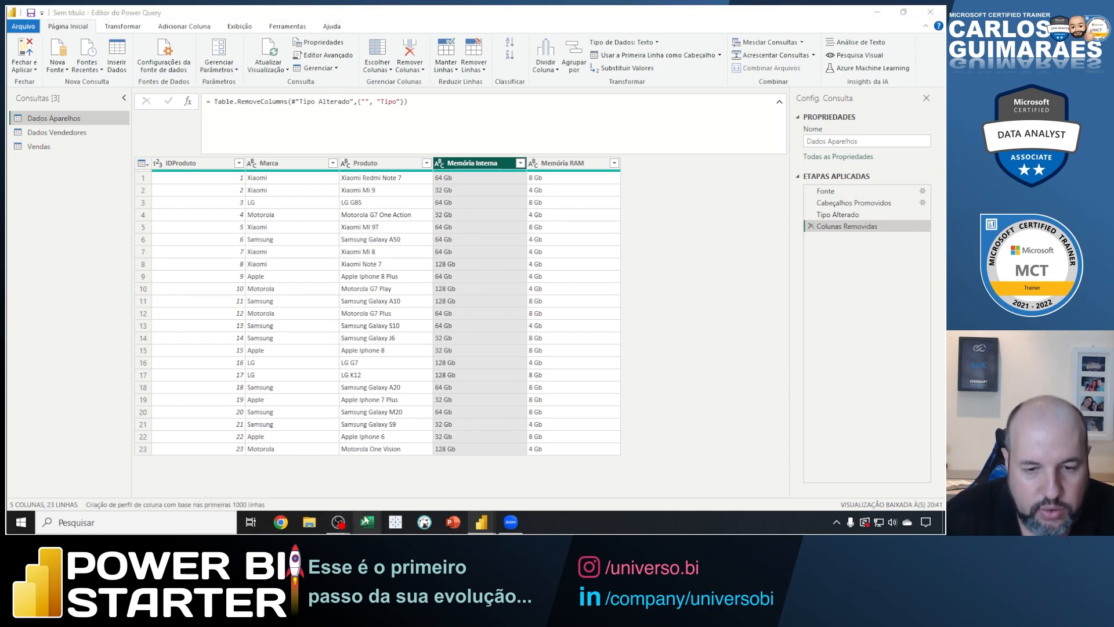
pyautogui.click(309, 521)
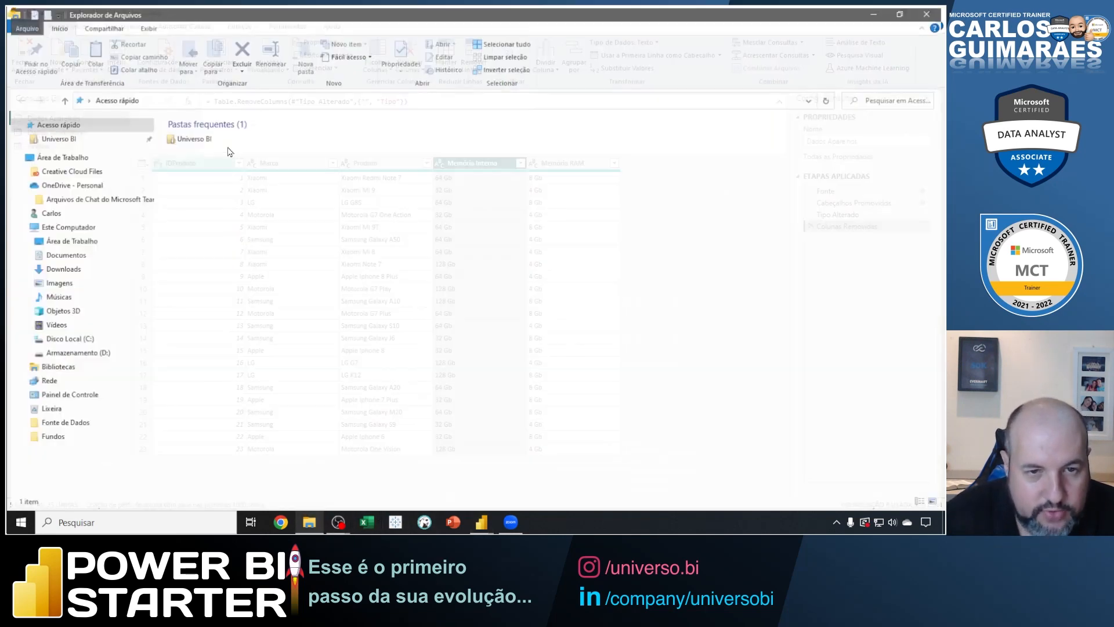
pyautogui.click(81, 139)
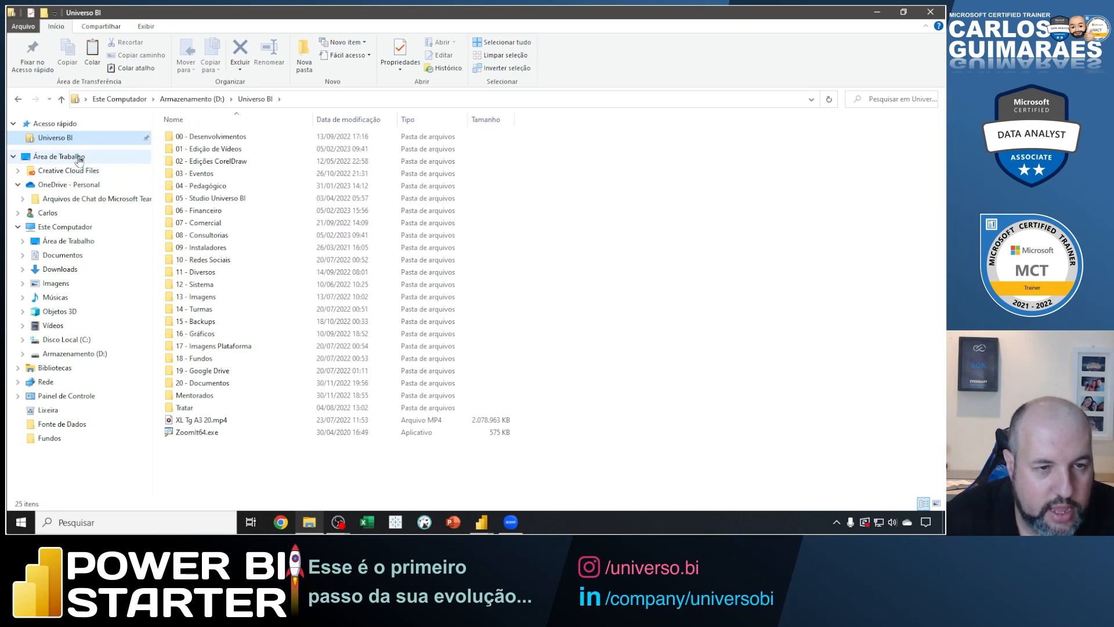
pyautogui.click(79, 159)
pyautogui.doubleClick(472, 292)
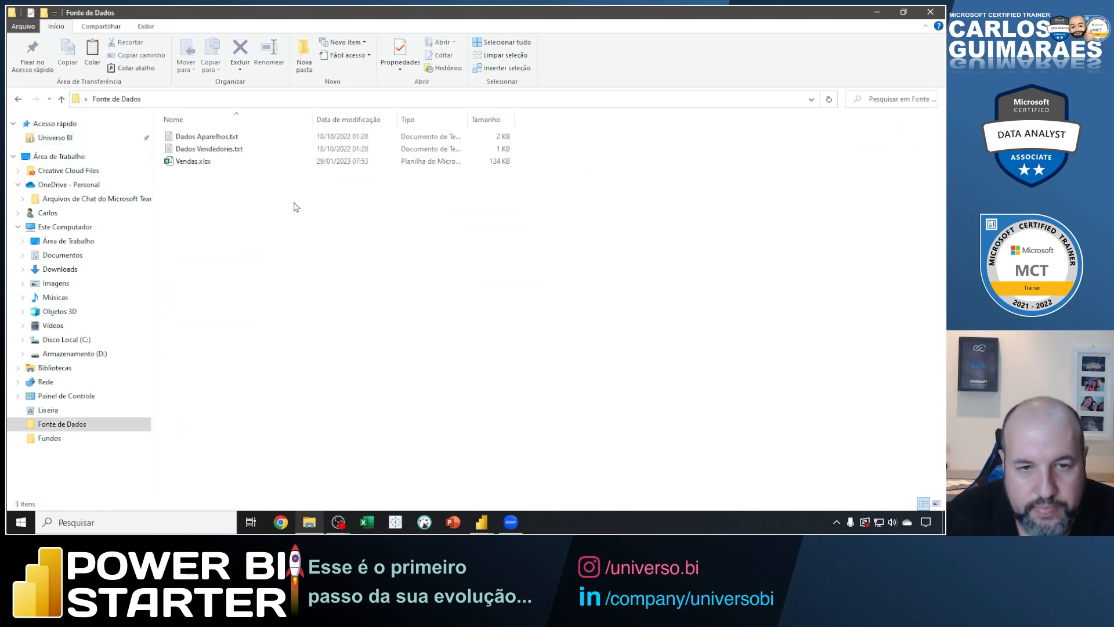
# Open Dados Aparelhos.txt in Notepad, inspect the end of its last row, and close both the file and the folder.
pyautogui.doubleClick(207, 139)
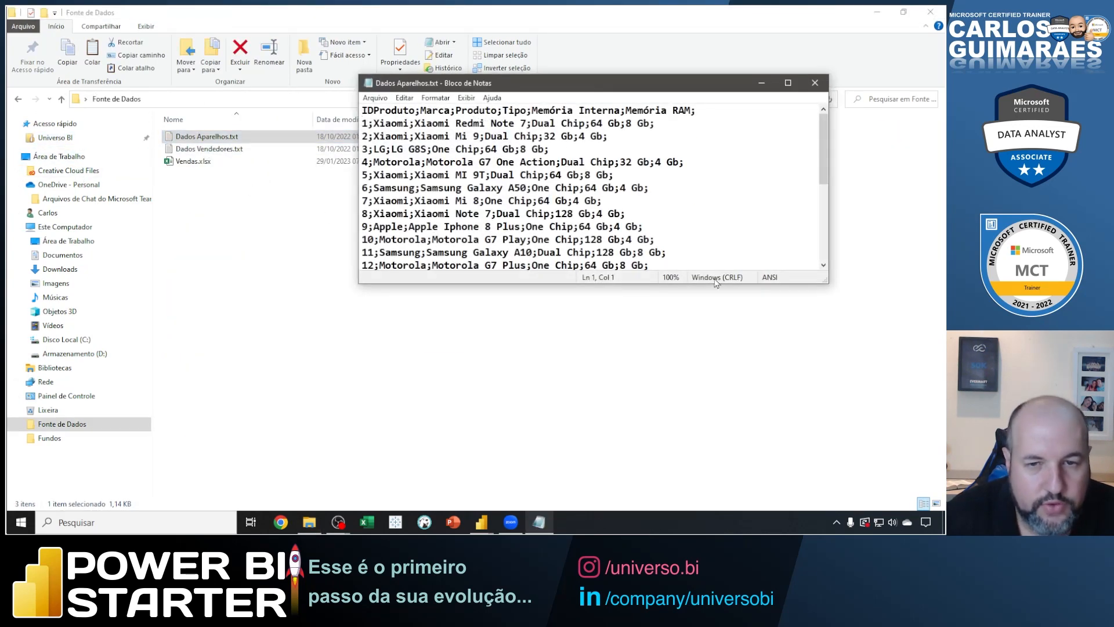
pyautogui.click(788, 83)
pyautogui.click(336, 335)
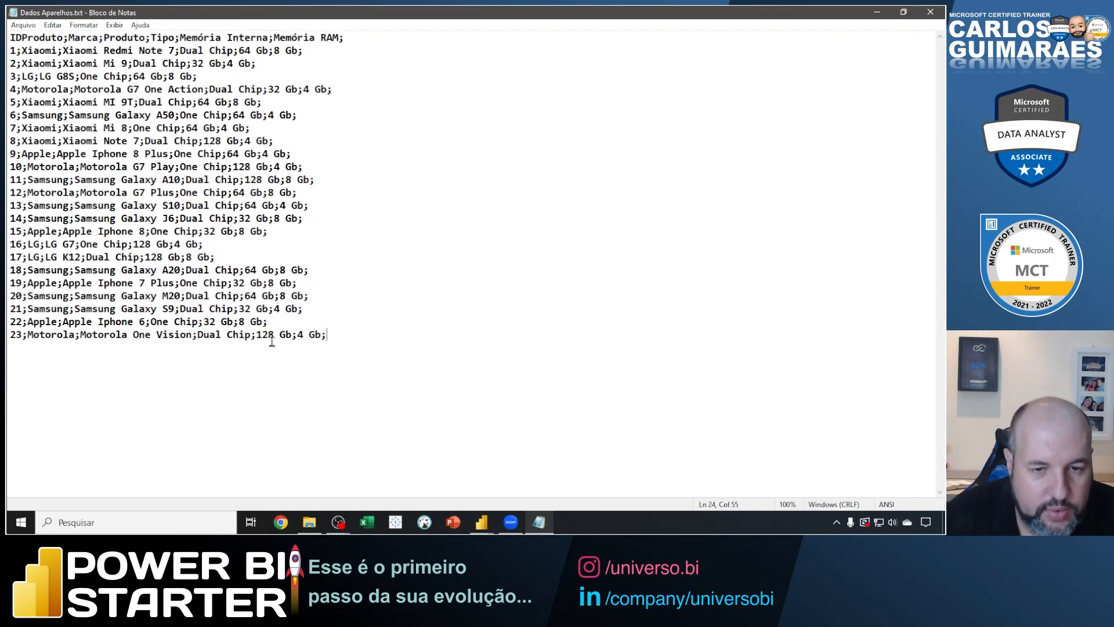
pyautogui.click(15, 348)
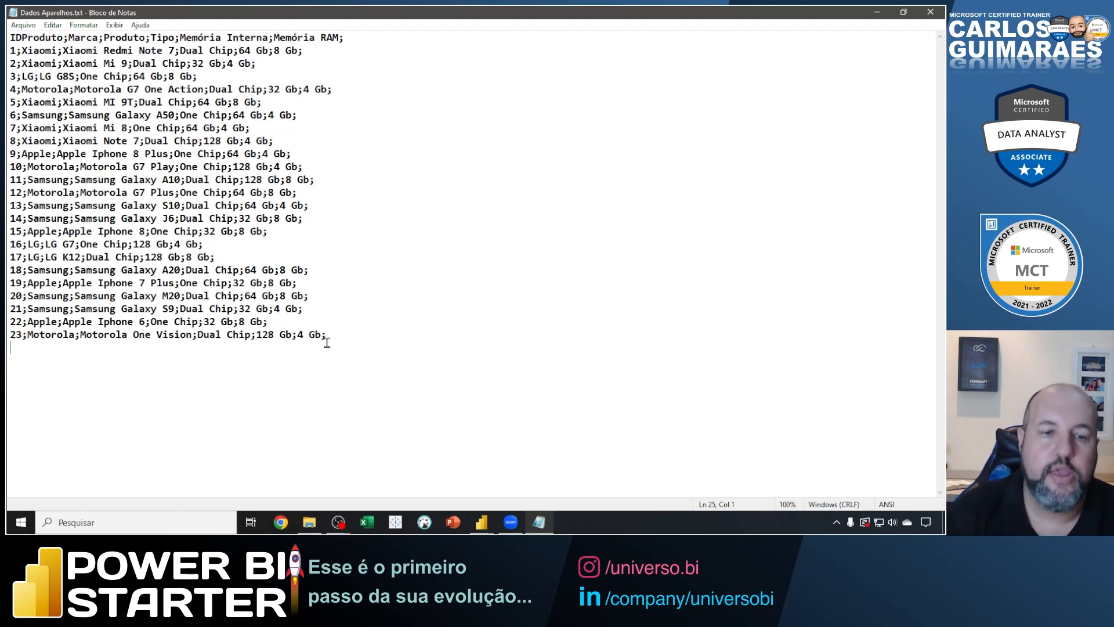
pyautogui.click(931, 13)
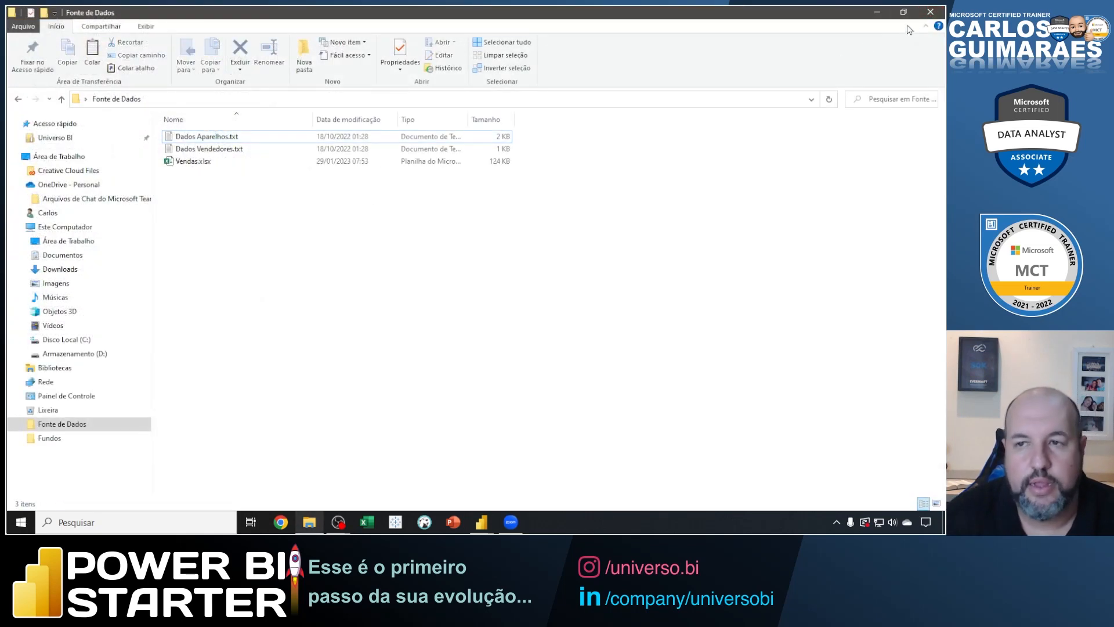
pyautogui.click(922, 14)
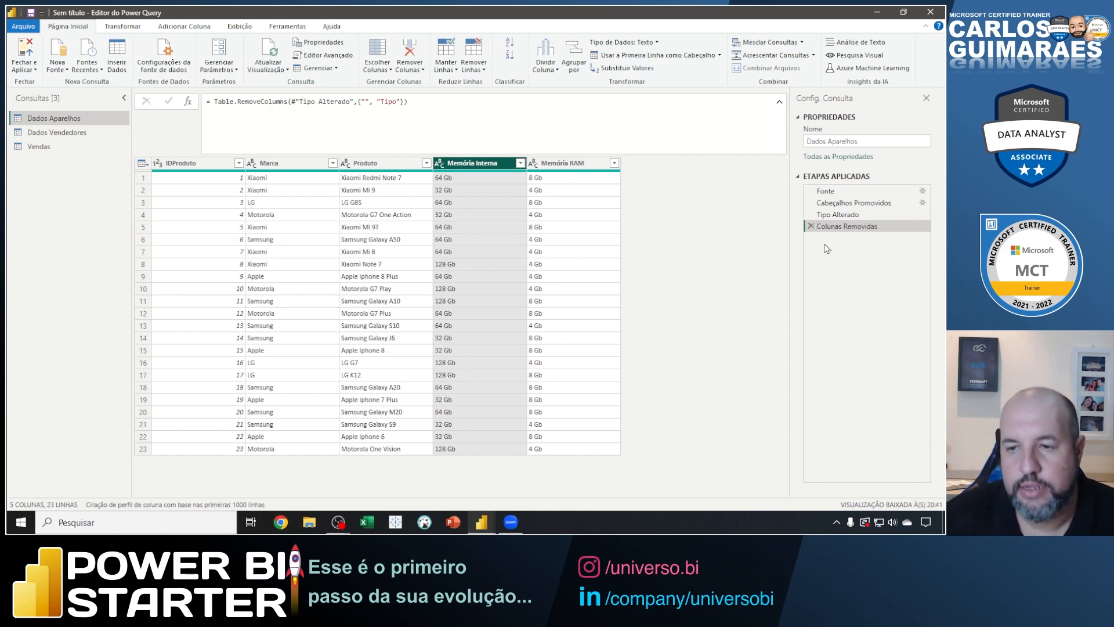
# Point out the delete mark of the Colunas Removidas step with an arrow, clear it, and delete that step.
pyautogui.moveTo(812, 230); pyautogui.dragTo(831, 274)
pyautogui.press('Escape')
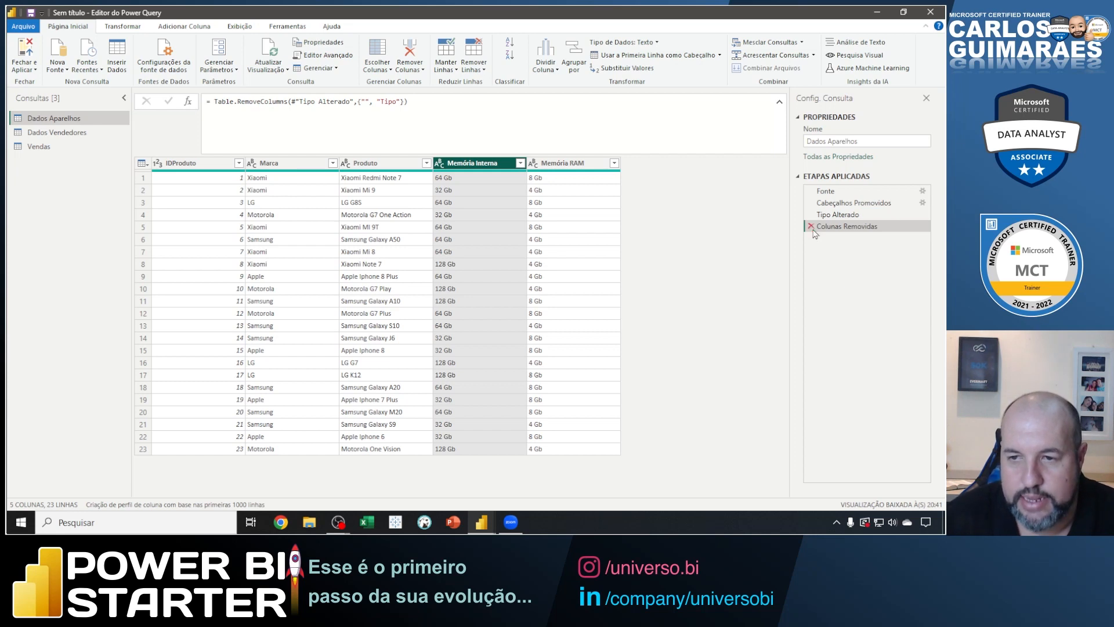
pyautogui.click(812, 228)
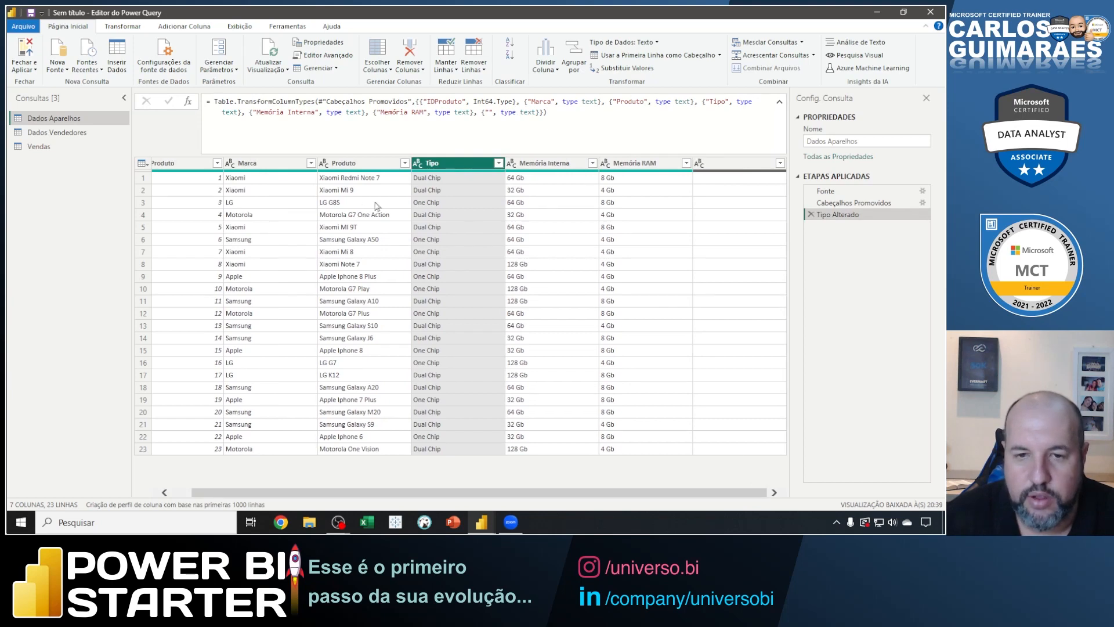
# Remove all columns from Marca through the unnamed last one in Dados Aparelhos.
pyautogui.moveTo(447, 493); pyautogui.dragTo(425, 494)
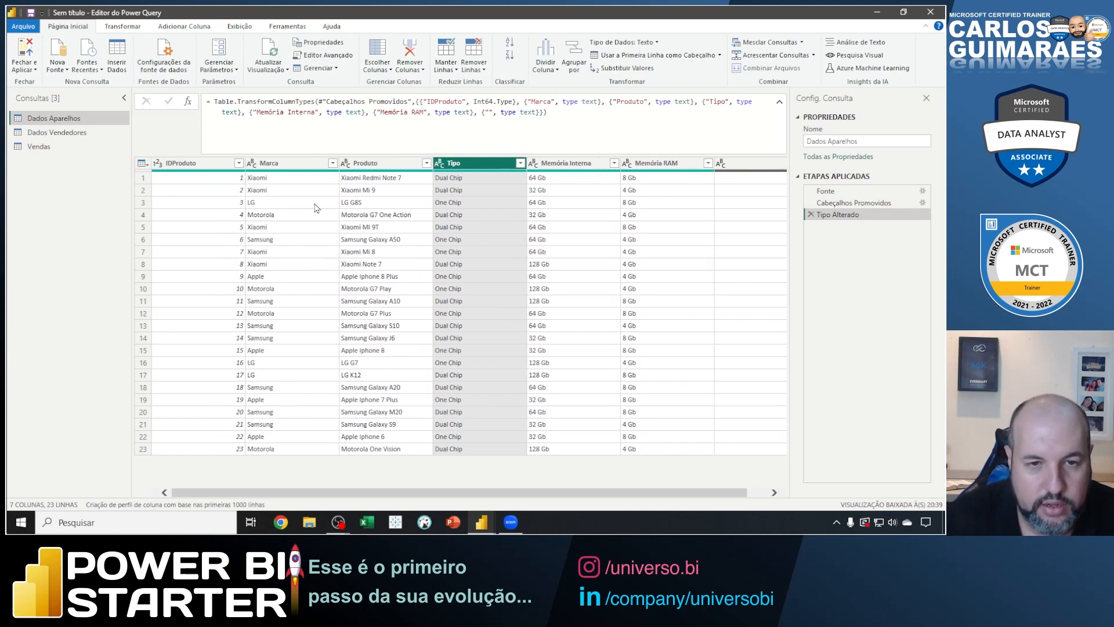
pyautogui.click(299, 164)
pyautogui.keyDown('shift'); pyautogui.click(744, 169); pyautogui.keyUp('shift')
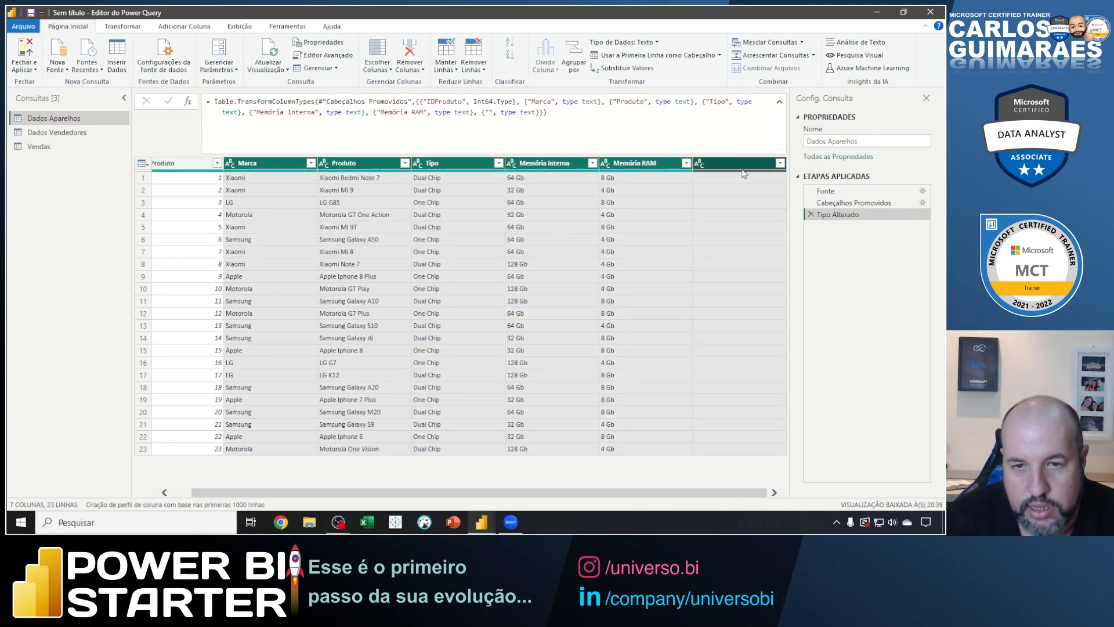
pyautogui.rightClick(727, 167)
pyautogui.click(745, 189)
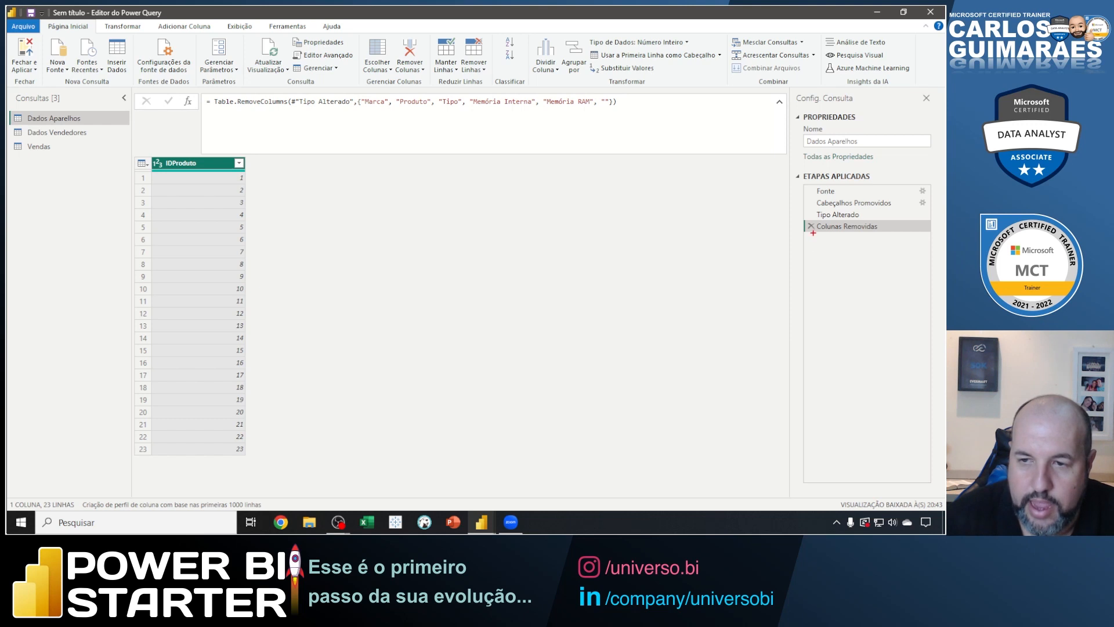
# Mark the Colunas Removidas step with an arrow, clear the mark, and delete the step to restore its columns.
pyautogui.moveTo(813, 232); pyautogui.dragTo(828, 271)
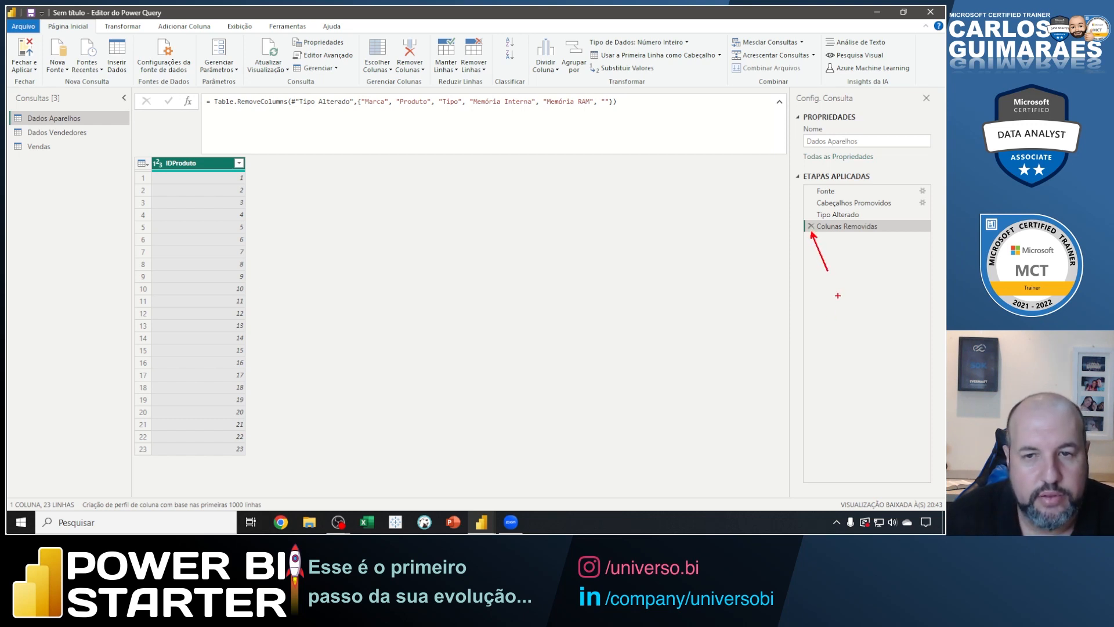
pyautogui.press('Escape')
pyautogui.click(811, 227)
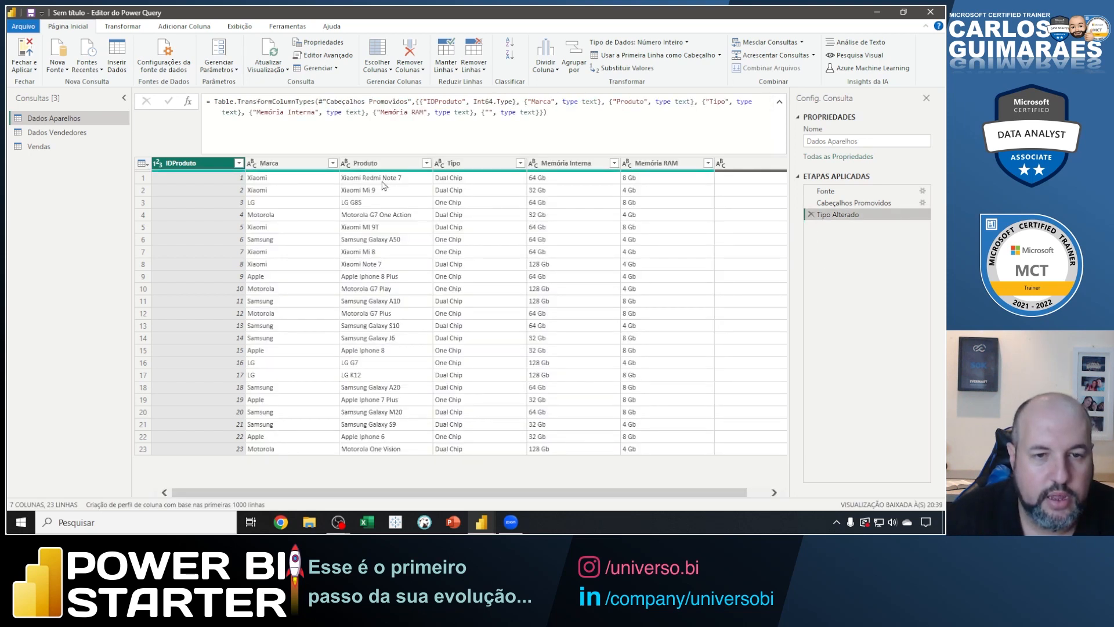
# Select the columns from Marca through the unnamed one again and remove them, leaving only IDProduto.
pyautogui.click(316, 164)
pyautogui.keyDown('shift'); pyautogui.click(750, 168); pyautogui.keyUp('shift')
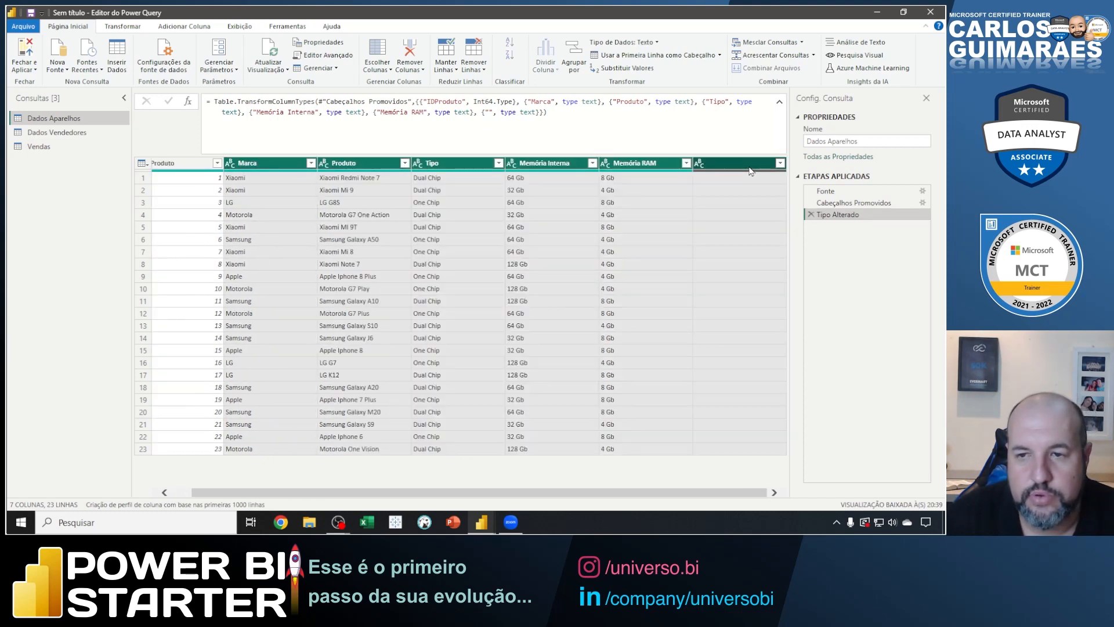
pyautogui.rightClick(722, 166)
pyautogui.click(758, 188)
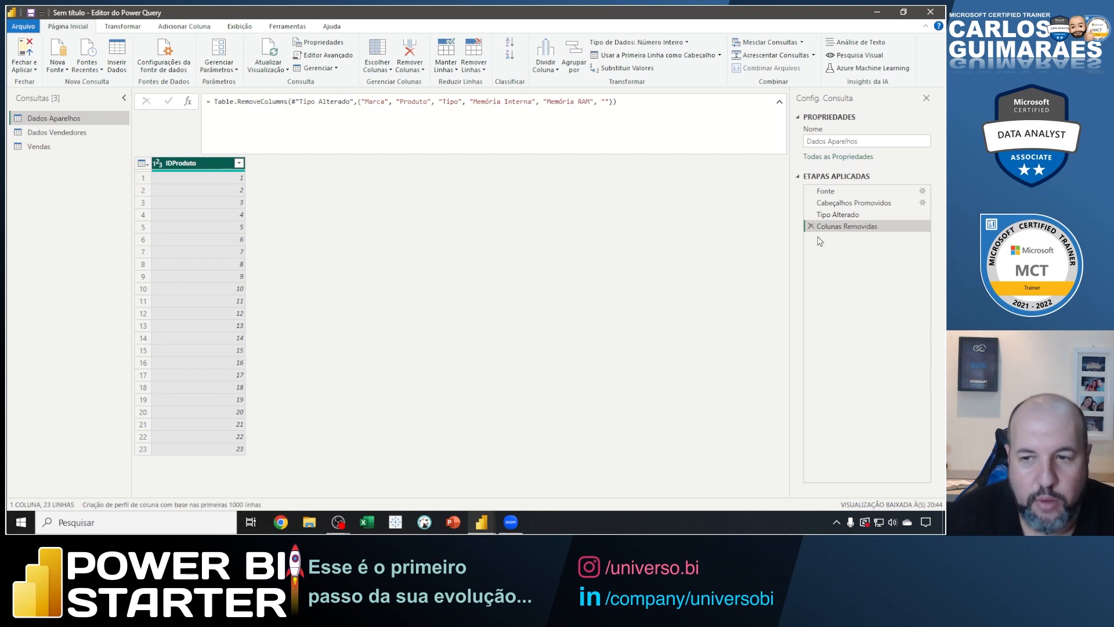
# Annotate the Colunas Removidas delete mark, strike through Marca and Produto in the formula, outline the table's empty area, and clear the marks.
pyautogui.moveTo(810, 228); pyautogui.dragTo(842, 286)
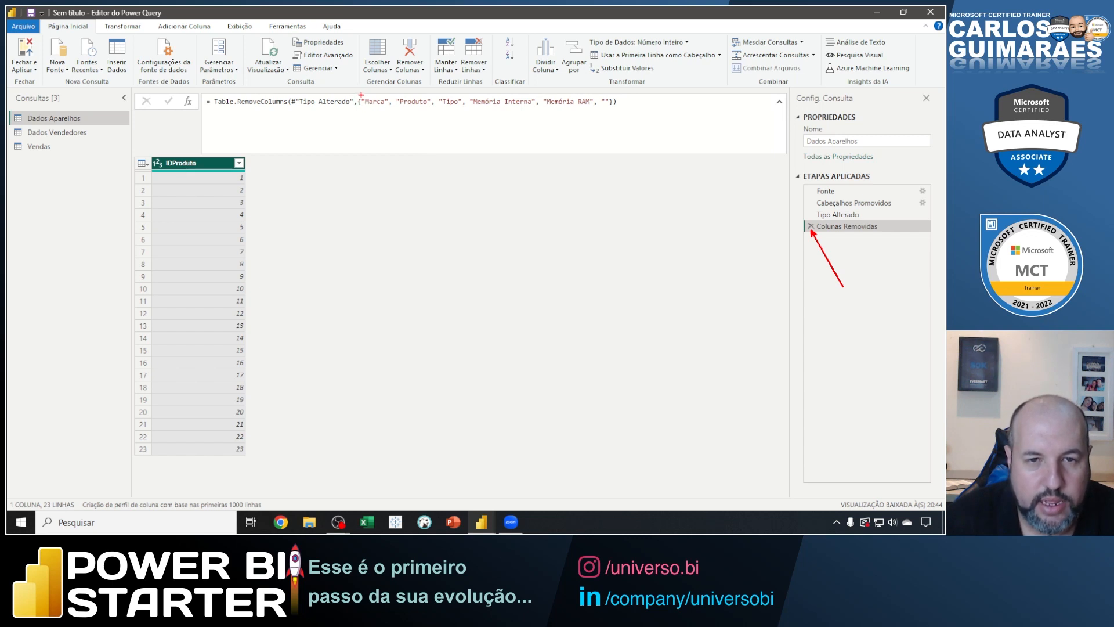
pyautogui.moveTo(361, 94); pyautogui.dragTo(429, 109)
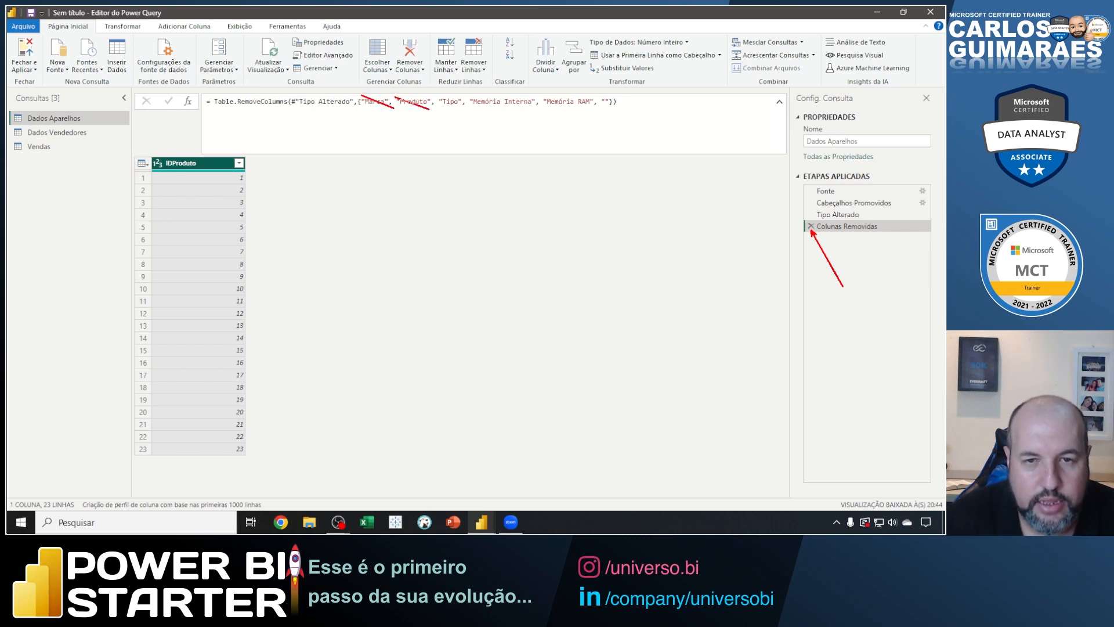
pyautogui.moveTo(246, 156)
pyautogui.mouseDown()
pyautogui.moveTo(418, 249)
pyautogui.moveTo(412, 452)
pyautogui.mouseUp()
pyautogui.press('Escape')
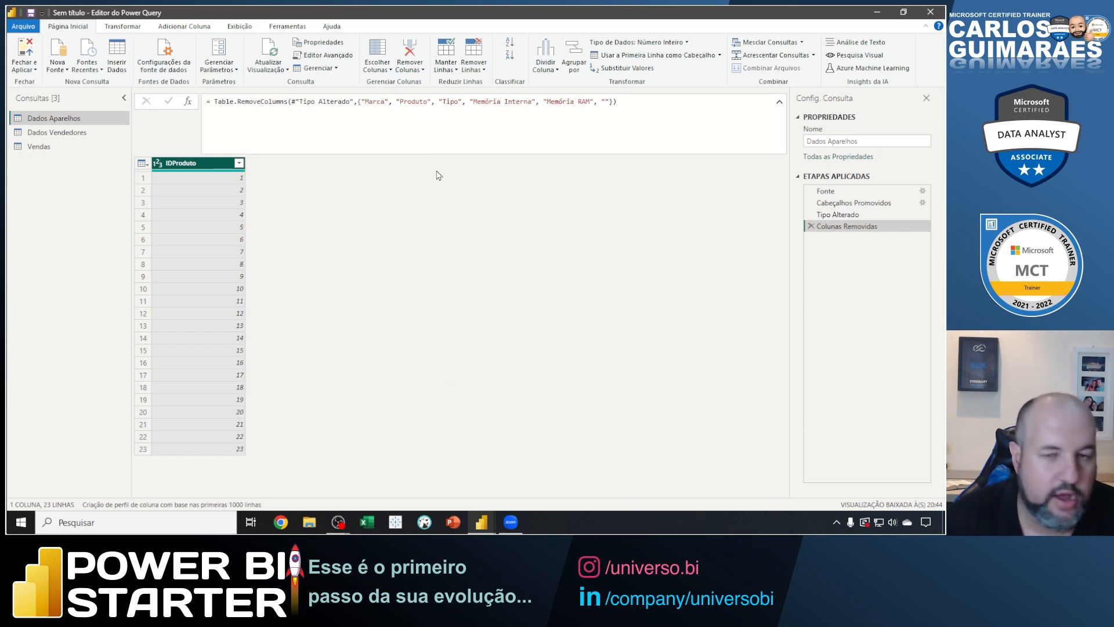
# Edit the Table.RemoveColumns formula to take "Marca" and "Produto" out of the list of removed columns.
pyautogui.moveTo(361, 102); pyautogui.dragTo(439, 102)
pyautogui.press('Delete')
pyautogui.press('Delete')
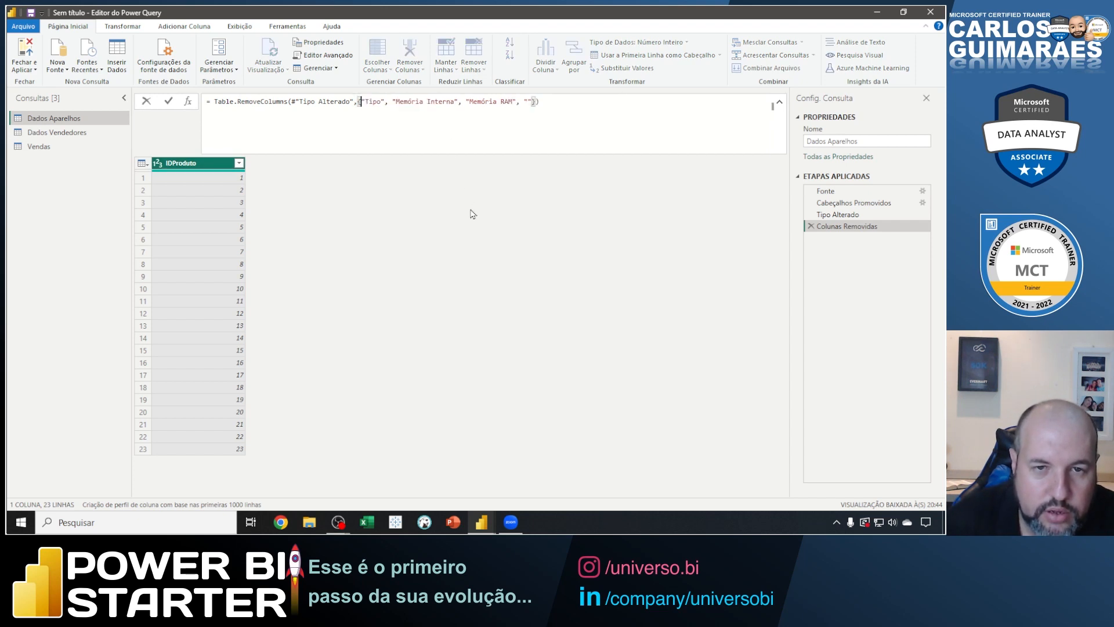
pyautogui.press('Return')
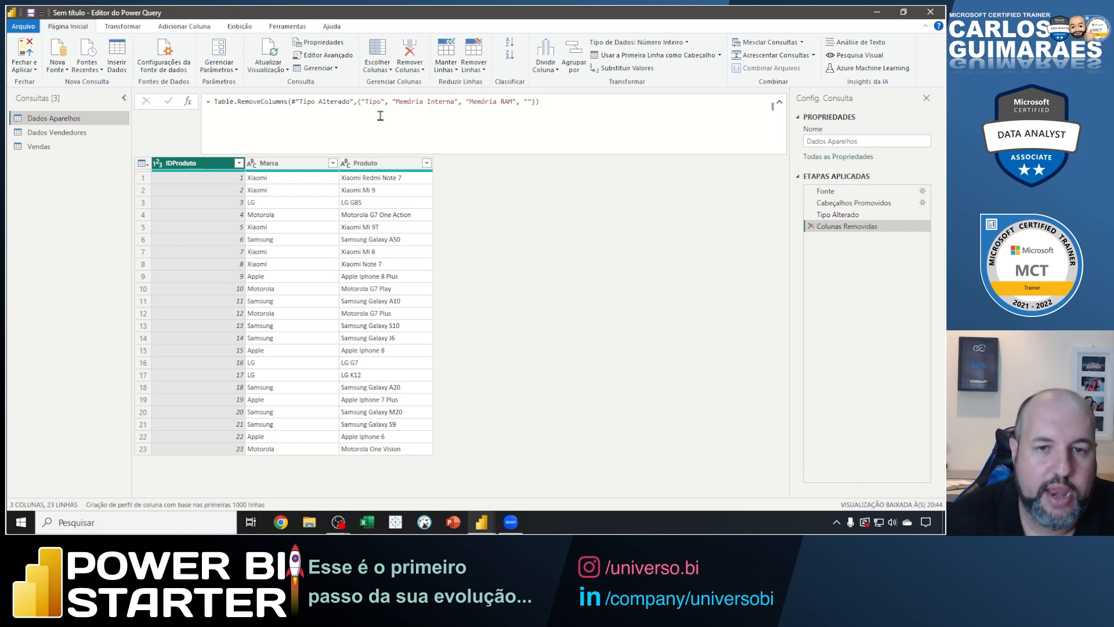
# Take "Tipo" out of the removed-column list in the Table.RemoveColumns formula.
pyautogui.moveTo(360, 102); pyautogui.dragTo(389, 103)
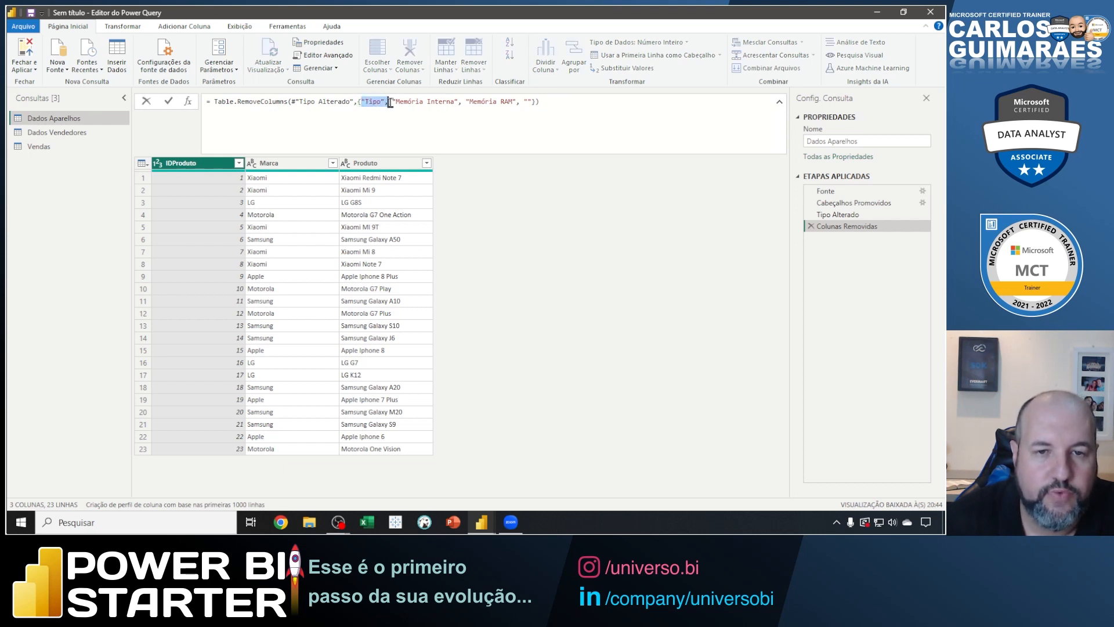
pyautogui.press('Delete')
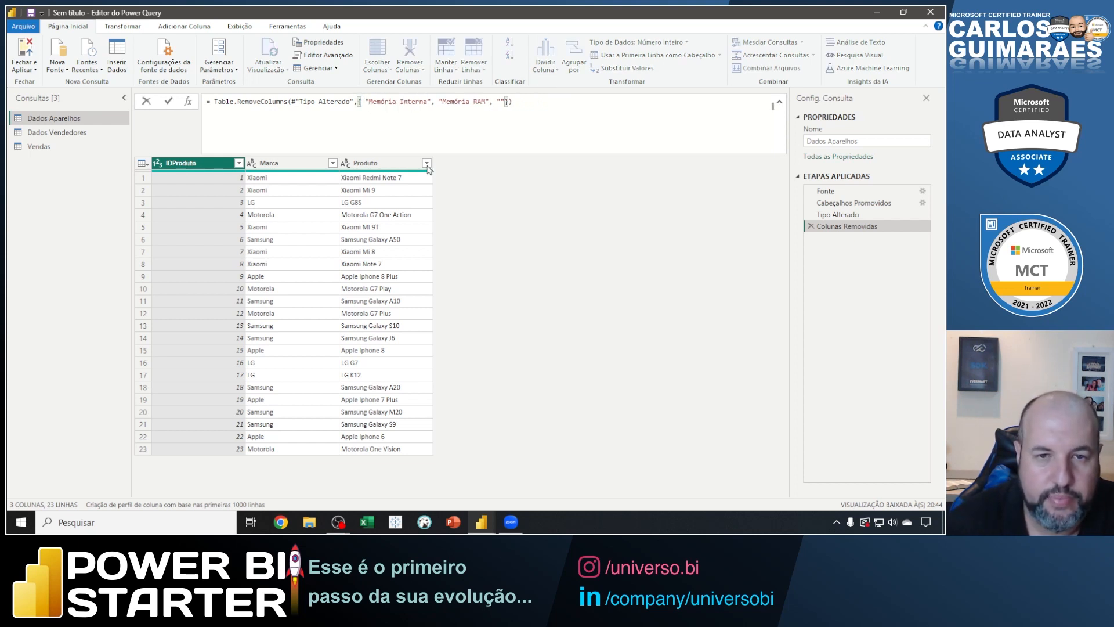
pyautogui.press('Return')
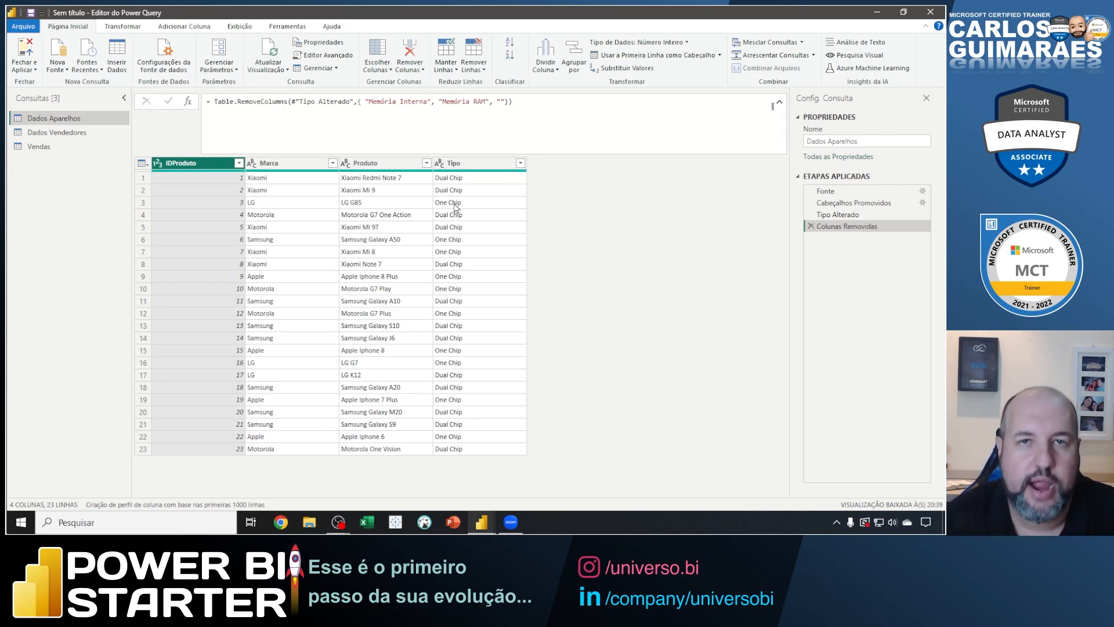
# Remove the Tipo column from the Dados Aparelhos table.
pyautogui.rightClick(473, 166)
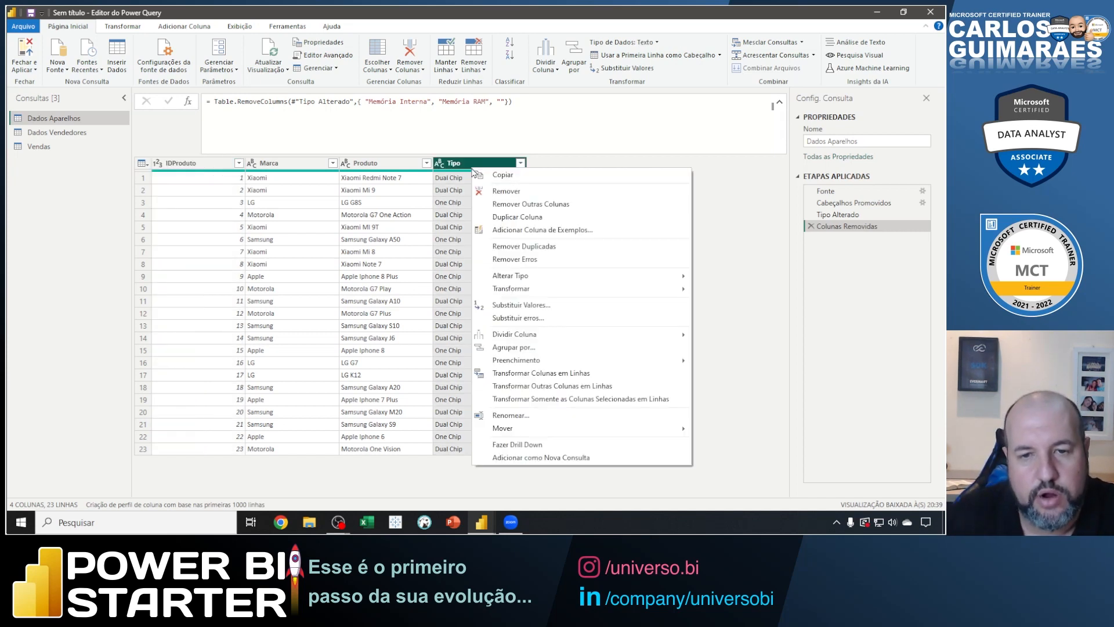
pyautogui.click(489, 193)
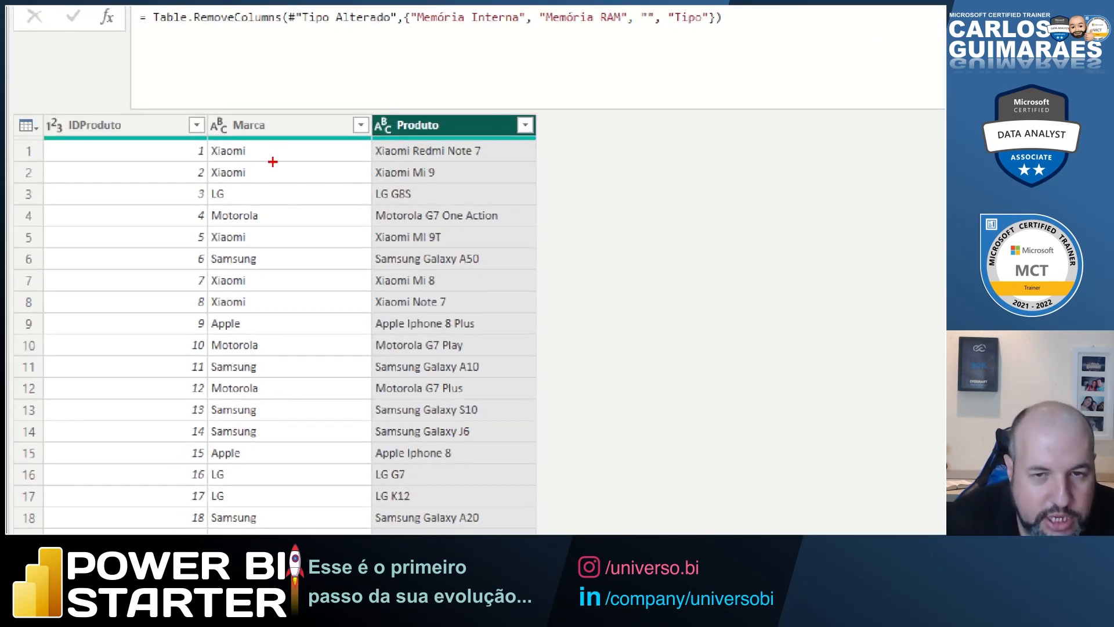
# Point arrows at the brand in Marca and its repetition in Produto for rows 1 and 6, and clear the marks.
pyautogui.moveTo(249, 152); pyautogui.dragTo(281, 177)
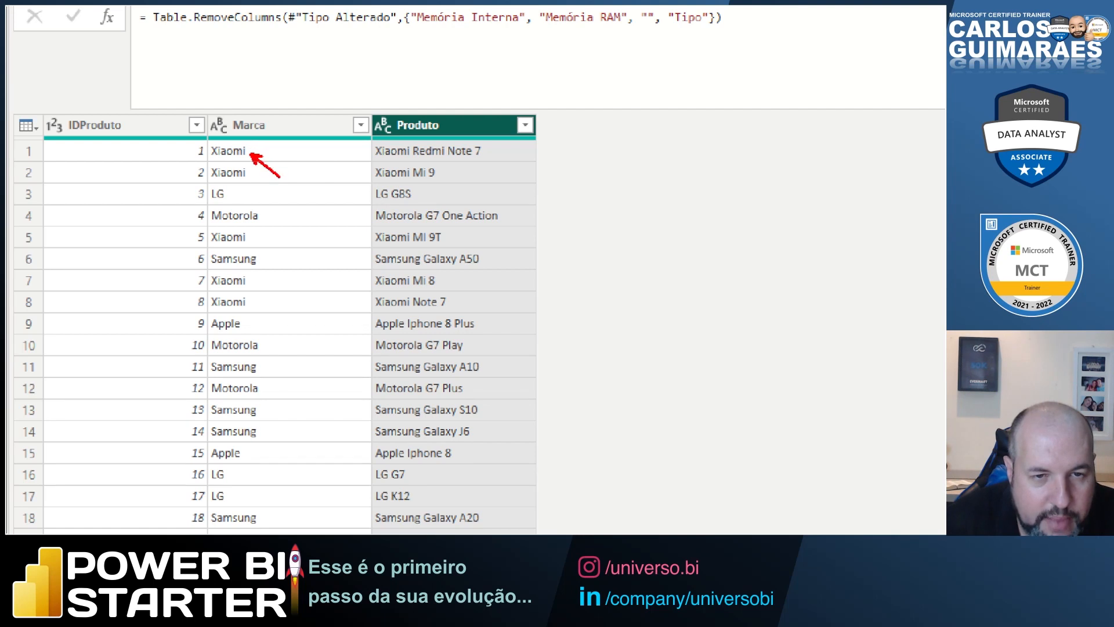
pyautogui.moveTo(380, 154); pyautogui.dragTo(353, 182)
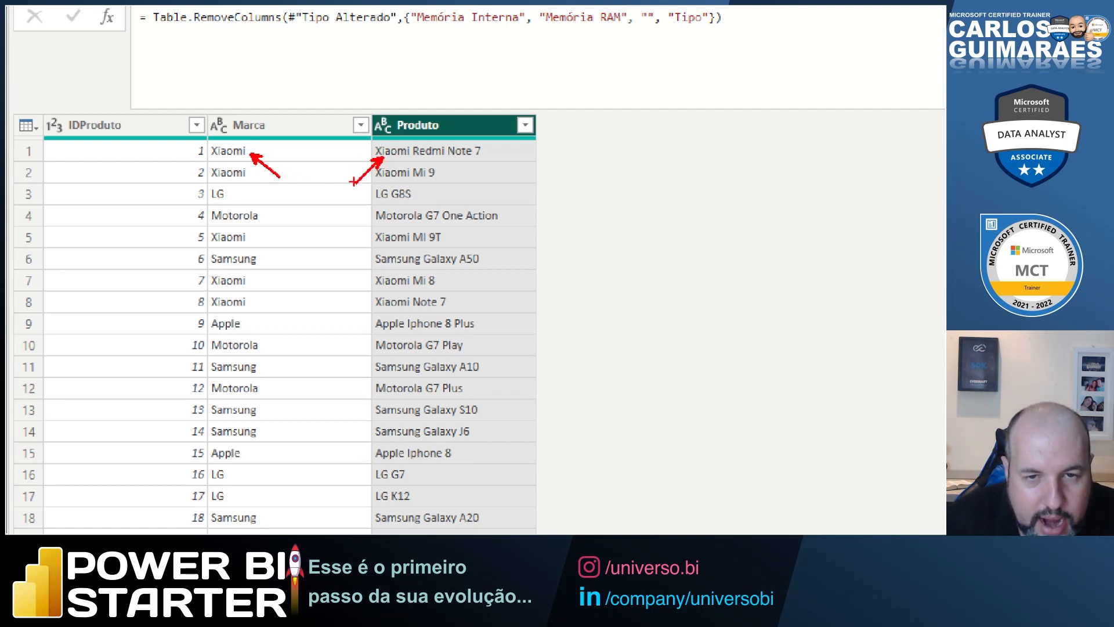
pyautogui.moveTo(260, 262); pyautogui.dragTo(302, 296)
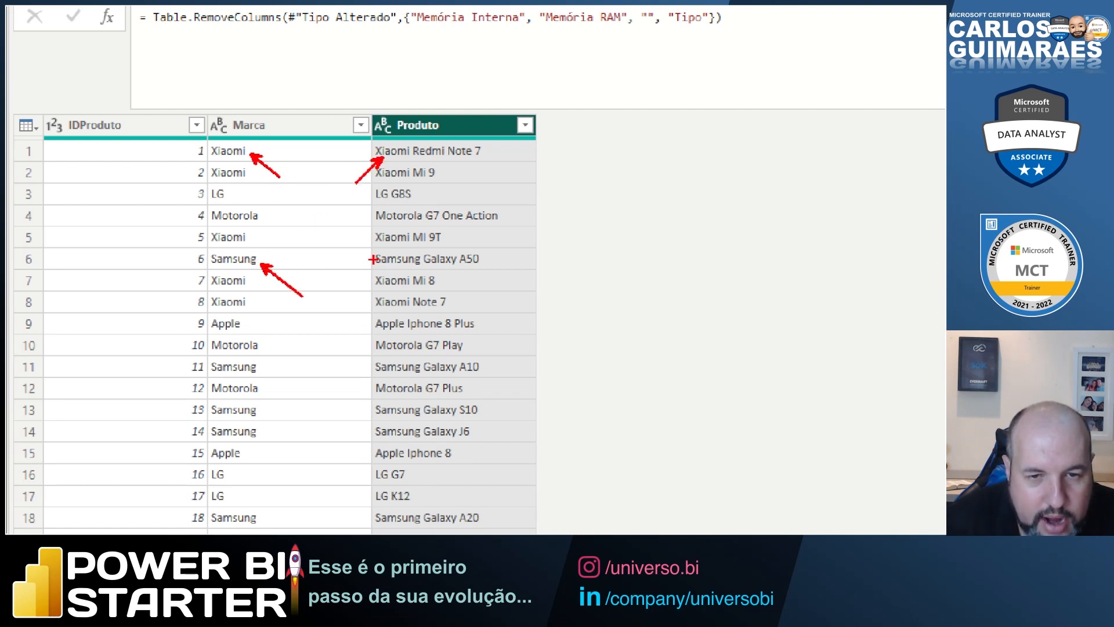
pyautogui.moveTo(373, 259); pyautogui.dragTo(346, 286)
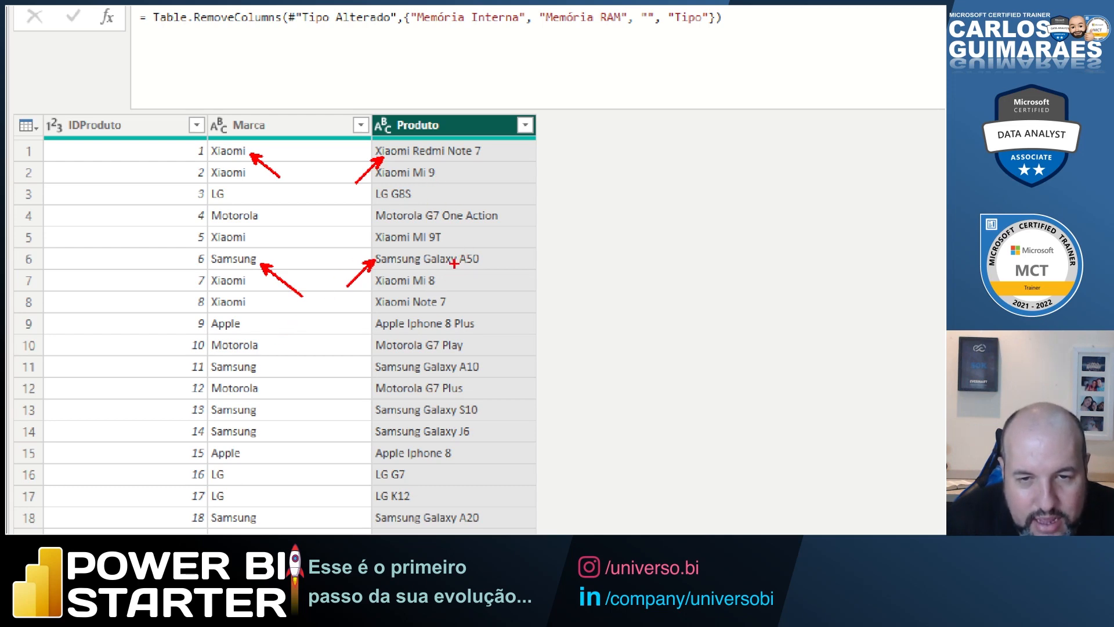
pyautogui.press('Escape')
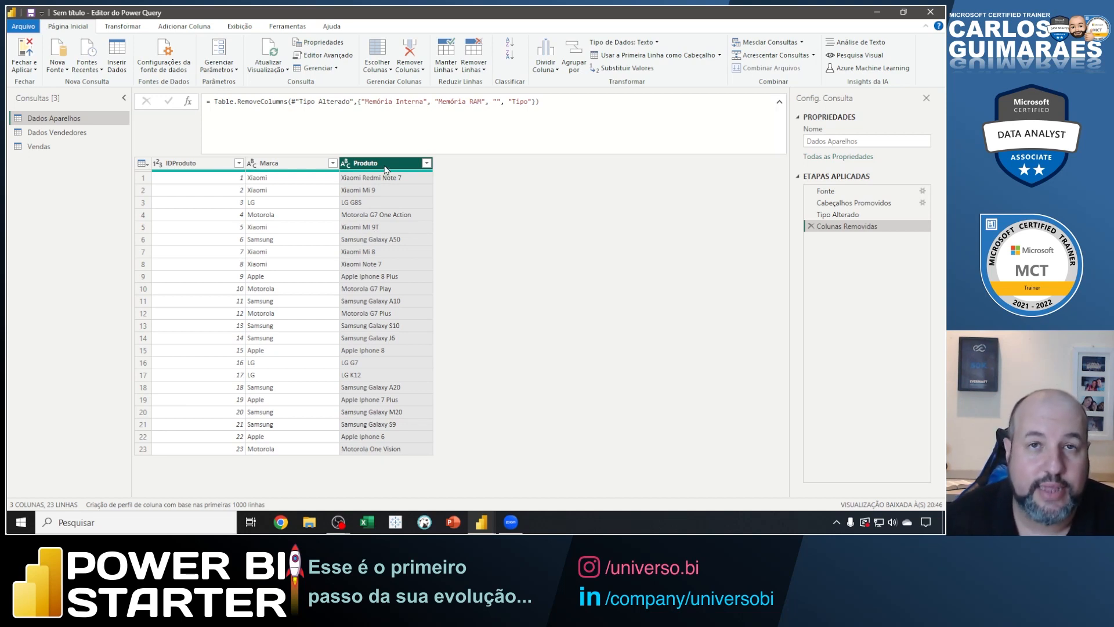
# Show the Transformar commands, mark the Produto header and the Coluna de Texto group, and clear the marks.
pyautogui.moveTo(394, 165); pyautogui.dragTo(465, 239)
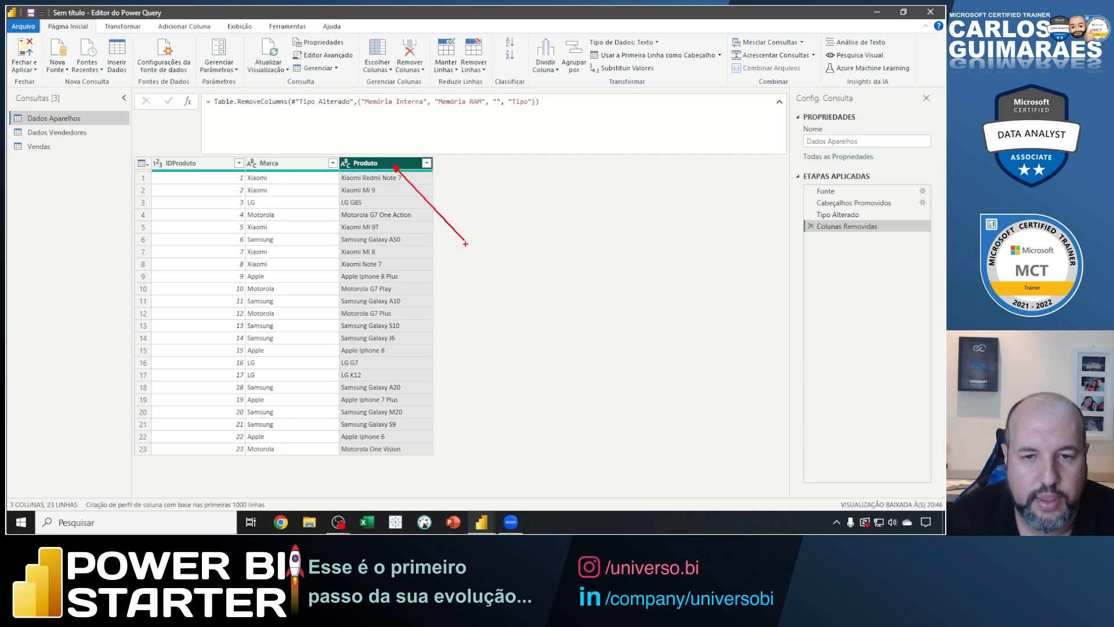
pyautogui.click(124, 29)
pyautogui.moveTo(126, 33); pyautogui.dragTo(169, 88)
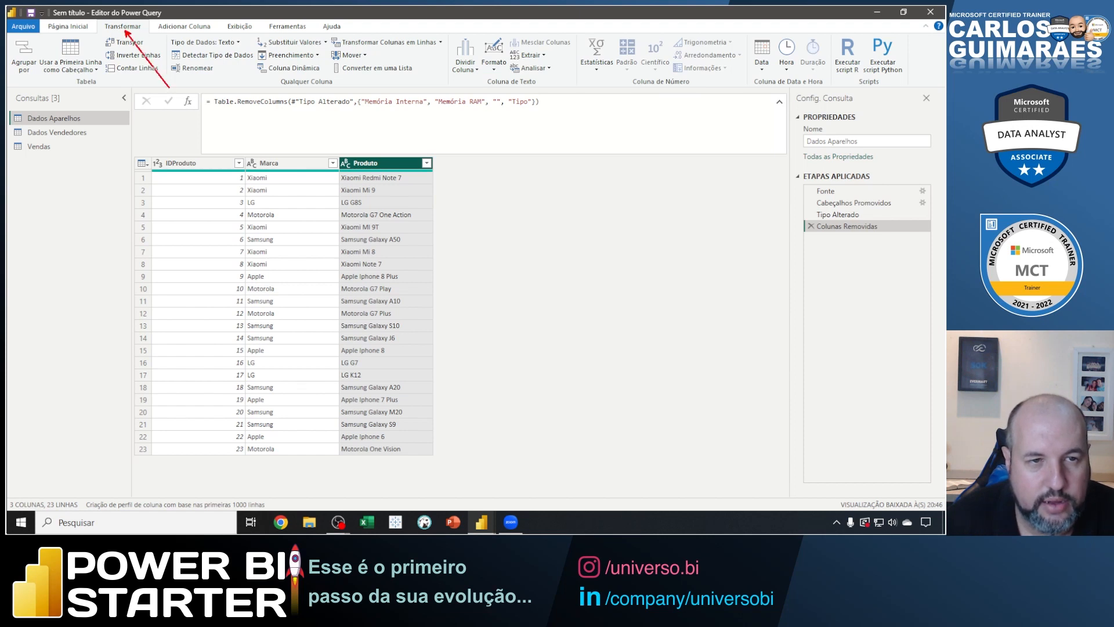
pyautogui.moveTo(388, 173); pyautogui.dragTo(424, 222)
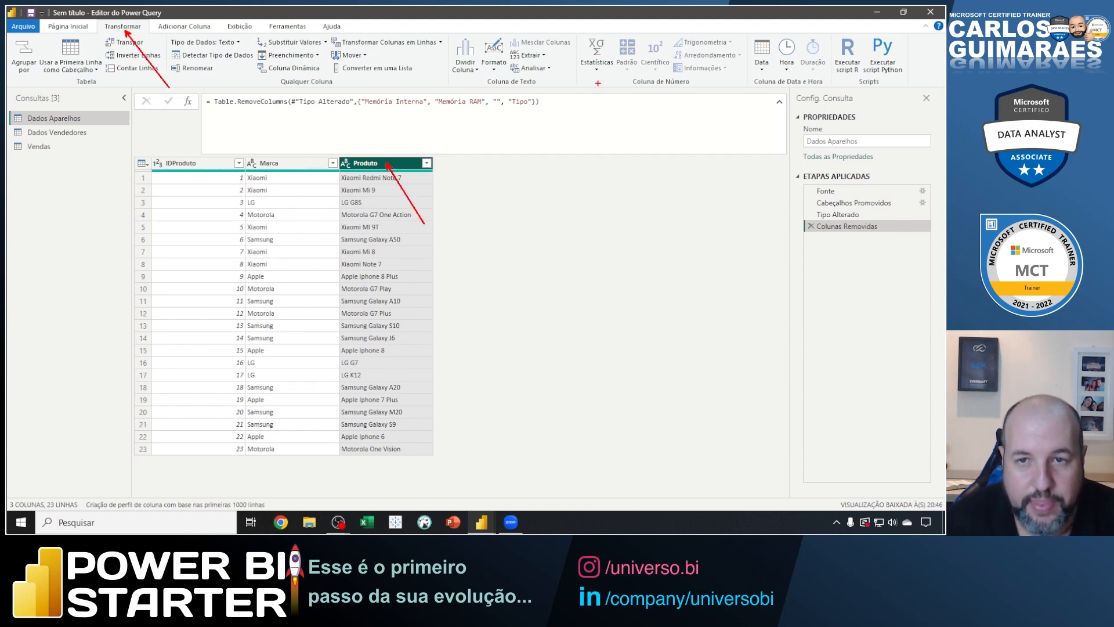
pyautogui.moveTo(446, 33)
pyautogui.mouseDown()
pyautogui.moveTo(512, 78)
pyautogui.moveTo(579, 88)
pyautogui.mouseUp()
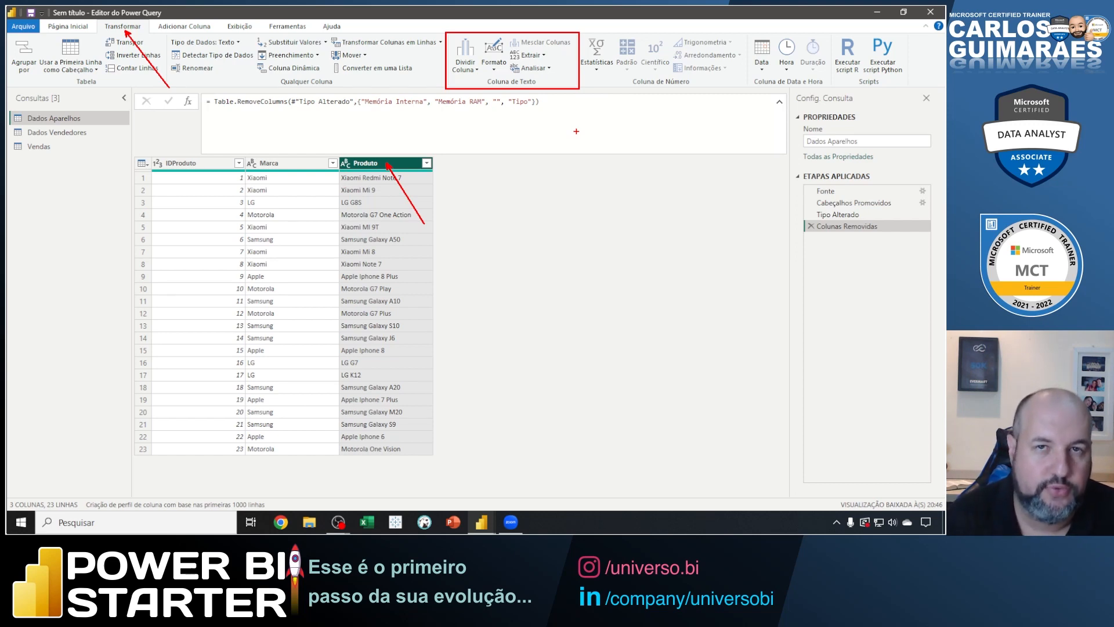
pyautogui.press('Escape')
# Zoom in on the table, box the ABC data type icon of the Produto column, and point an arrow at it.
pyautogui.hotkey('ctrl', '1')
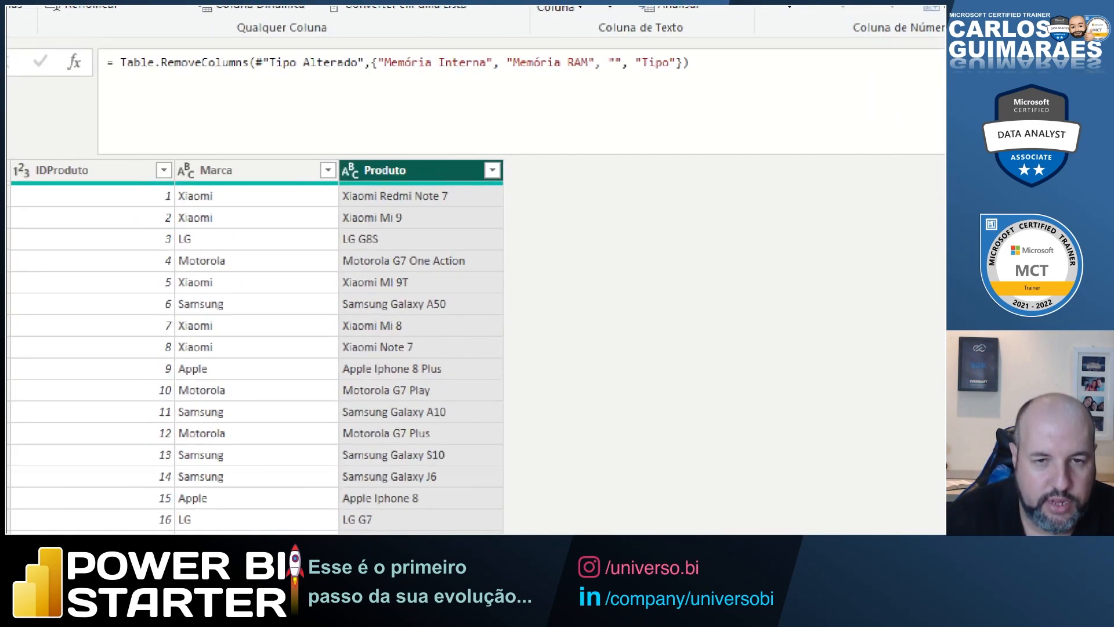
pyautogui.click(334, 155)
pyautogui.moveTo(335, 155)
pyautogui.mouseDown()
pyautogui.moveTo(368, 184)
pyautogui.moveTo(411, 126)
pyautogui.mouseUp()
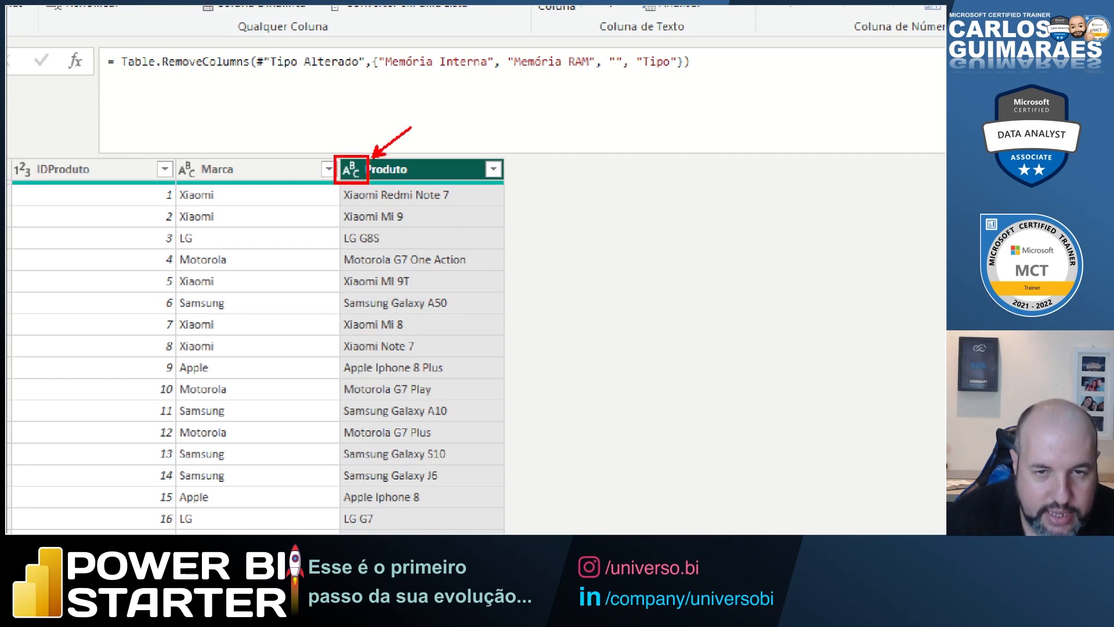
# Show the Extrair options, box Texto Após o Delimitador, mark the spaces after the brand in Produto rows 1 to 5, and clear the marks.
pyautogui.press('Escape')
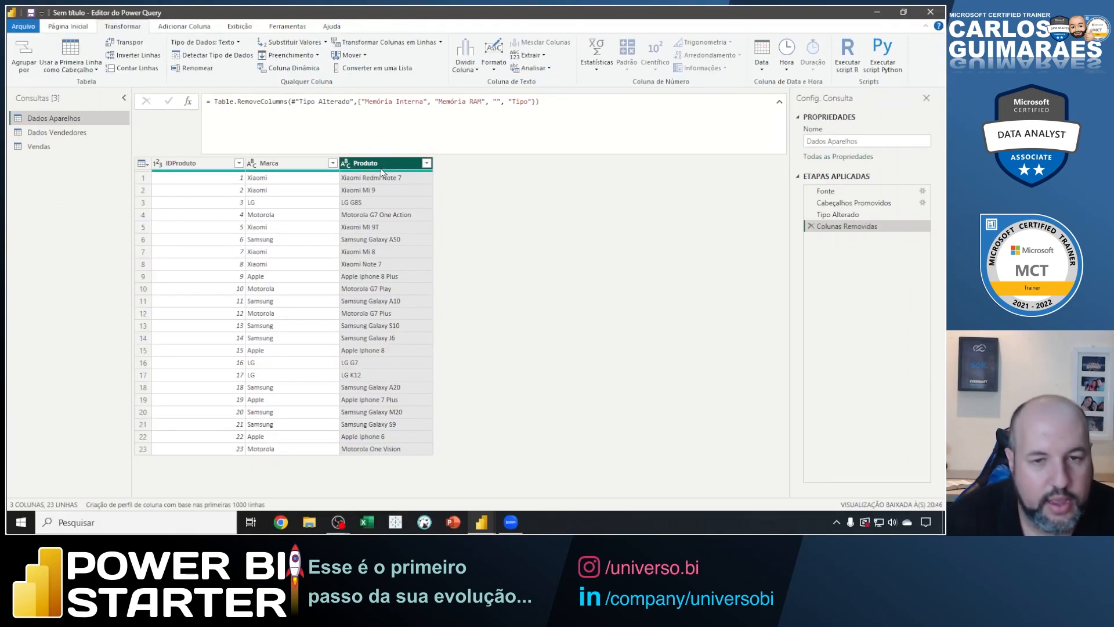
pyautogui.click(542, 56)
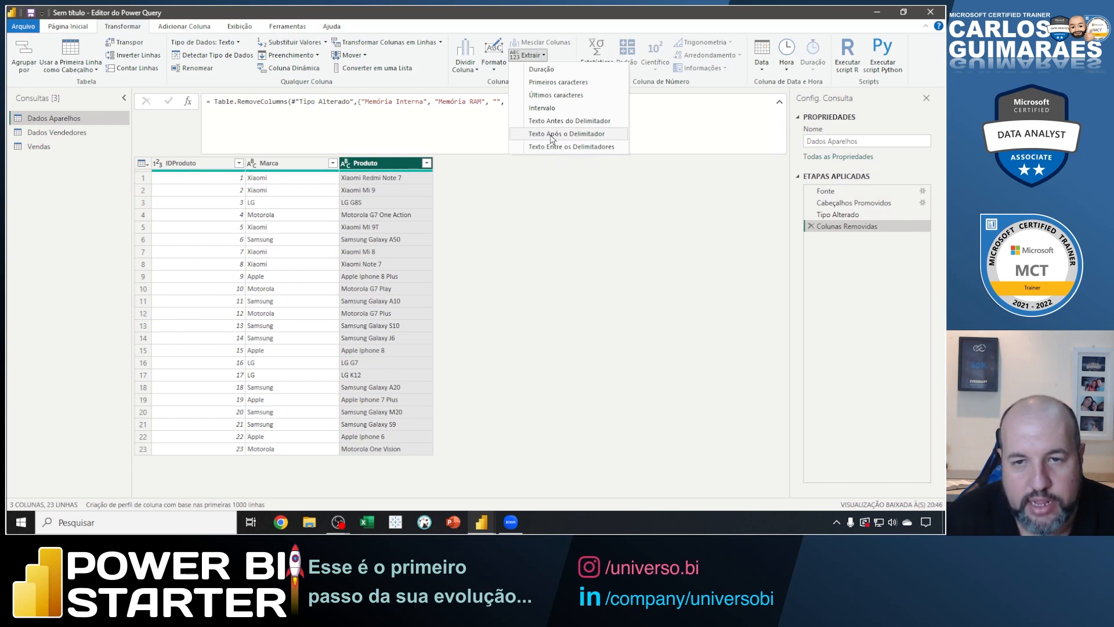
pyautogui.moveTo(507, 126); pyautogui.dragTo(630, 141)
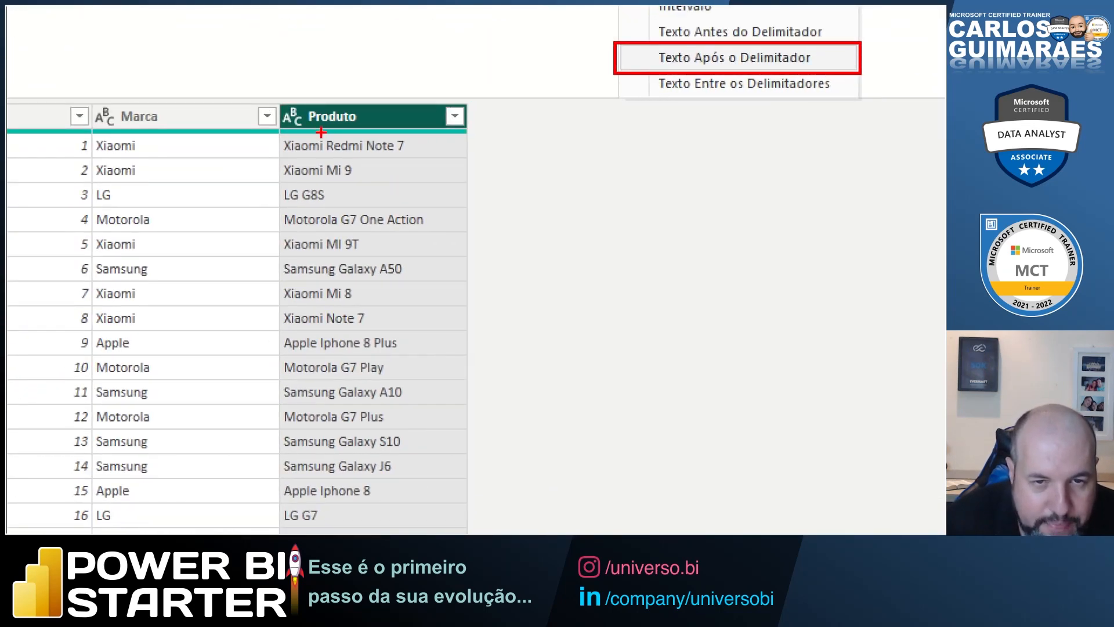
pyautogui.moveTo(320, 132)
pyautogui.mouseDown()
pyautogui.moveTo(329, 185)
pyautogui.moveTo(304, 205)
pyautogui.moveTo(344, 230)
pyautogui.moveTo(330, 251)
pyautogui.mouseUp()
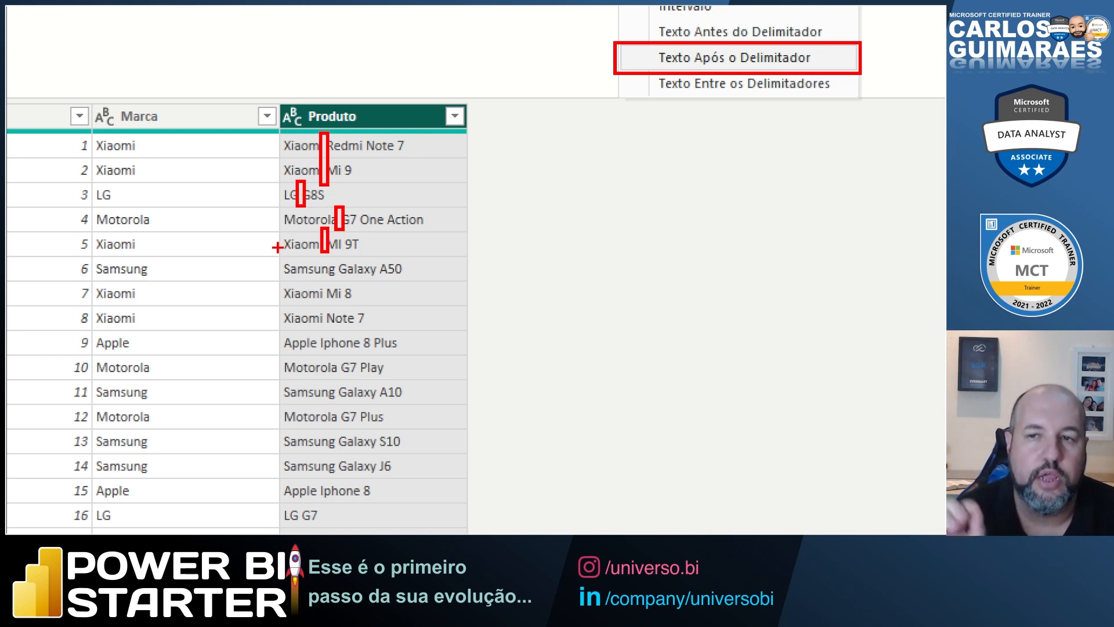
pyautogui.press('Escape')
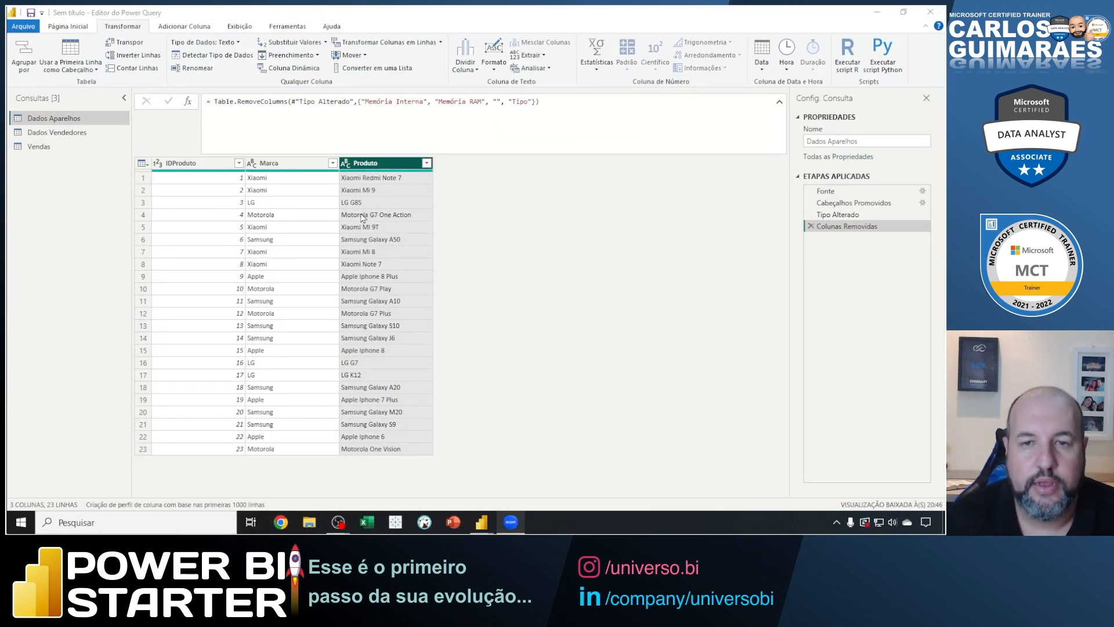
# Extract the text after the delimiter in the Produto column, using a single space as the delimiter.
pyautogui.click(543, 55)
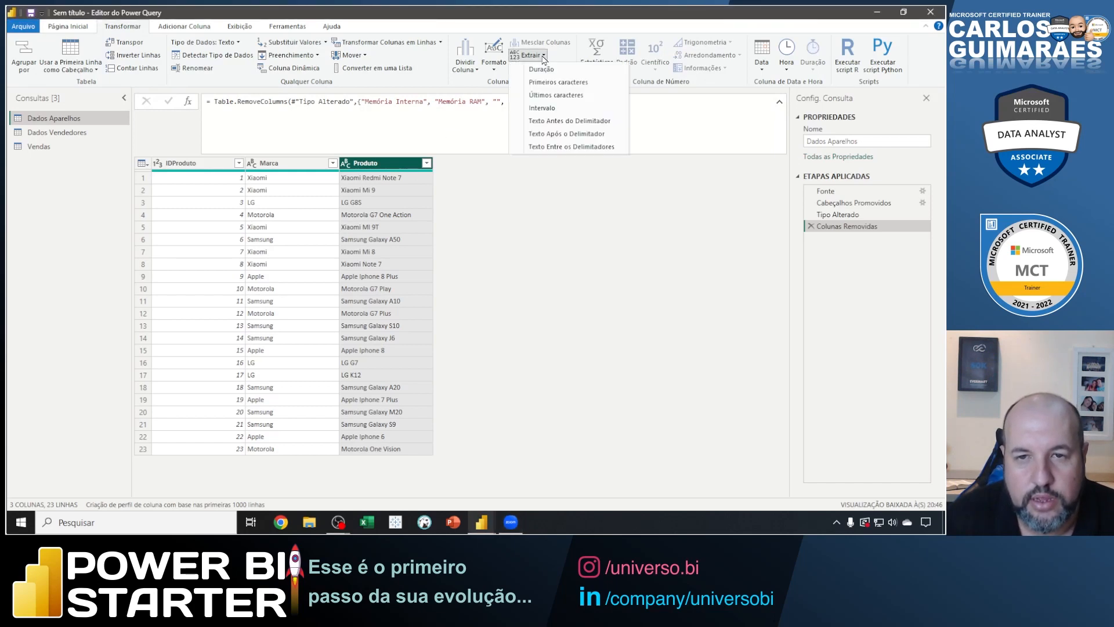
pyautogui.click(554, 134)
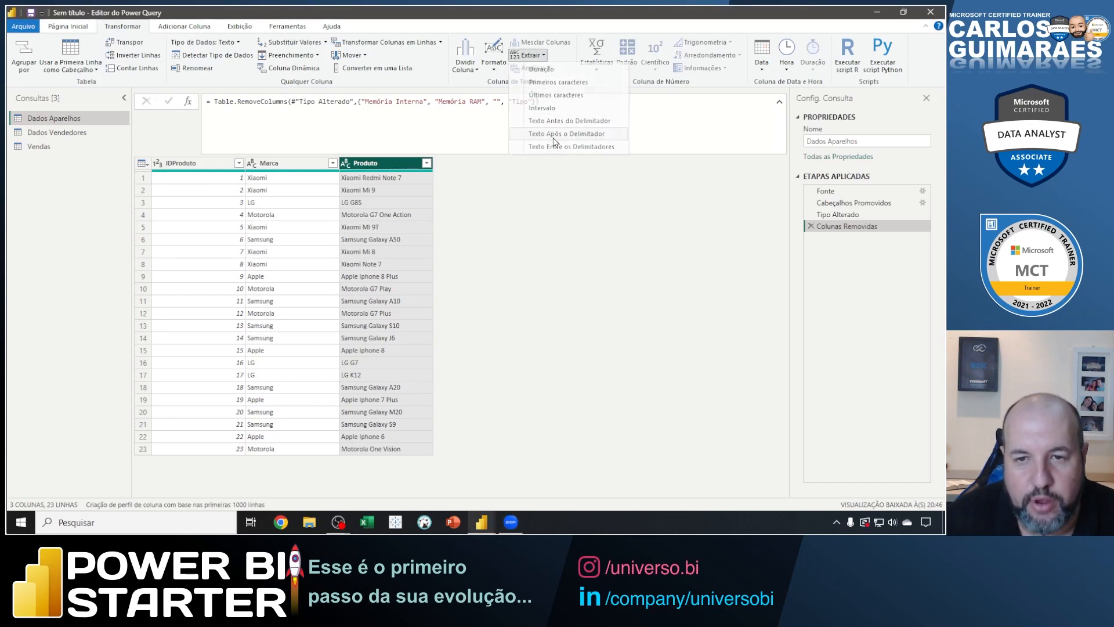
pyautogui.moveTo(308, 185); pyautogui.dragTo(483, 240)
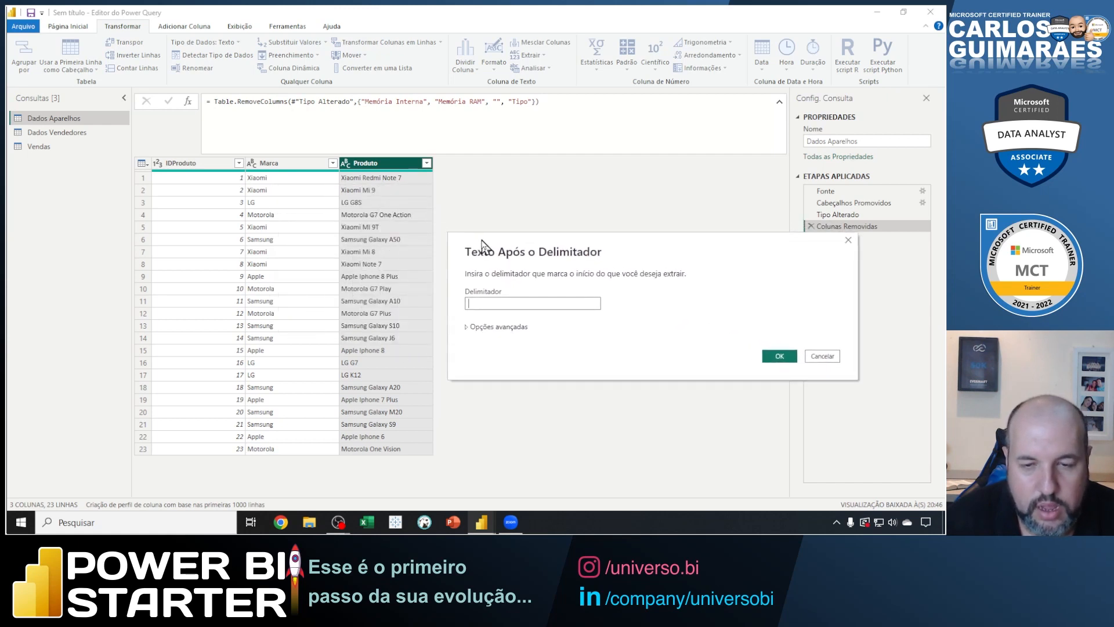
pyautogui.click(485, 301)
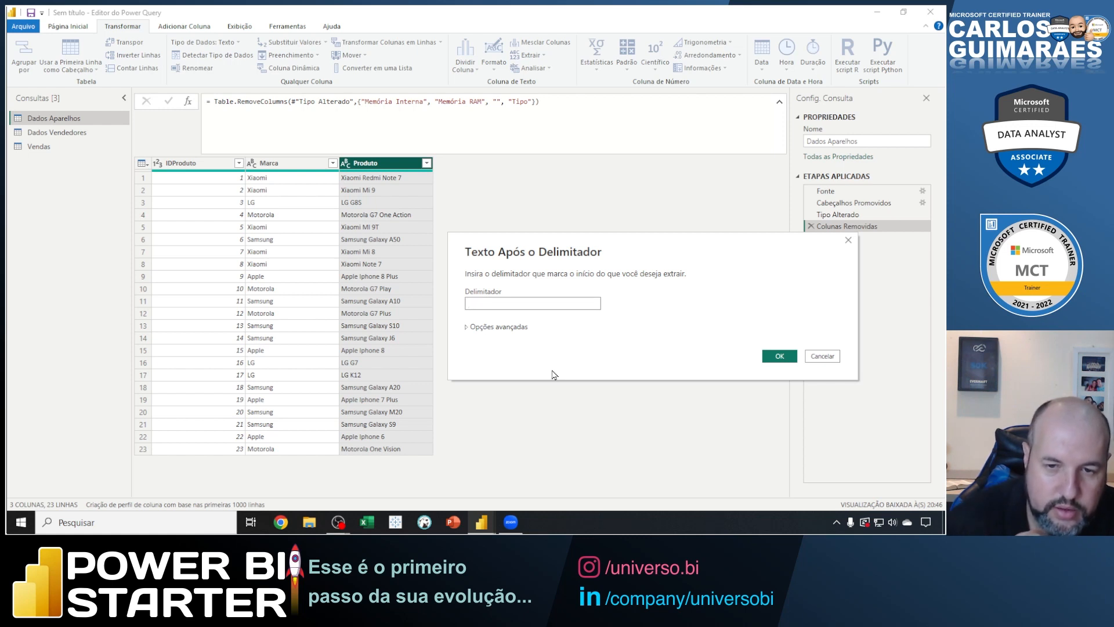
pyautogui.click(778, 356)
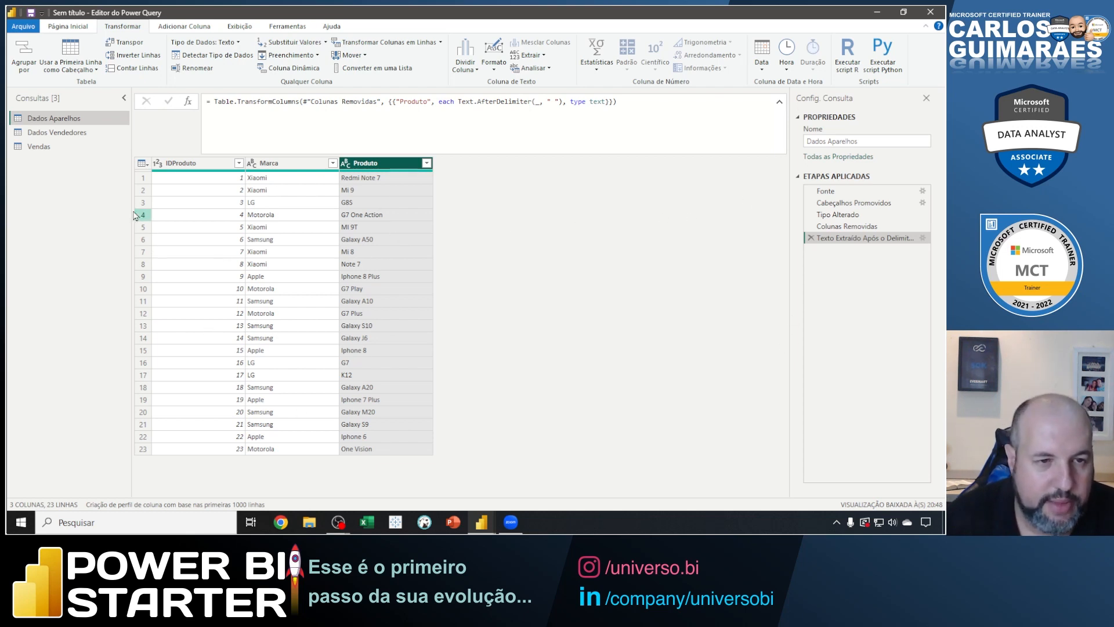
# Review the extraction step's delimiter settings in Dados Aparelhos without changing them, then box the step and point an arrow at its gear.
pyautogui.click(63, 134)
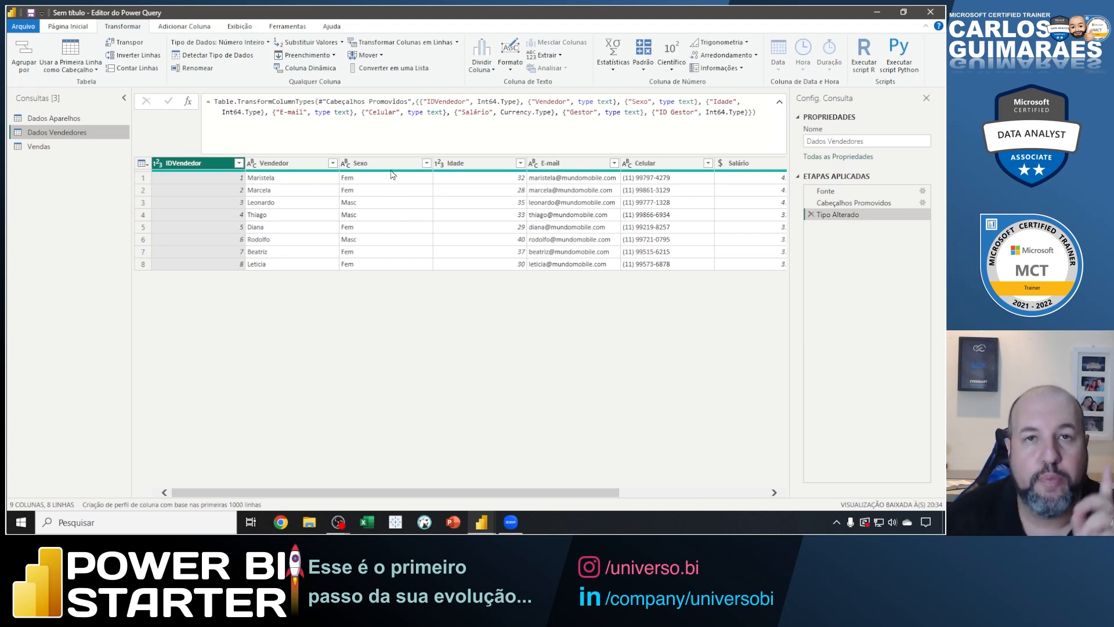
pyautogui.click(91, 121)
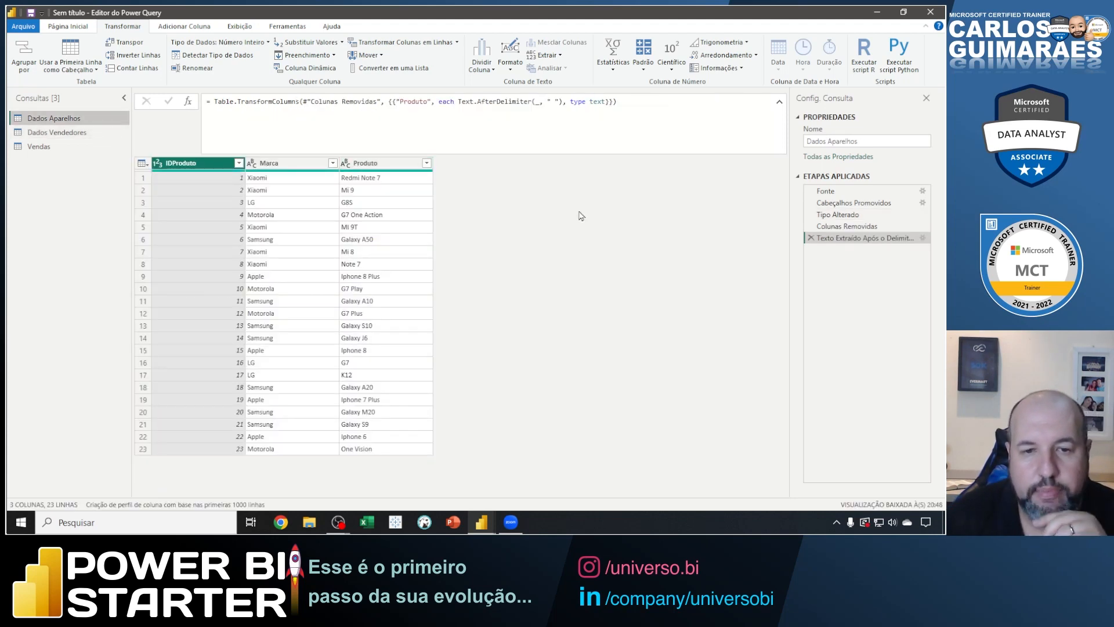
pyautogui.click(922, 238)
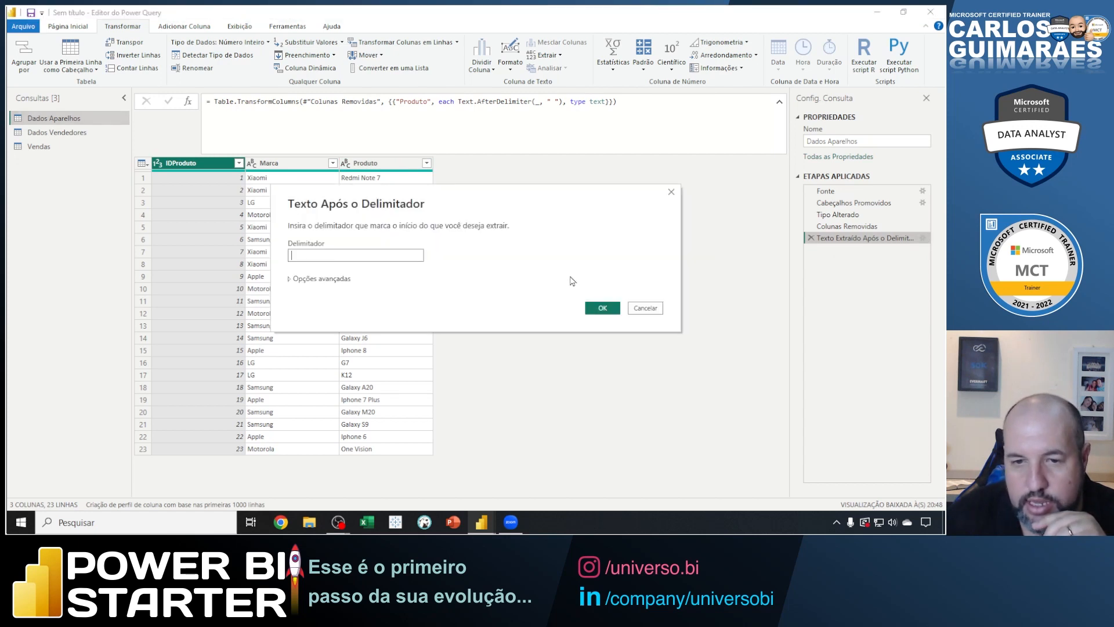
pyautogui.click(645, 308)
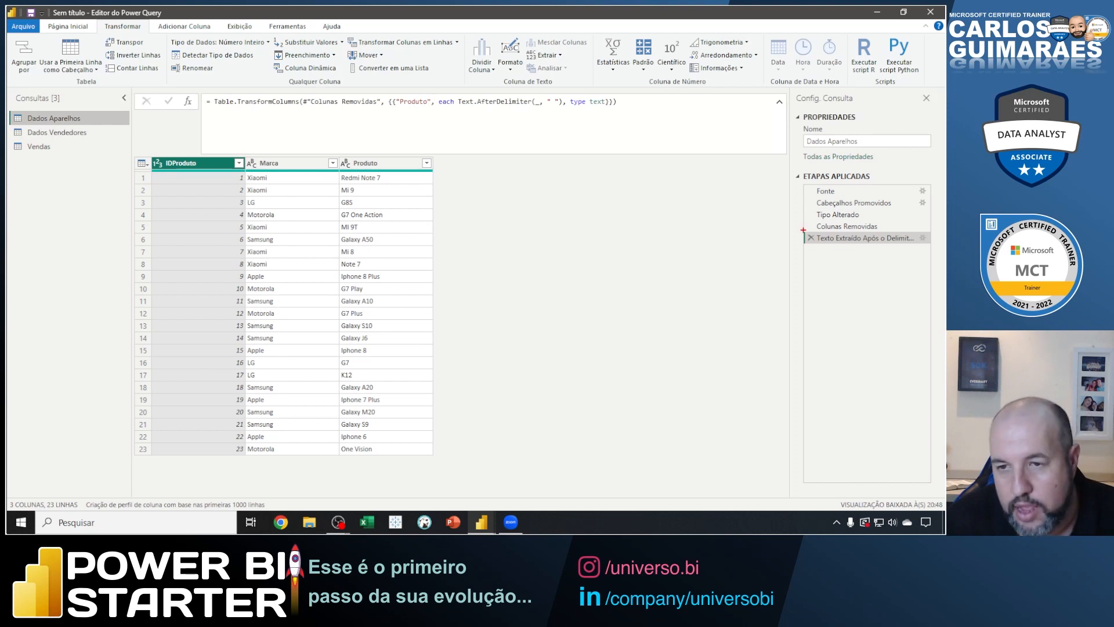
pyautogui.moveTo(803, 230)
pyautogui.mouseDown()
pyautogui.moveTo(902, 250)
pyautogui.moveTo(931, 244)
pyautogui.moveTo(907, 294)
pyautogui.mouseUp()
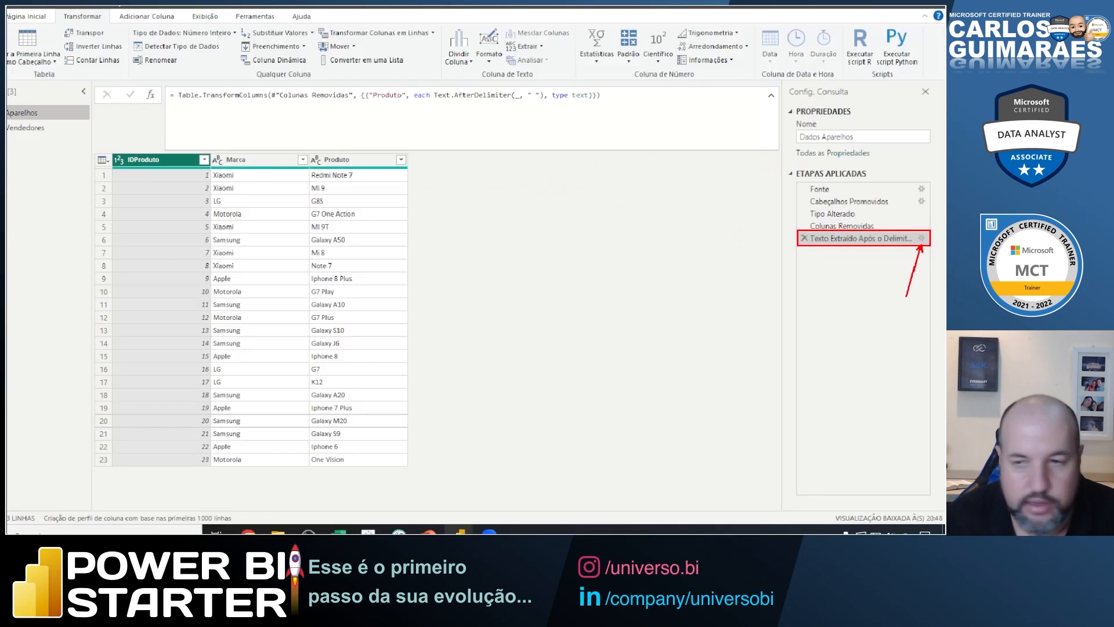
# Reopen the extraction step's settings, expand Opções avançadas, and annotate the dialog with the example text "Apple Iphone 13 Pro Max".
pyautogui.doubleClick(880, 240)
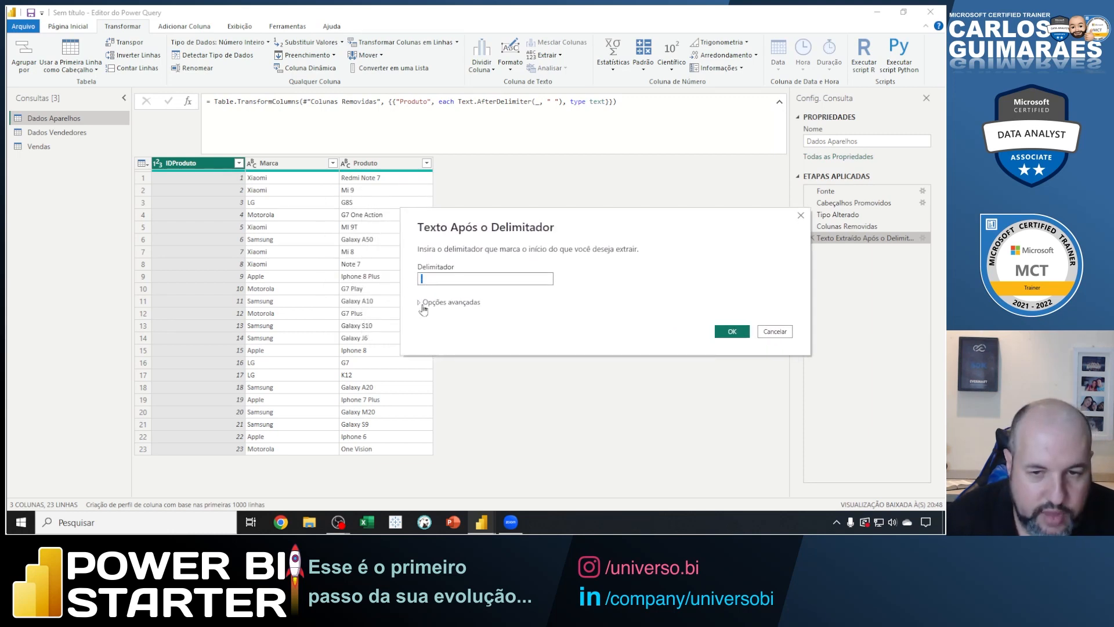
pyautogui.click(419, 304)
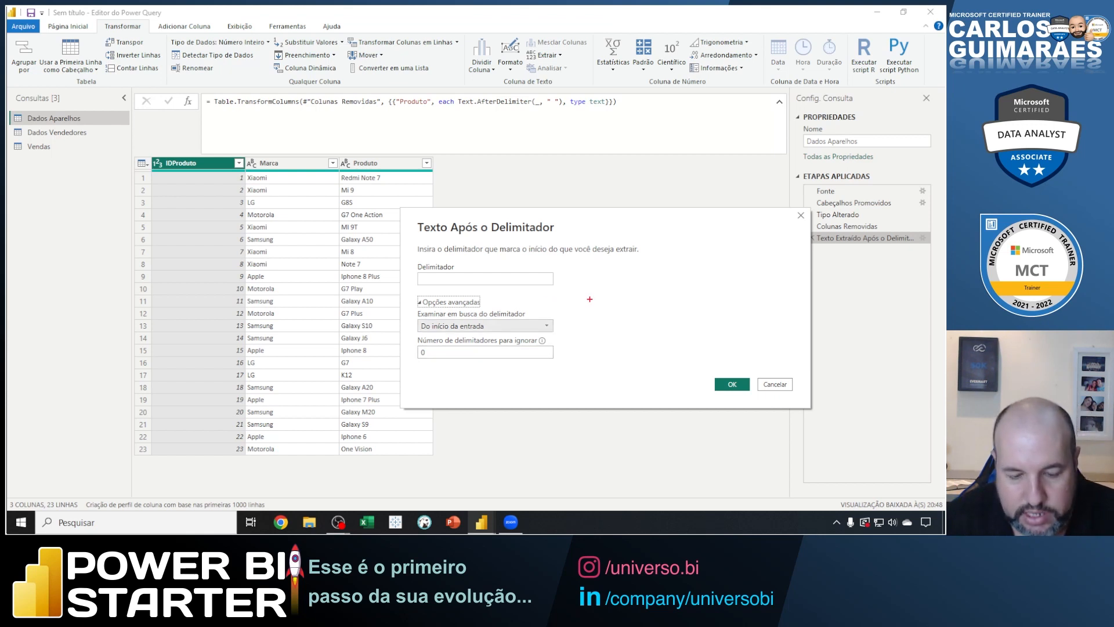
pyautogui.write('Apple')
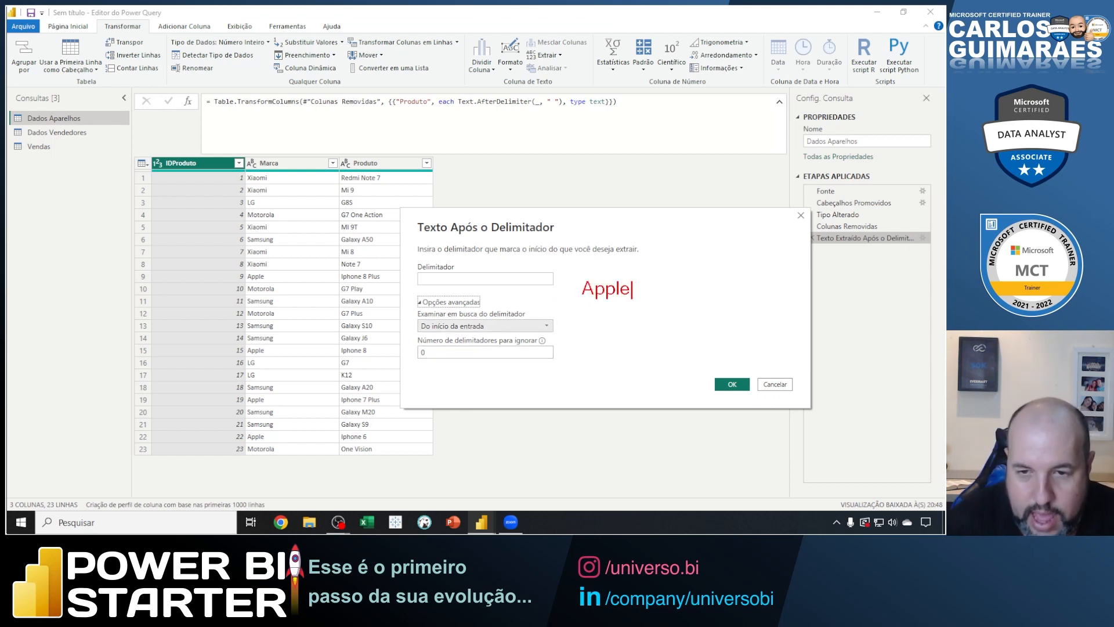
pyautogui.write(' Iphon')
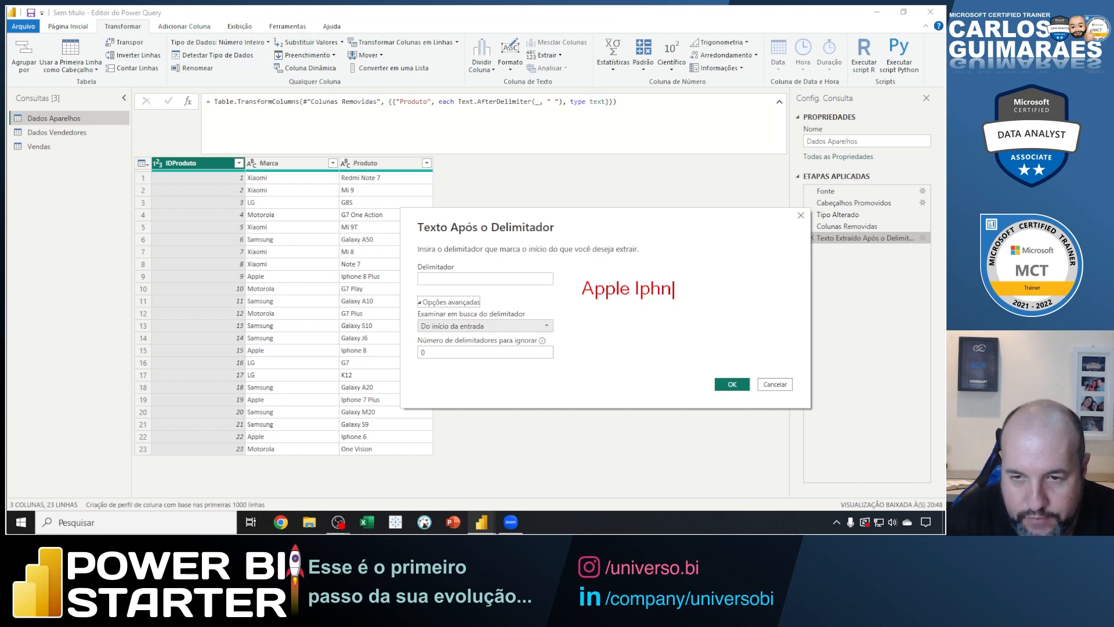
pyautogui.press('BackSpace')
pyautogui.write('one 1')
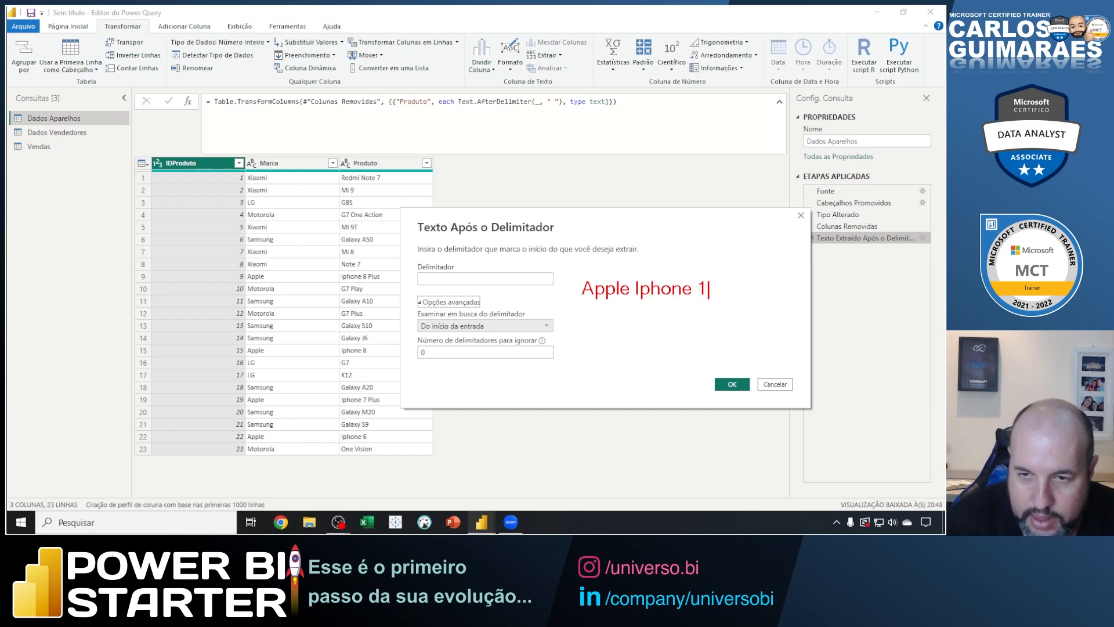
pyautogui.write('3 Pro Max')
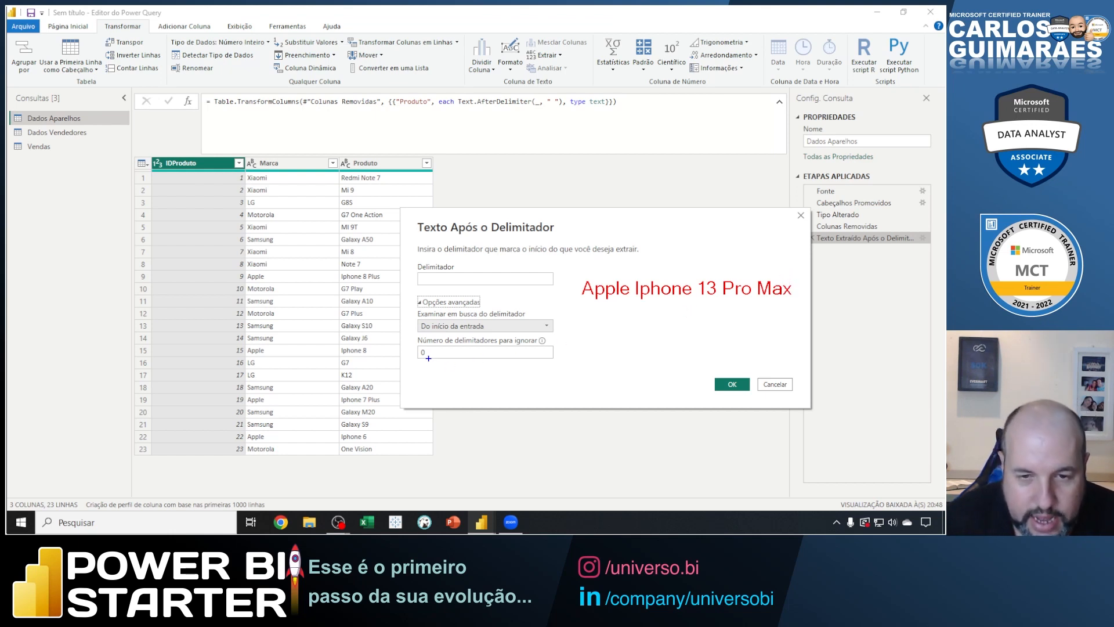
# Mark the delimiter, scan direction and skip count fields, the example's first space, and a reading-direction arrow above the example text.
pyautogui.moveTo(426, 357); pyautogui.dragTo(440, 378)
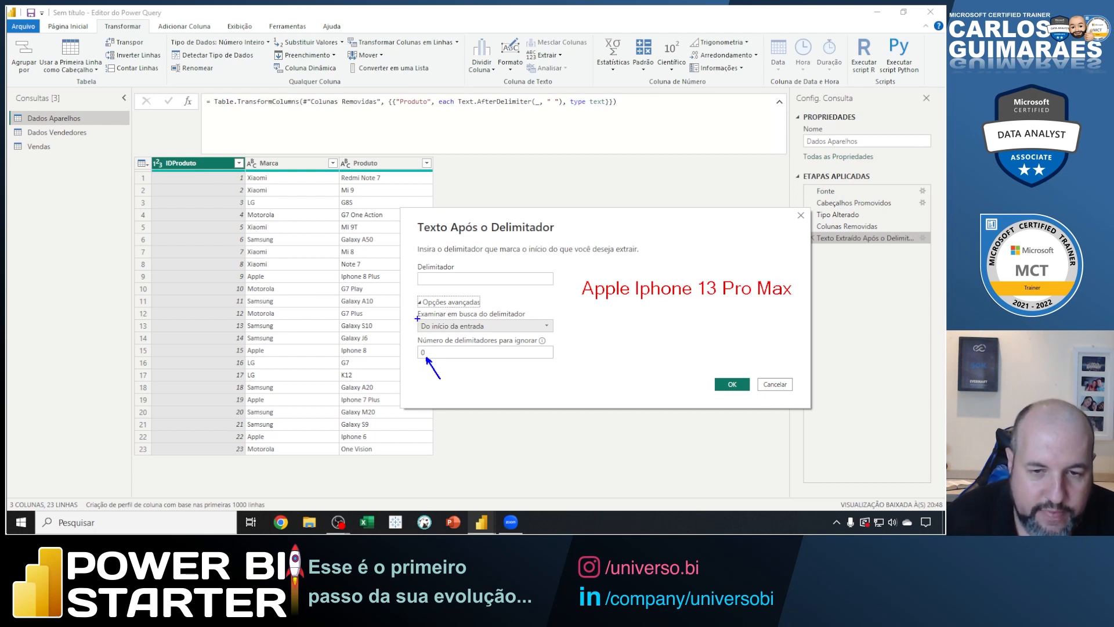
pyautogui.moveTo(418, 318); pyautogui.dragTo(554, 334)
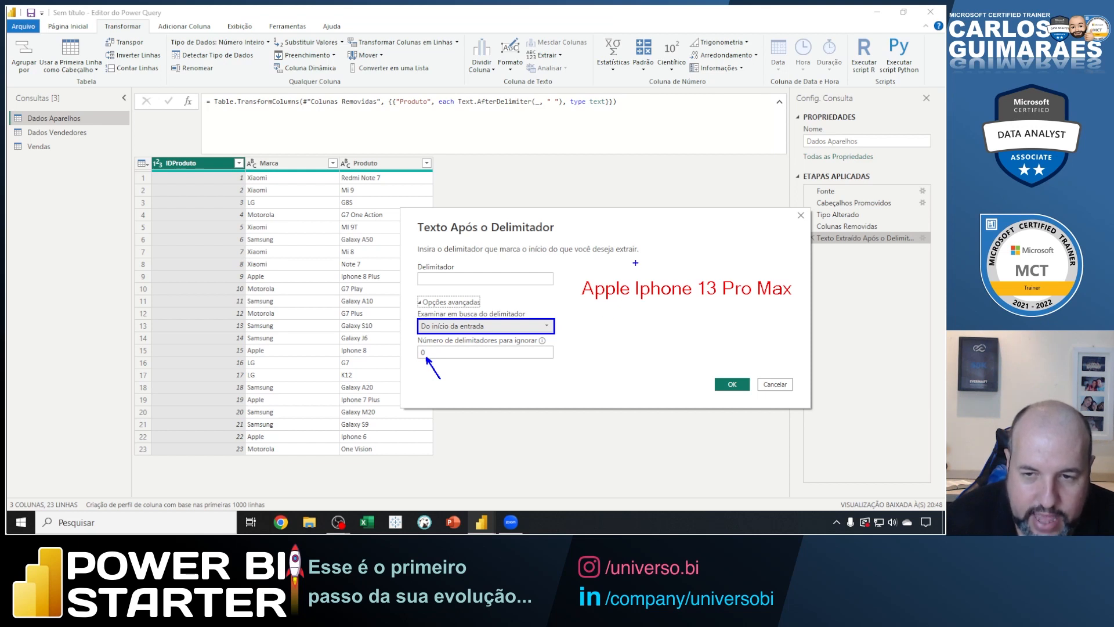
pyautogui.moveTo(636, 263); pyautogui.dragTo(628, 317)
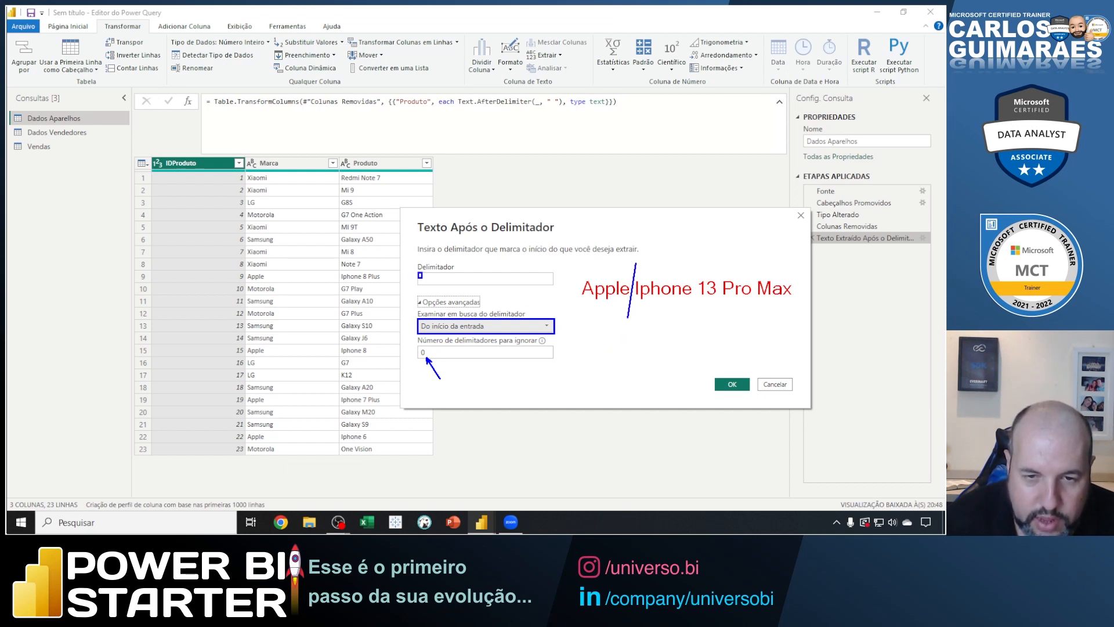
pyautogui.moveTo(422, 278); pyautogui.dragTo(426, 284)
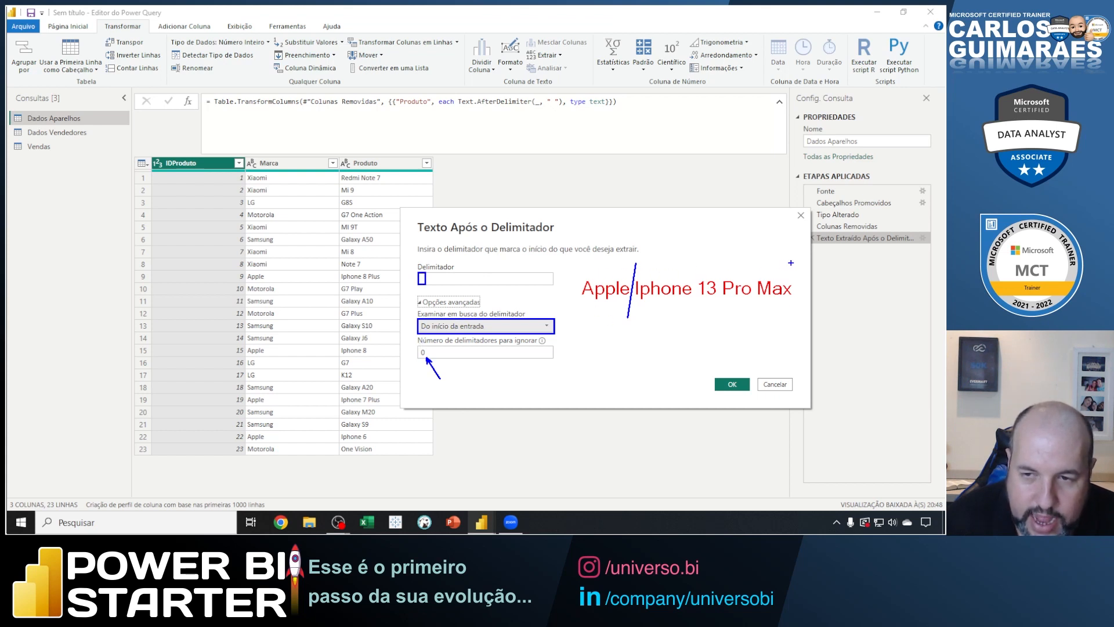
pyautogui.moveTo(790, 263); pyautogui.dragTo(588, 259)
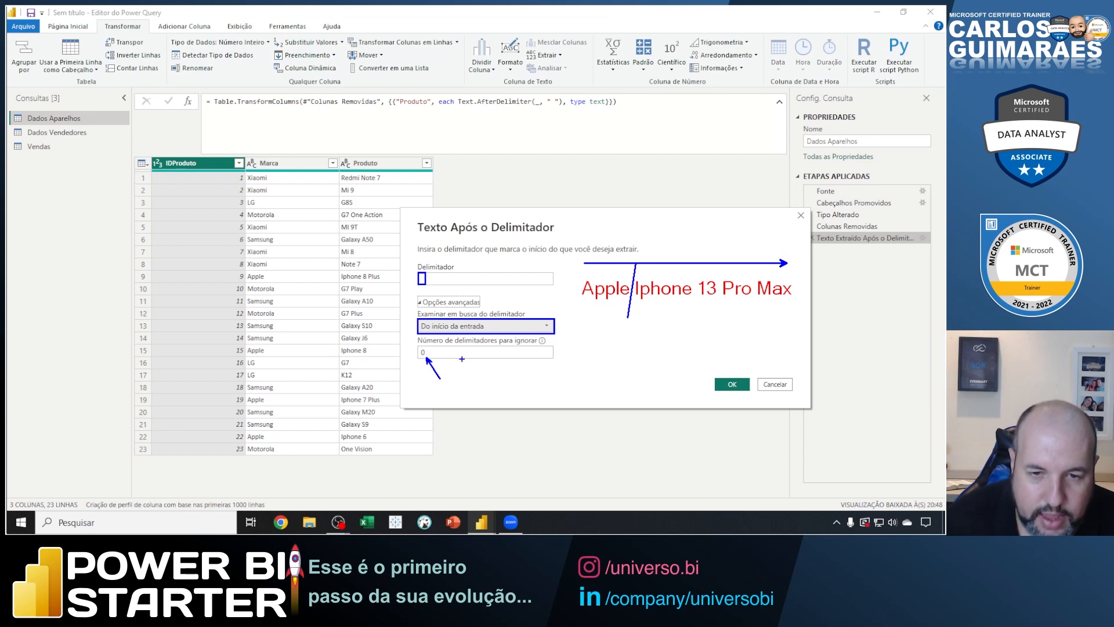
# Write skip counts 1 and 2 beside the ignore field, mark the example's second and third spaces, and circle the skipped ones.
pyautogui.moveTo(441, 351); pyautogui.dragTo(444, 361)
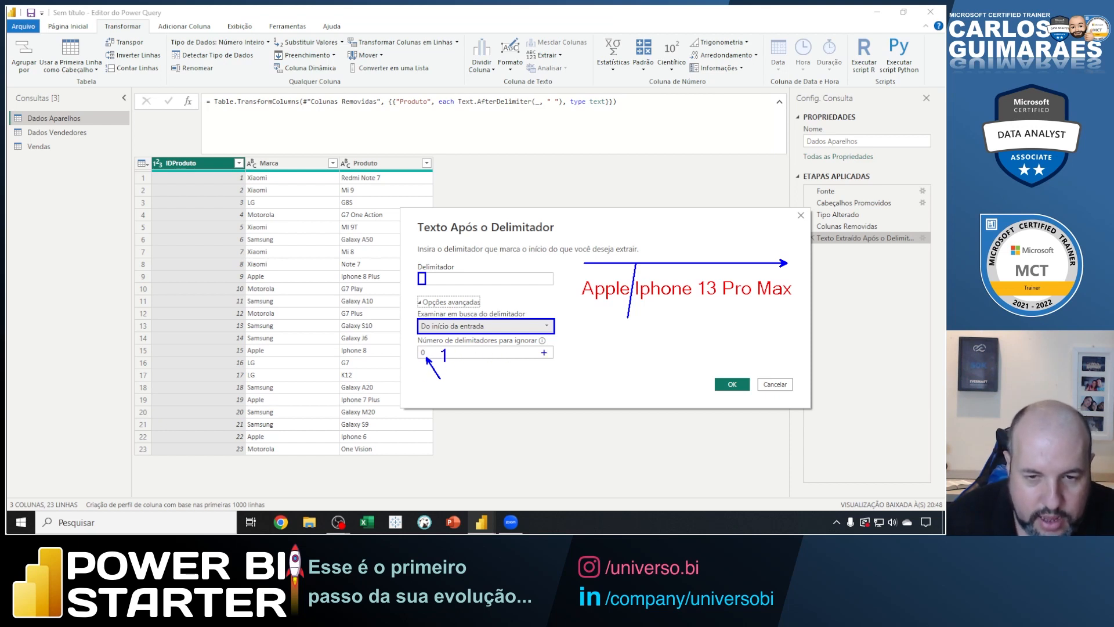
pyautogui.moveTo(702, 263); pyautogui.dragTo(691, 316)
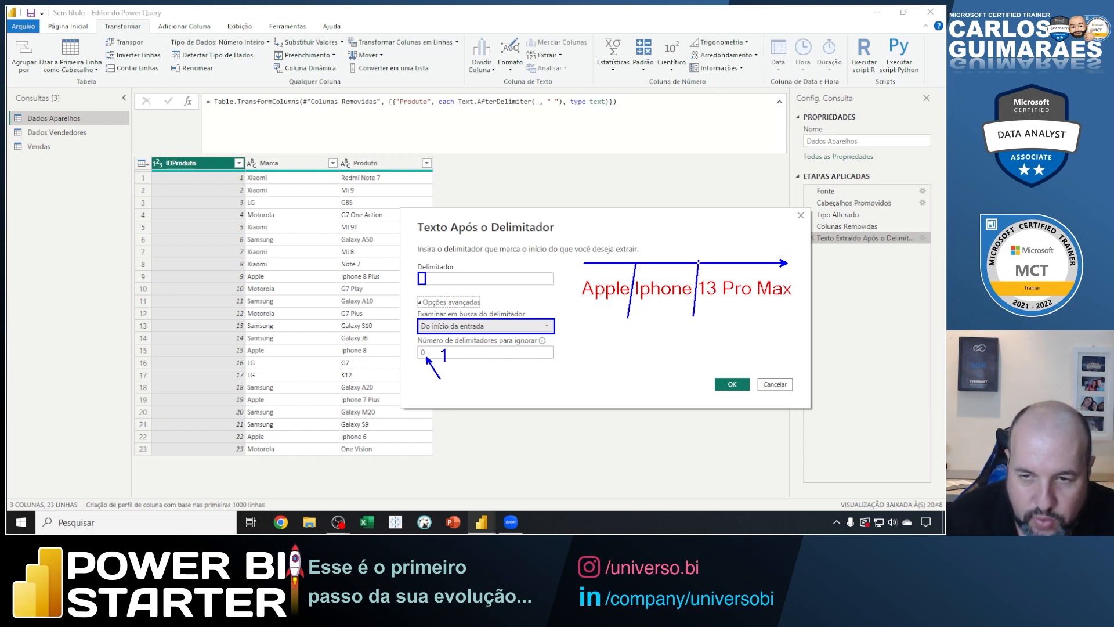
pyautogui.moveTo(622, 288); pyautogui.dragTo(632, 275)
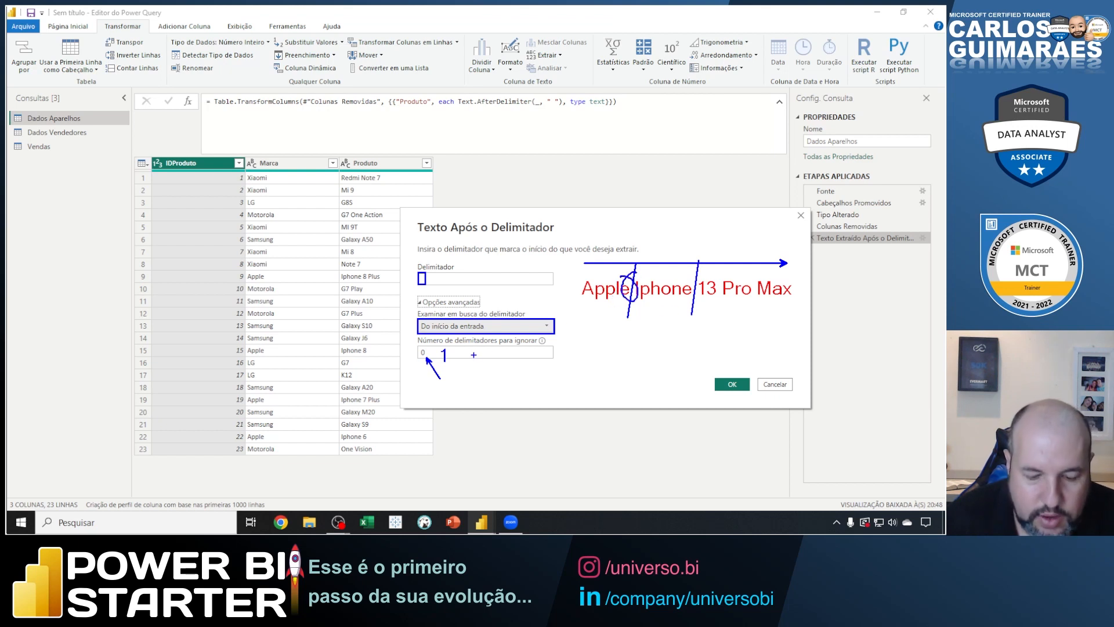
pyautogui.moveTo(461, 348); pyautogui.dragTo(470, 359)
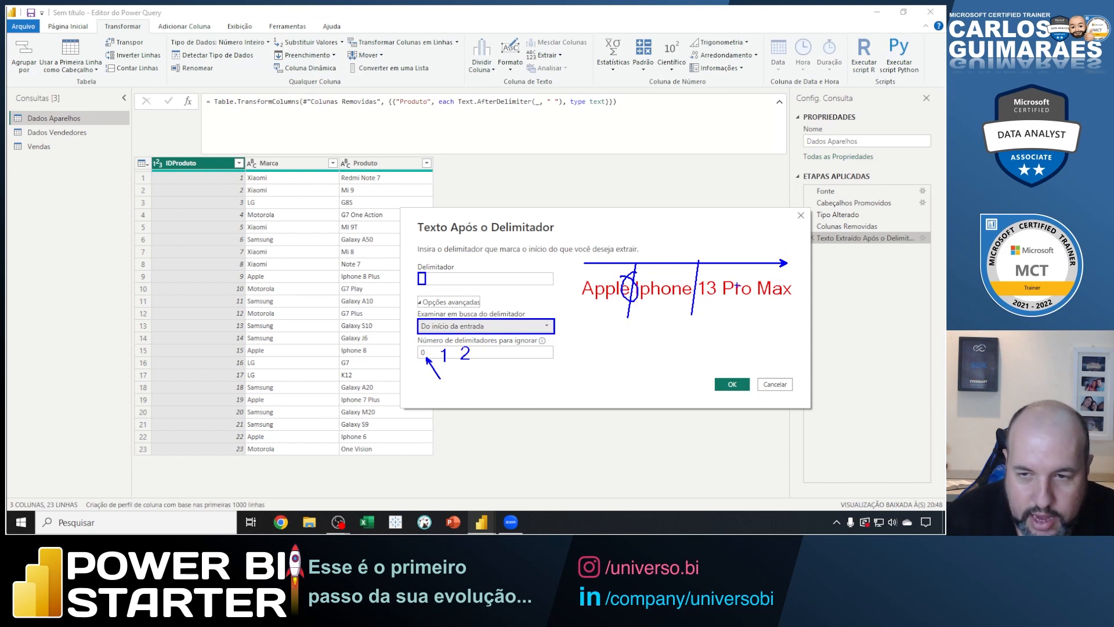
pyautogui.moveTo(720, 254); pyautogui.dragTo(714, 316)
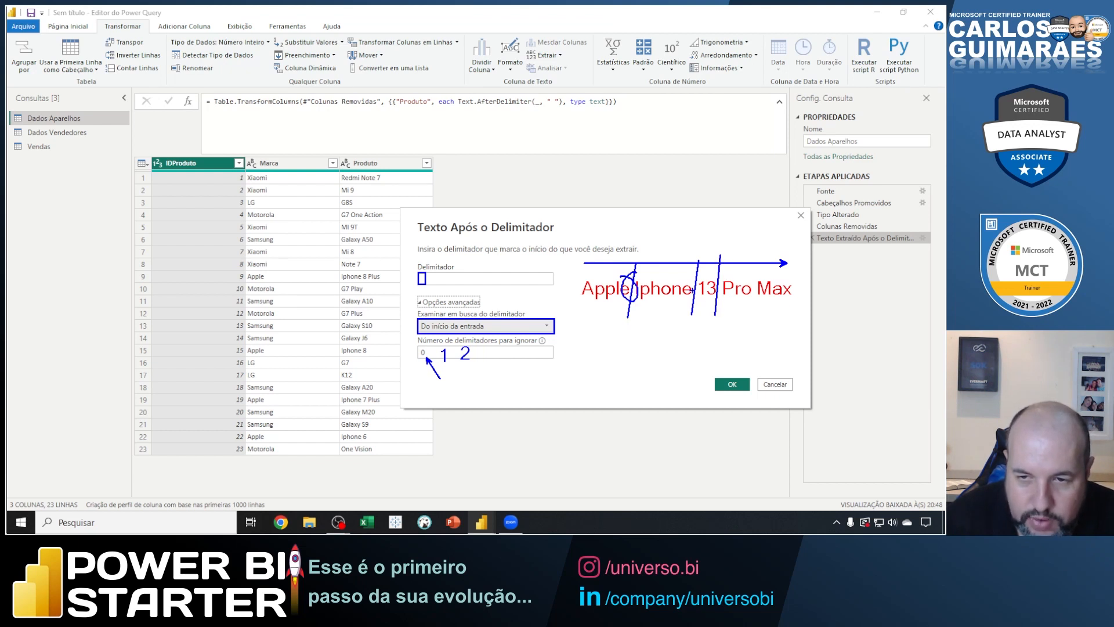
pyautogui.moveTo(695, 280)
pyautogui.mouseDown()
pyautogui.moveTo(699, 293)
pyautogui.moveTo(691, 279)
pyautogui.mouseUp()
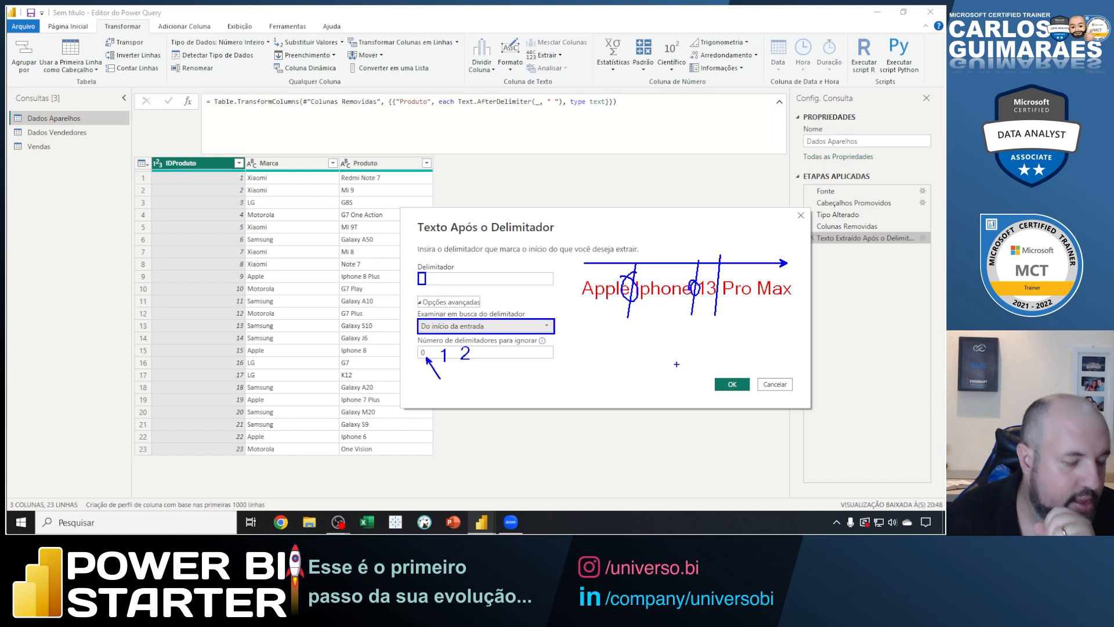
# Box the advanced options, circle the delimiter and the example's first space, and clear all the marks.
pyautogui.moveTo(413, 299); pyautogui.dragTo(555, 367)
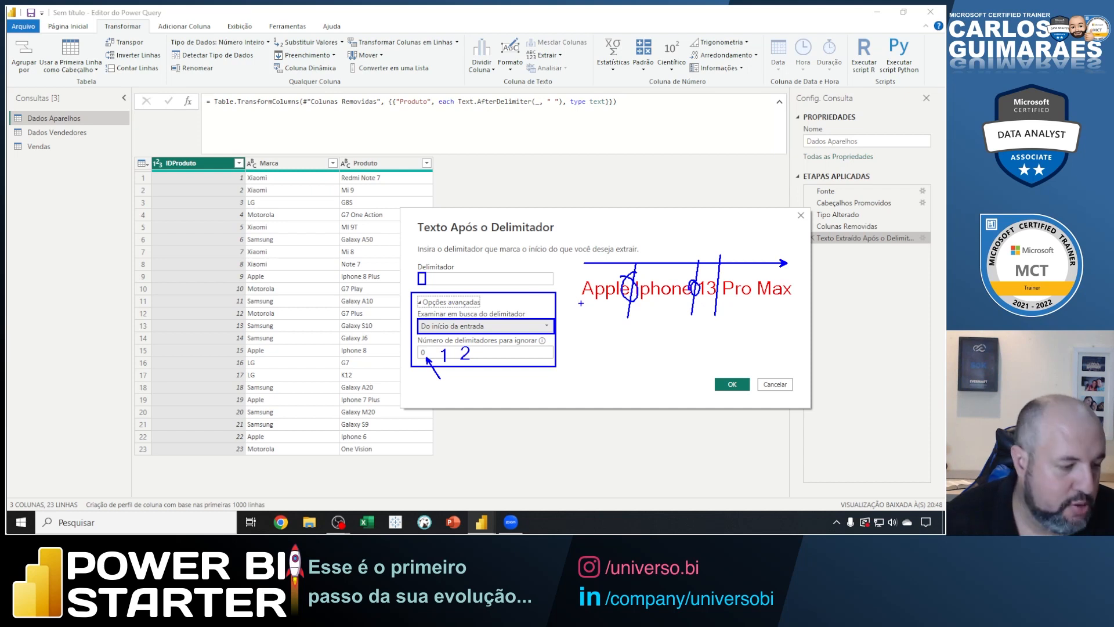
pyautogui.moveTo(423, 271)
pyautogui.mouseDown()
pyautogui.moveTo(426, 292)
pyautogui.moveTo(421, 271)
pyautogui.mouseUp()
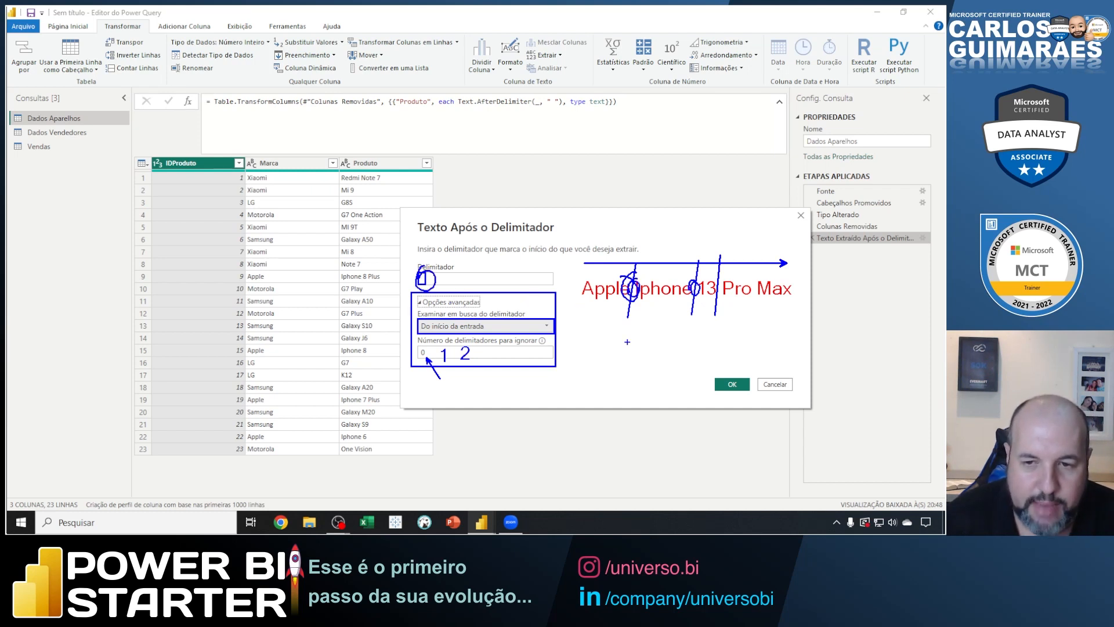
pyautogui.press('Escape')
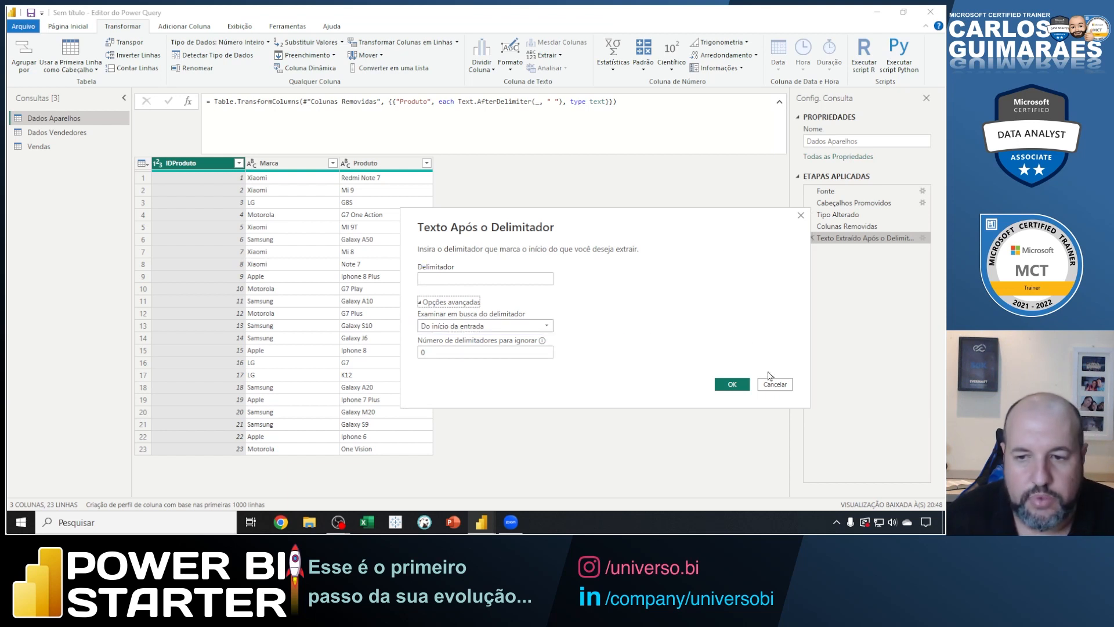
# Cancel the extraction settings dialog and look through the columns of the Dados Vendedores query.
pyautogui.click(778, 387)
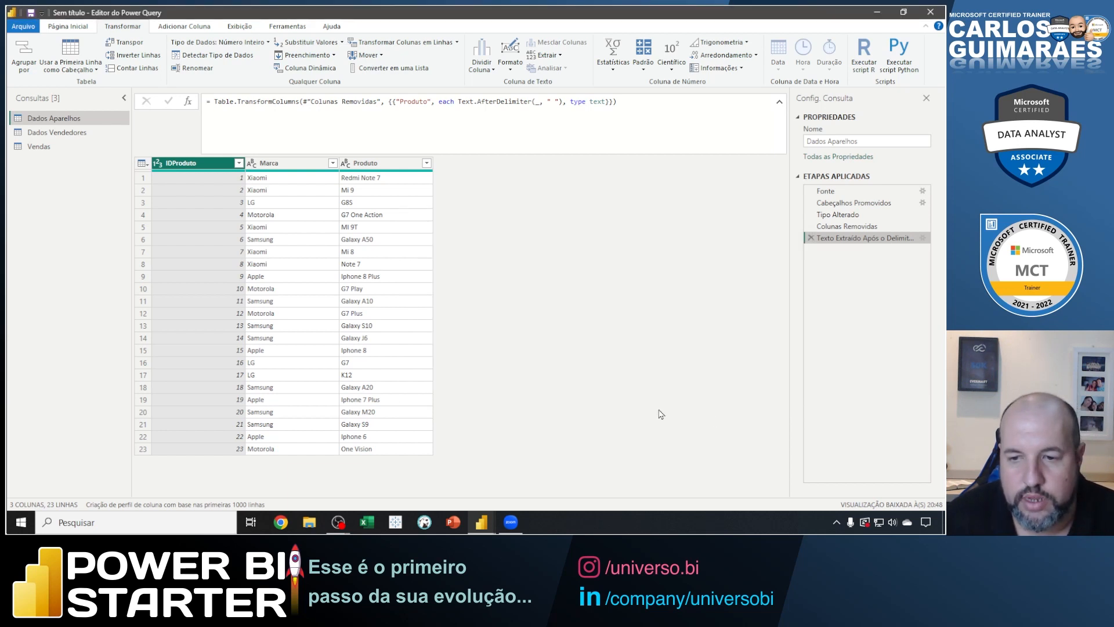
pyautogui.click(76, 137)
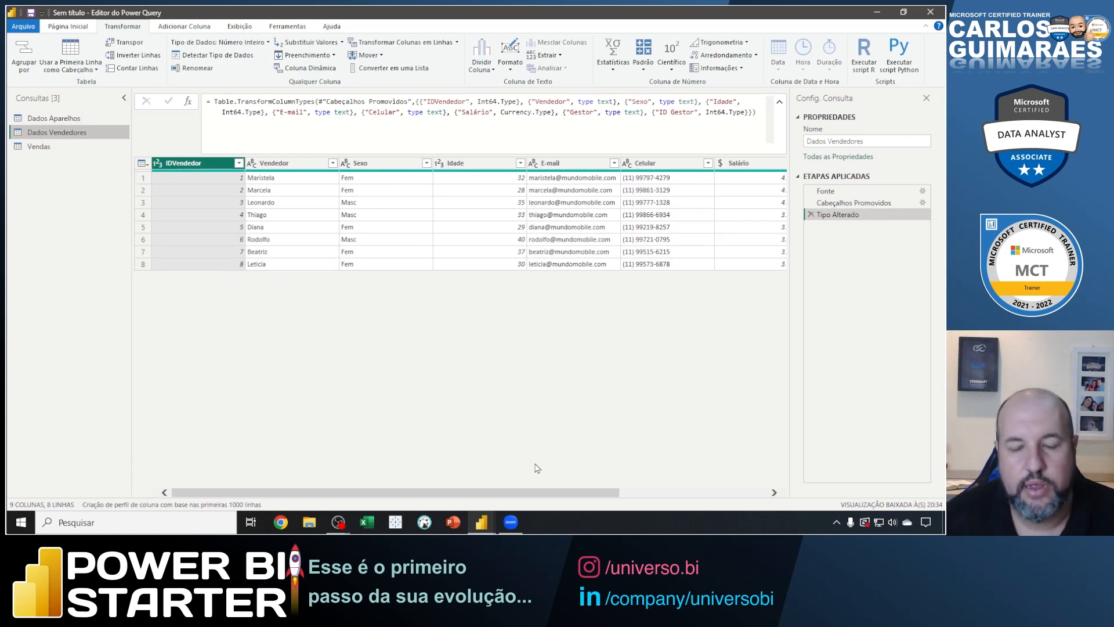
pyautogui.moveTo(541, 492); pyautogui.dragTo(689, 493)
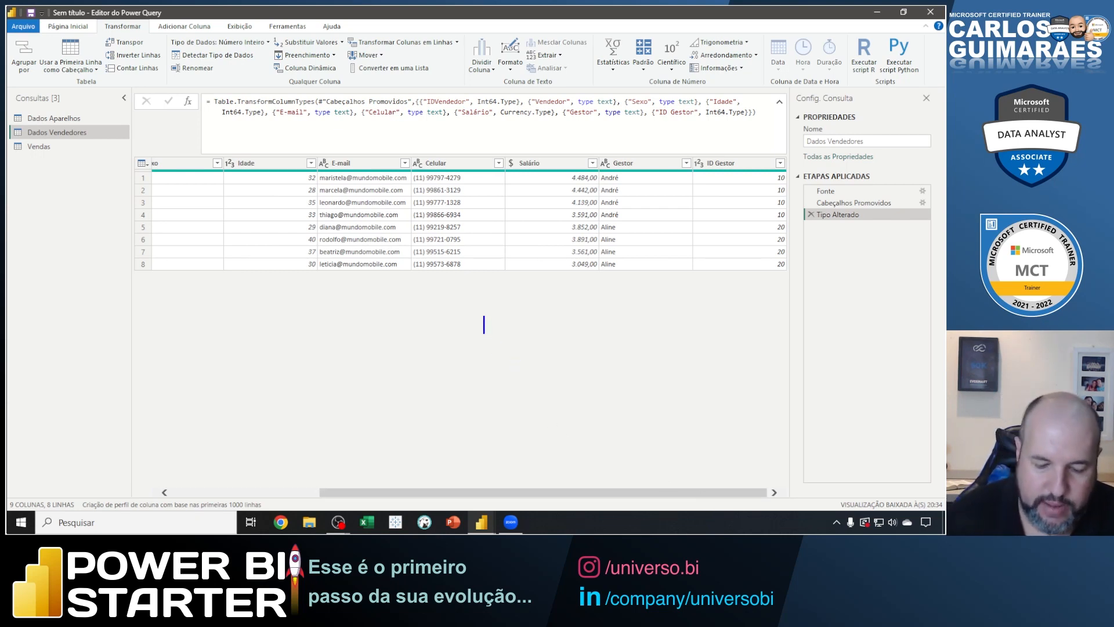
# Annotate the table with the text "LGPD", box the Celular and E-mail columns, and clear the marks.
pyautogui.write('LGPD')
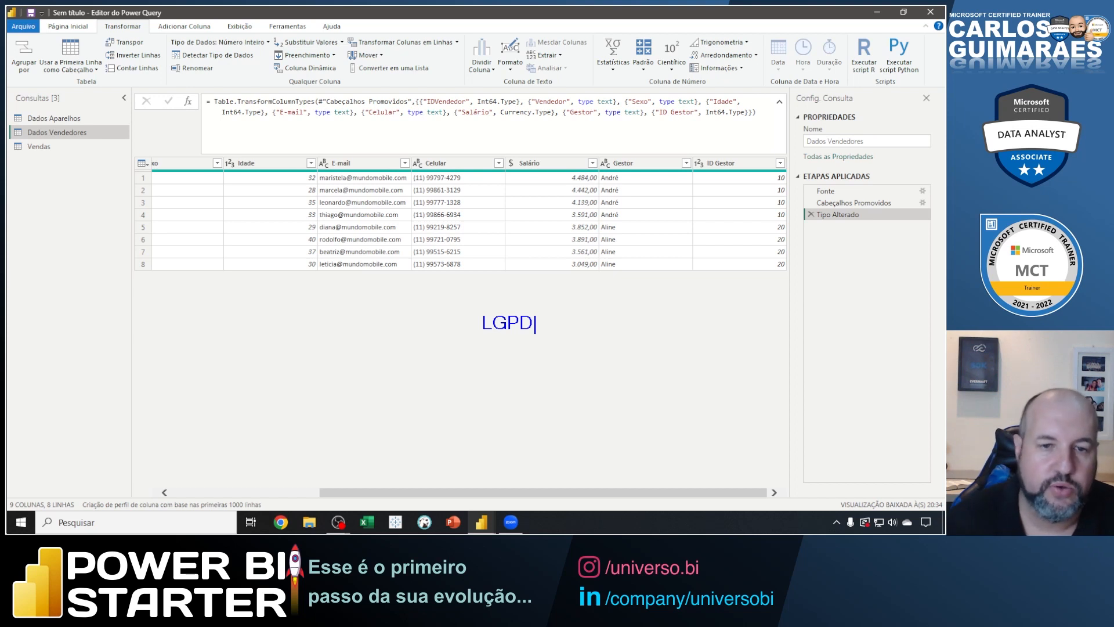
pyautogui.press('Escape')
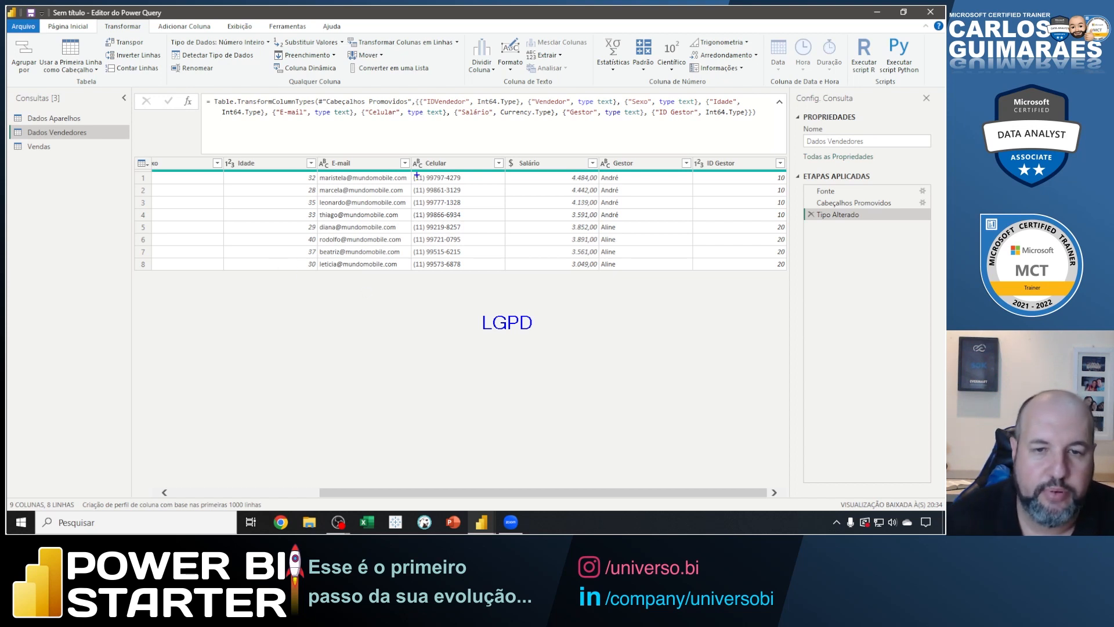
pyautogui.moveTo(411, 171); pyautogui.dragTo(472, 275)
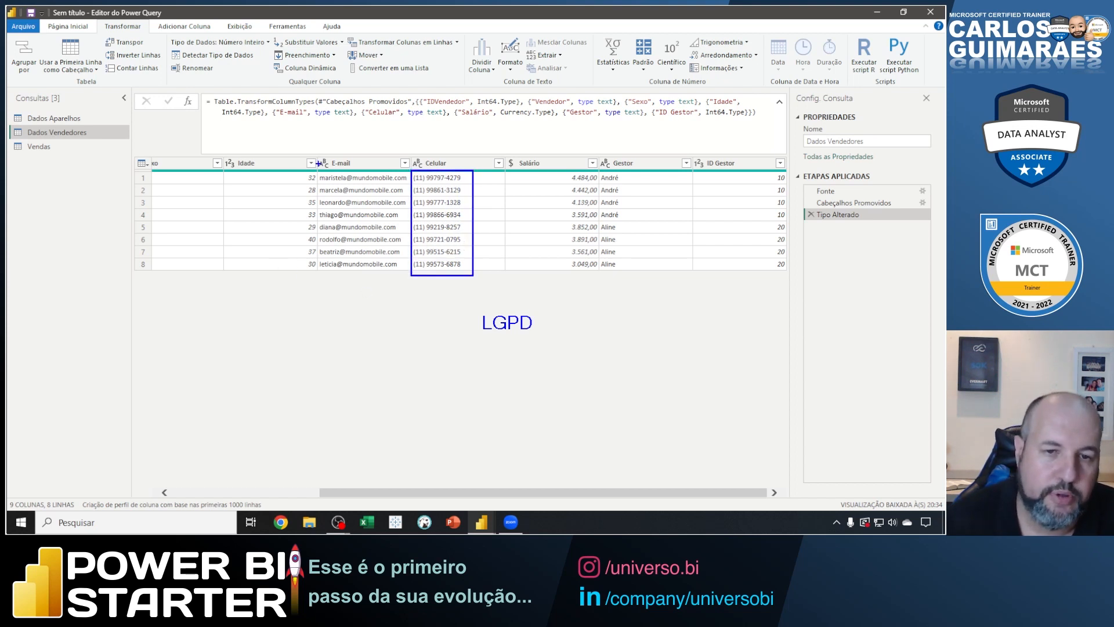
pyautogui.moveTo(318, 164)
pyautogui.mouseDown()
pyautogui.moveTo(366, 255)
pyautogui.moveTo(413, 278)
pyautogui.mouseUp()
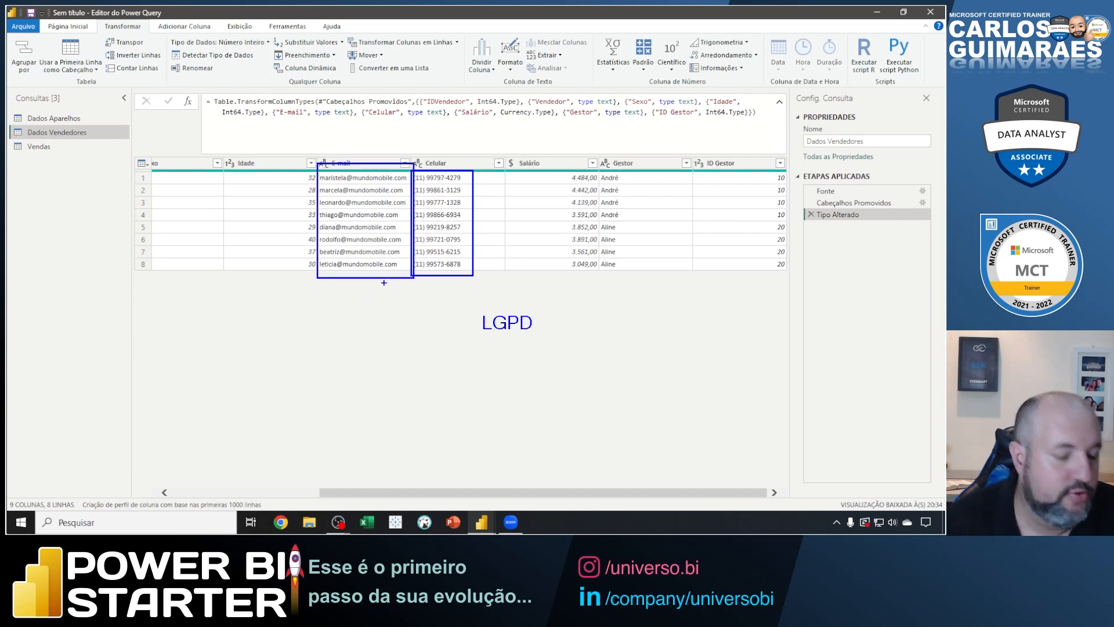
pyautogui.press('Escape')
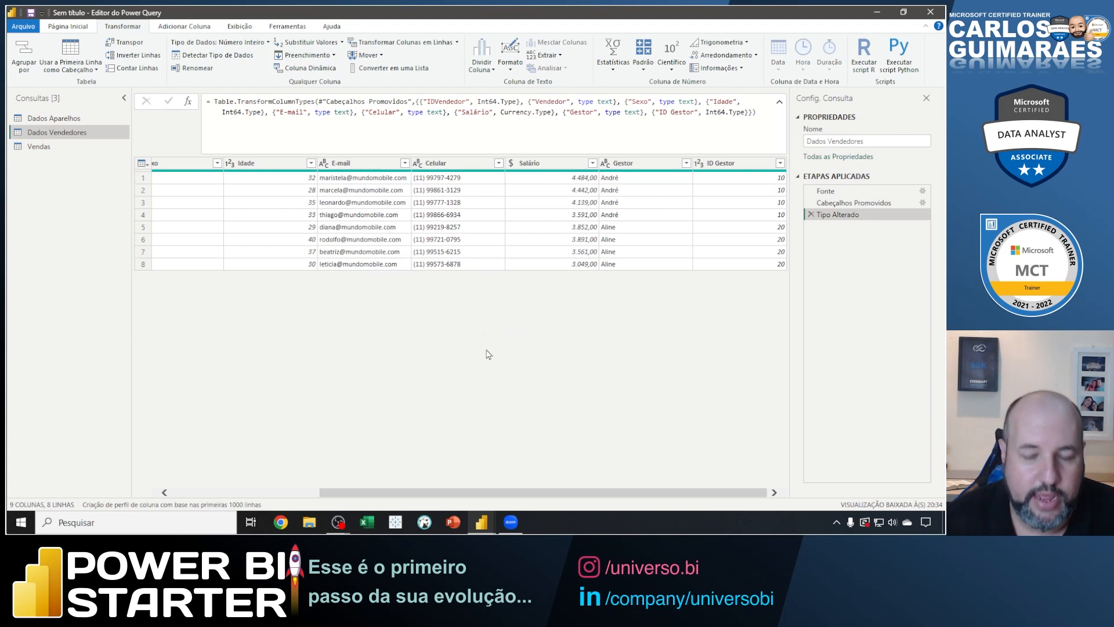
# Remove the Sexo, Idade and E-mail columns from the Dados Vendedores query.
pyautogui.moveTo(381, 493); pyautogui.dragTo(228, 478)
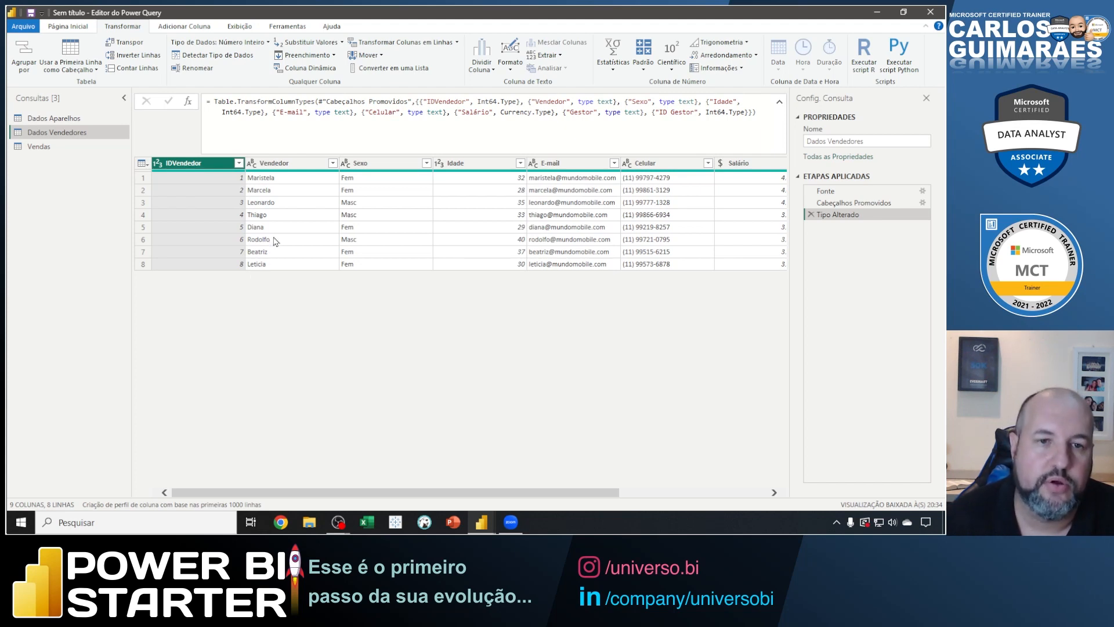
pyautogui.click(287, 163)
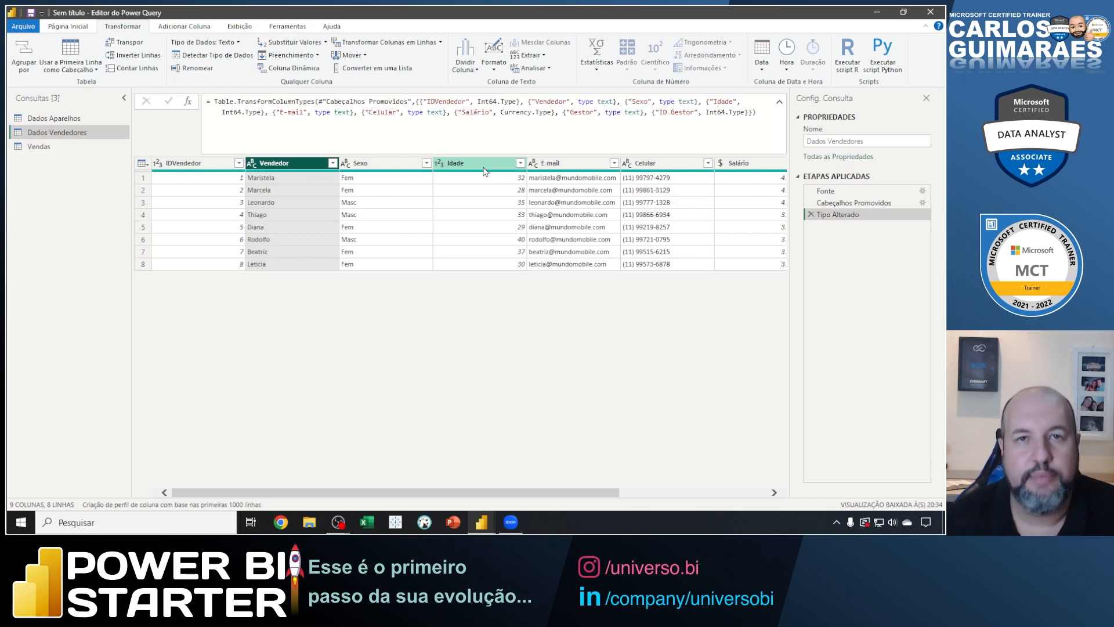
pyautogui.rightClick(388, 167)
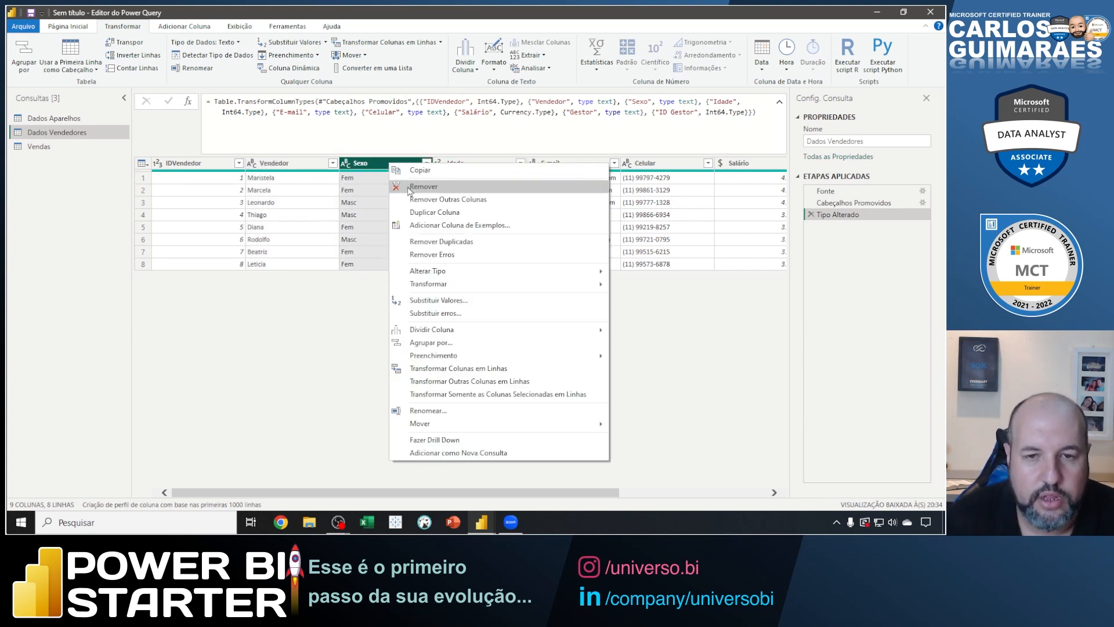
pyautogui.click(409, 185)
pyautogui.rightClick(389, 167)
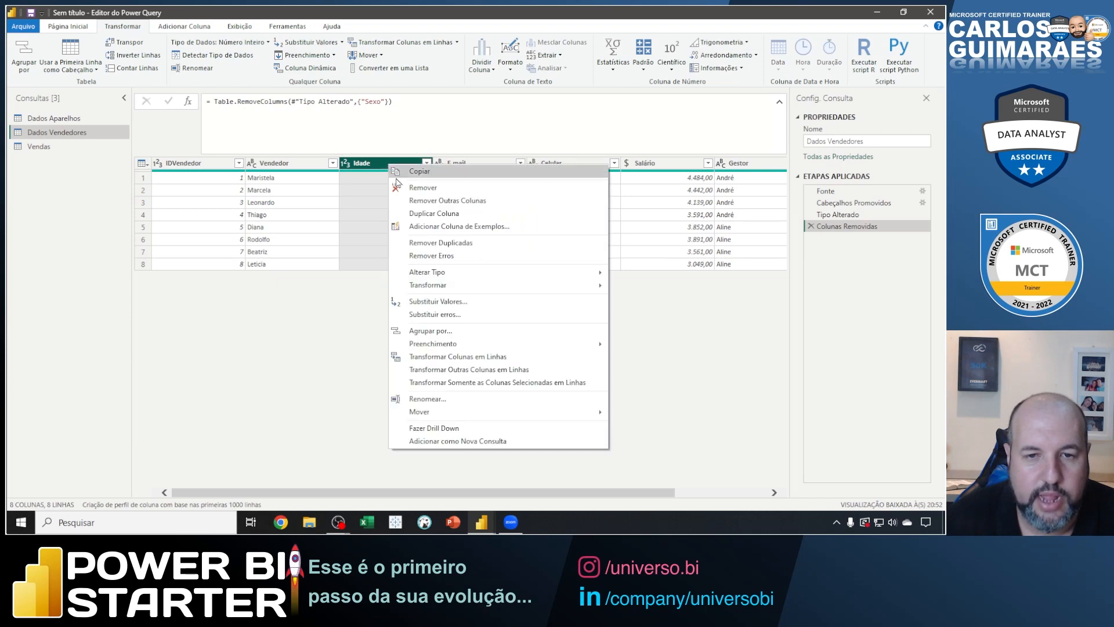
pyautogui.click(405, 188)
pyautogui.rightClick(405, 166)
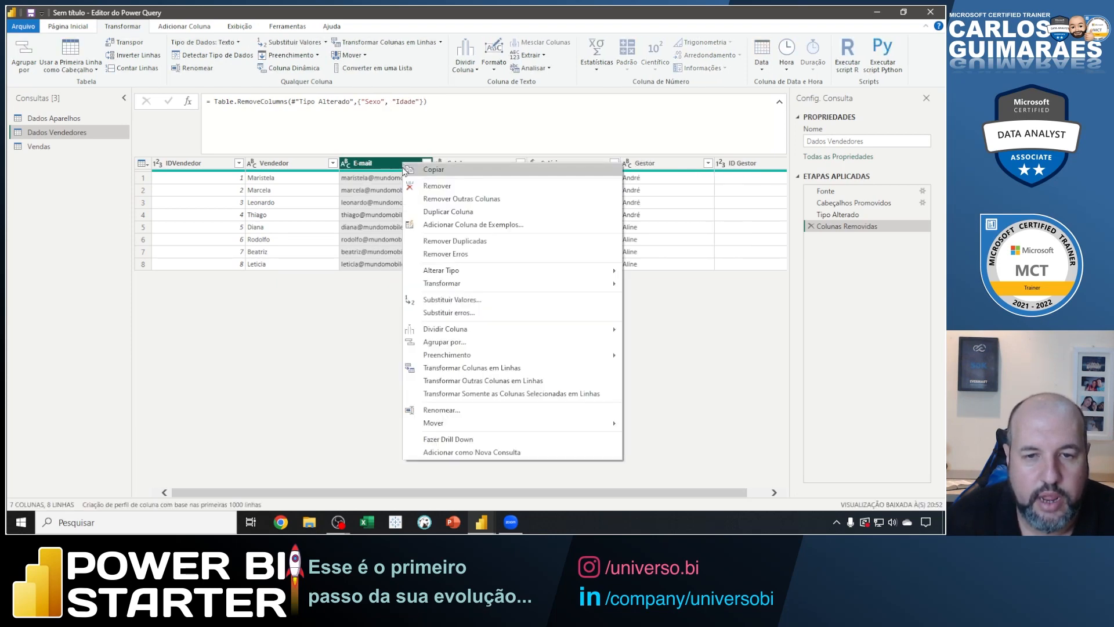
pyautogui.click(422, 186)
# Remove the Celular, Salário and ID Gestor columns from Dados Vendedores.
pyautogui.rightClick(405, 166)
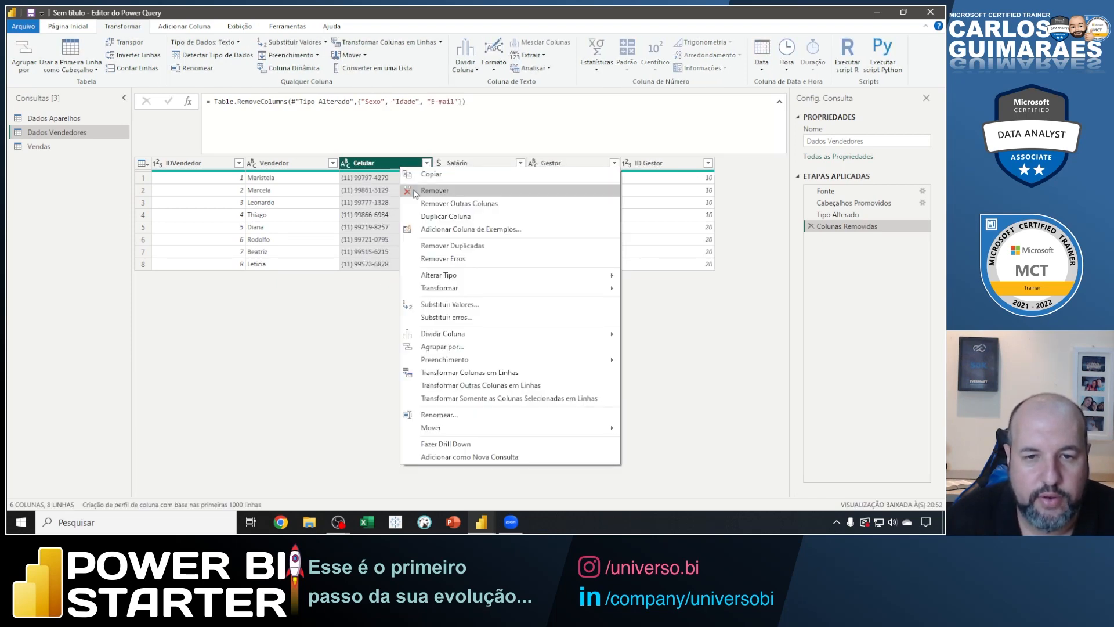
pyautogui.click(408, 185)
pyautogui.rightClick(400, 168)
pyautogui.click(419, 190)
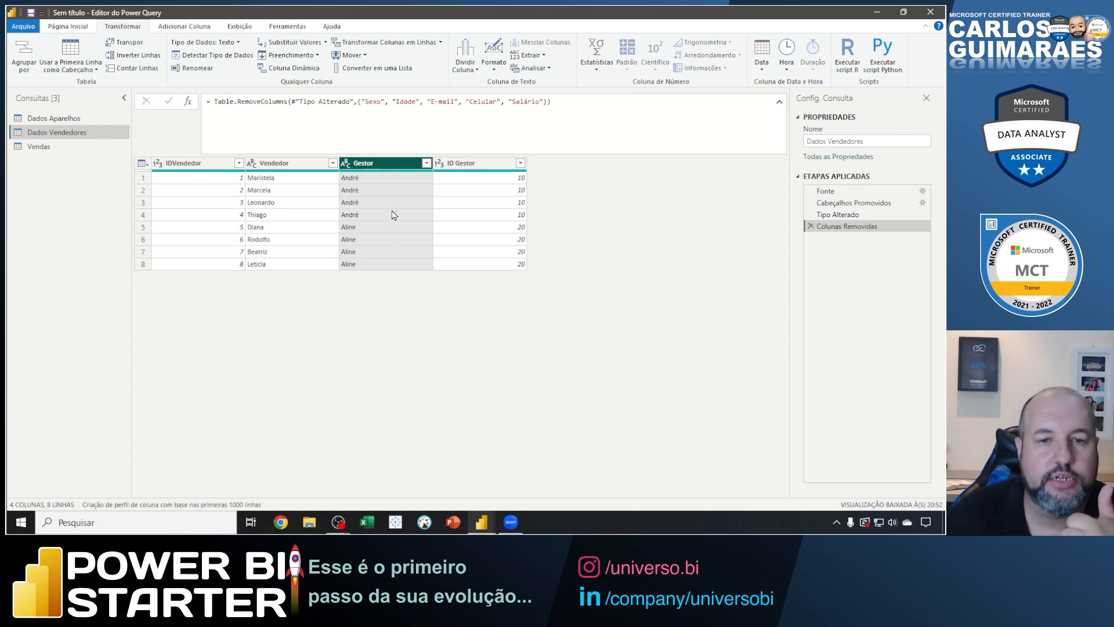
pyautogui.rightClick(467, 164)
pyautogui.click(495, 189)
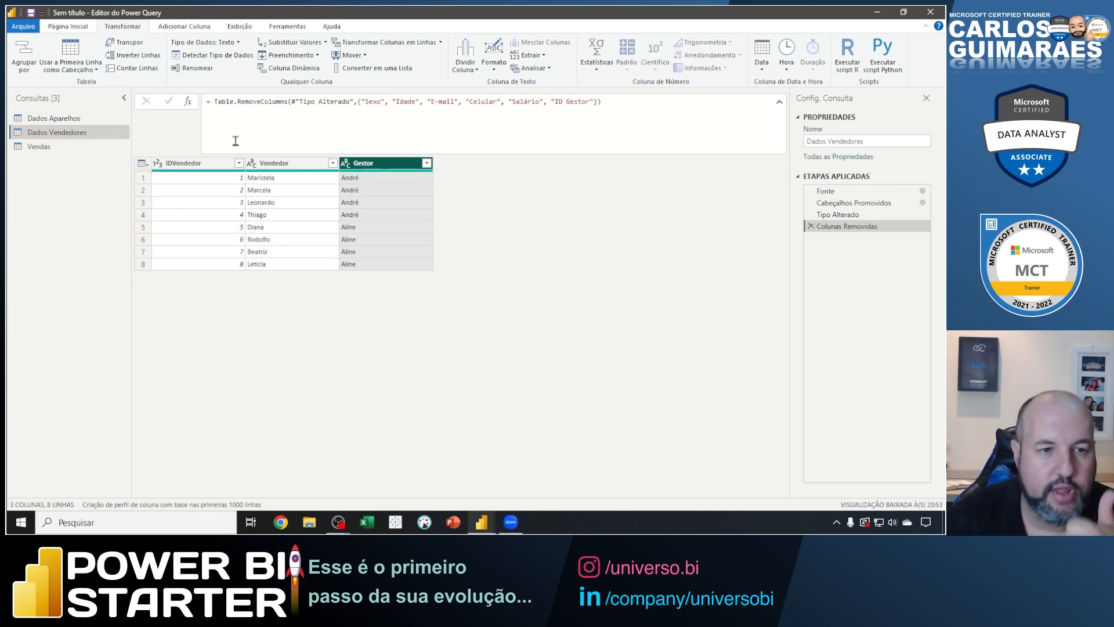
# Compare the Vendas query with Dados Aparelhos and Dados Vendedores, ending on Vendas.
pyautogui.click(44, 149)
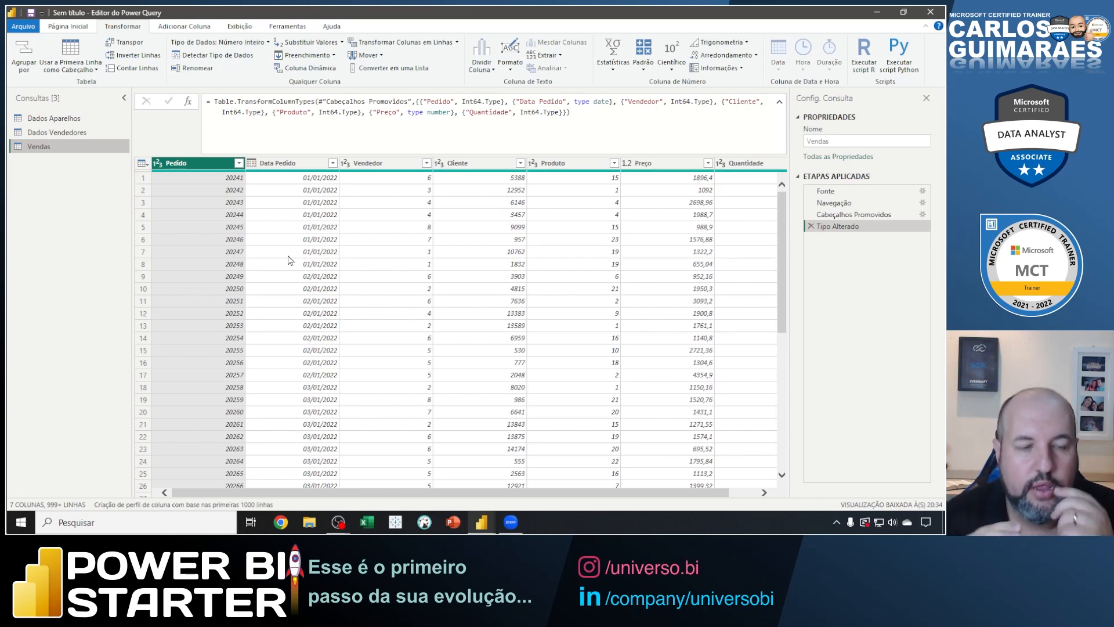
pyautogui.click(55, 120)
pyautogui.click(56, 132)
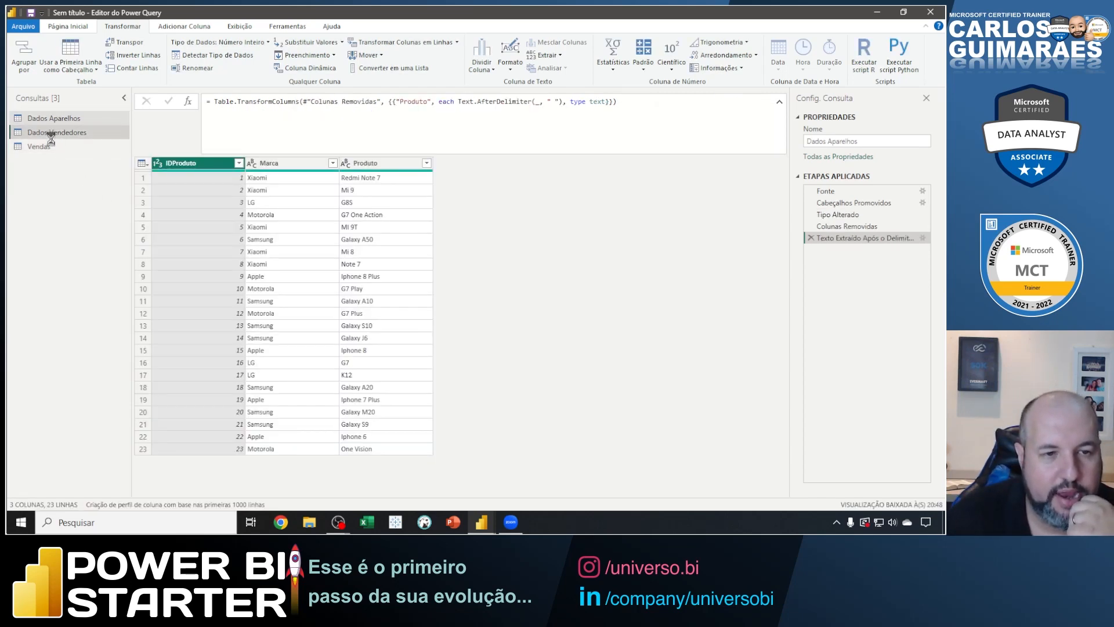
pyautogui.click(43, 147)
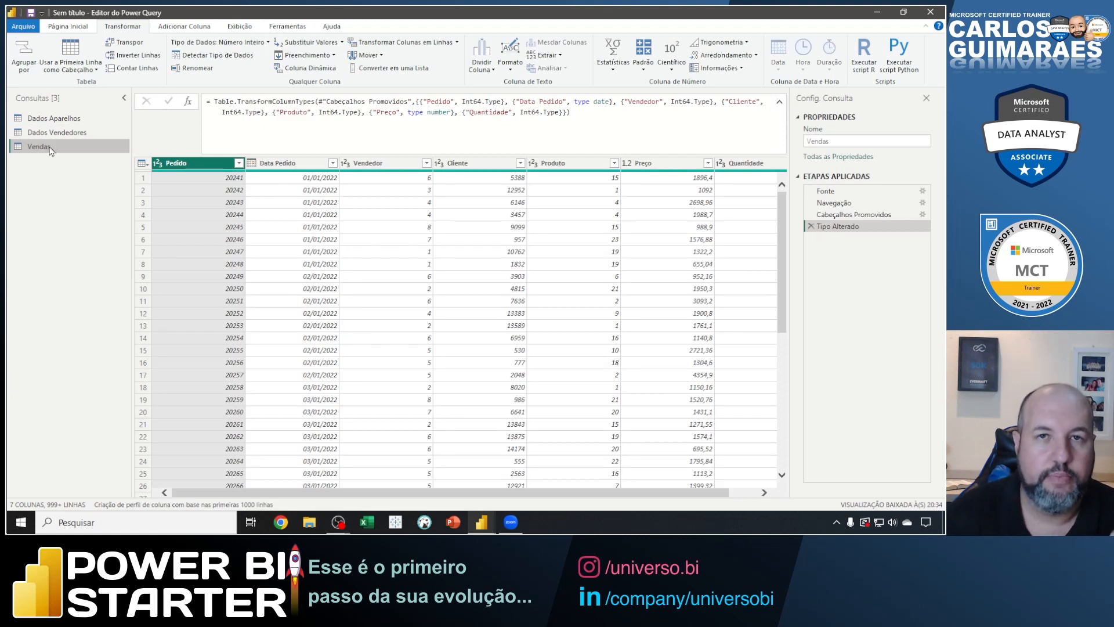
pyautogui.click(46, 119)
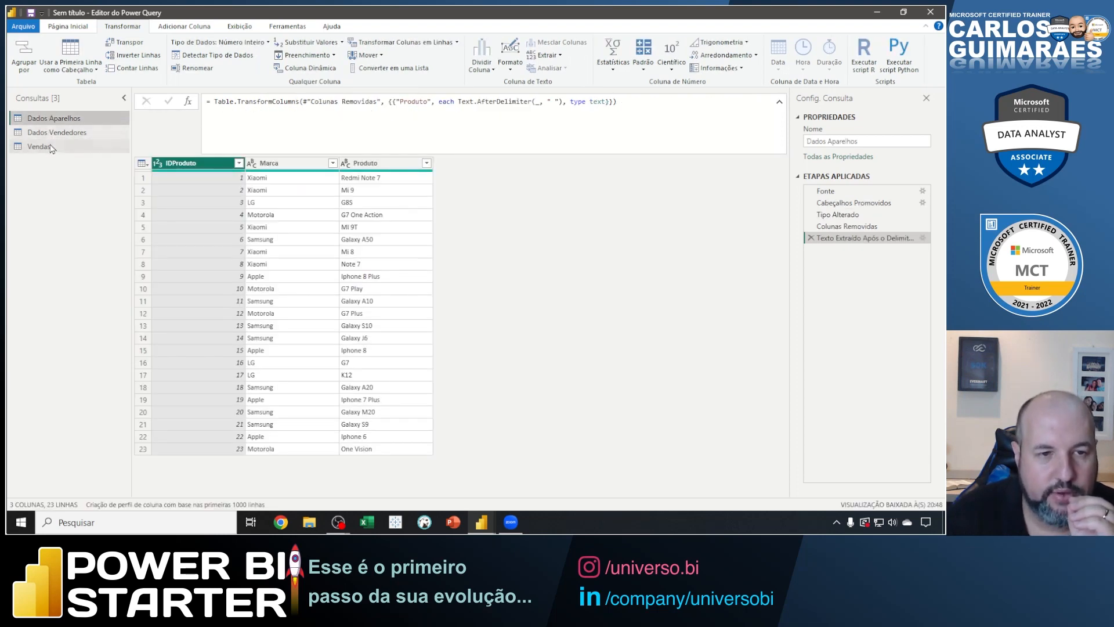
pyautogui.click(51, 148)
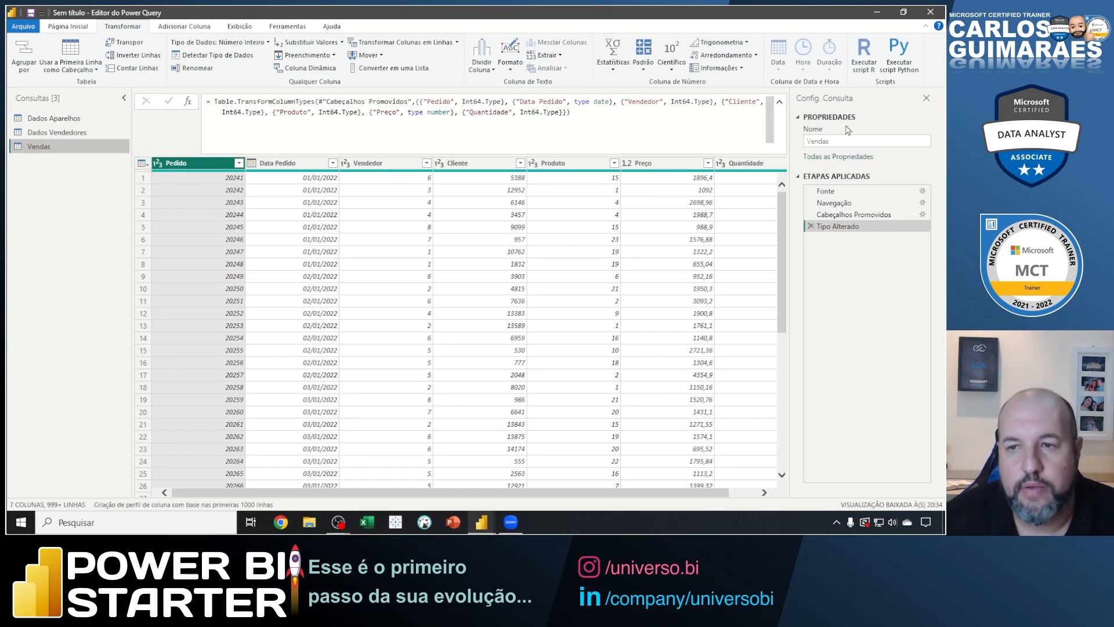
# Hide the query list, box the second Vendas row with an arrow at its Produto value, clear the marks and show the list again.
pyautogui.click(124, 99)
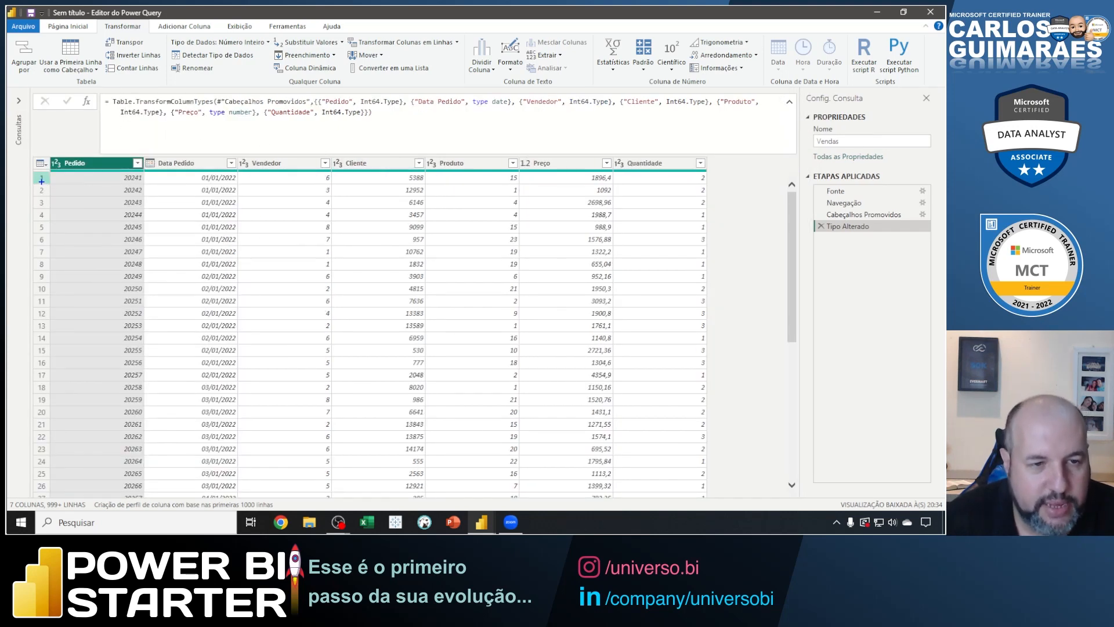
pyautogui.hotkey('ctrl', '2')
pyautogui.moveTo(34, 182)
pyautogui.mouseDown()
pyautogui.moveTo(530, 204)
pyautogui.moveTo(708, 198)
pyautogui.mouseUp()
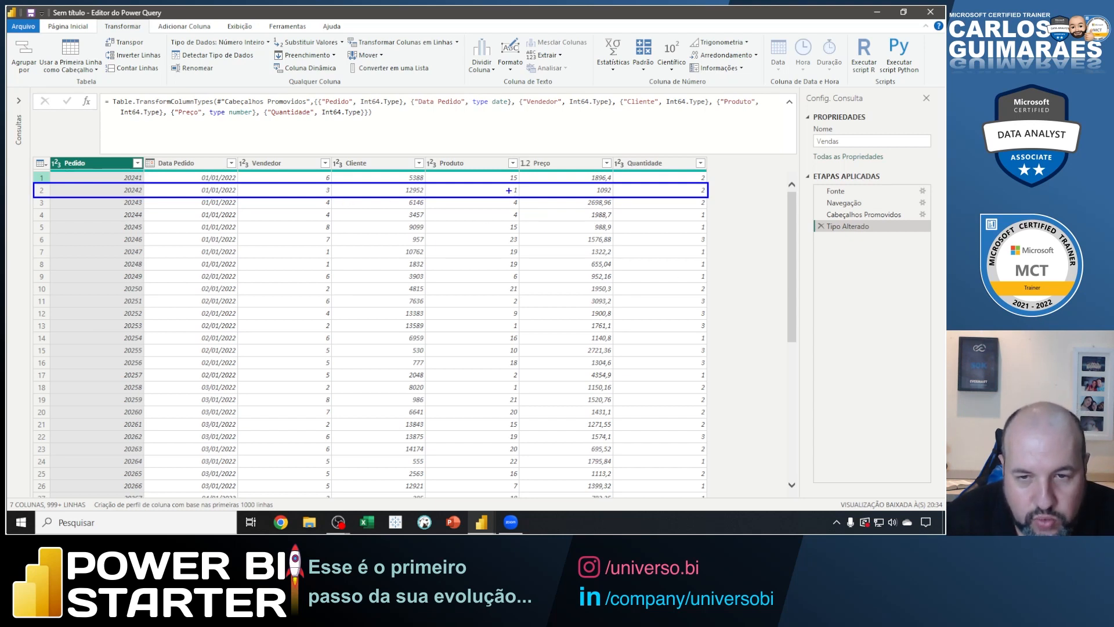
pyautogui.moveTo(509, 189); pyautogui.dragTo(469, 219)
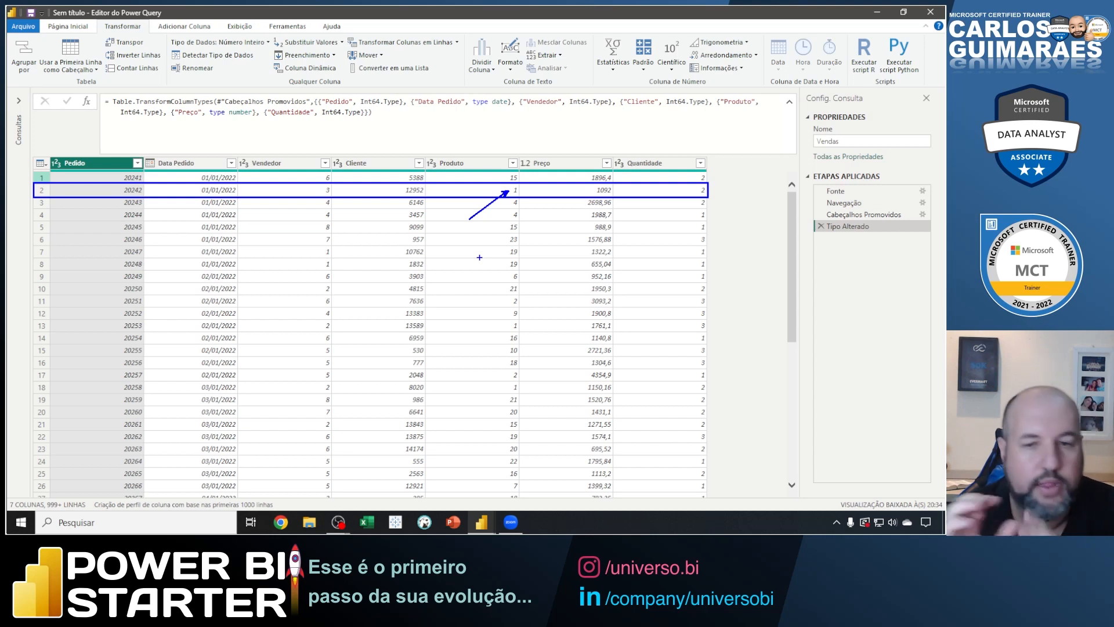
pyautogui.press('Escape')
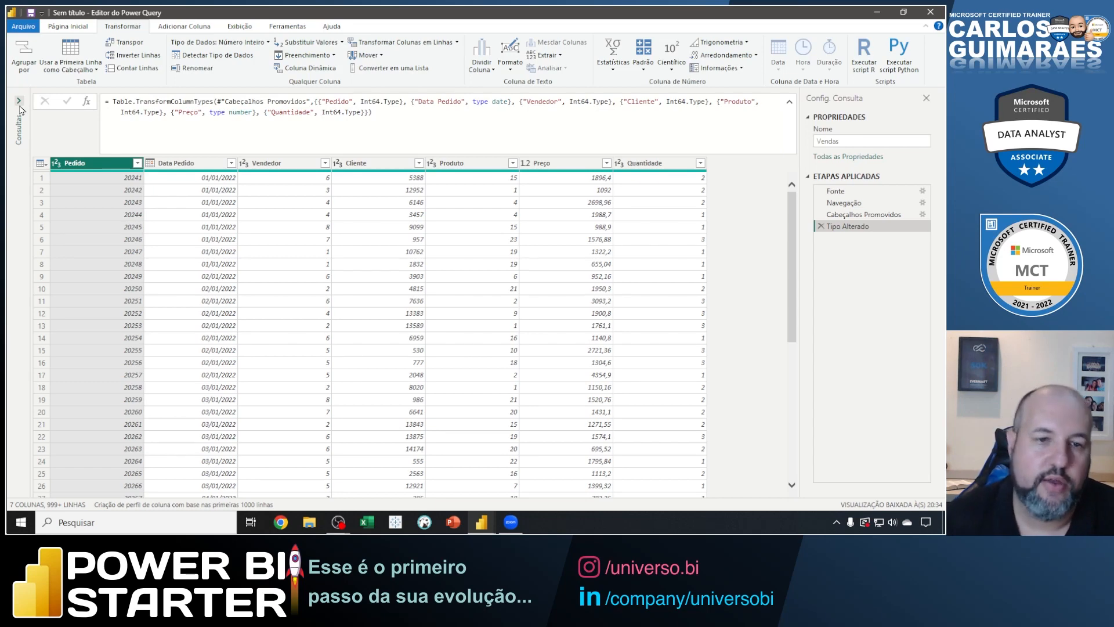
pyautogui.click(19, 100)
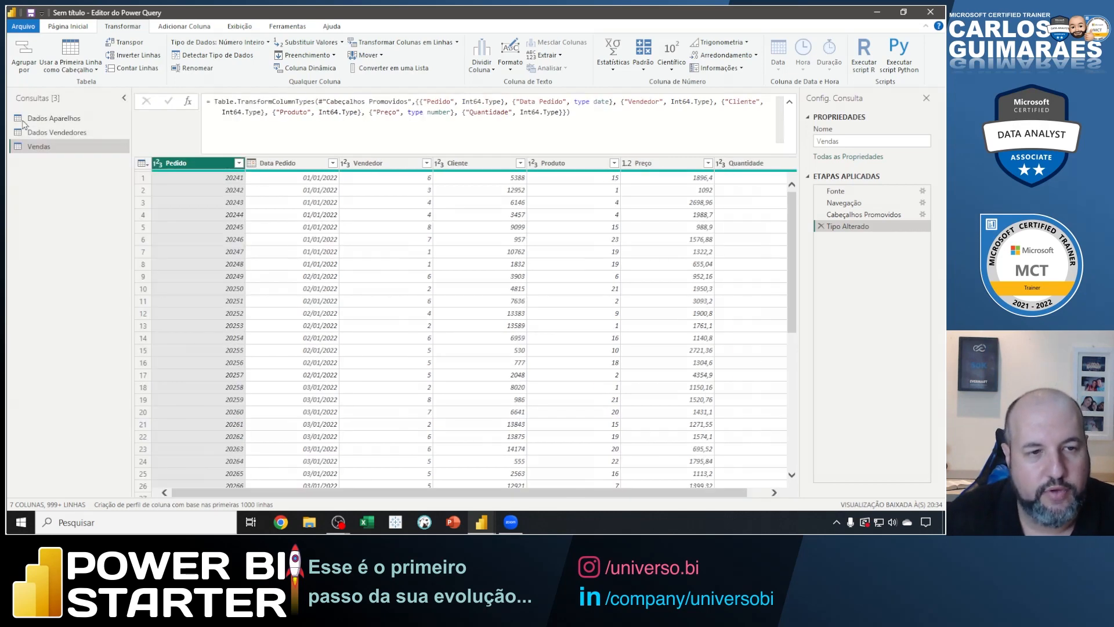
# Open Dados Aparelhos, underline its IDProduto header and mark it with an arrow, and clear the marks.
pyautogui.click(56, 121)
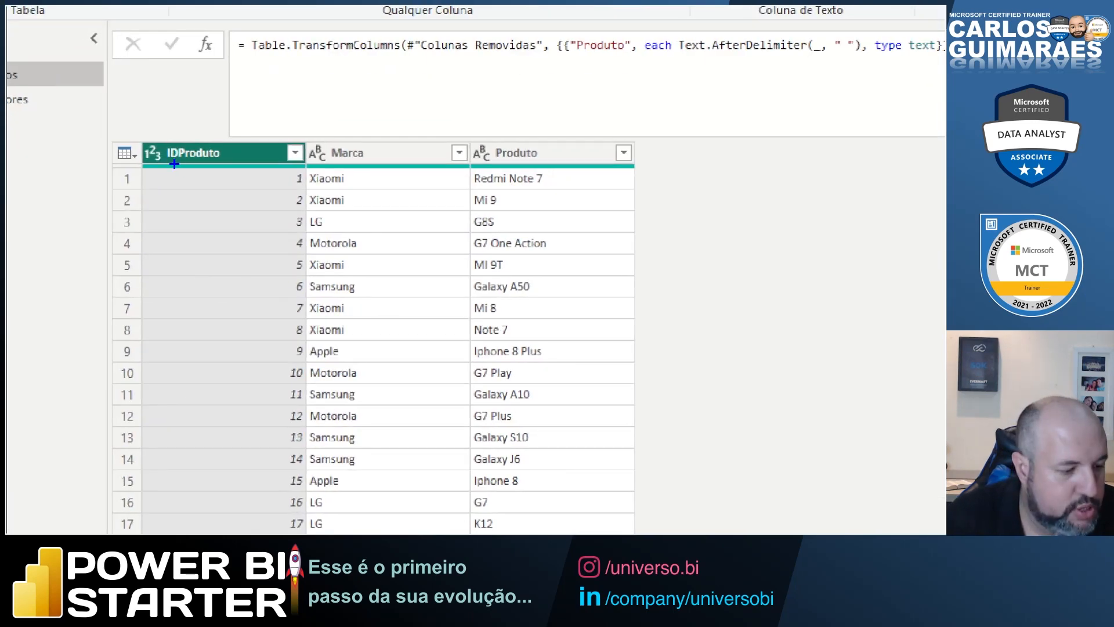
pyautogui.moveTo(166, 161); pyautogui.dragTo(226, 161)
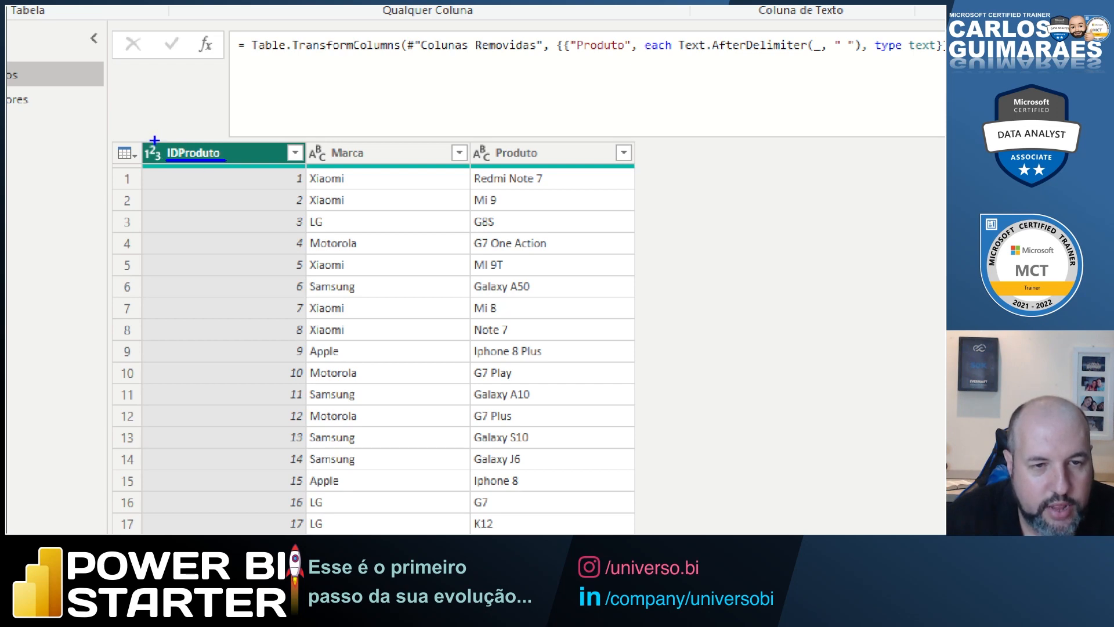
pyautogui.moveTo(157, 139); pyautogui.dragTo(165, 110)
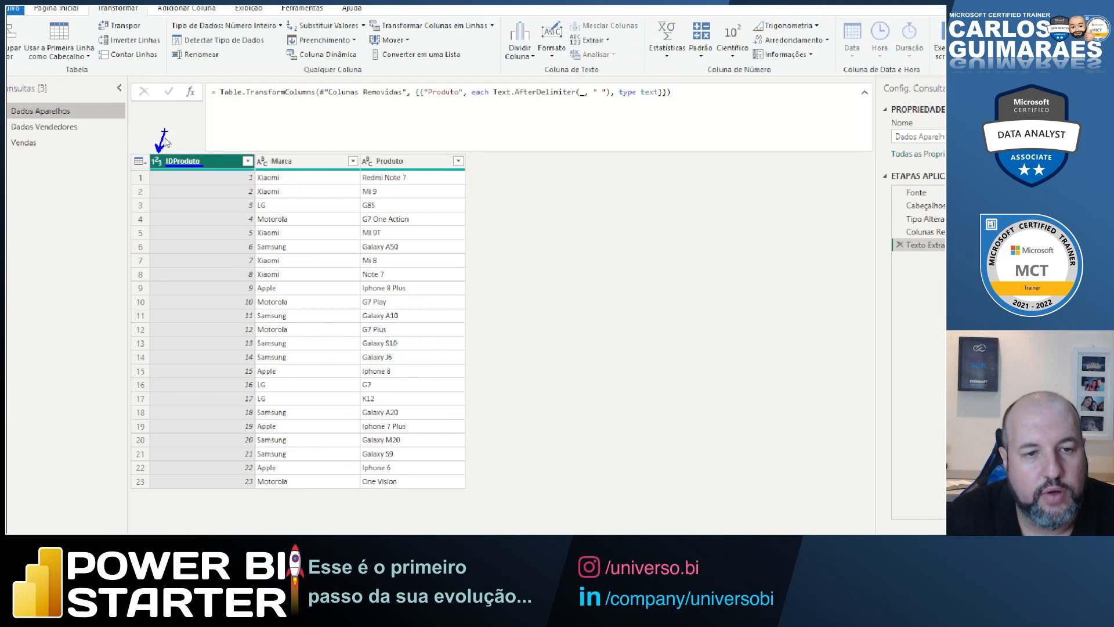
# Rename the Produto column in the Vendas query to IDProduto.
pyautogui.click(79, 142)
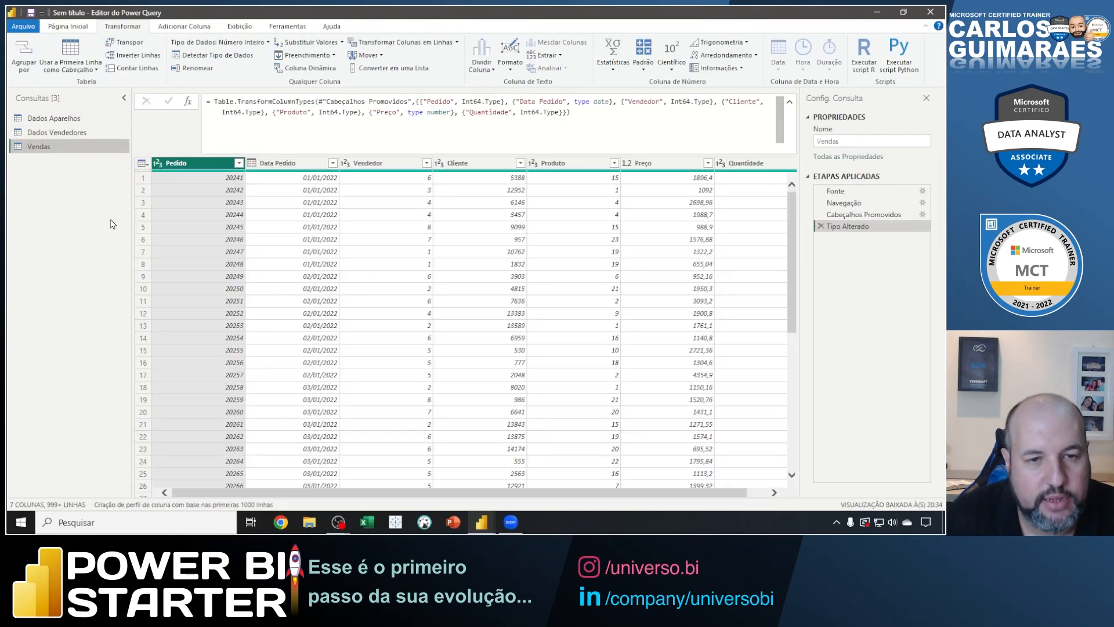
pyautogui.click(546, 165)
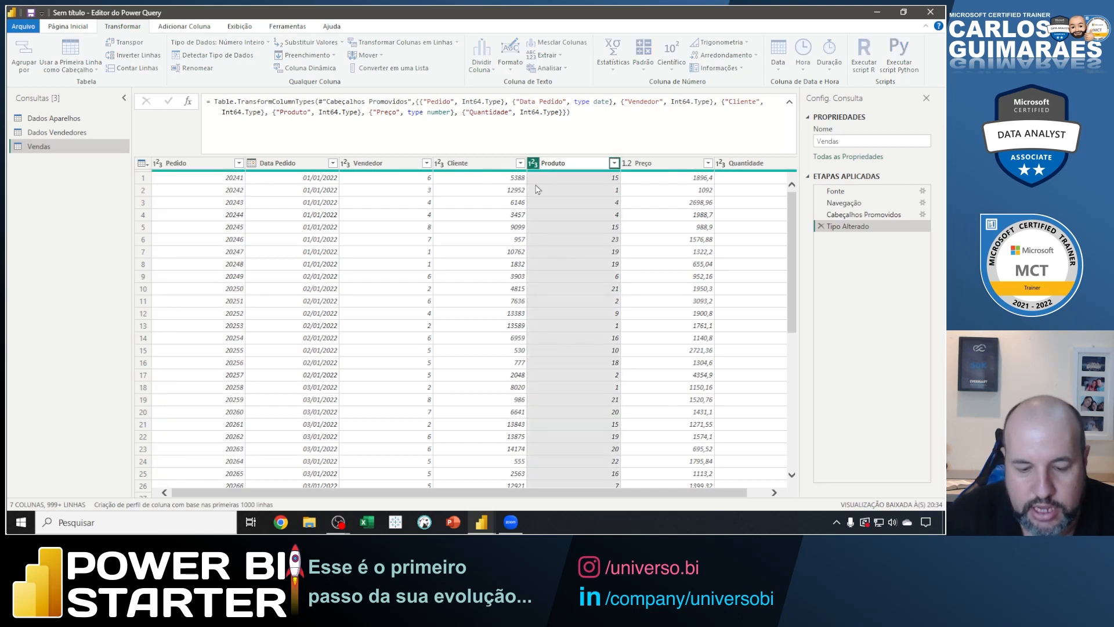
pyautogui.write('ID')
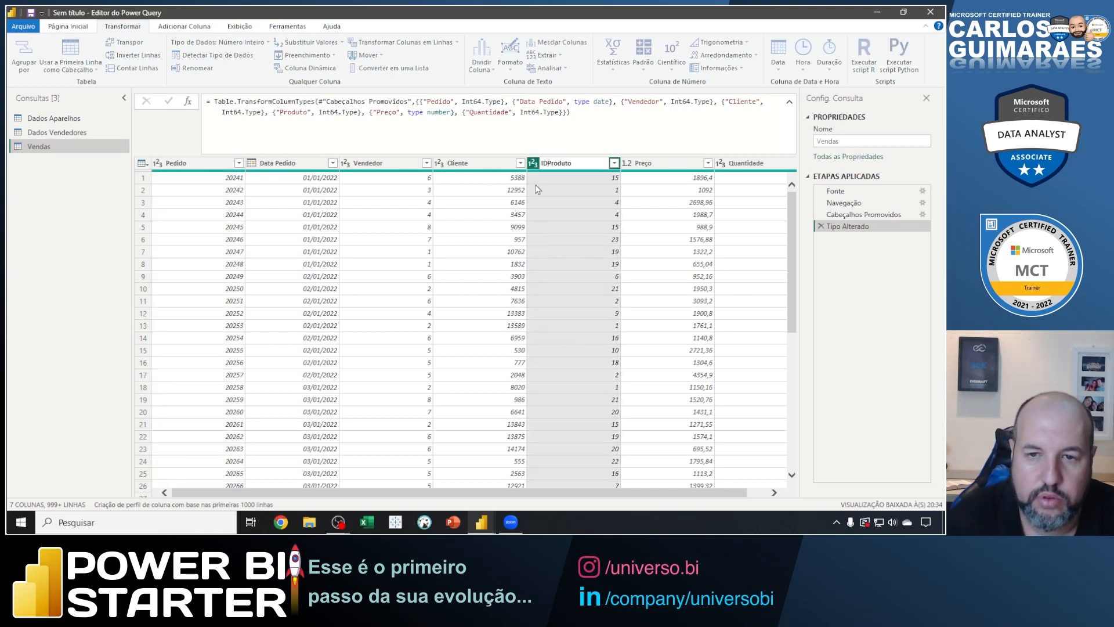
pyautogui.press('Return')
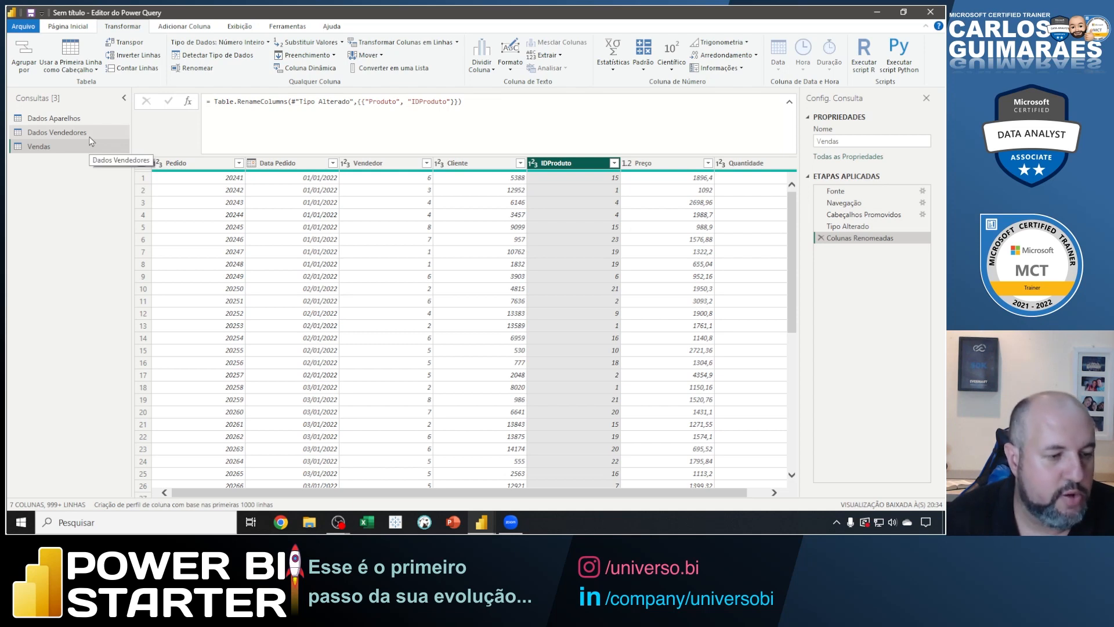
# Check Dados Vendedores, return to Vendas, box its Vendedor values and first row with an arrow at their intersection, and clear the marks.
pyautogui.click(64, 134)
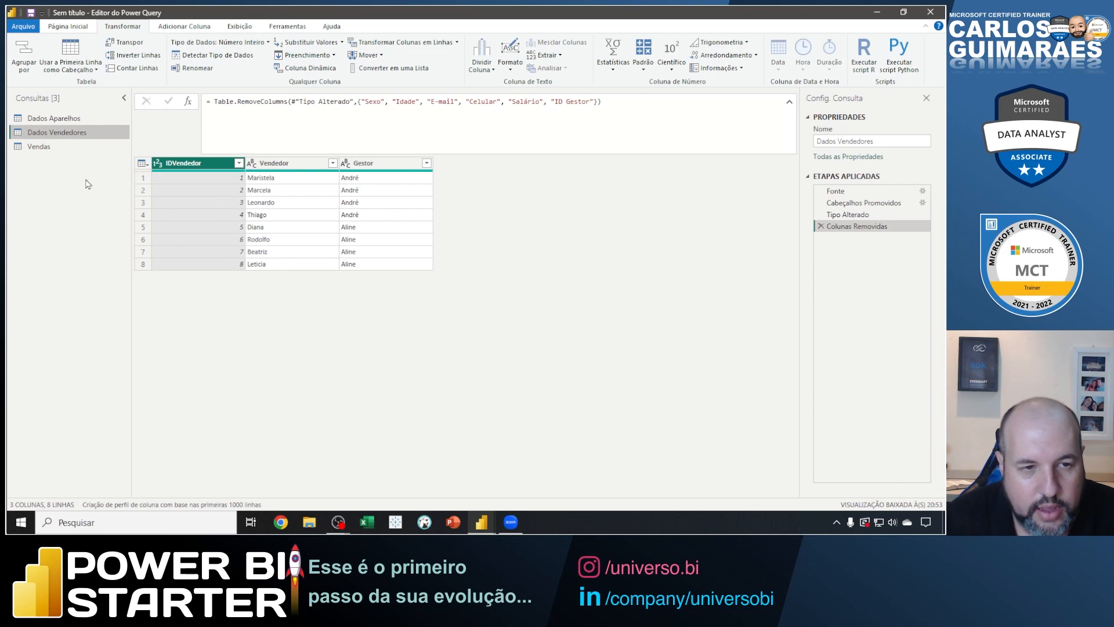
pyautogui.click(58, 149)
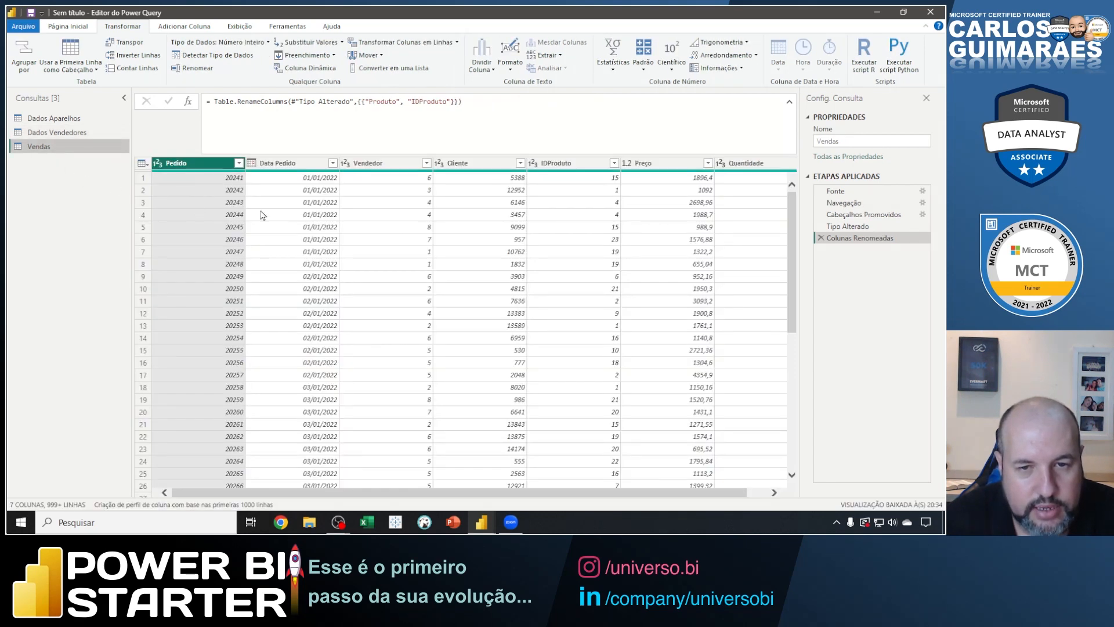
pyautogui.moveTo(417, 171)
pyautogui.mouseDown()
pyautogui.moveTo(417, 321)
pyautogui.moveTo(451, 498)
pyautogui.moveTo(435, 492)
pyautogui.mouseUp()
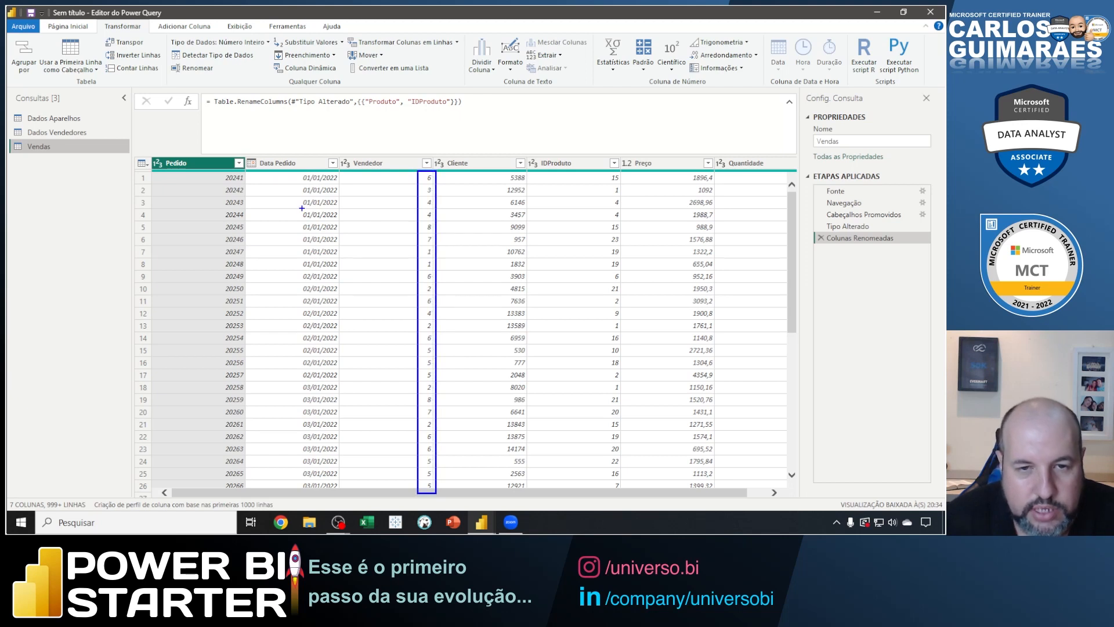
pyautogui.moveTo(134, 169)
pyautogui.mouseDown()
pyautogui.moveTo(640, 191)
pyautogui.moveTo(807, 183)
pyautogui.mouseUp()
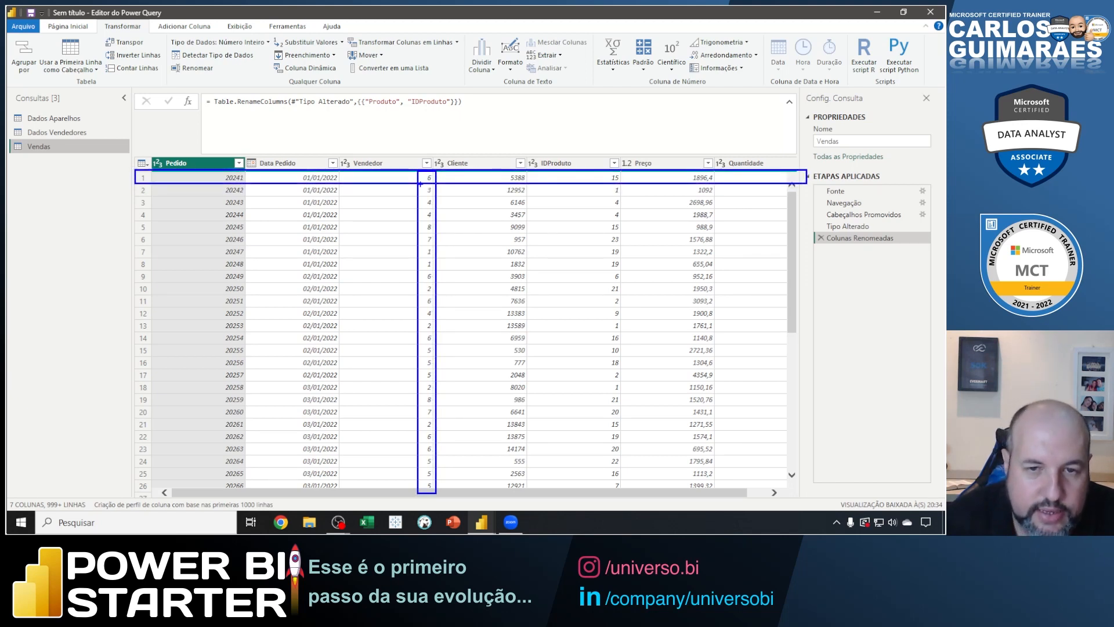
pyautogui.moveTo(359, 221); pyautogui.dragTo(418, 183)
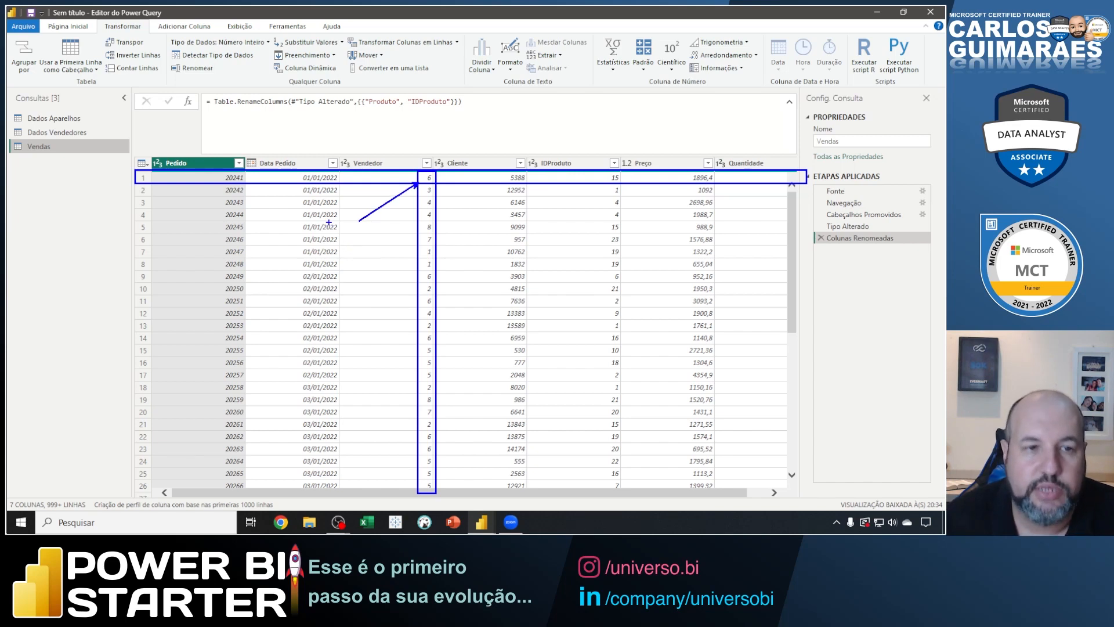
pyautogui.press('Escape')
# Open Dados Vendedores, box the row with IDVendedor 6, and clear the mark.
pyautogui.click(81, 133)
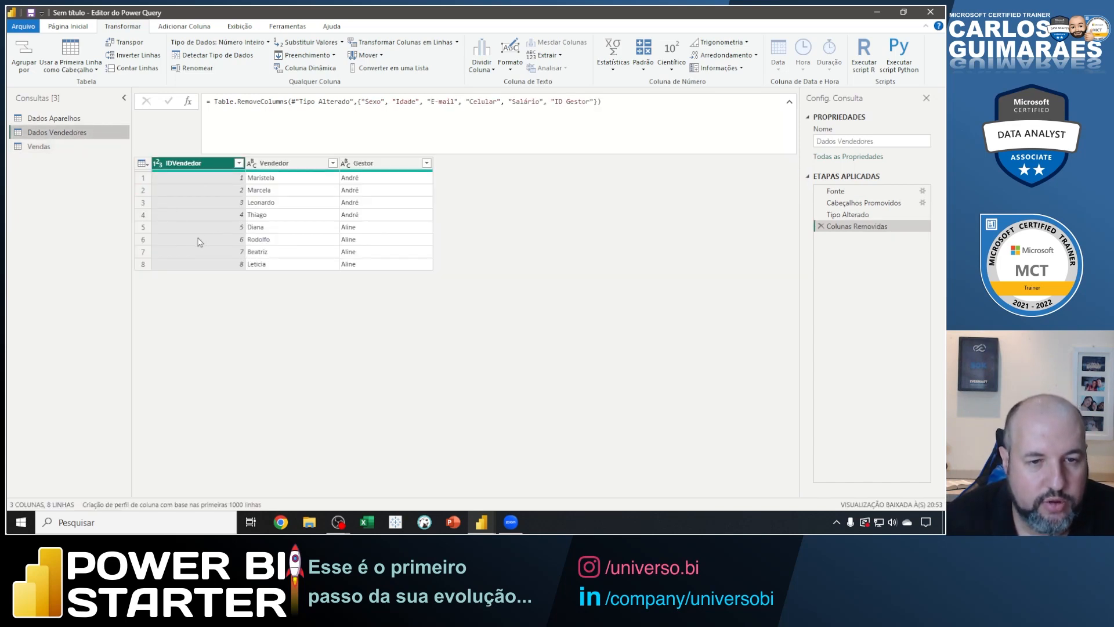
pyautogui.hotkey('ctrl', '2')
pyautogui.moveTo(134, 233); pyautogui.dragTo(434, 244)
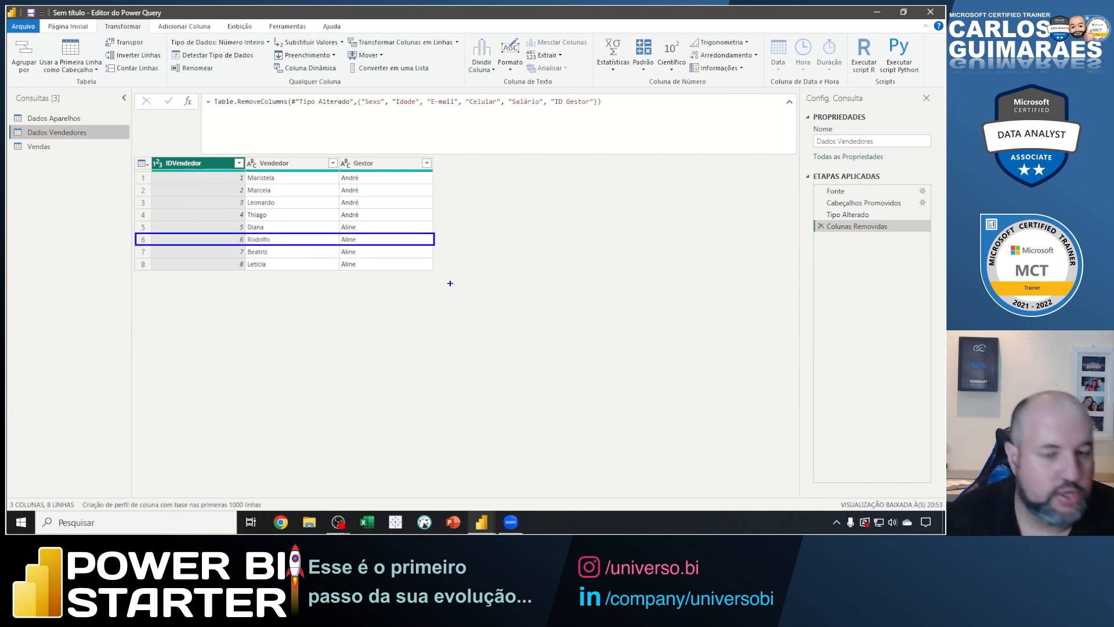
pyautogui.press('Escape')
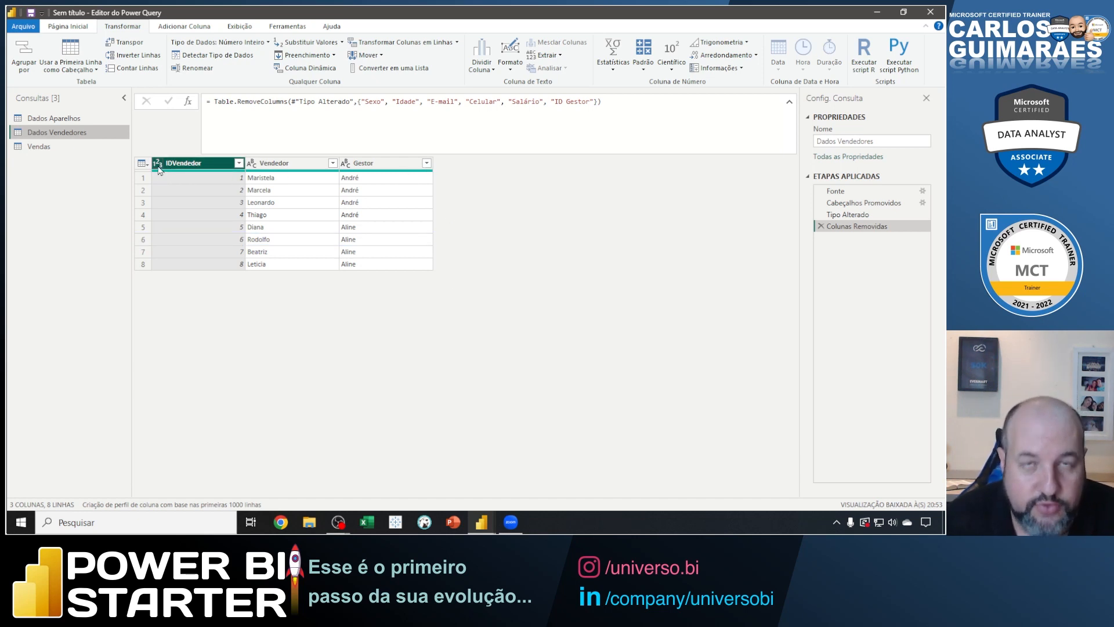
# Rename the Vendedor column in the Vendas query to IDVendedor.
pyautogui.click(67, 148)
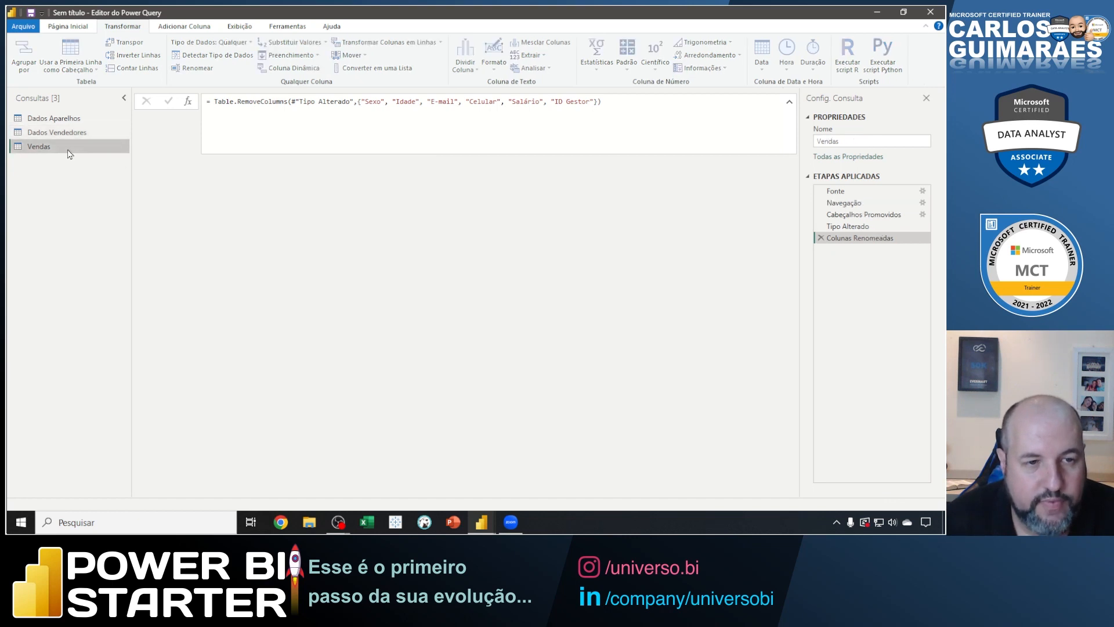
pyautogui.click(360, 163)
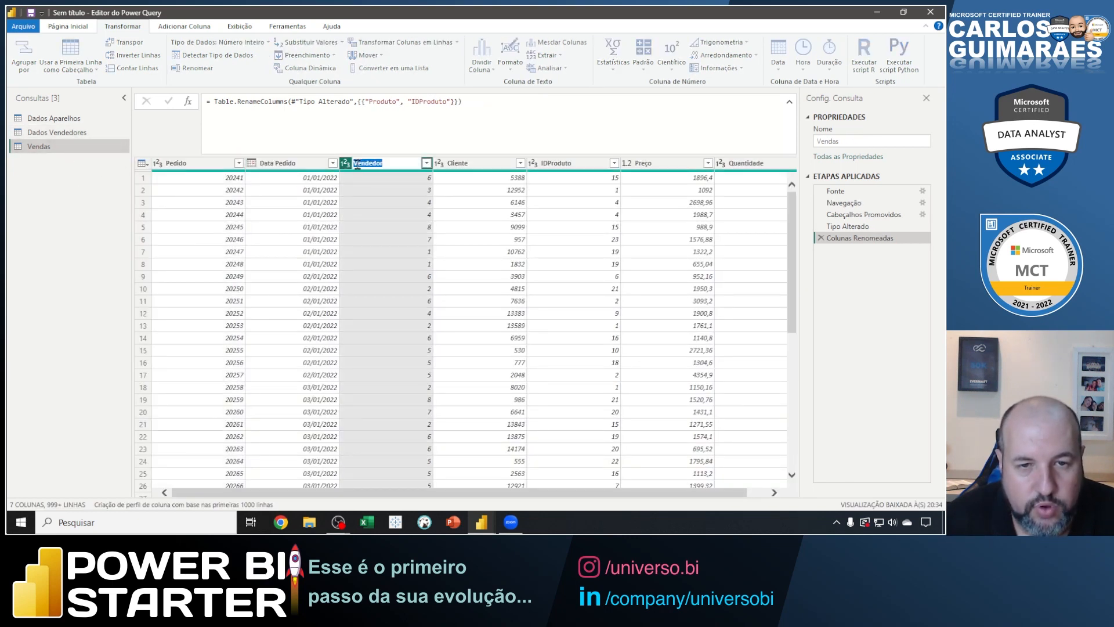
pyautogui.write('ID')
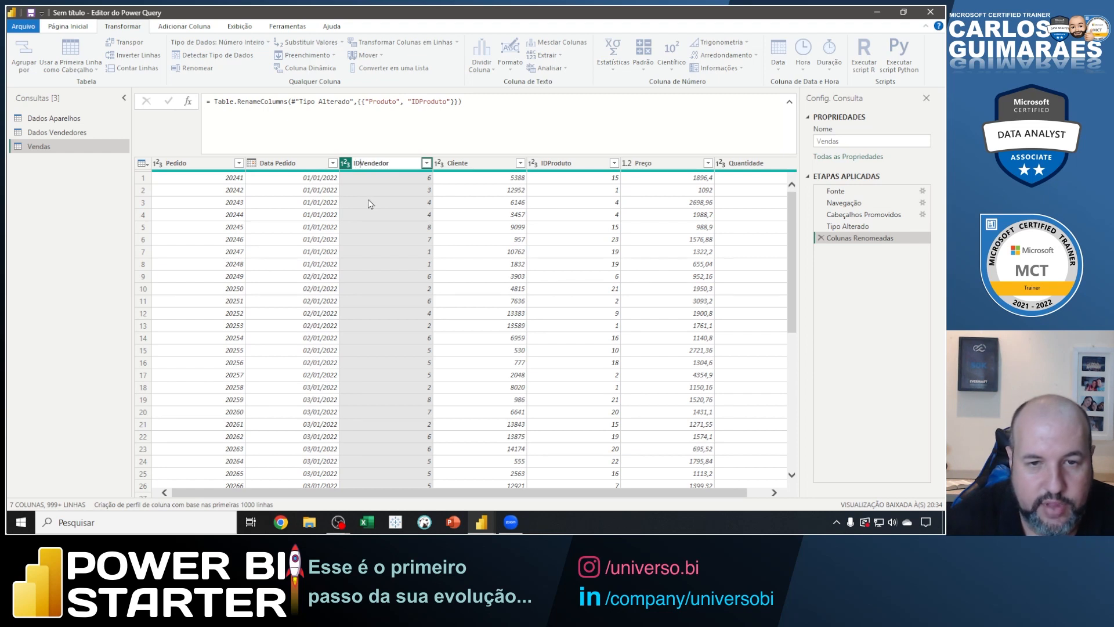
pyautogui.press('Return')
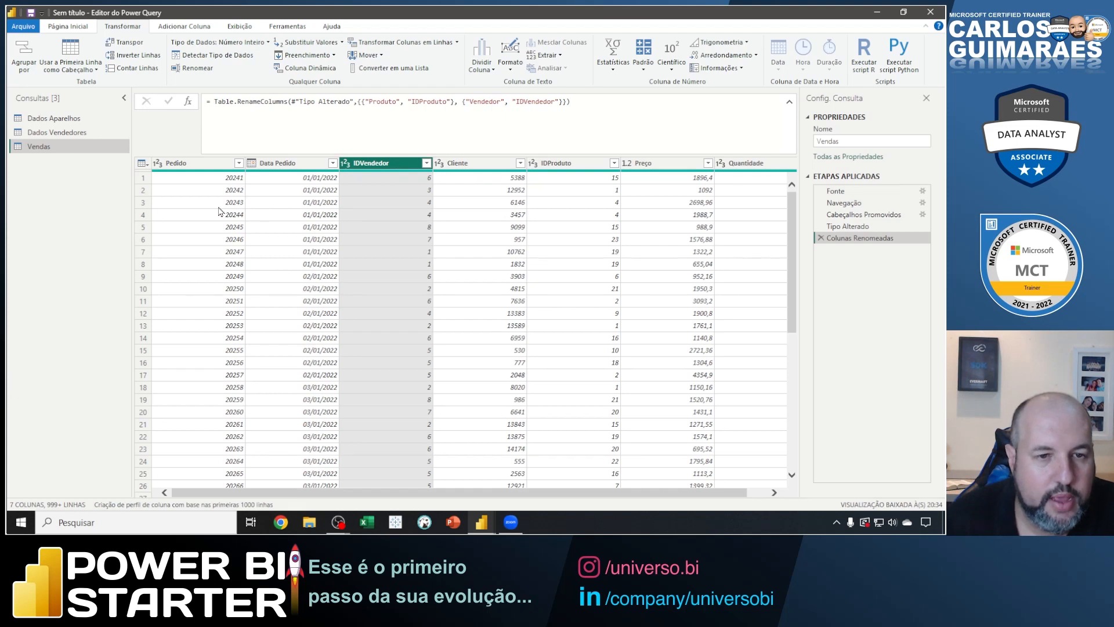
# Remove the Pedido and Cliente columns from the Vendas query.
pyautogui.rightClick(212, 165)
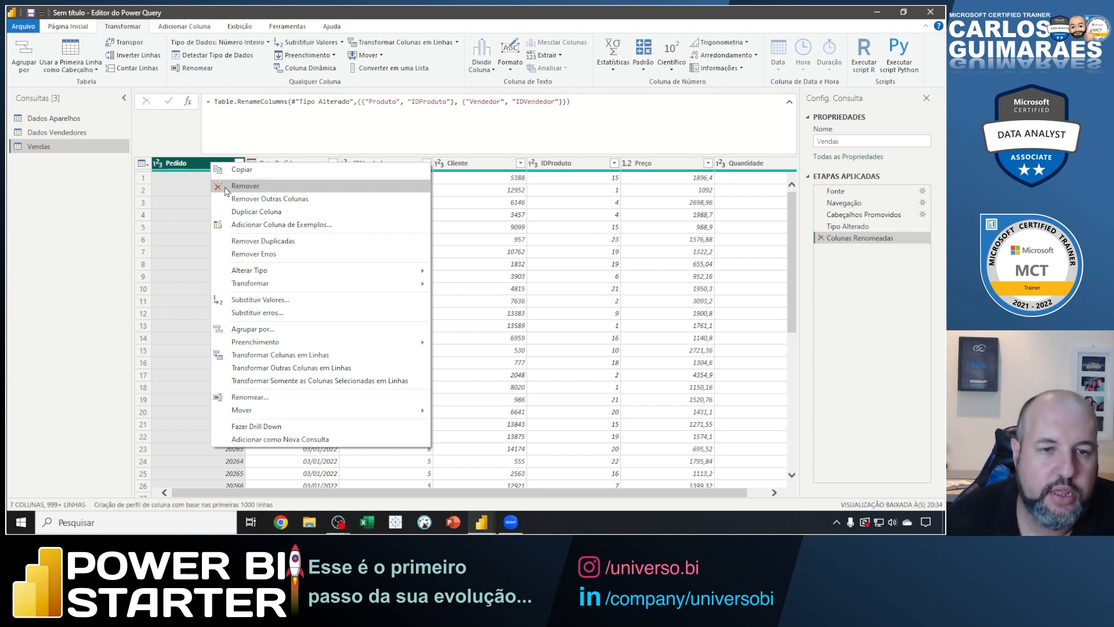
pyautogui.click(227, 185)
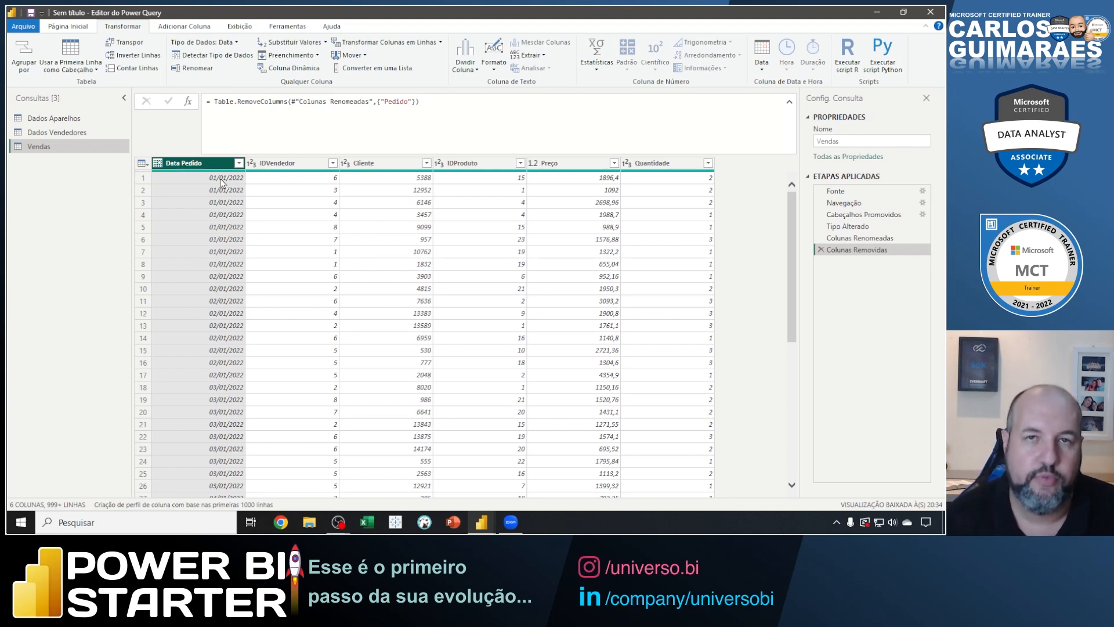
pyautogui.click(292, 167)
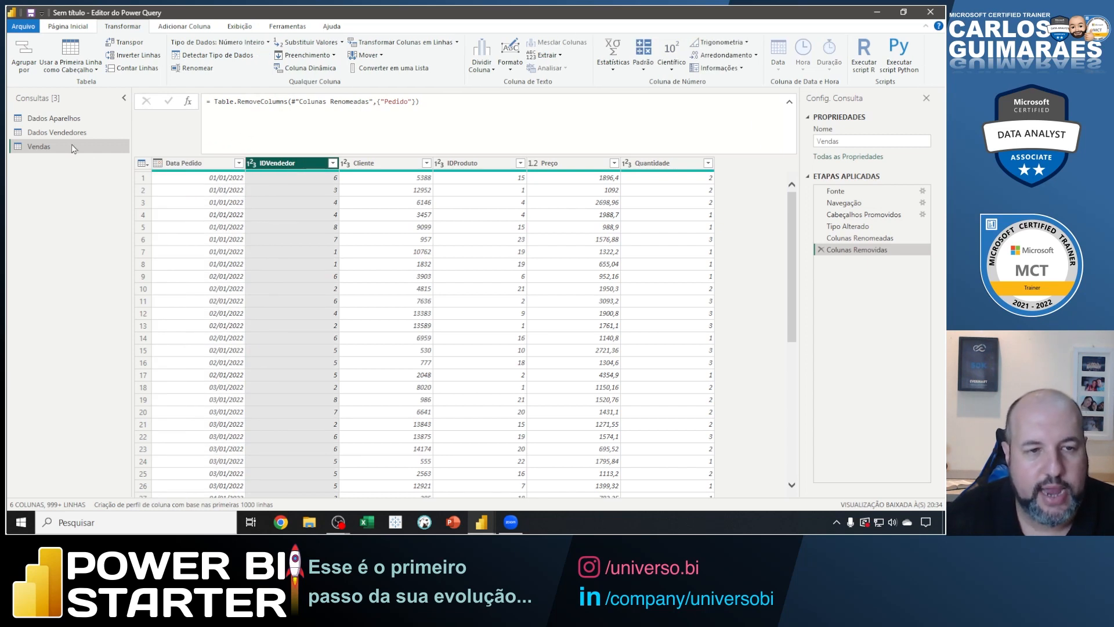
pyautogui.click(369, 167)
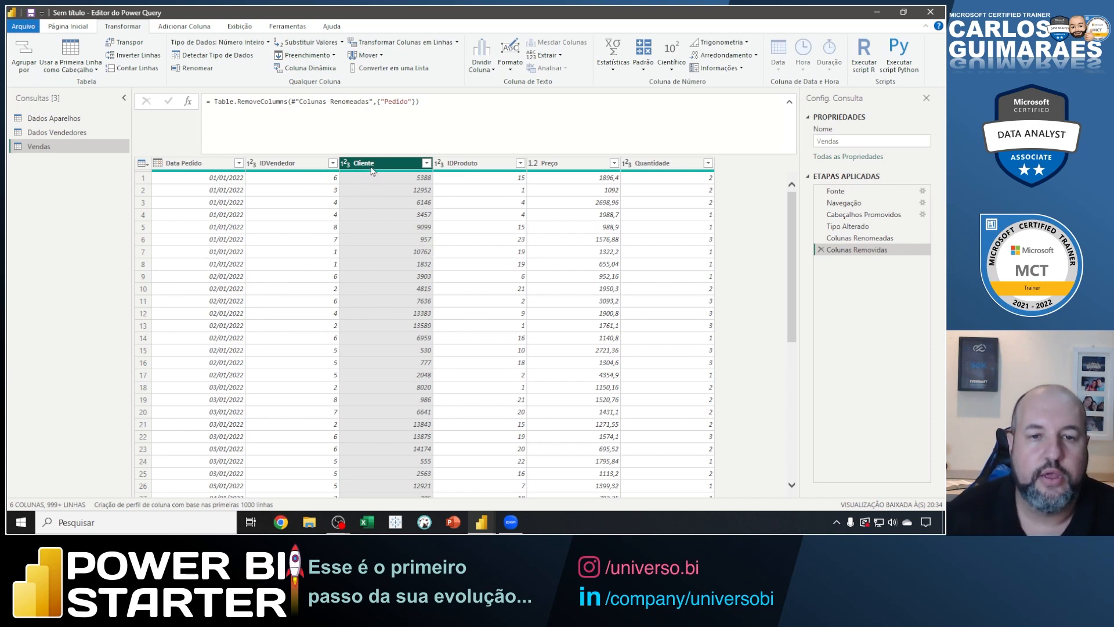
pyautogui.rightClick(373, 164)
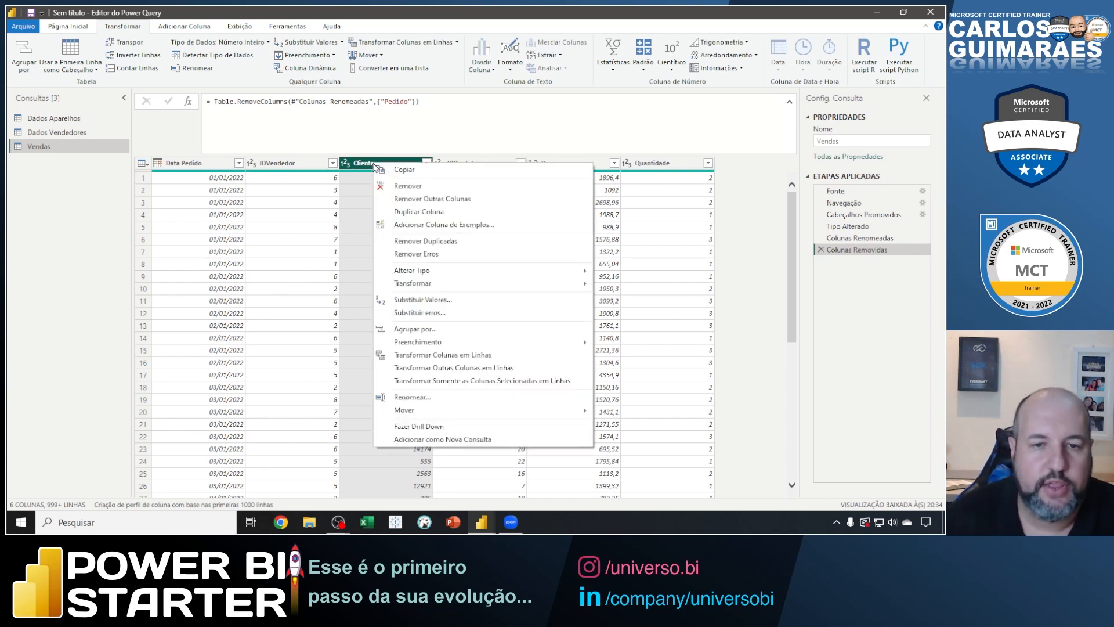
pyautogui.click(390, 184)
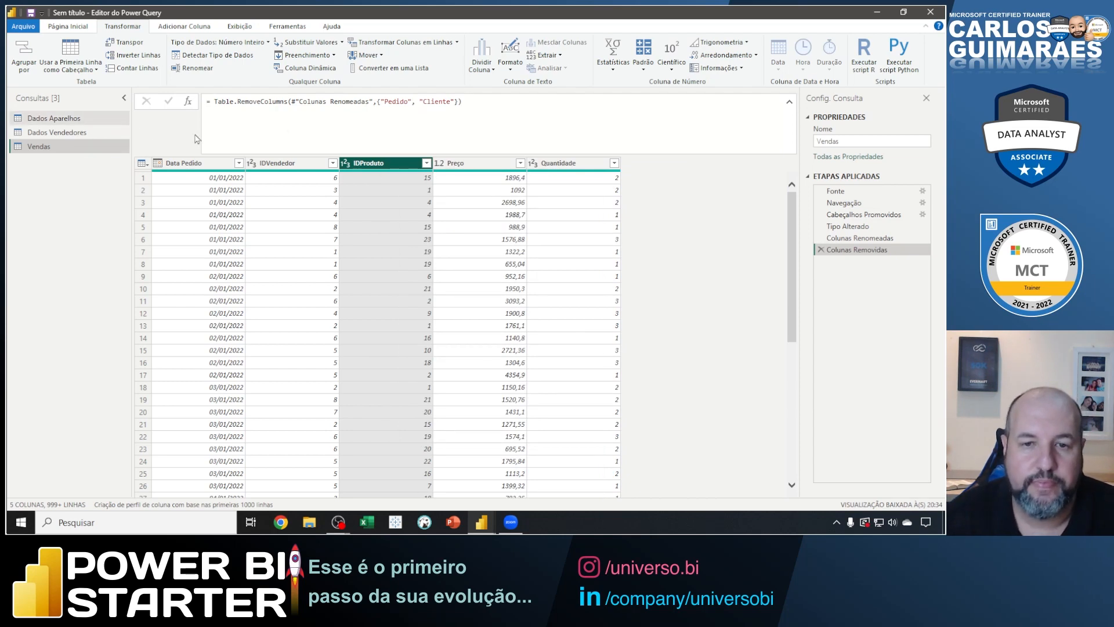
# Box the first Vendas row, mark its Preço and Quantidade values with arrows, and clear the marks.
pyautogui.click(461, 166)
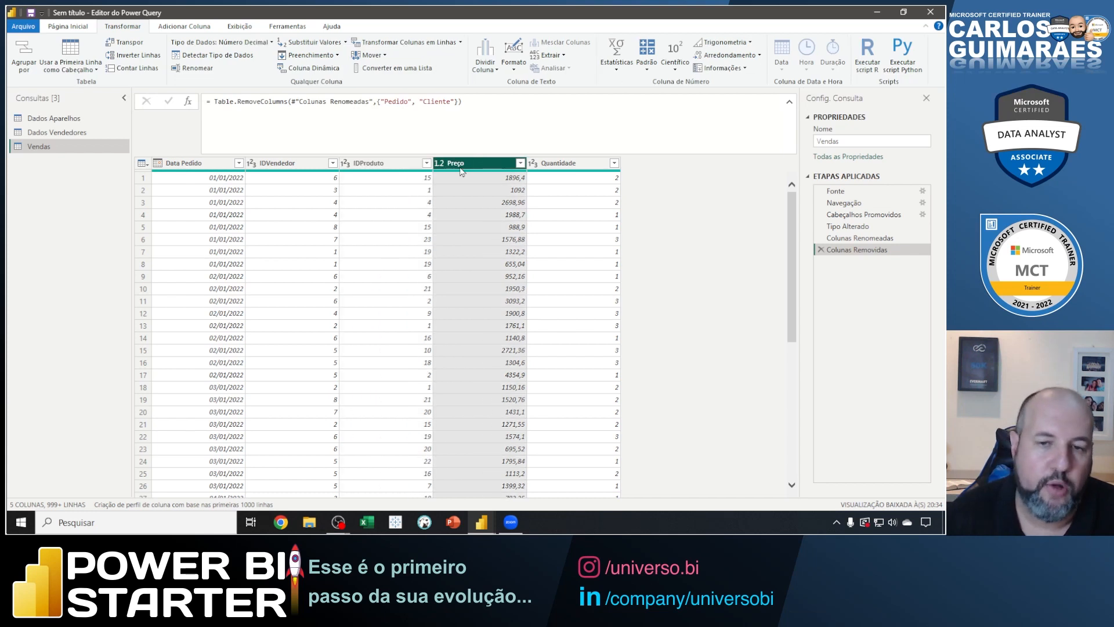
pyautogui.click(578, 170)
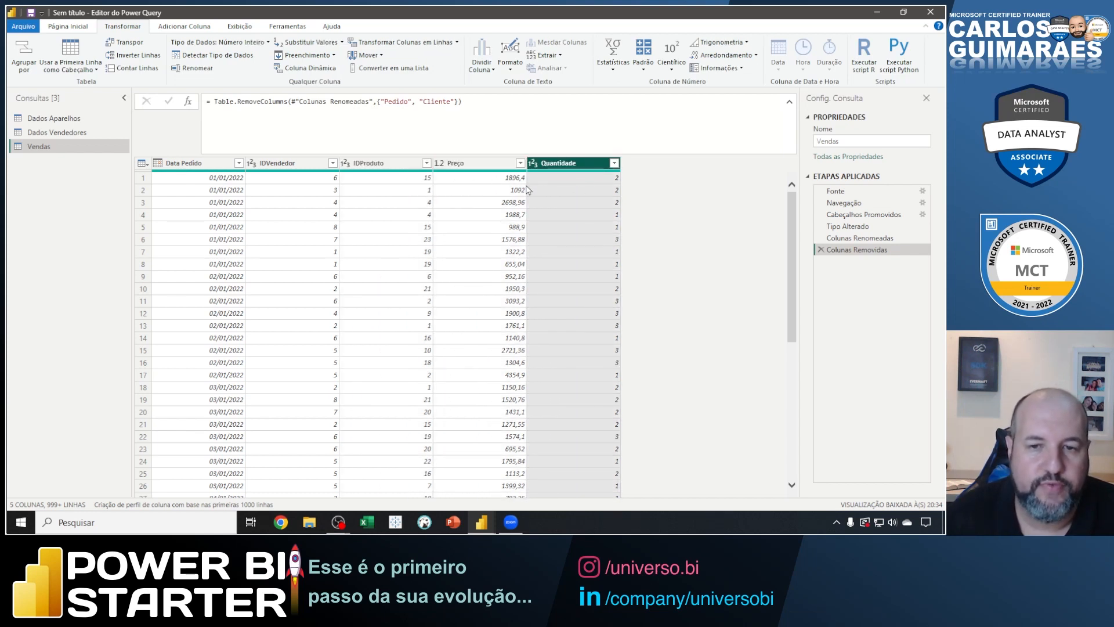
pyautogui.moveTo(137, 169)
pyautogui.mouseDown()
pyautogui.moveTo(424, 200)
pyautogui.moveTo(625, 185)
pyautogui.mouseUp()
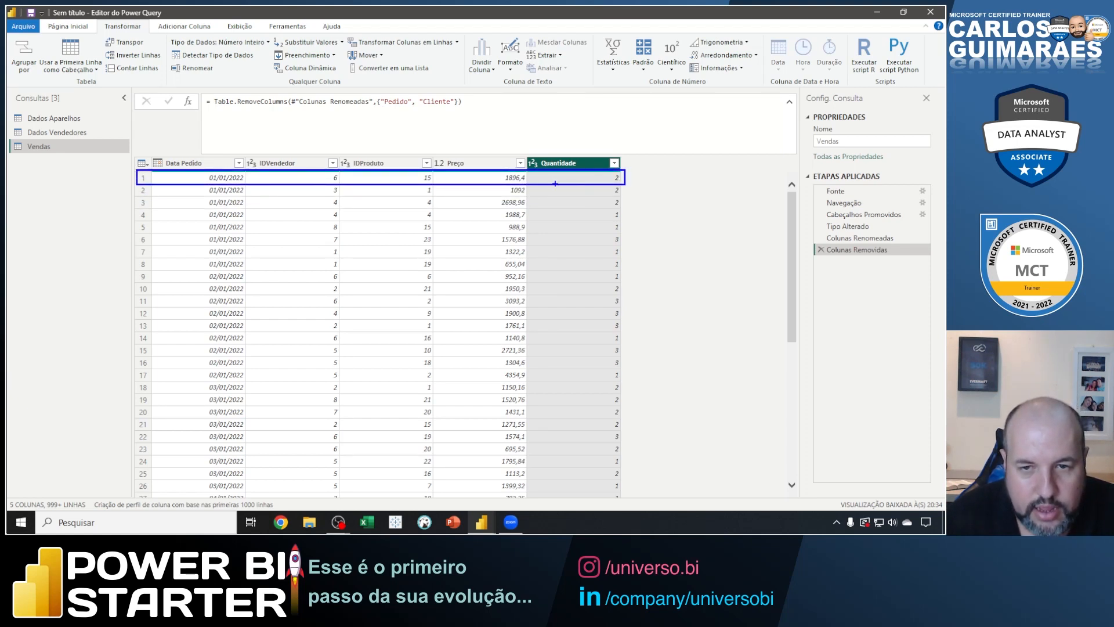
pyautogui.moveTo(507, 169); pyautogui.dragTo(496, 139)
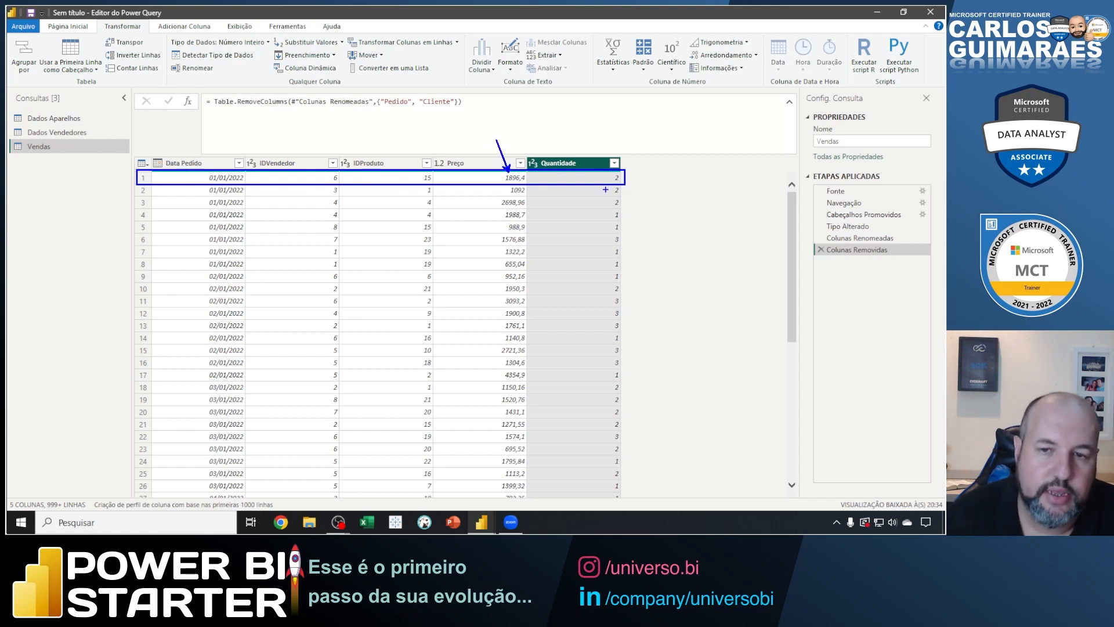
pyautogui.moveTo(627, 175); pyautogui.dragTo(672, 145)
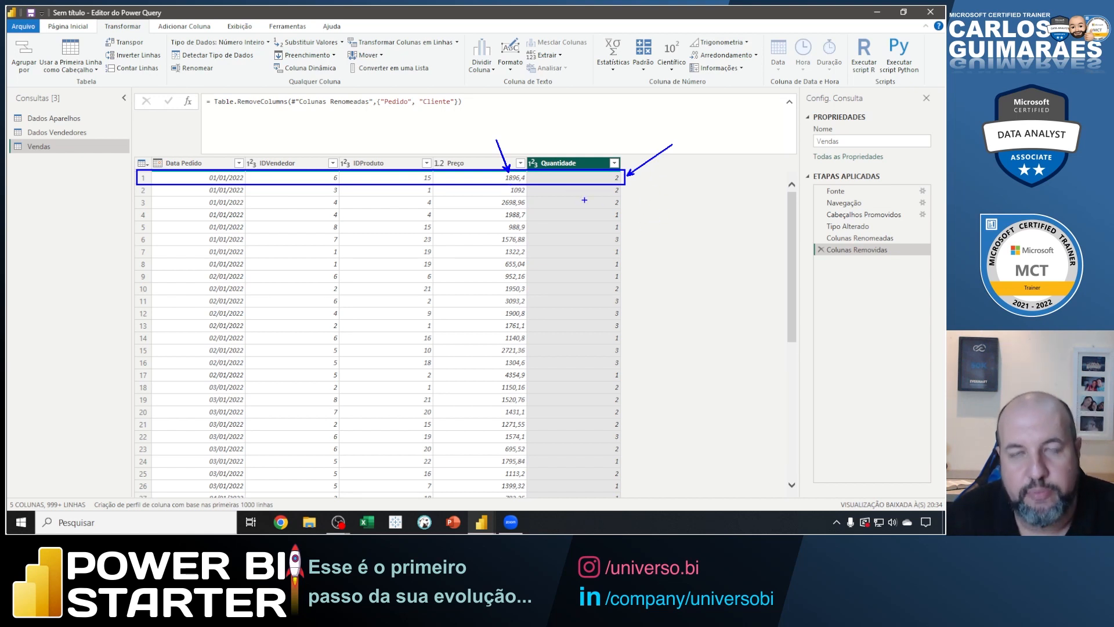
pyautogui.press('Escape')
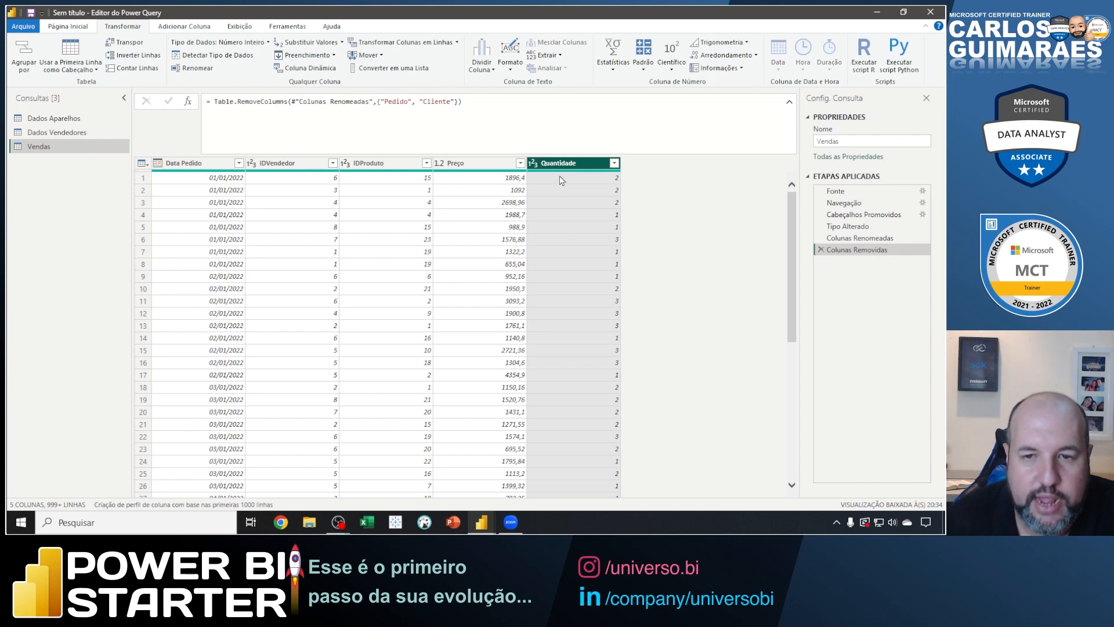
# Mark the Número decimal fixo option among the Preço column's data types and change the column to that type.
pyautogui.click(439, 170)
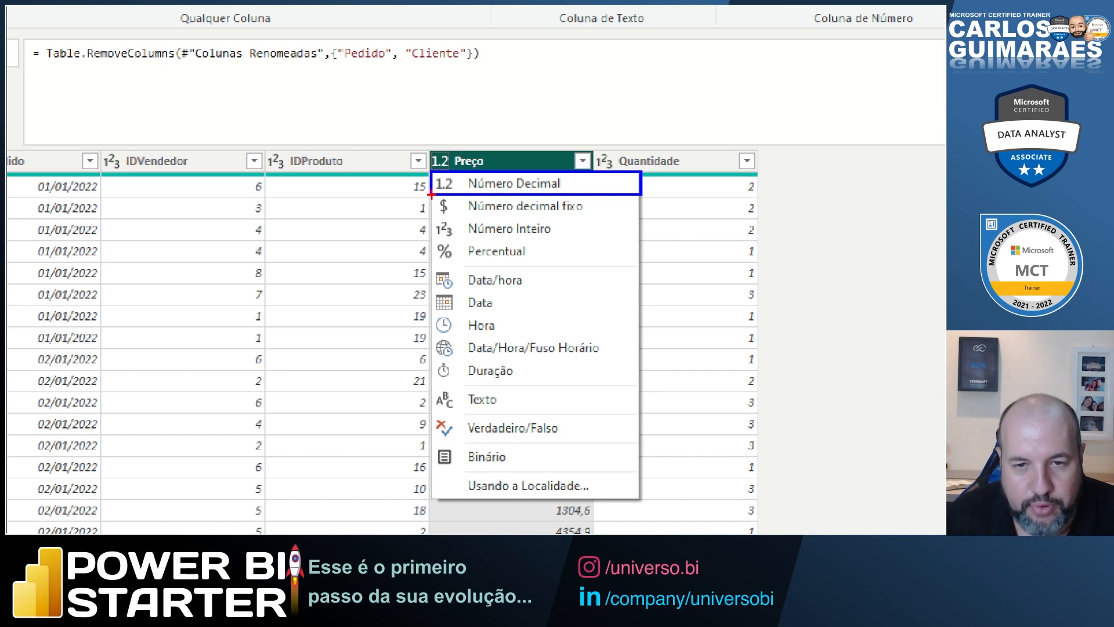
pyautogui.moveTo(431, 196)
pyautogui.mouseDown()
pyautogui.moveTo(464, 221)
pyautogui.moveTo(576, 228)
pyautogui.moveTo(641, 218)
pyautogui.mouseUp()
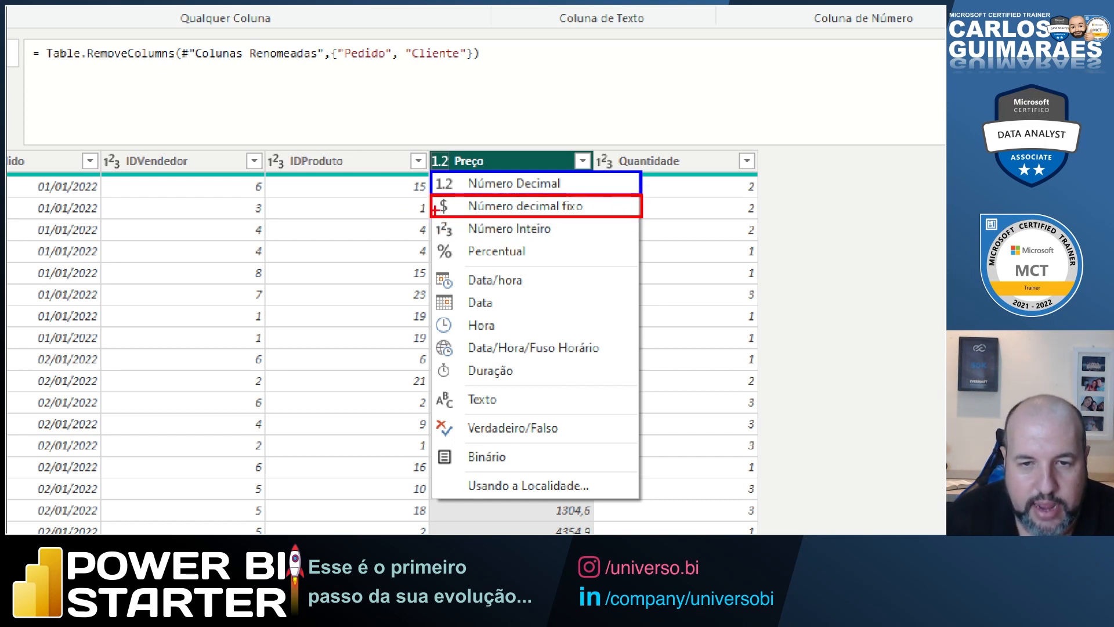
pyautogui.moveTo(436, 207); pyautogui.dragTo(360, 226)
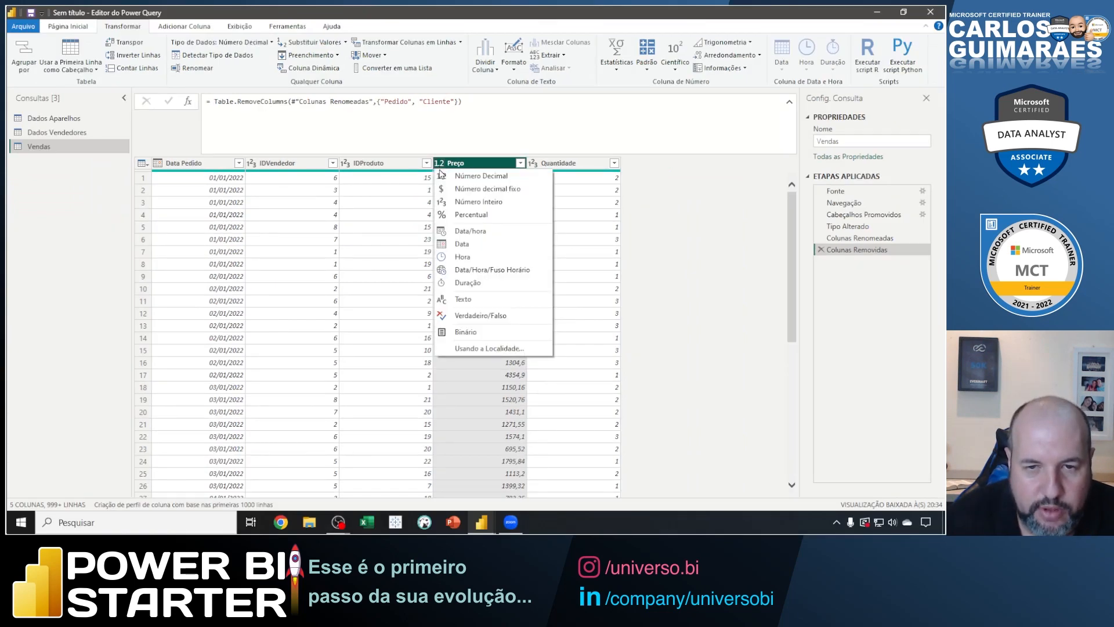
pyautogui.click(445, 189)
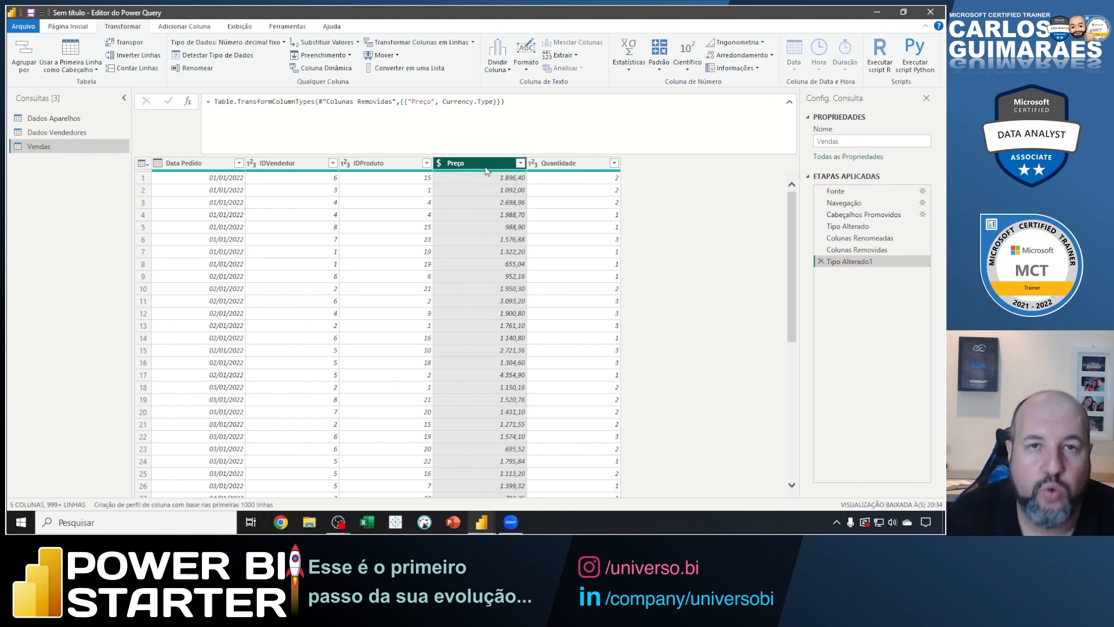
# Add a column to Vendas that multiplies Preço by Quantidade, marking the Adicionar Coluna and Padrão commands on screen along the way.
pyautogui.keyDown('ctrl'); pyautogui.click(577, 168); pyautogui.keyUp('ctrl')
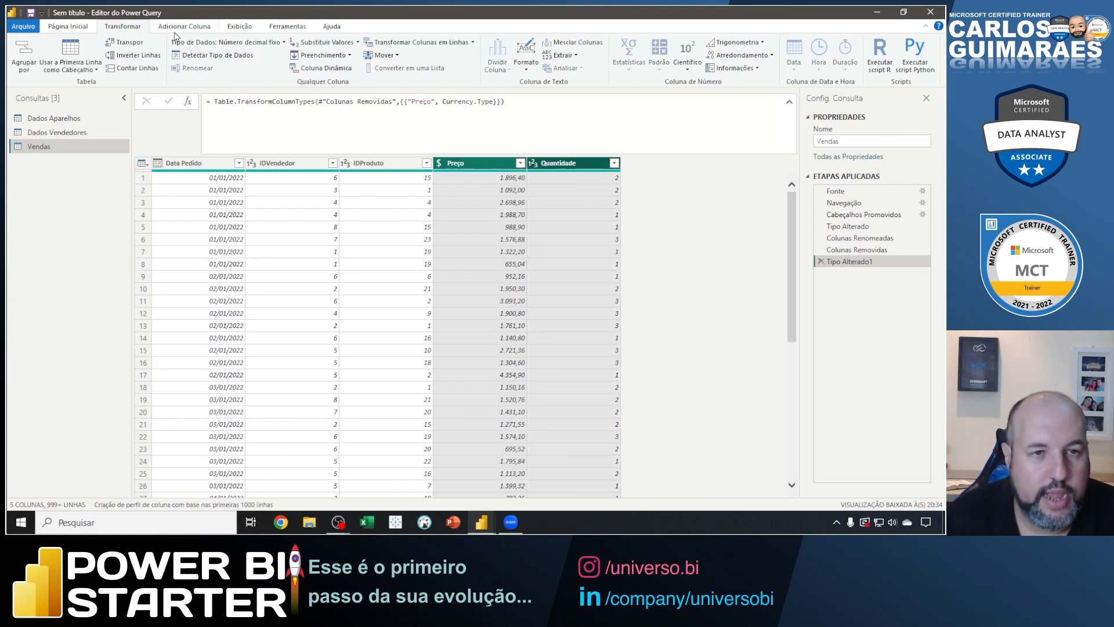
pyautogui.moveTo(147, 16)
pyautogui.mouseDown()
pyautogui.moveTo(221, 36)
pyautogui.moveTo(253, 96)
pyautogui.mouseUp()
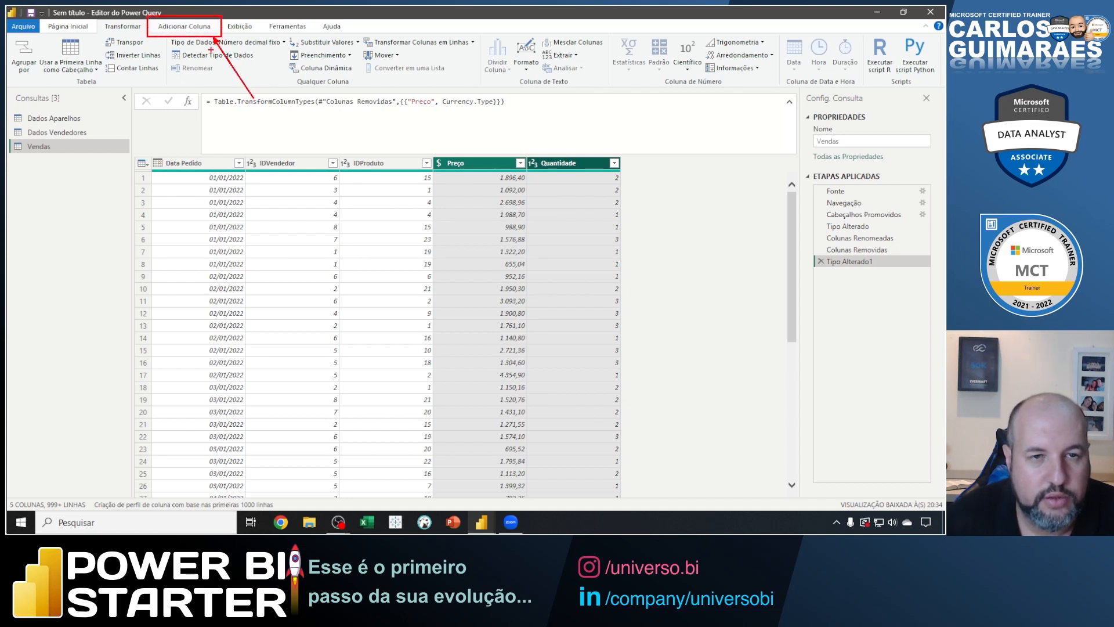
pyautogui.press('Escape')
pyautogui.click(184, 26)
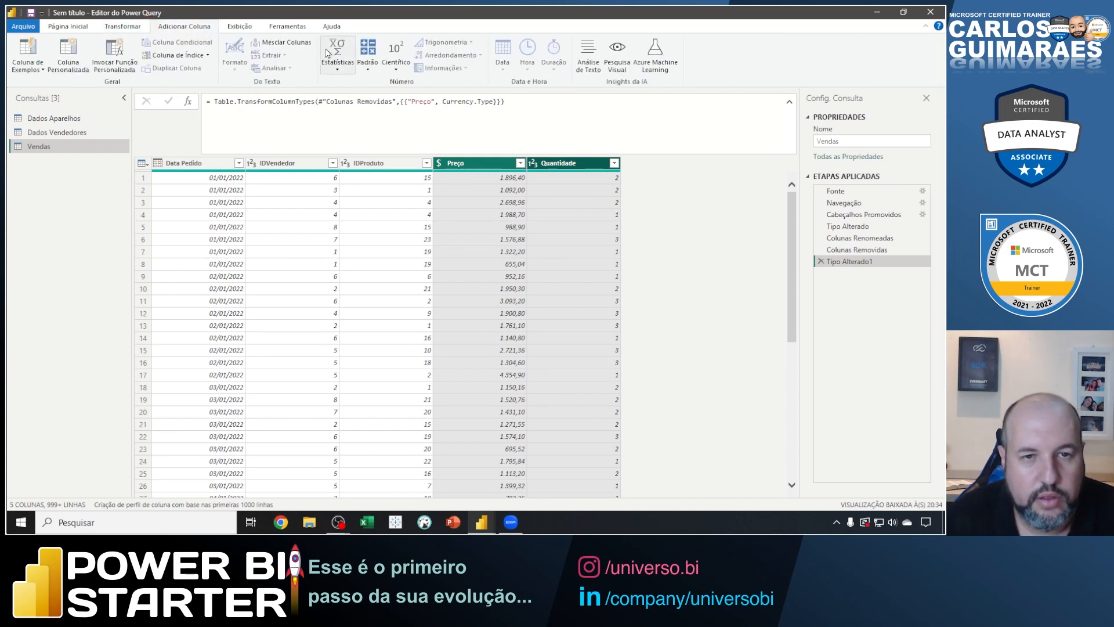
pyautogui.moveTo(318, 34)
pyautogui.mouseDown()
pyautogui.moveTo(333, 50)
pyautogui.moveTo(454, 97)
pyautogui.moveTo(488, 89)
pyautogui.mouseUp()
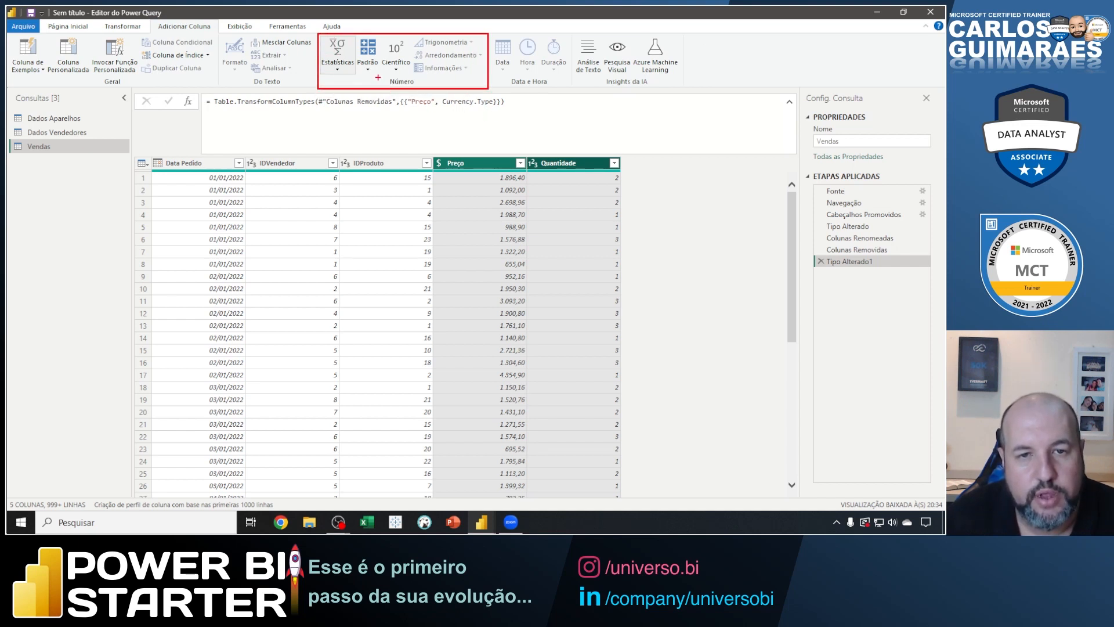
pyautogui.moveTo(363, 69); pyautogui.dragTo(346, 90)
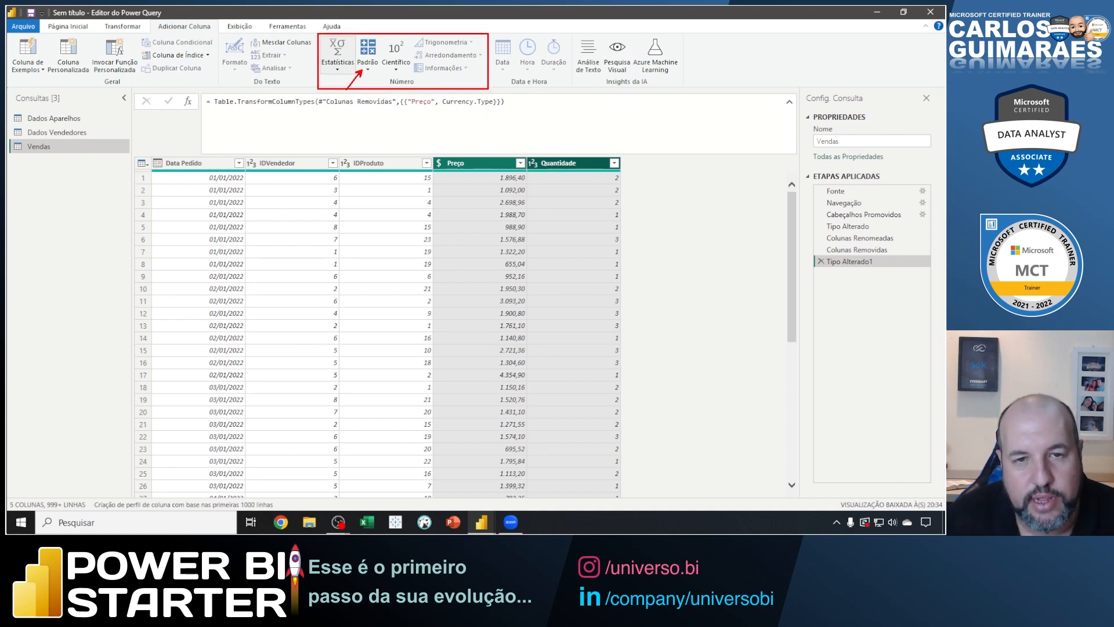
pyautogui.press('Escape')
pyautogui.click(368, 65)
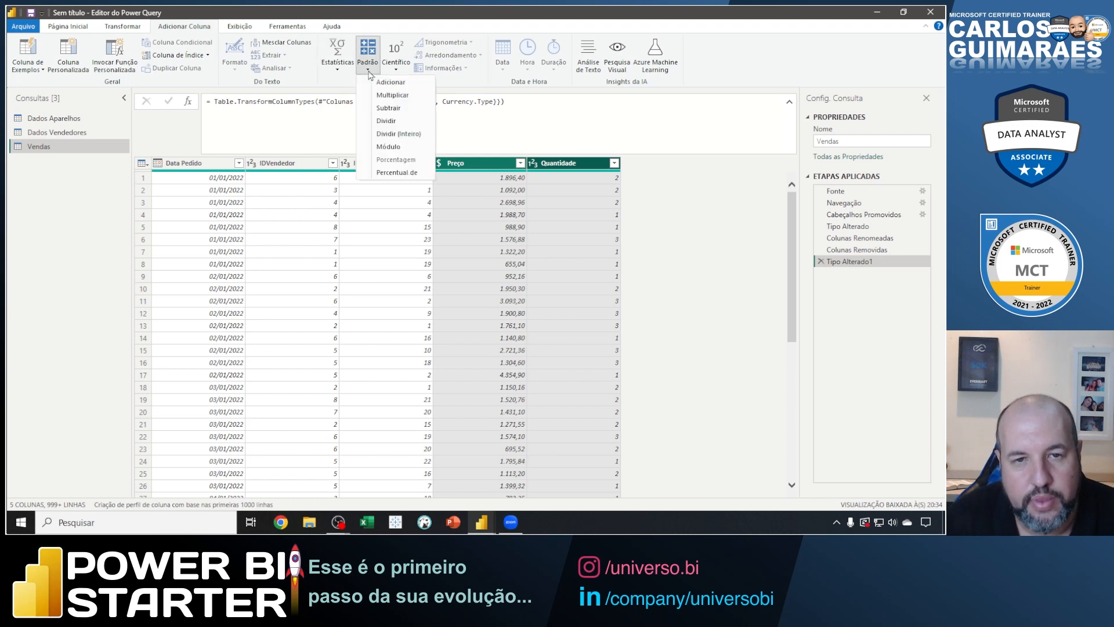
pyautogui.click(388, 97)
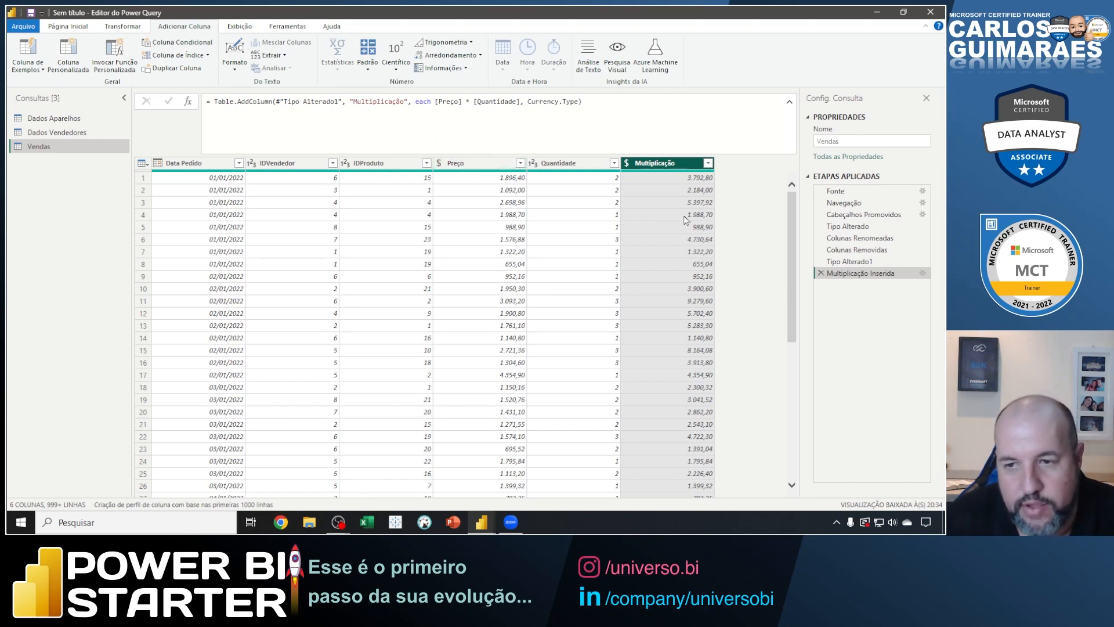
# Point an arrow at the Multiplicação column header, box the space under the last applied step, and clear the marks.
pyautogui.moveTo(654, 168); pyautogui.dragTo(660, 241)
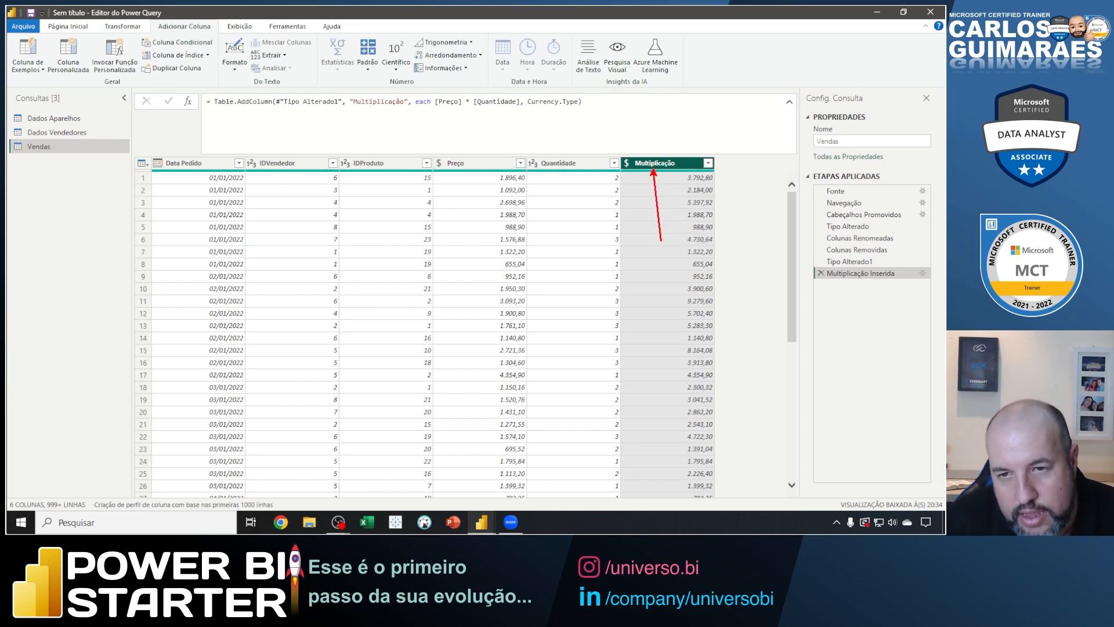
pyautogui.moveTo(809, 280); pyautogui.dragTo(934, 291)
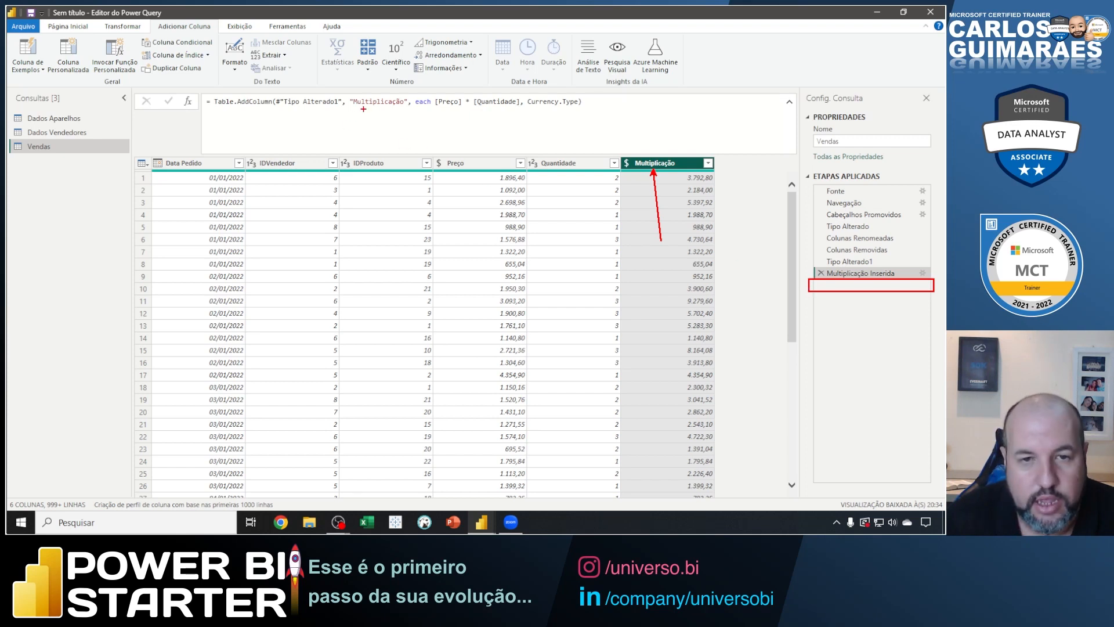
pyautogui.moveTo(351, 107)
pyautogui.mouseDown()
pyautogui.moveTo(409, 108)
pyautogui.moveTo(406, 147)
pyautogui.mouseUp()
pyautogui.press('Escape')
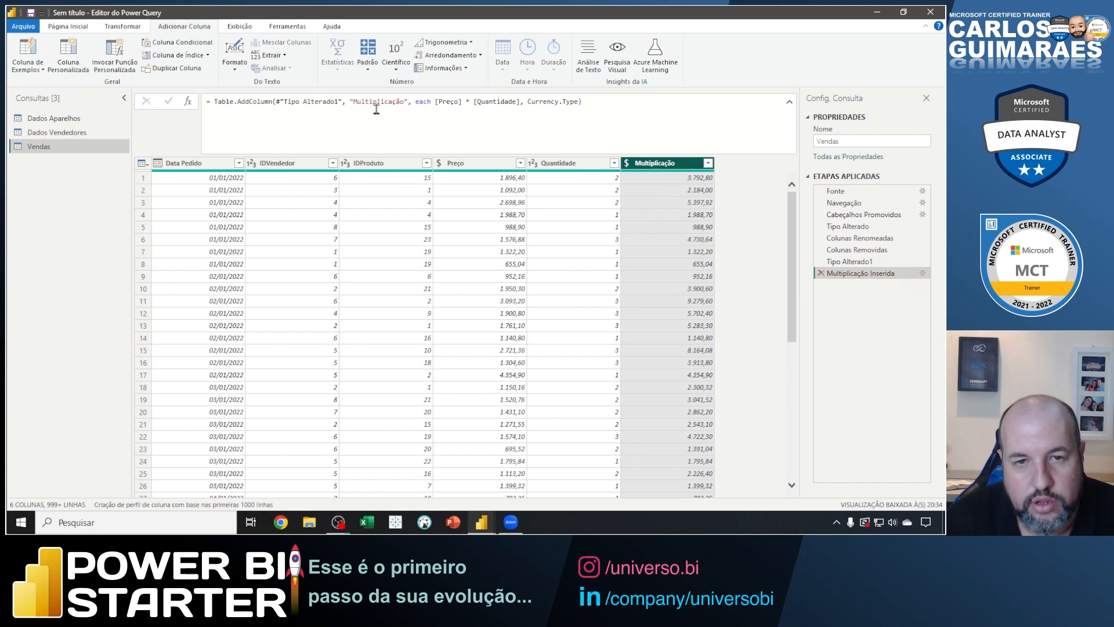
# Rename the Multiplicação column to Total within the formula of its Table.AddColumn step.
pyautogui.moveTo(353, 102); pyautogui.dragTo(405, 104)
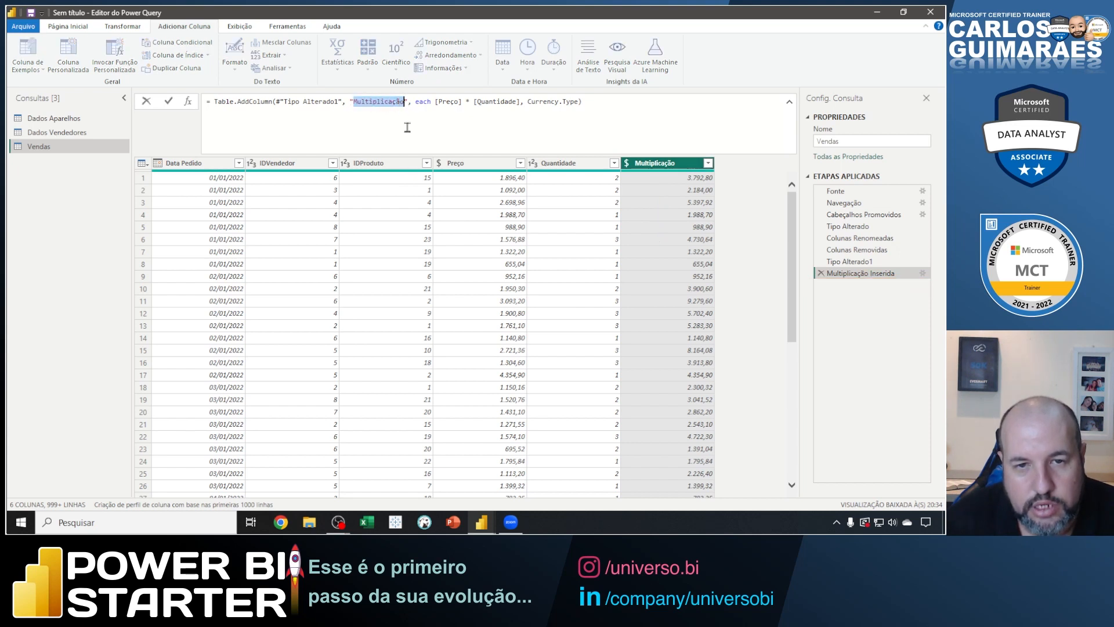
pyautogui.write('Total')
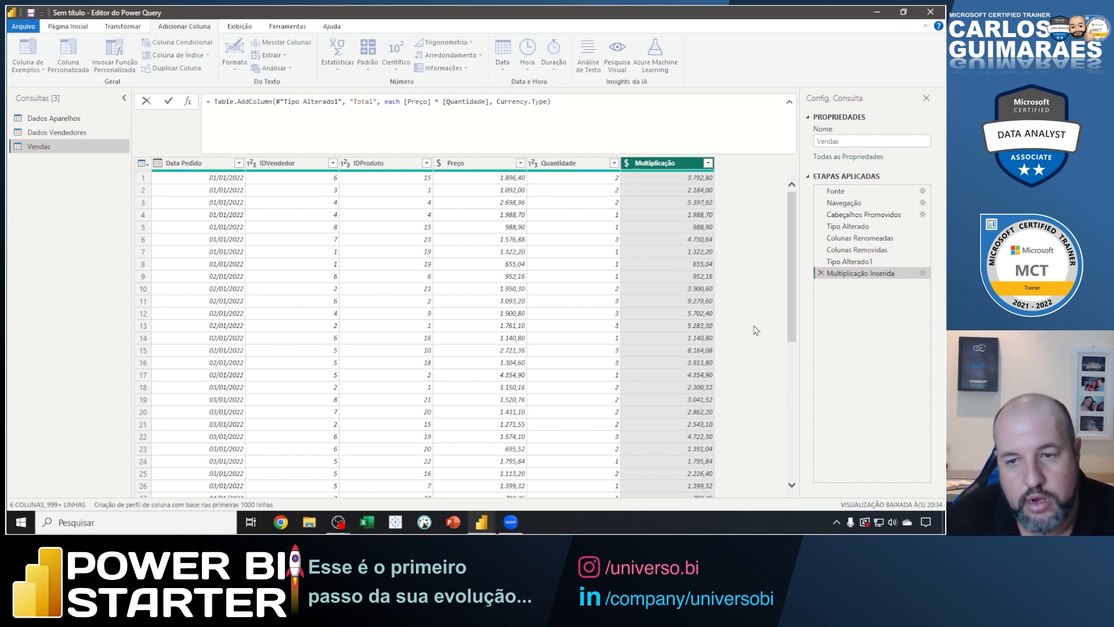
pyautogui.press('Return')
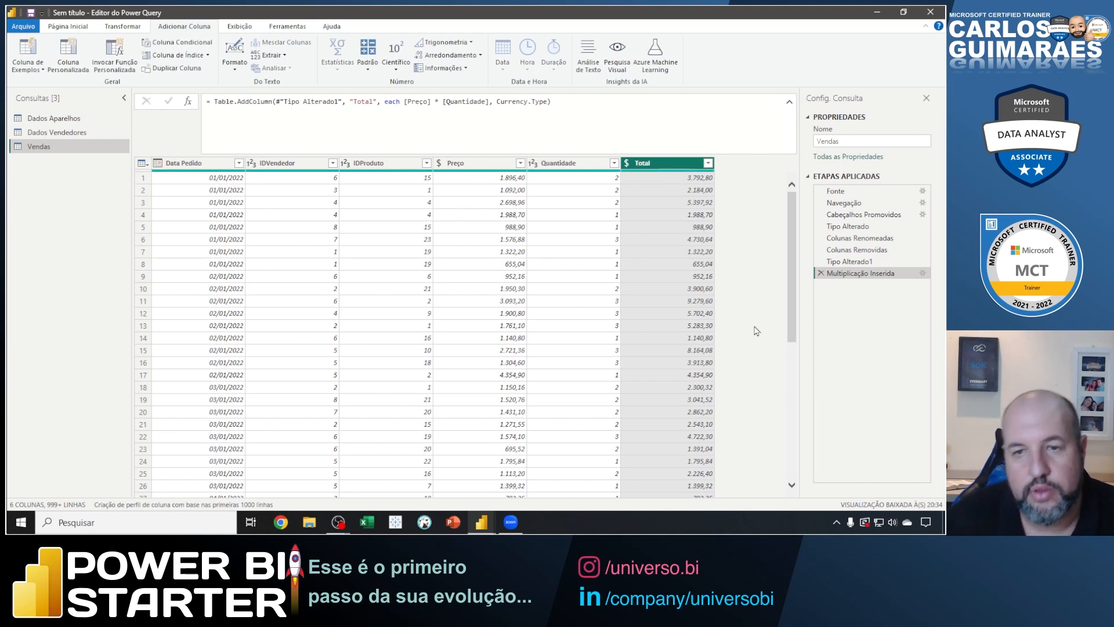
# Box the Total header, the space under the last applied step and the list of three queries, clearing the marks each time.
pyautogui.hotkey('ctrl', '2')
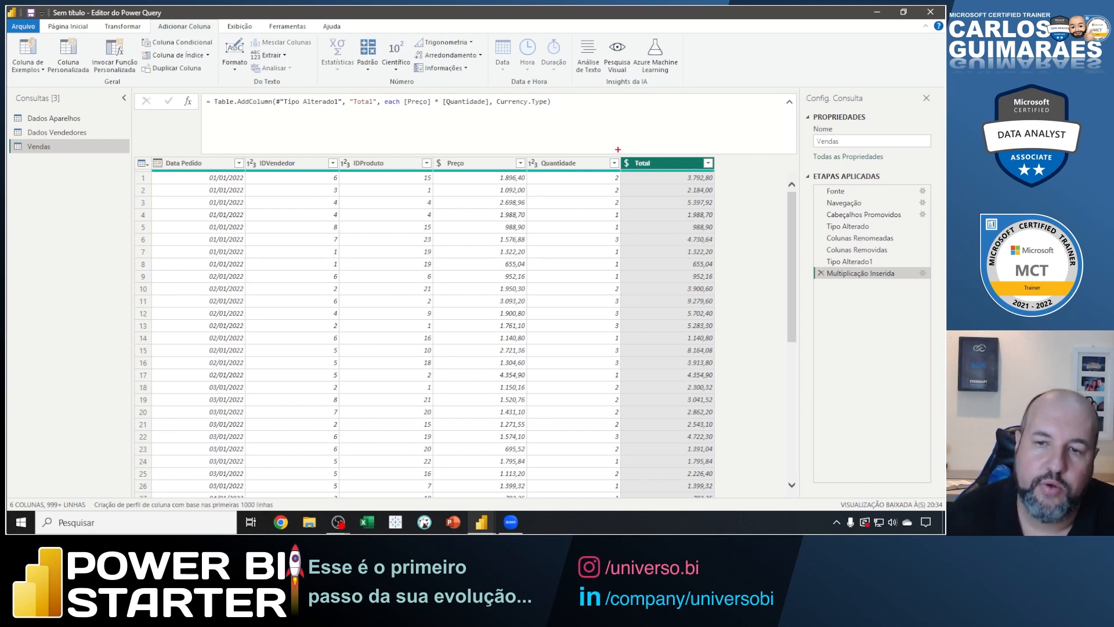
pyautogui.moveTo(618, 150); pyautogui.dragTo(664, 177)
pyautogui.moveTo(805, 277); pyautogui.dragTo(937, 298)
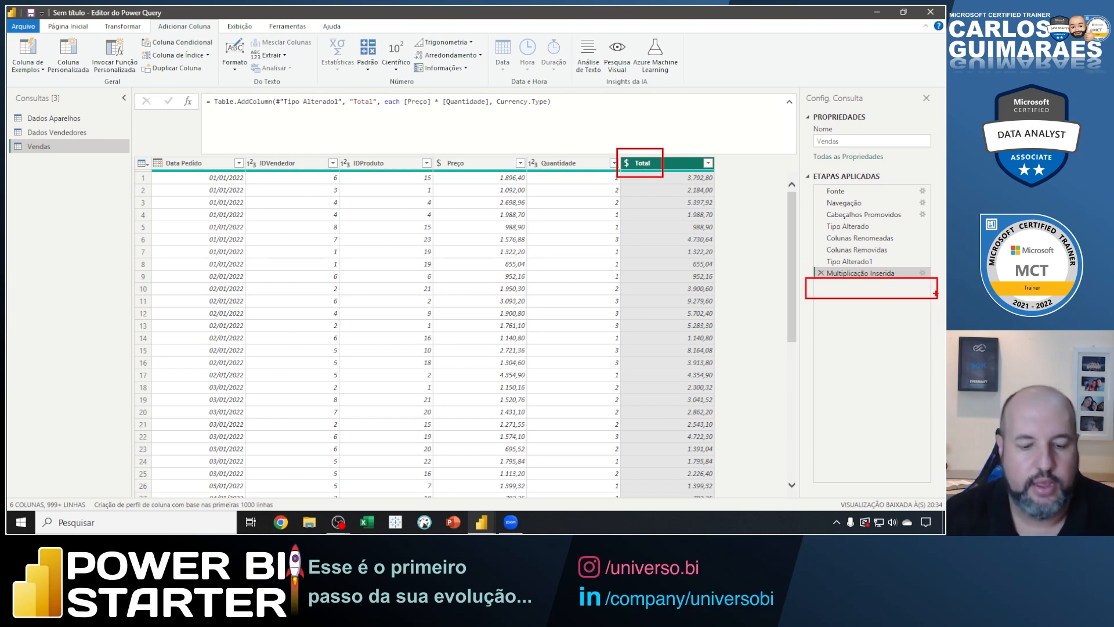
pyautogui.press('Escape')
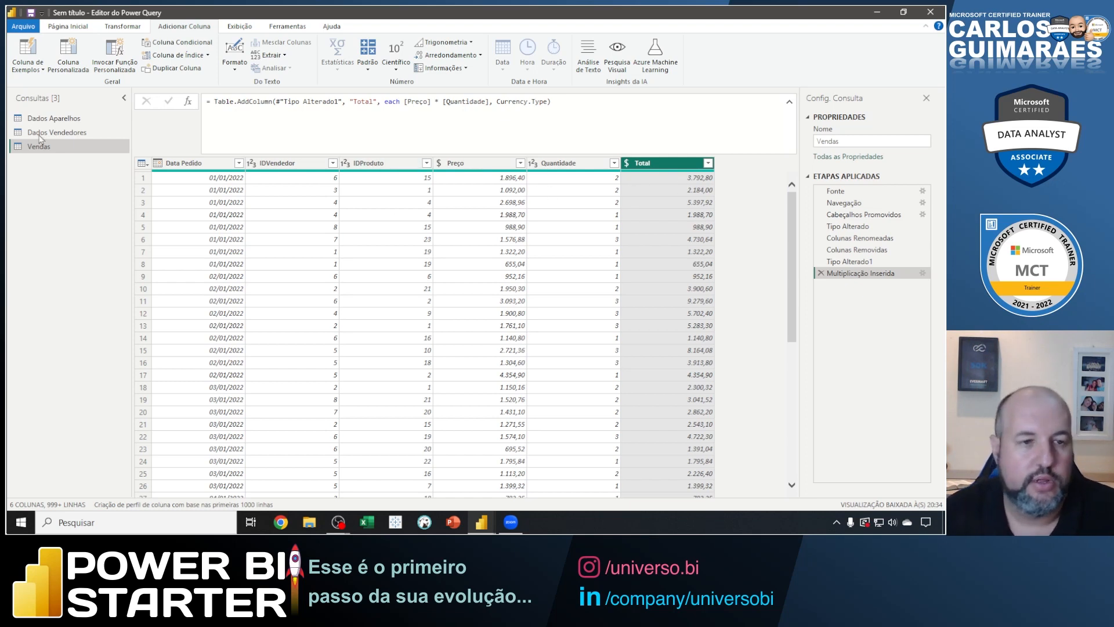
pyautogui.moveTo(8, 107)
pyautogui.mouseDown()
pyautogui.moveTo(132, 156)
pyautogui.moveTo(160, 206)
pyautogui.mouseUp()
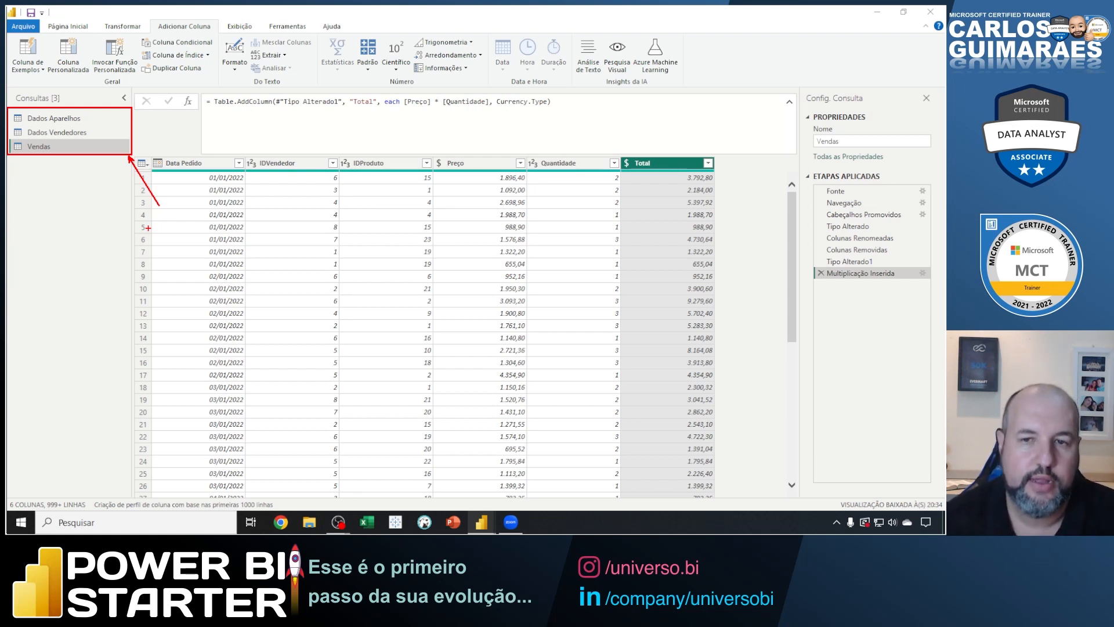
pyautogui.press('Escape')
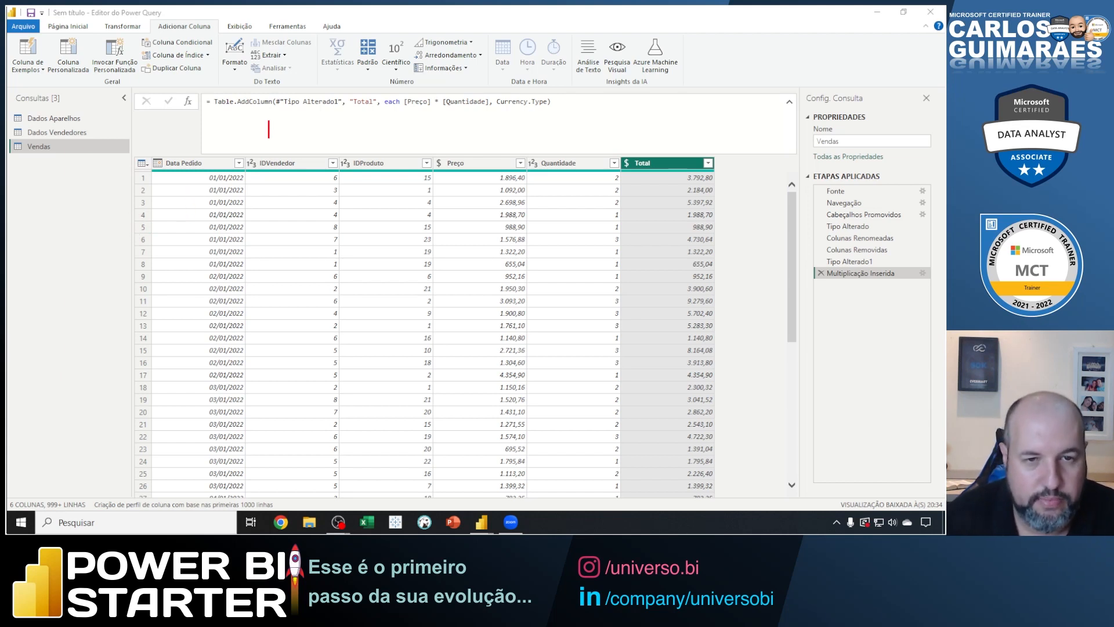
# Write the on-screen note "Modelos Dimensionais (sao modelos de dados que usam tabelas do tipo FATO e DIMENSAO)" above the Vendas table.
pyautogui.write('Modelos Dime')
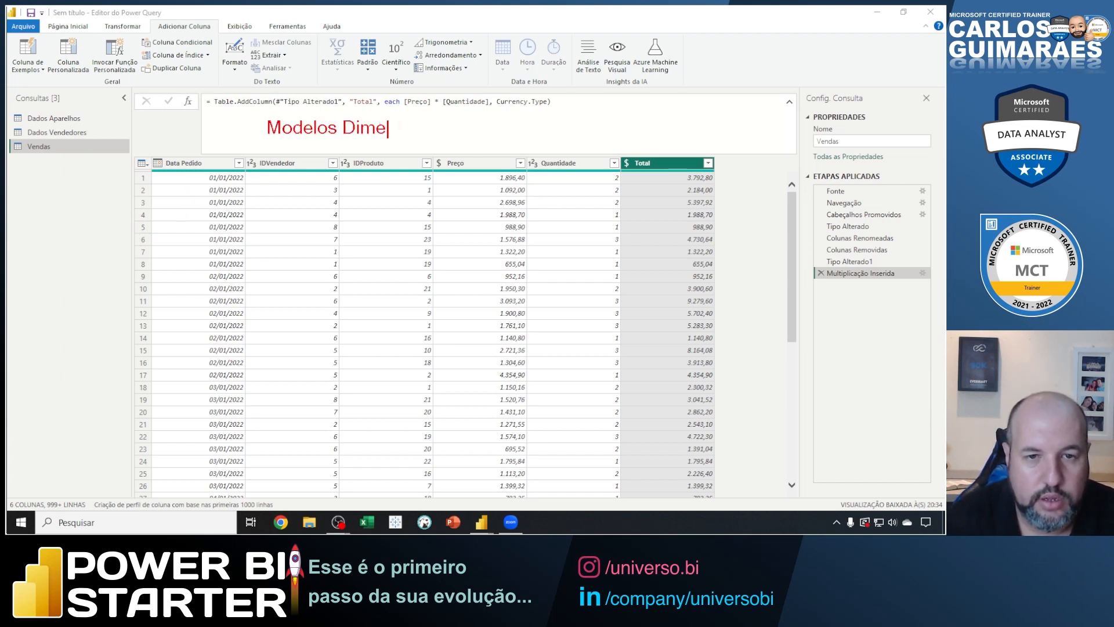
pyautogui.write('nsionais (')
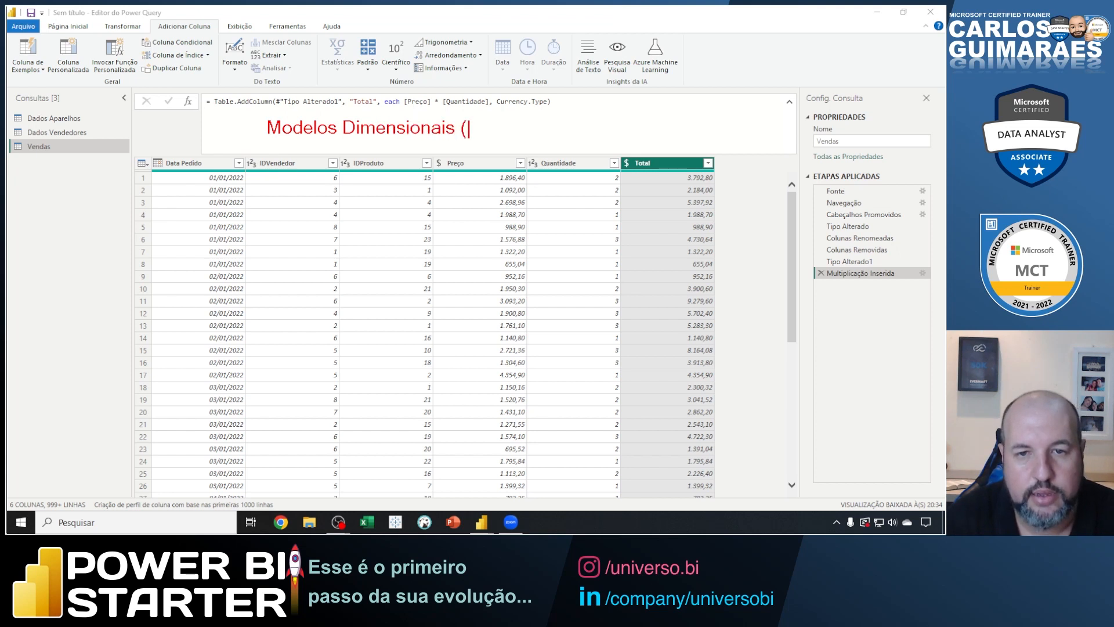
pyautogui.write('sao modesl')
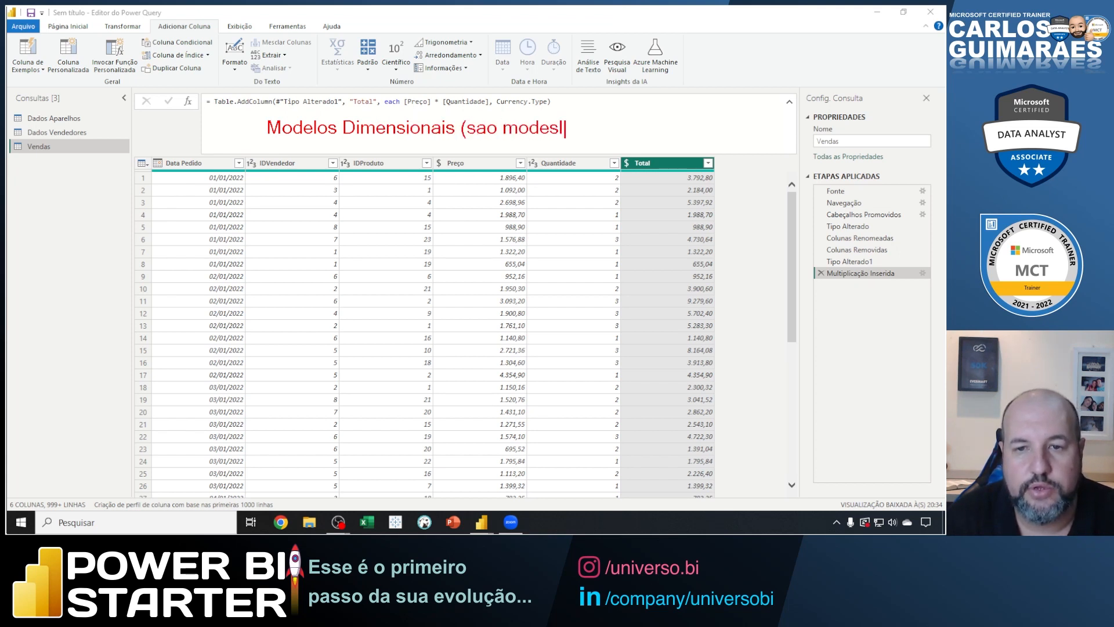
pyautogui.press('BackSpace')
pyautogui.press('BackSpace')
pyautogui.write('los de da')
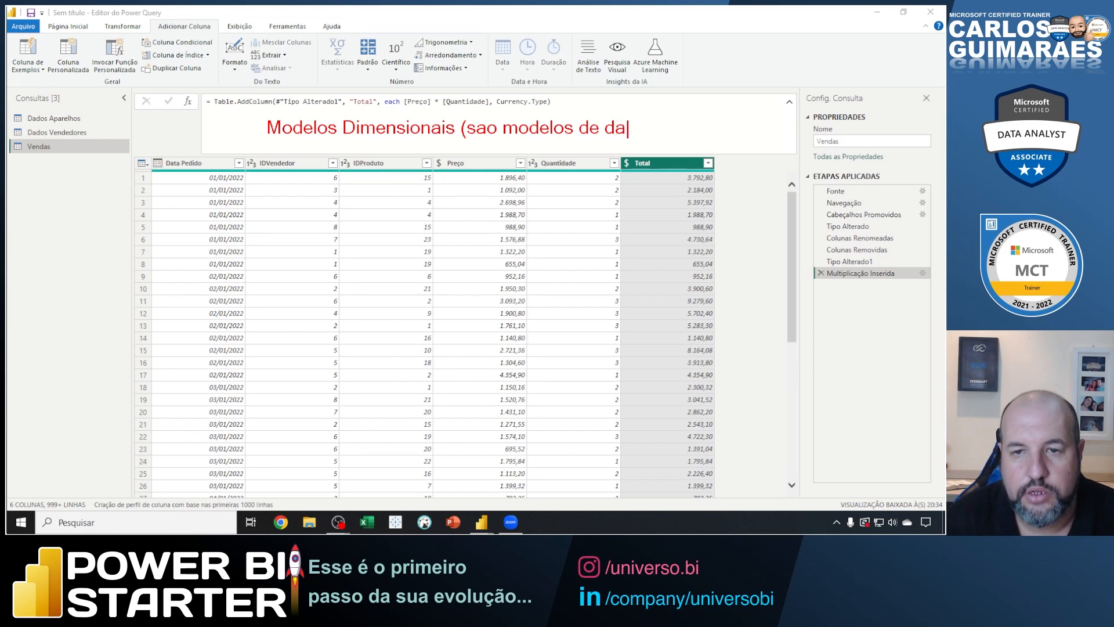
pyautogui.write('dos qu u')
pyautogui.press('BackSpace')
pyautogui.press('BackSpace')
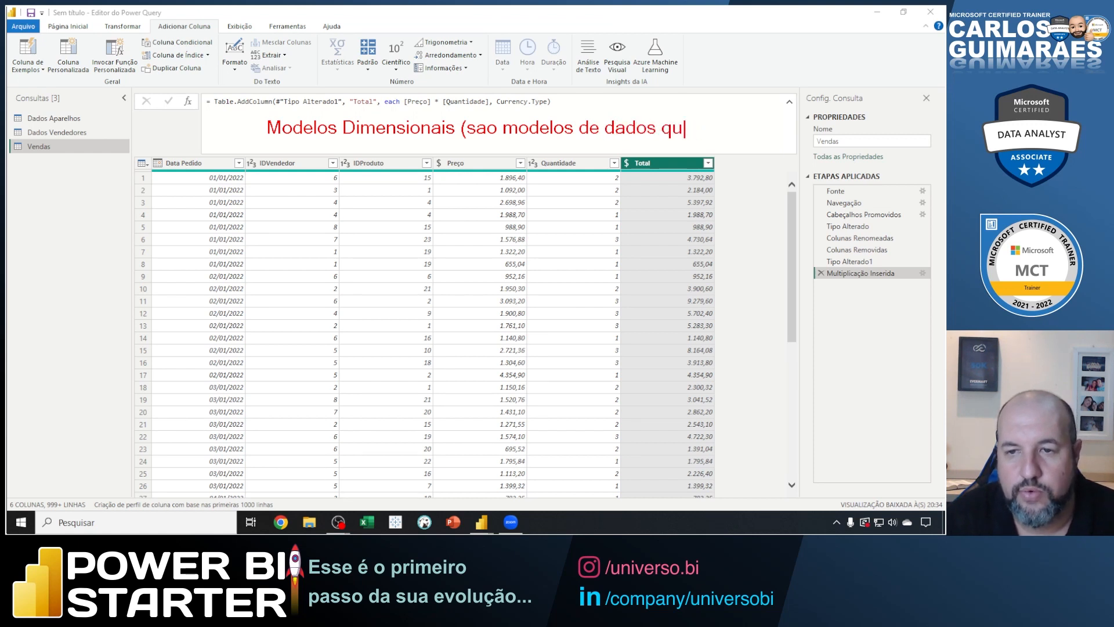
pyautogui.write('e usam tabe')
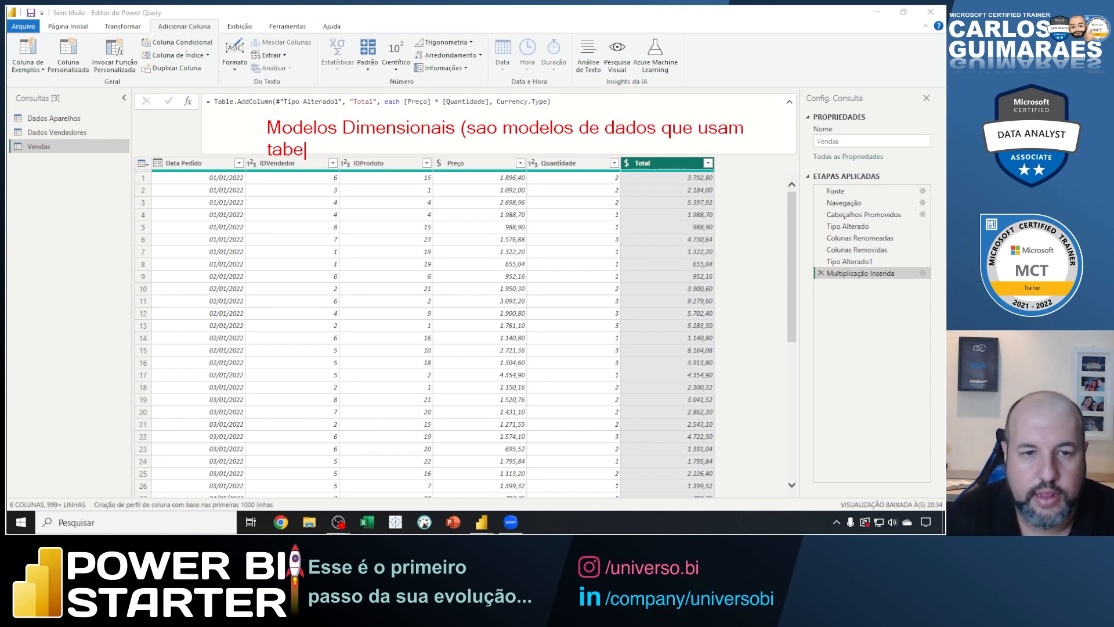
pyautogui.write('las do tui')
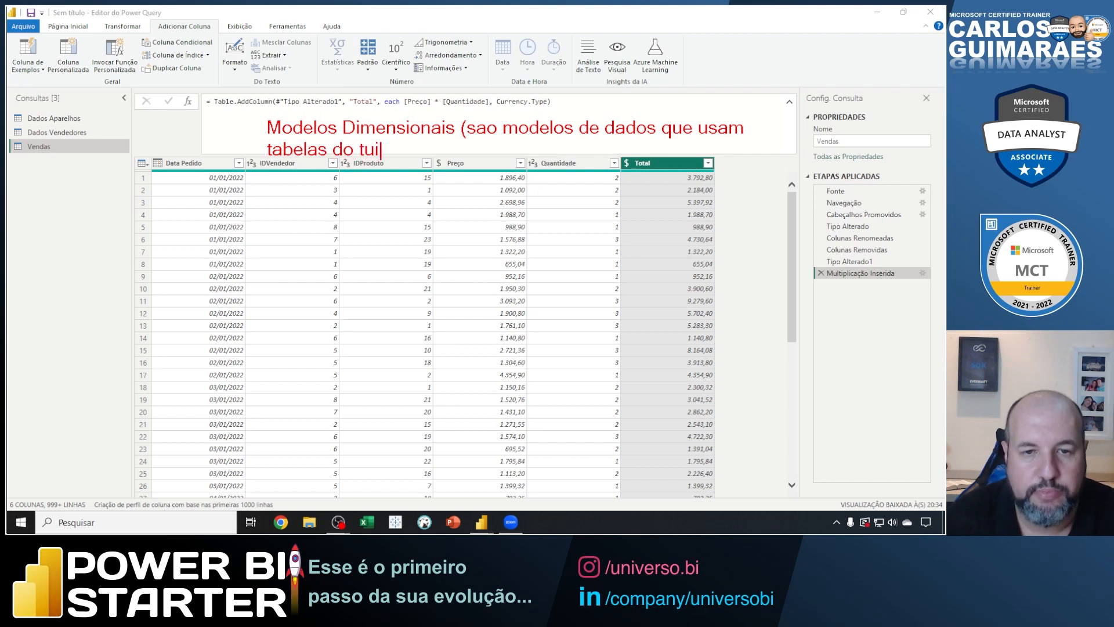
pyautogui.press('BackSpace')
pyautogui.press('BackSpace')
pyautogui.write('io')
pyautogui.press('BackSpace')
pyautogui.write('po DF')
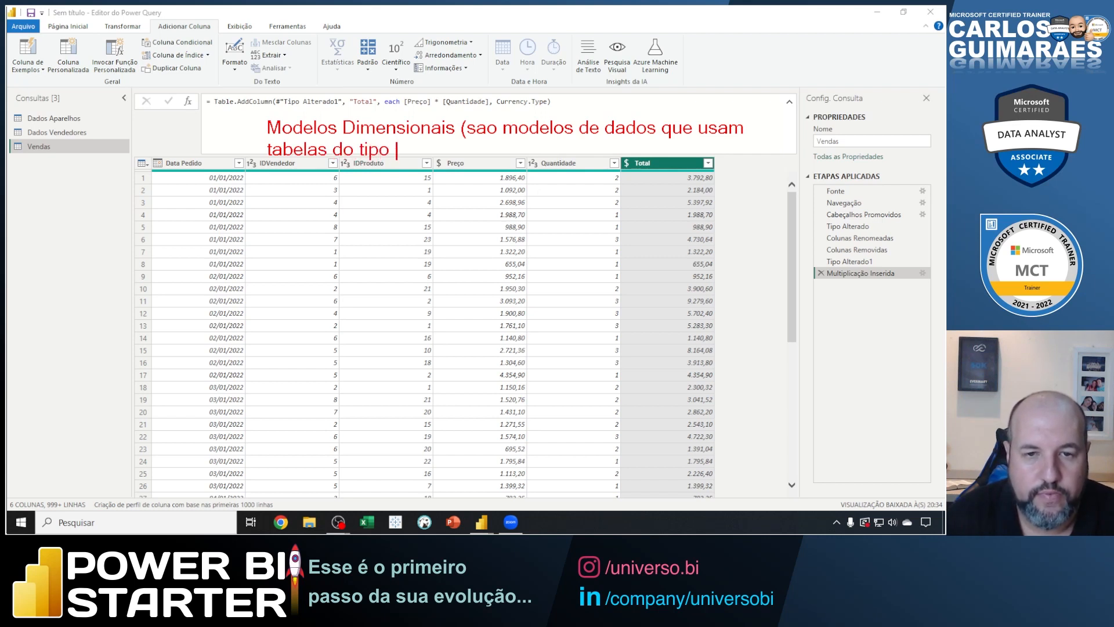
pyautogui.press('BackSpace')
pyautogui.press('BackSpace')
pyautogui.write('FATO')
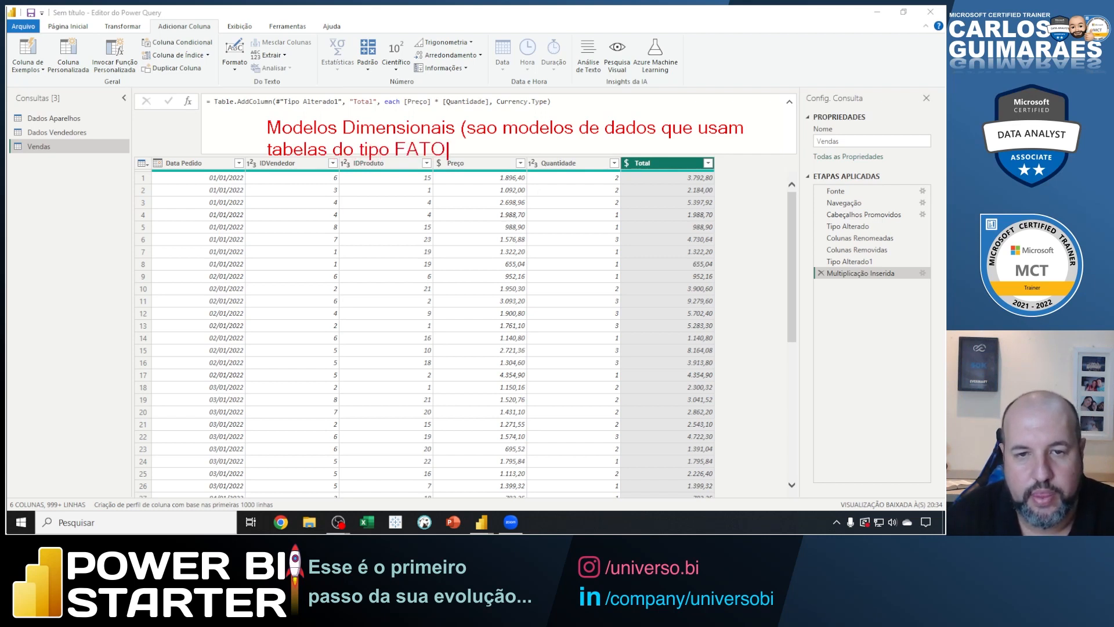
pyautogui.write(' e DIMENSAO)')
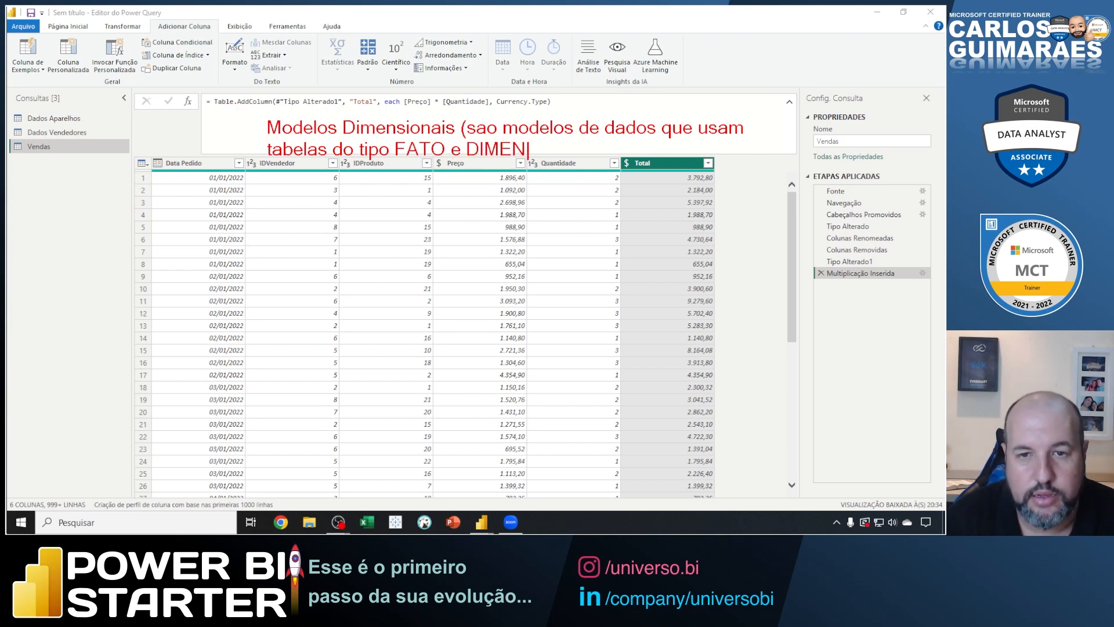
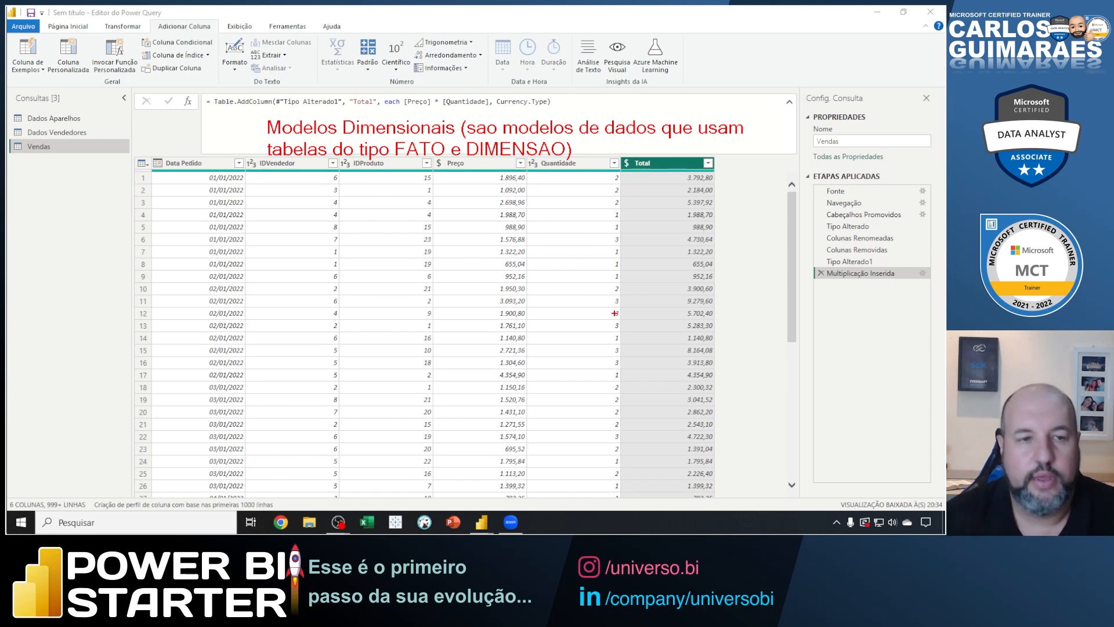
# Clear the on-screen note and rename the Dados Aparelhos query to DimProdutos.
pyautogui.press('Escape')
pyautogui.click(64, 119)
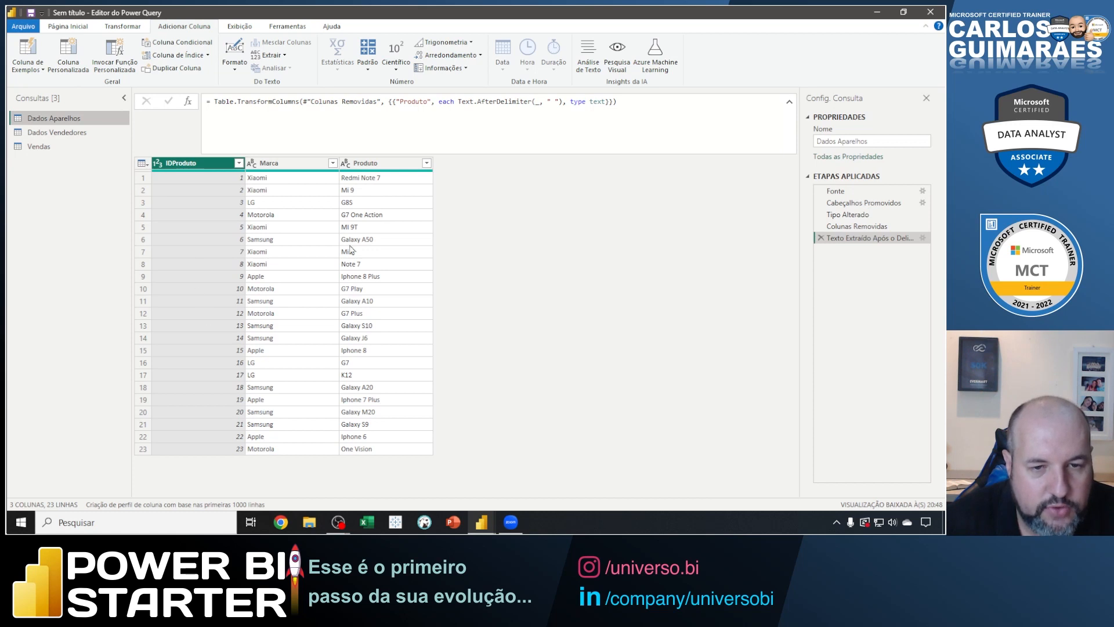
pyautogui.doubleClick(45, 119)
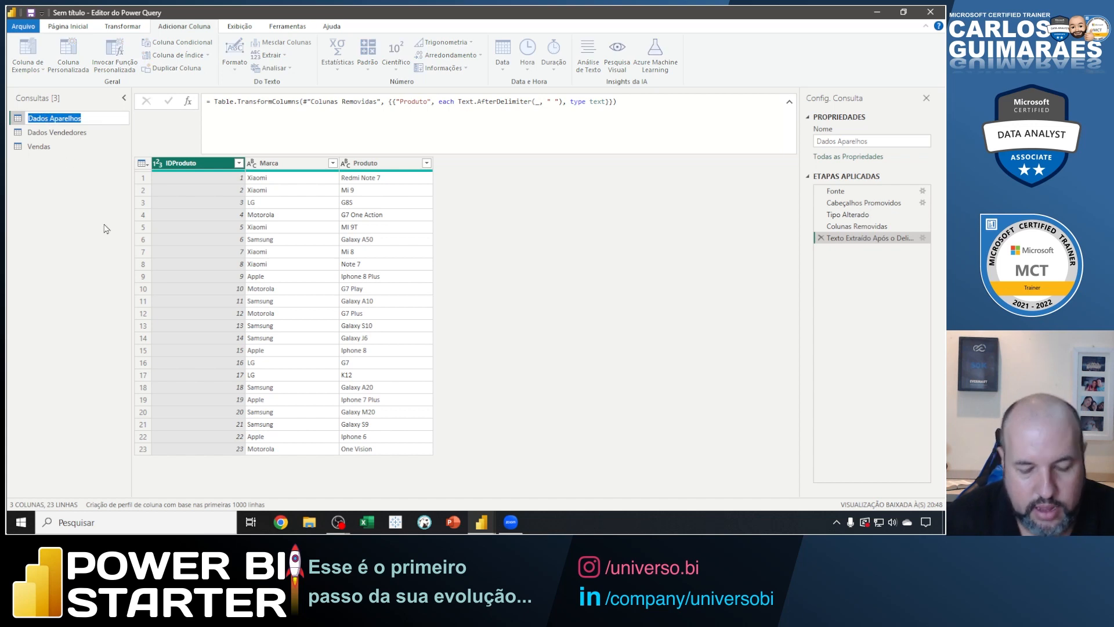
pyautogui.write('Dim')
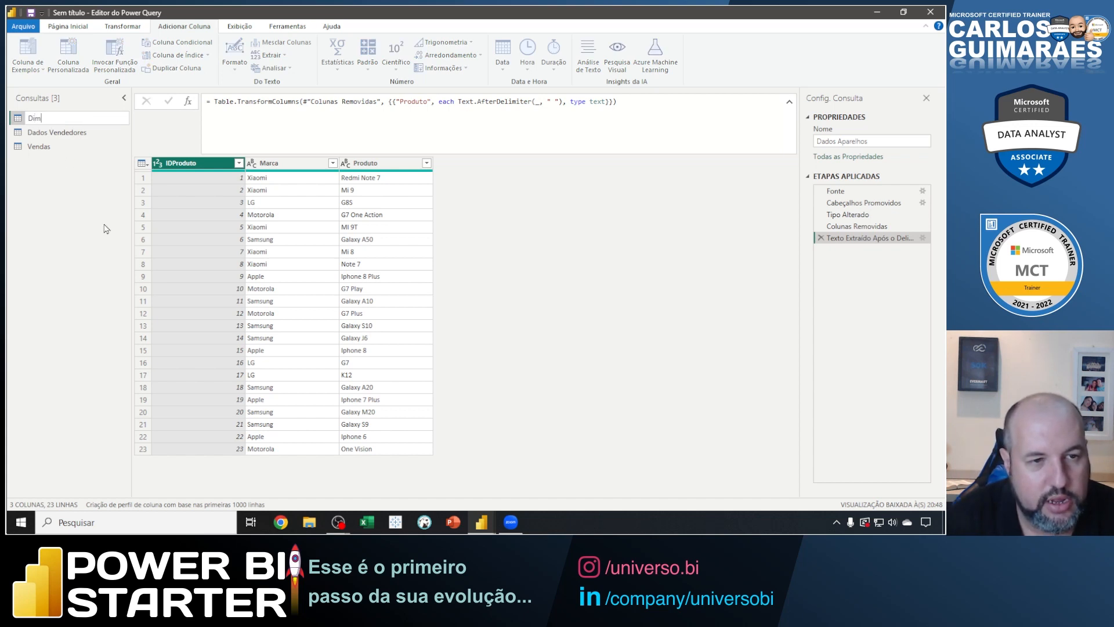
pyautogui.write('Produtos')
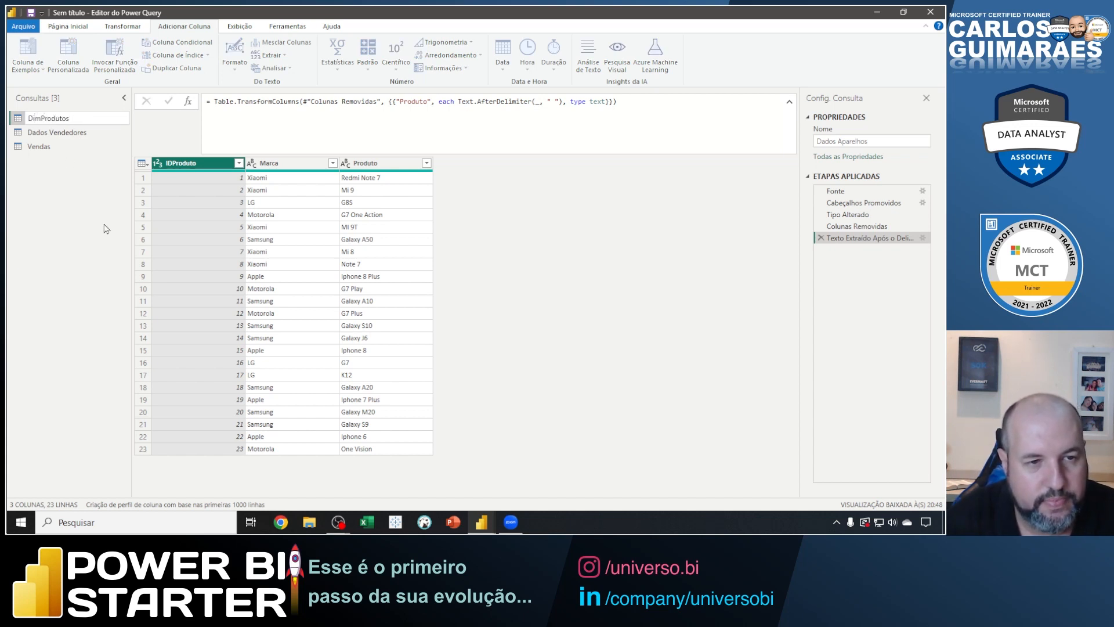
pyautogui.press('Return')
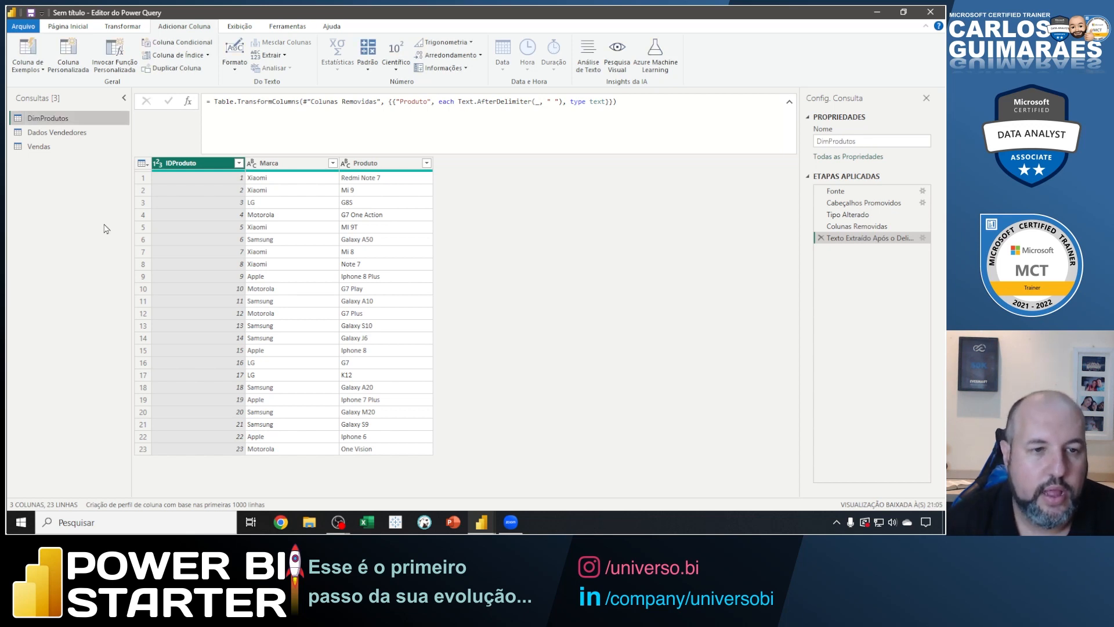
# Rename the Dados Vendedores query to DimVendedores.
pyautogui.click(57, 133)
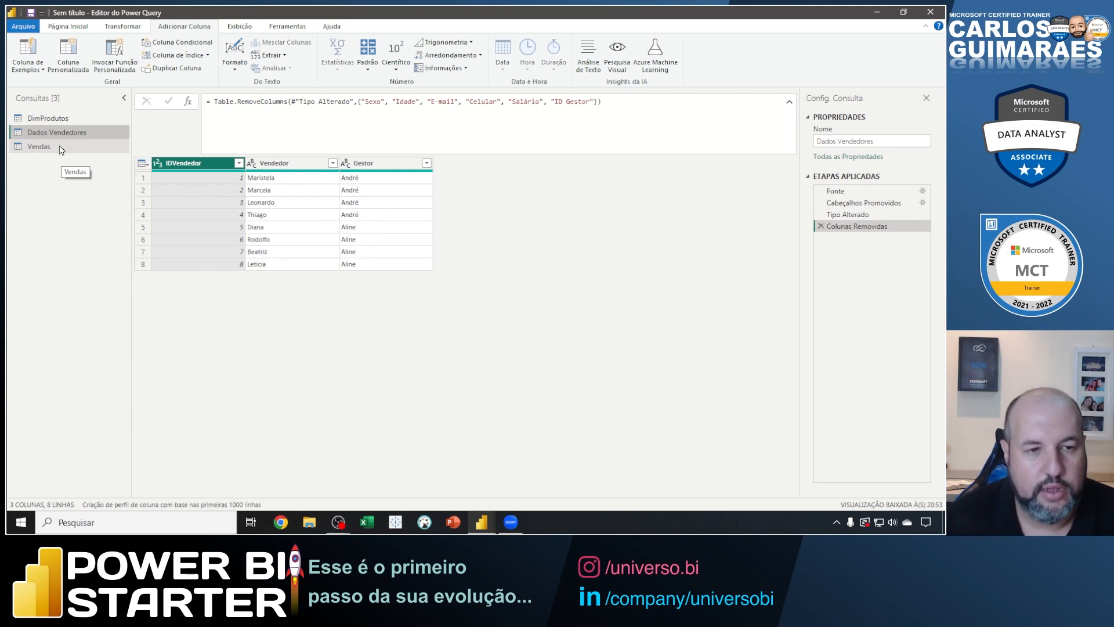
pyautogui.doubleClick(56, 132)
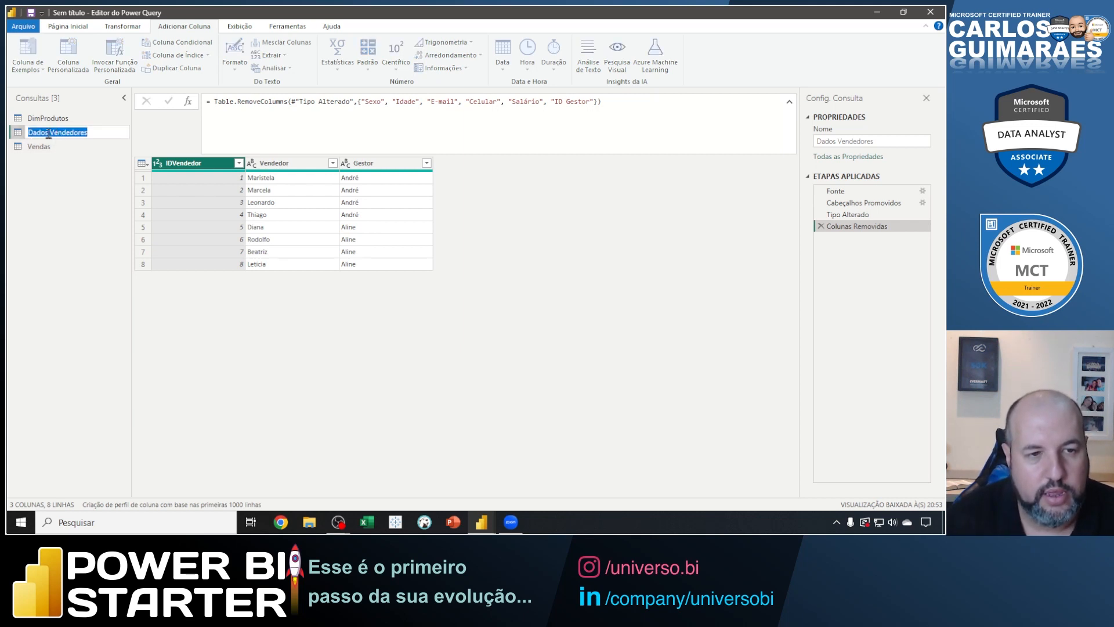
pyautogui.click(46, 133)
pyautogui.press('BackSpace')
pyautogui.press('BackSpace')
pyautogui.press('BackSpace')
pyautogui.press('BackSpace')
pyautogui.press('BackSpace')
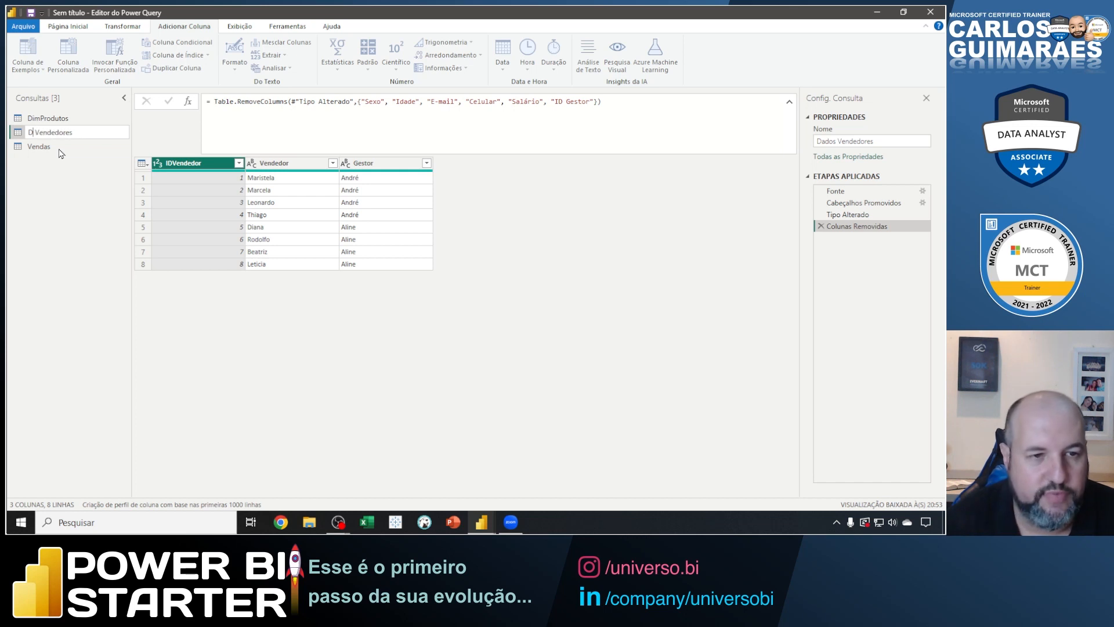
pyautogui.write('im')
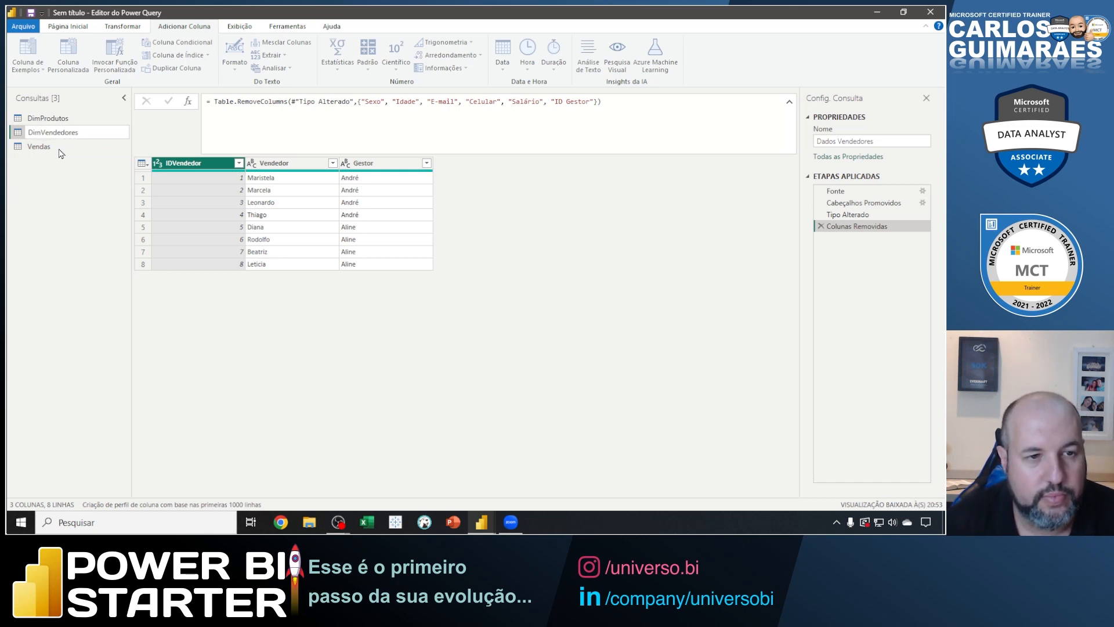
pyautogui.press('Return')
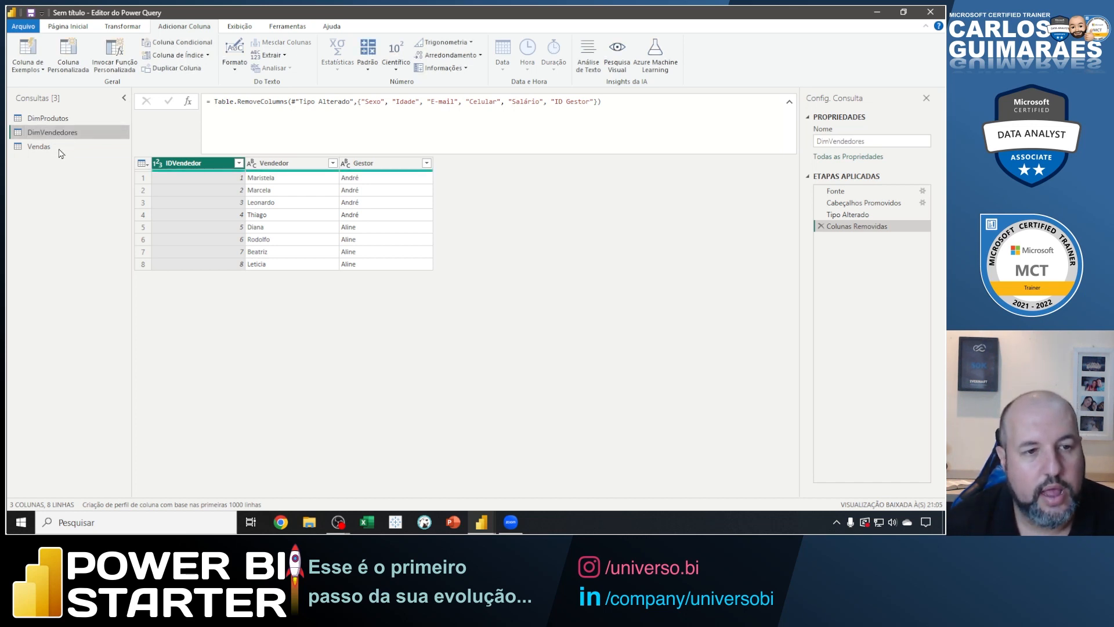
# Rename the Vendas query to FatoVendas.
pyautogui.click(38, 147)
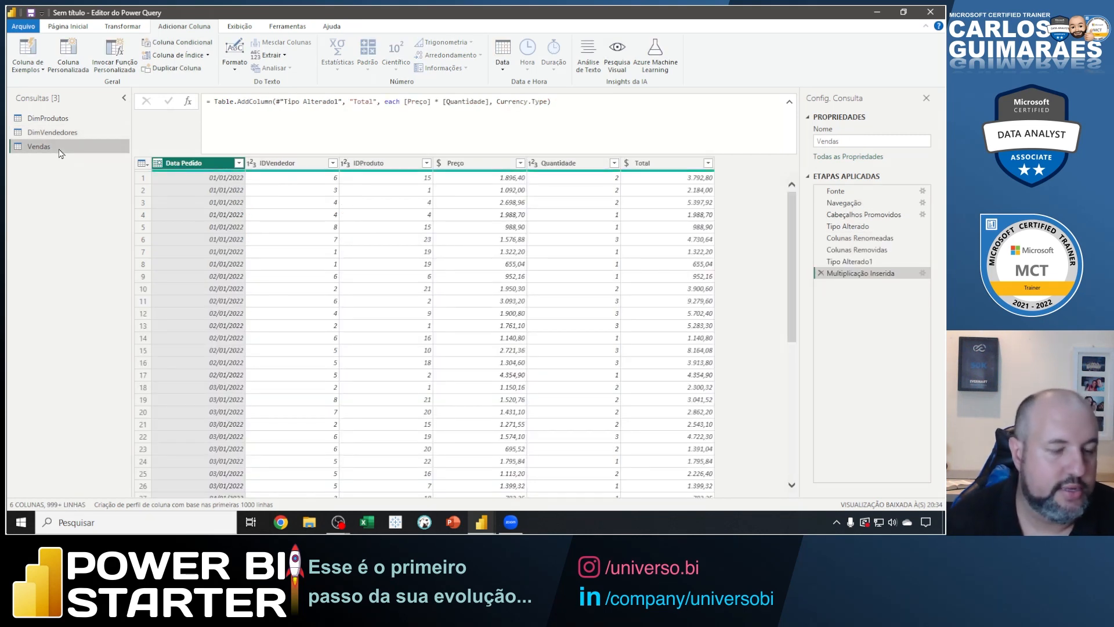
pyautogui.doubleClick(32, 147)
pyautogui.click(29, 148)
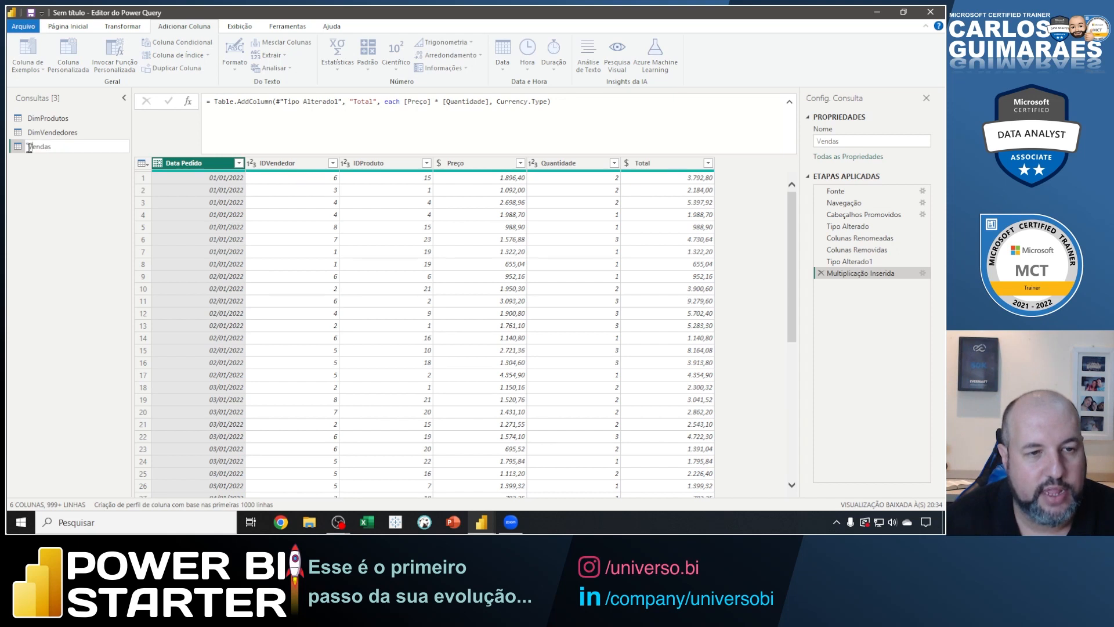
pyautogui.write('Fato')
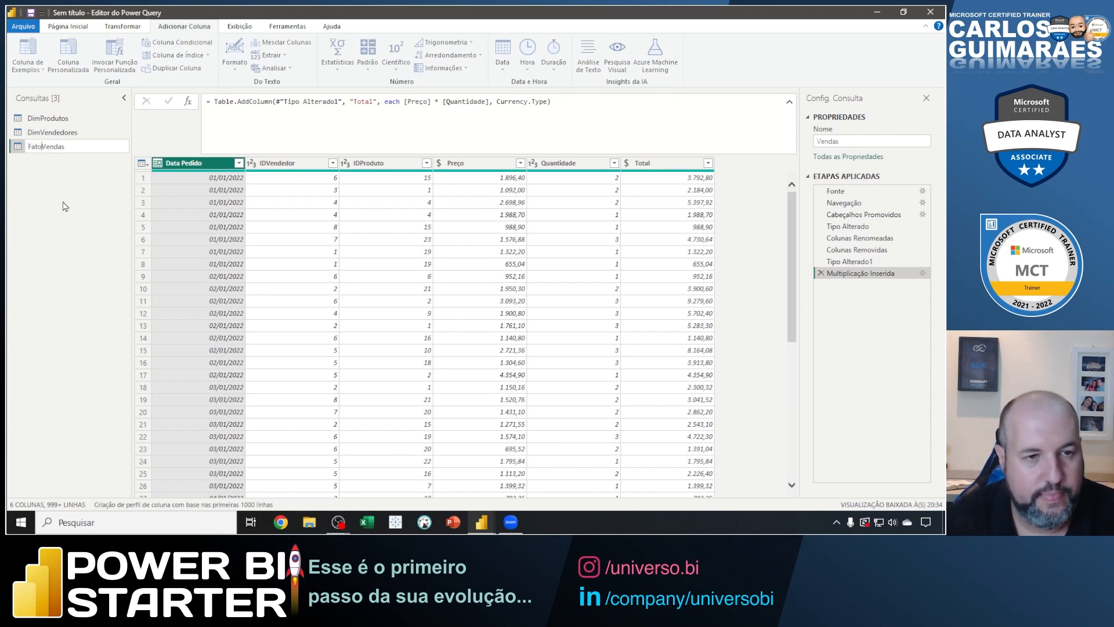
pyautogui.press('Return')
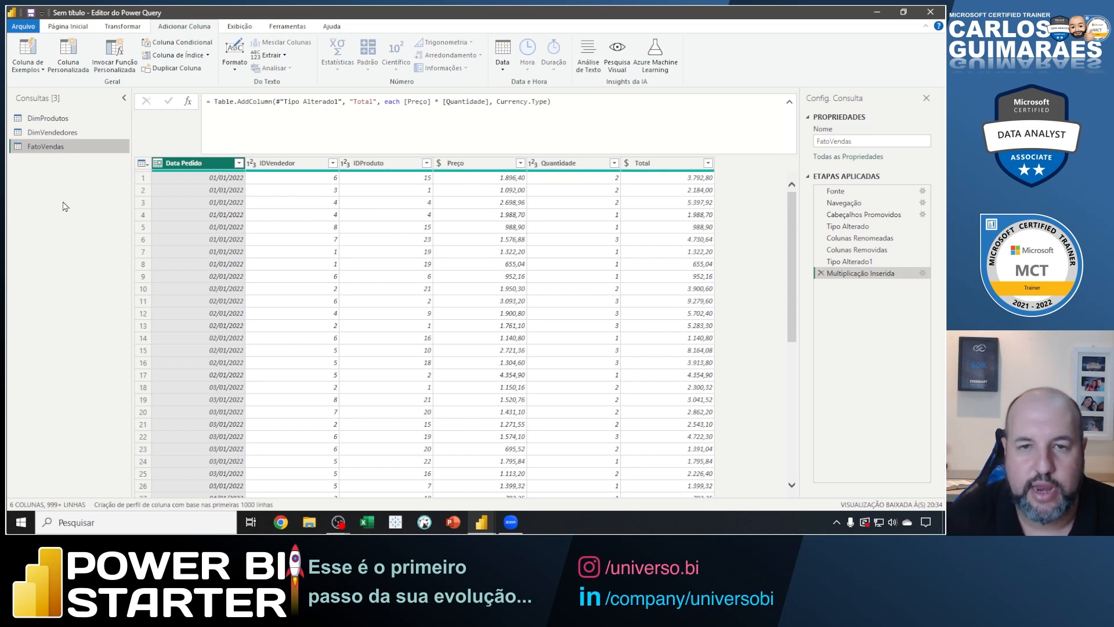
# Point an arrow at the Página Inicial heading, box the three renamed queries, and clear the marks.
pyautogui.click(72, 27)
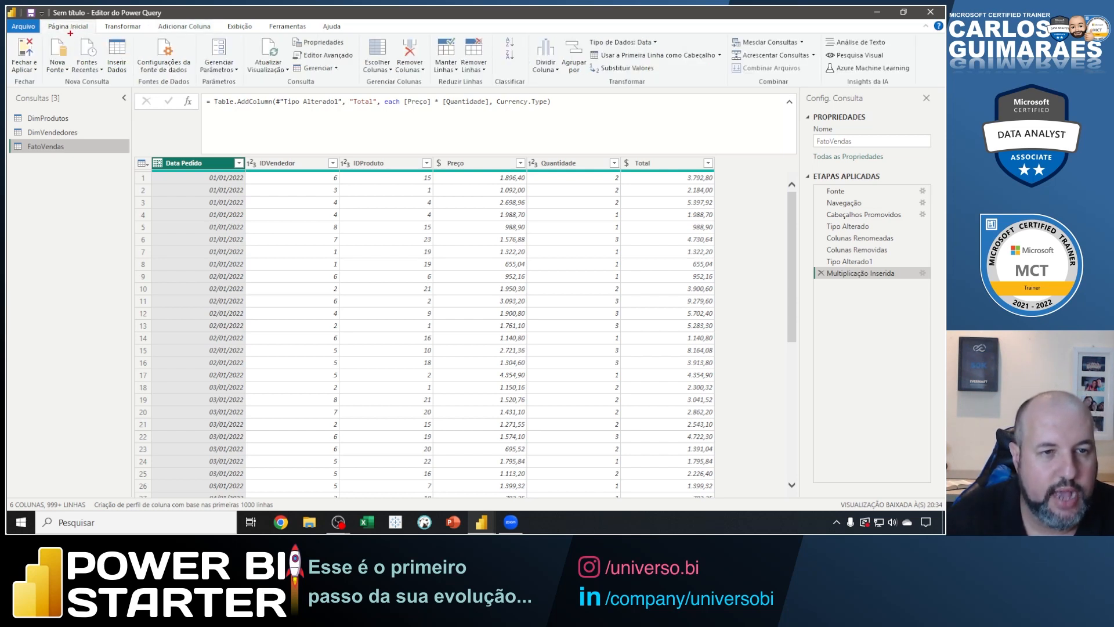
pyautogui.moveTo(70, 33); pyautogui.dragTo(128, 120)
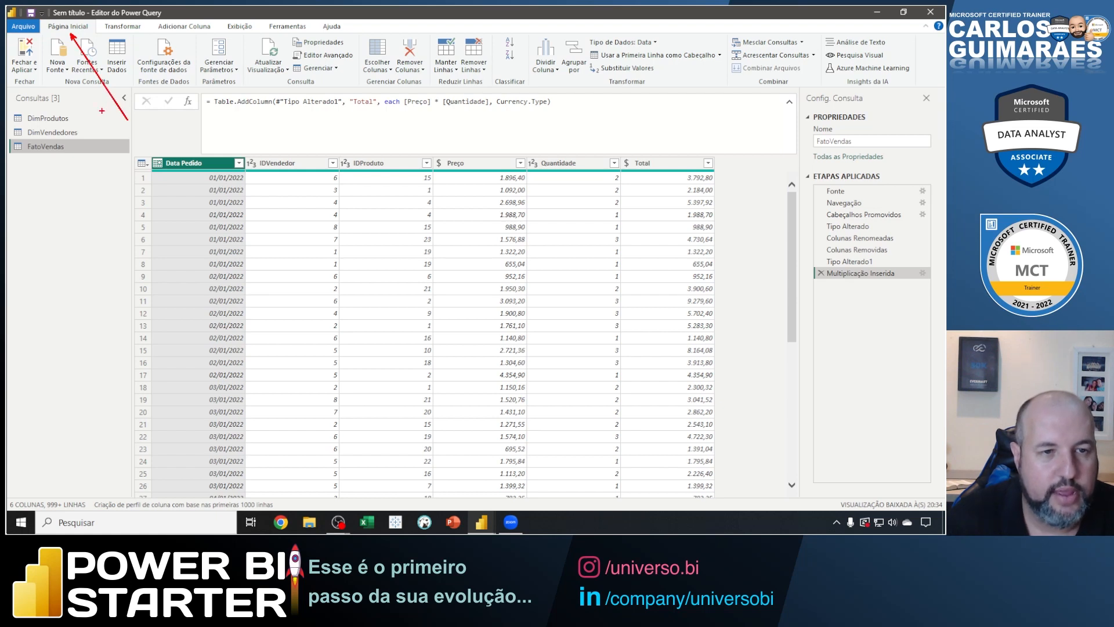
pyautogui.moveTo(9, 108)
pyautogui.mouseDown()
pyautogui.moveTo(38, 146)
pyautogui.moveTo(132, 169)
pyautogui.moveTo(129, 157)
pyautogui.mouseUp()
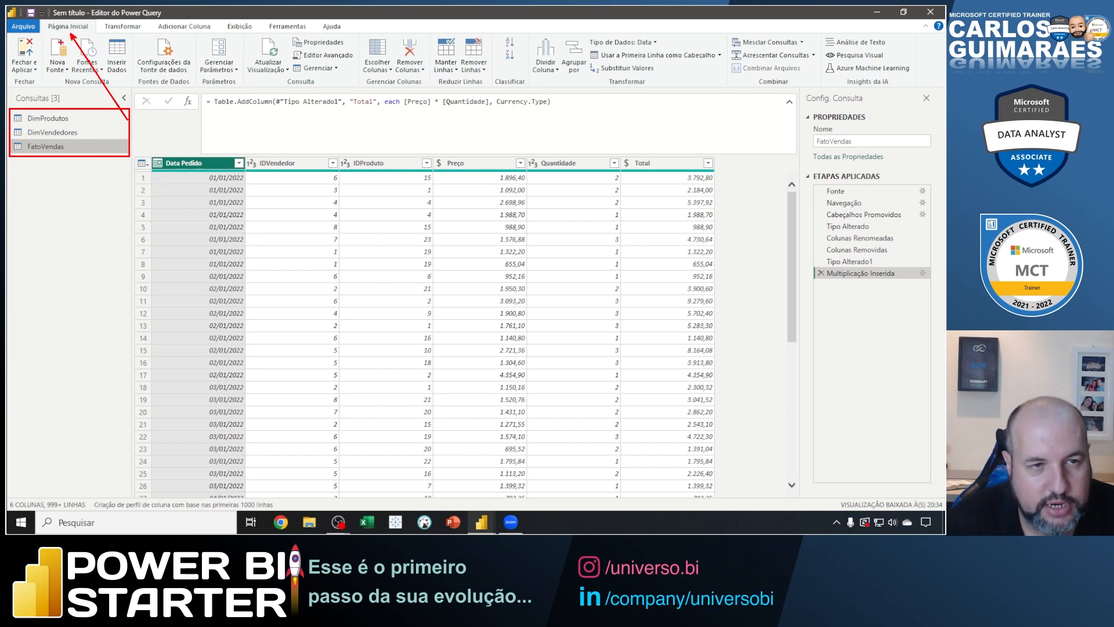
pyautogui.press('Escape')
# Close the Power Query editor and apply the query changes to the Power BI Desktop report.
pyautogui.click(24, 70)
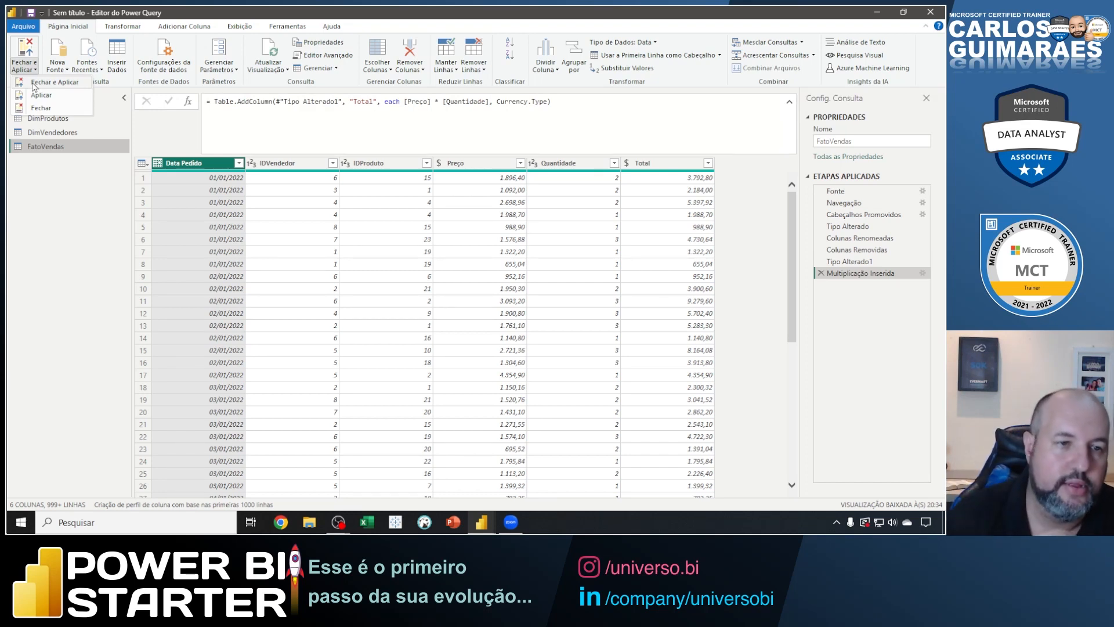
pyautogui.click(41, 83)
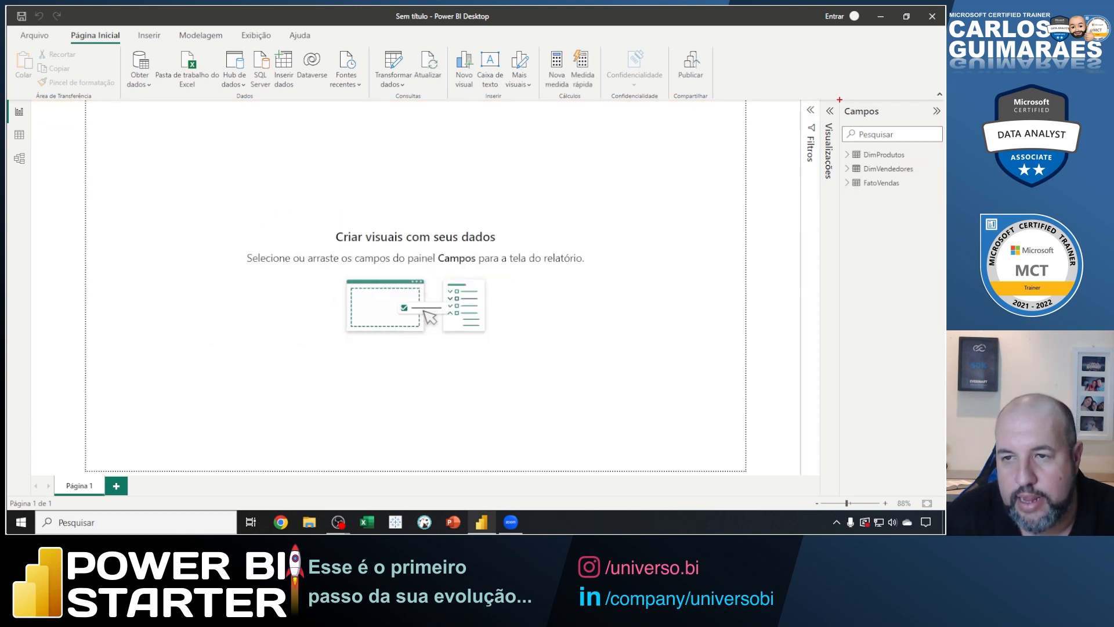
# Box the Campos list with an arrow to its tables, and box the Modelo view entry, clearing the marks each time.
pyautogui.moveTo(838, 98)
pyautogui.mouseDown()
pyautogui.moveTo(927, 329)
pyautogui.moveTo(943, 492)
pyautogui.mouseUp()
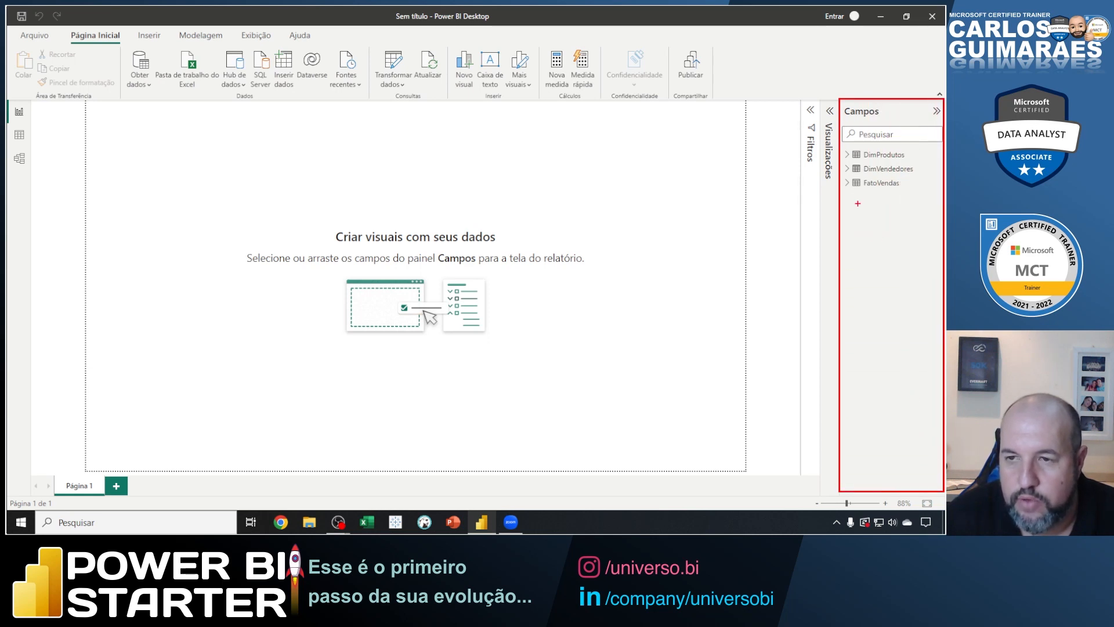
pyautogui.moveTo(845, 170); pyautogui.dragTo(739, 238)
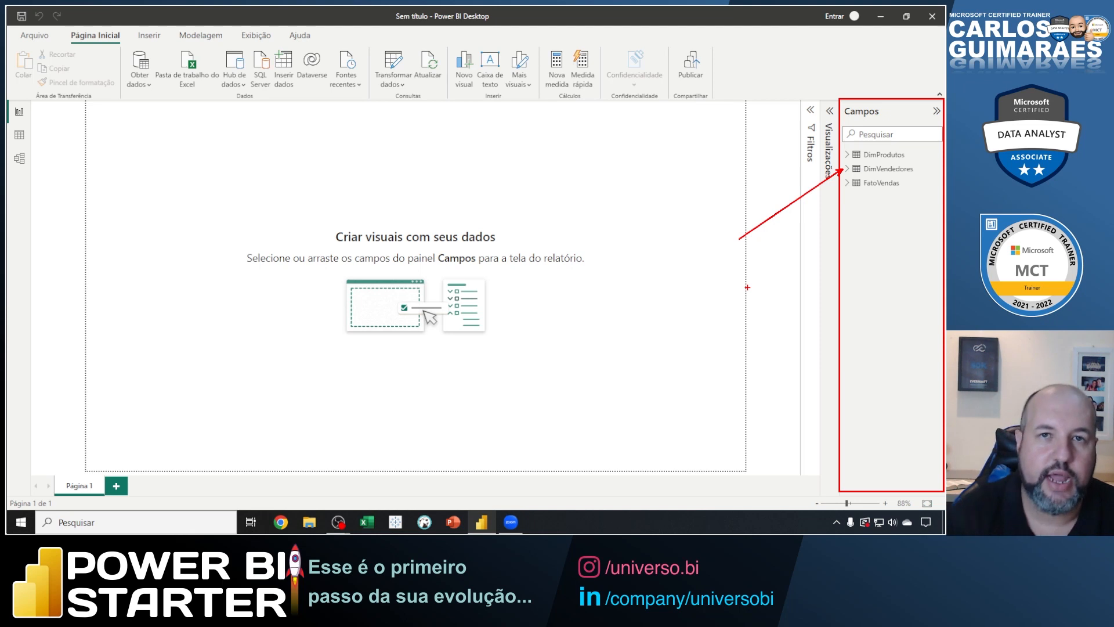
pyautogui.press('Escape')
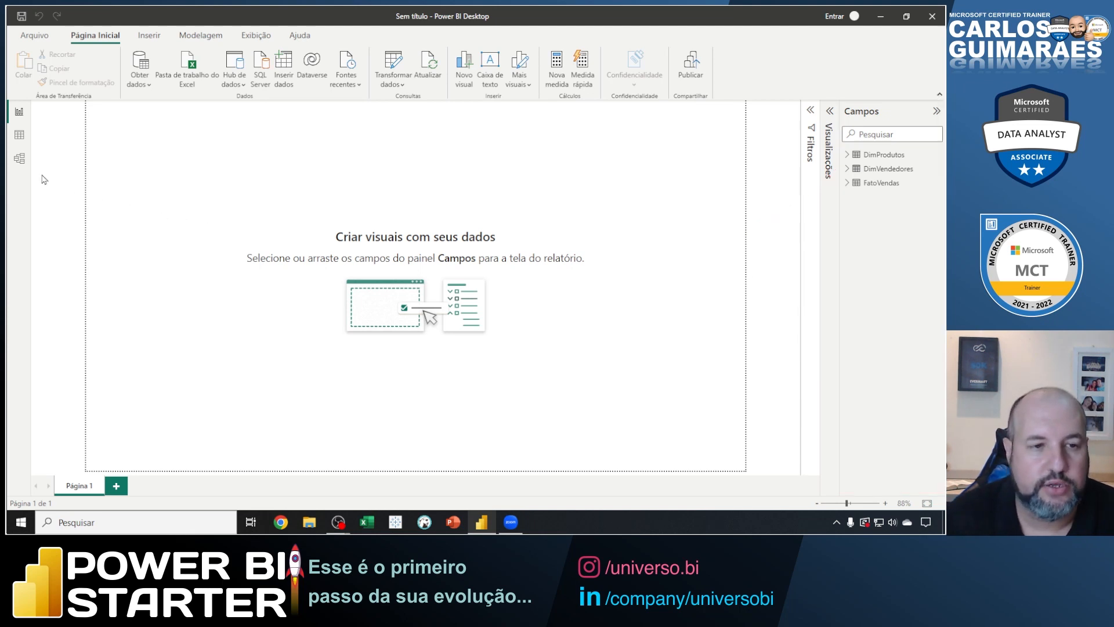
pyautogui.moveTo(8, 147); pyautogui.dragTo(78, 171)
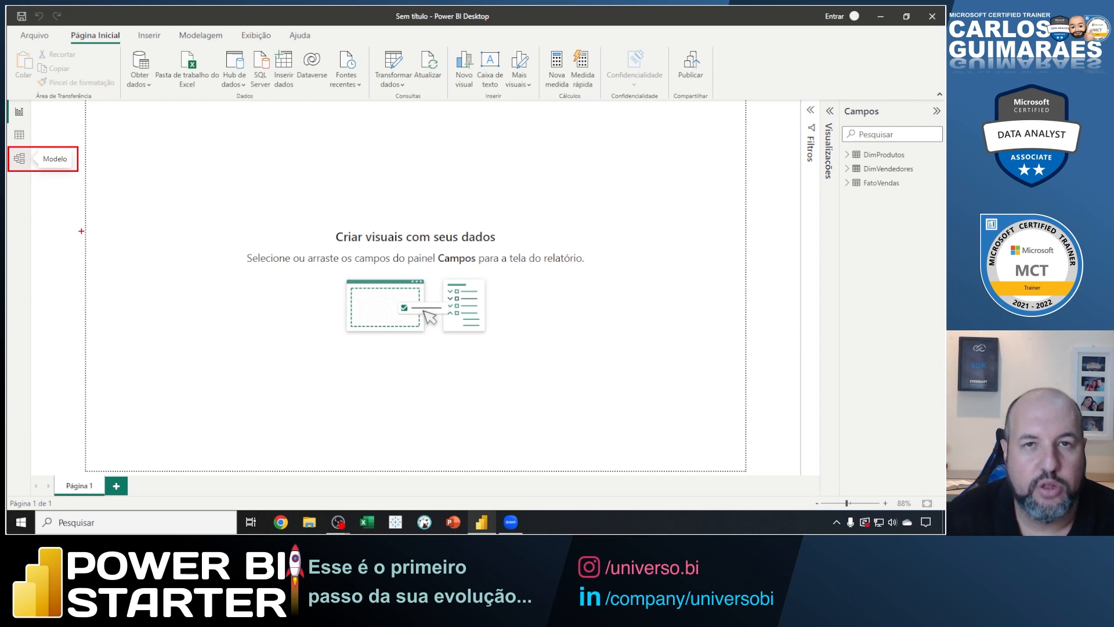
pyautogui.press('Escape')
# Show the Modelo view and collapse its Propriedades and Campos panes.
pyautogui.click(19, 158)
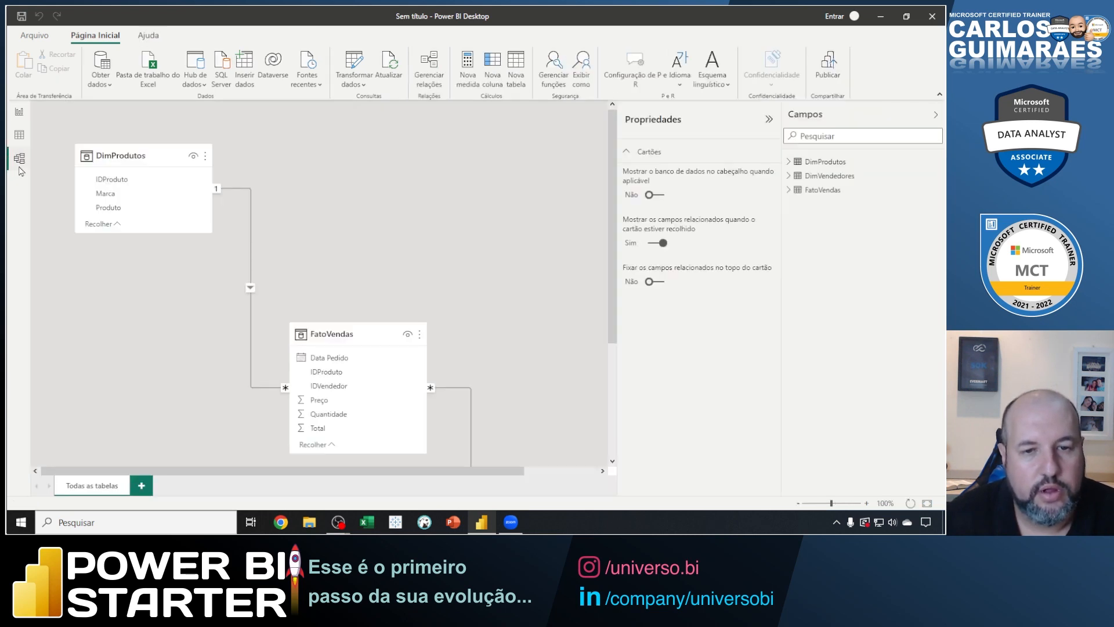
pyautogui.click(644, 124)
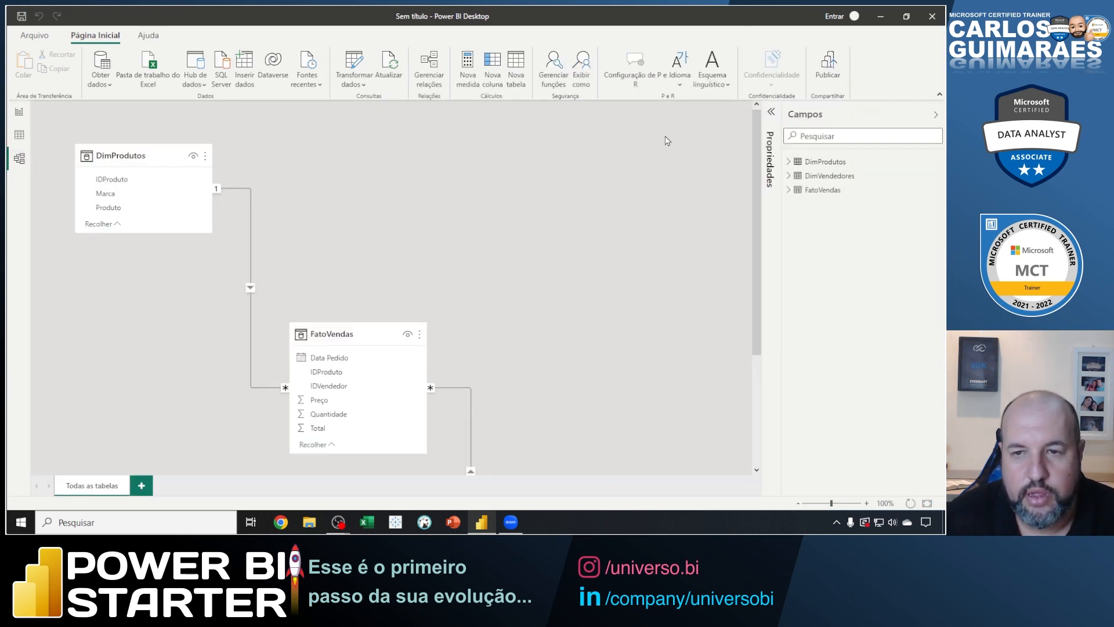
pyautogui.click(808, 126)
# Arrange the model diagram with DimProdutos and DimVendedores level with each other and FatoVendas centred below them.
pyautogui.moveTo(363, 325); pyautogui.dragTo(359, 207)
pyautogui.scroll(-3, 555, 261)
pyautogui.moveTo(554, 406); pyautogui.dragTo(528, 132)
pyautogui.moveTo(360, 212); pyautogui.dragTo(347, 267)
pyautogui.click(131, 157)
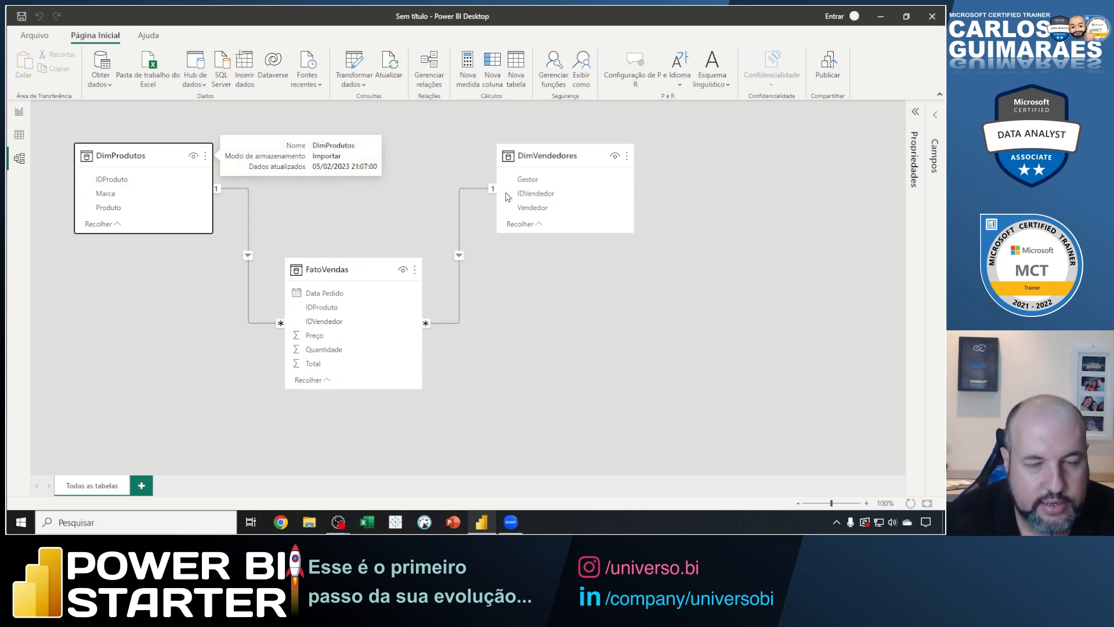
pyautogui.moveTo(535, 156); pyautogui.dragTo(526, 155)
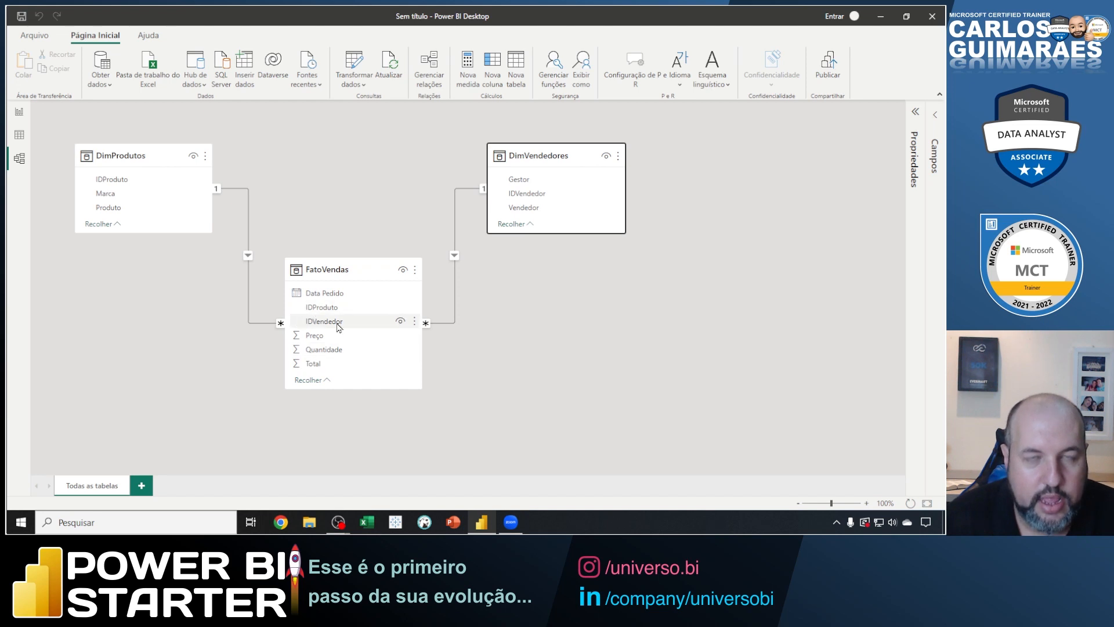
# Write the on-screen note "Auto Deteccao de Relacionameno", "Mesmo Tipo de Dados", "Mesmo Nome" on three lines beside the FatoVendas table.
pyautogui.hotkey('ctrl', '2')
pyautogui.write('t')
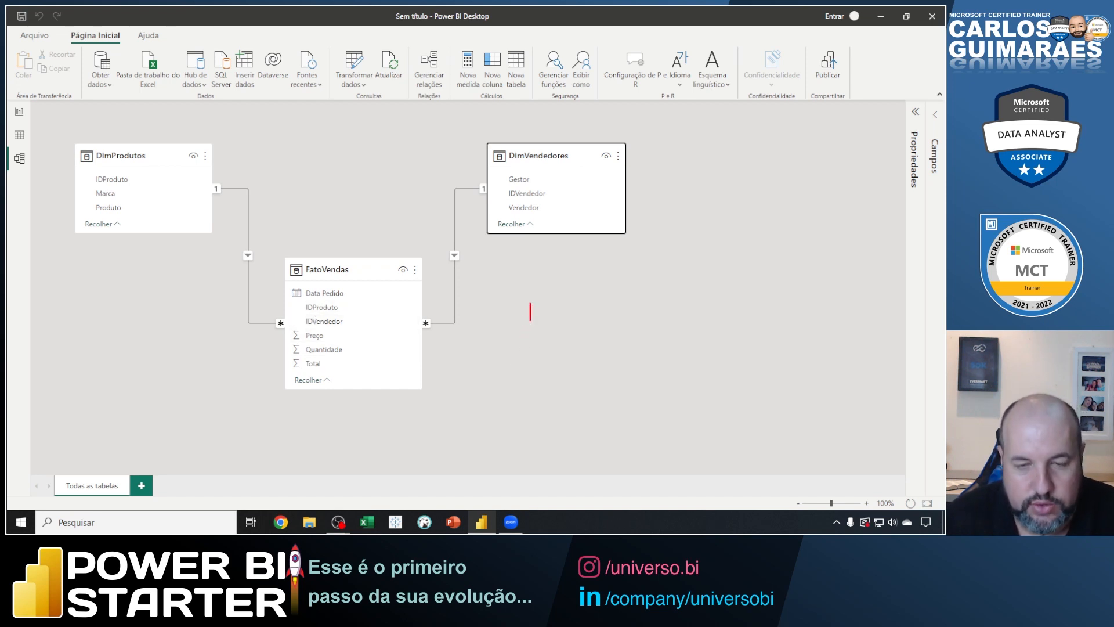
pyautogui.write('Auto')
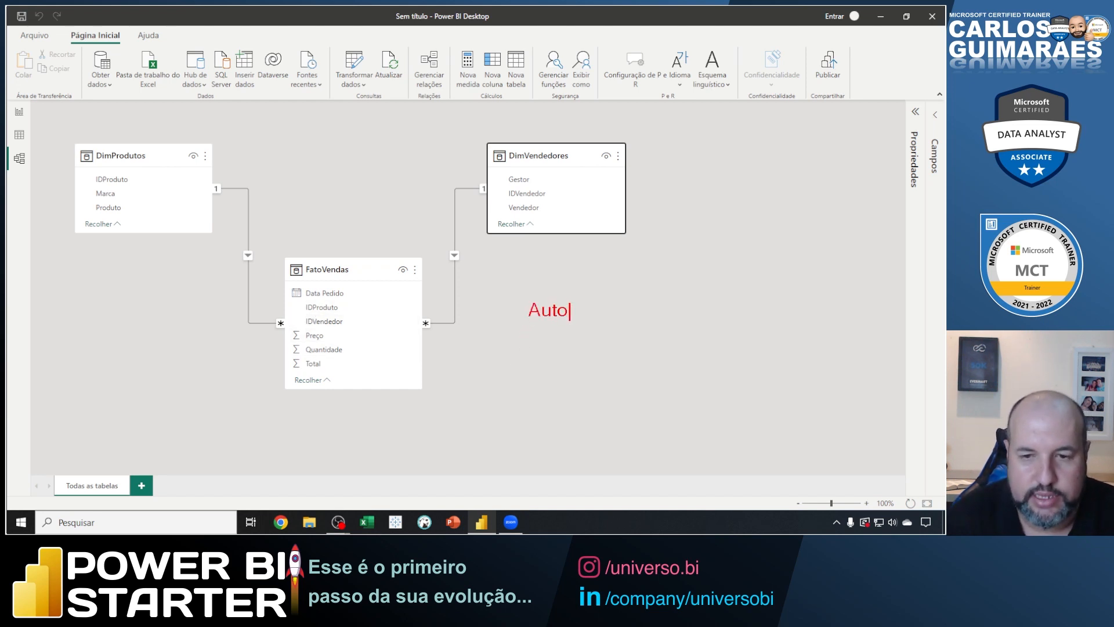
pyautogui.write(' Detecca')
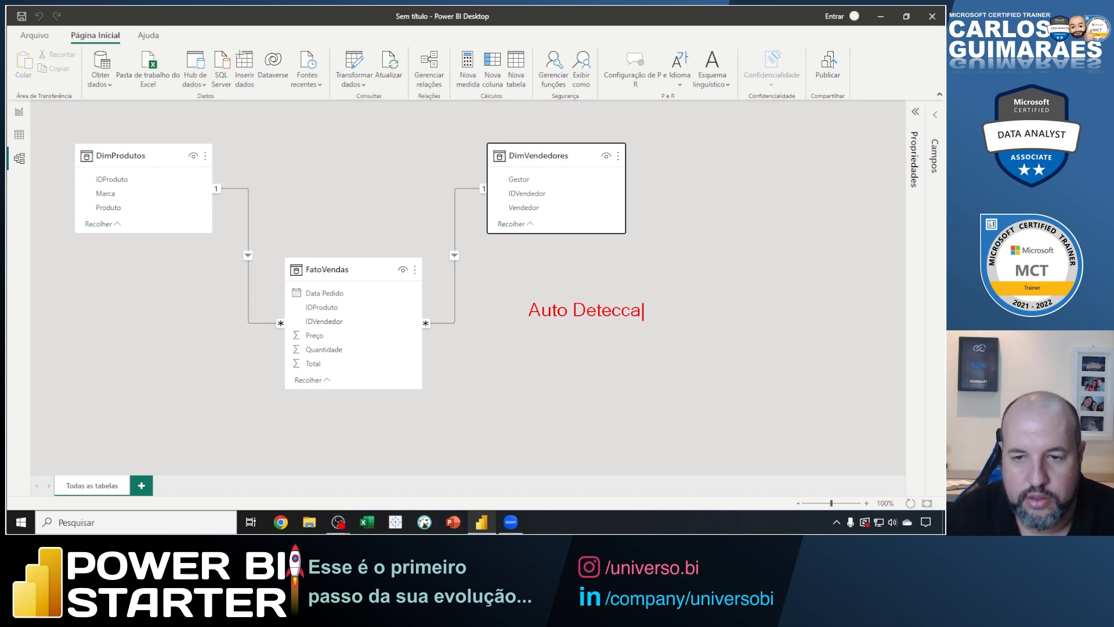
pyautogui.write('o de Relacionameno')
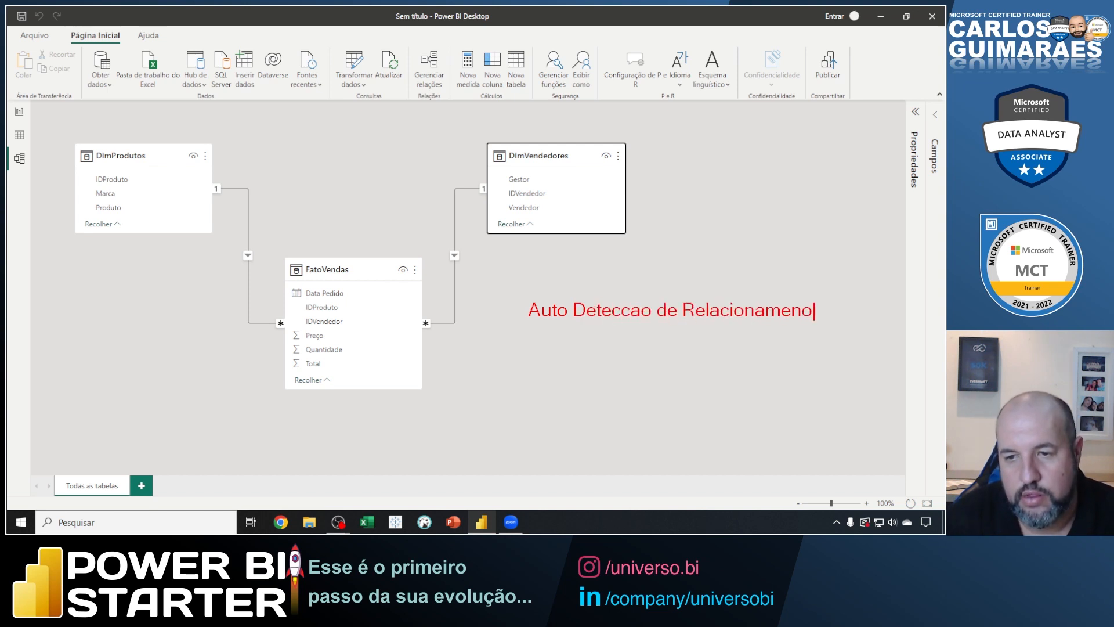
pyautogui.press('Return')
pyautogui.write('Mes')
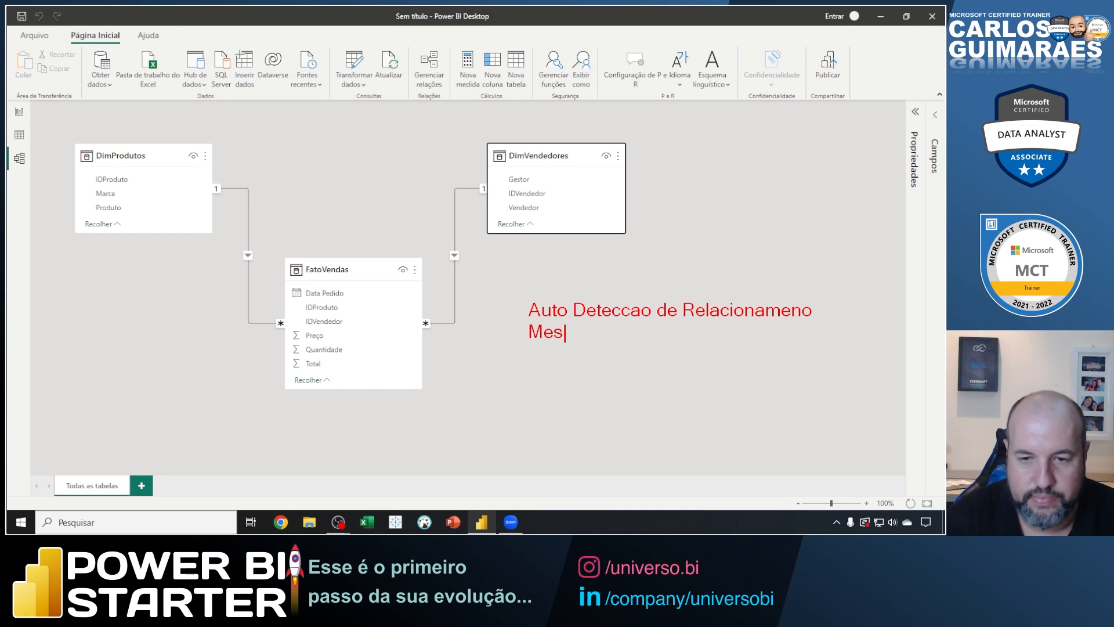
pyautogui.write('mo Tipo de Dados')
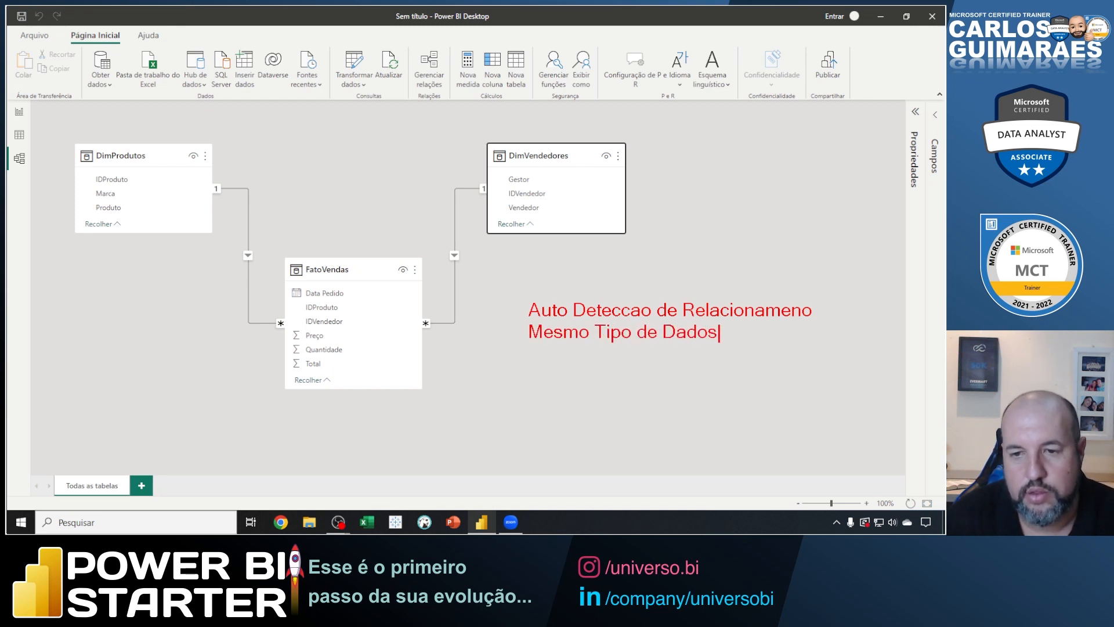
pyautogui.press('Return')
pyautogui.write('Me')
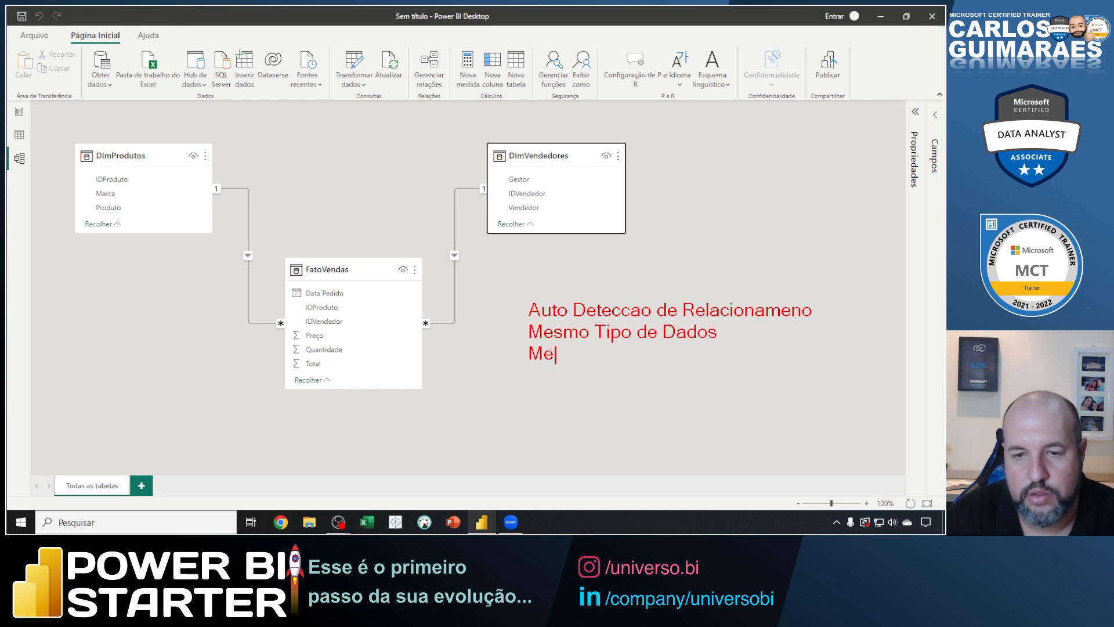
pyautogui.write('smo Nome')
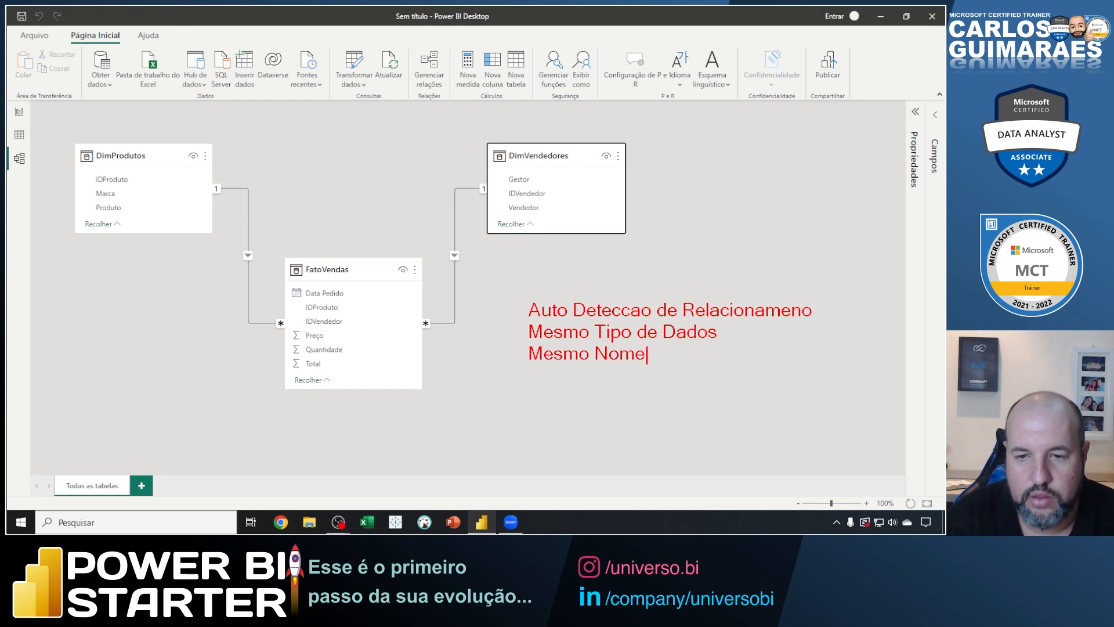
# Tick the "Mesmo Tipo de Dados" and "Mesmo Nome" lines of the on-screen note, and clear all the marks.
pyautogui.press('Escape')
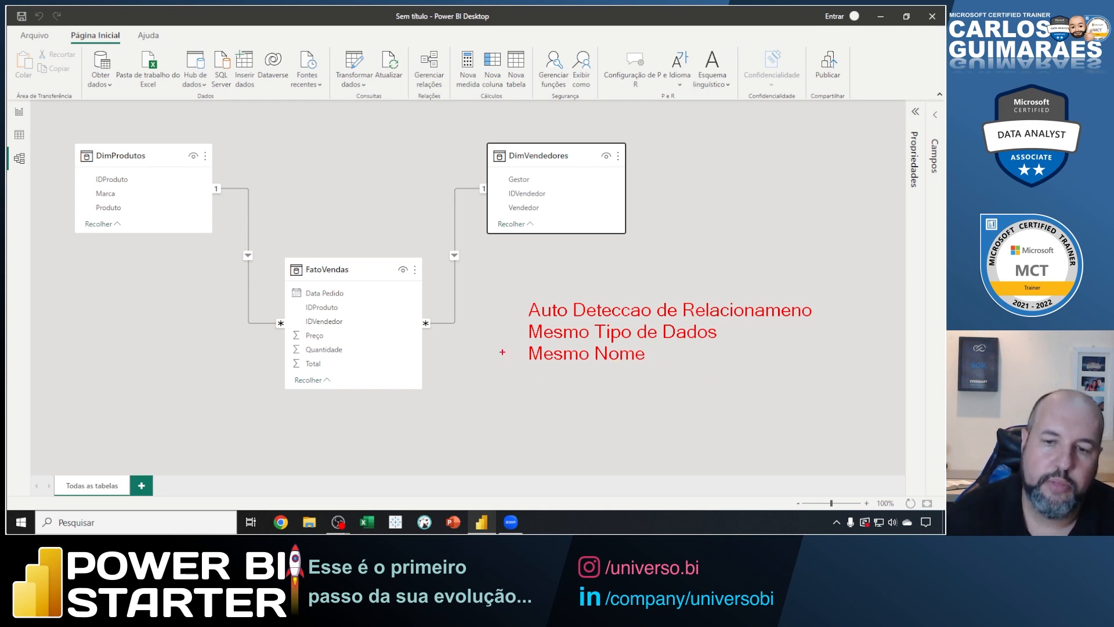
pyautogui.moveTo(507, 328)
pyautogui.mouseDown()
pyautogui.moveTo(526, 324)
pyautogui.moveTo(512, 358)
pyautogui.moveTo(524, 346)
pyautogui.mouseUp()
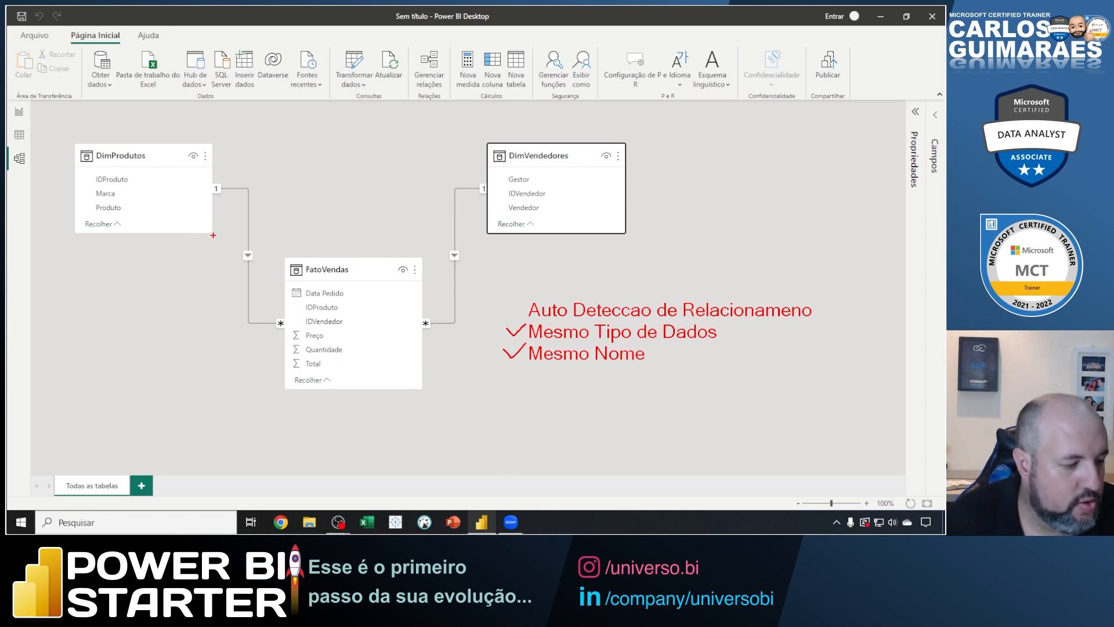
pyautogui.press('Escape')
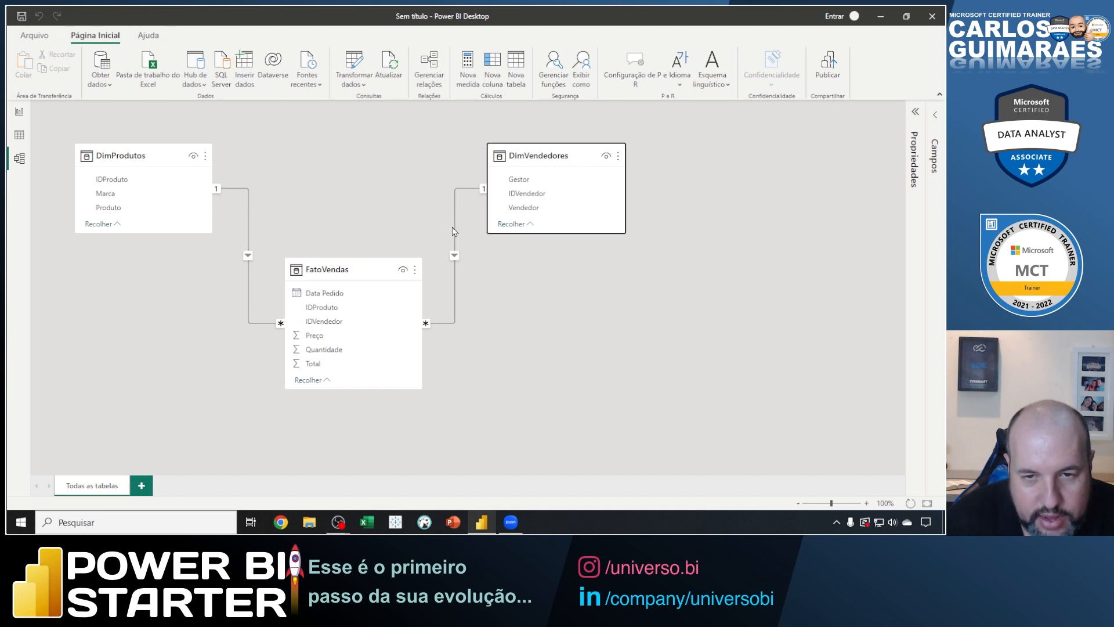
# Mark the DimVendedores–FatoVendas relationship with arrows at its line and DimVendedores, box IDVendedor in both tables, and clear the marks.
pyautogui.hotkey('ctrl', '2')
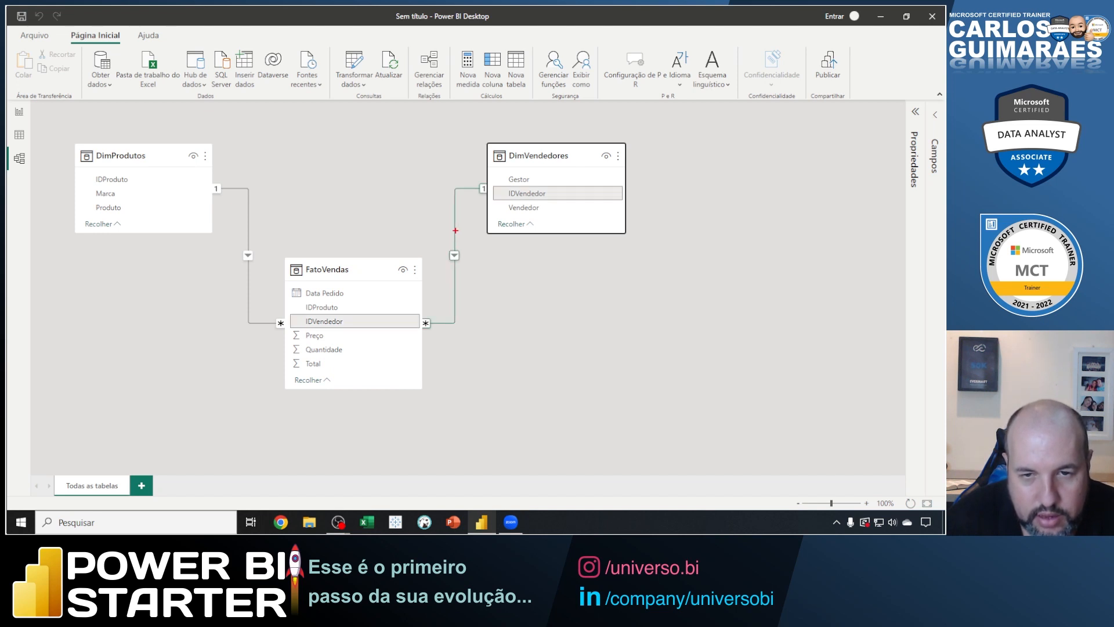
pyautogui.moveTo(454, 230); pyautogui.dragTo(479, 257)
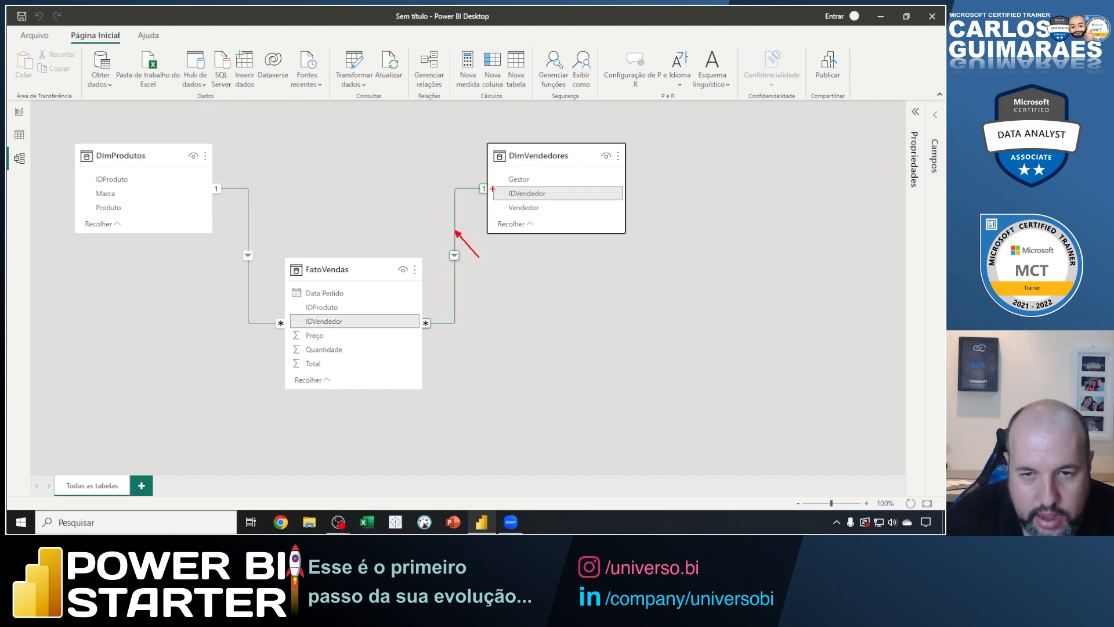
pyautogui.moveTo(491, 185); pyautogui.dragTo(622, 200)
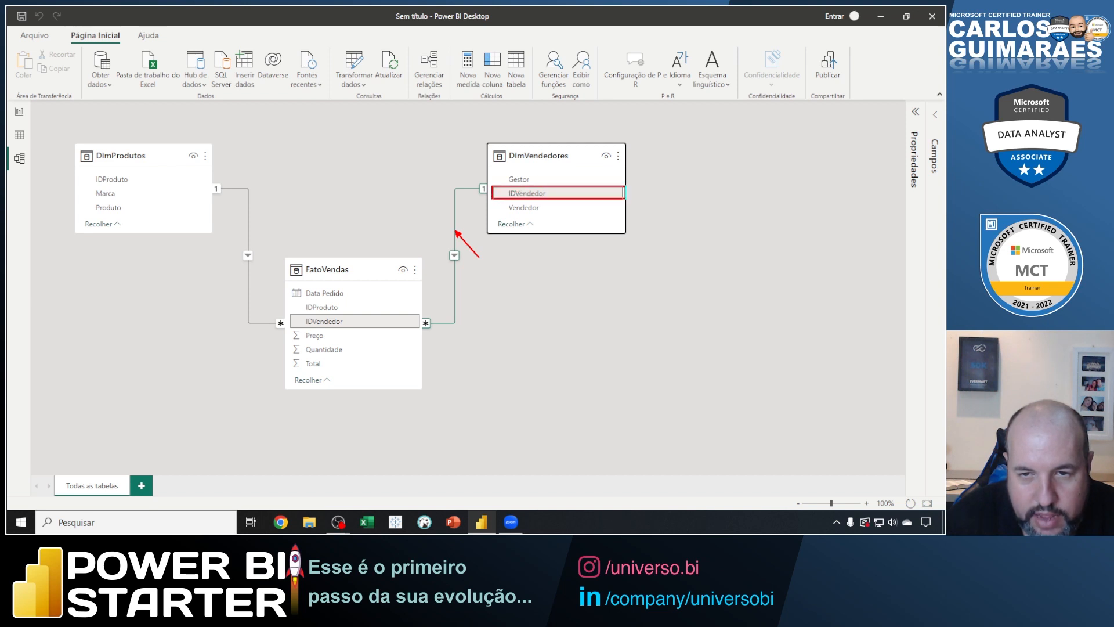
pyautogui.moveTo(547, 144); pyautogui.dragTo(562, 126)
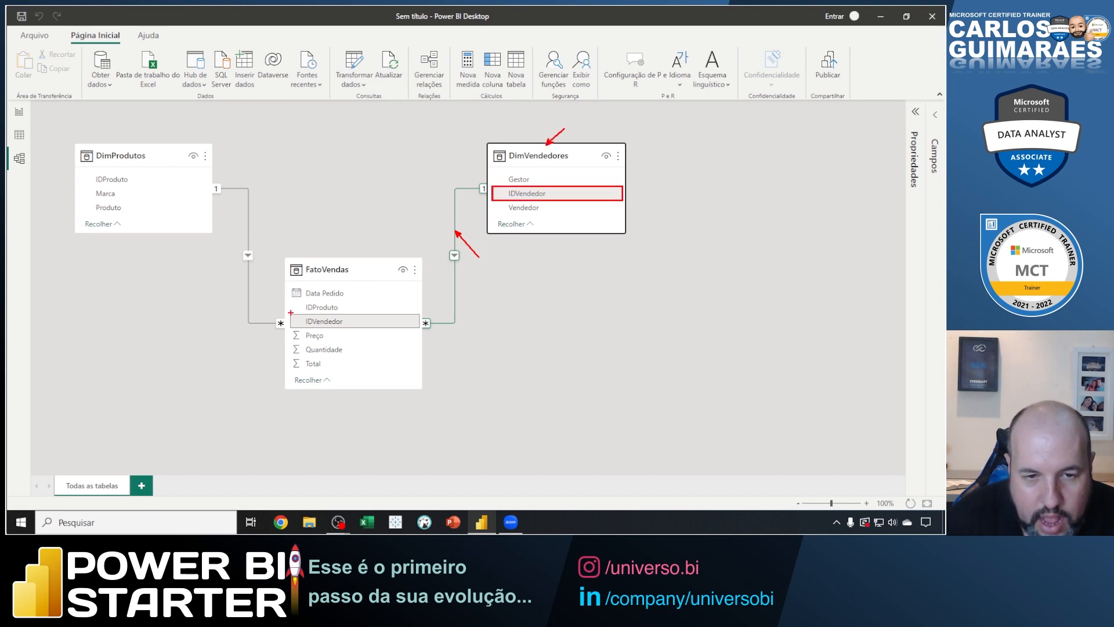
pyautogui.moveTo(290, 312)
pyautogui.mouseDown()
pyautogui.moveTo(306, 325)
pyautogui.moveTo(420, 329)
pyautogui.mouseUp()
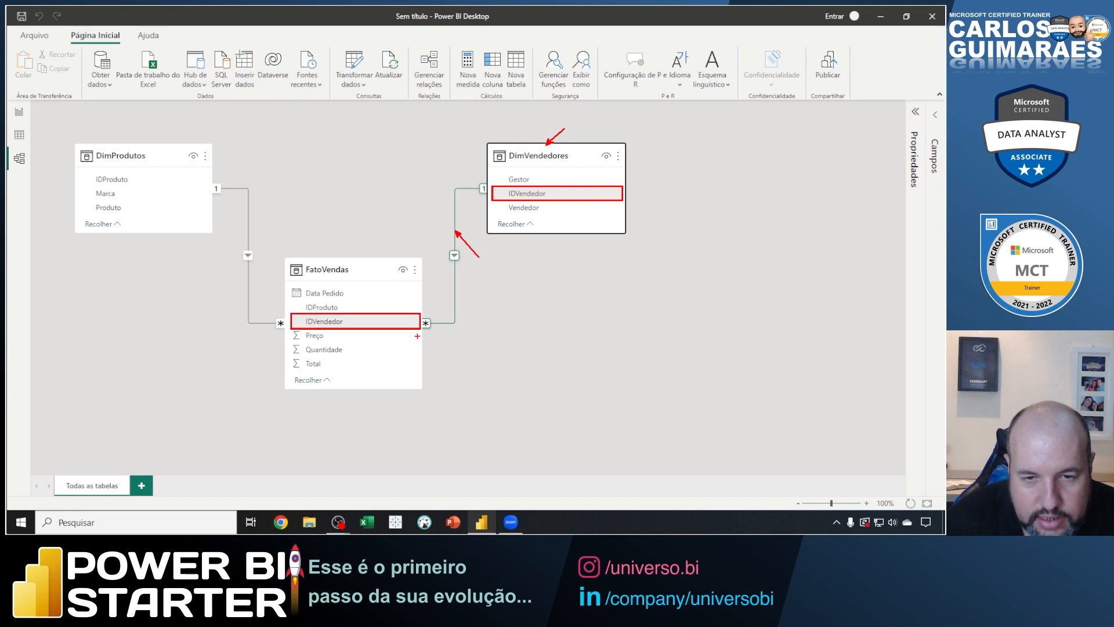
pyautogui.press('Escape')
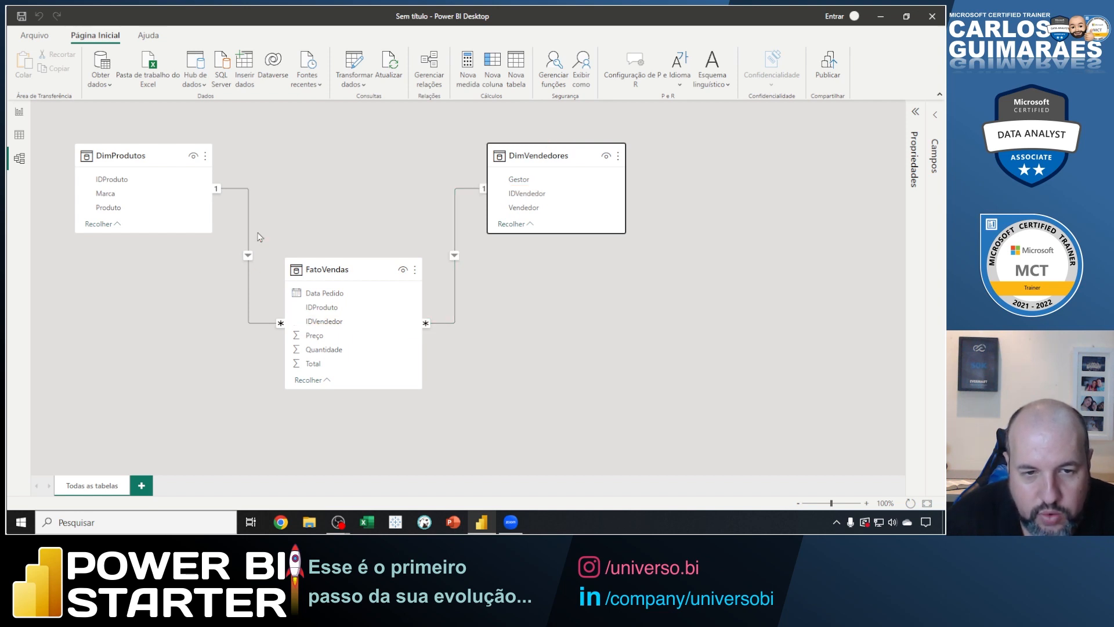
# Box the IDProduto field in DimProdutos and in FatoVendas while their relationship is highlighted, and clear the marks.
pyautogui.hotkey('ctrl', '2')
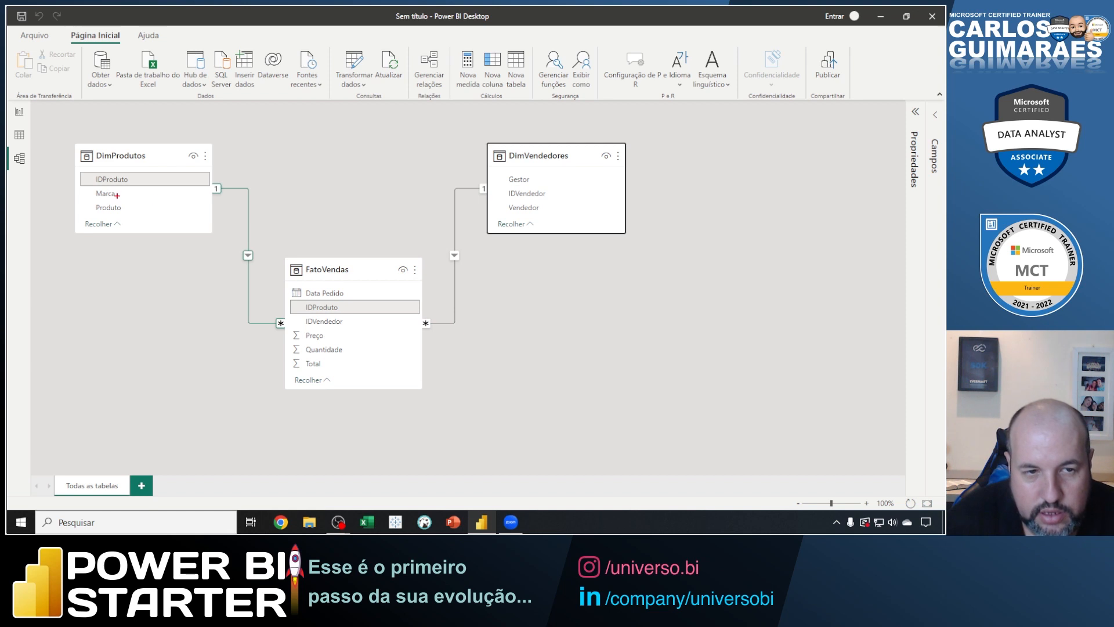
pyautogui.moveTo(78, 173); pyautogui.dragTo(211, 185)
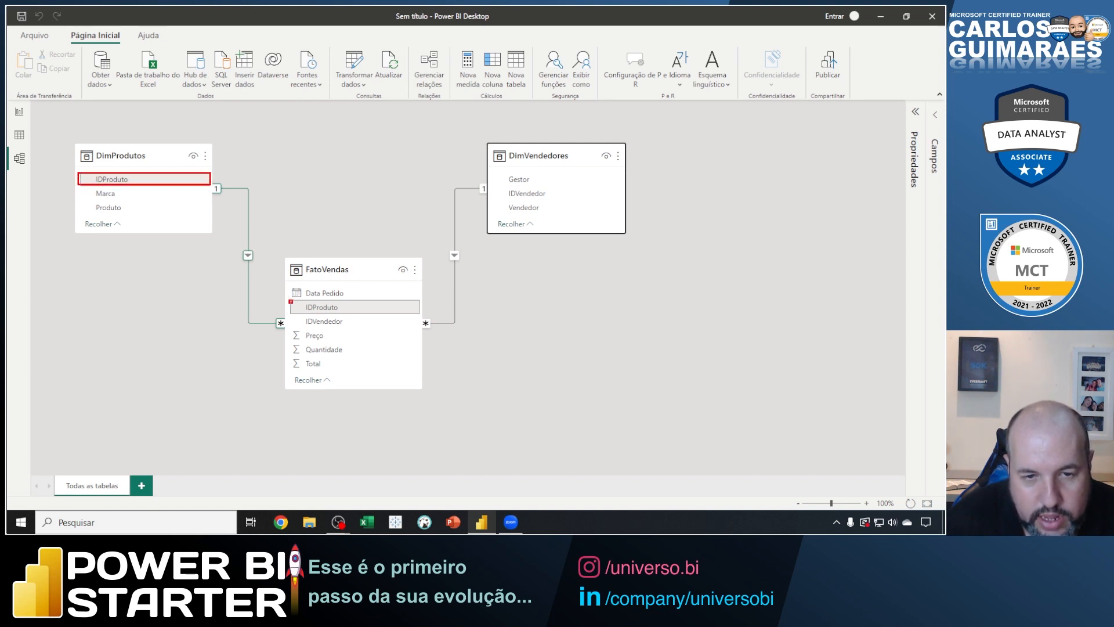
pyautogui.moveTo(289, 300); pyautogui.dragTo(419, 314)
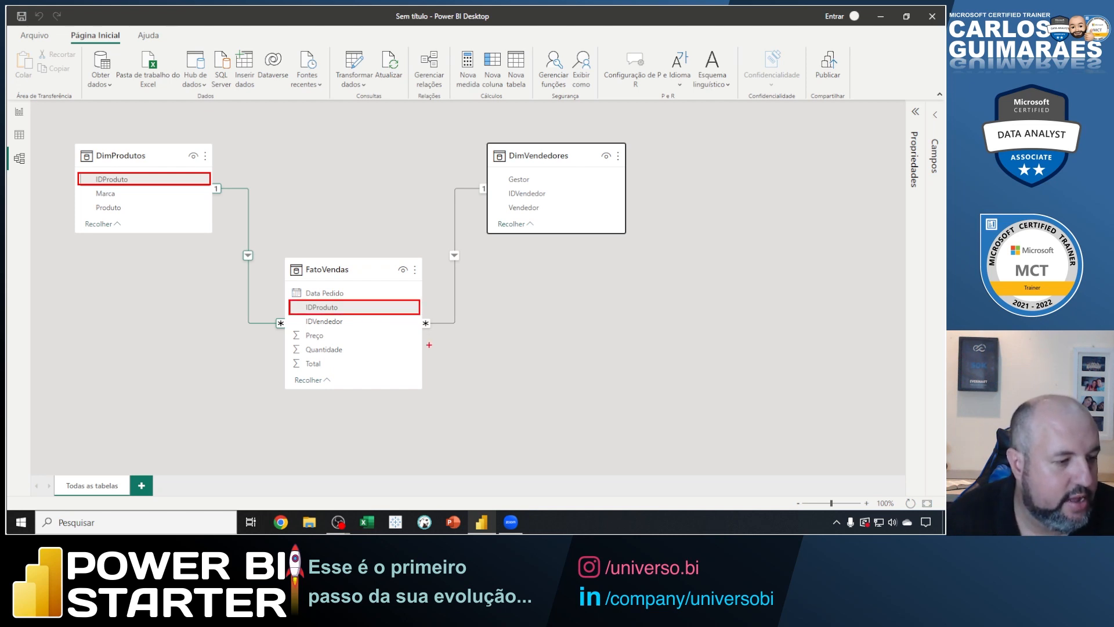
pyautogui.press('Escape')
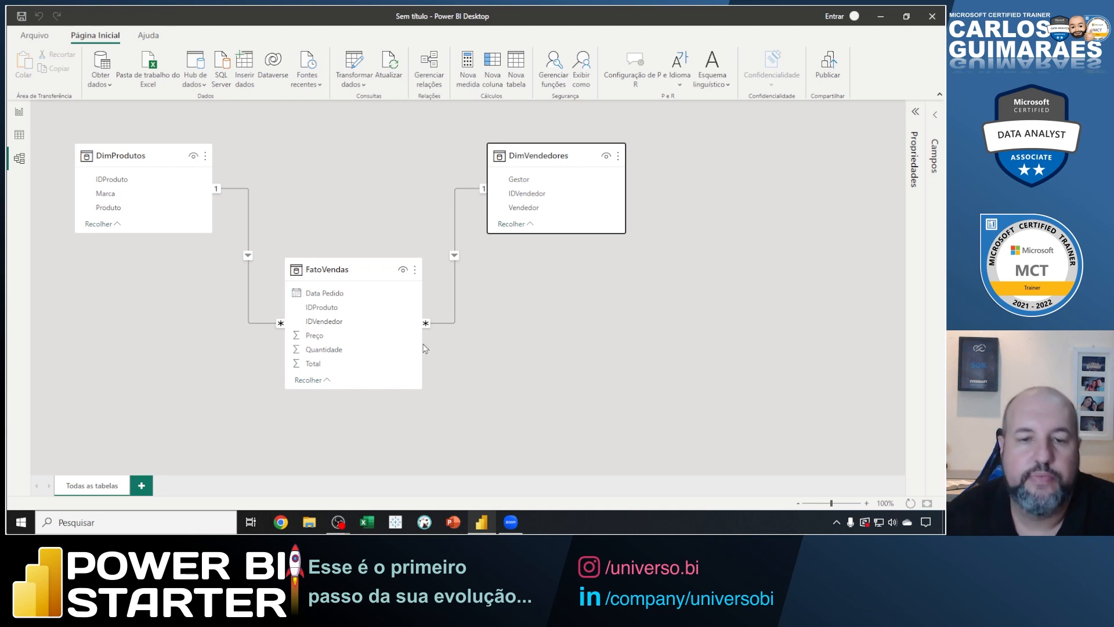
# Delete the relationships linking FatoVendas to DimVendedores and to DimProdutos in the model diagram.
pyautogui.moveTo(352, 275); pyautogui.dragTo(341, 269)
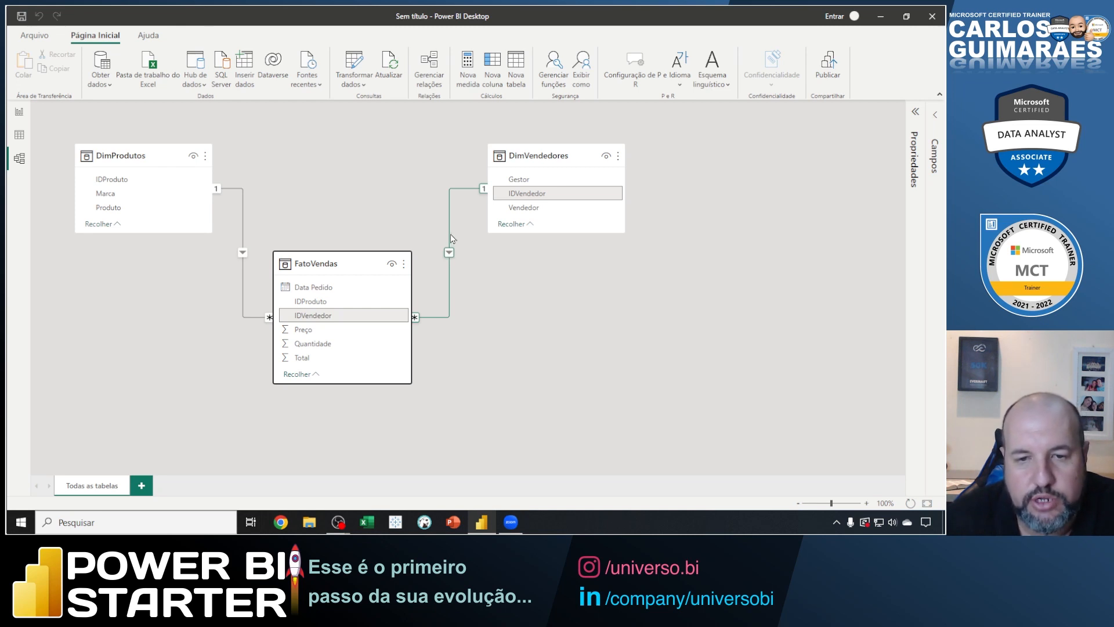
pyautogui.rightClick(450, 254)
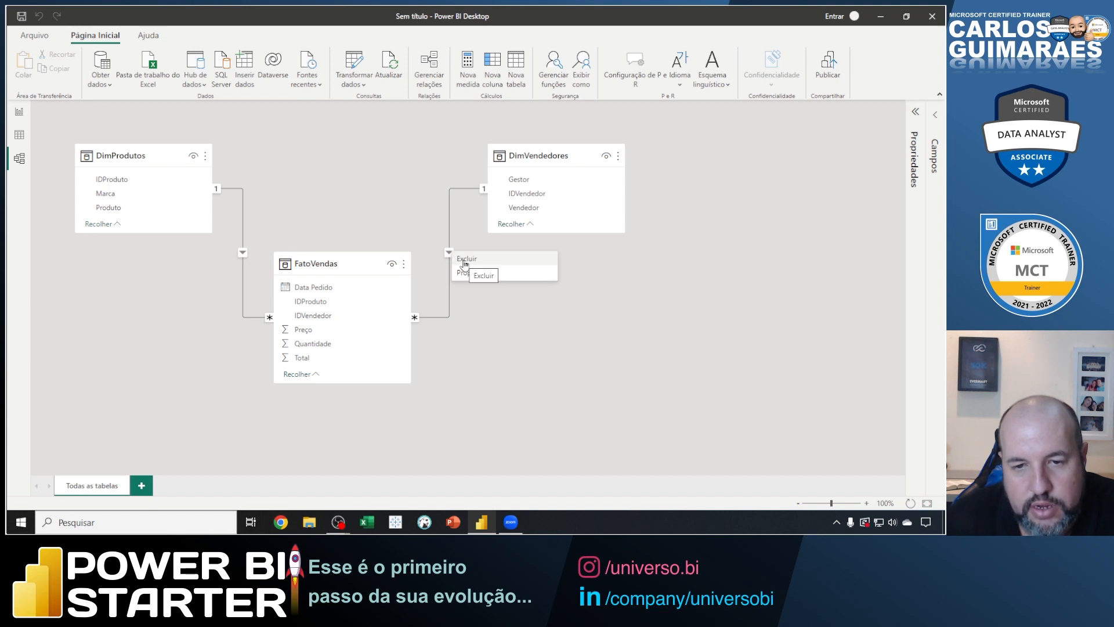
pyautogui.click(464, 262)
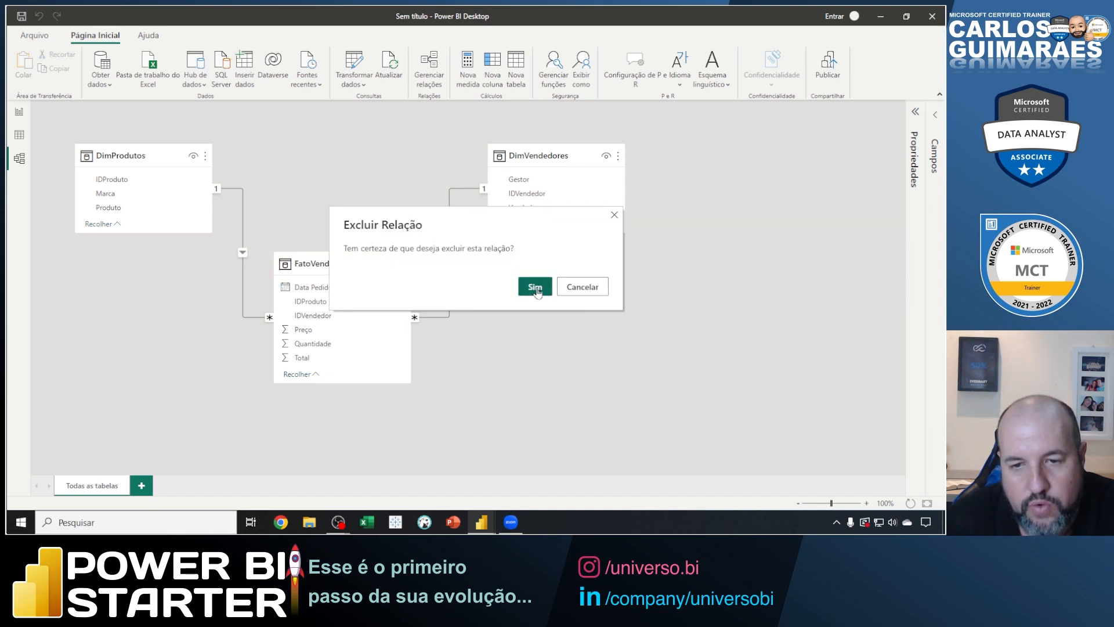
pyautogui.click(535, 288)
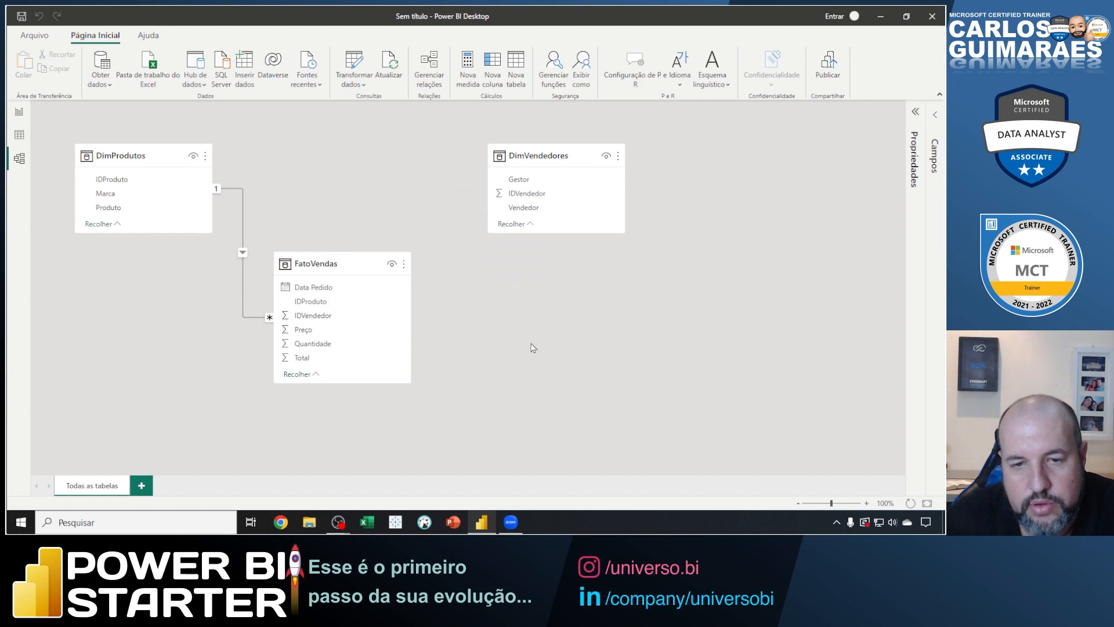
pyautogui.rightClick(243, 258)
pyautogui.click(255, 262)
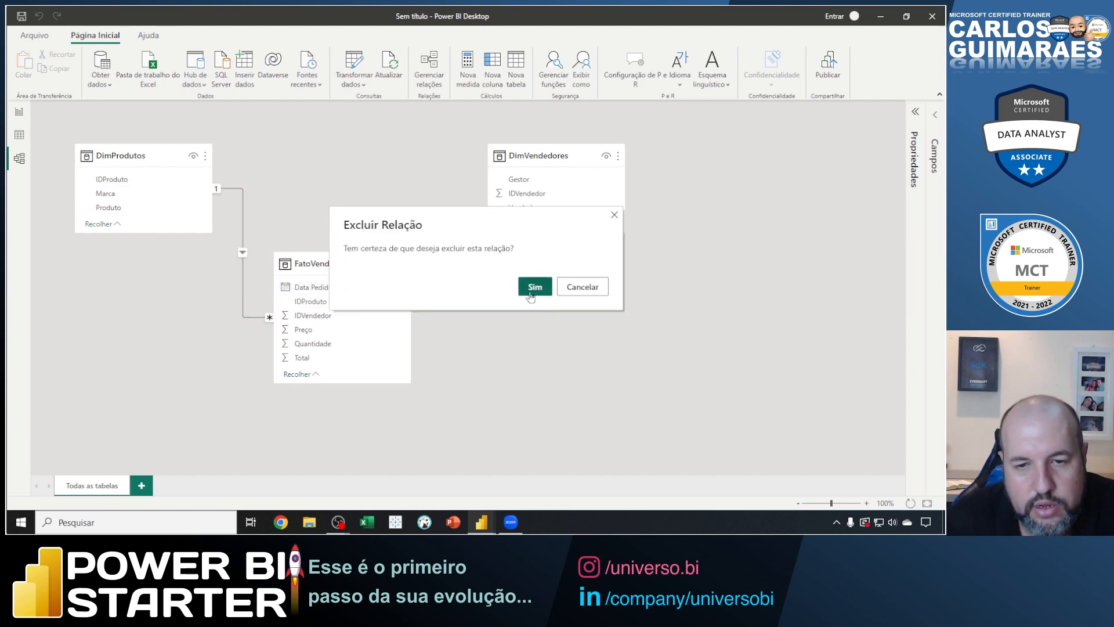
pyautogui.click(535, 289)
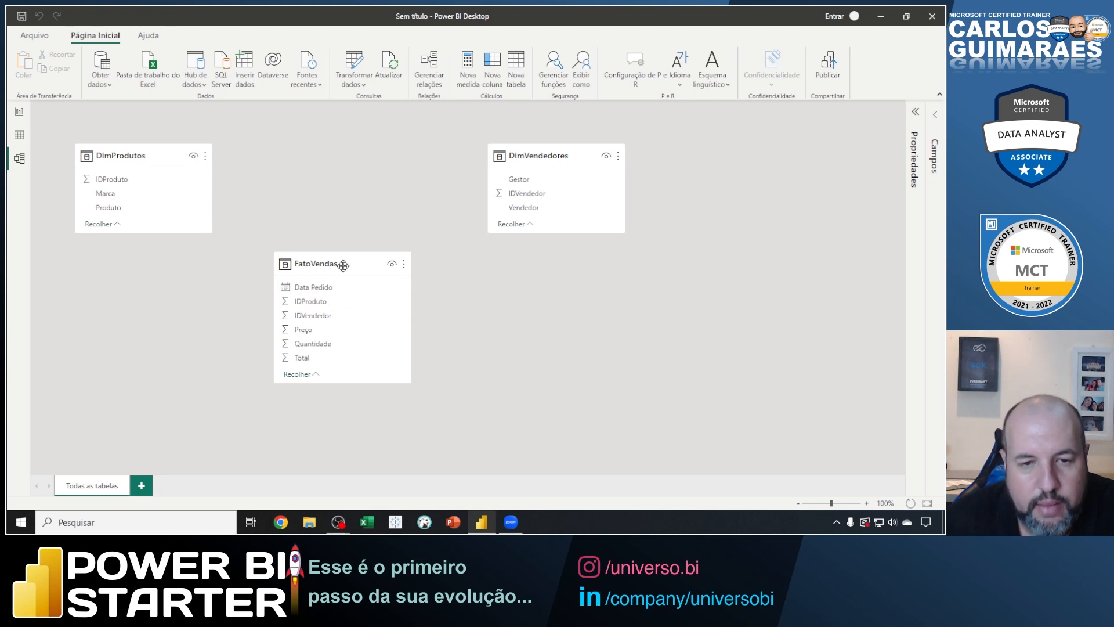
# Create relationships by hand from DimVendedores to FatoVendas on IDVendedor and from DimProdutos to FatoVendas on IDProduto.
pyautogui.moveTo(343, 265); pyautogui.dragTo(351, 266)
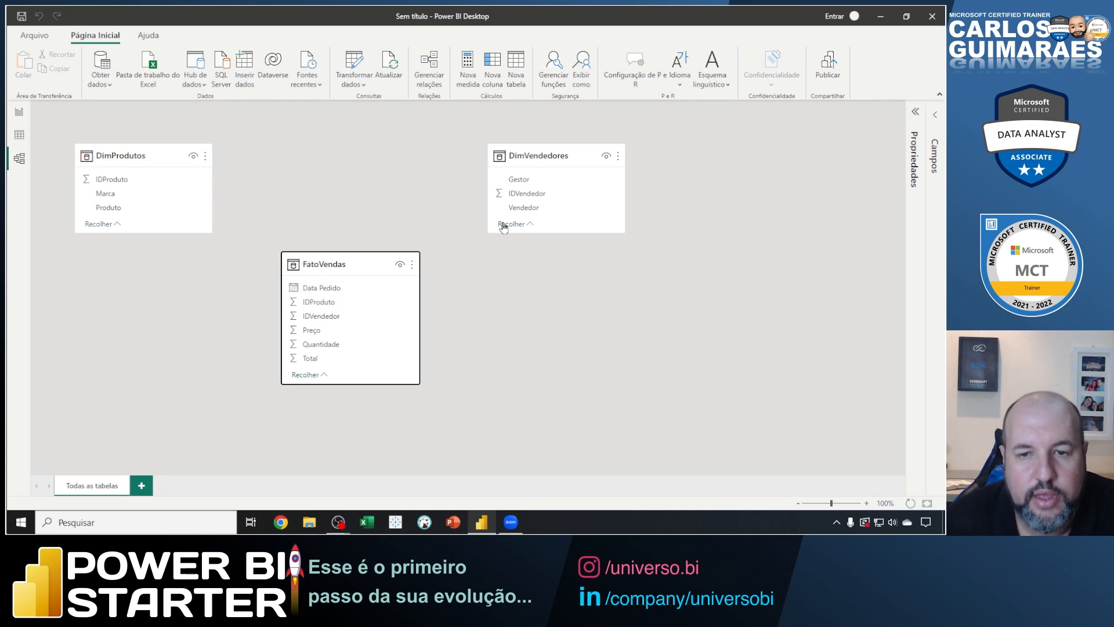
pyautogui.click(524, 200)
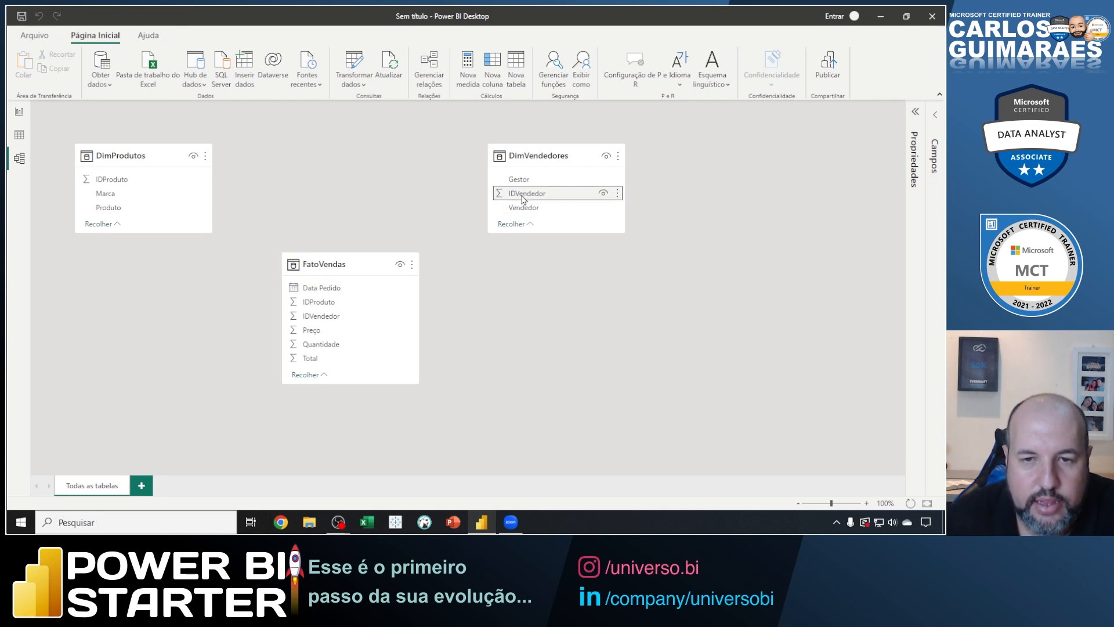
pyautogui.moveTo(523, 200); pyautogui.dragTo(380, 319)
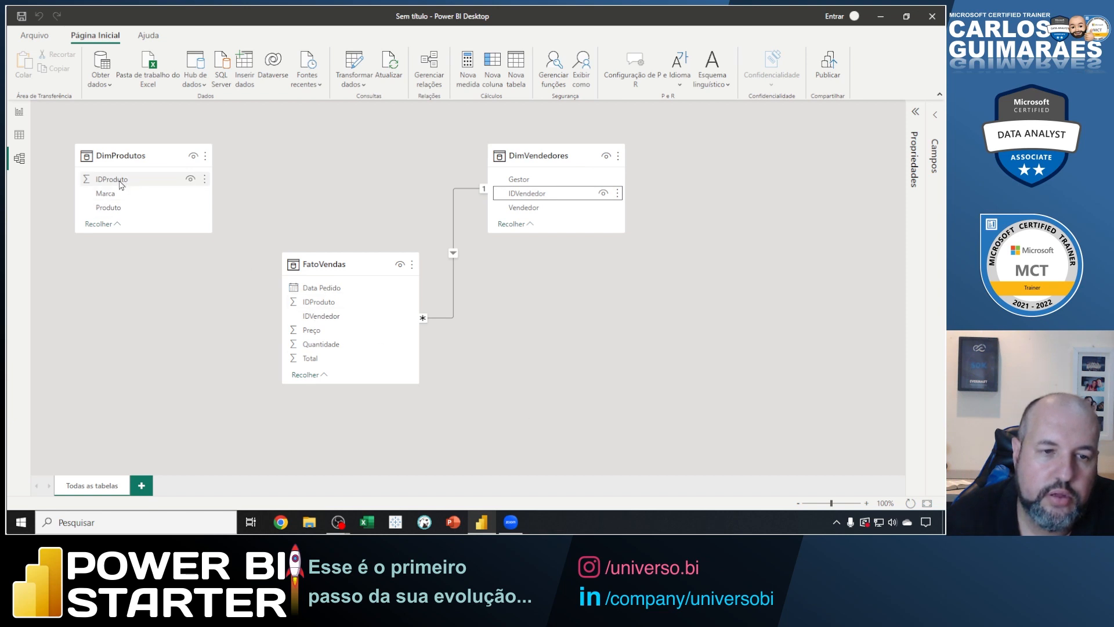
pyautogui.moveTo(117, 185); pyautogui.dragTo(329, 308)
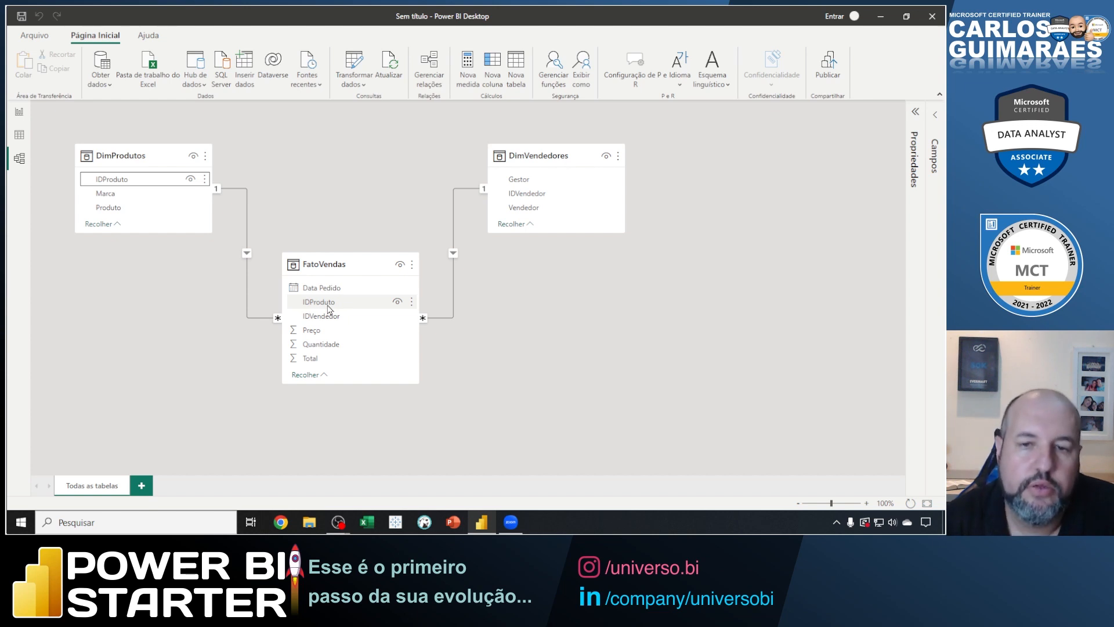
# Move FatoVendas level with the dimension tables, sketch another table linked to both dimensions with a crossed-out link to FatoVendas, and clear the sketch.
pyautogui.moveTo(324, 264); pyautogui.dragTo(318, 128)
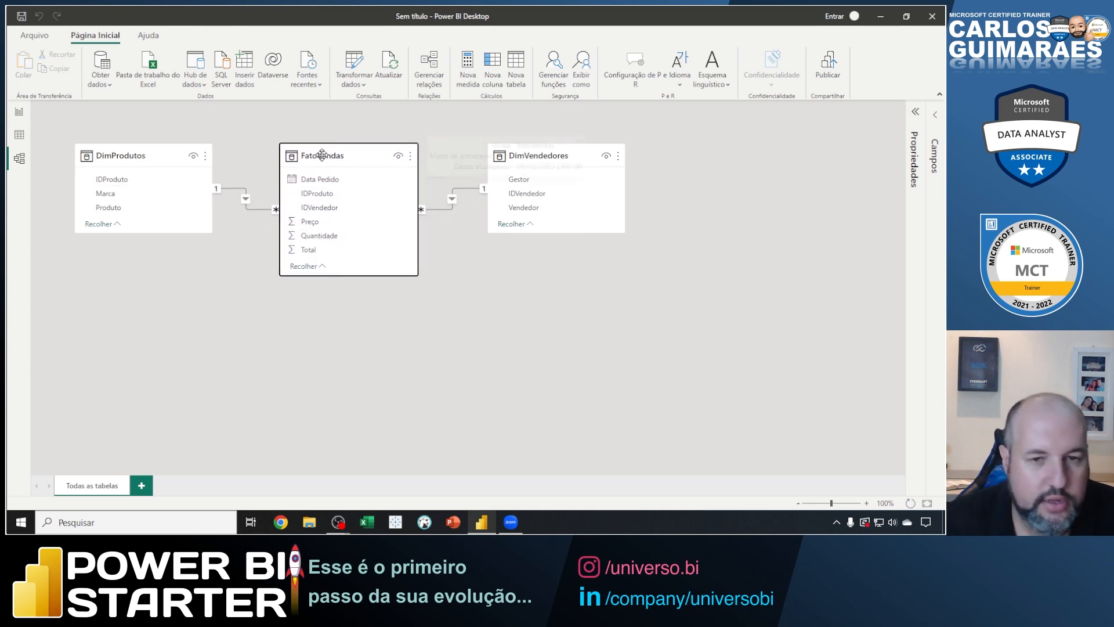
pyautogui.moveTo(282, 323)
pyautogui.mouseDown()
pyautogui.moveTo(281, 349)
pyautogui.moveTo(418, 453)
pyautogui.mouseUp()
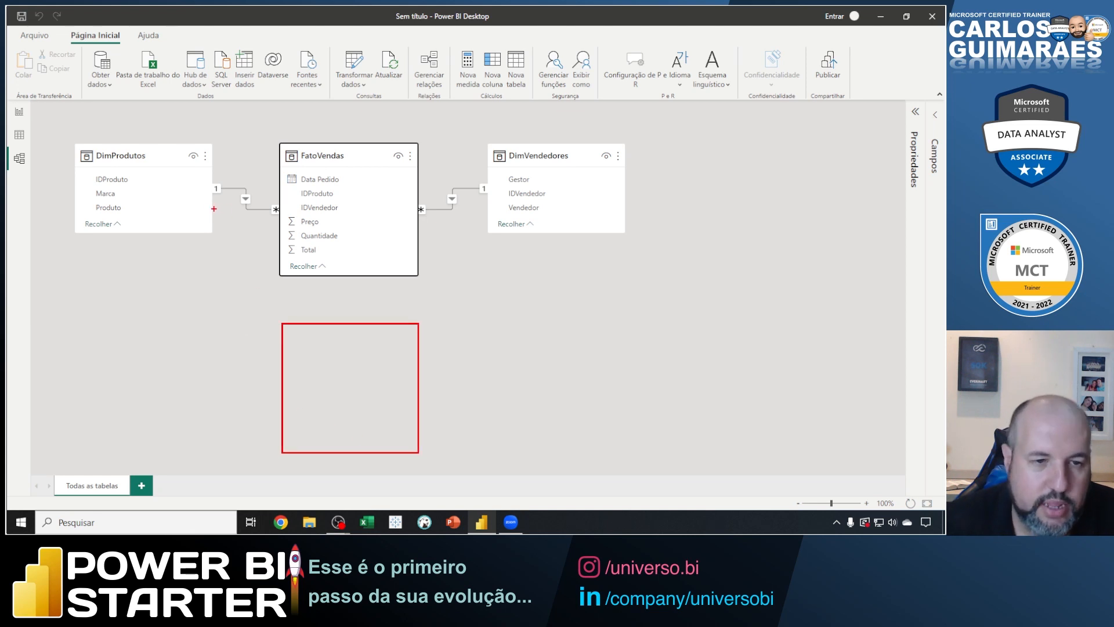
pyautogui.moveTo(160, 187)
pyautogui.mouseDown()
pyautogui.moveTo(179, 299)
pyautogui.moveTo(285, 386)
pyautogui.mouseUp()
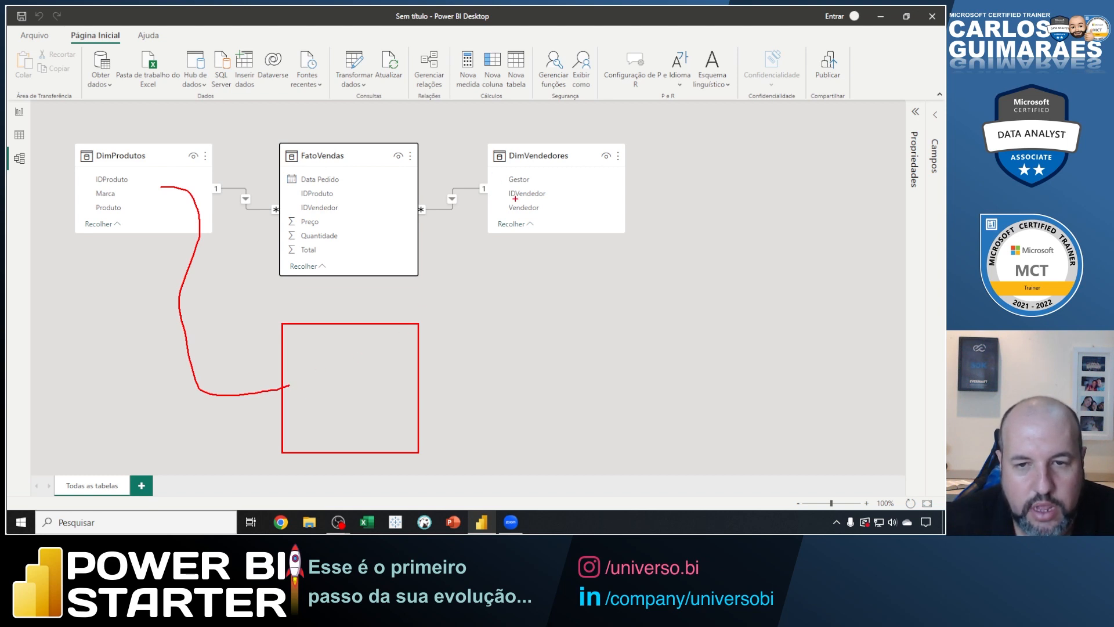
pyautogui.moveTo(509, 196)
pyautogui.mouseDown()
pyautogui.moveTo(480, 352)
pyautogui.moveTo(400, 396)
pyautogui.mouseUp()
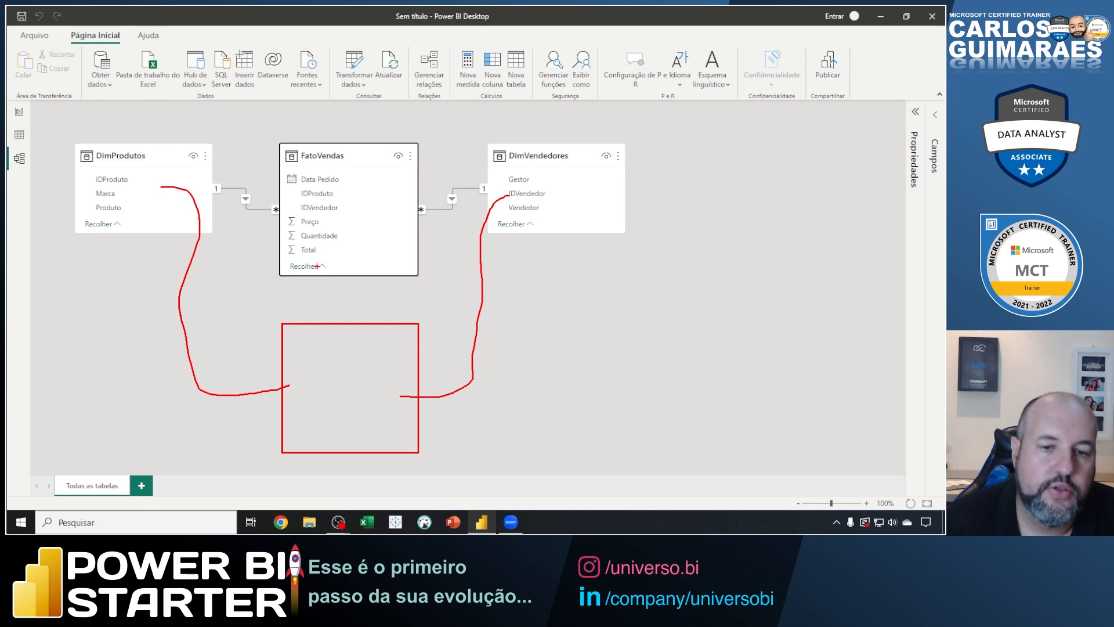
pyautogui.moveTo(341, 265)
pyautogui.mouseDown()
pyautogui.moveTo(340, 332)
pyautogui.moveTo(363, 293)
pyautogui.moveTo(317, 294)
pyautogui.mouseUp()
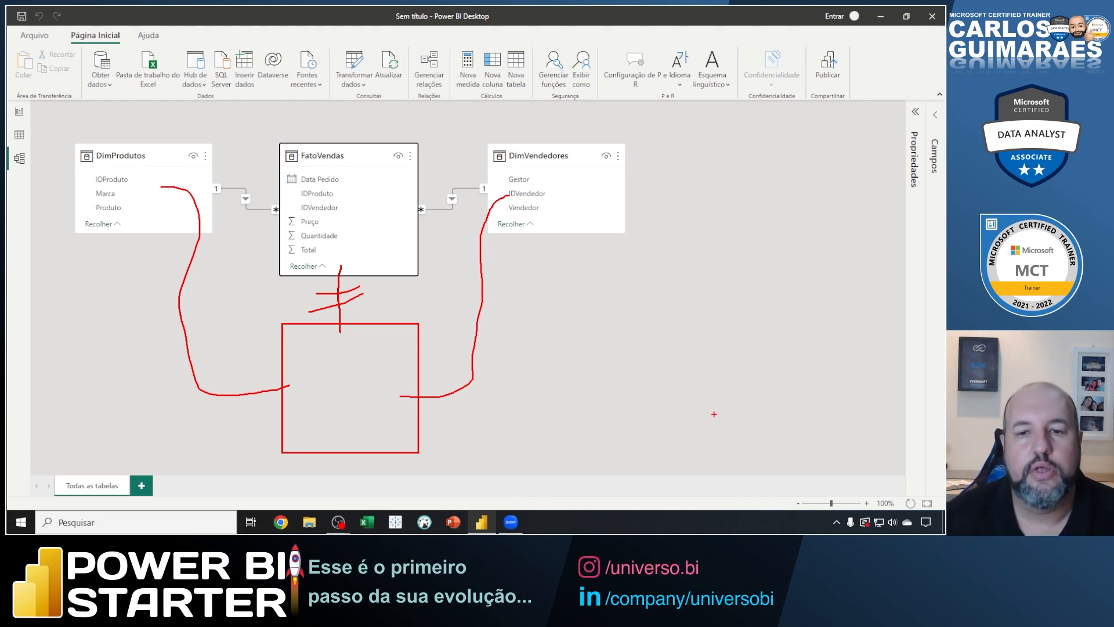
pyautogui.press('Escape')
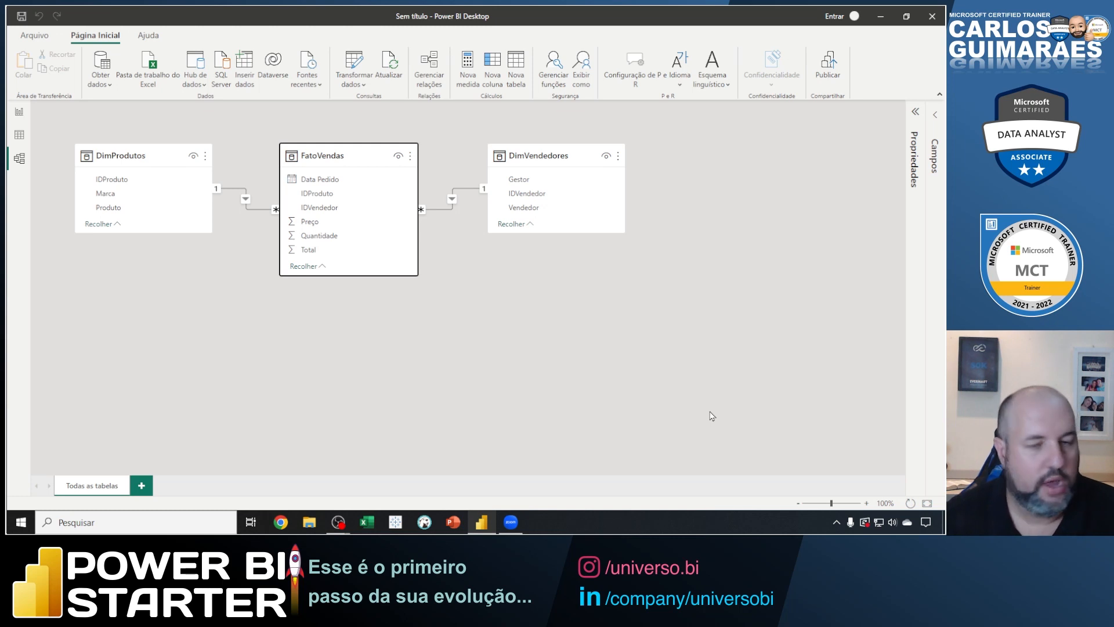
# Lower FatoVendas slightly, draw arrows at the 1, asterisk and filter-direction markers of the DimVendedores relationship, and clear them.
pyautogui.moveTo(356, 159); pyautogui.dragTo(354, 213)
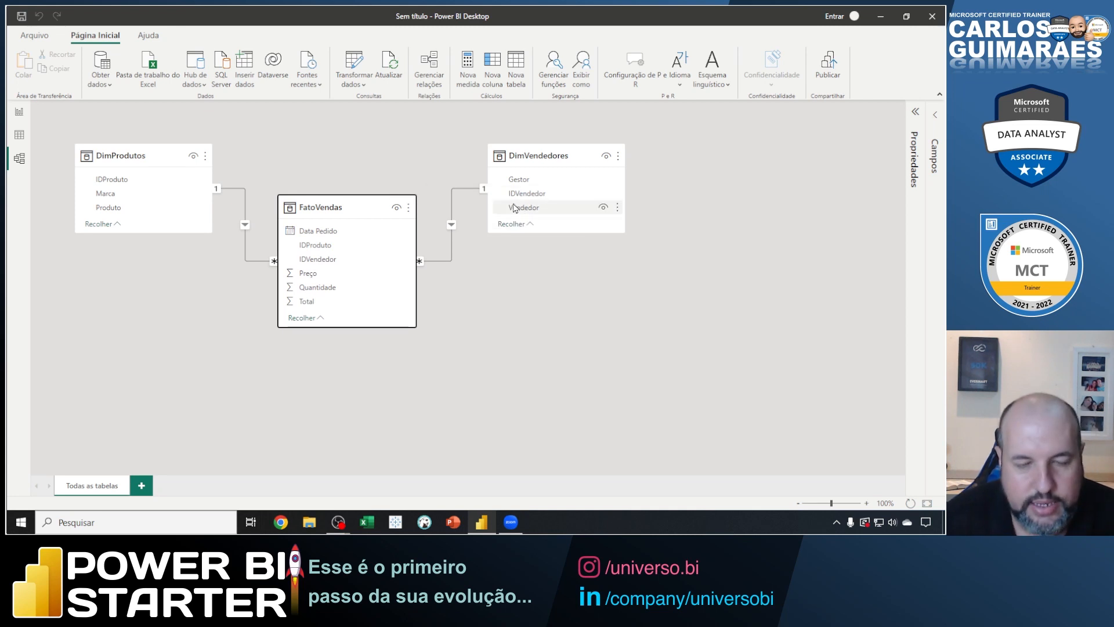
pyautogui.moveTo(475, 162); pyautogui.dragTo(482, 181)
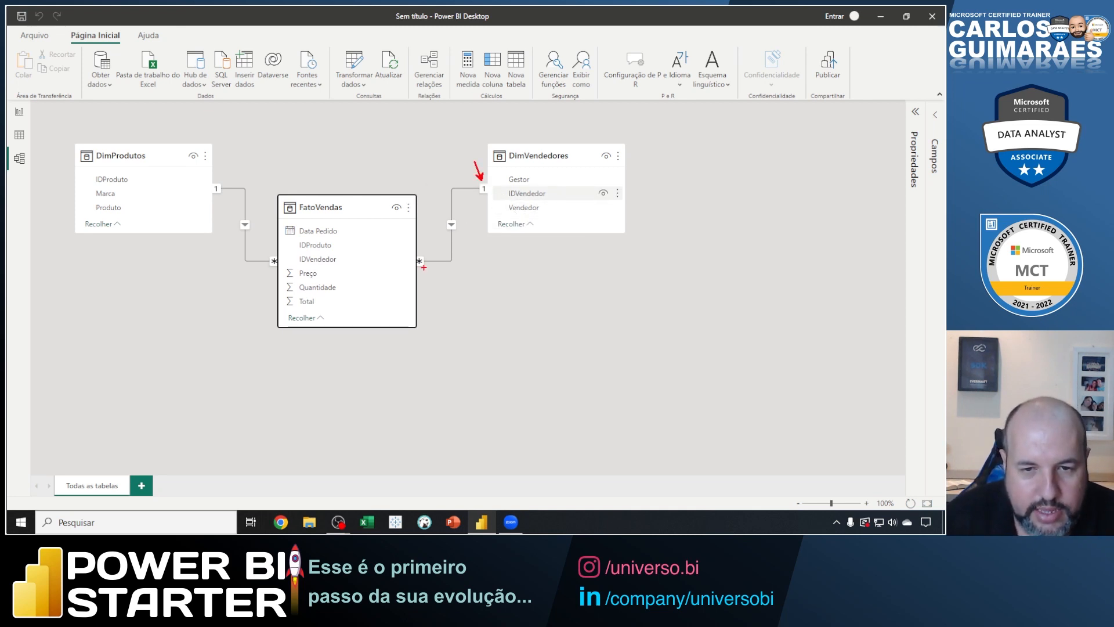
pyautogui.moveTo(423, 267); pyautogui.dragTo(447, 295)
pyautogui.moveTo(456, 226); pyautogui.dragTo(490, 266)
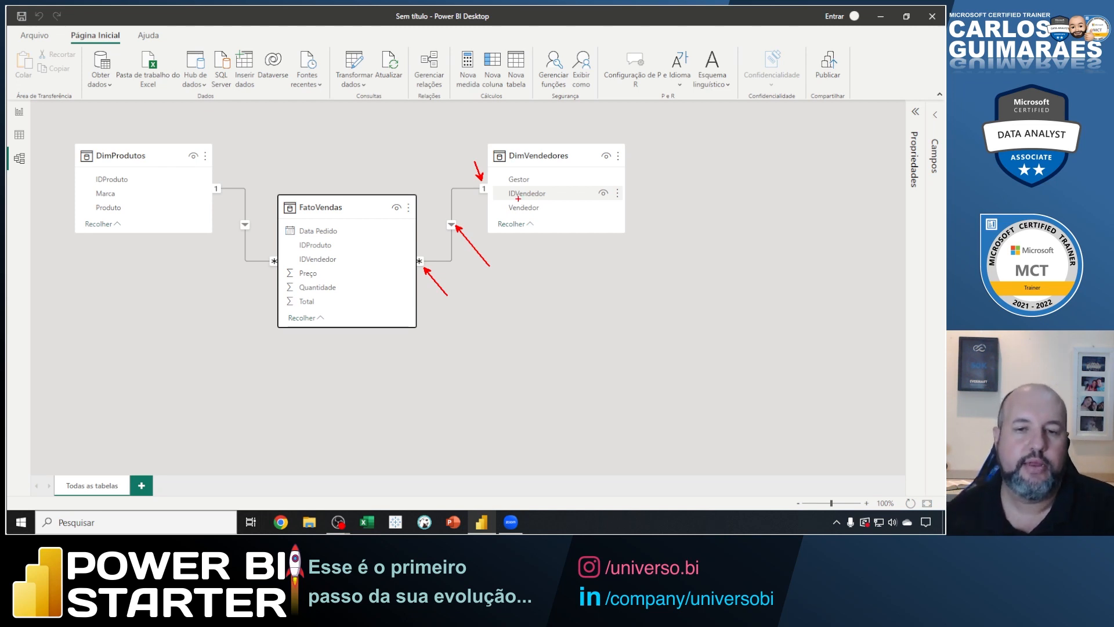
pyautogui.press('Escape')
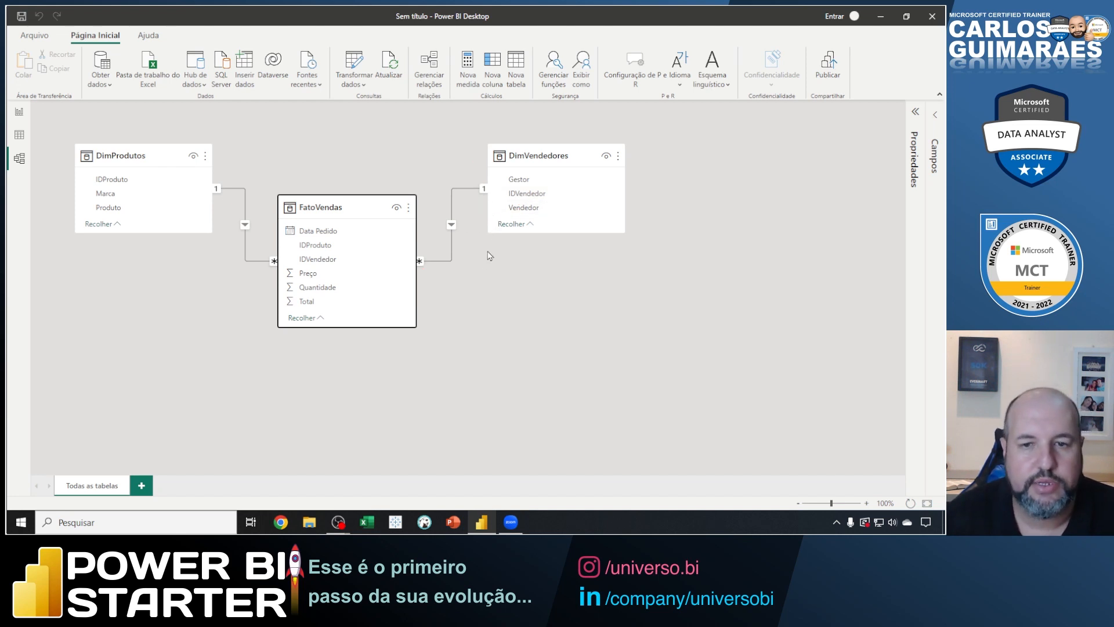
# Outline DimVendedores in red and point an arrow at it with the note "Nao permite duplicacao na chave primaria.".
pyautogui.hotkey('ctrl', '2')
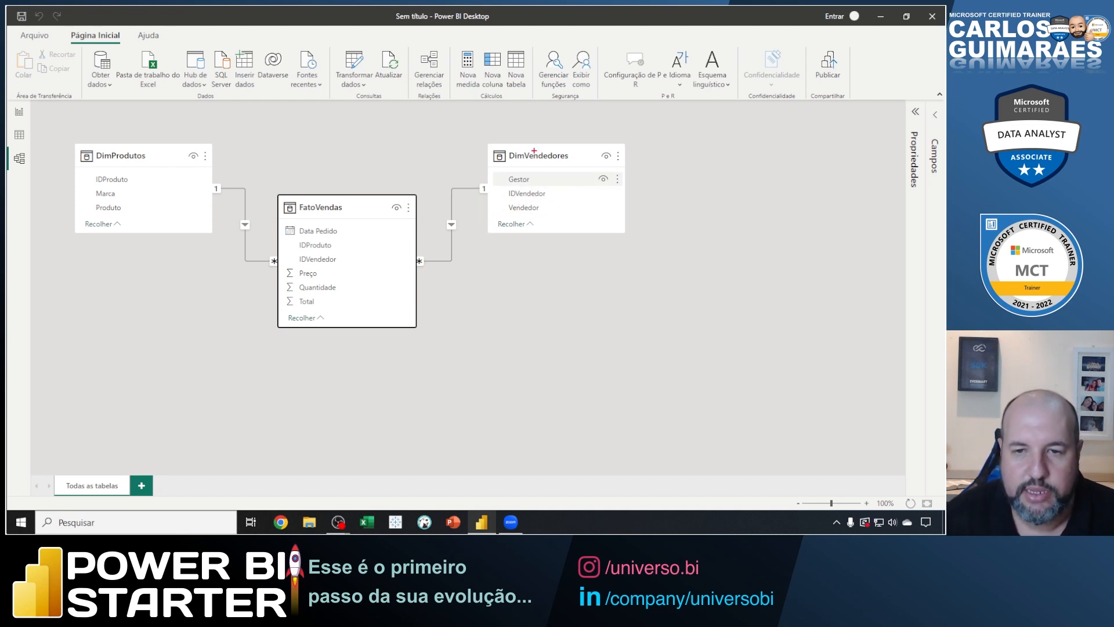
pyautogui.press('Escape')
pyautogui.hotkey('ctrl', '2')
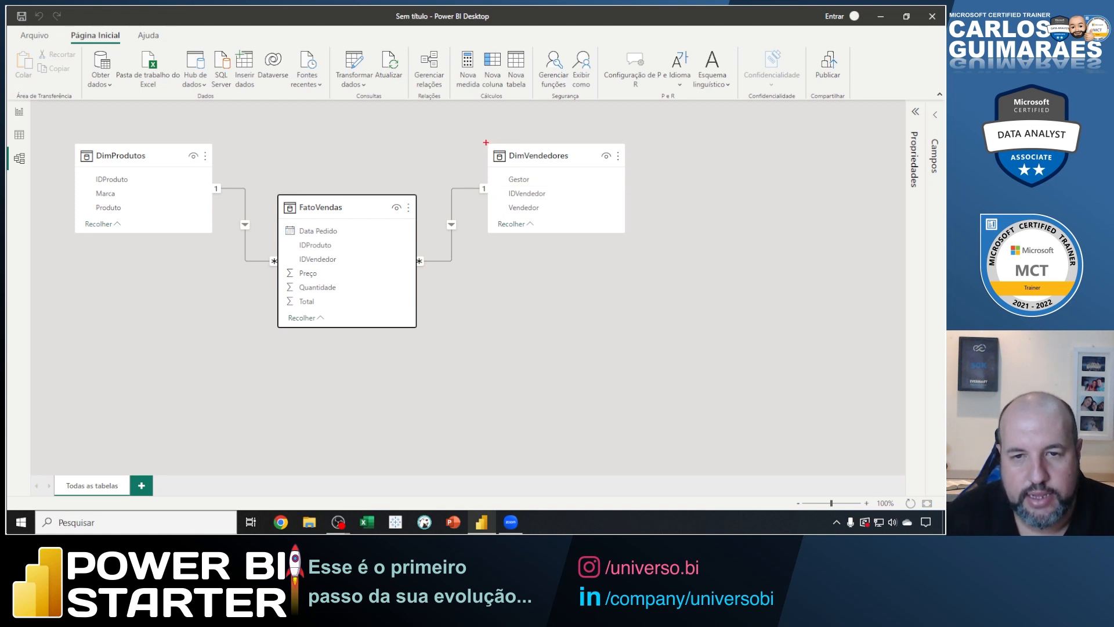
pyautogui.moveTo(485, 141)
pyautogui.mouseDown()
pyautogui.moveTo(622, 238)
pyautogui.moveTo(672, 246)
pyautogui.mouseUp()
pyautogui.write('t')
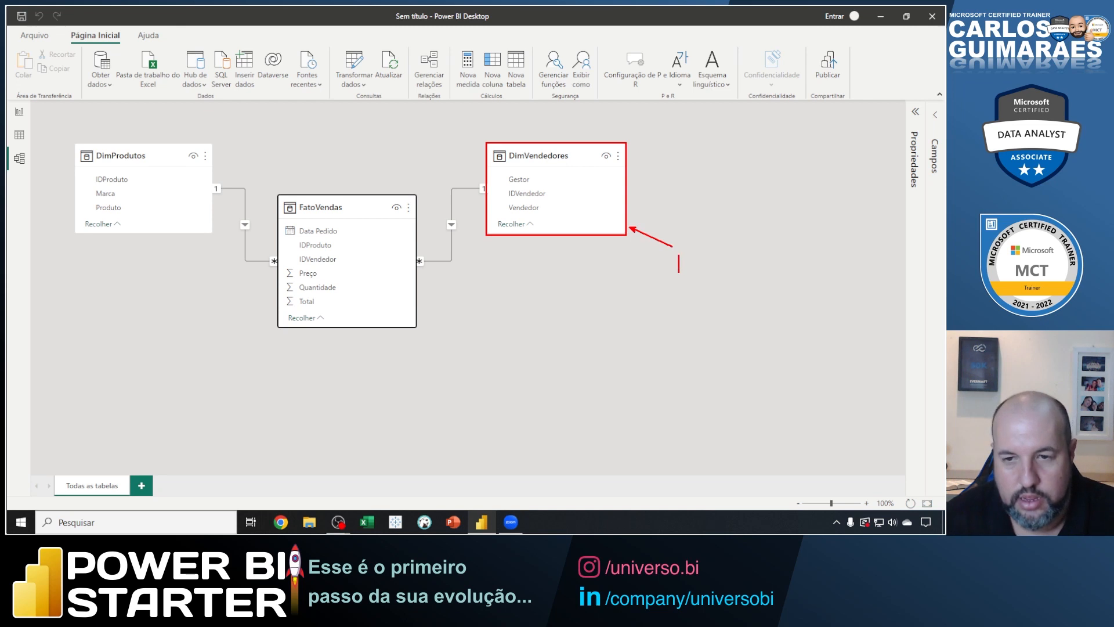
pyautogui.write('Nao ')
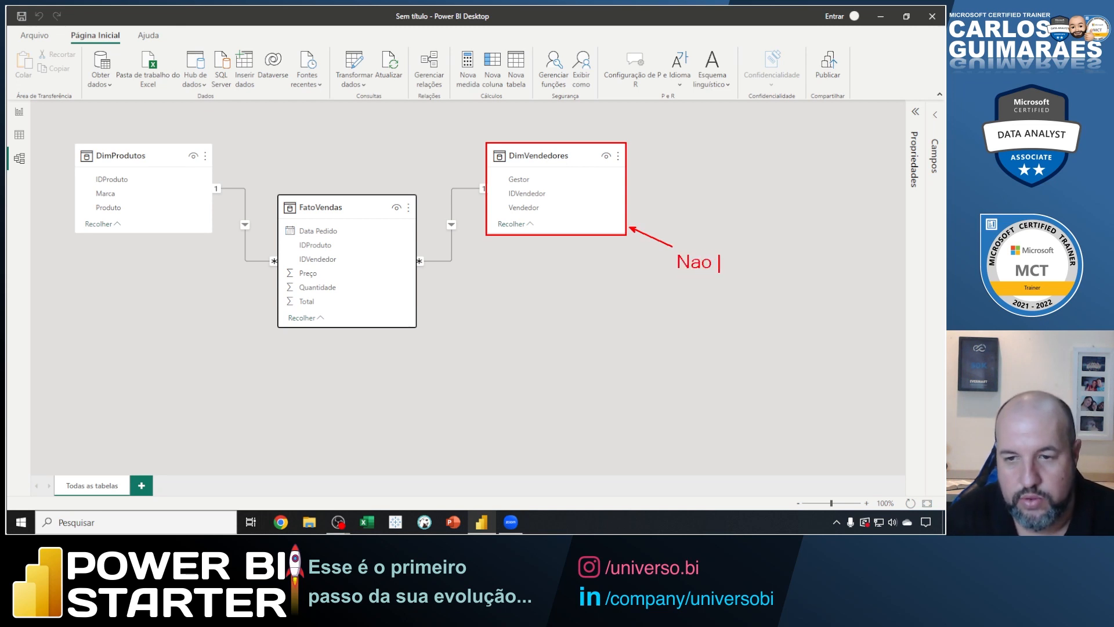
pyautogui.write('permite du')
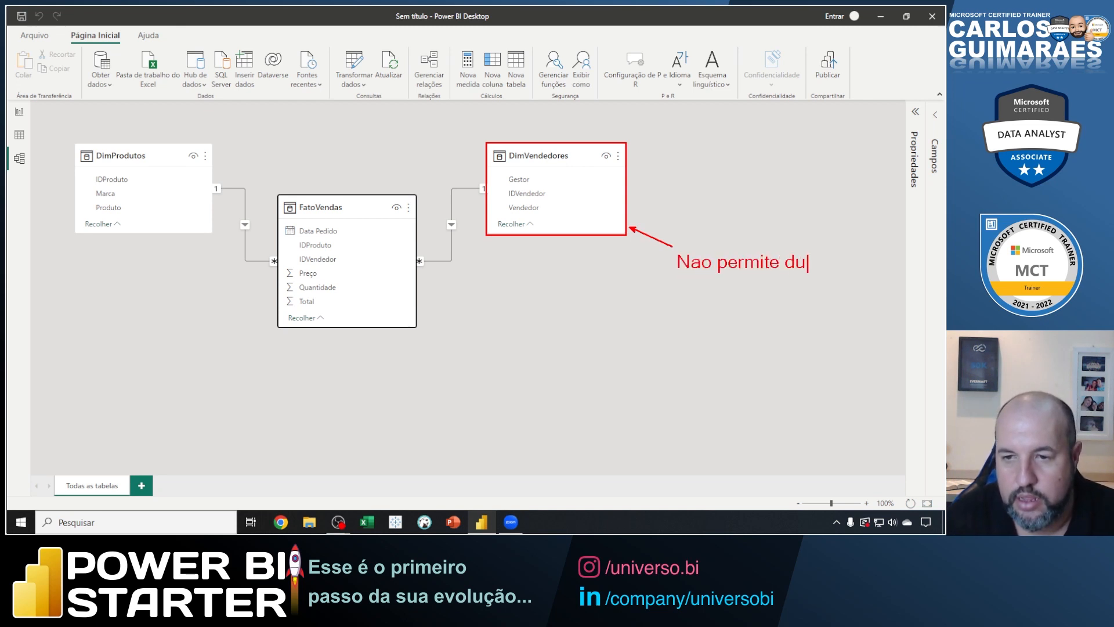
pyautogui.write('plicacao')
pyautogui.press('Return')
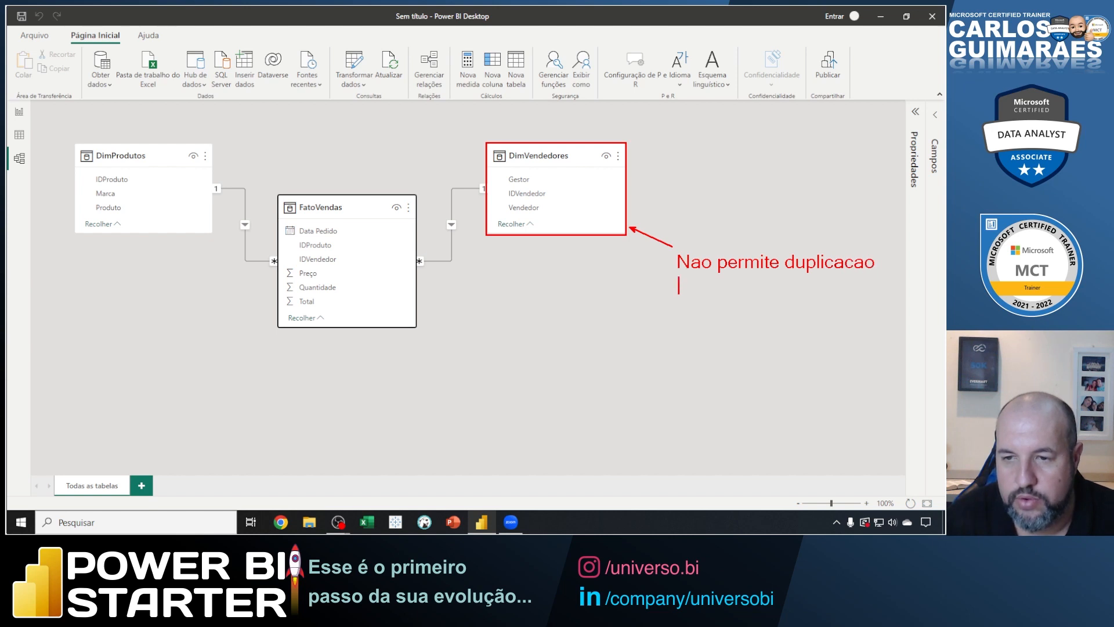
pyautogui.write('na chave prim')
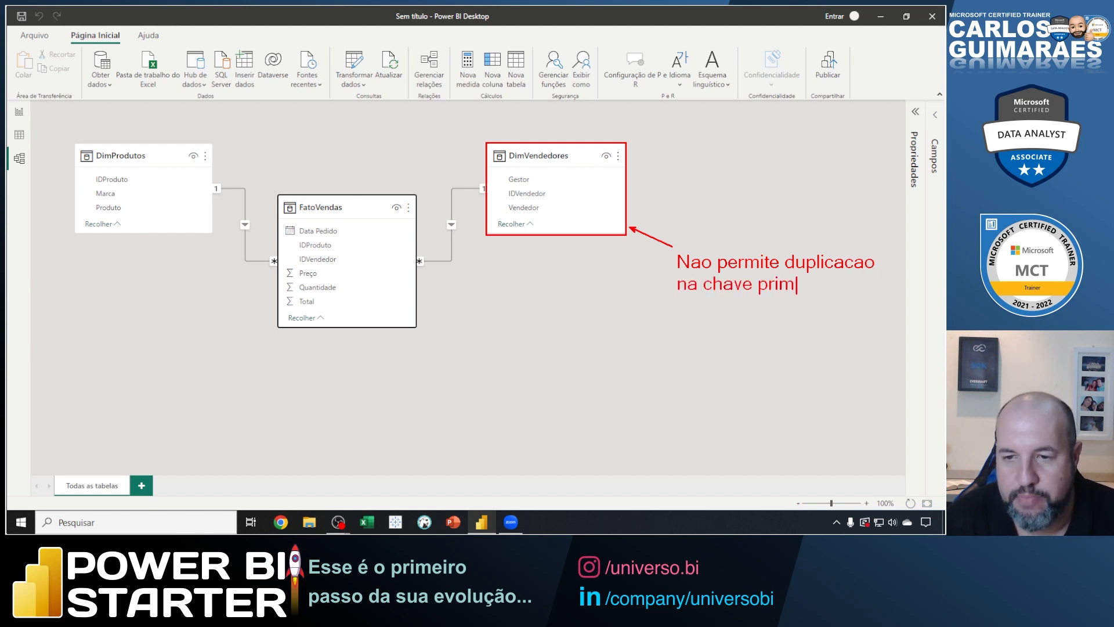
pyautogui.write('aria.')
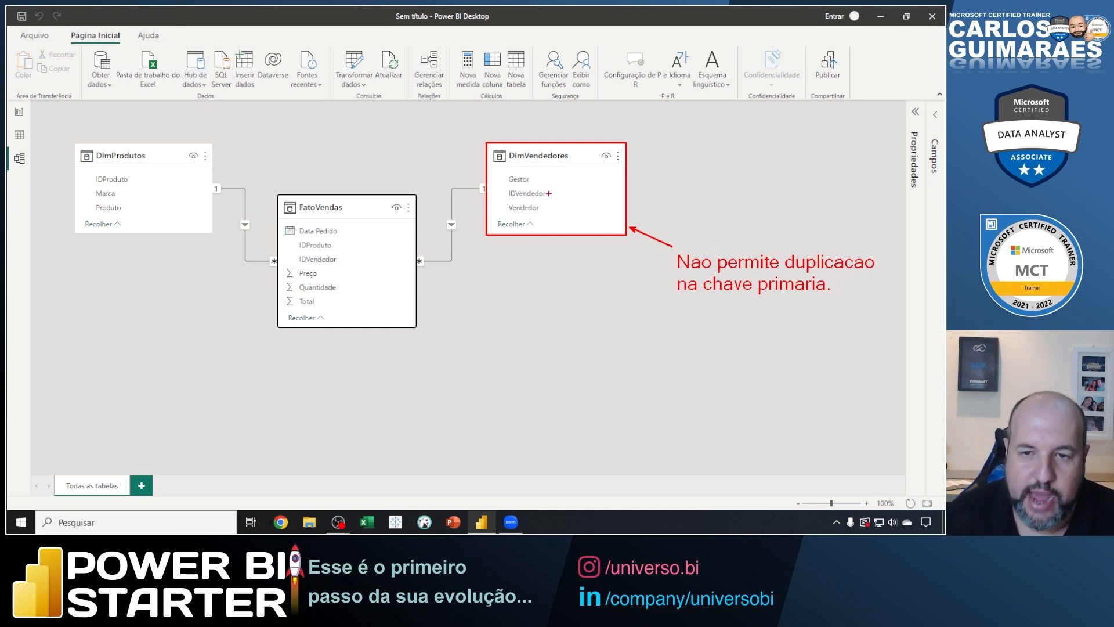
# Draw a red arrow to the IDVendedor field of DimVendedores and label it "Chave Primaria".
pyautogui.moveTo(550, 194); pyautogui.dragTo(657, 165)
pyautogui.write('t')
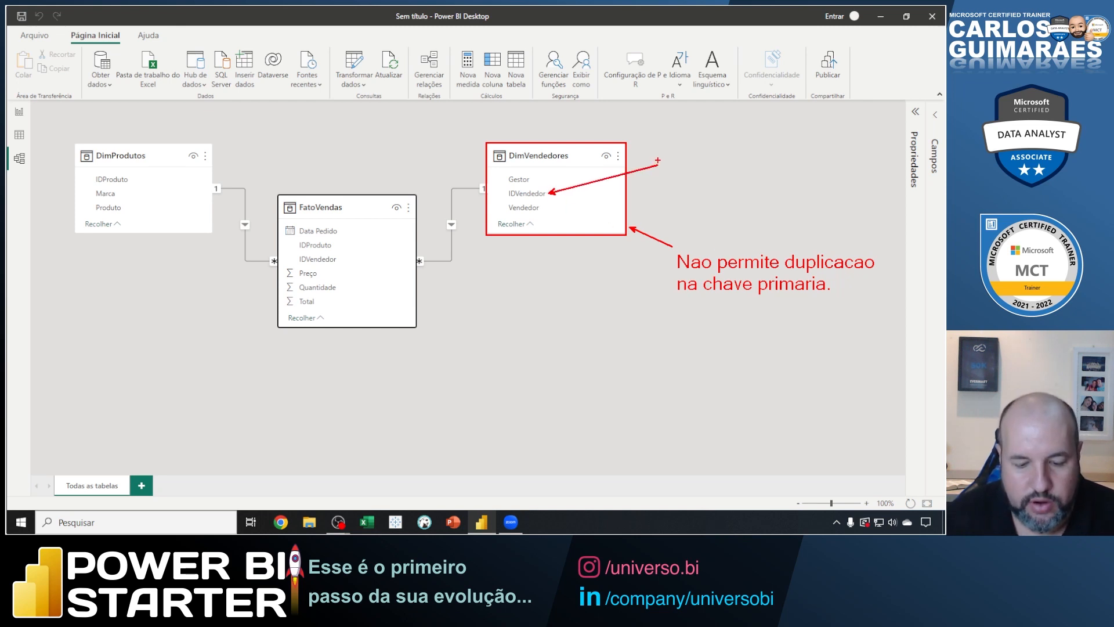
pyautogui.write('Chave opr')
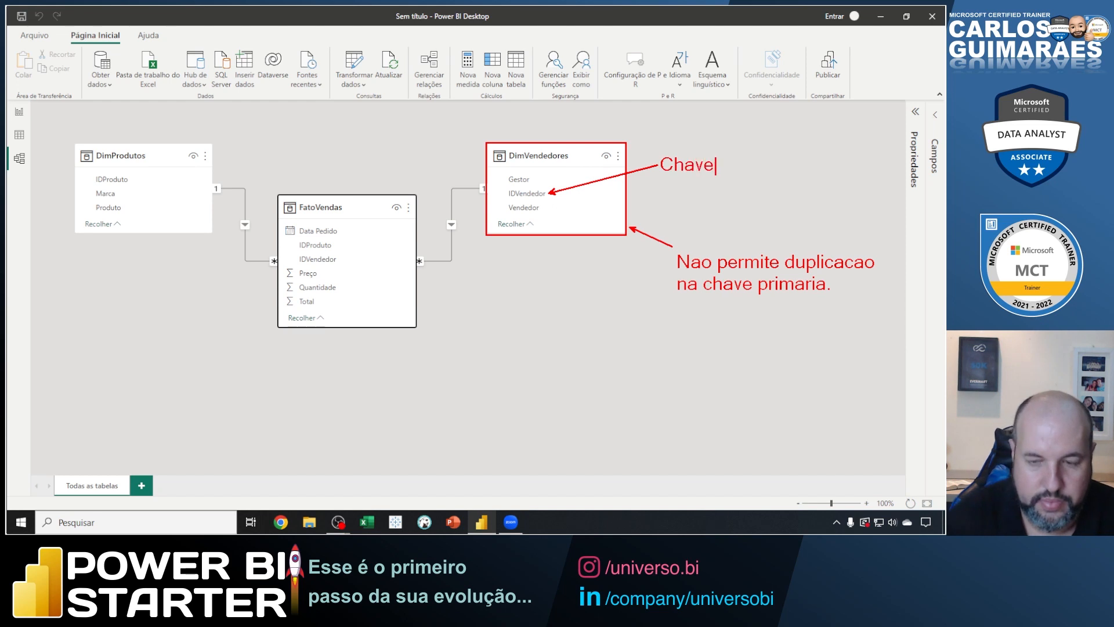
pyautogui.press('BackSpace')
pyautogui.press('BackSpace')
pyautogui.press('BackSpace')
pyautogui.write('Prime')
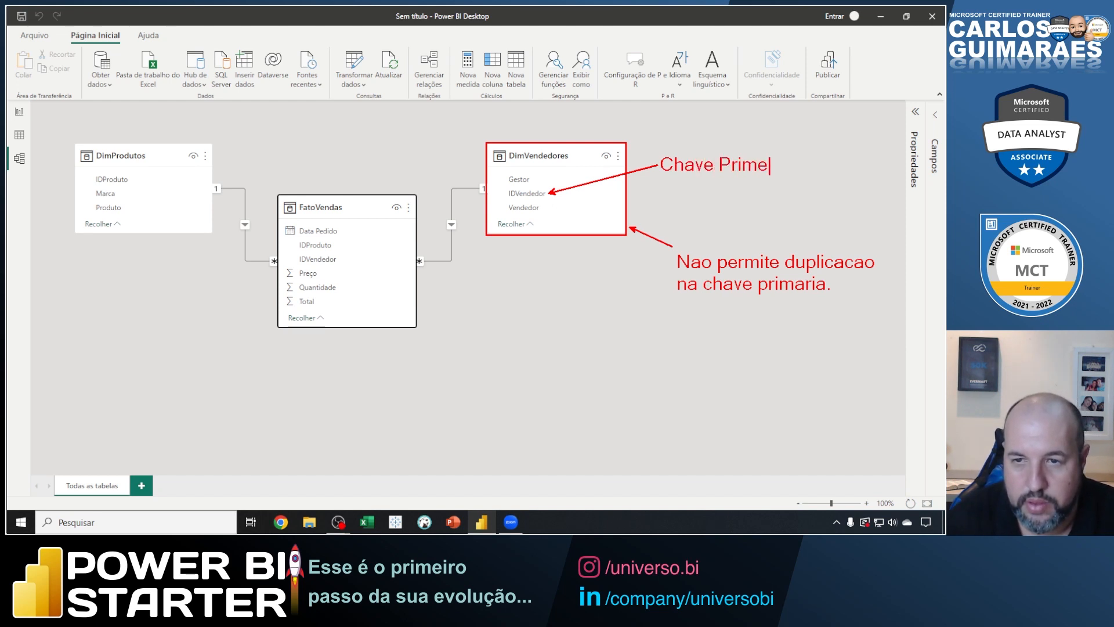
pyautogui.press('BackSpace')
pyautogui.write('aria')
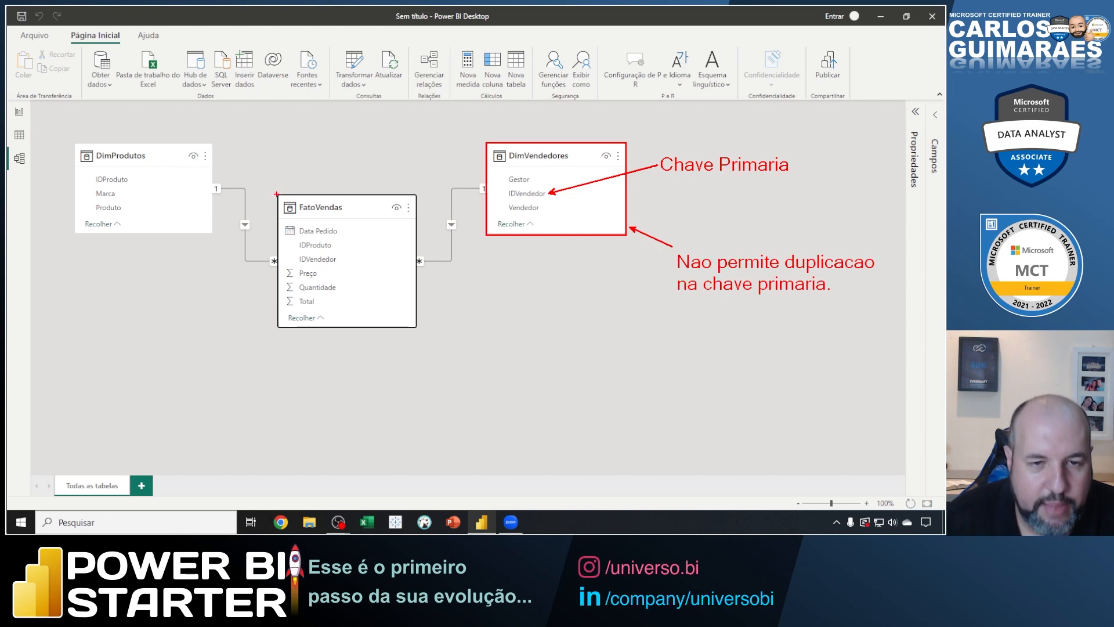
# Outline FatoVendas in red and annotate its asterisk marker with an arrow reading "Indica que na chave estrangeira podem ocorrer duplicacoes.".
pyautogui.moveTo(276, 194)
pyautogui.mouseDown()
pyautogui.moveTo(364, 256)
pyautogui.moveTo(416, 327)
pyautogui.mouseUp()
pyautogui.moveTo(425, 269); pyautogui.dragTo(478, 333)
pyautogui.write('t')
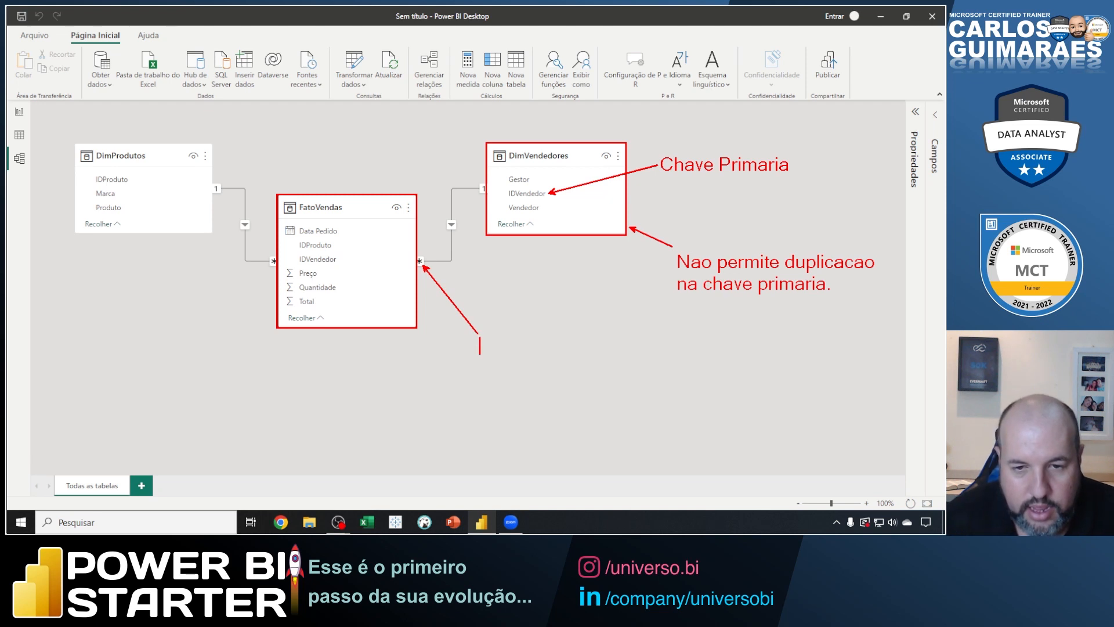
pyautogui.write('Indi')
pyautogui.write('que de')
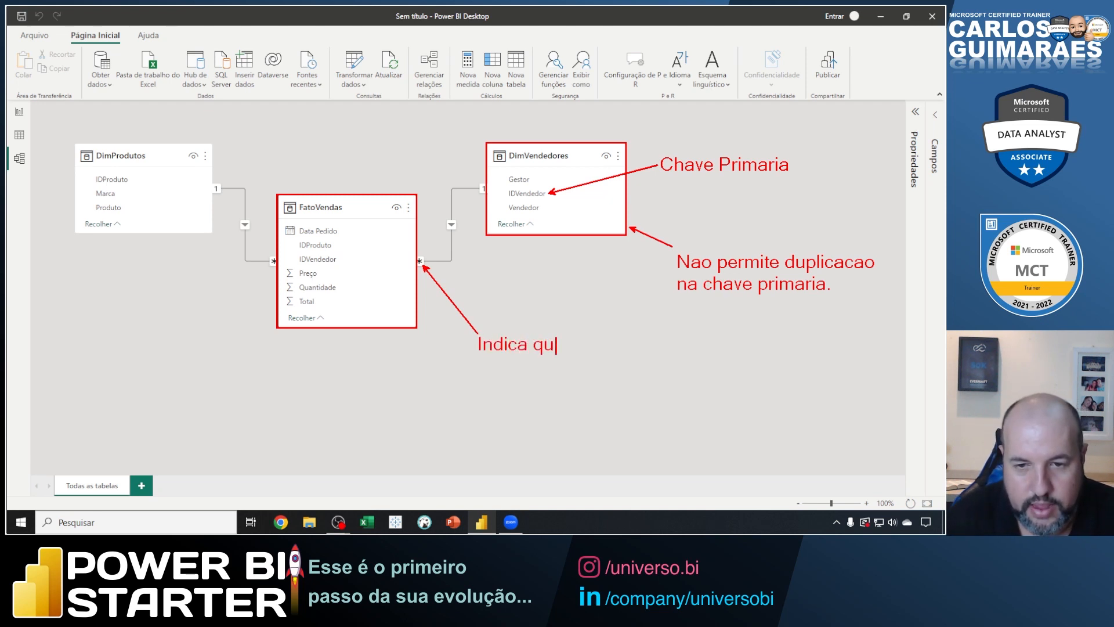
pyautogui.press('BackSpace')
pyautogui.press('BackSpace')
pyautogui.write('na cha')
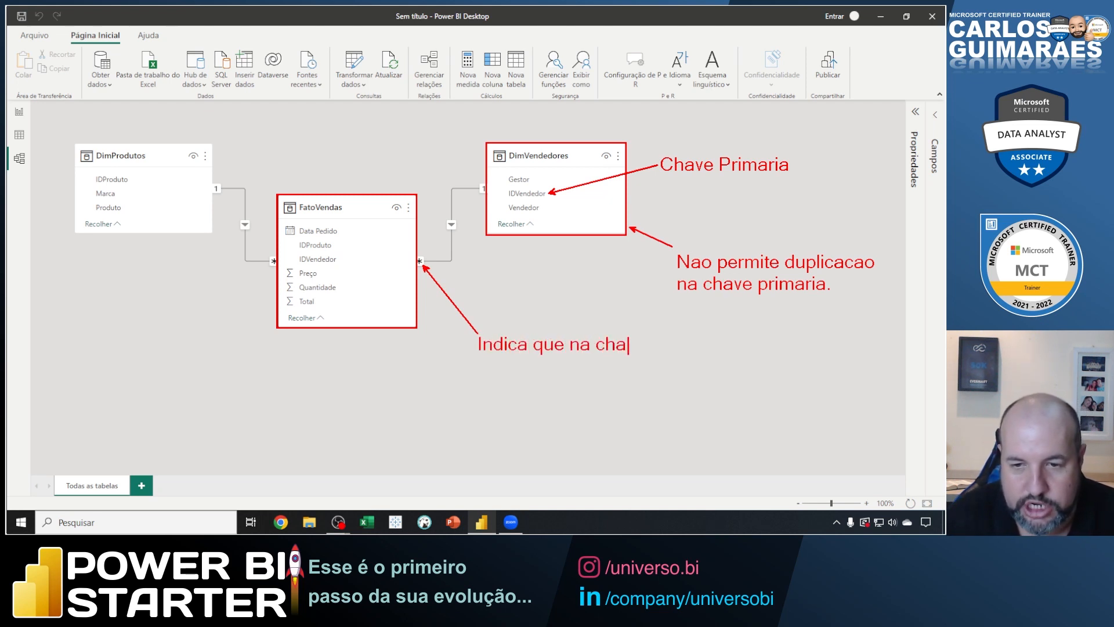
pyautogui.write('ve estrangeira')
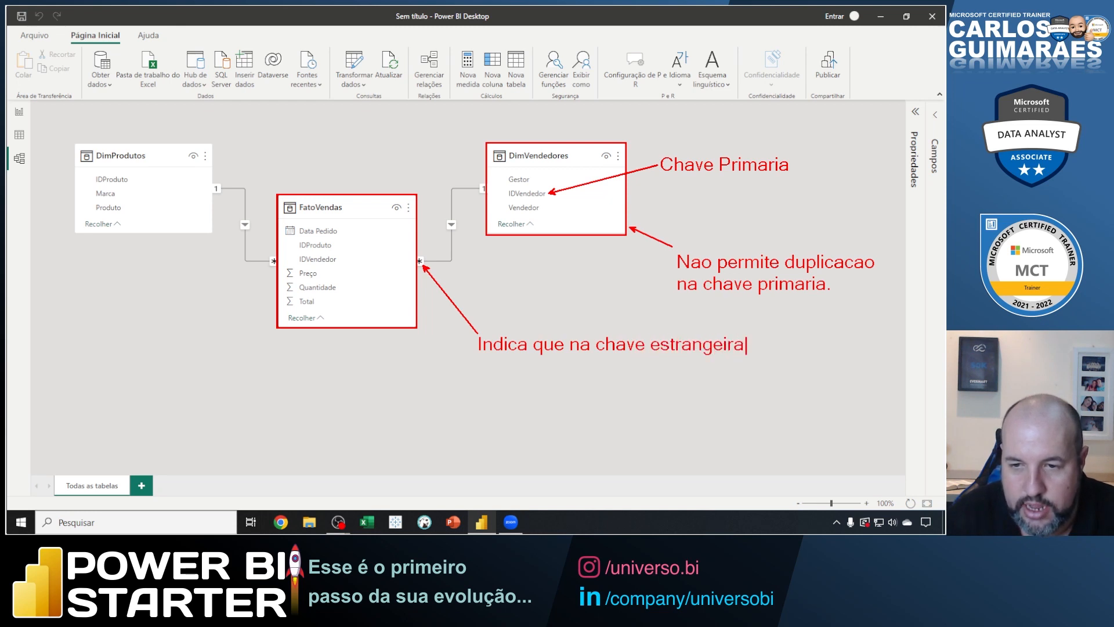
pyautogui.press('Return')
pyautogui.write('podem')
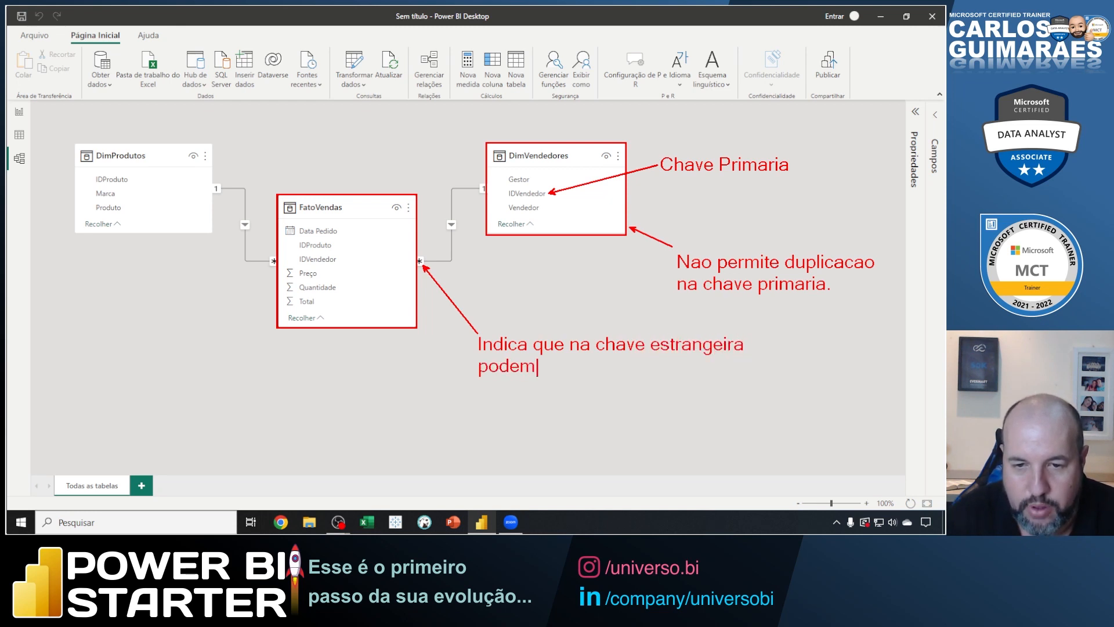
pyautogui.write(' ocorrer su')
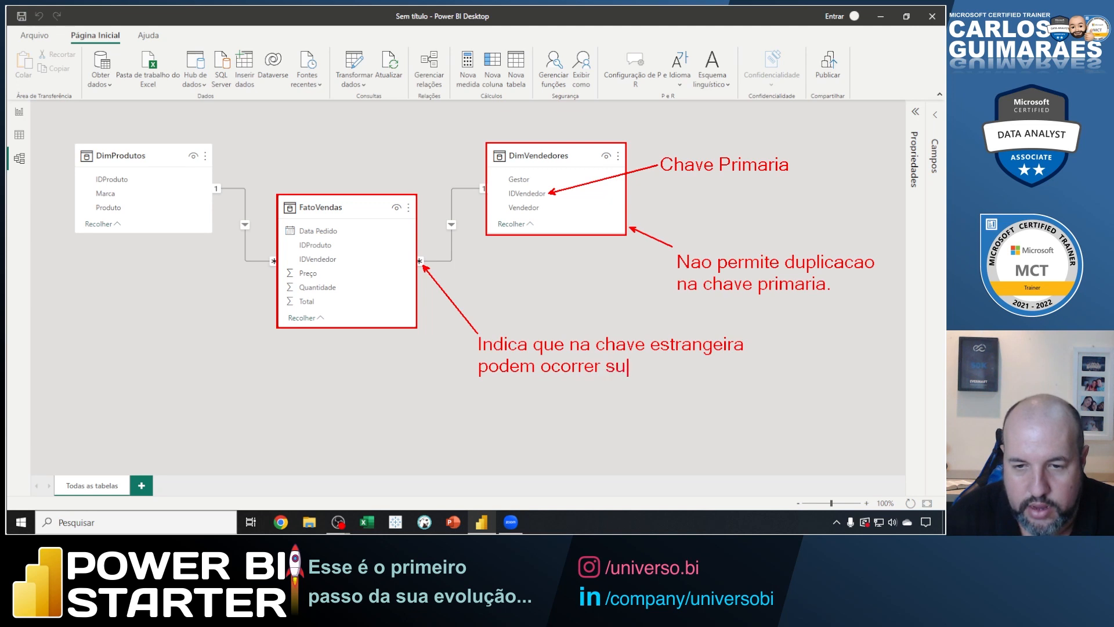
pyautogui.press('BackSpace')
pyautogui.press('BackSpace')
pyautogui.write('duplicacoes.')
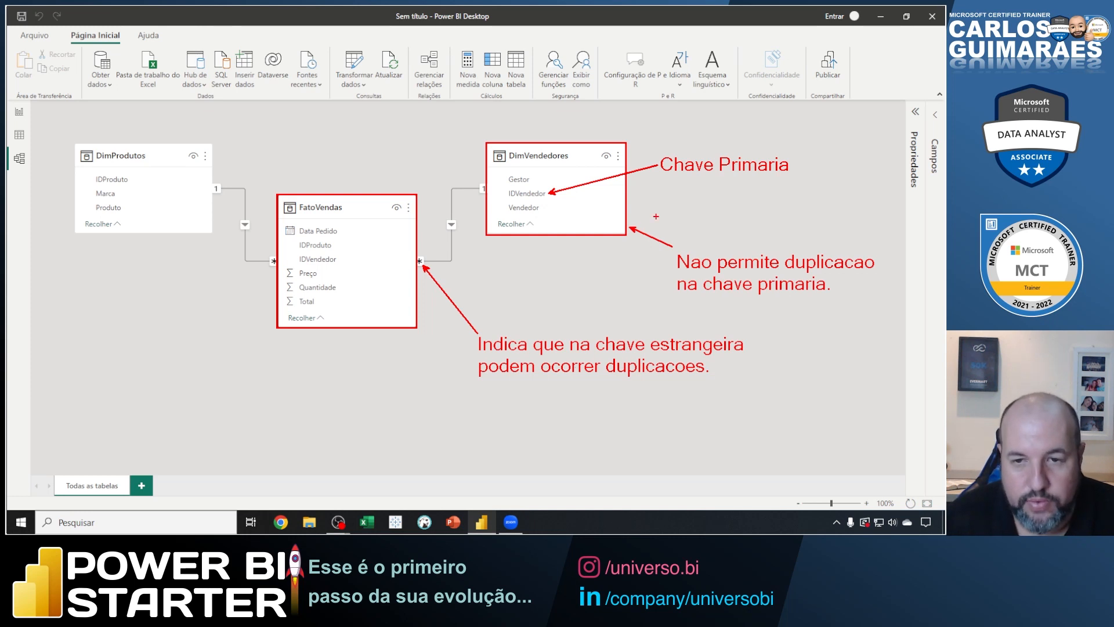
pyautogui.write('t')
# Write a sample seller entry in blue below the Chave Primaria label, using ID 12 and a seller's name.
pyautogui.press('Escape')
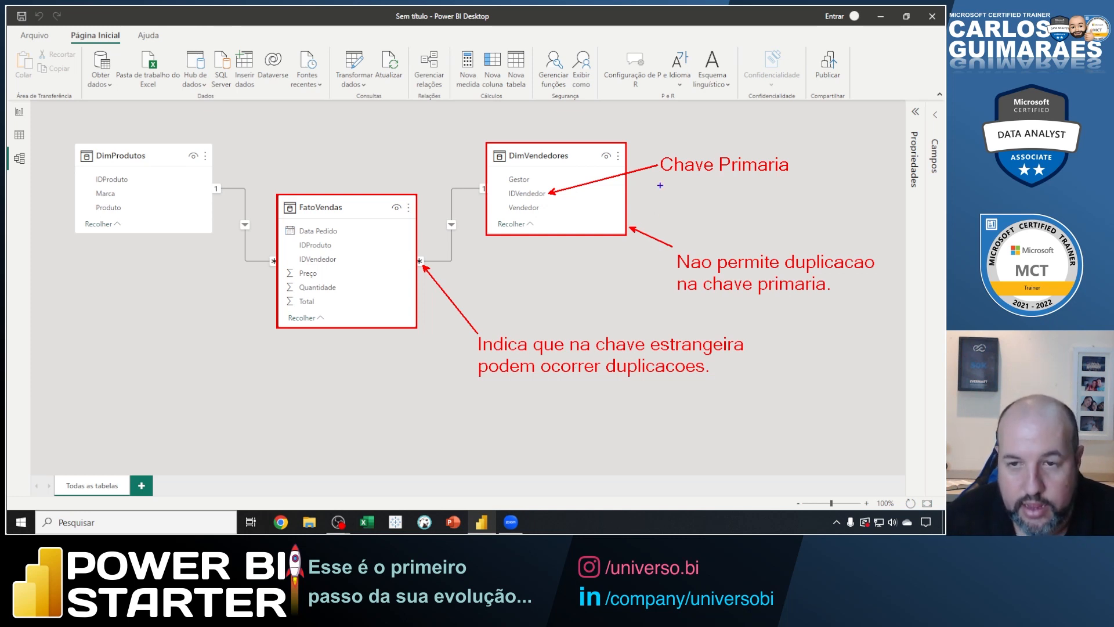
pyautogui.write('t')
pyautogui.write('12')
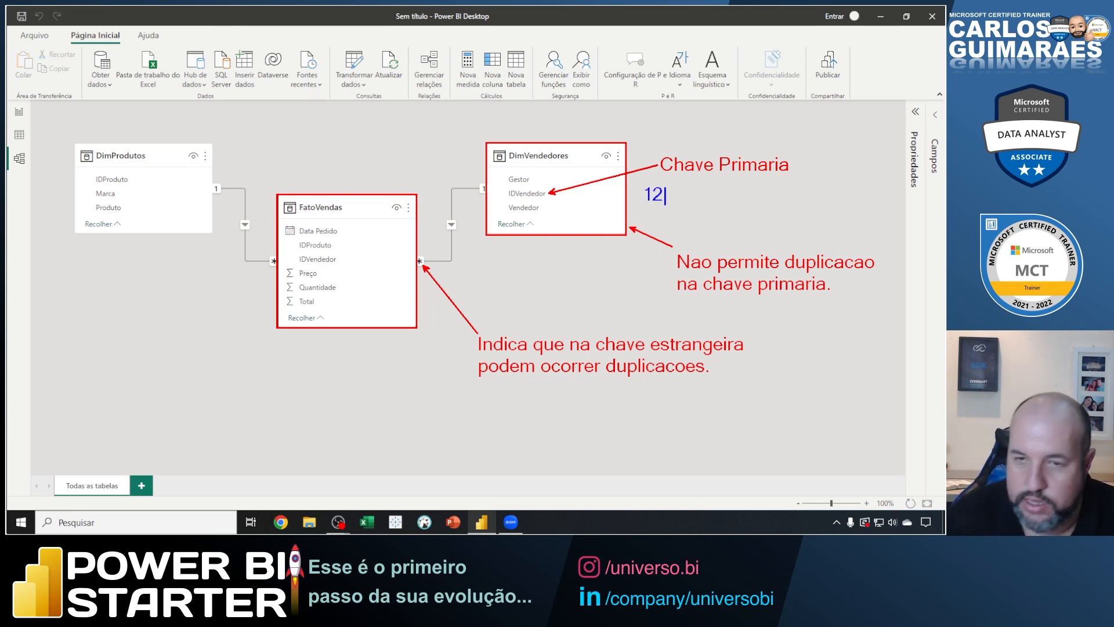
pyautogui.write(' Priscila')
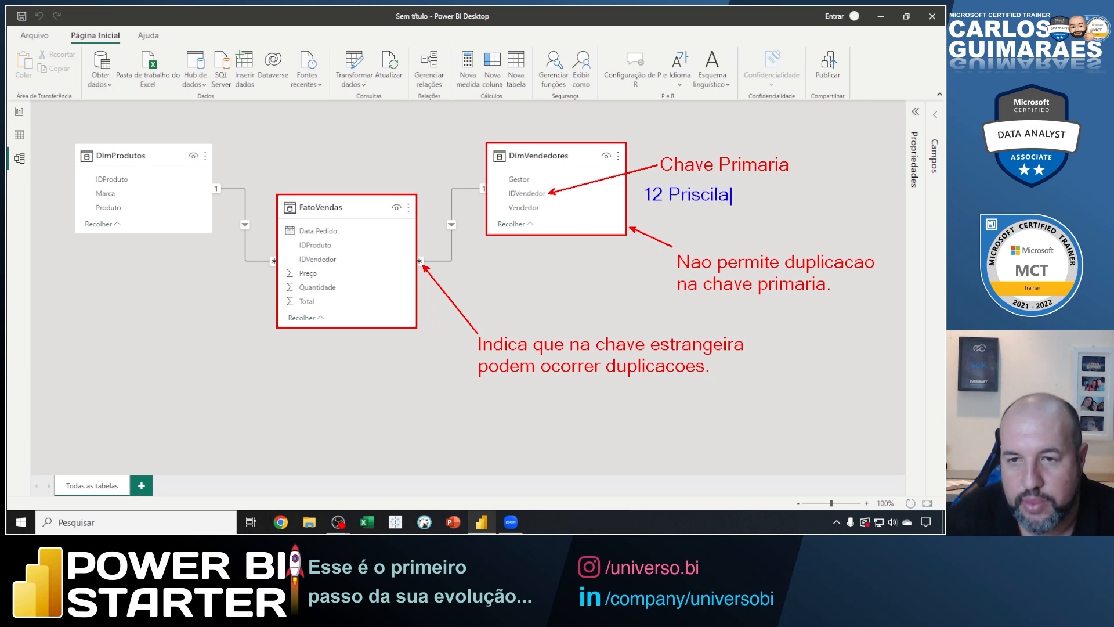
pyautogui.press('Escape')
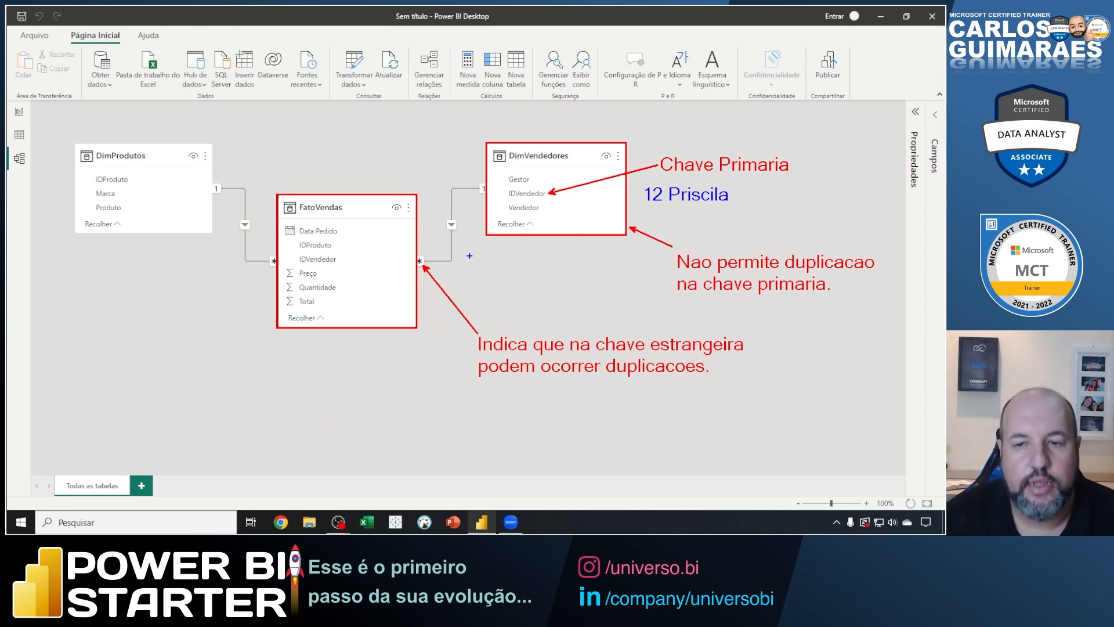
# Circle the 1 and asterisk markers of the DimVendedores relationship in blue, and clear all annotations.
pyautogui.moveTo(479, 174)
pyautogui.mouseDown()
pyautogui.moveTo(470, 189)
pyautogui.moveTo(496, 192)
pyautogui.moveTo(484, 175)
pyautogui.mouseUp()
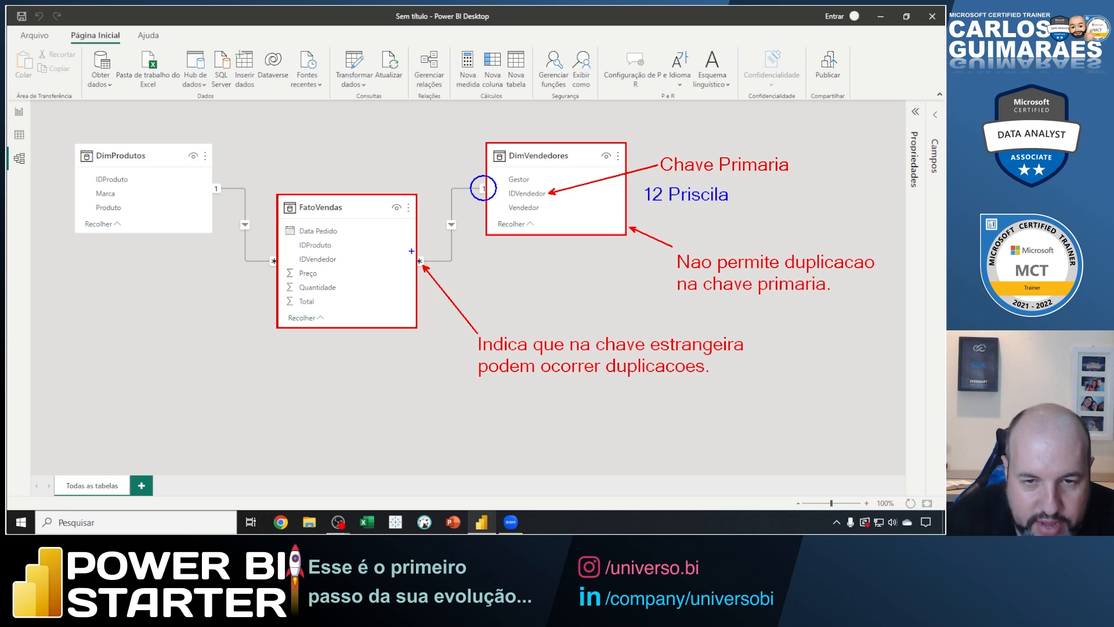
pyautogui.moveTo(407, 249)
pyautogui.mouseDown()
pyautogui.moveTo(423, 274)
pyautogui.moveTo(433, 258)
pyautogui.moveTo(419, 248)
pyautogui.mouseUp()
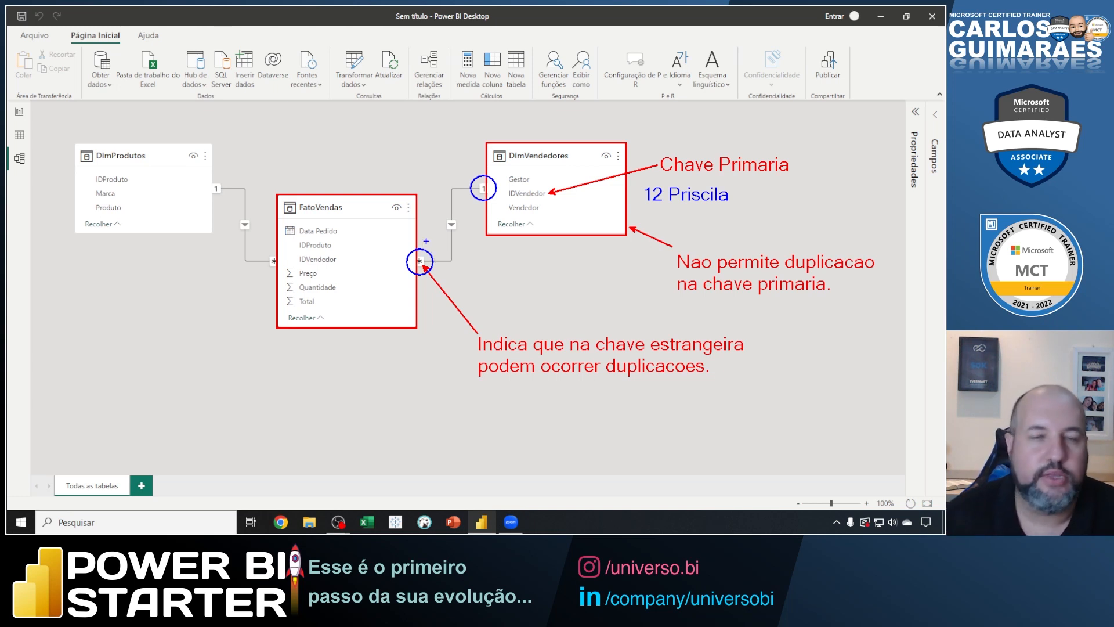
pyautogui.press('Escape')
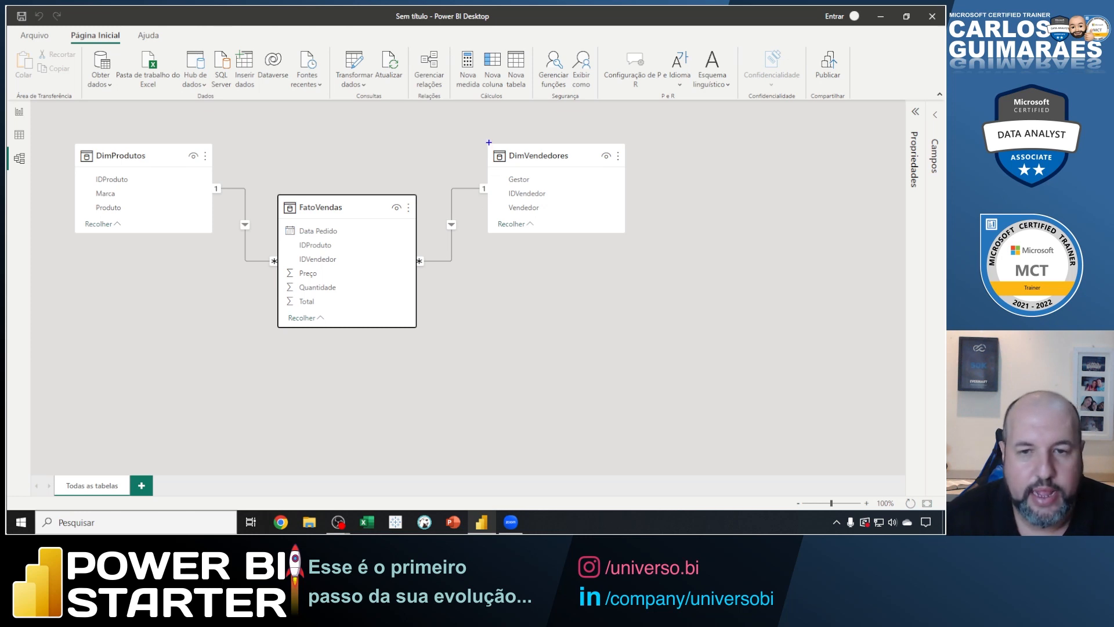
# Outline DimVendedores and its IDVendedor field, replace that markup with circles on the relationship's 1 and asterisk markers, and clear them.
pyautogui.moveTo(489, 142)
pyautogui.mouseDown()
pyautogui.moveTo(601, 206)
pyautogui.moveTo(627, 235)
pyautogui.mouseUp()
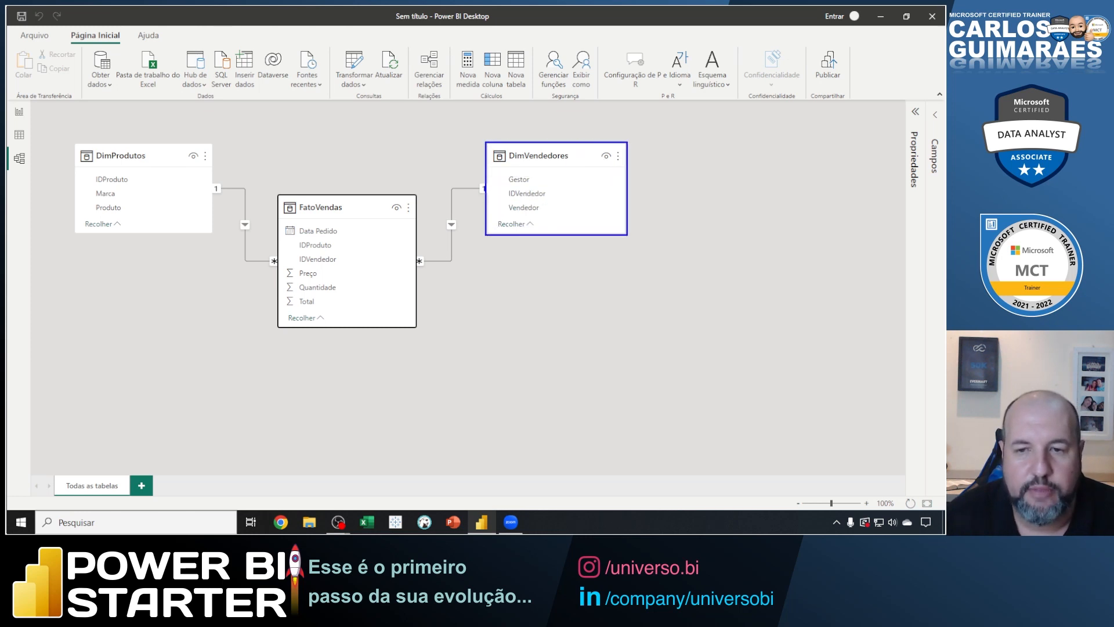
pyautogui.moveTo(505, 187); pyautogui.dragTo(550, 201)
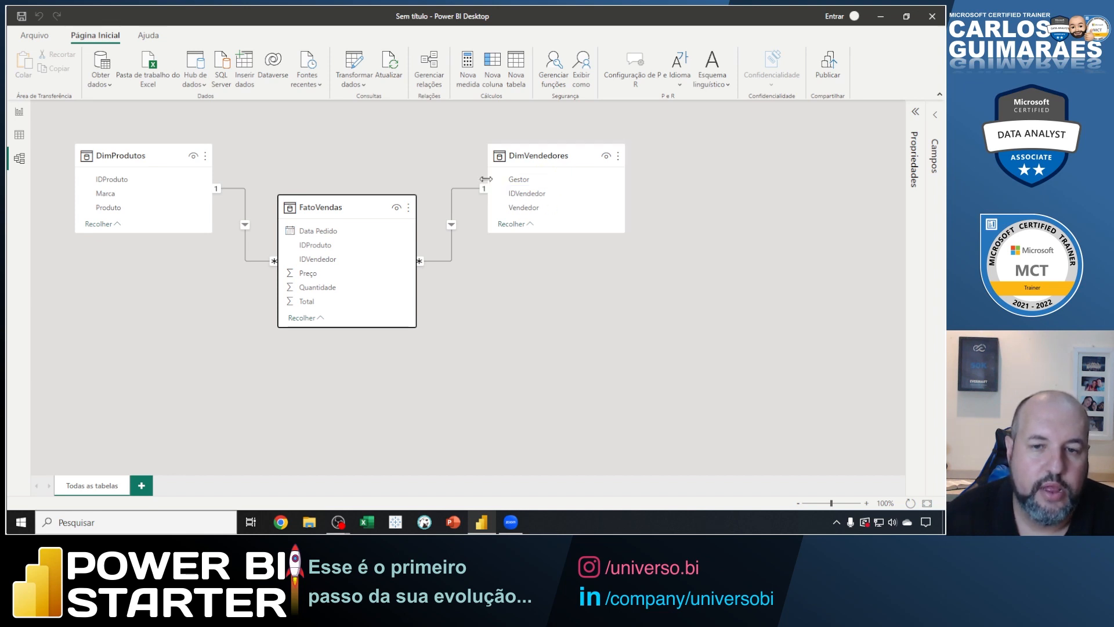
pyautogui.moveTo(476, 176); pyautogui.dragTo(495, 197)
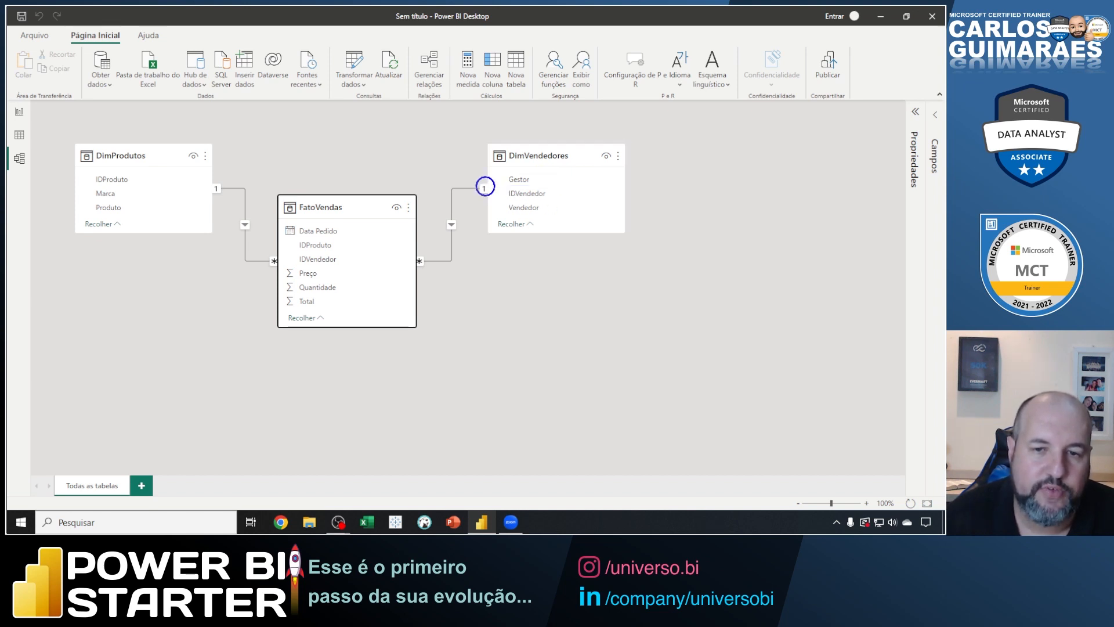
pyautogui.moveTo(412, 250); pyautogui.dragTo(430, 272)
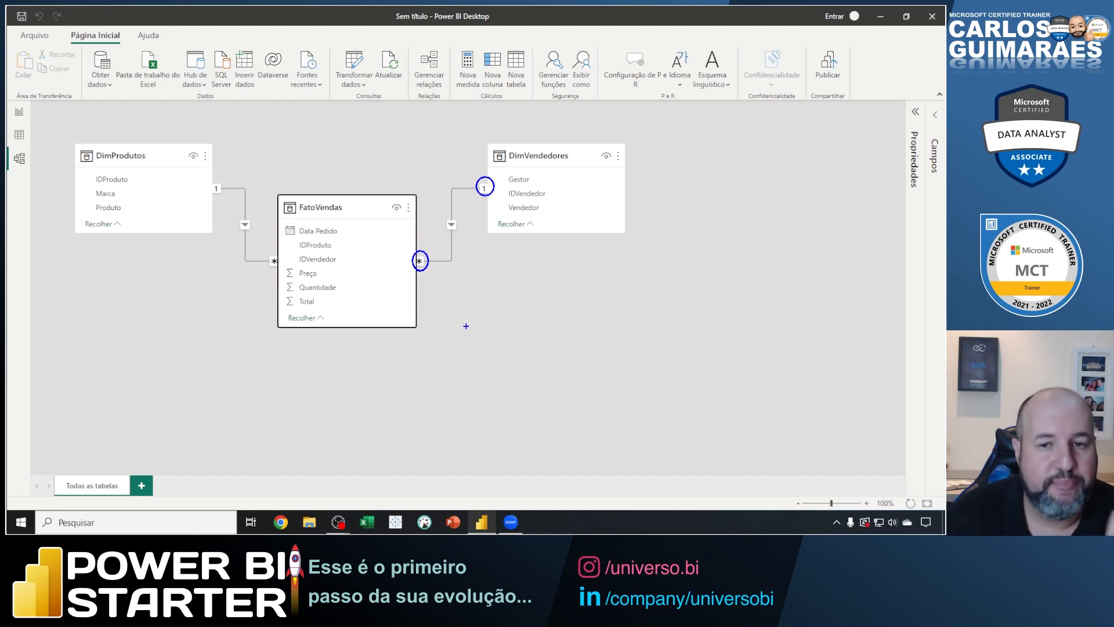
pyautogui.press('Escape')
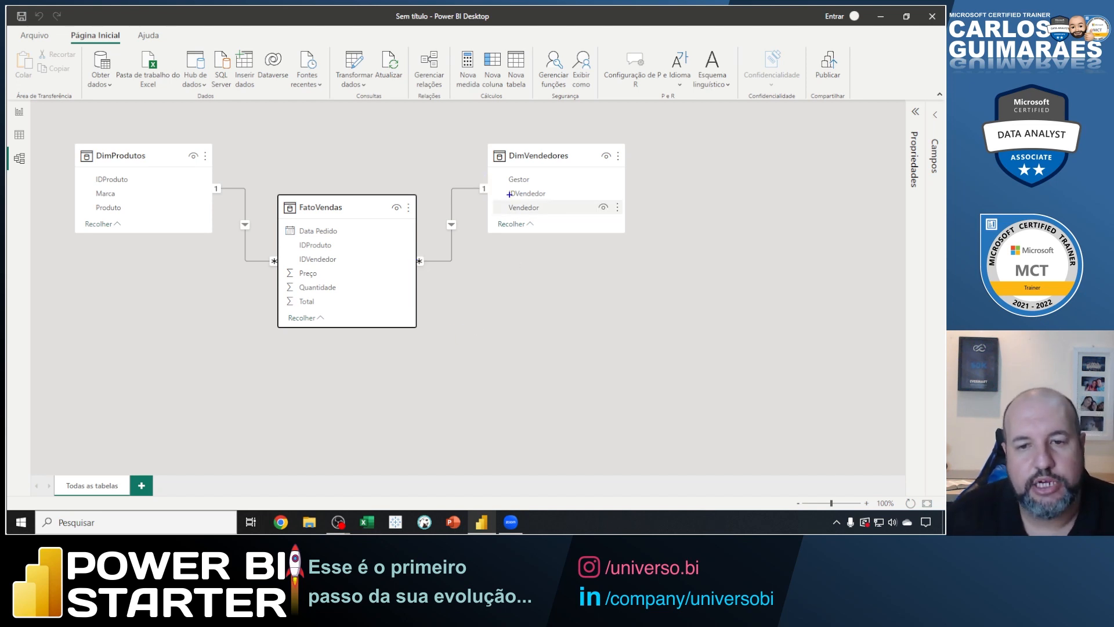
# Box IDVendedor in DimVendedores and FatoVendas with arrows to each table name, cross out the FatoVendas arrow, and clear the drawing.
pyautogui.moveTo(502, 185)
pyautogui.mouseDown()
pyautogui.moveTo(553, 204)
pyautogui.moveTo(570, 188)
pyautogui.moveTo(553, 163)
pyautogui.mouseUp()
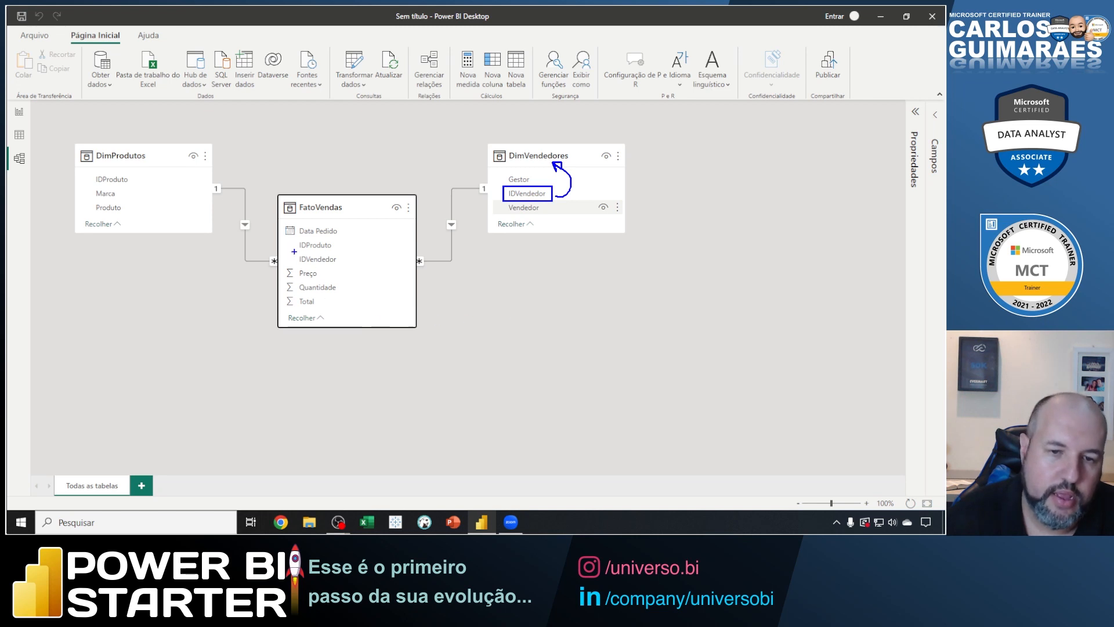
pyautogui.moveTo(293, 251)
pyautogui.mouseDown()
pyautogui.moveTo(295, 265)
pyautogui.moveTo(343, 266)
pyautogui.moveTo(369, 240)
pyautogui.moveTo(354, 220)
pyautogui.moveTo(355, 252)
pyautogui.moveTo(372, 248)
pyautogui.mouseUp()
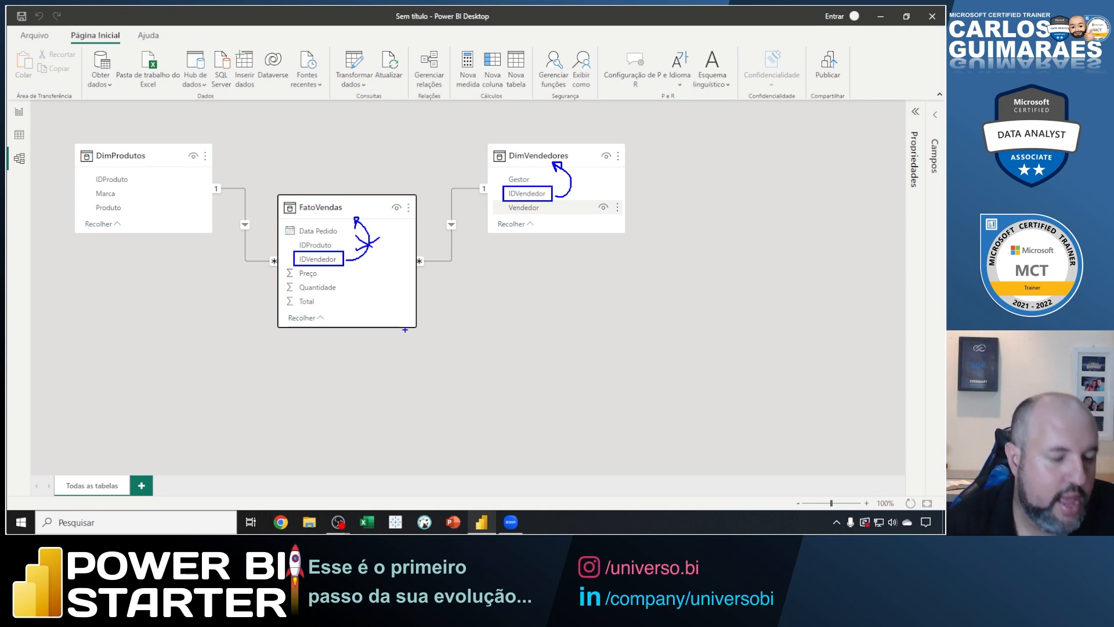
pyautogui.press('Escape')
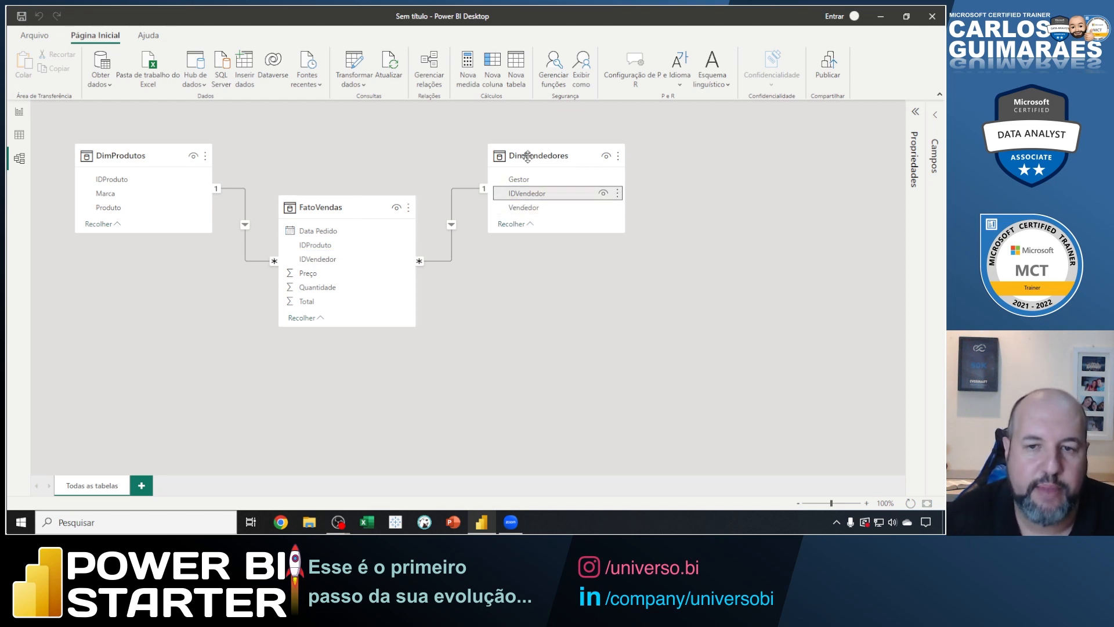
pyautogui.moveTo(538, 156)
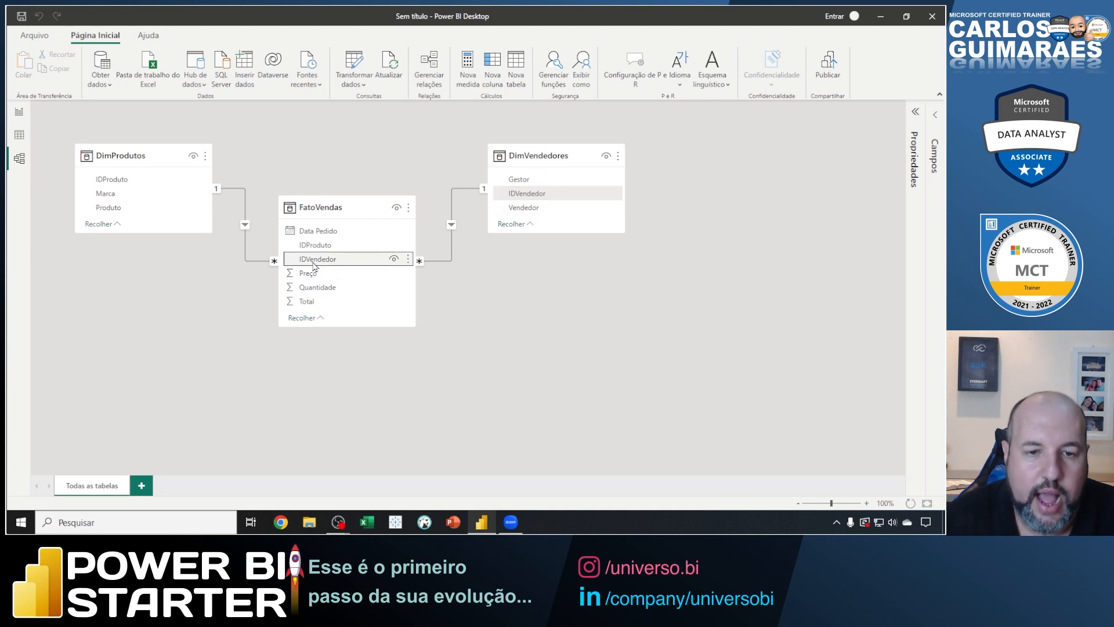
# Mark the Relatório view entry with a blue arrow and box, clear the markup, and open the report view.
pyautogui.click(330, 262)
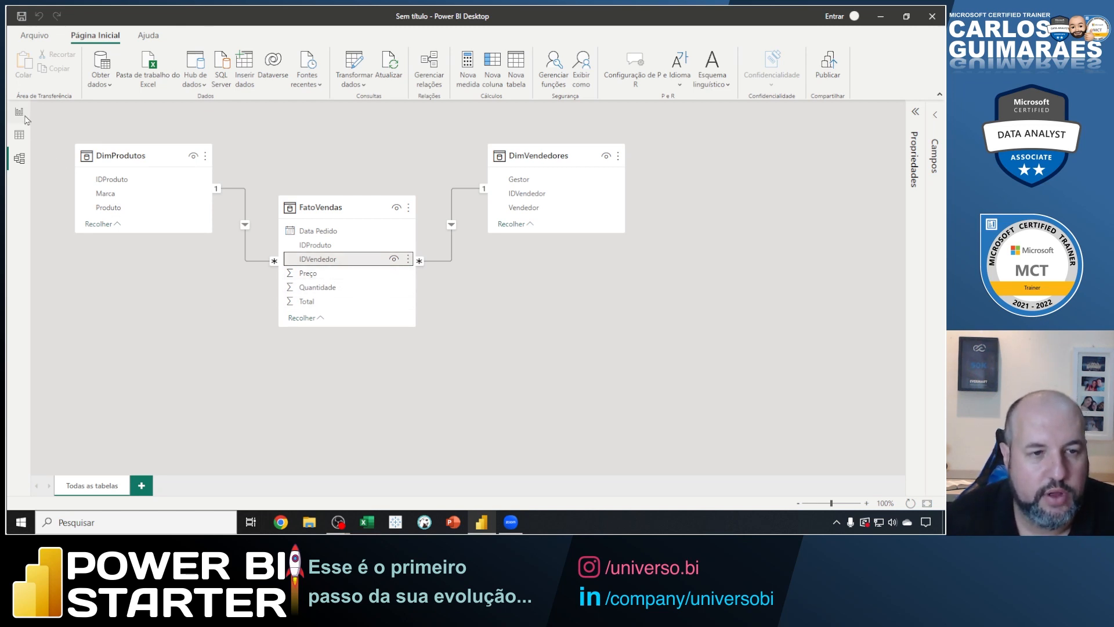
pyautogui.moveTo(27, 118); pyautogui.dragTo(71, 159)
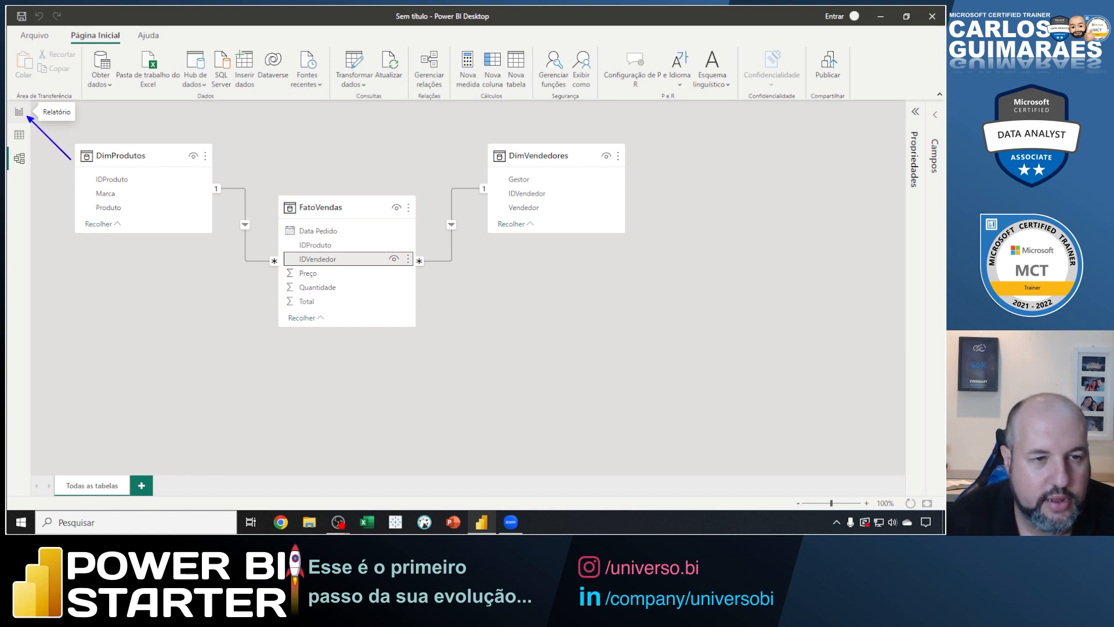
pyautogui.moveTo(7, 100); pyautogui.dragTo(77, 123)
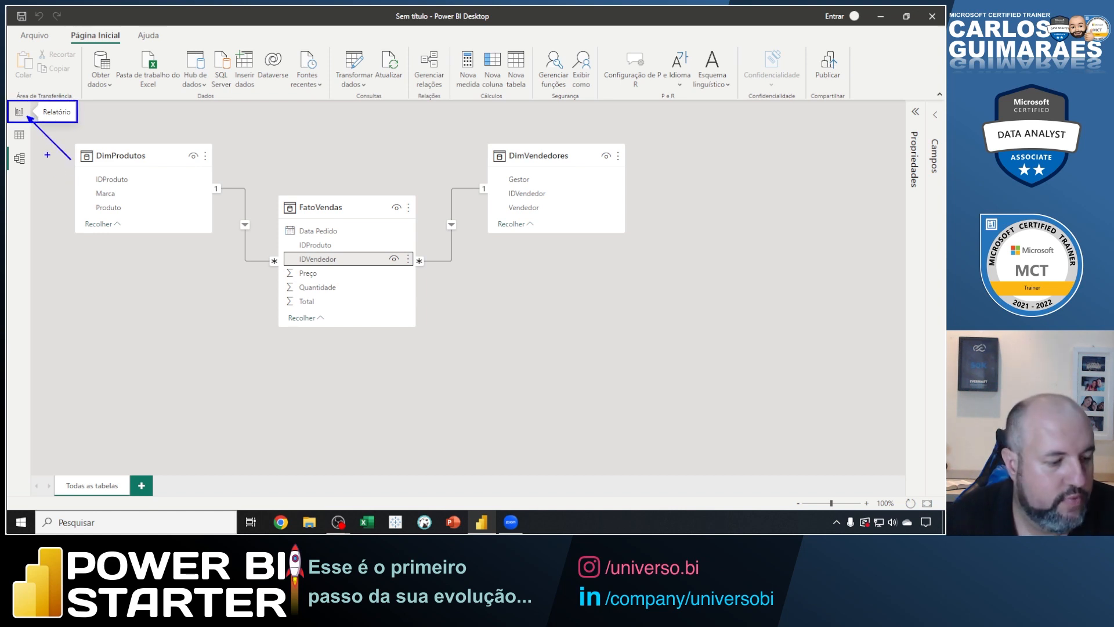
pyautogui.press('Escape')
pyautogui.click(19, 112)
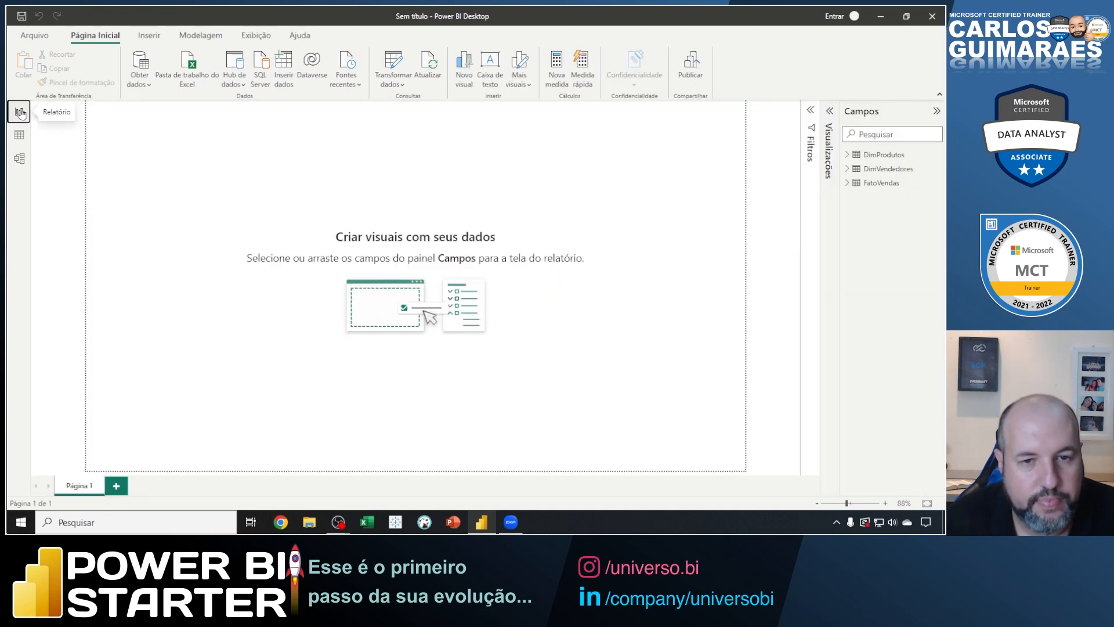
# Insert an enlarged table visual in the middle of the blank page and add IDVendedor from FatoVendas to it.
pyautogui.moveTo(850, 148)
pyautogui.mouseDown()
pyautogui.moveTo(912, 178)
pyautogui.moveTo(851, 177)
pyautogui.mouseUp()
pyautogui.press('Escape')
pyautogui.click(848, 183)
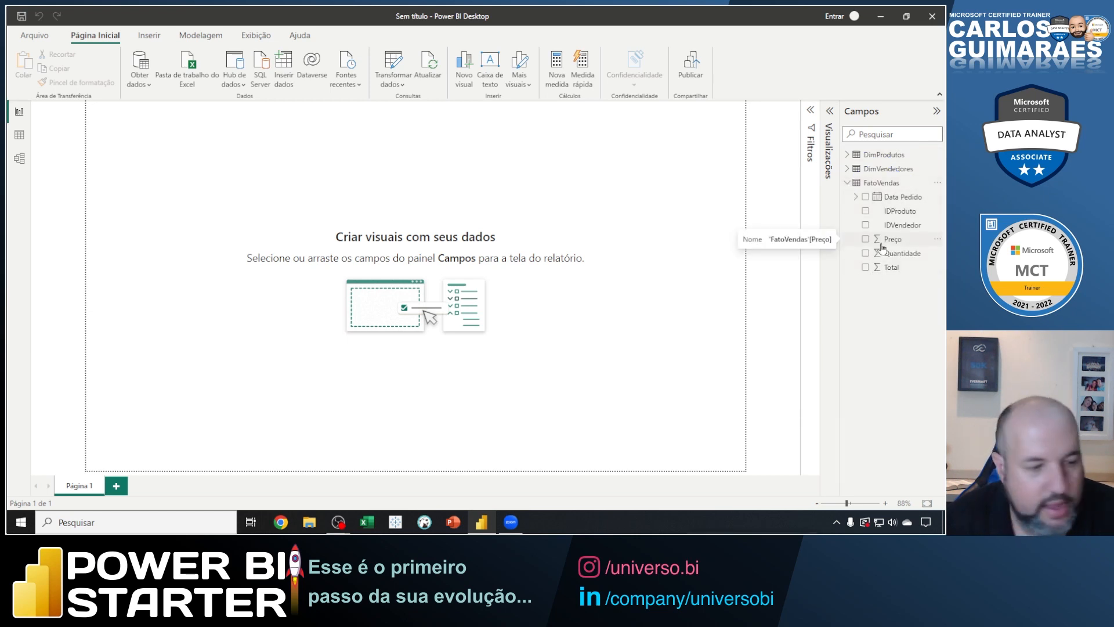
pyautogui.click(827, 119)
pyautogui.click(794, 238)
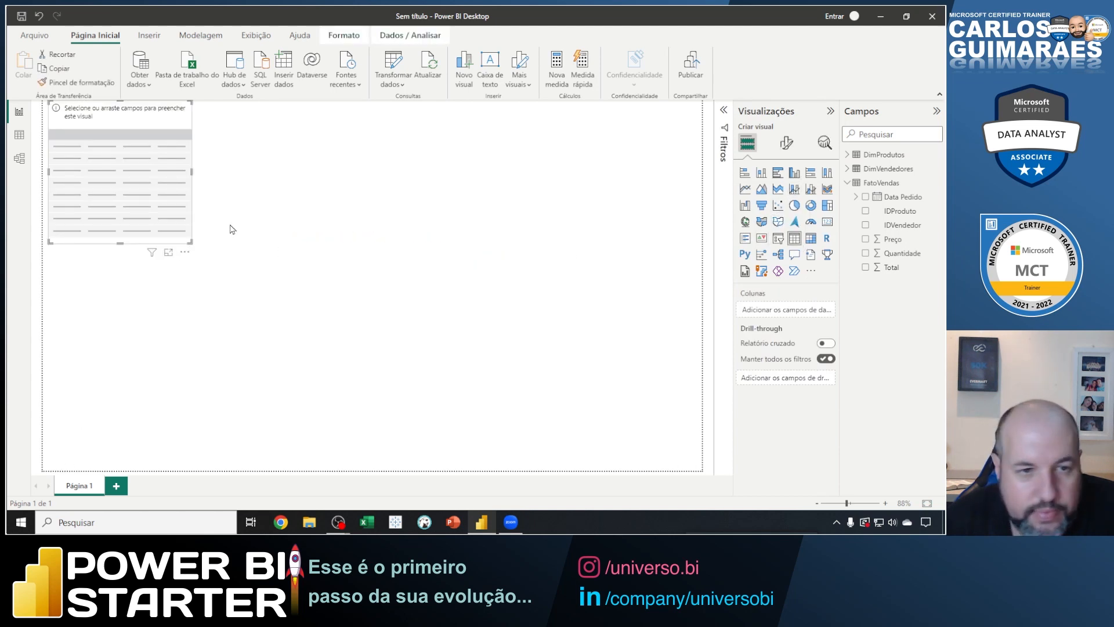
pyautogui.moveTo(186, 238)
pyautogui.mouseDown()
pyautogui.moveTo(410, 286)
pyautogui.moveTo(501, 376)
pyautogui.mouseUp()
pyautogui.moveTo(789, 243); pyautogui.dragTo(619, 334)
pyautogui.press('Escape')
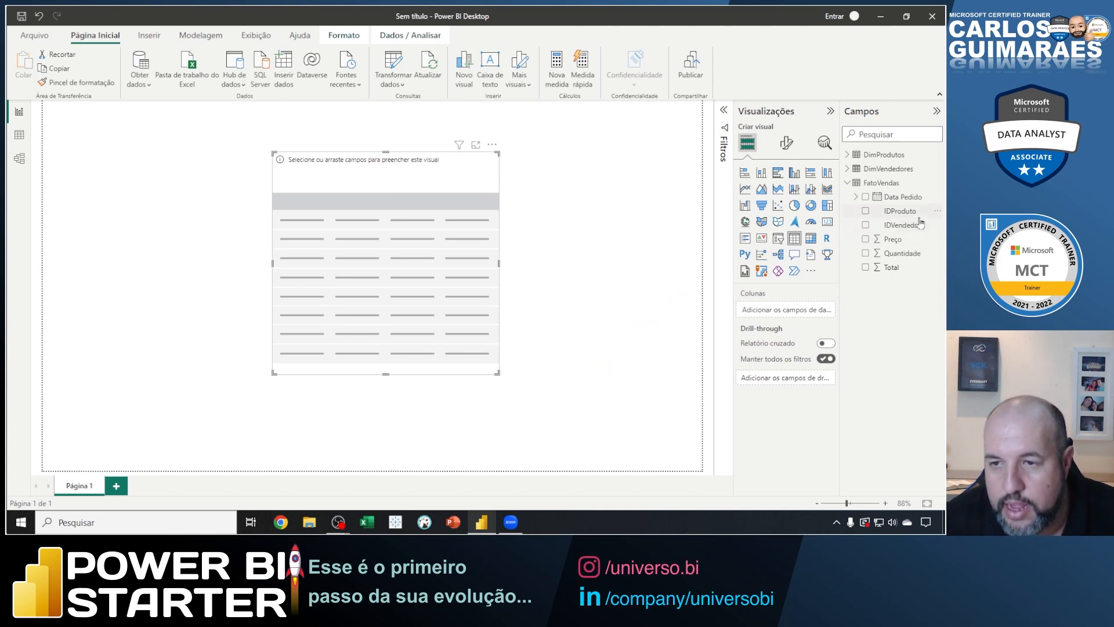
pyautogui.click(866, 226)
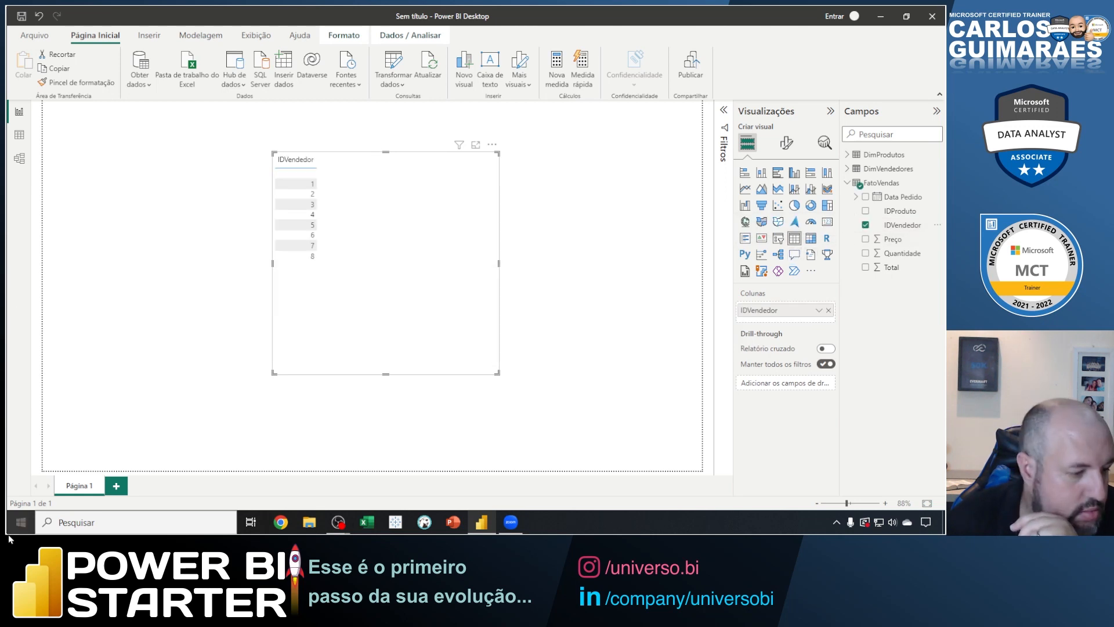
# Switch to Zoom's participant list and mute the participant joined as iPhone.
pyautogui.hotkey('alt', 'u')
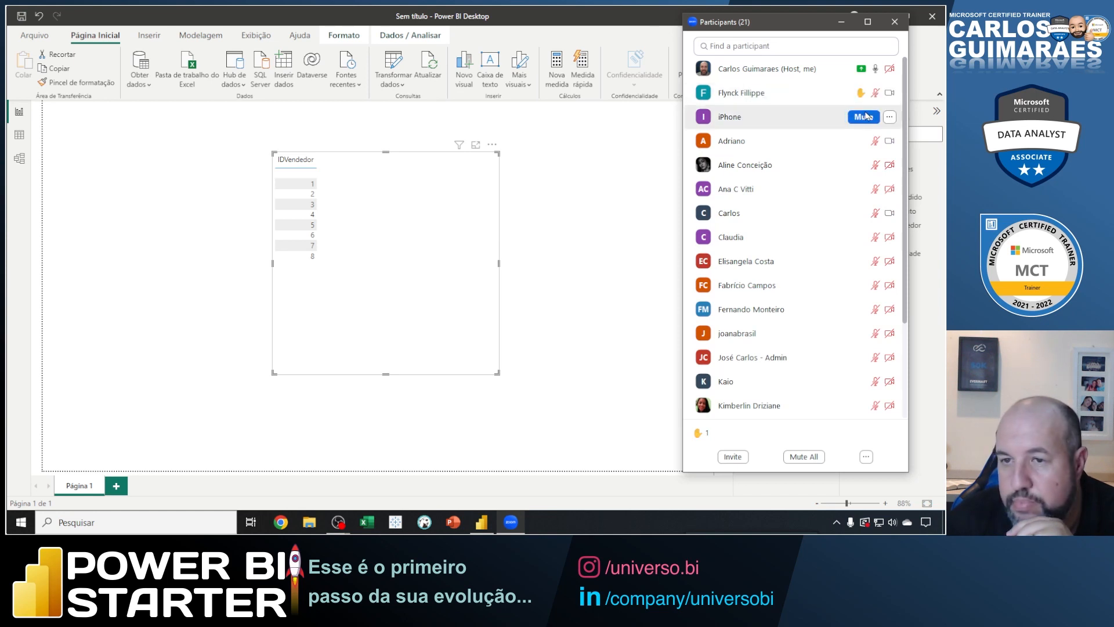
pyautogui.click(867, 116)
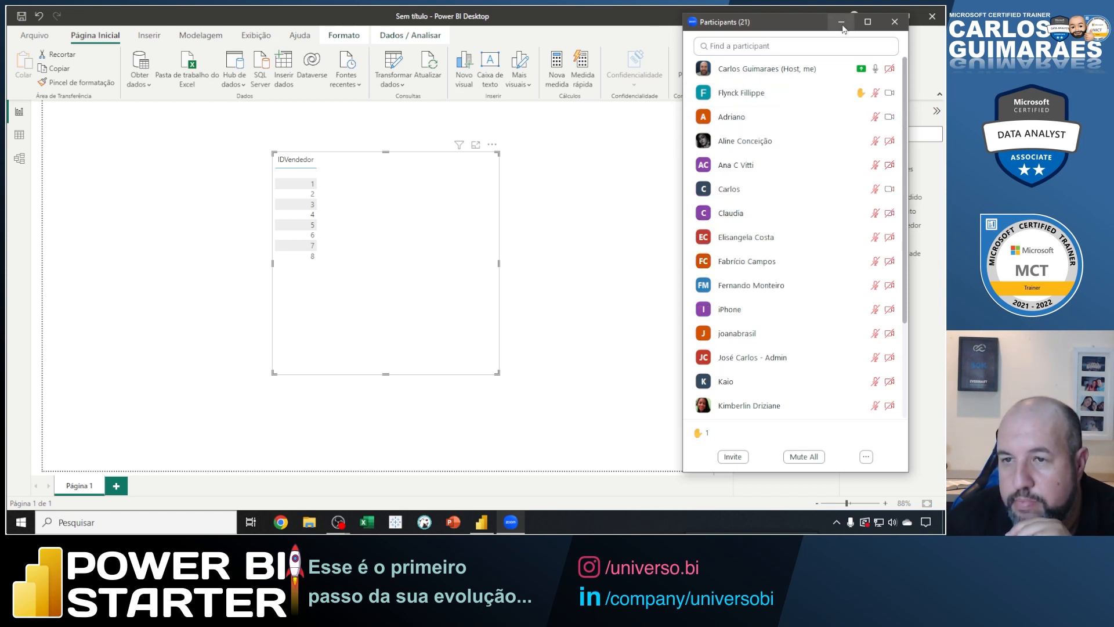
pyautogui.hotkey('alt', 'u')
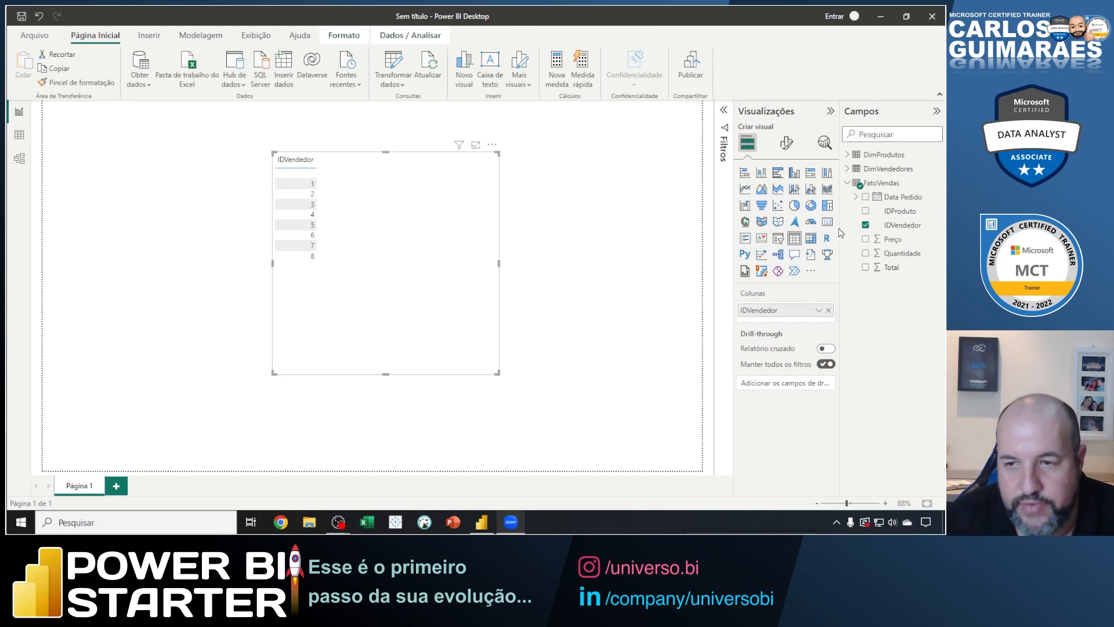
# Remove IDVendedor from the table visual, box FatoVendas with its fields and cross out the two dimension tables in blue, and clear the markup.
pyautogui.click(865, 225)
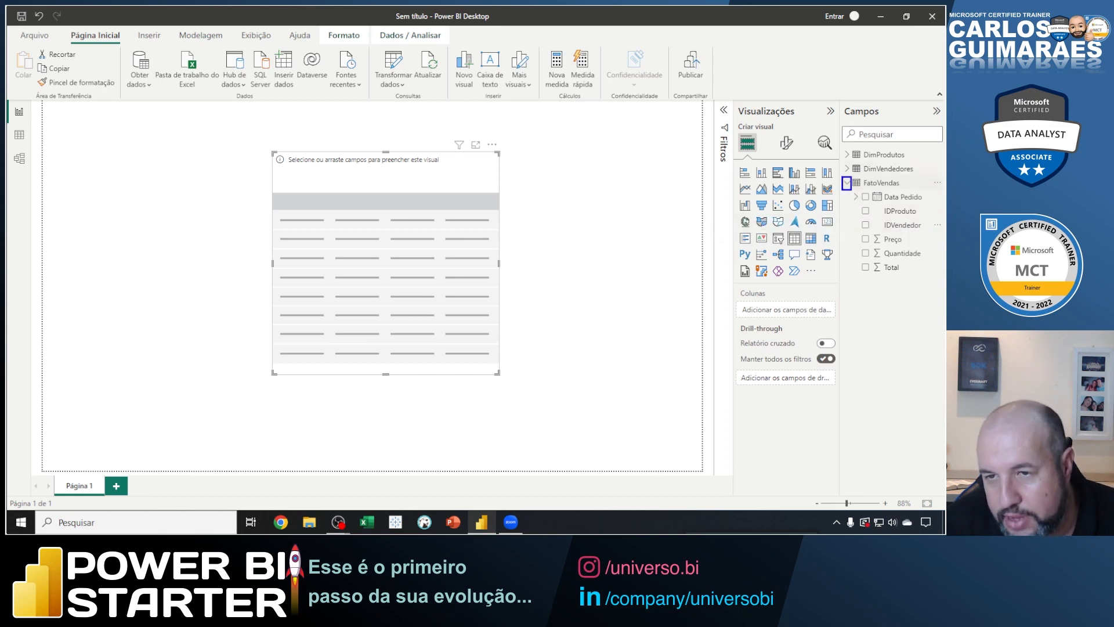
pyautogui.moveTo(842, 176); pyautogui.dragTo(935, 283)
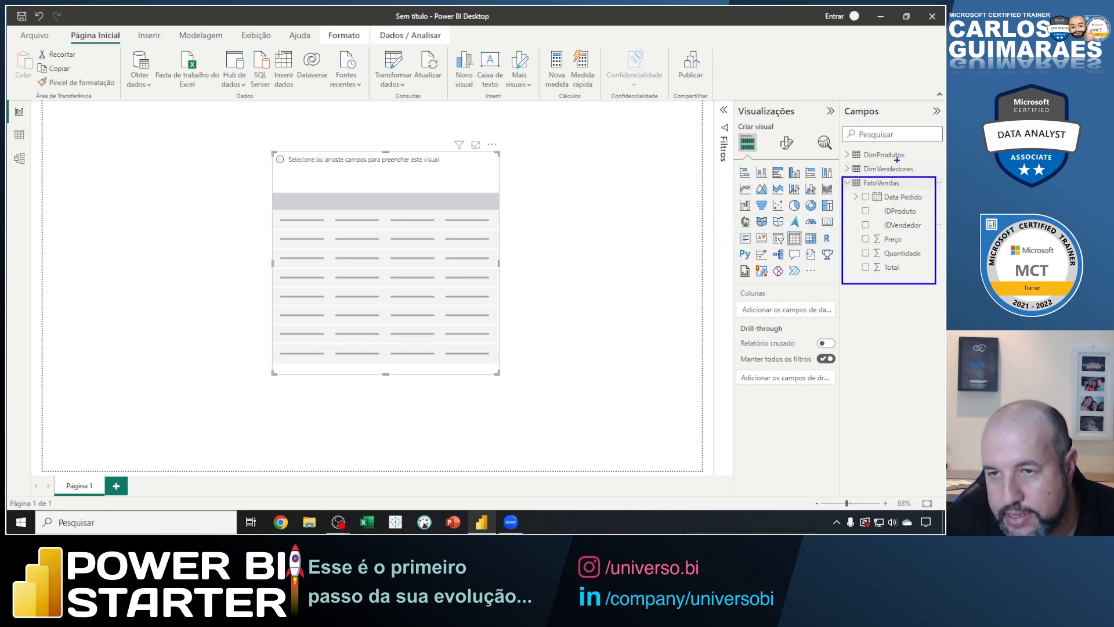
pyautogui.moveTo(895, 150)
pyautogui.mouseDown()
pyautogui.moveTo(865, 171)
pyautogui.moveTo(898, 171)
pyautogui.mouseUp()
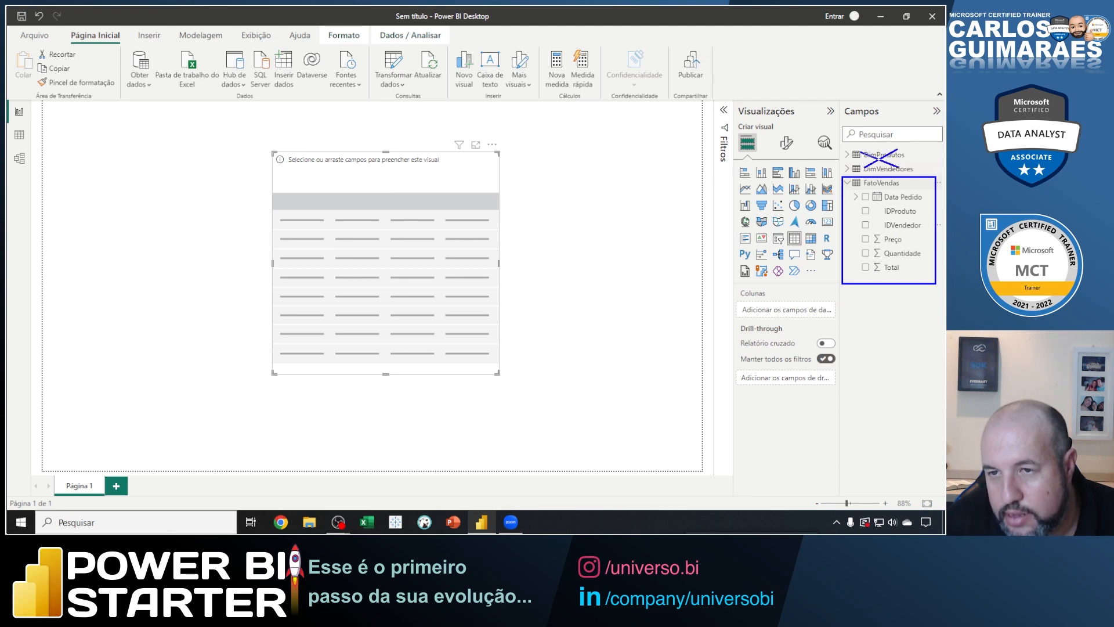
pyautogui.press('Escape')
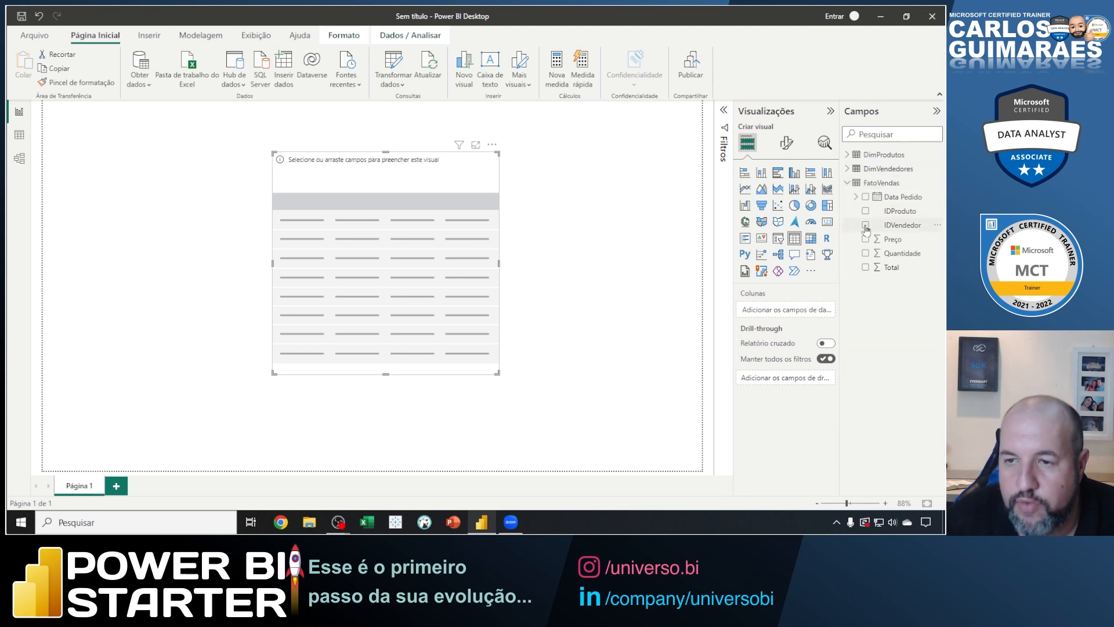
# Add IDVendedor and Total from FatoVendas to the table visual, box seller 1's row in blue, and clear the box.
pyautogui.click(866, 224)
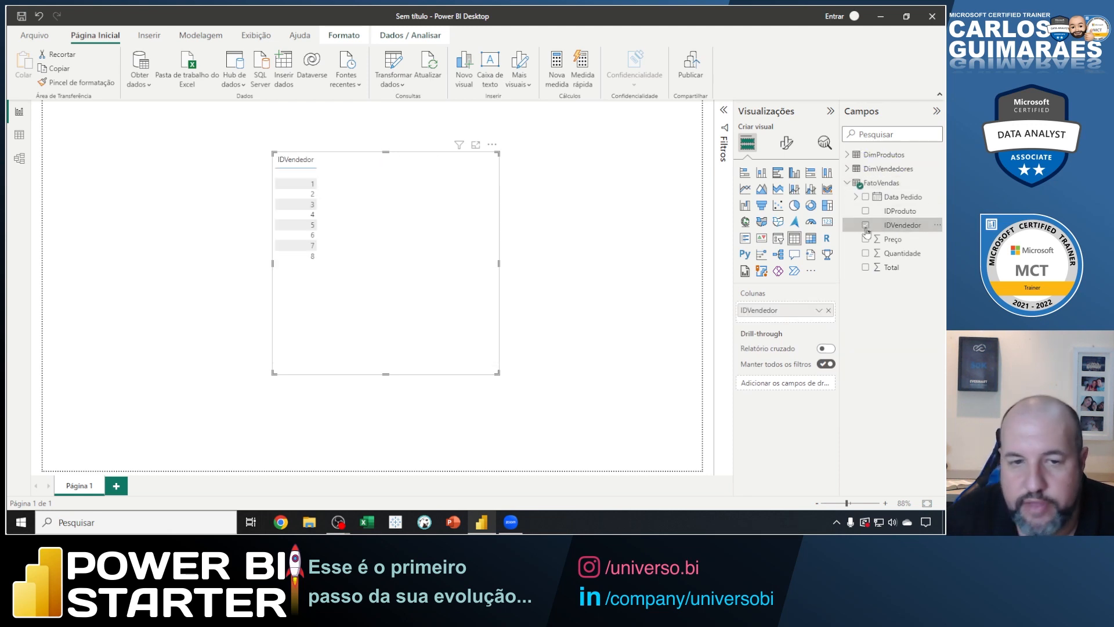
pyautogui.click(865, 267)
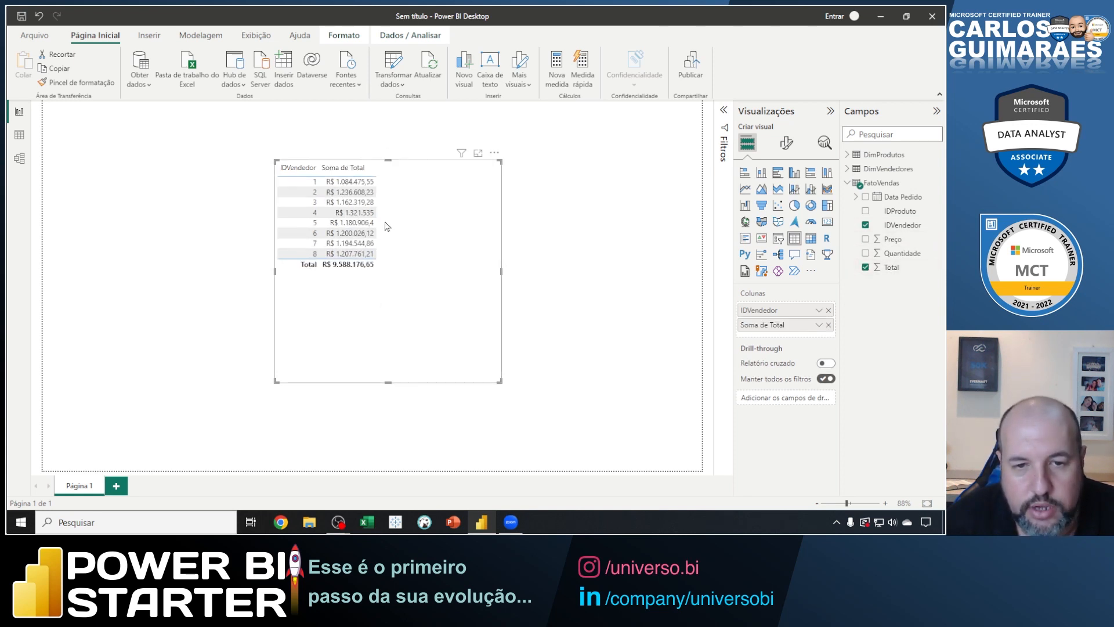
pyautogui.scroll(1, 387, 226)
pyautogui.scroll(6, 387, 226)
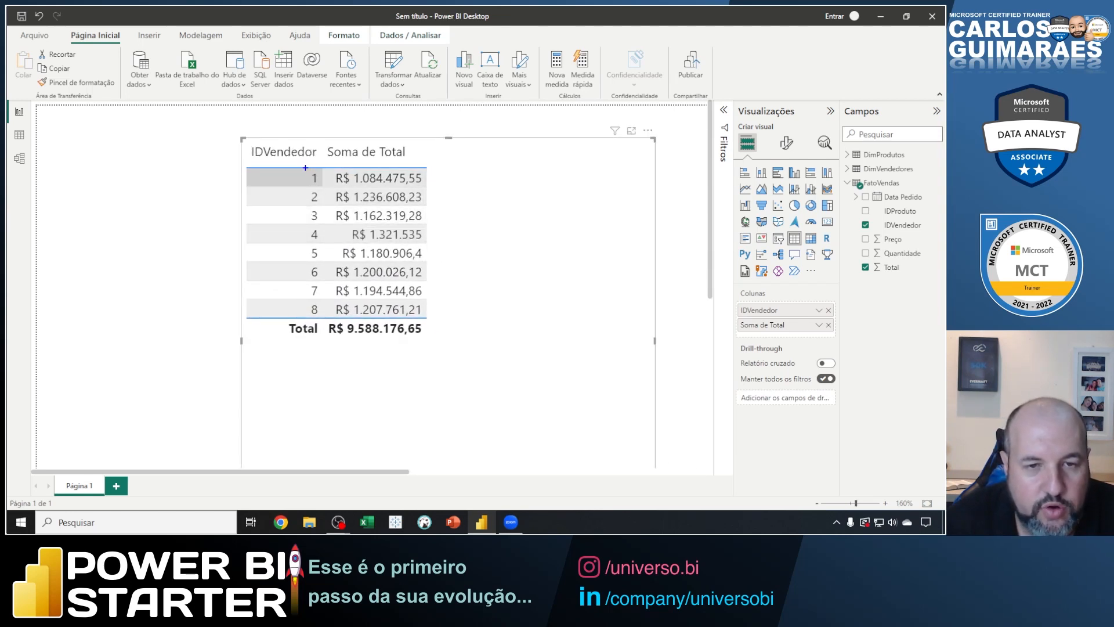
pyautogui.moveTo(306, 169)
pyautogui.mouseDown()
pyautogui.moveTo(396, 197)
pyautogui.moveTo(427, 188)
pyautogui.mouseUp()
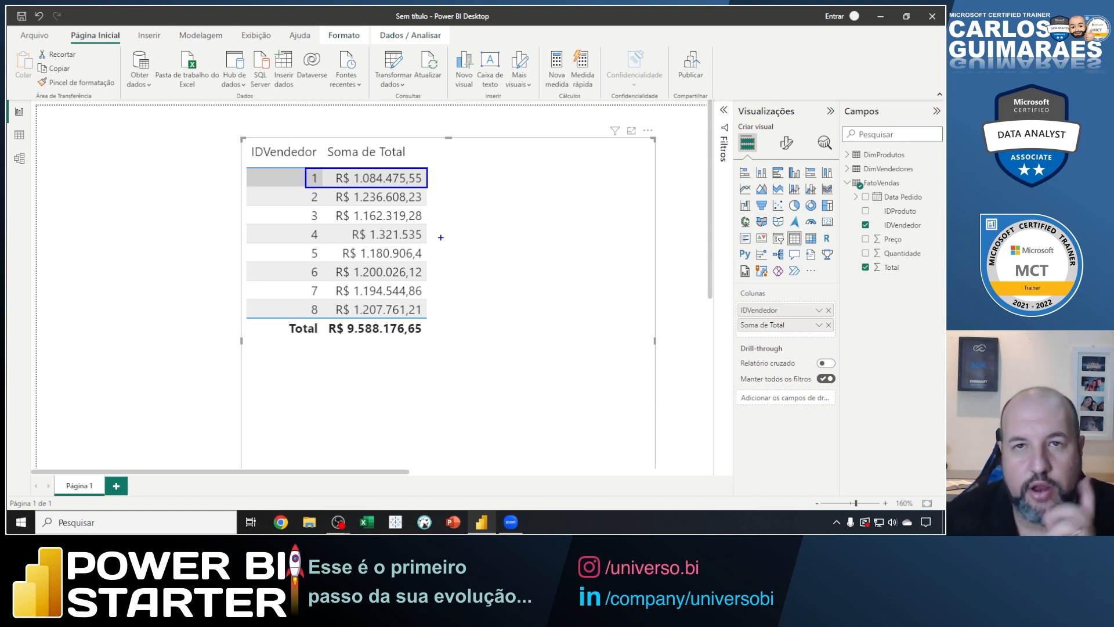
pyautogui.press('Escape')
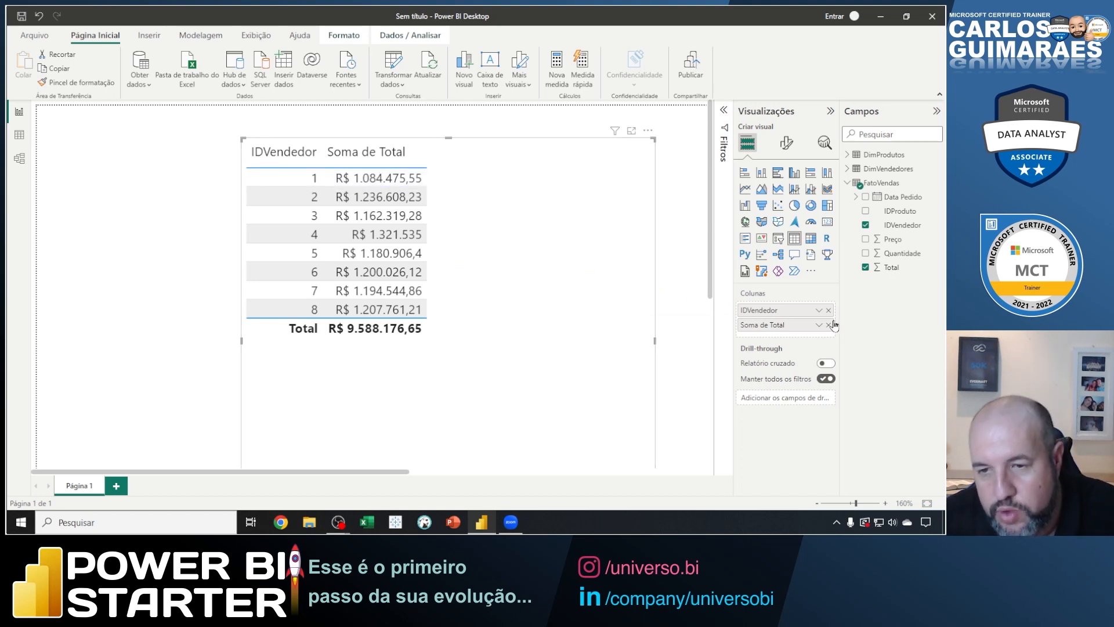
# Replace IDVendedor in the table visual with Vendedor from DimVendedores, placed before Soma de Total.
pyautogui.click(828, 311)
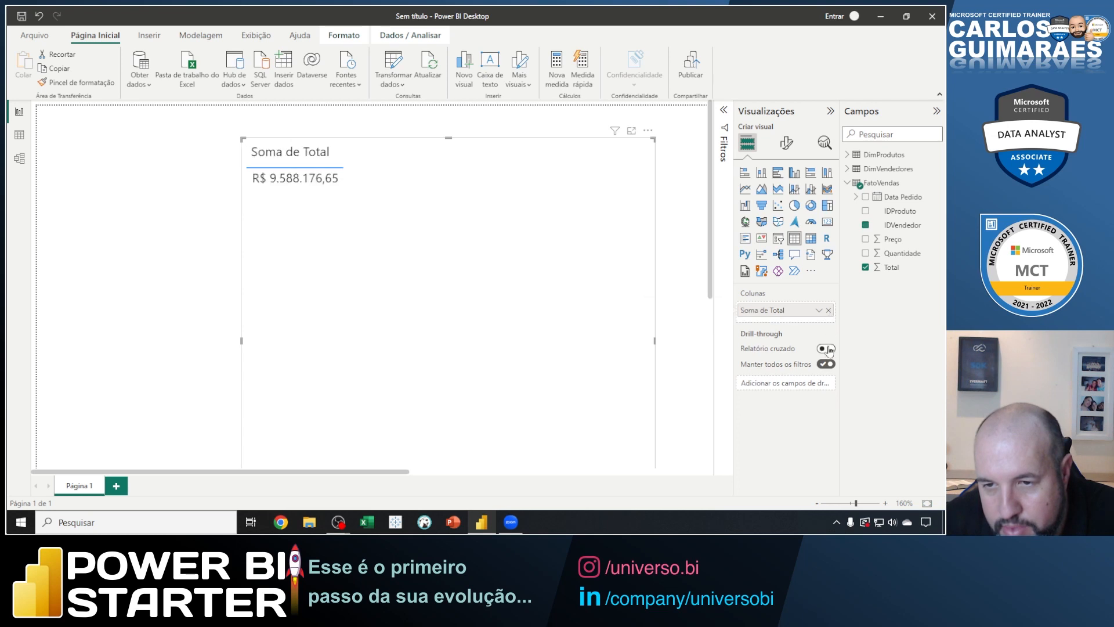
pyautogui.click(848, 168)
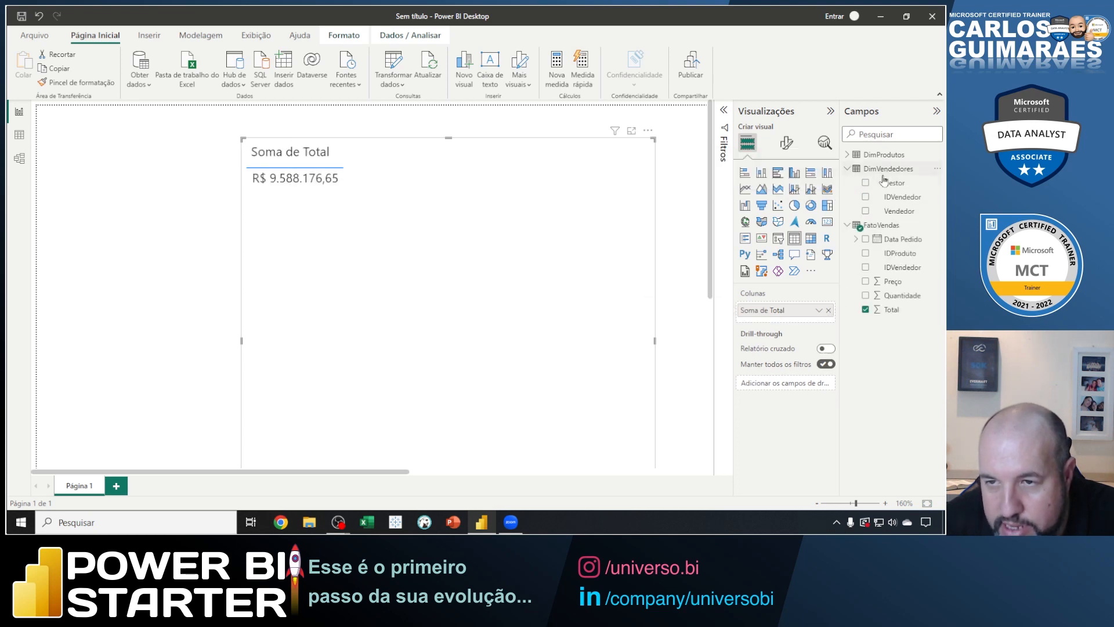
pyautogui.click(898, 213)
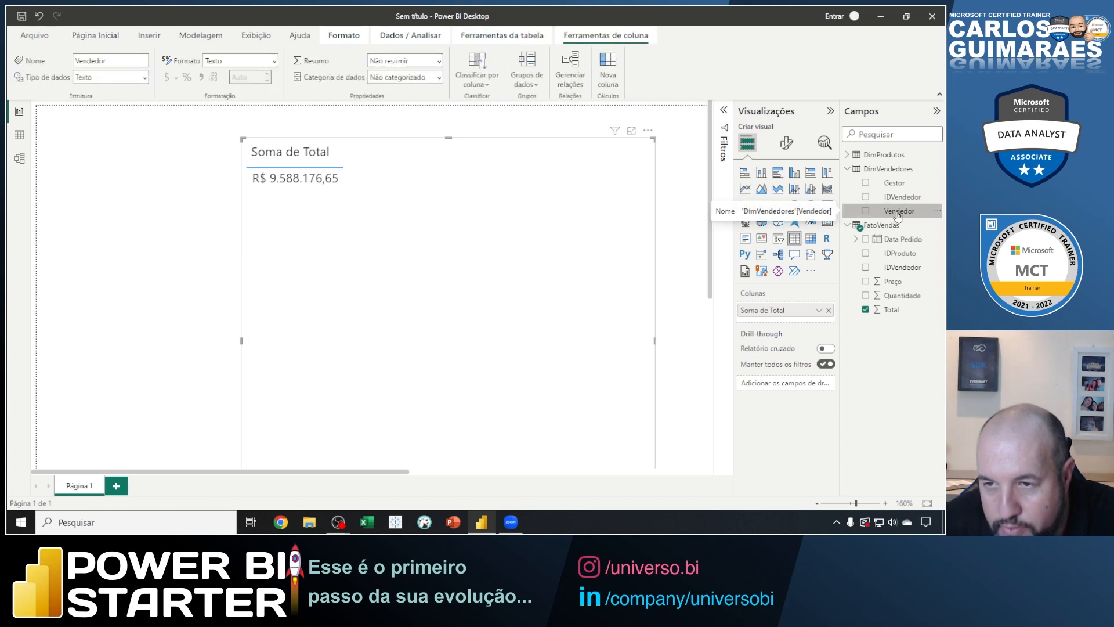
pyautogui.moveTo(897, 214); pyautogui.dragTo(810, 307)
pyautogui.moveTo(896, 215); pyautogui.dragTo(820, 307)
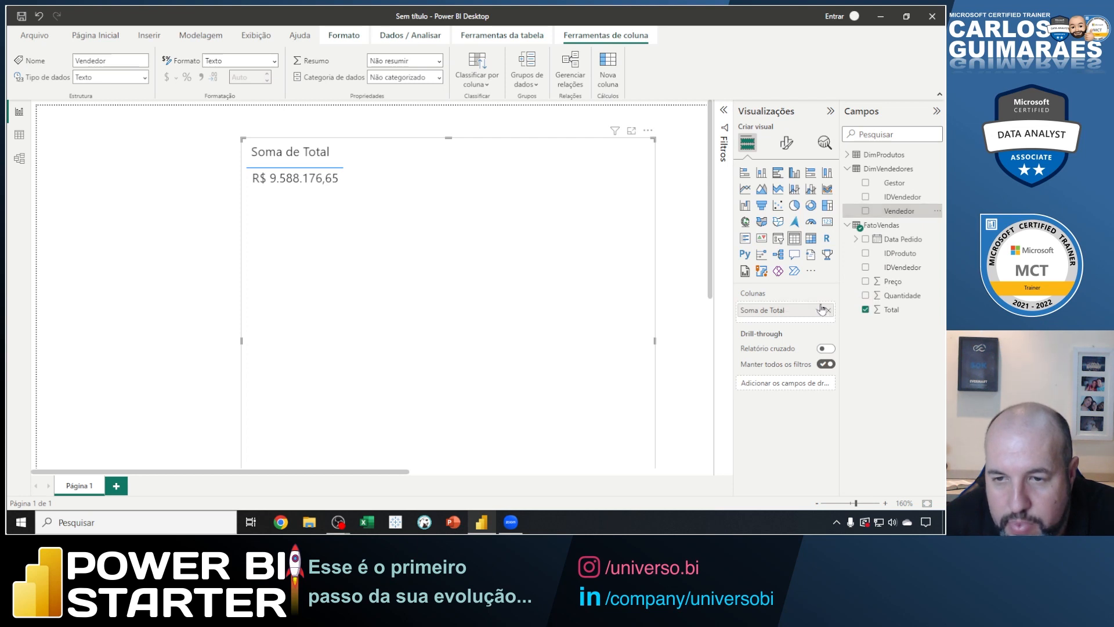
pyautogui.moveTo(886, 216); pyautogui.dragTo(811, 312)
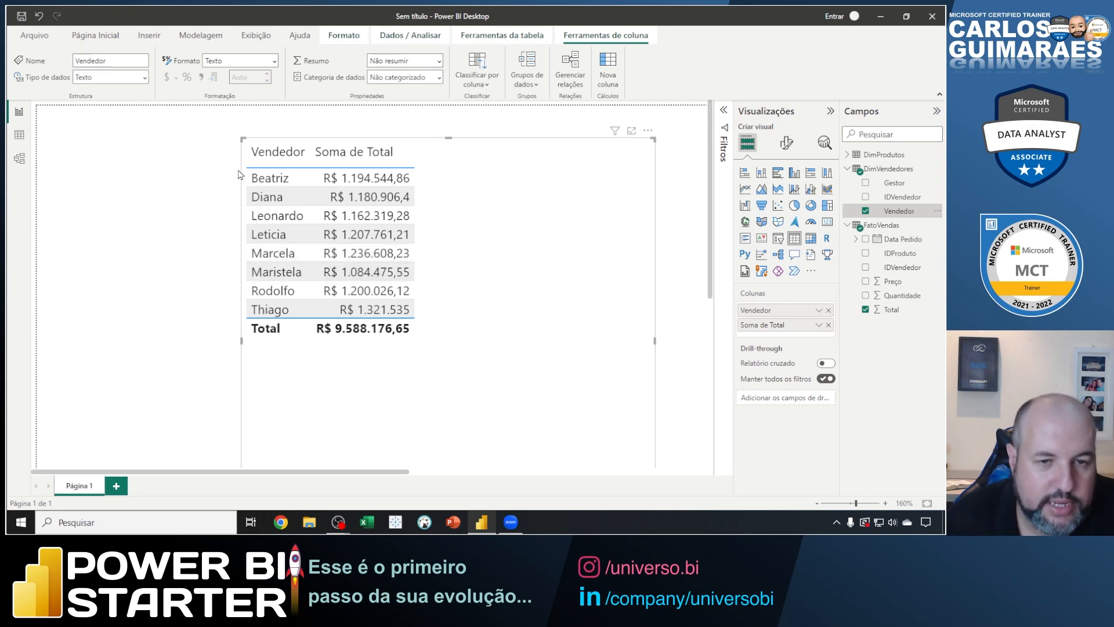
# Box the seller names in blue, draw a curved arrow from Vendedor to Soma de Total, and clear the markup.
pyautogui.hotkey('ctrl', '2')
pyautogui.moveTo(242, 166)
pyautogui.mouseDown()
pyautogui.moveTo(303, 202)
pyautogui.moveTo(311, 317)
pyautogui.mouseUp()
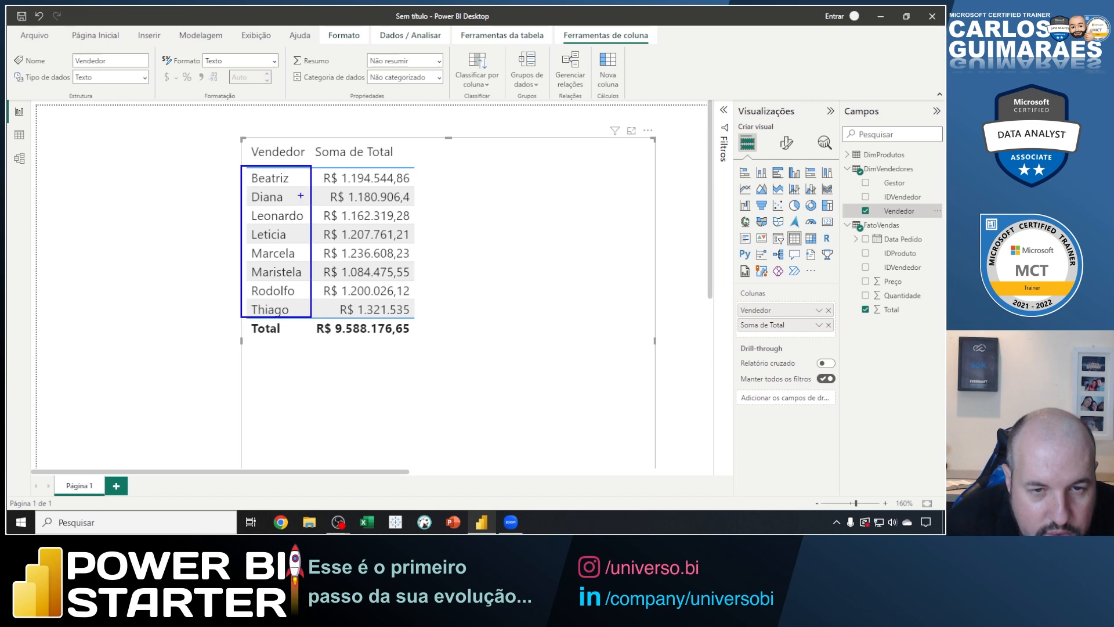
pyautogui.moveTo(281, 166)
pyautogui.mouseDown()
pyautogui.moveTo(371, 154)
pyautogui.moveTo(357, 154)
pyautogui.mouseUp()
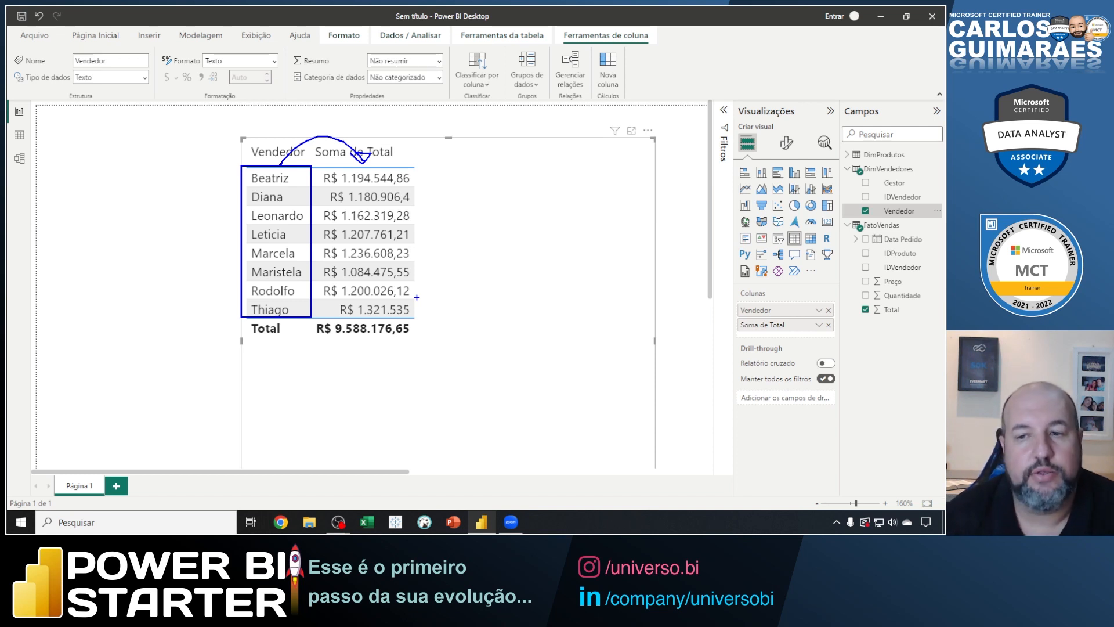
pyautogui.press('Escape')
# Show the FatoVendas rows in the data view, outline the Quantidade values in blue, and clear the outline.
pyautogui.click(19, 134)
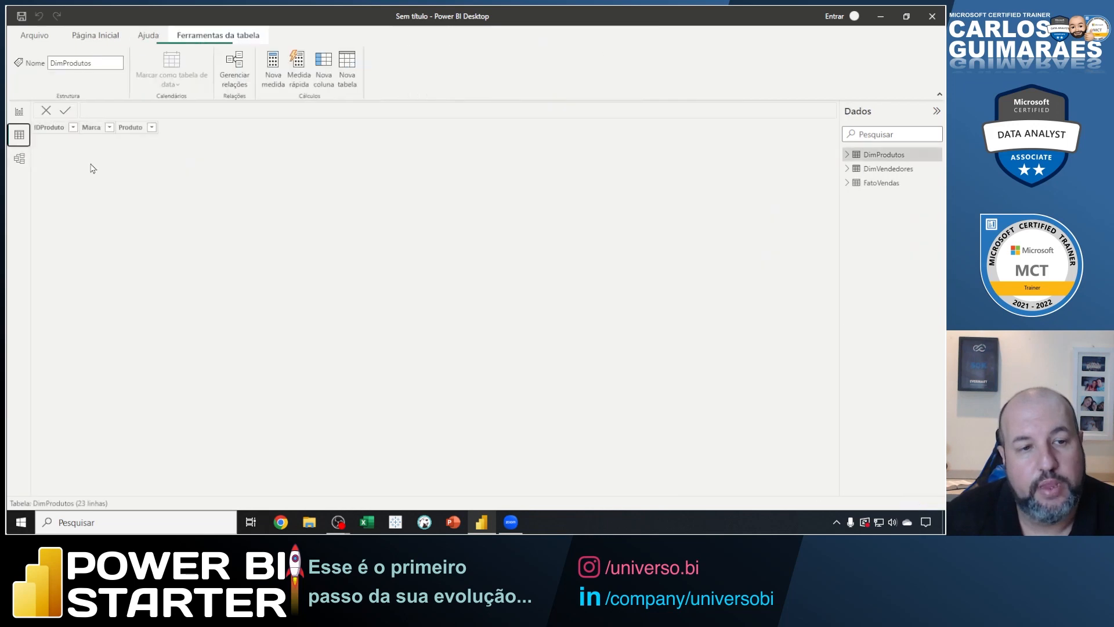
pyautogui.click(19, 158)
pyautogui.click(19, 134)
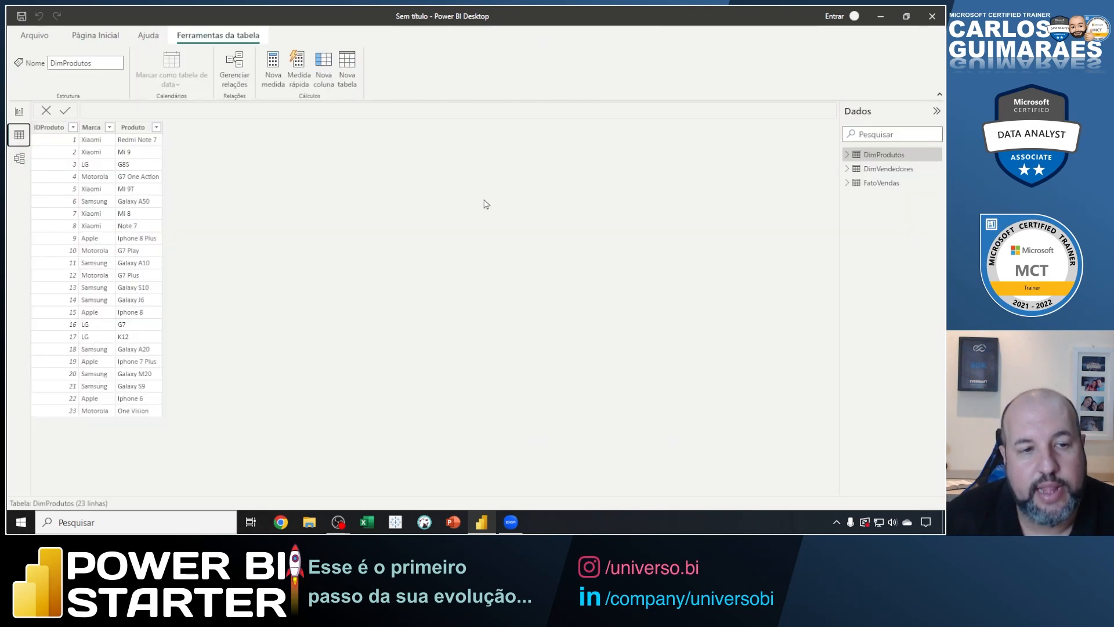
pyautogui.click(875, 183)
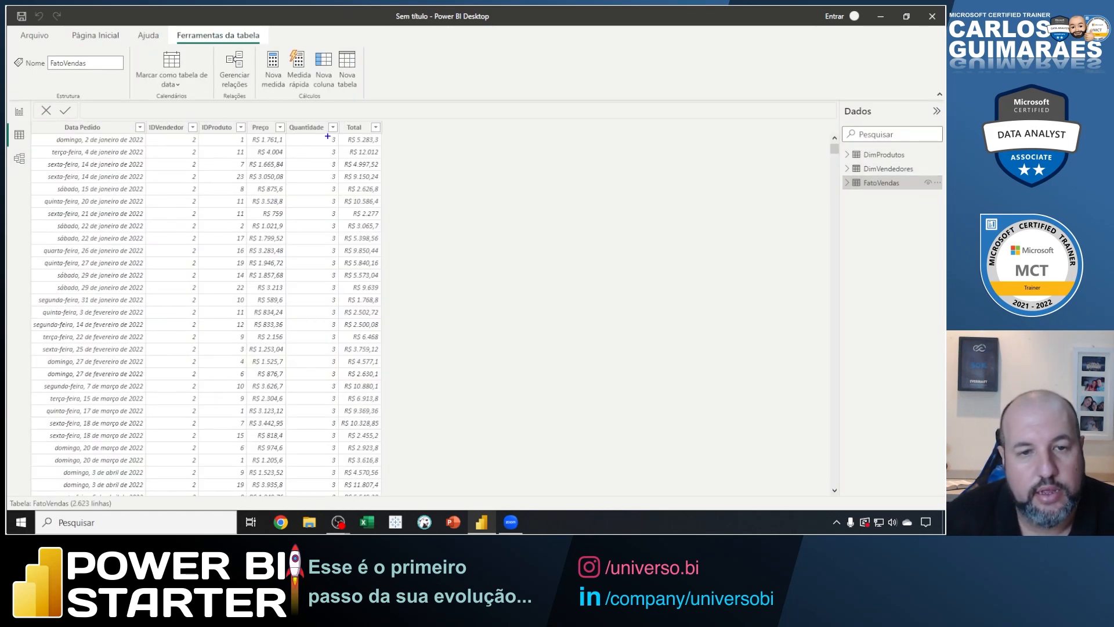
pyautogui.moveTo(325, 114)
pyautogui.mouseDown()
pyautogui.moveTo(360, 372)
pyautogui.moveTo(355, 491)
pyautogui.mouseUp()
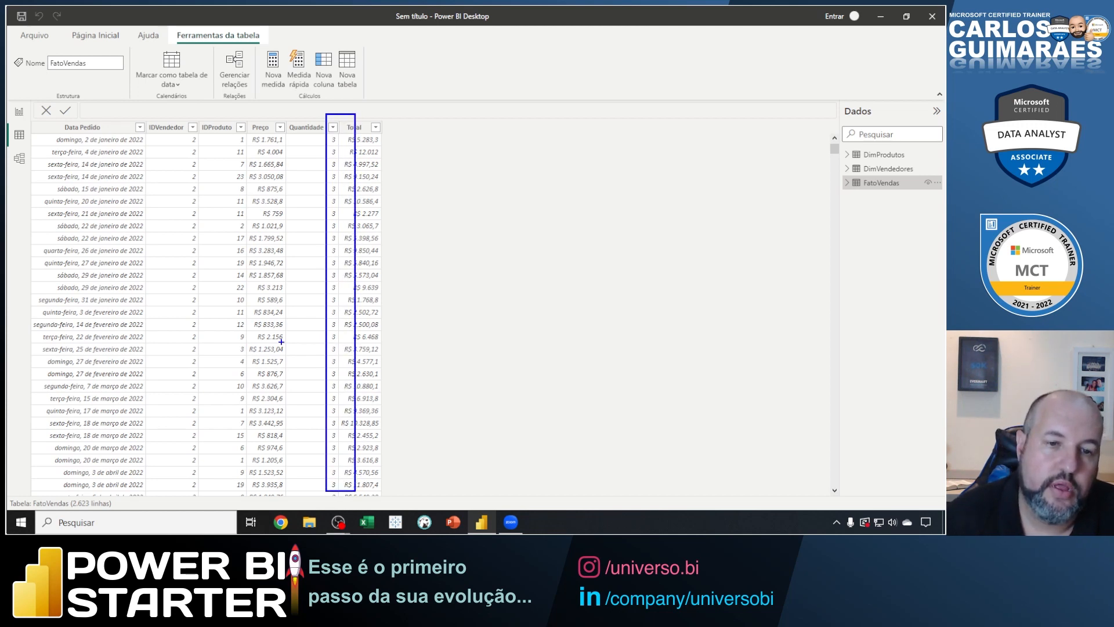
pyautogui.press('Escape')
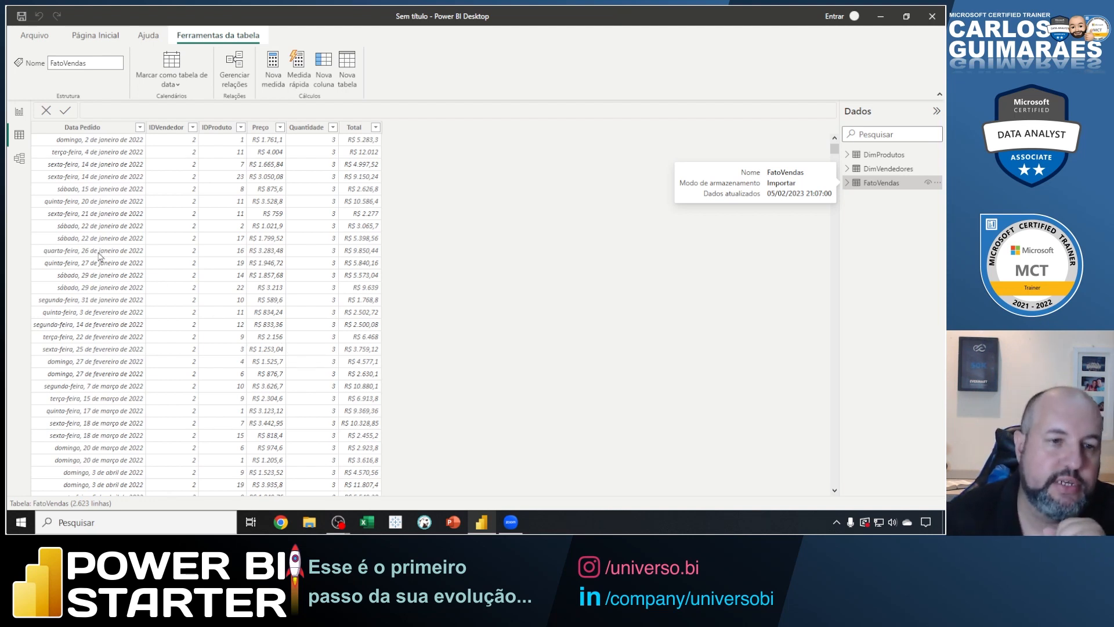
# Review the table relationships in the model view and return to the seller sales table in the report.
pyautogui.click(19, 159)
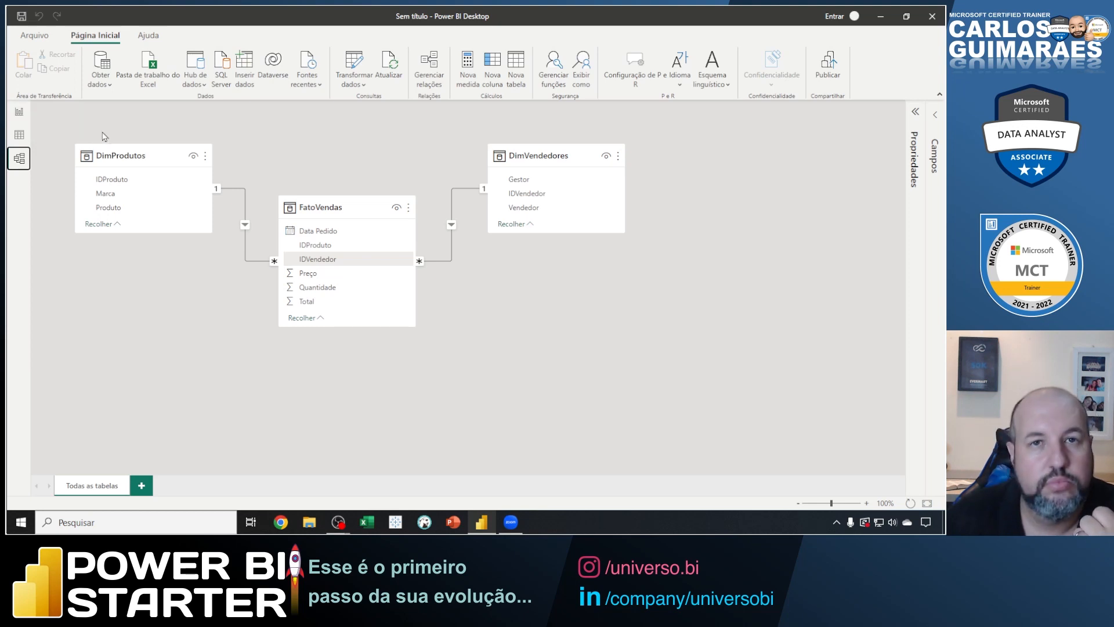
pyautogui.click(18, 113)
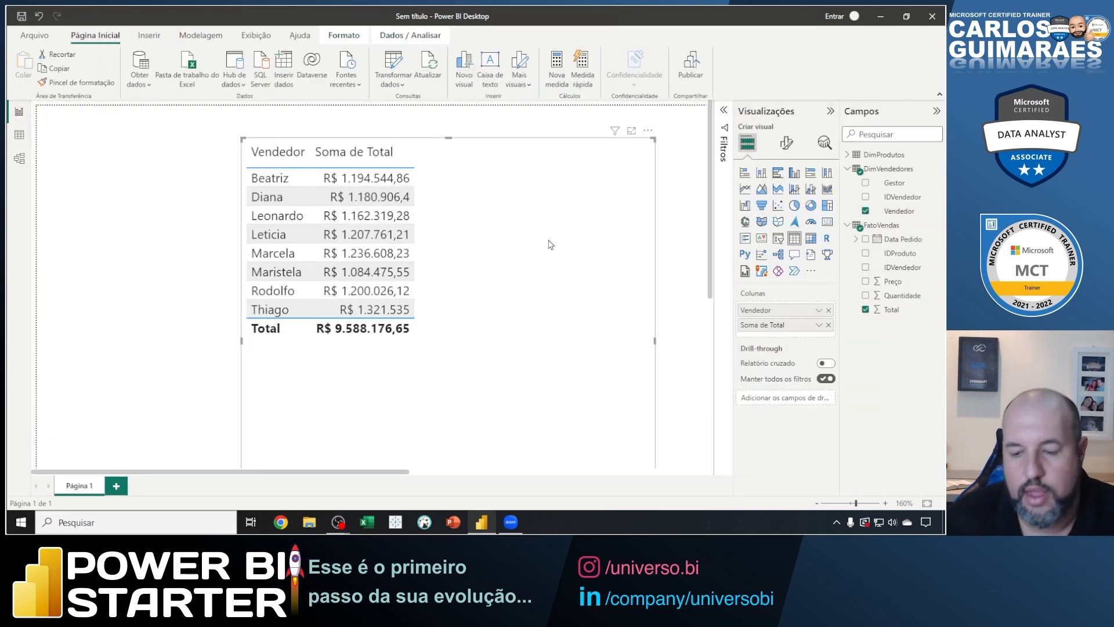
pyautogui.scroll(-5, 543, 240)
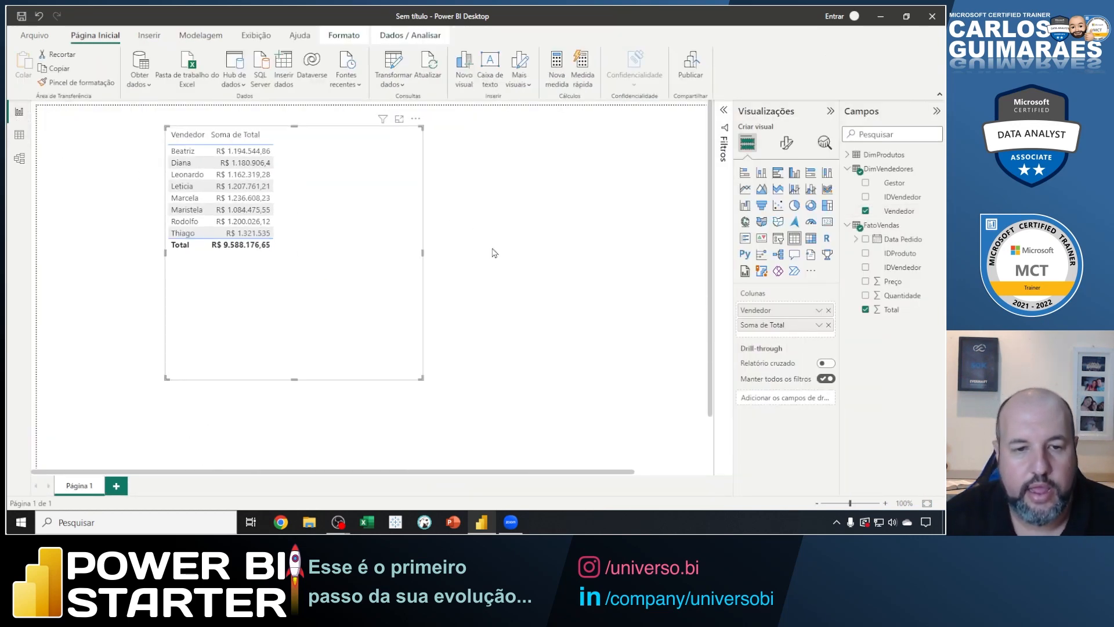
# Fit the report page to the window with Ajustar à página and delete the seller sales table.
pyautogui.scroll(-3, 494, 253)
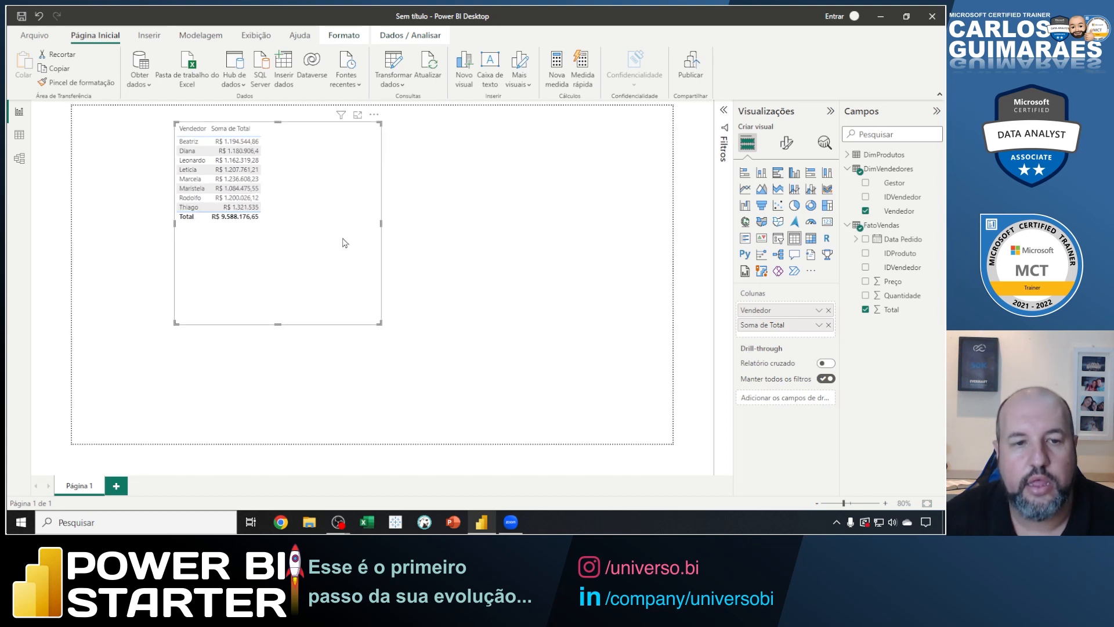
pyautogui.scroll(1, 344, 241)
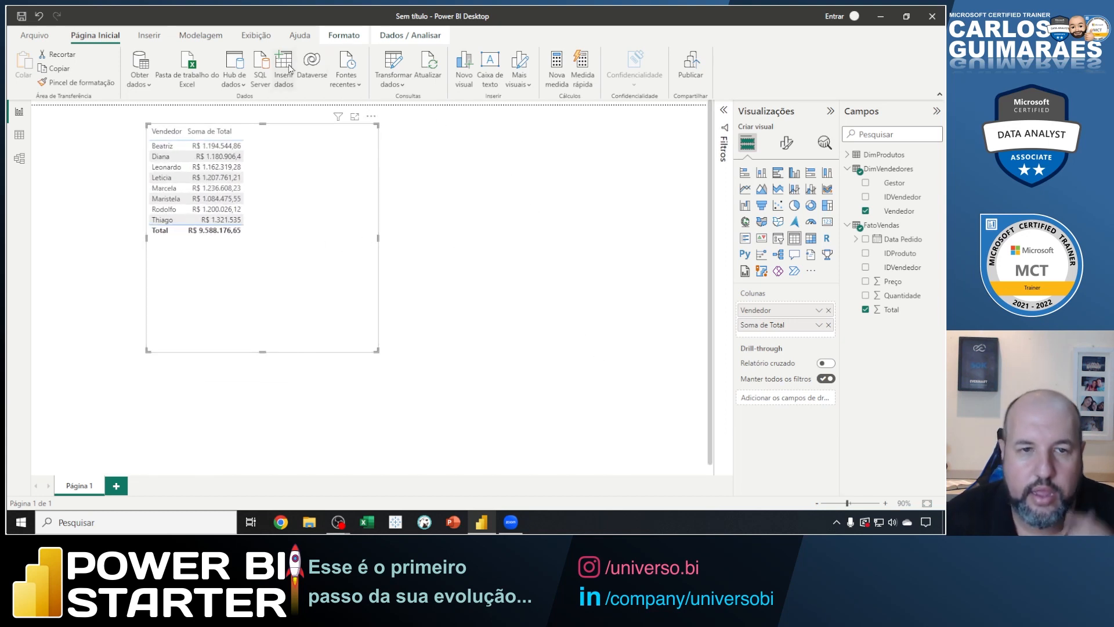
pyautogui.click(266, 39)
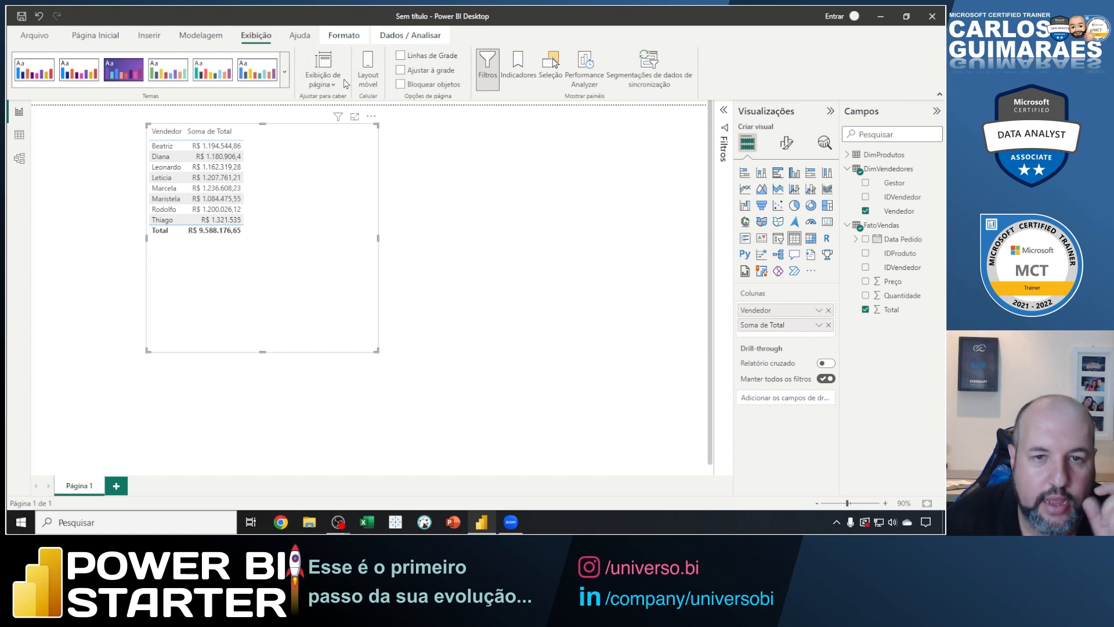
pyautogui.click(322, 78)
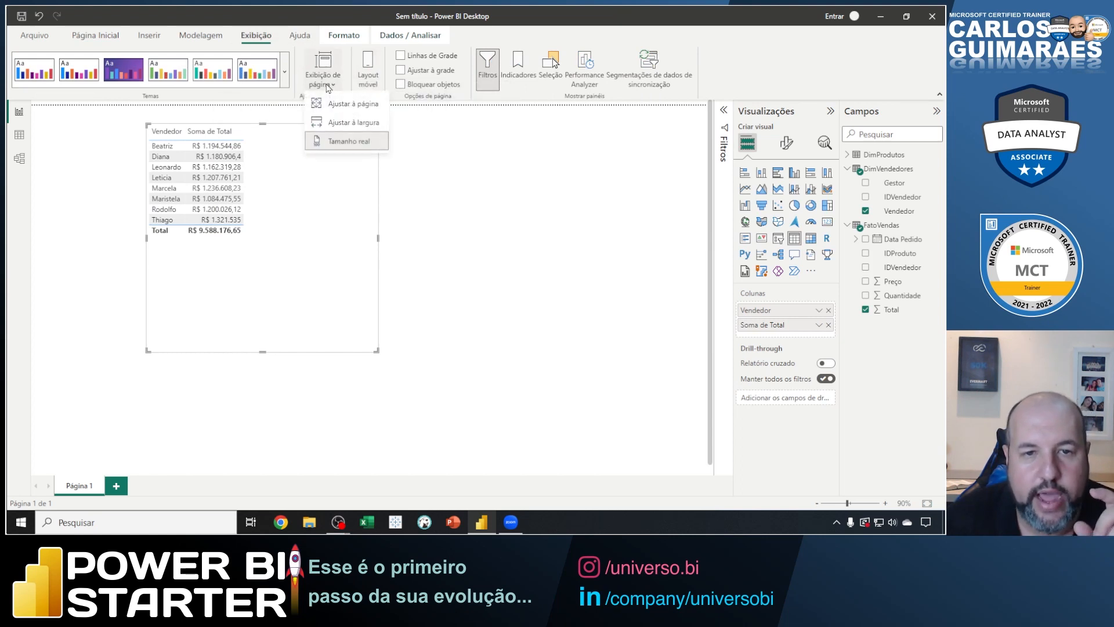
pyautogui.click(351, 110)
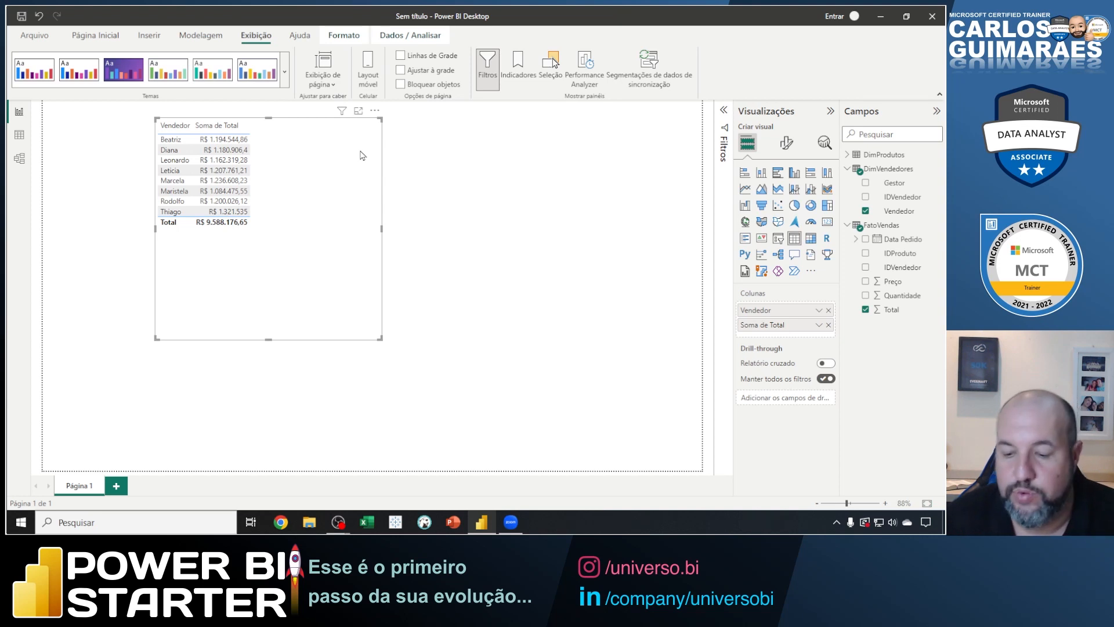
pyautogui.press('Delete')
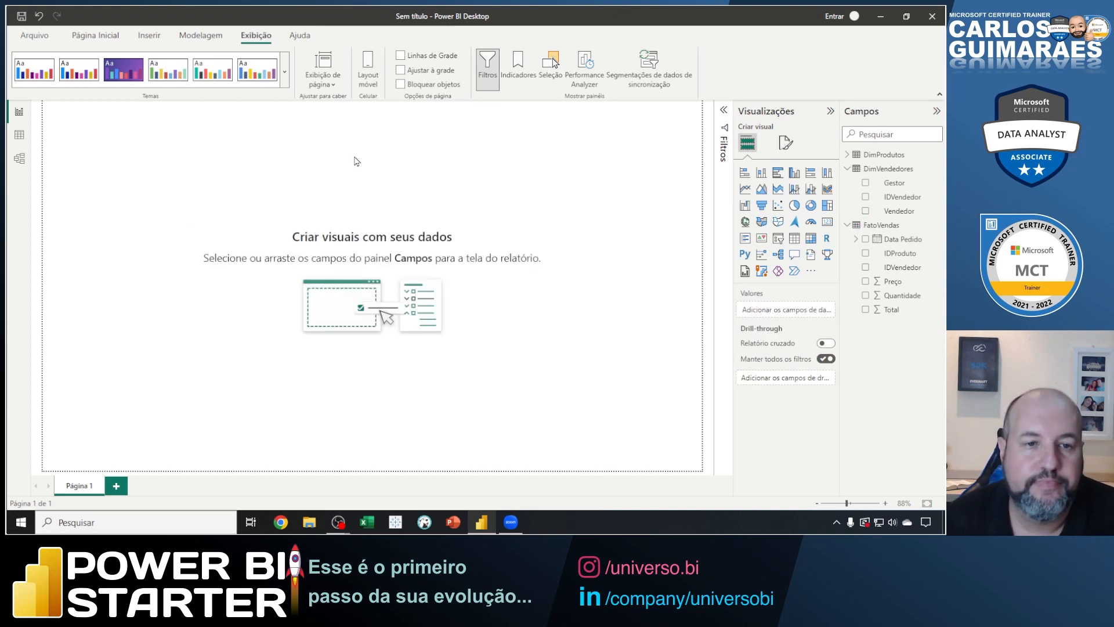
# Outline the tables in the model view, point a blue arrow at the report view switch, and clear the markup.
pyautogui.click(21, 159)
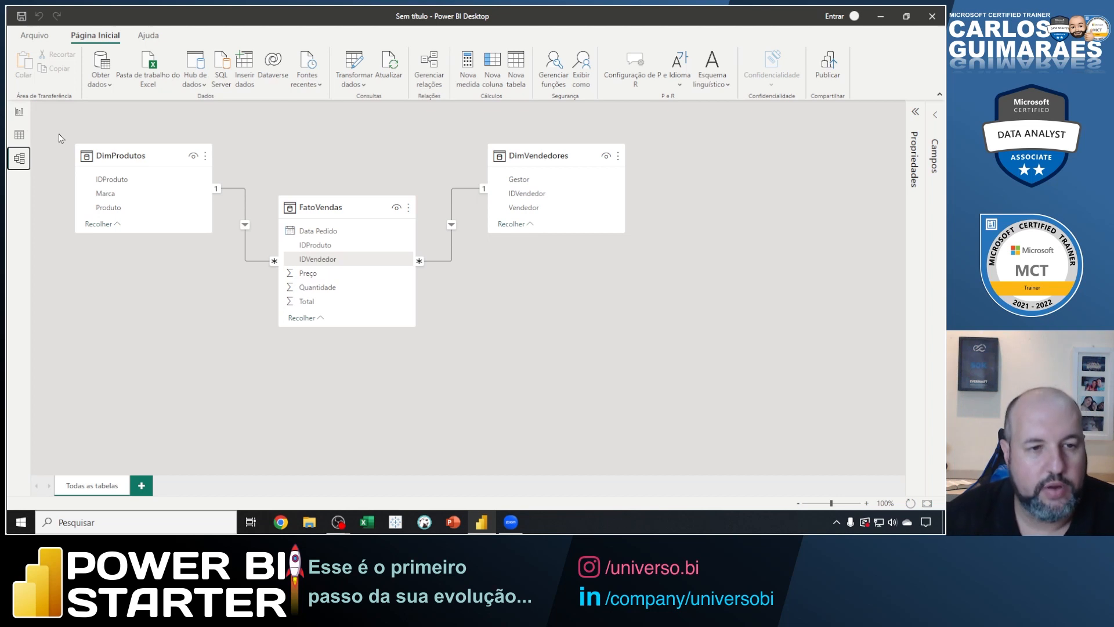
pyautogui.moveTo(59, 130); pyautogui.dragTo(639, 352)
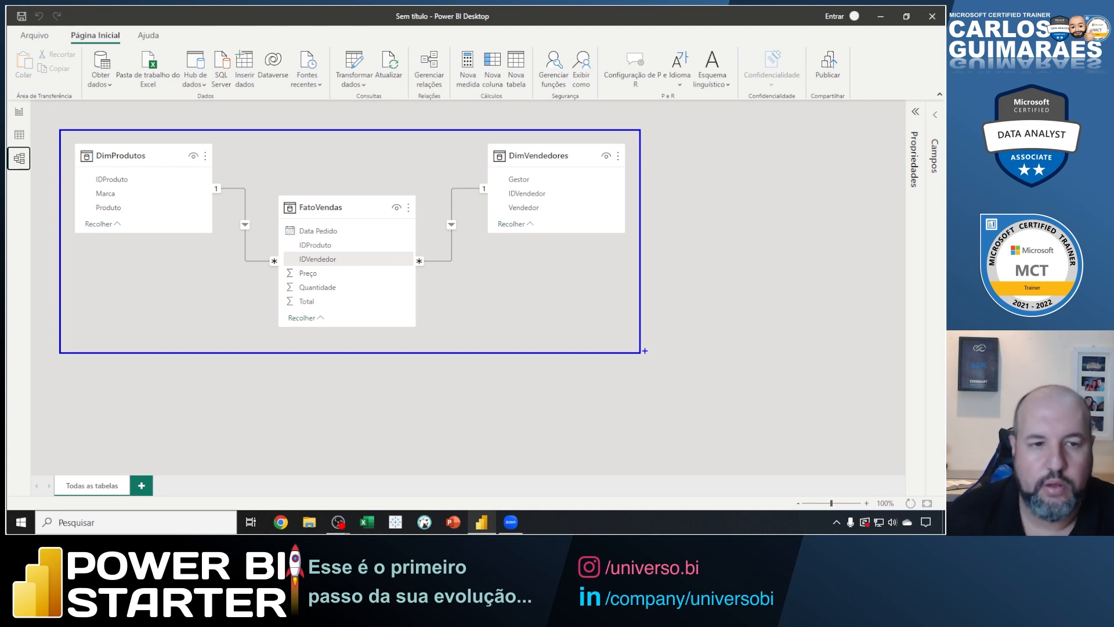
pyautogui.click(20, 115)
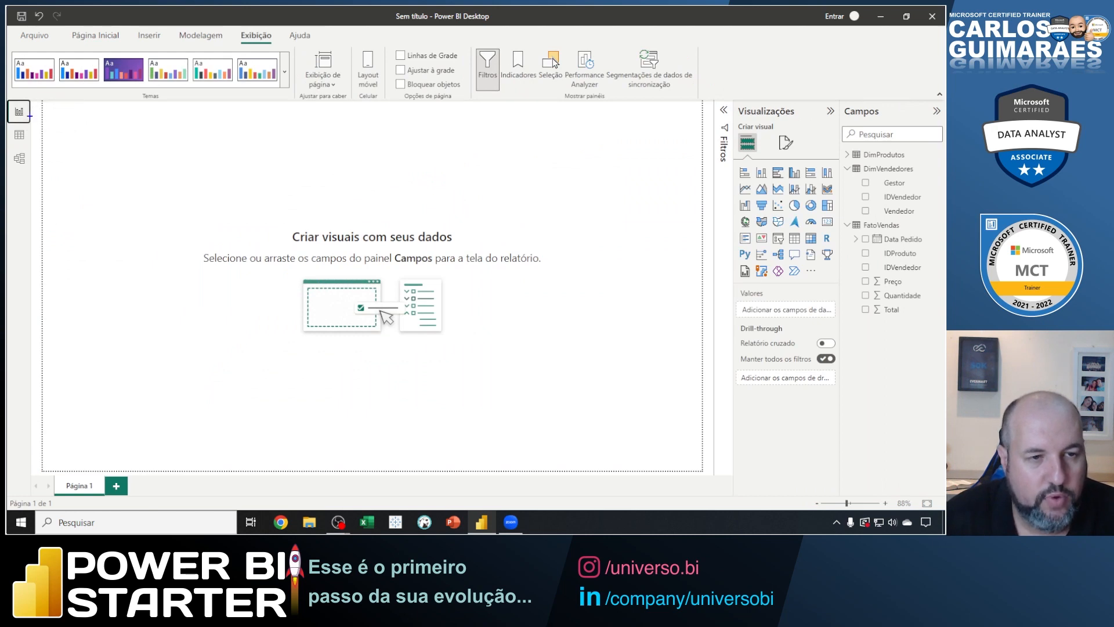
pyautogui.moveTo(29, 116); pyautogui.dragTo(137, 172)
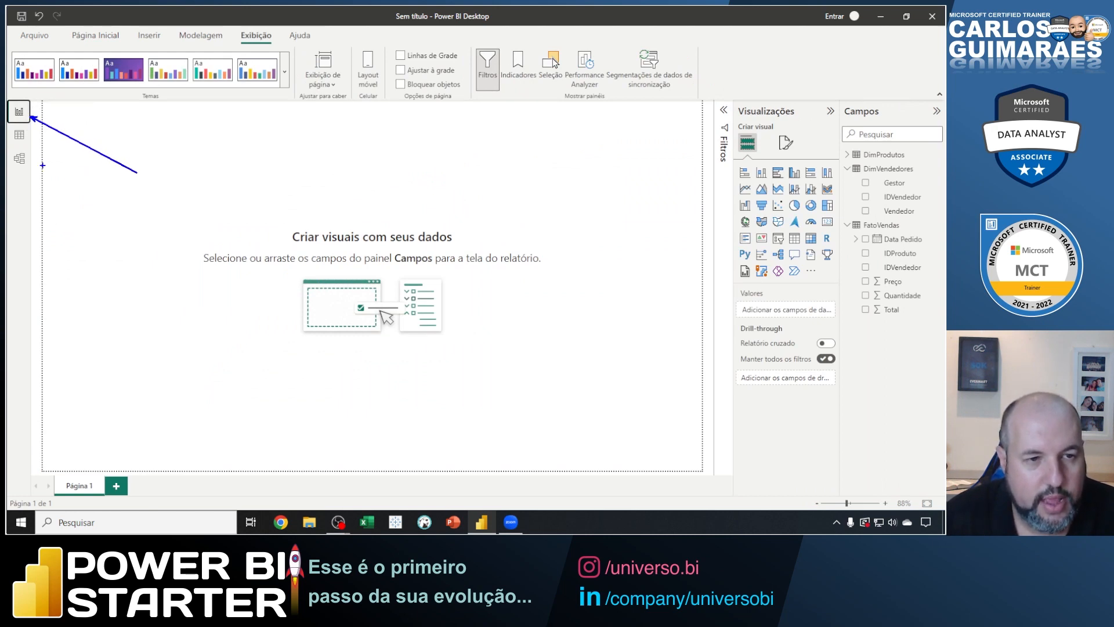
pyautogui.press('Escape')
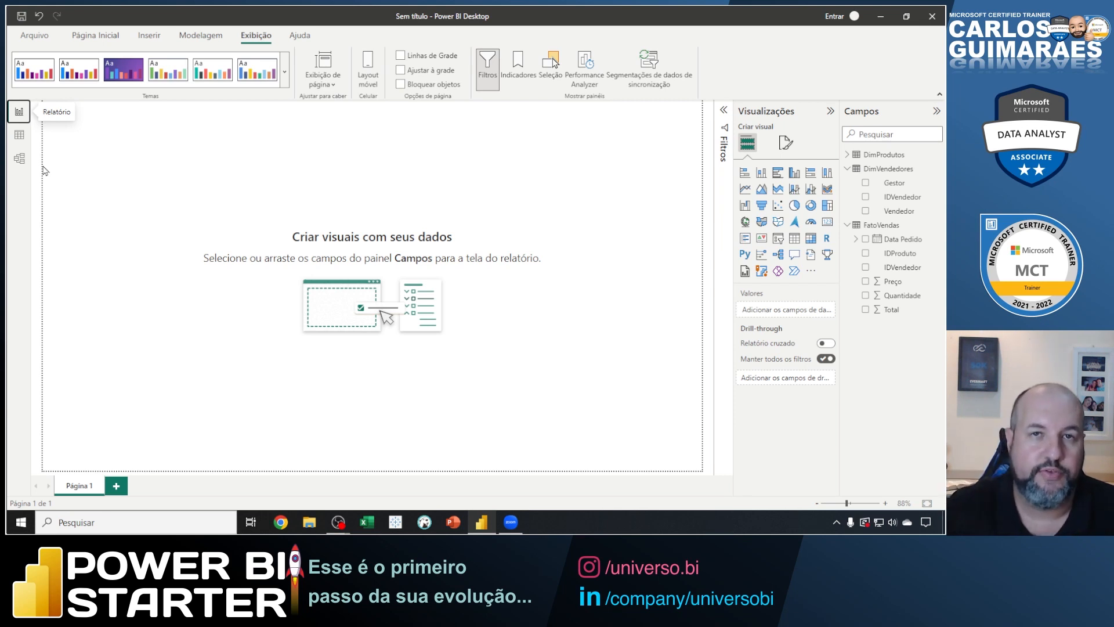
# Box the three tables of the model view in blue and caption the box "Modelo Star Schema (estrela)".
pyautogui.click(20, 158)
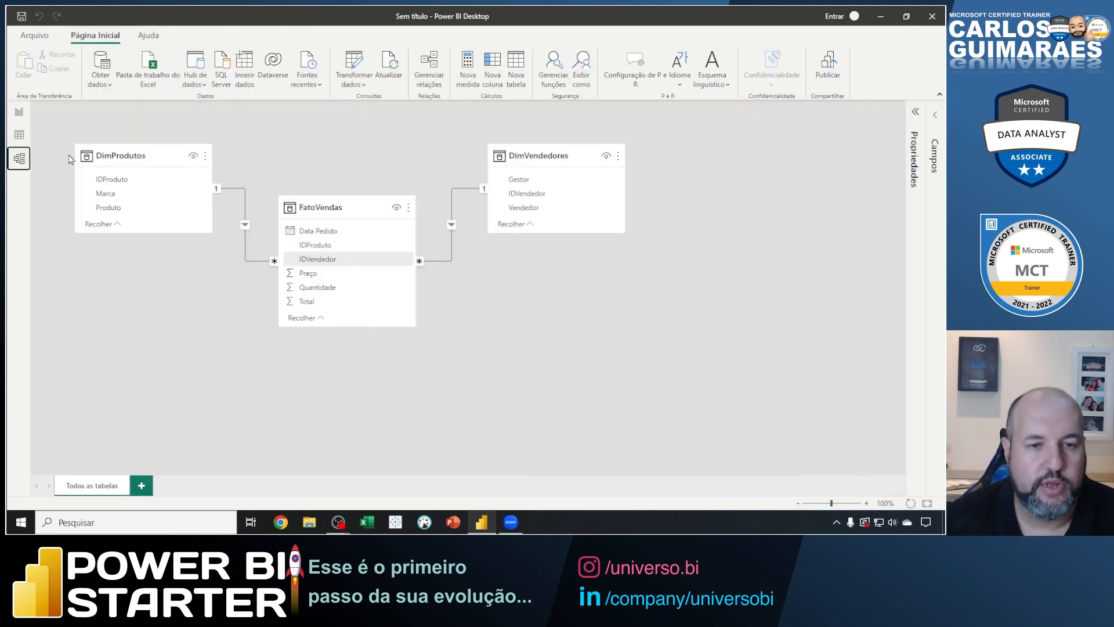
pyautogui.moveTo(59, 120); pyautogui.dragTo(654, 362)
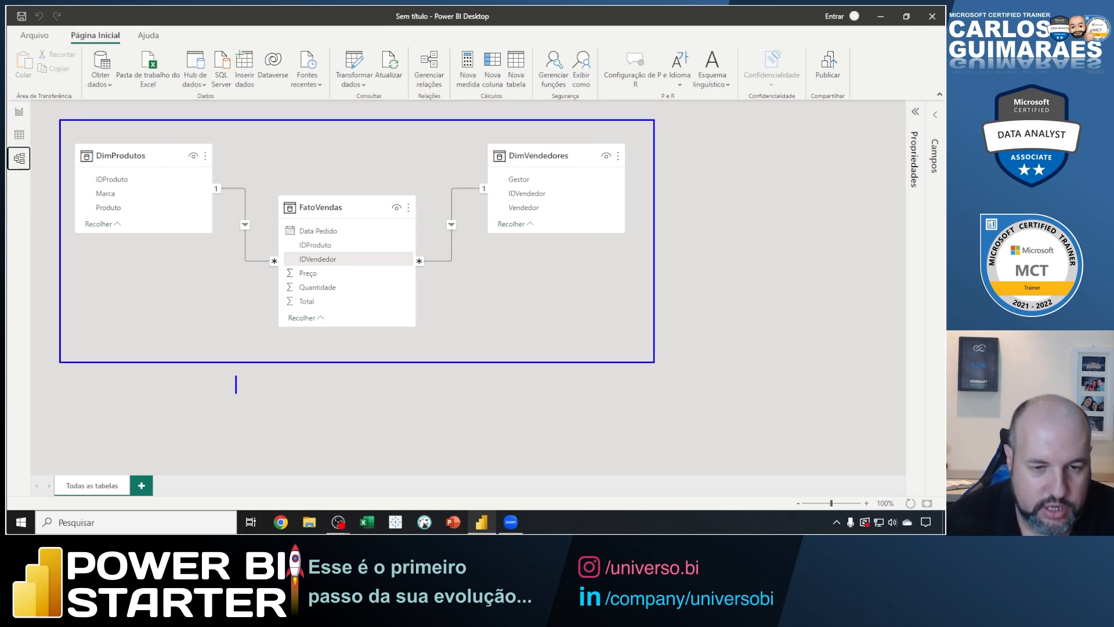
pyautogui.write('Modelo St')
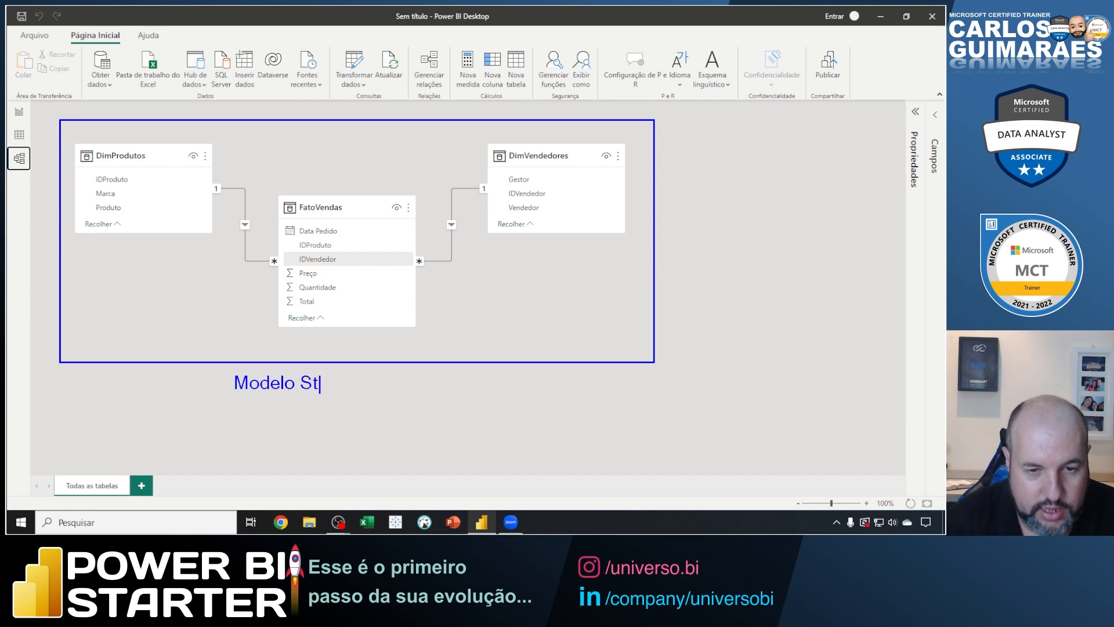
pyautogui.write('ar Sche')
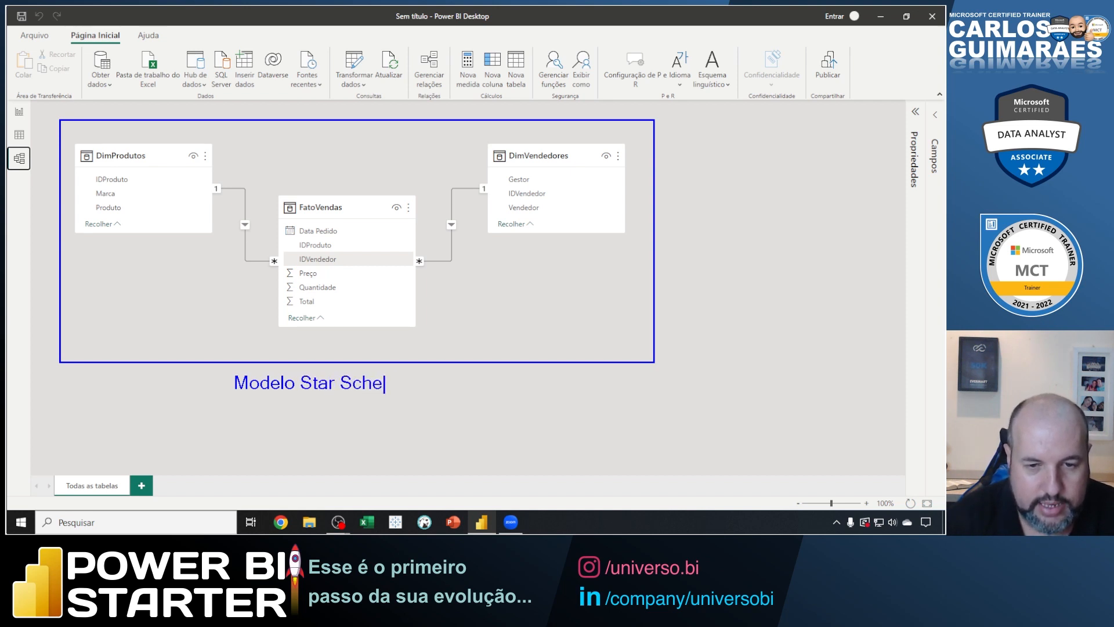
pyautogui.write('ma (extre')
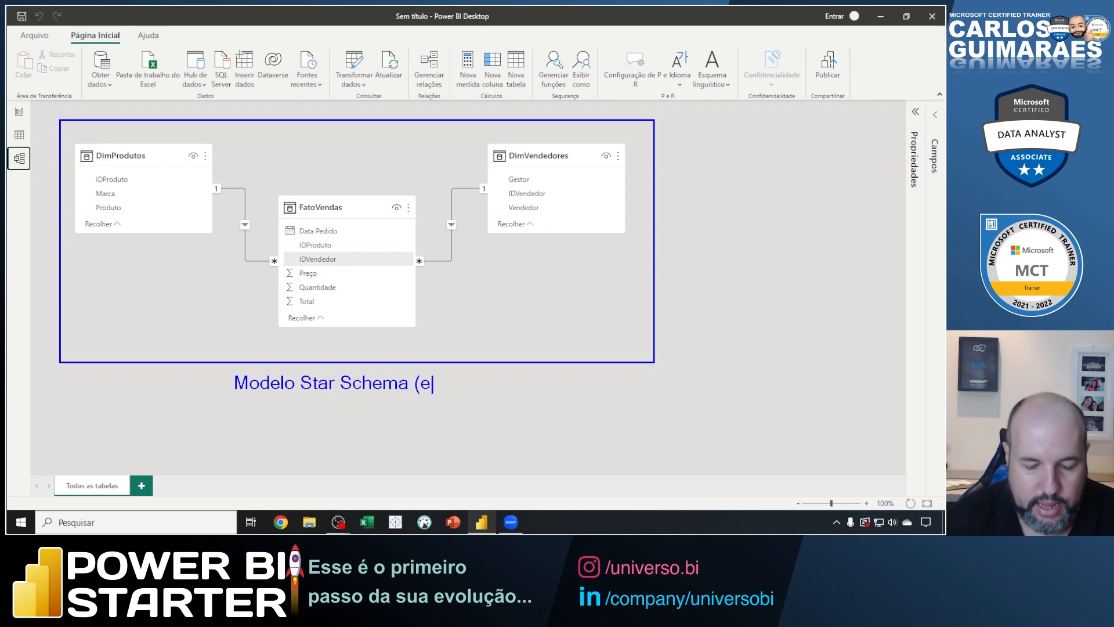
pyautogui.press('BackSpace')
pyautogui.press('BackSpace')
pyautogui.press('BackSpace')
pyautogui.press('BackSpace')
pyautogui.write('strela)')
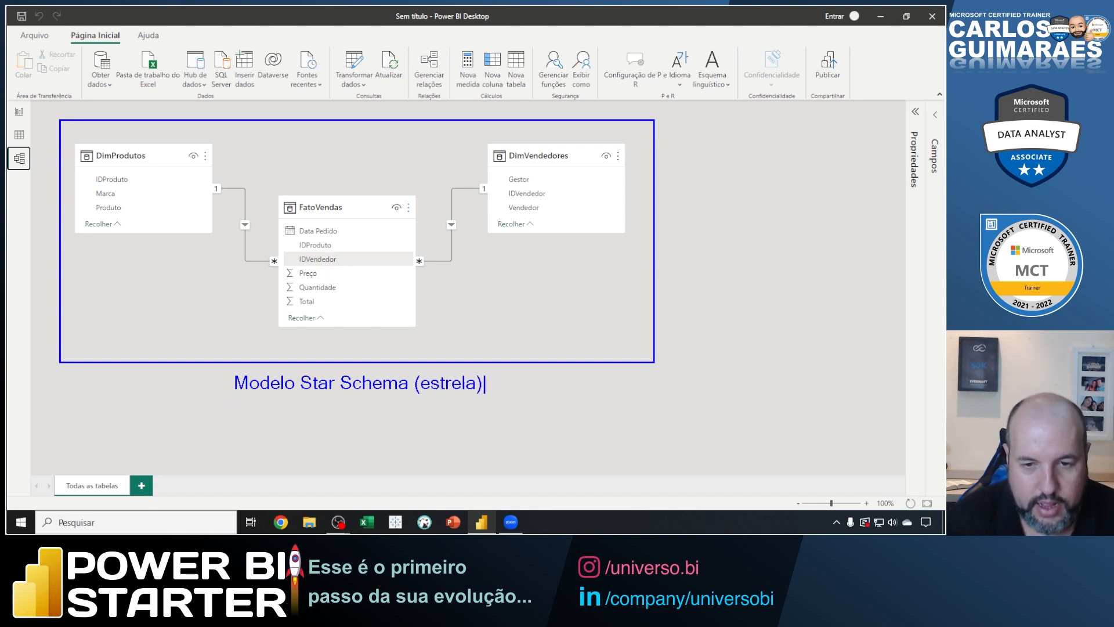
# Add a second caption line reading "tem tabelas fato ligadas diretamente a tabelas dimensao.".
pyautogui.press('Return')
pyautogui.write('tem t')
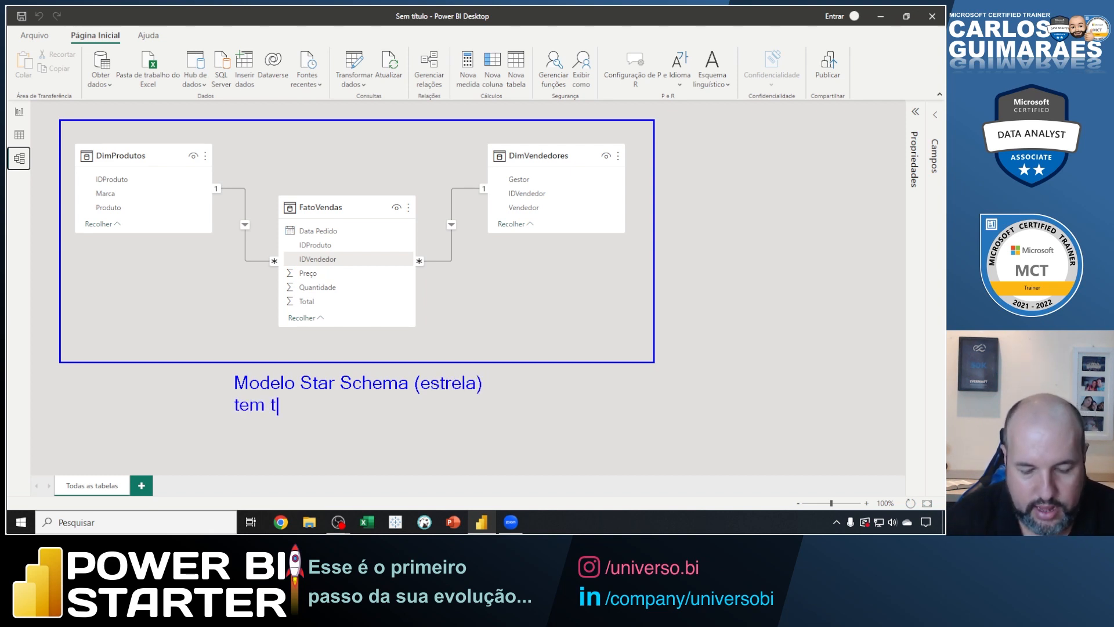
pyautogui.write('abelas fa')
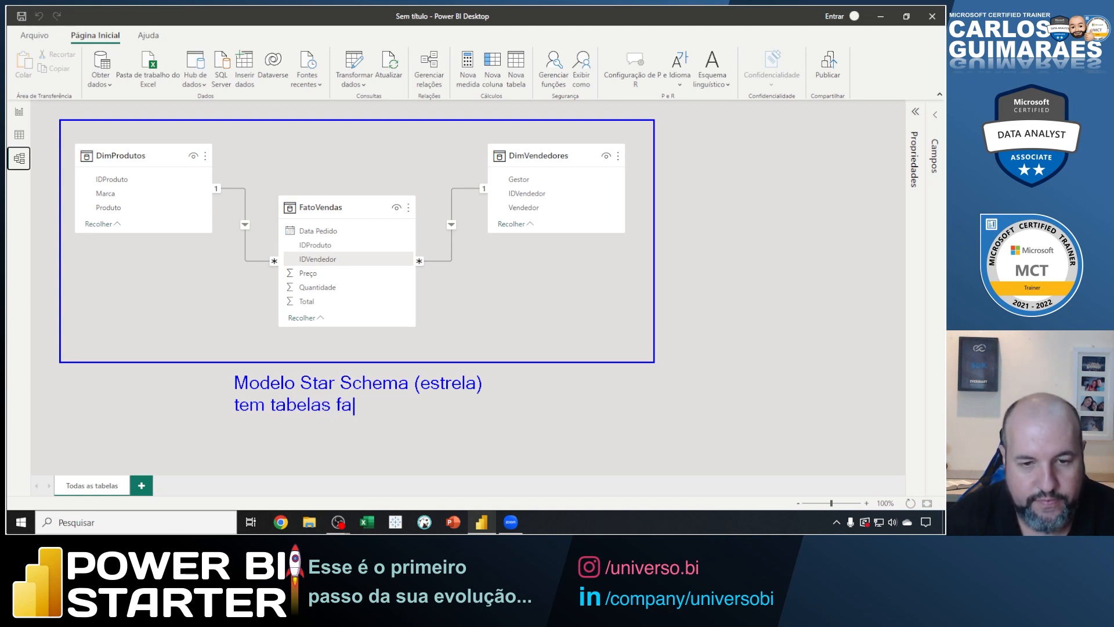
pyautogui.write('to ligadas')
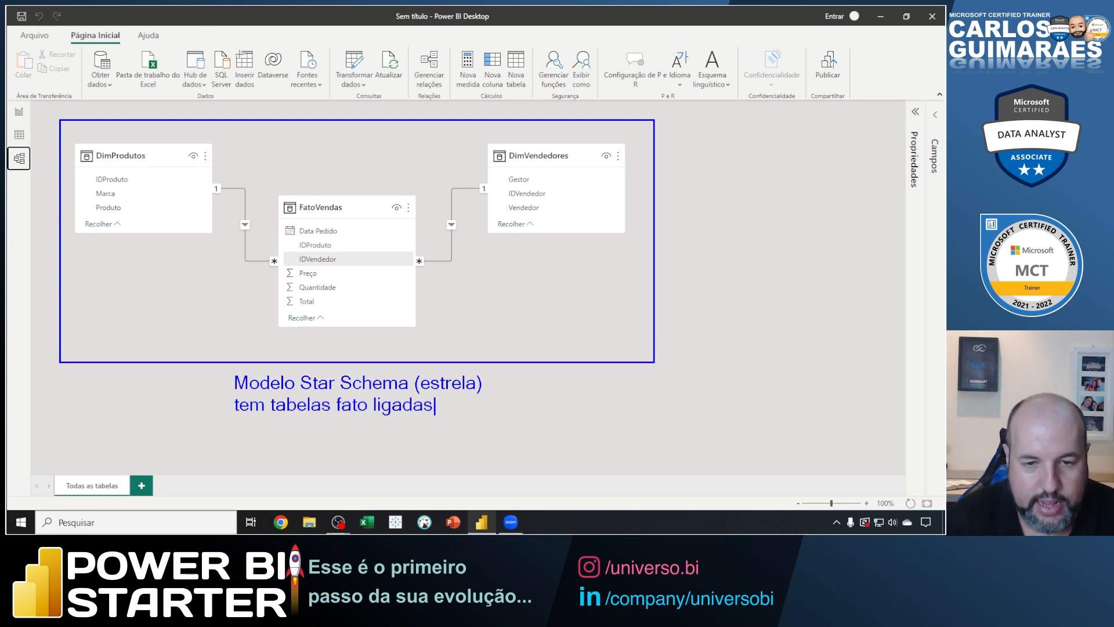
pyautogui.write(' diretamente a tabelasd')
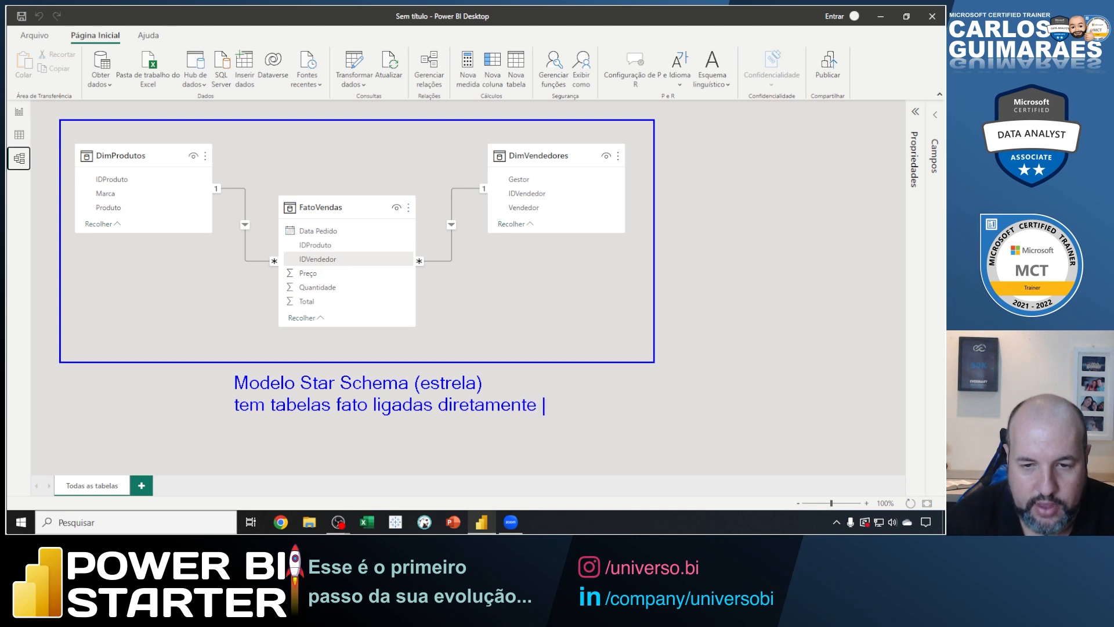
pyautogui.press('BackSpace')
pyautogui.press('BackSpace')
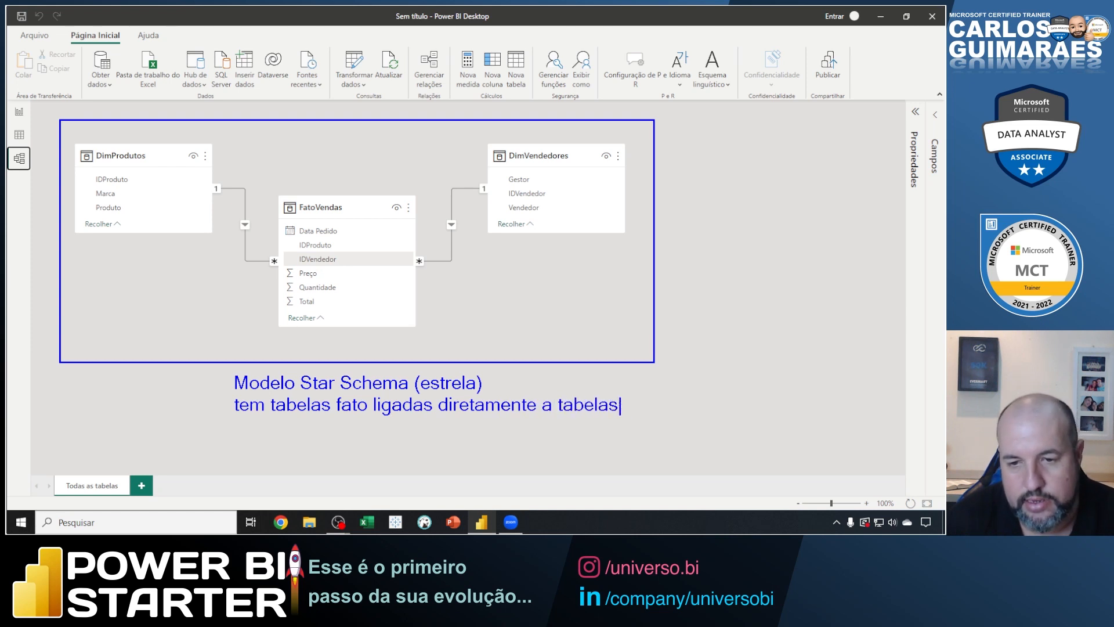
pyautogui.write('dimensao.')
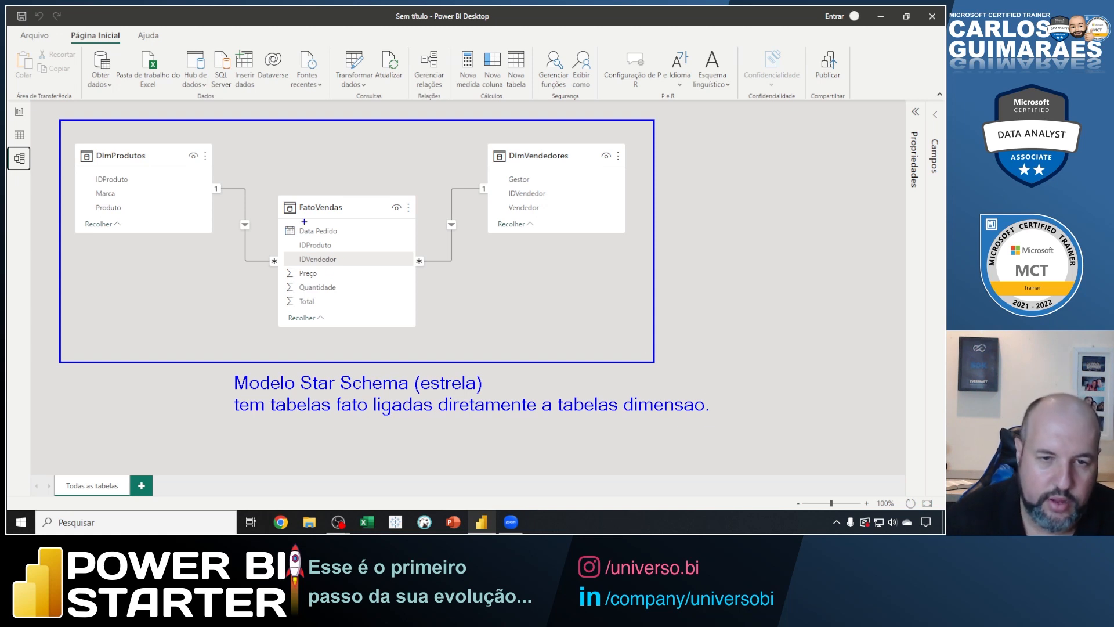
# Outline FatoVendas in blue, link it with lines to DimVendedores and DimProdutos, and underline "Star Schema" in the caption.
pyautogui.moveTo(279, 195)
pyautogui.mouseDown()
pyautogui.moveTo(284, 230)
pyautogui.moveTo(424, 331)
pyautogui.moveTo(414, 328)
pyautogui.mouseUp()
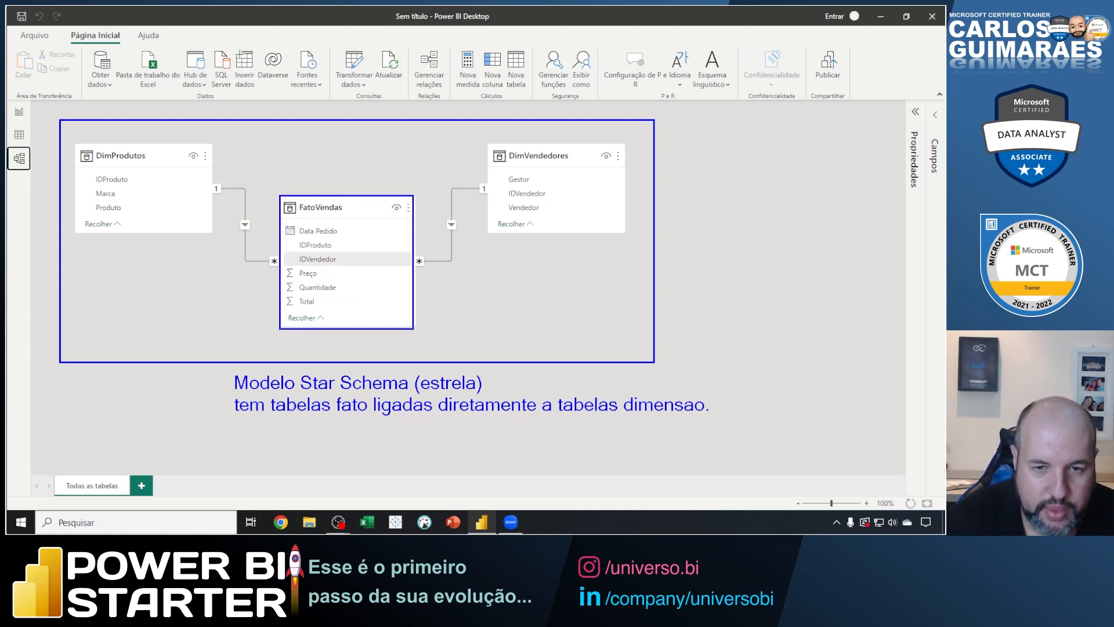
pyautogui.moveTo(410, 273); pyautogui.dragTo(500, 175)
pyautogui.moveTo(288, 268); pyautogui.dragTo(191, 195)
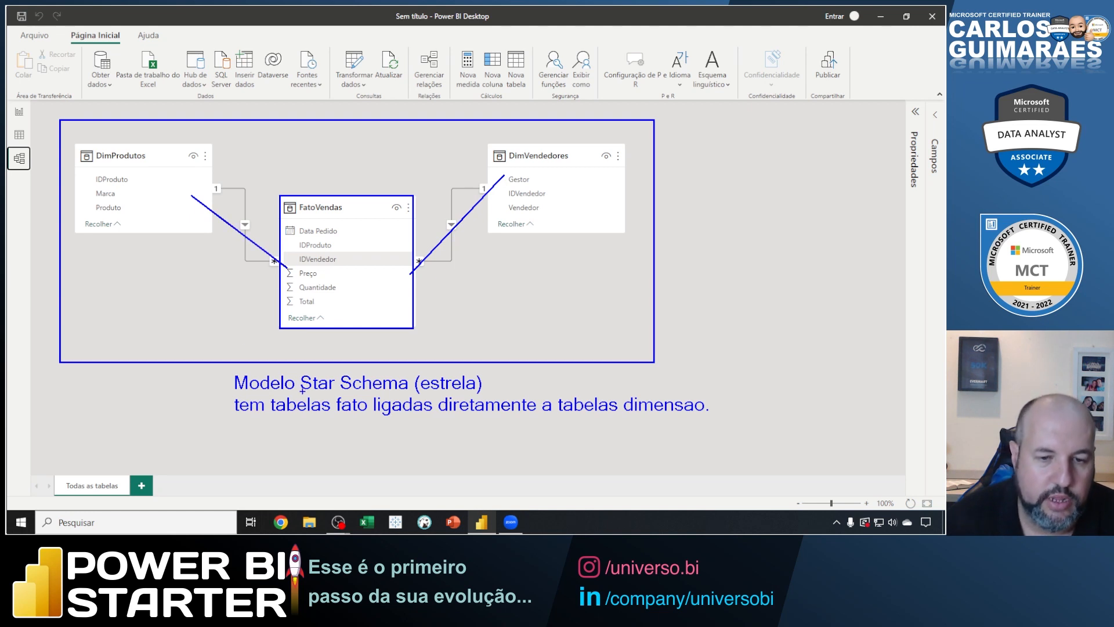
pyautogui.moveTo(300, 394); pyautogui.dragTo(418, 394)
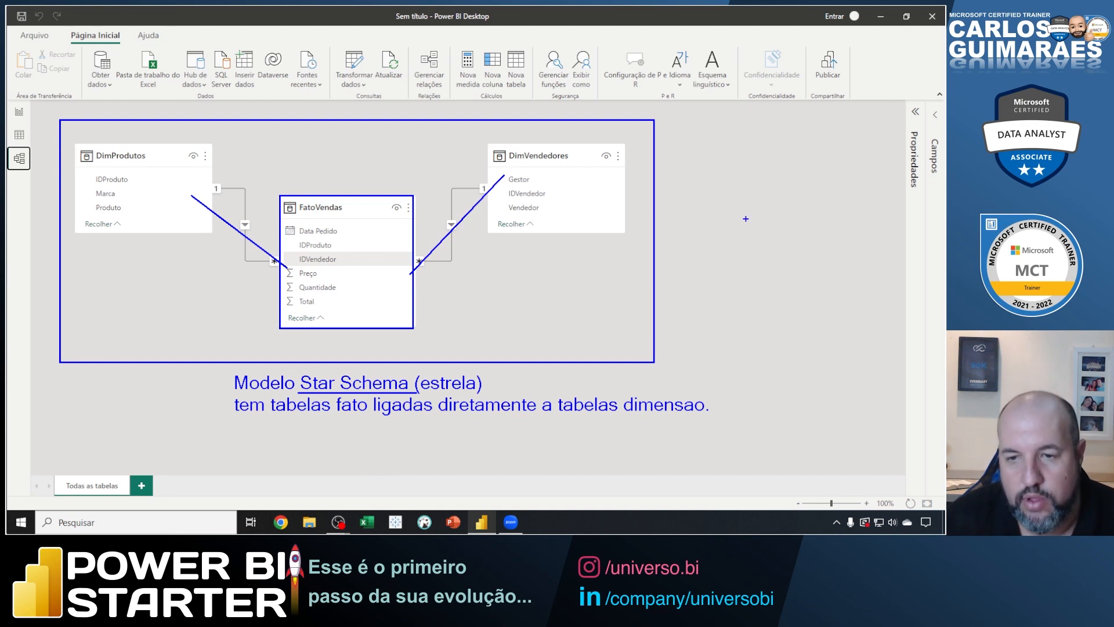
# Draw a box labelled "D" beside the star schema frame and connect it to a second box labelled "d".
pyautogui.moveTo(678, 134); pyautogui.dragTo(735, 204)
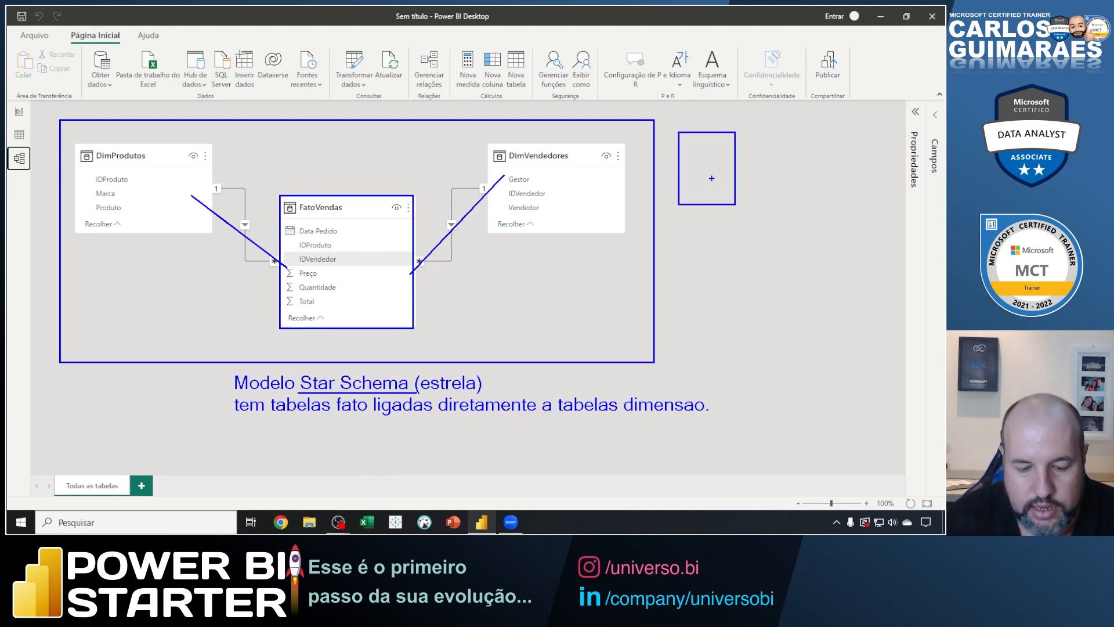
pyautogui.press('t')
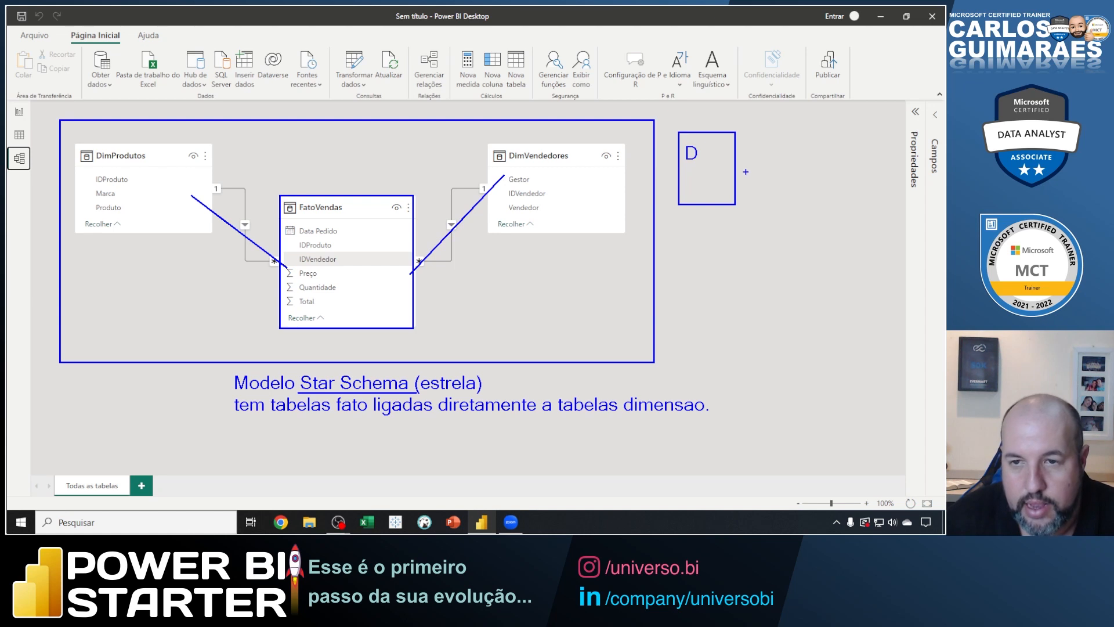
pyautogui.moveTo(736, 170); pyautogui.dragTo(834, 304)
pyautogui.write('t')
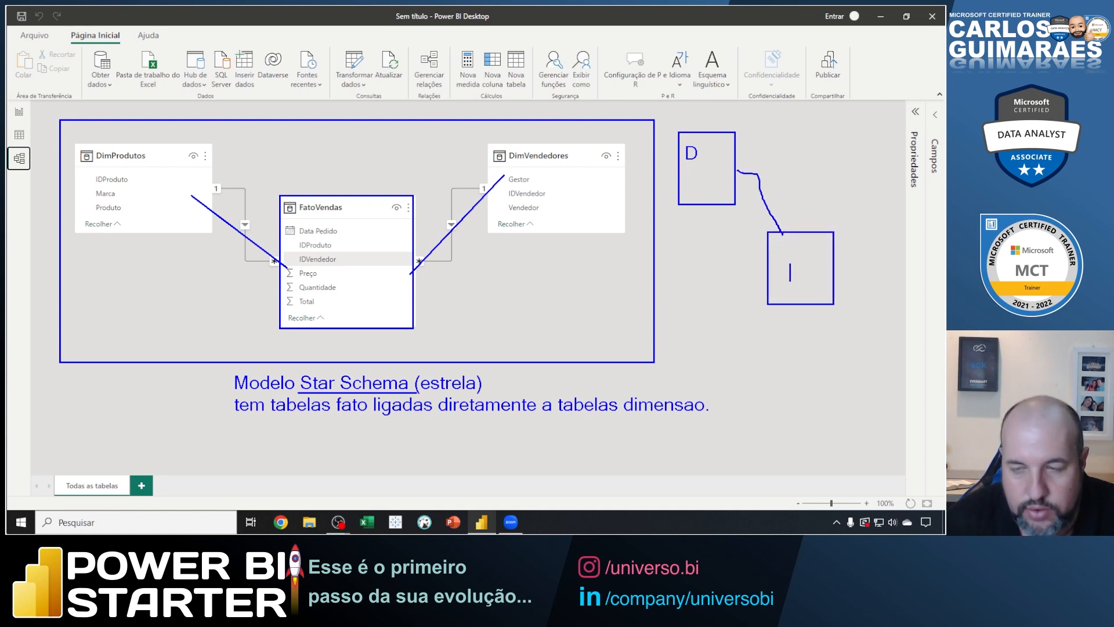
pyautogui.write('d')
pyautogui.press('Escape')
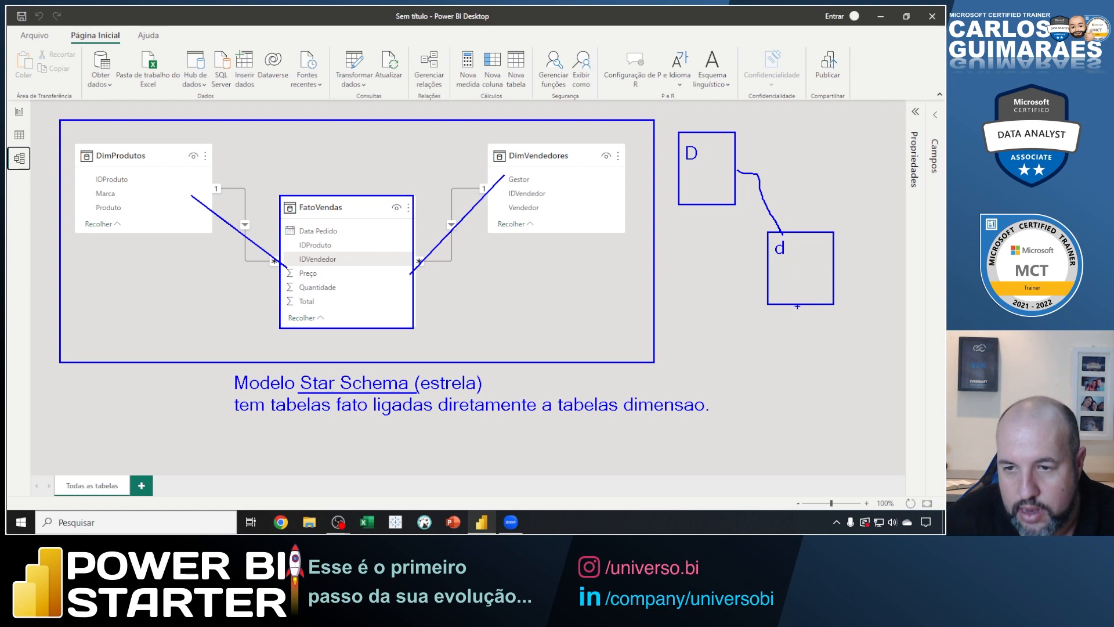
# Draw a line from the "d" box to a third box below it and label that box "f".
pyautogui.moveTo(800, 307)
pyautogui.mouseDown()
pyautogui.moveTo(864, 407)
pyautogui.moveTo(893, 420)
pyautogui.mouseUp()
pyautogui.write('t')
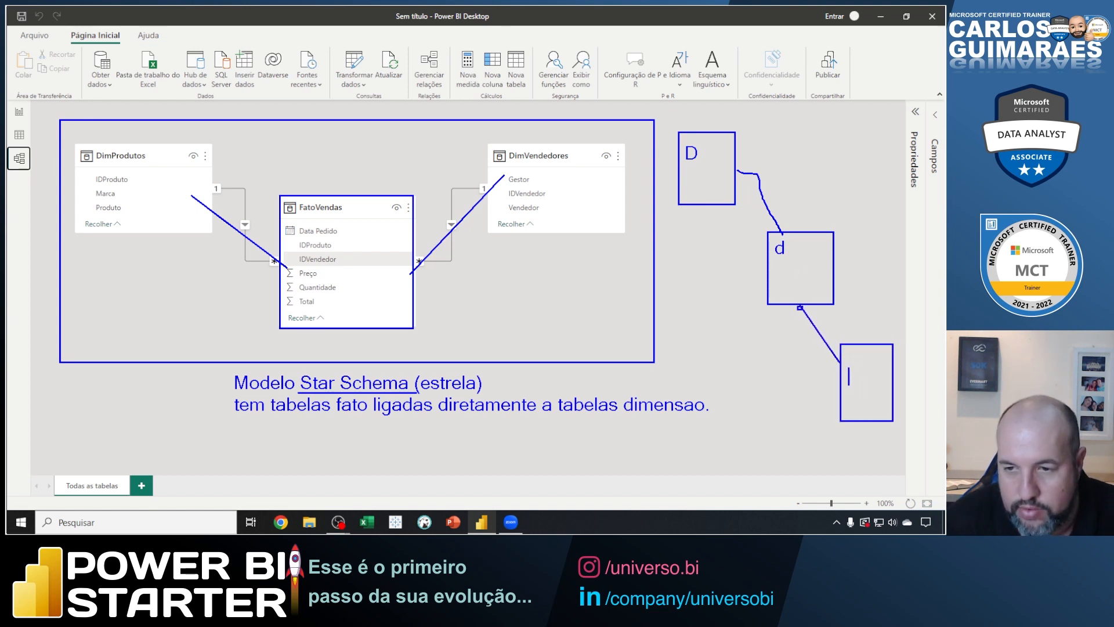
pyautogui.write('f')
pyautogui.press('Escape')
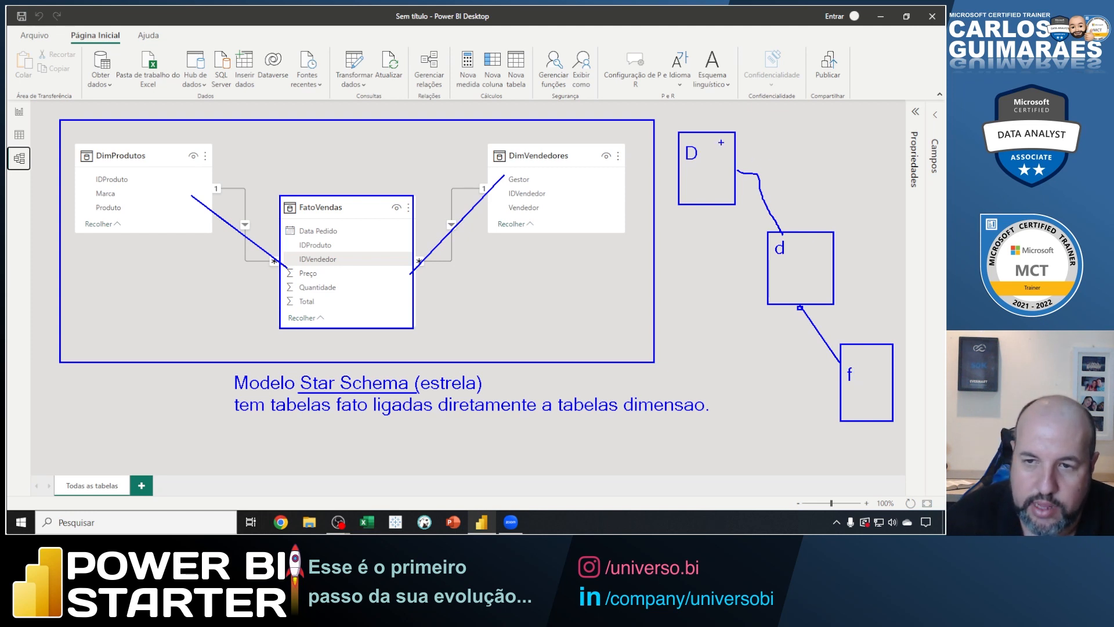
# Circle the "D" and "d" labels, trace the link between their boxes, and title the sketch "Snowflake".
pyautogui.moveTo(708, 135)
pyautogui.mouseDown()
pyautogui.moveTo(699, 170)
pyautogui.moveTo(706, 142)
pyautogui.moveTo(783, 232)
pyautogui.moveTo(777, 261)
pyautogui.moveTo(762, 238)
pyautogui.mouseUp()
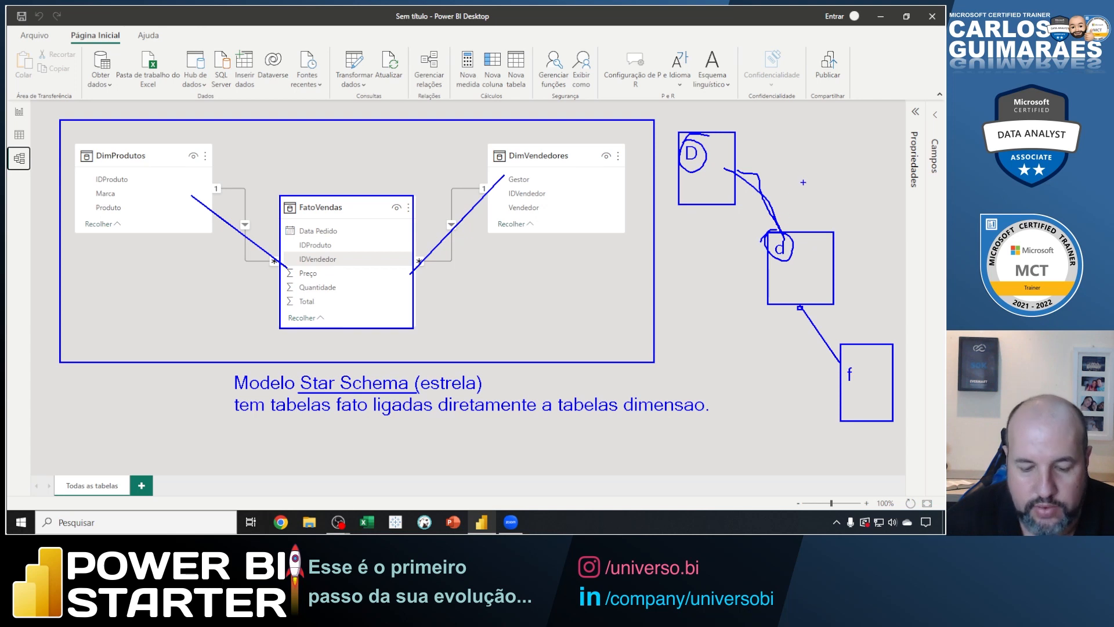
pyautogui.write('tS')
pyautogui.write('now')
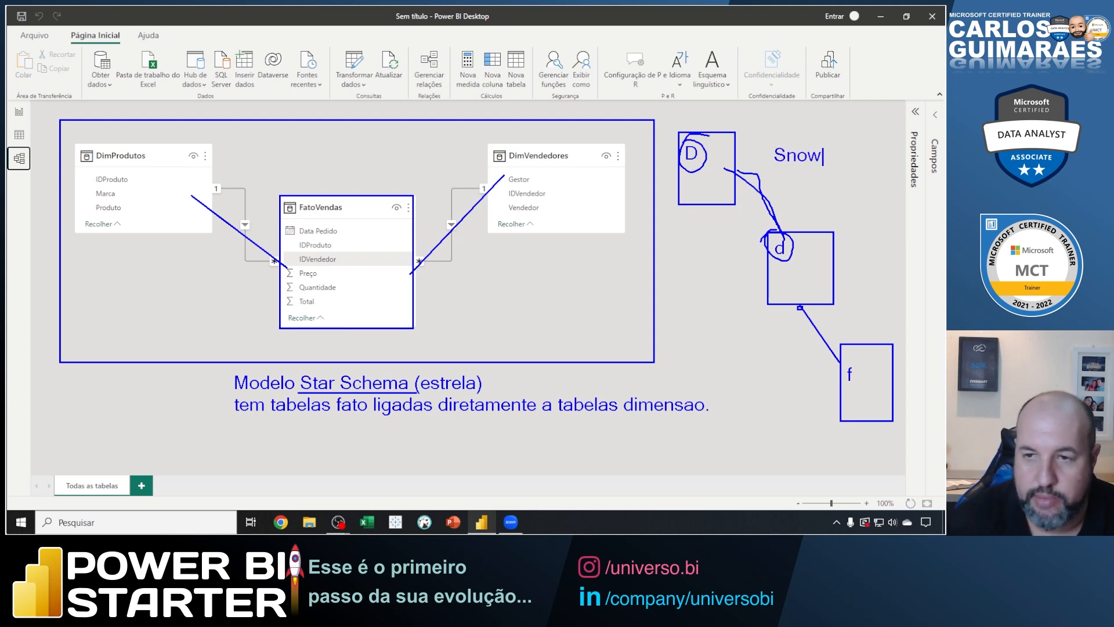
pyautogui.write('flake')
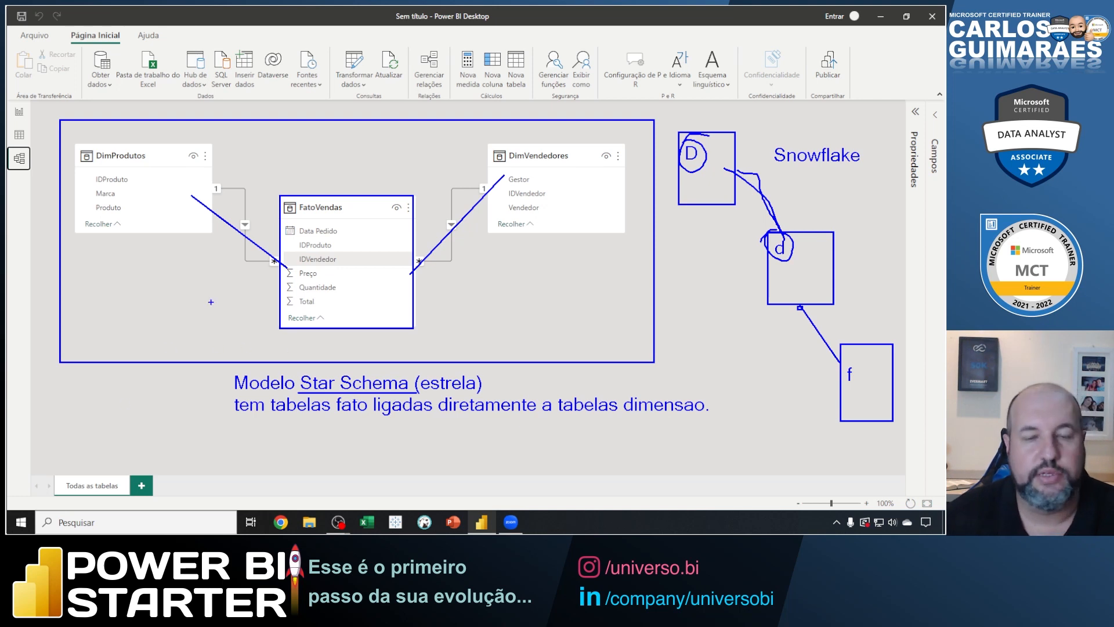
# Leave the annotated model for the report view and point a blue arrow at the Relatório view selector, then clear the annotation.
pyautogui.press('Escape')
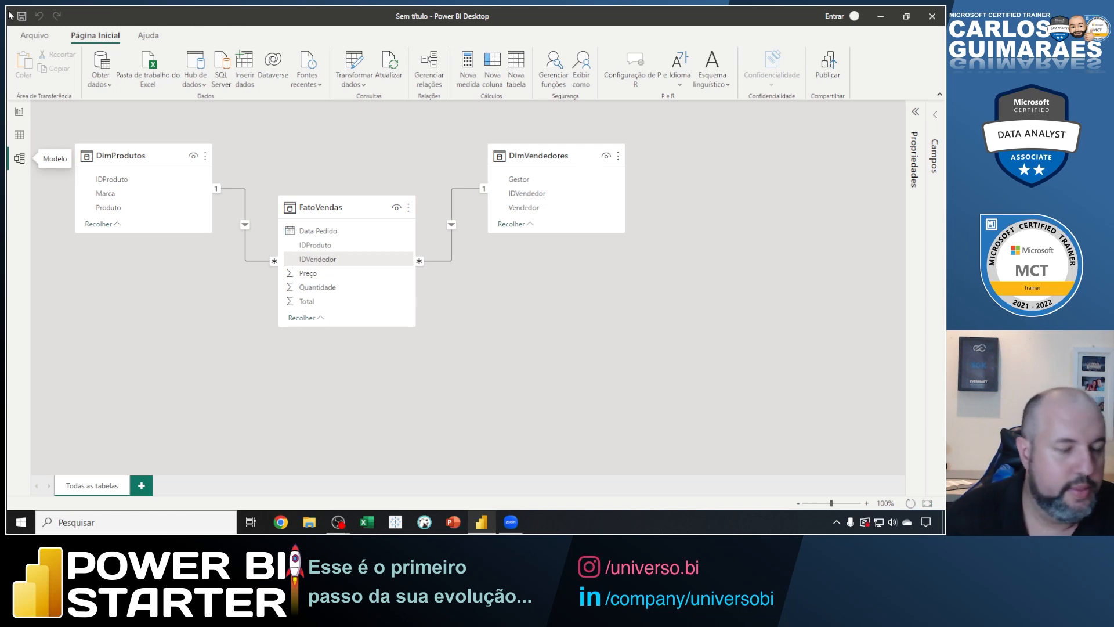
pyautogui.click(19, 112)
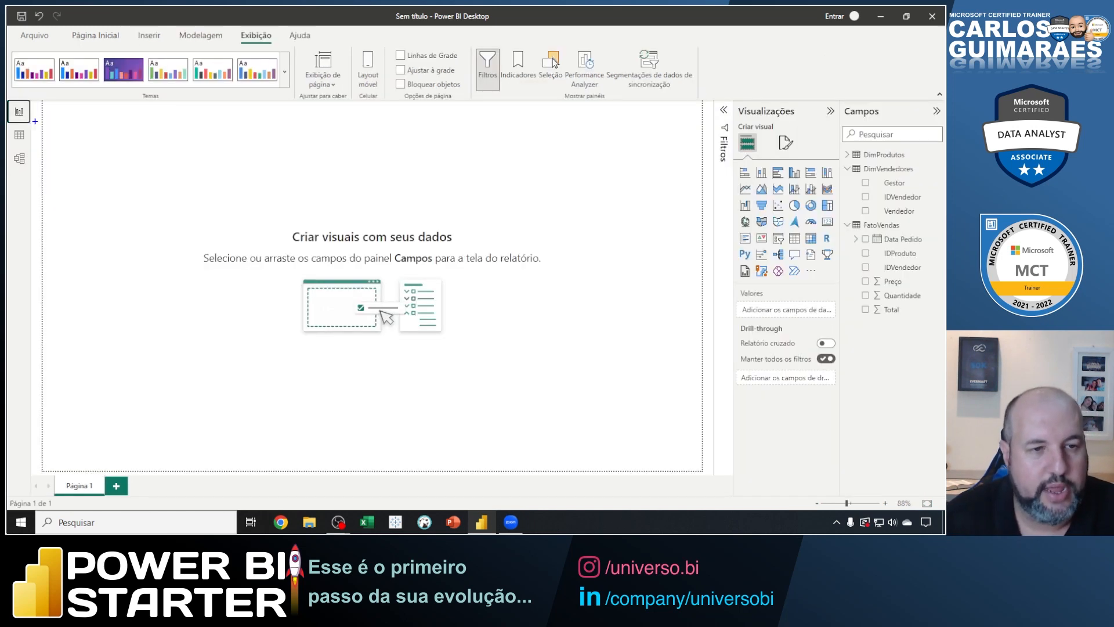
pyautogui.moveTo(35, 124); pyautogui.dragTo(100, 161)
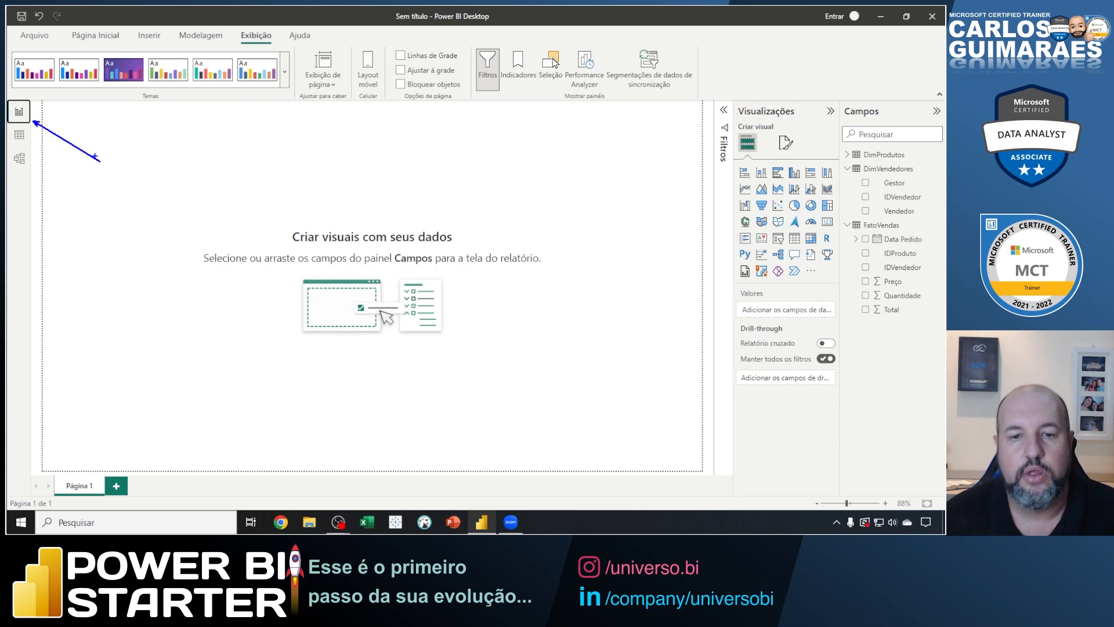
pyautogui.press('Escape')
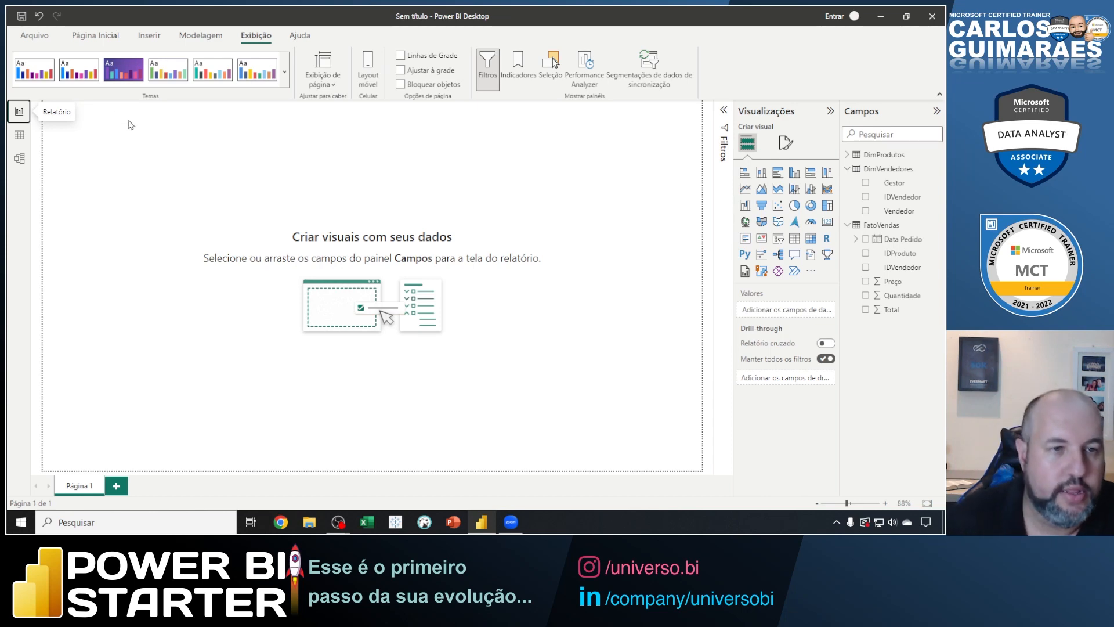
# Save the report on the desktop (Área de Trabalho) as "Relatório Faturamento" and close the file.
pyautogui.click(22, 17)
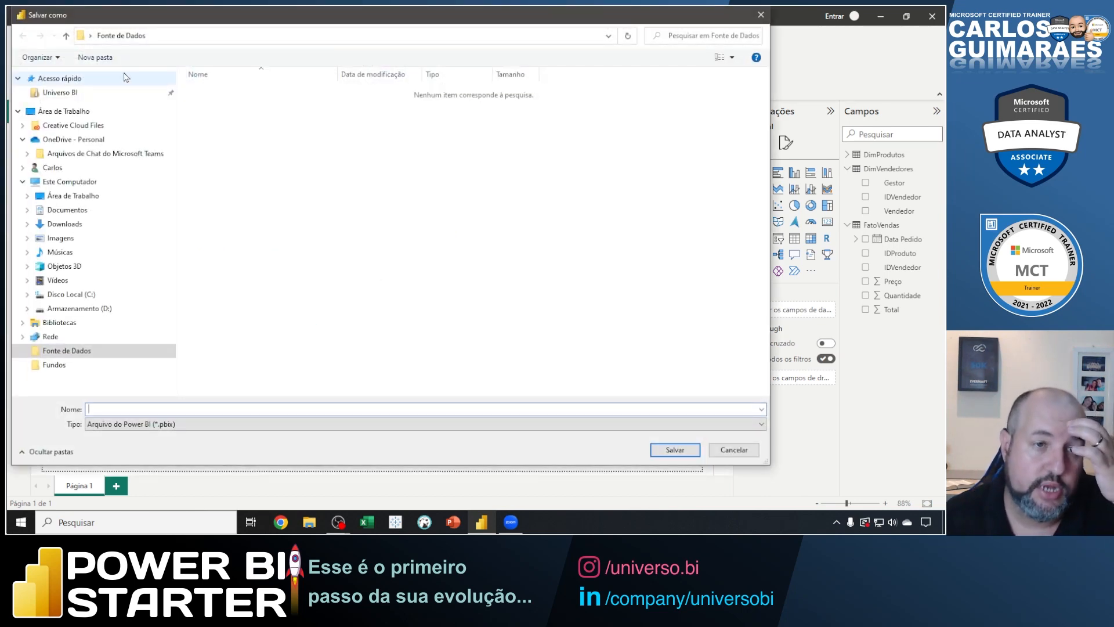
pyautogui.click(68, 38)
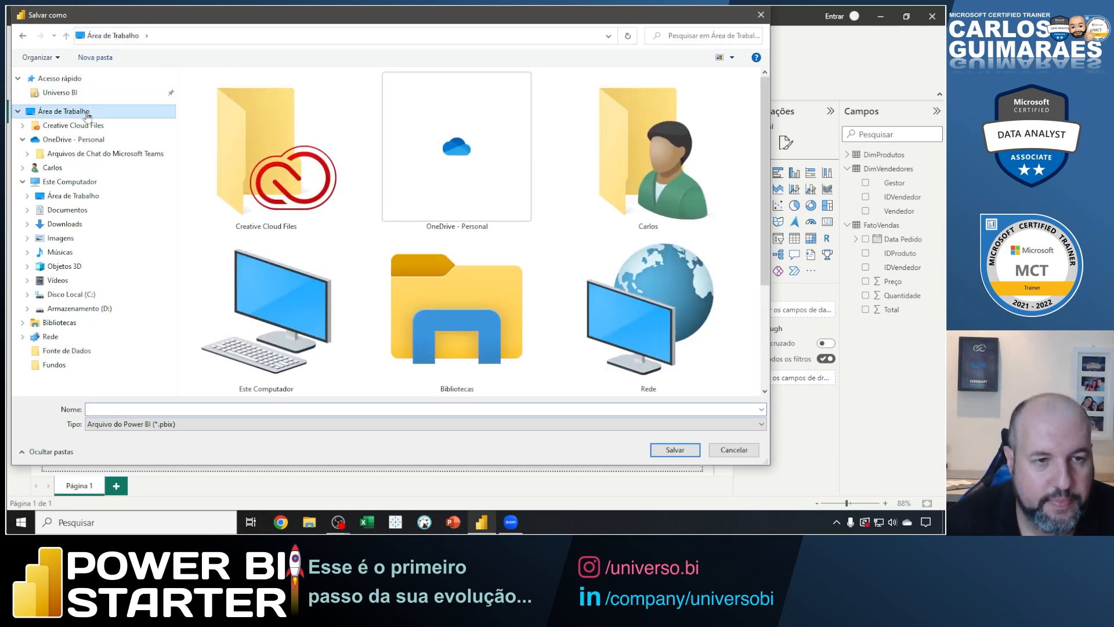
pyautogui.scroll(-3, 366, 232)
pyautogui.click(313, 409)
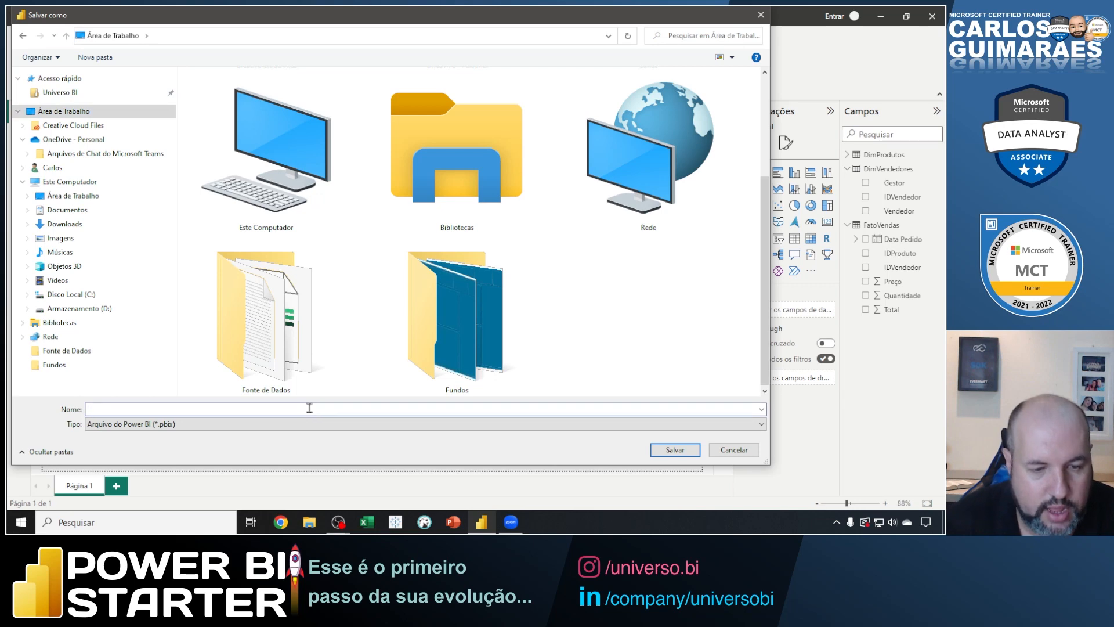
pyautogui.write('Relatório F')
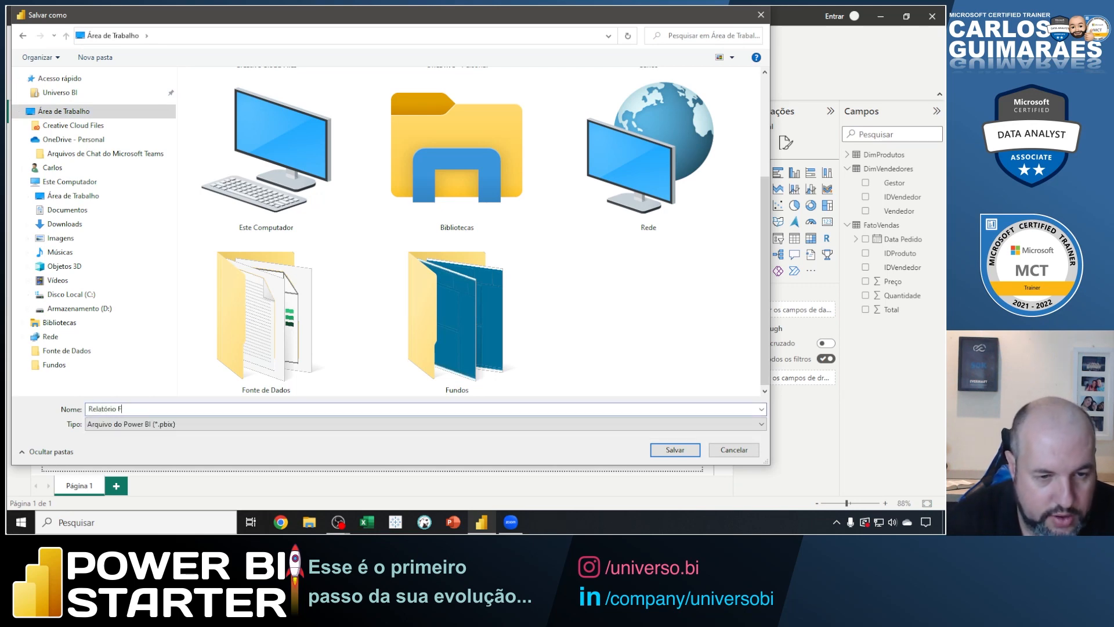
pyautogui.write('aturamento')
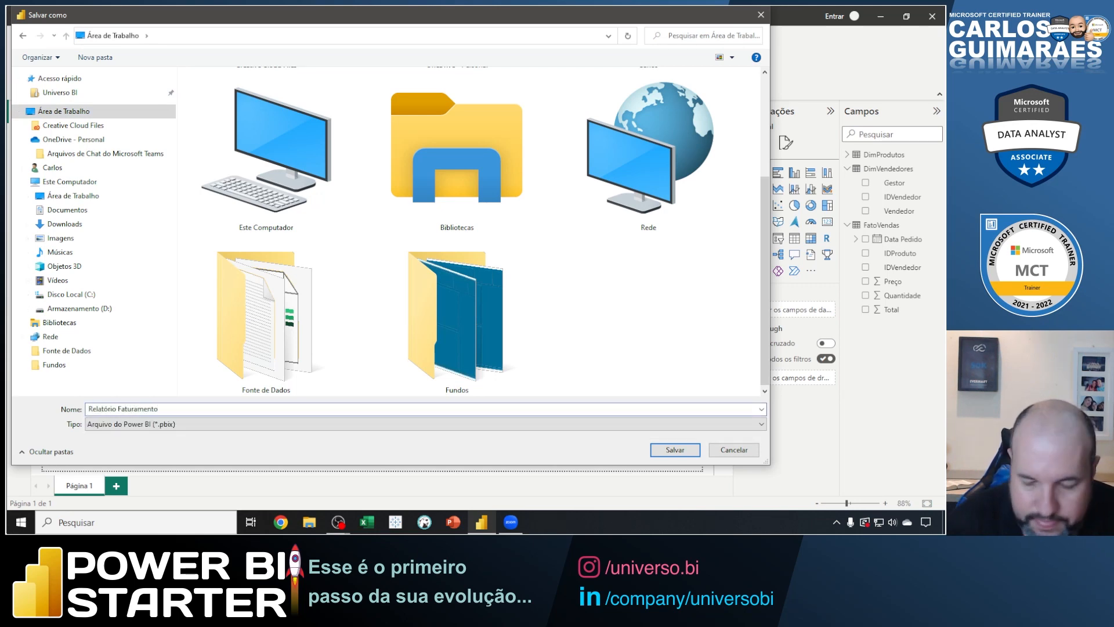
pyautogui.press('Return')
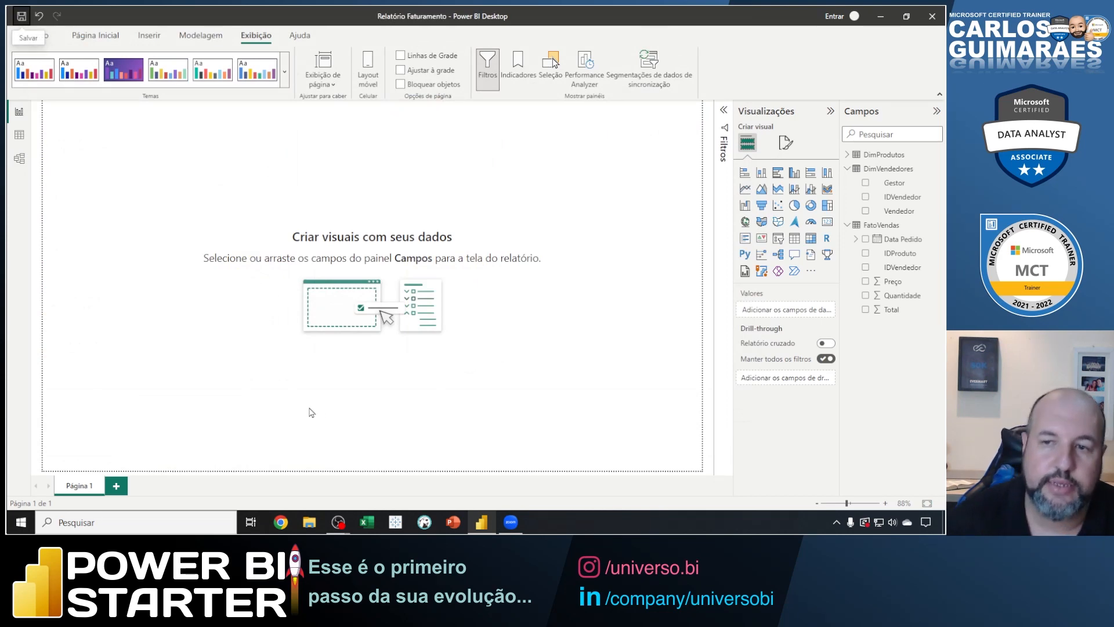
pyautogui.click(932, 17)
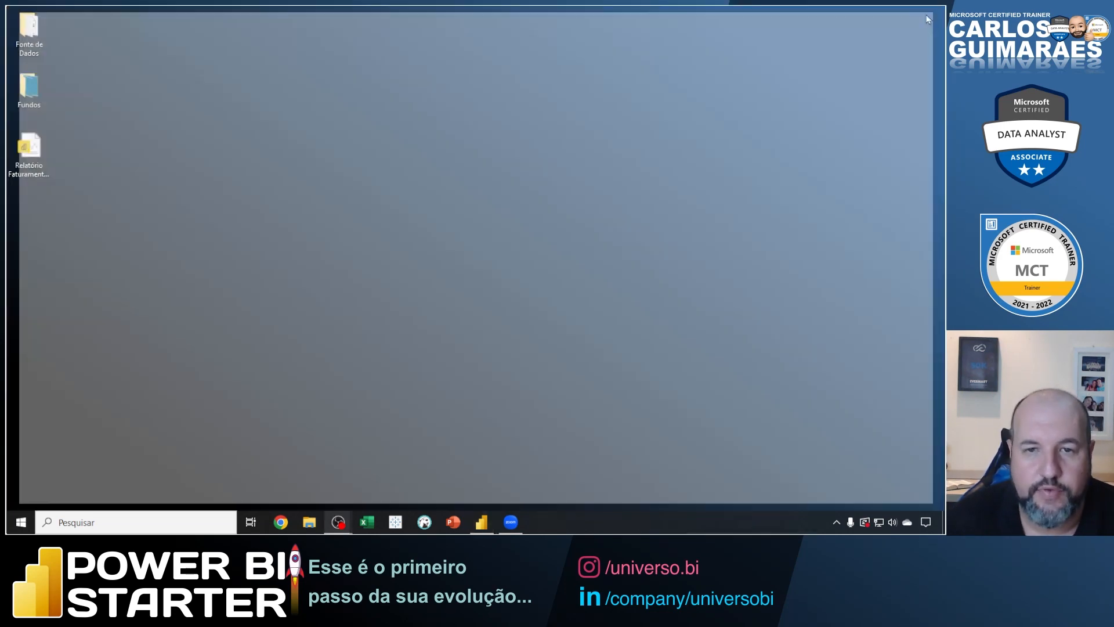
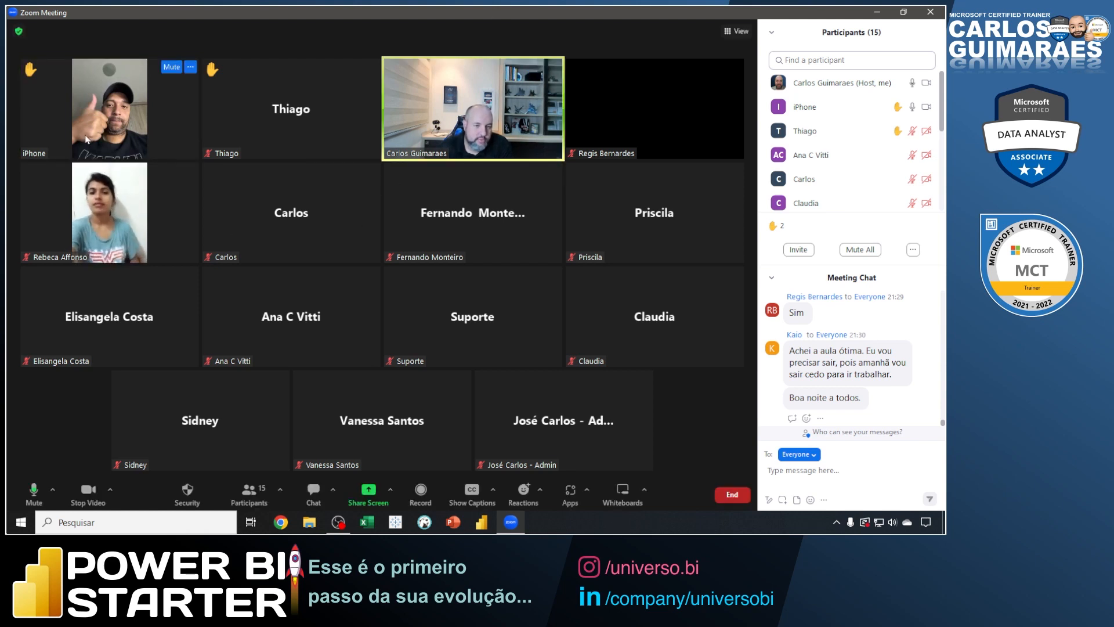
# Lower the raised hands of the first two participants in the Zoom meeting gallery.
pyautogui.rightClick(173, 95)
pyautogui.click(185, 104)
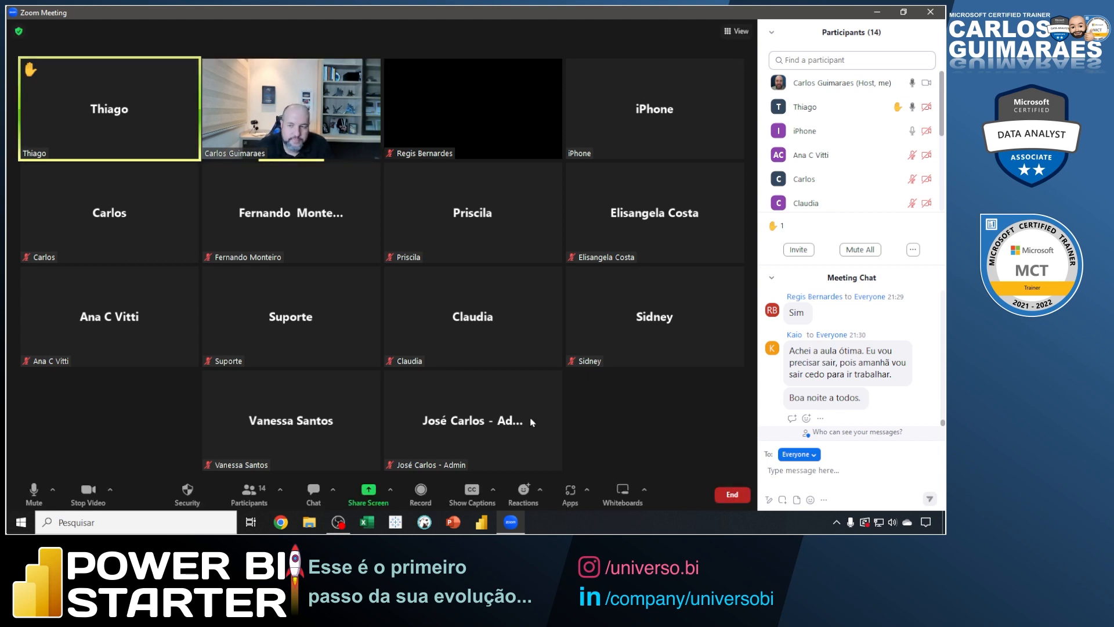
pyautogui.moveTo(143, 125)
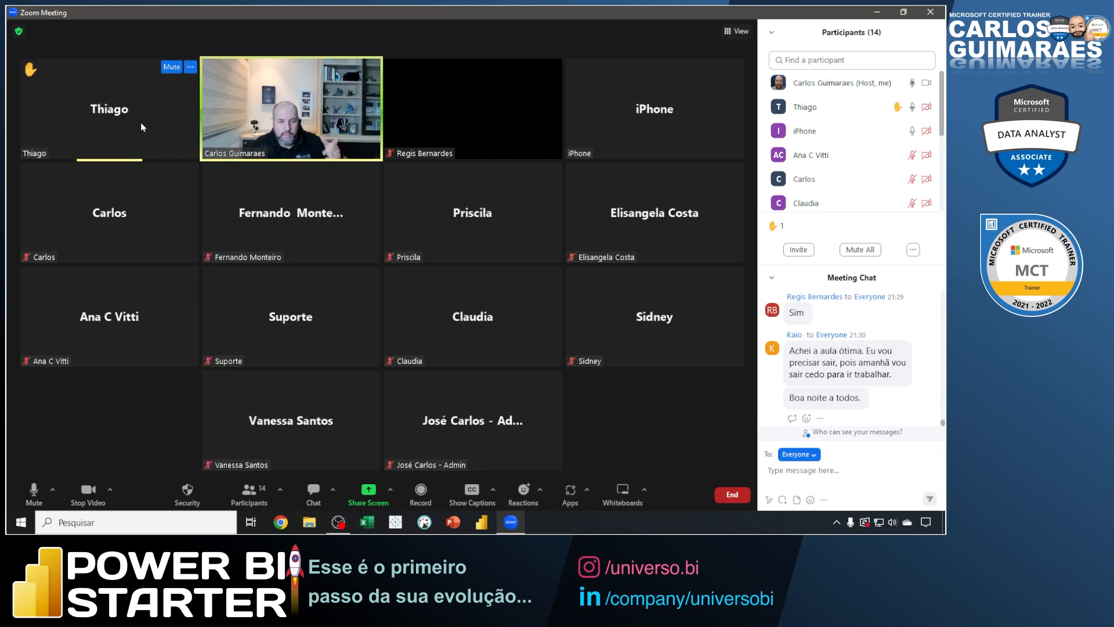
pyautogui.rightClick(168, 129)
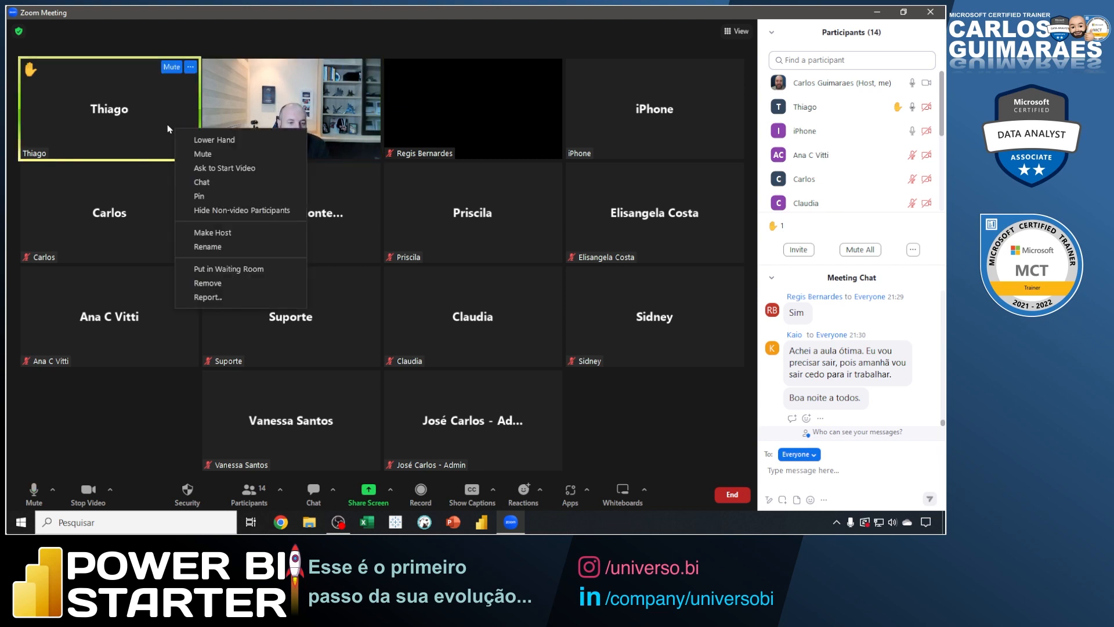
pyautogui.click(214, 140)
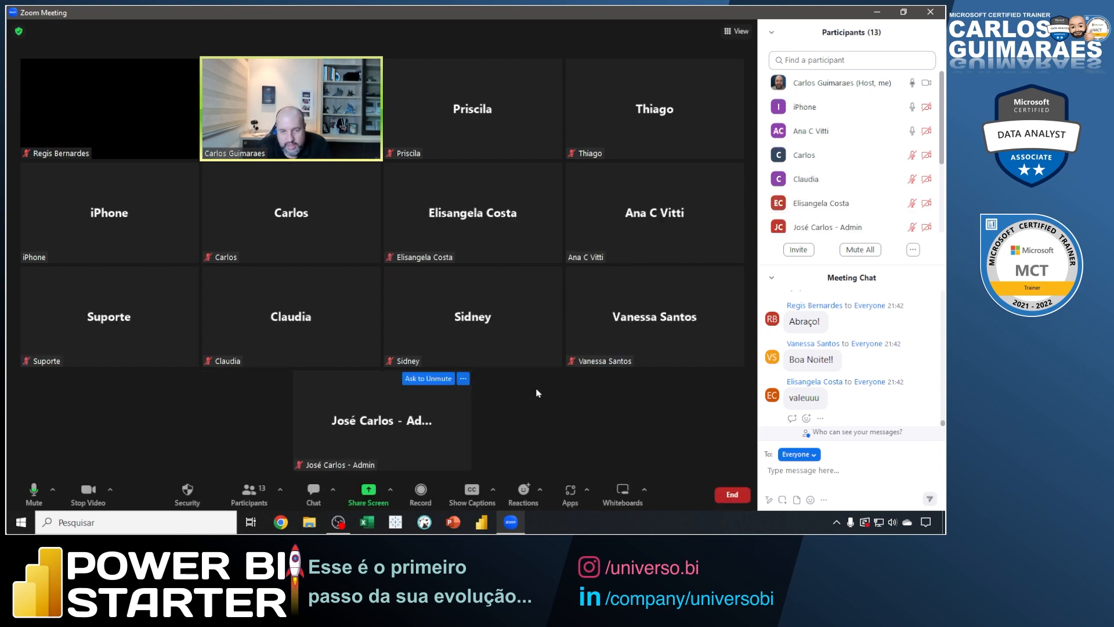
# Look back through the participants' earlier messages in the meeting chat.
pyautogui.scroll(1, 834, 379)
pyautogui.scroll(2, 834, 380)
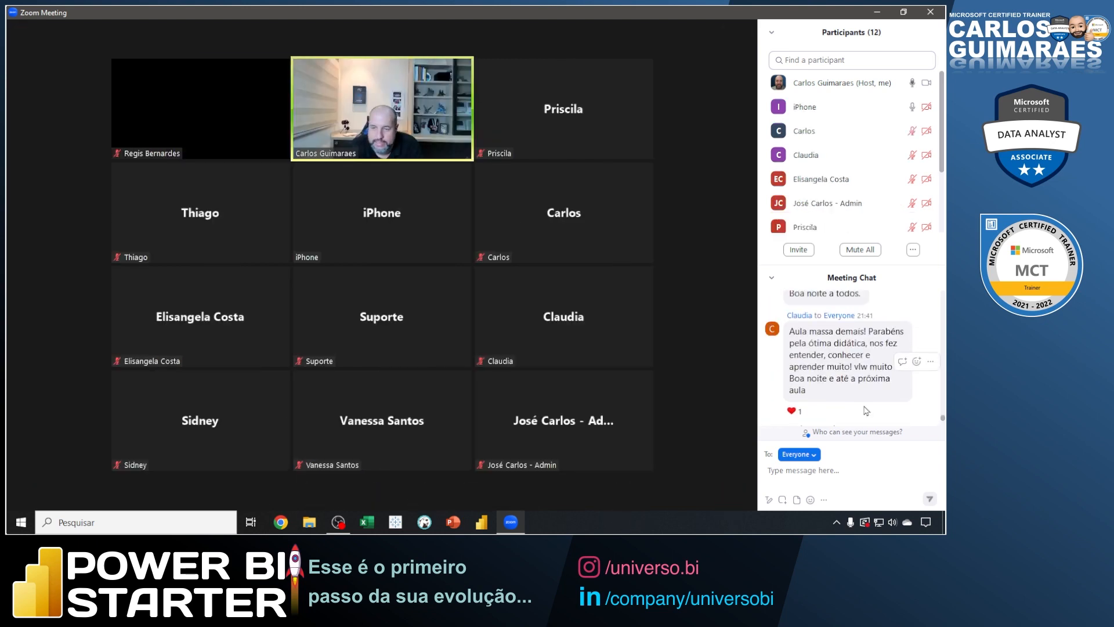